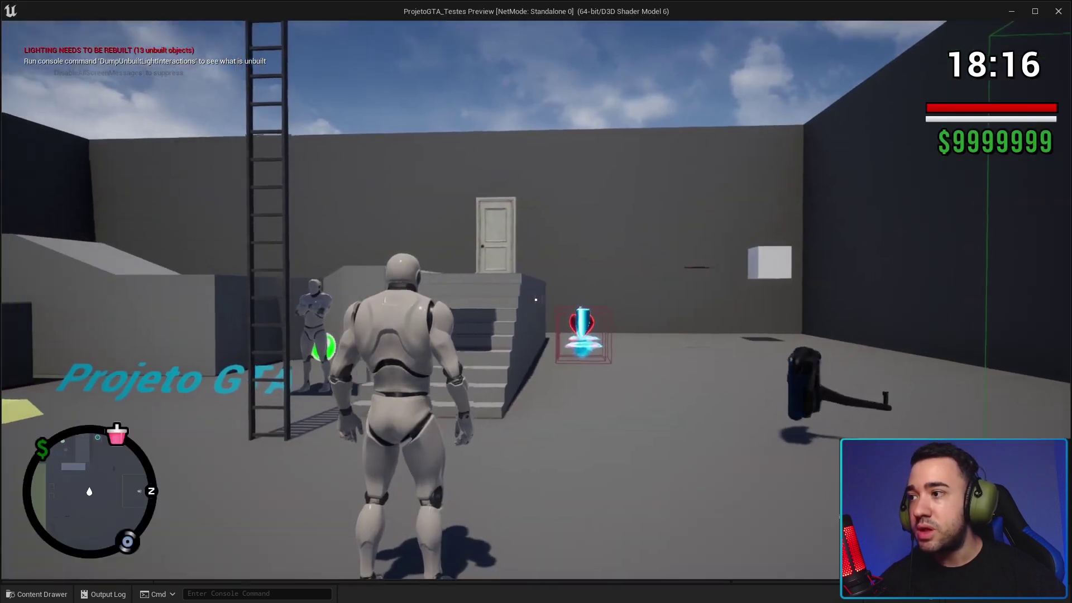
# Run around the arena past the red dummies, shield pickup and white cube, watching the minimap turn.
pyautogui.press('w')
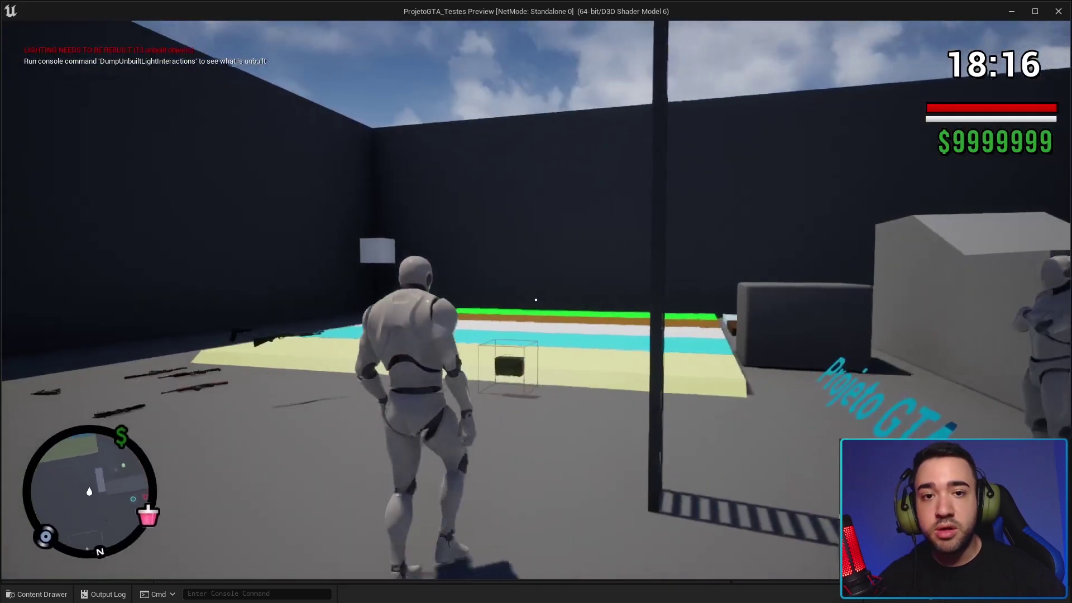
pyautogui.press('w')
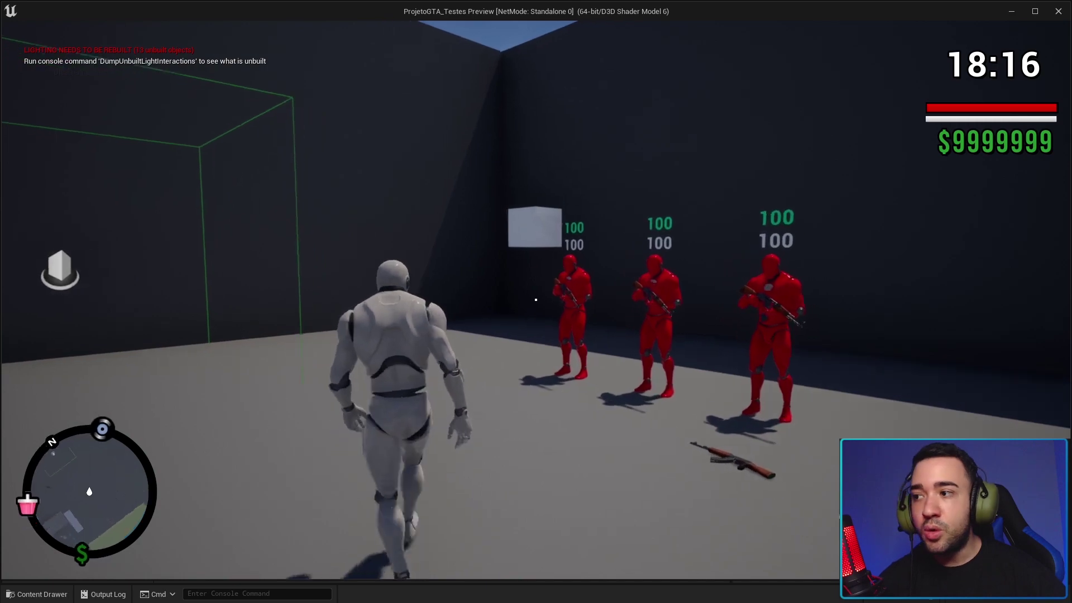
pyautogui.press('w')
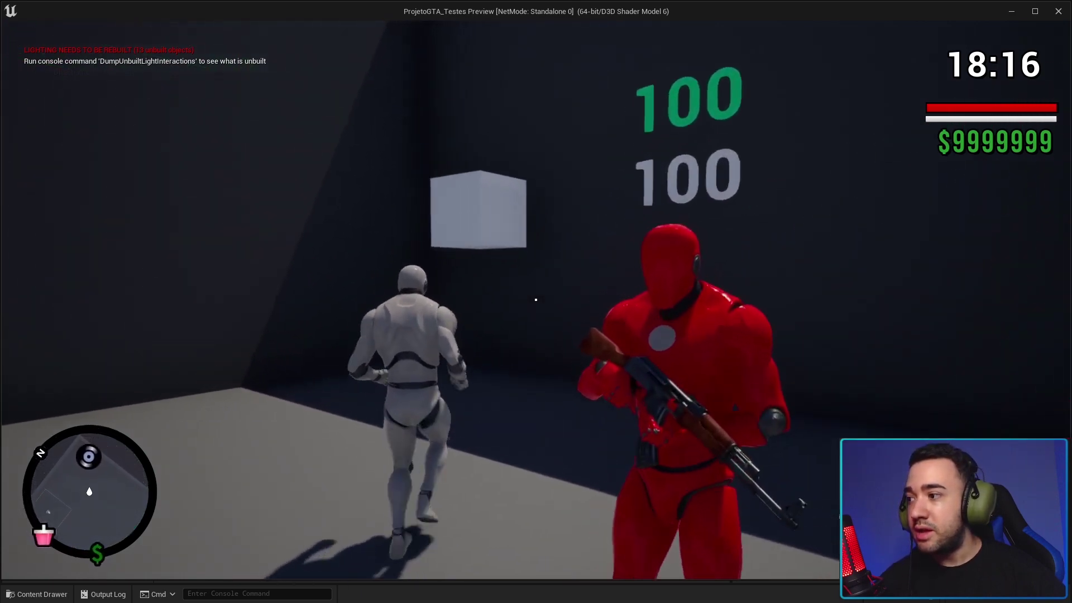
pyautogui.press('w')
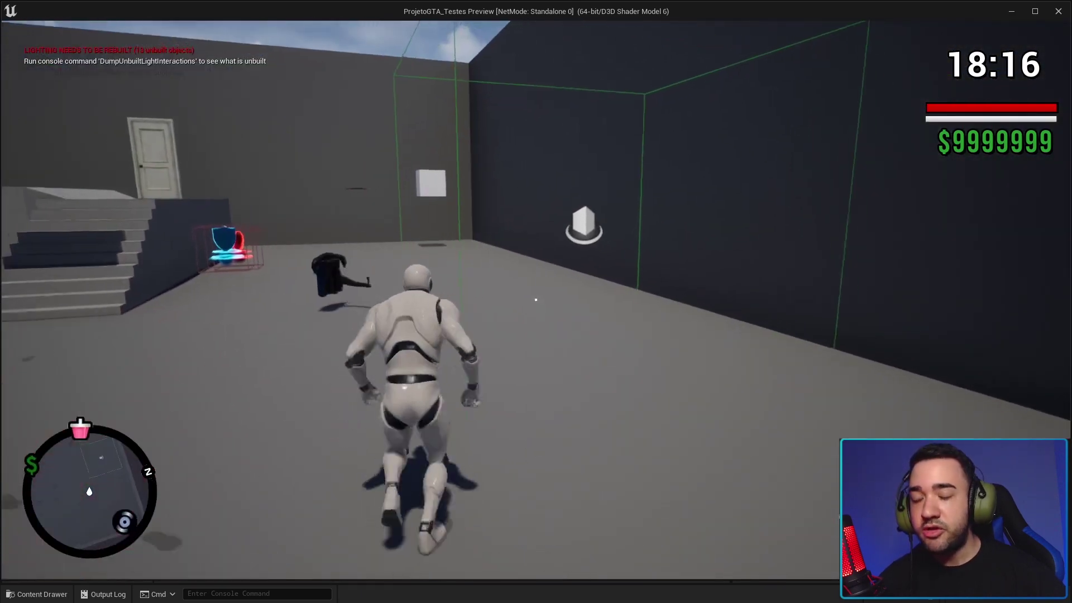
pyautogui.press('w')
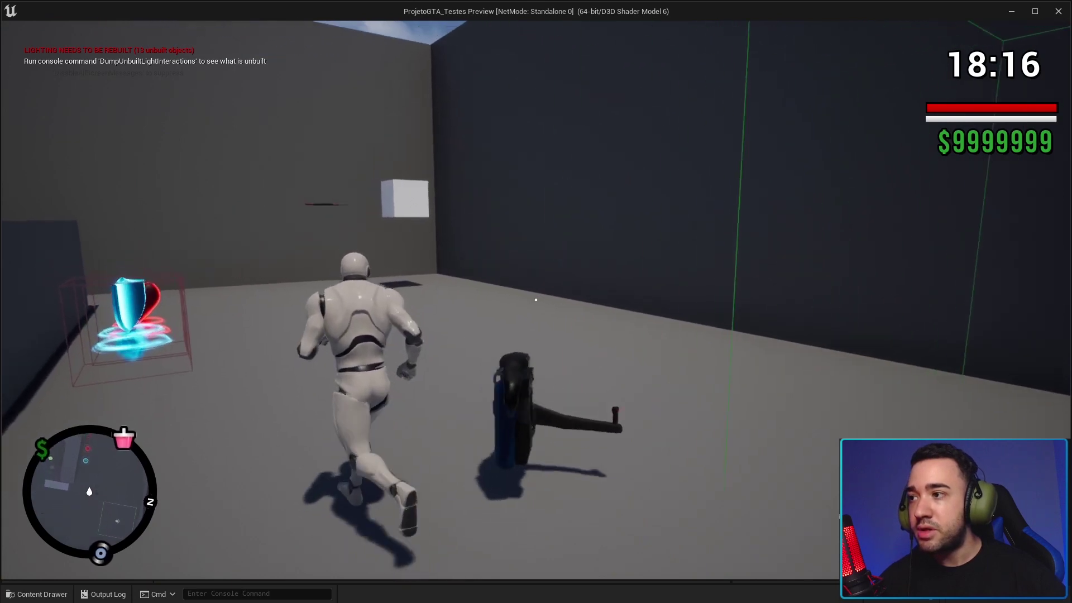
pyautogui.press('w')
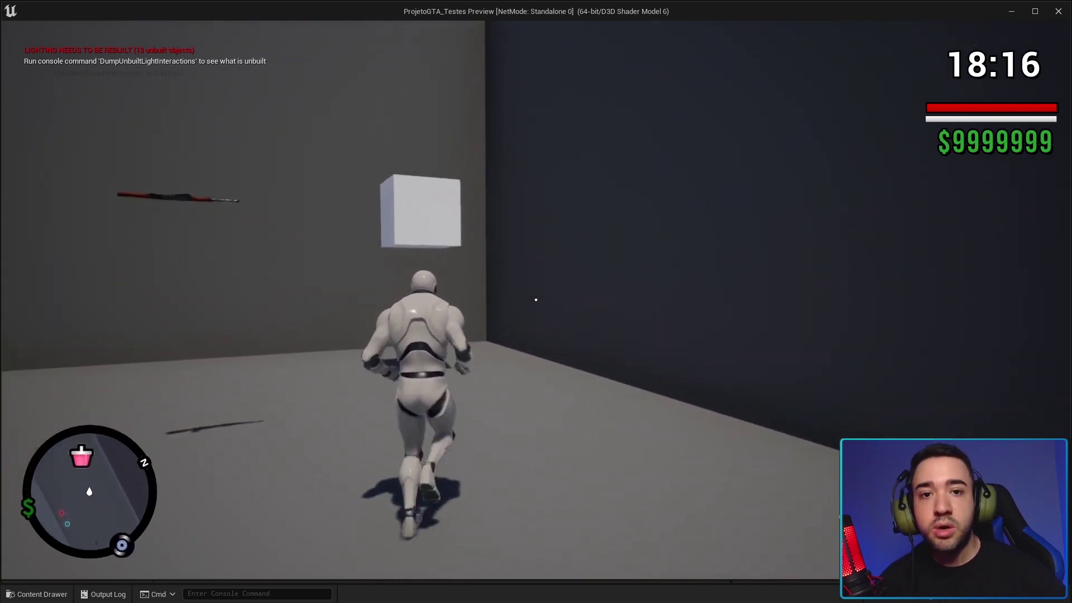
pyautogui.press('w')
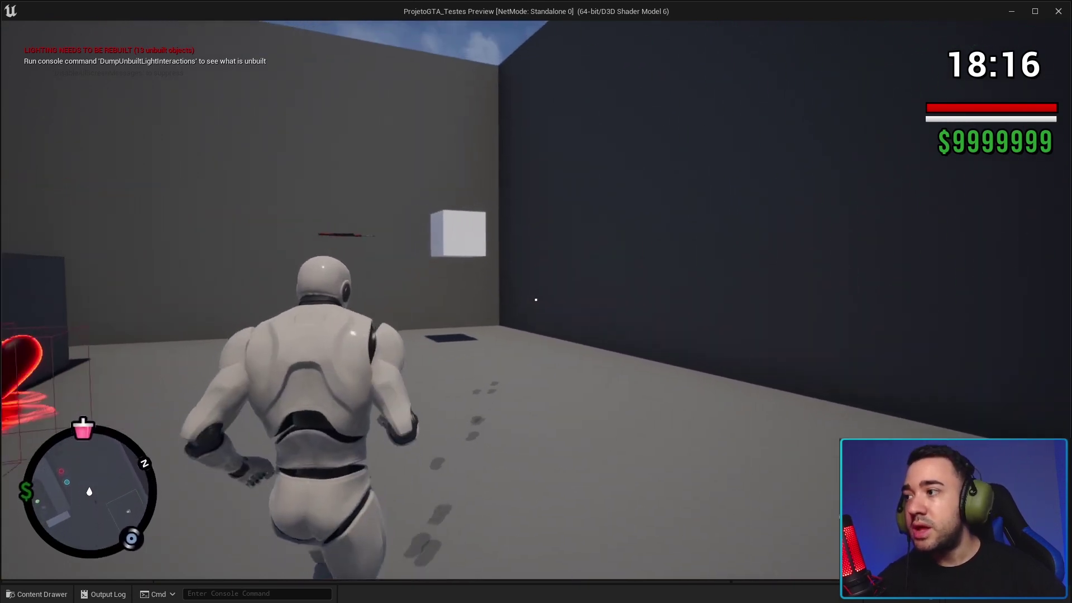
pyautogui.press('w')
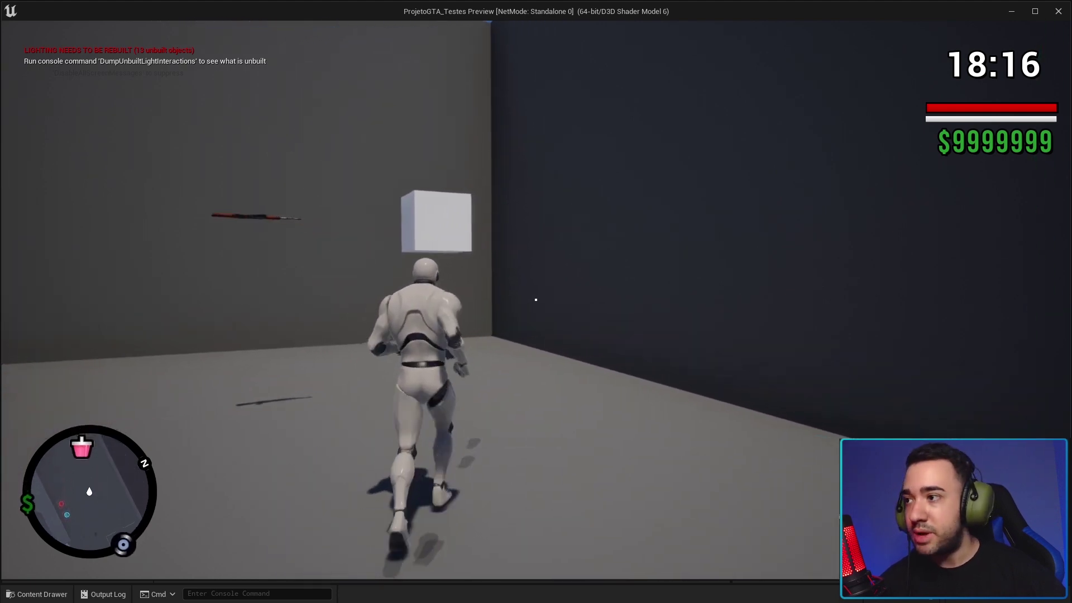
pyautogui.press('w')
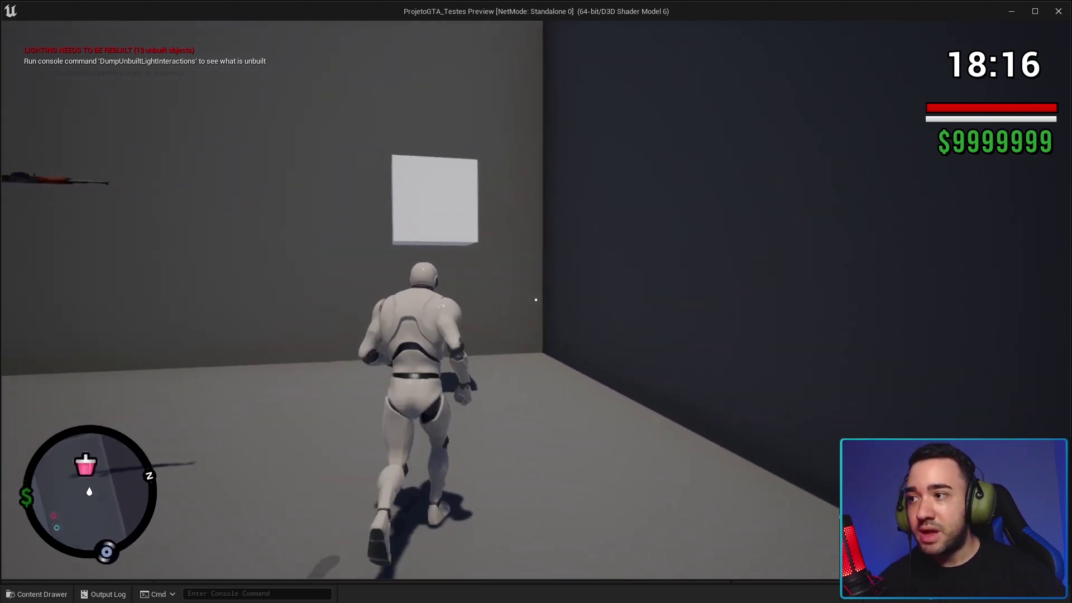
pyautogui.press('w')
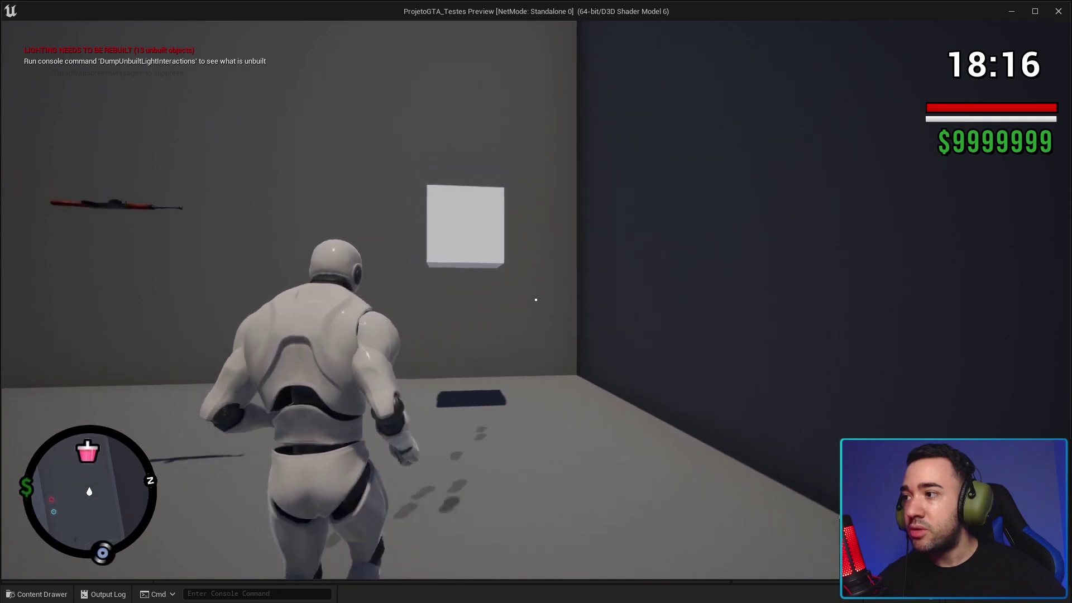
pyautogui.press('w')
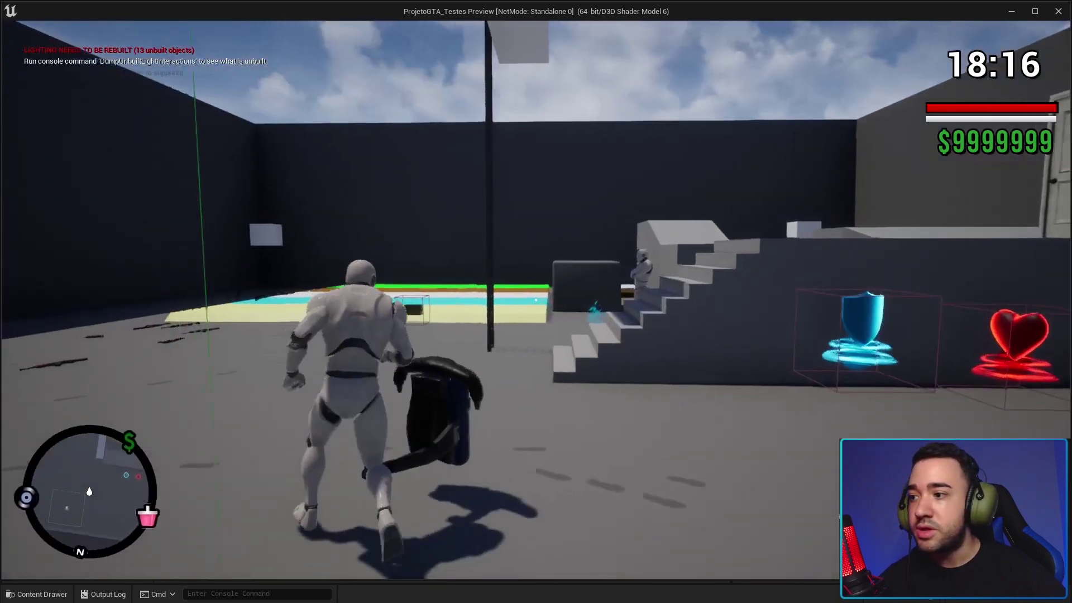
pyautogui.press('w')
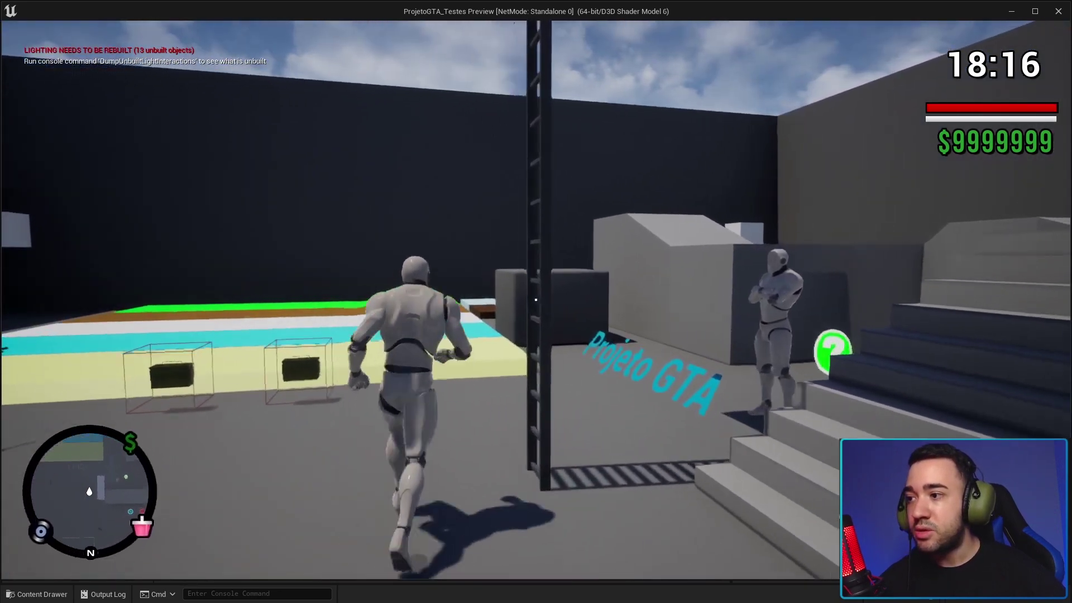
# Run past the Projeto GTA decal, end the preview and bring the Notepad to-do list forward.
pyautogui.press('w')
pyautogui.press('Escape')
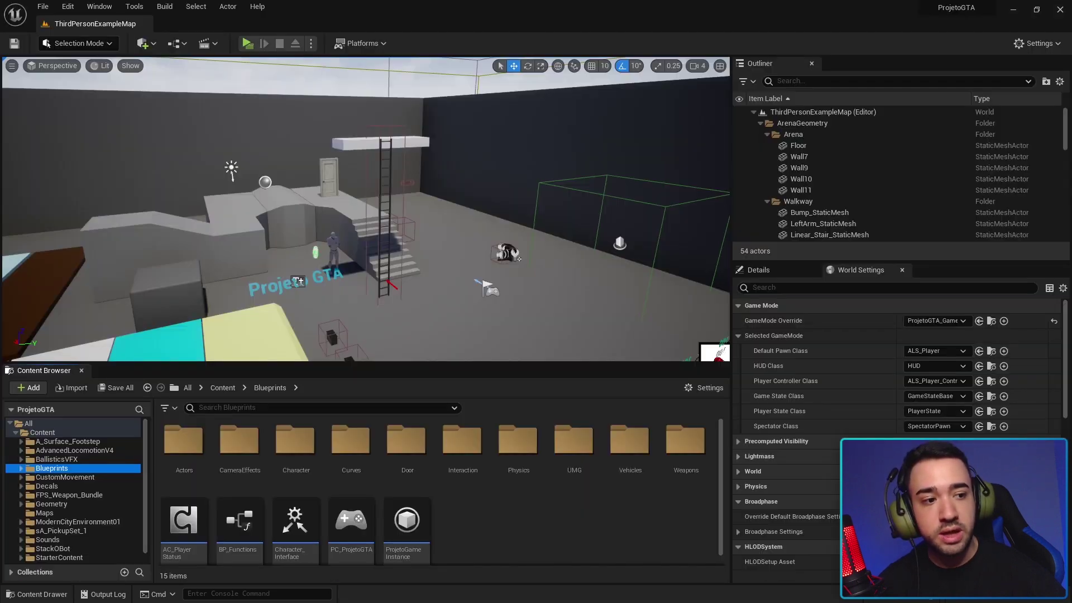
pyautogui.hotkey('alt', 'Tab')
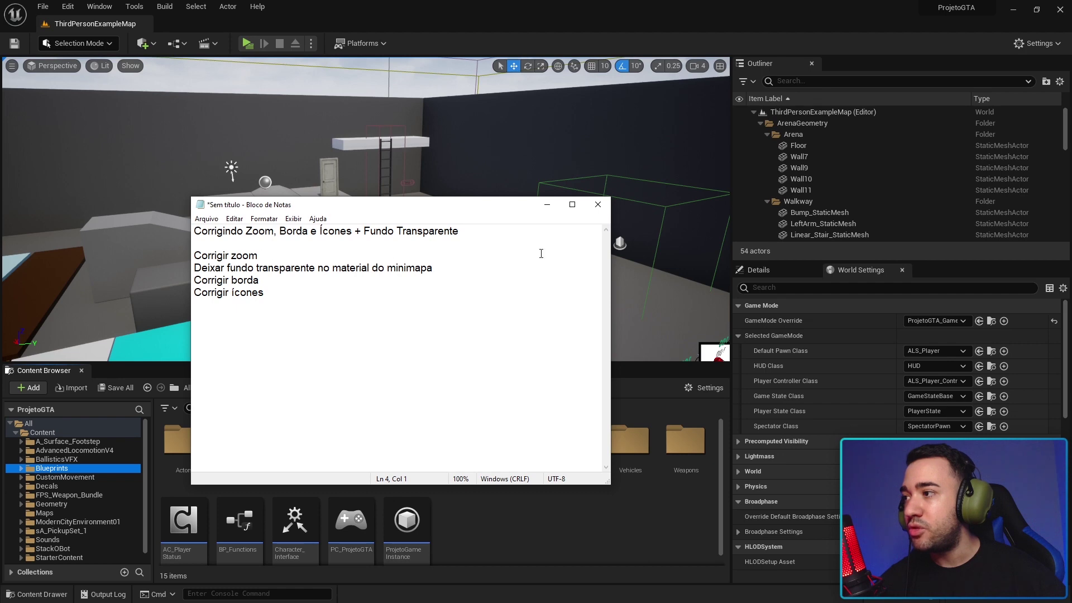
# Minimize the Notepad to-do list and orbit the view in closer over the arena.
pyautogui.click(547, 204)
pyautogui.moveTo(540, 210); pyautogui.dragTo(541, 211, button='right')
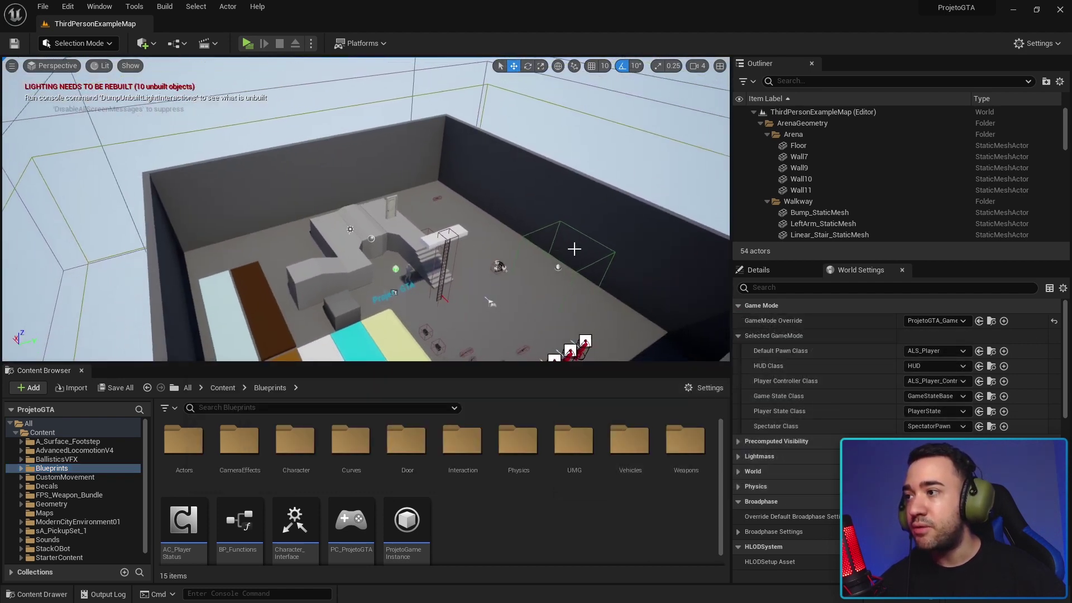
pyautogui.moveTo(547, 248); pyautogui.dragTo(547, 248, button='right')
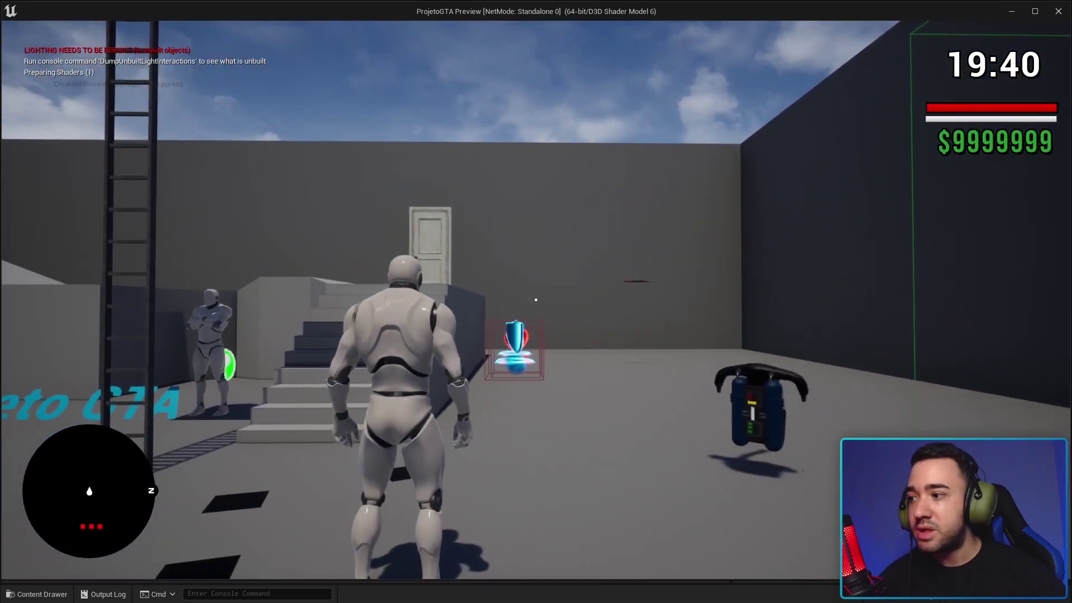
# Run to the heart pickup and up and down the stairs checking the black minimap circle, then quit.
pyautogui.press('w')
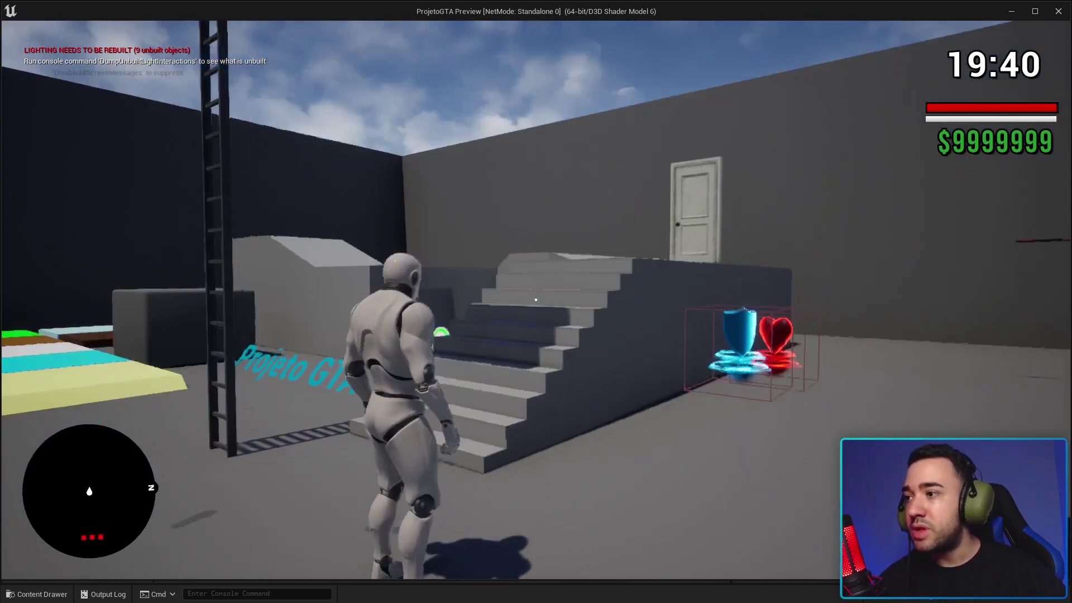
pyautogui.press('w')
pyautogui.press('w')
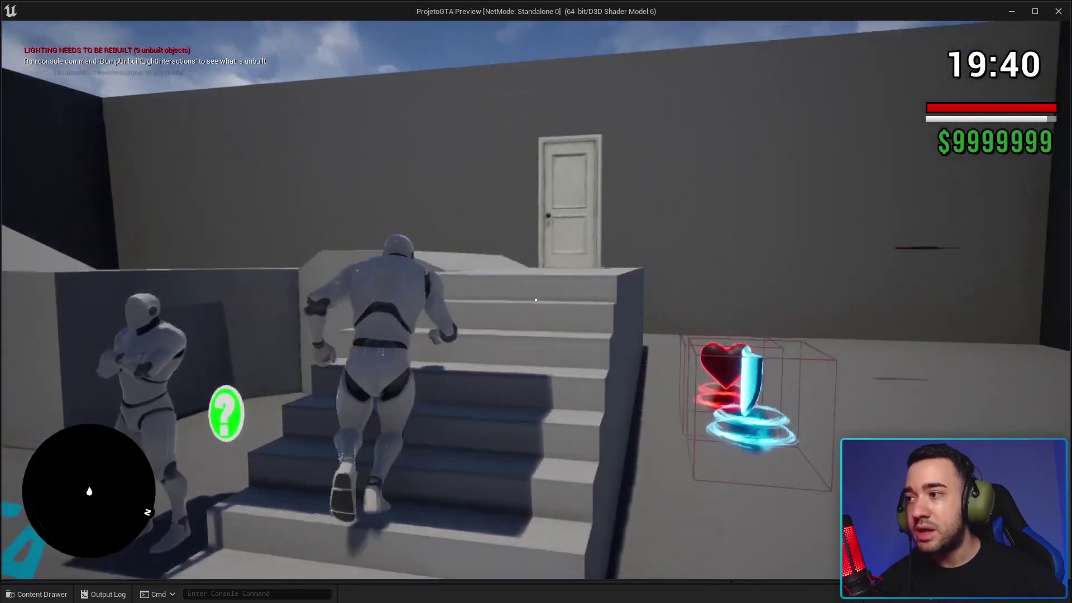
pyautogui.press('s')
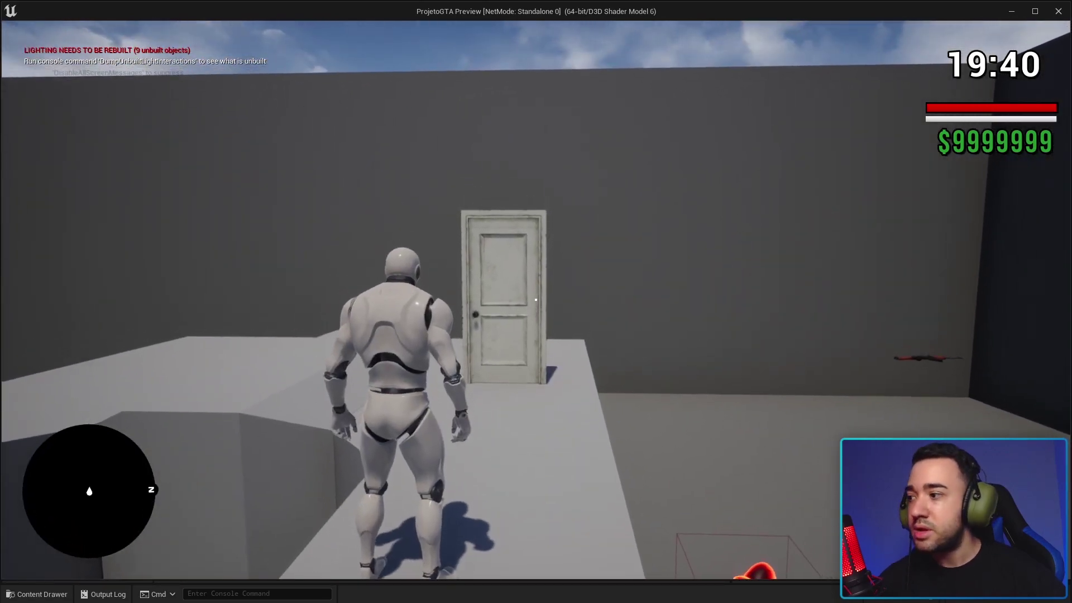
pyautogui.press('s')
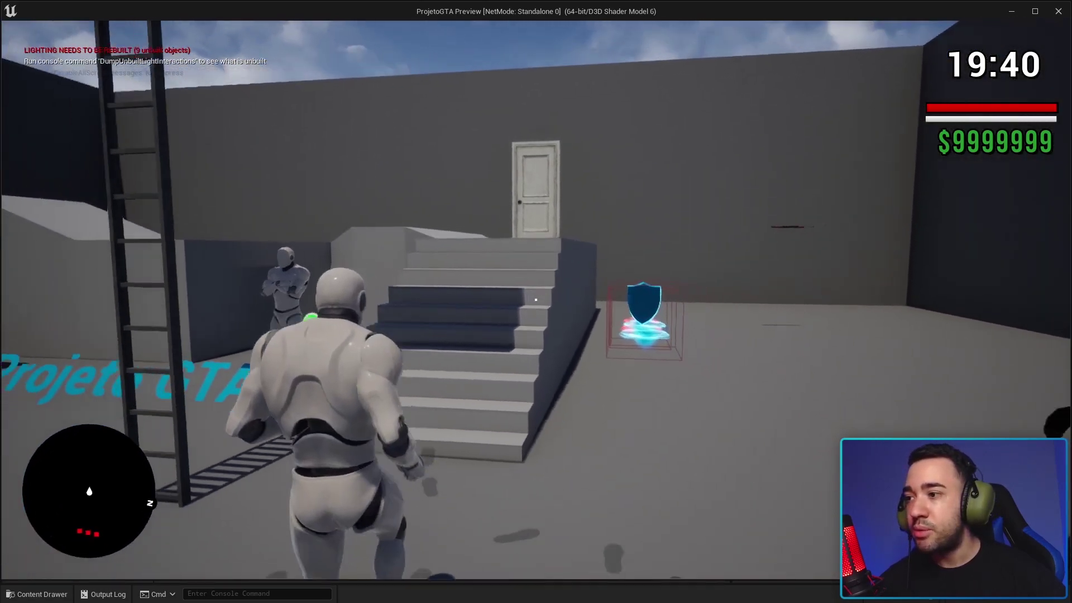
pyautogui.press('d')
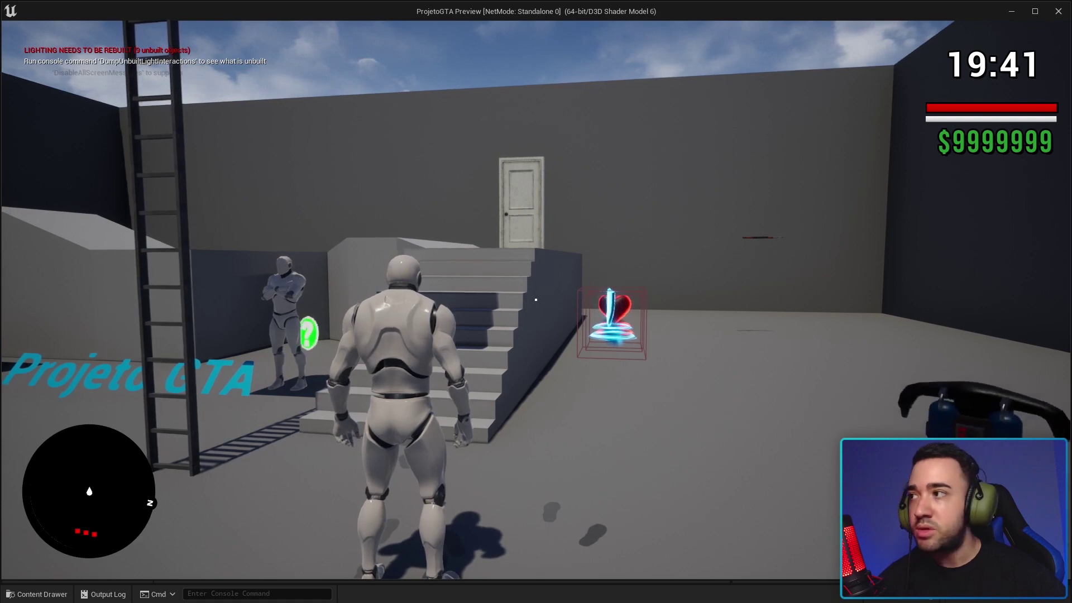
pyautogui.press('w')
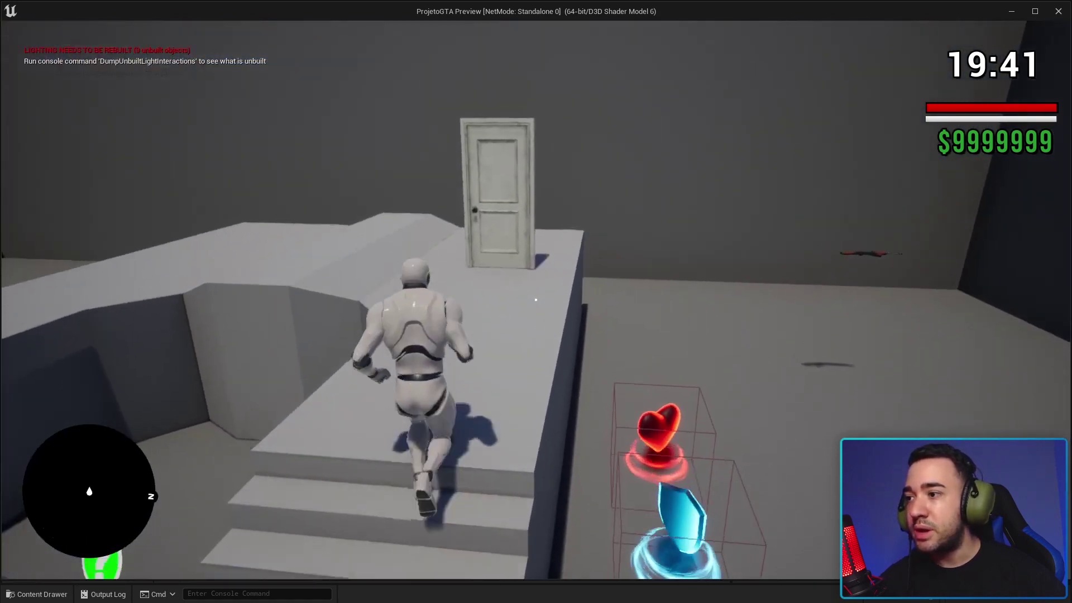
pyautogui.press('w')
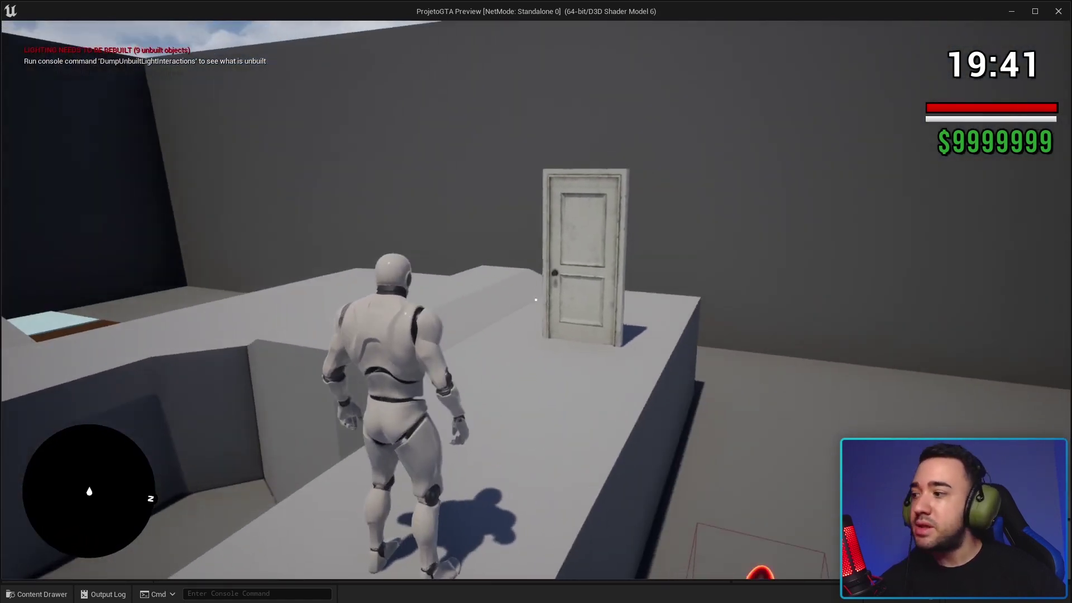
pyautogui.press('a')
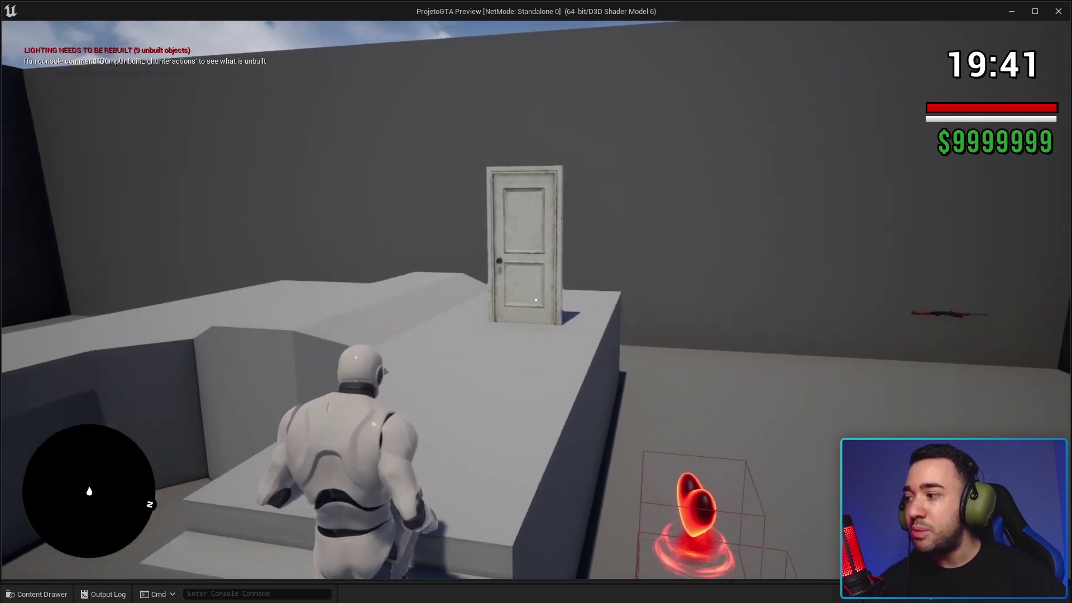
pyautogui.press('s')
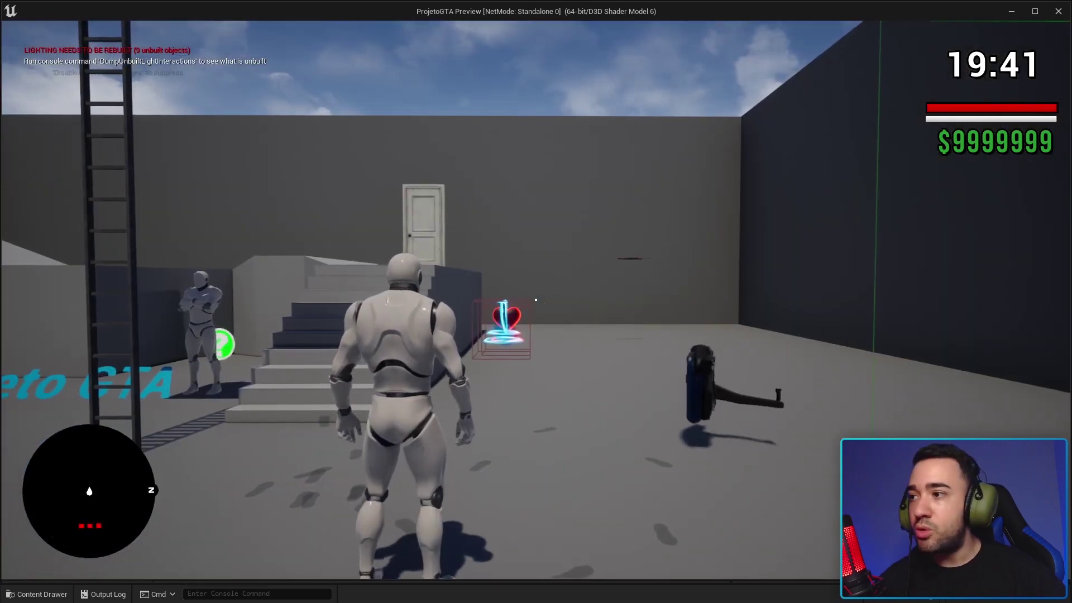
pyautogui.press('w')
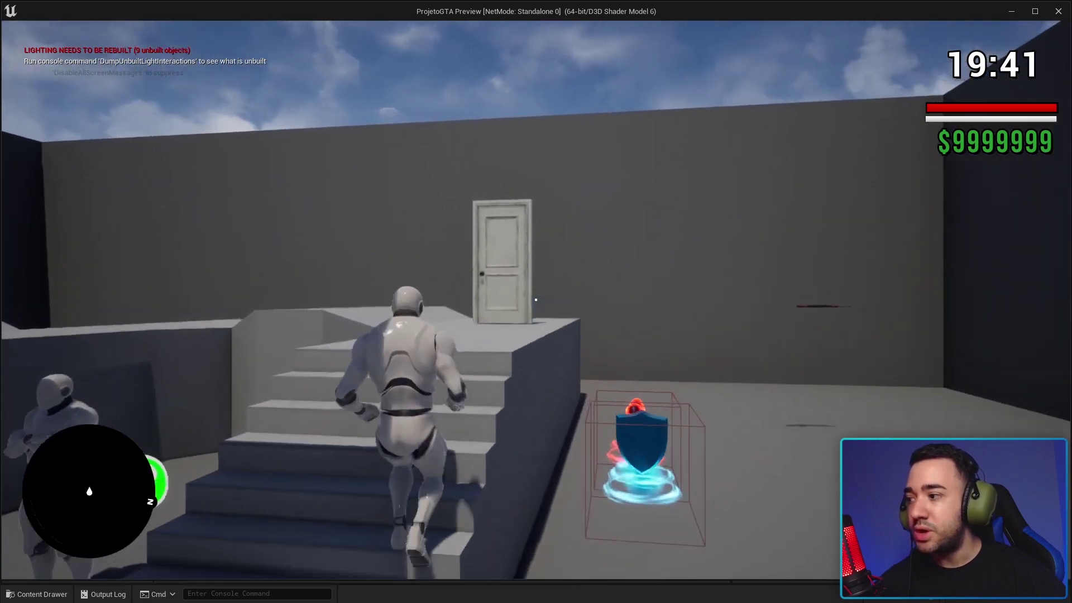
pyautogui.press('Escape')
# Search the Place Actors catalogue for Map Background and tilt the view down onto the arena.
pyautogui.scroll(-10, 481, 252)
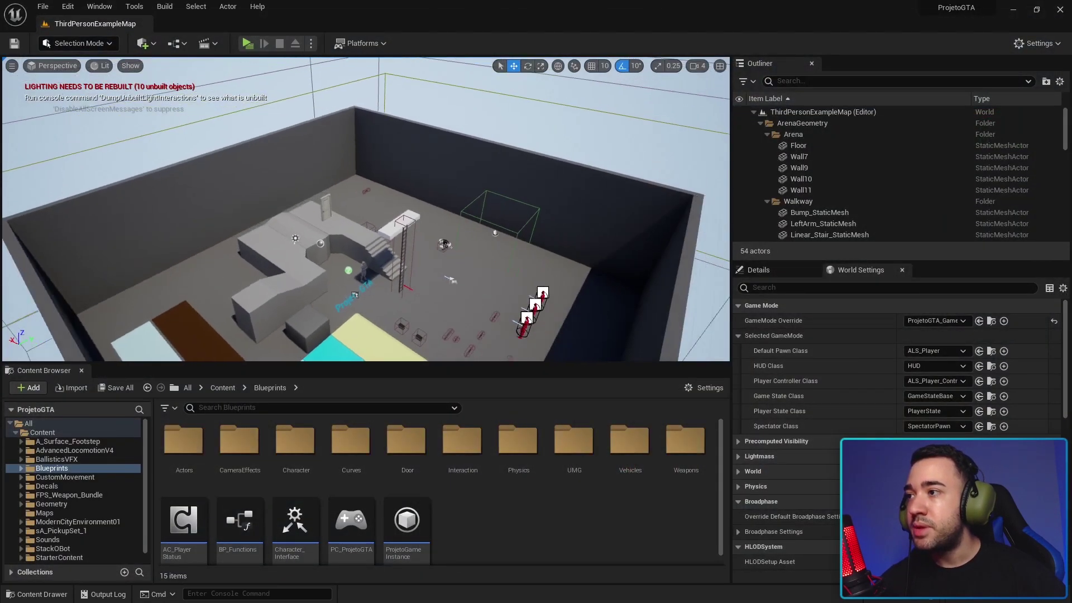
pyautogui.click(152, 45)
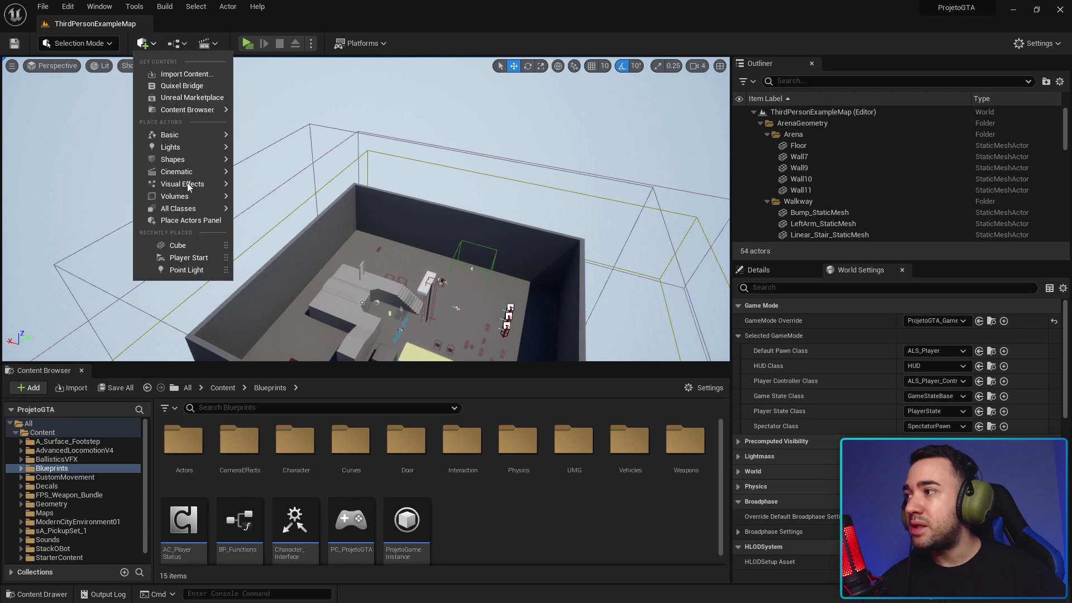
pyautogui.click(181, 221)
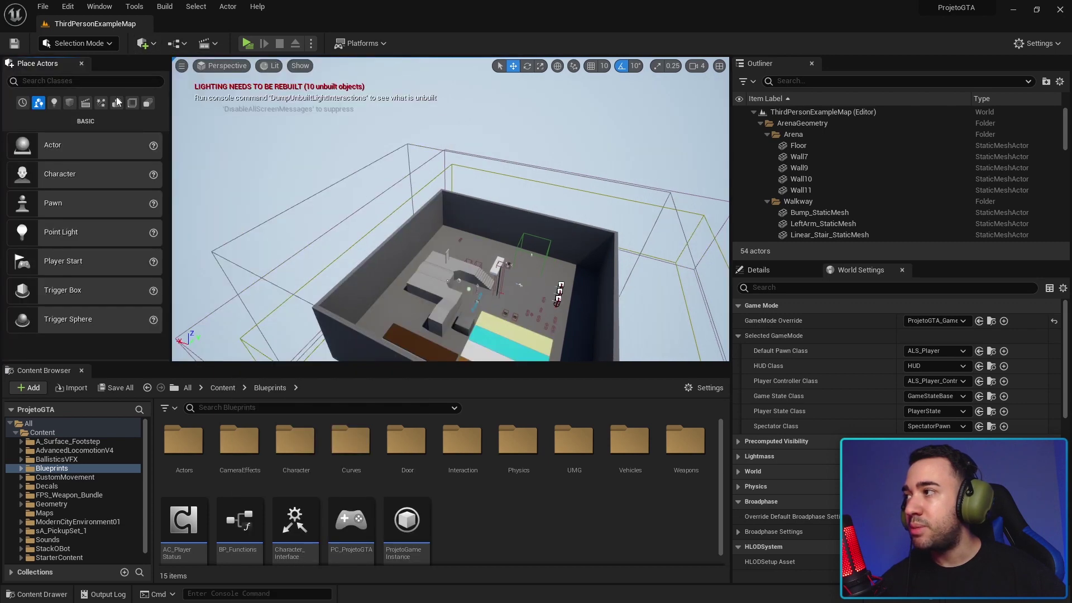
pyautogui.write('map back')
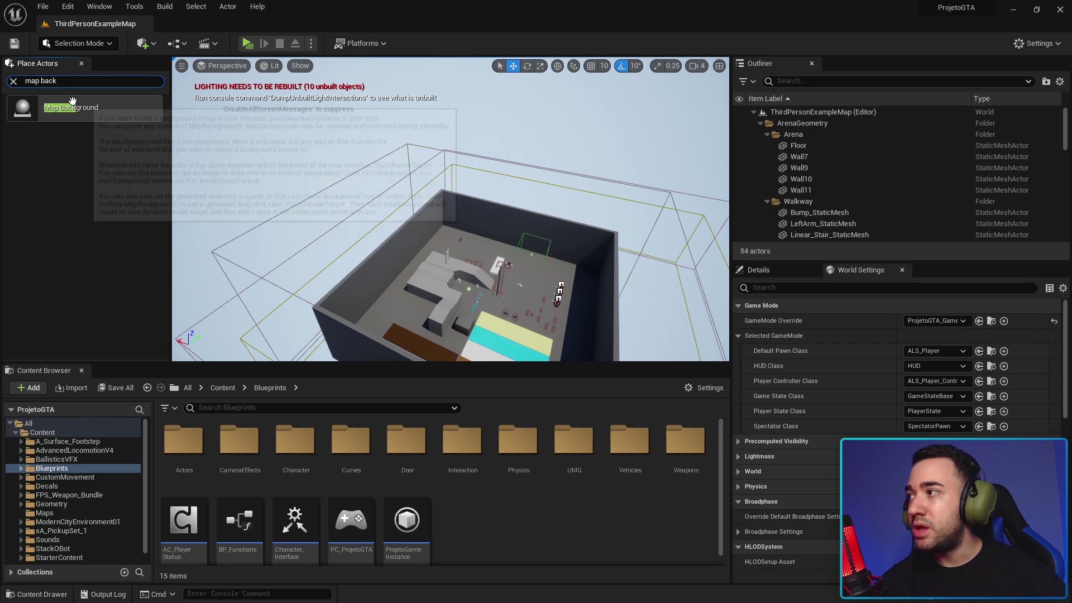
pyautogui.moveTo(549, 161)
pyautogui.mouseDown(button='right')
pyautogui.moveTo(549, 224)
pyautogui.moveTo(451, 134)
pyautogui.mouseUp(button='right')
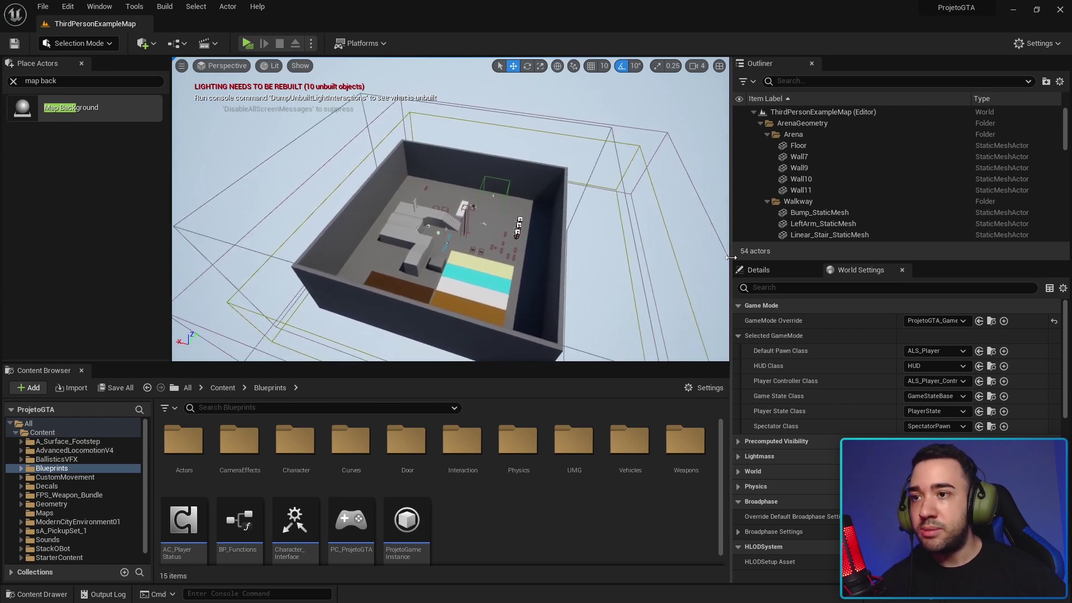
# Drag a Map Background actor into the arena and orbit to see it from above.
pyautogui.moveTo(659, 363); pyautogui.dragTo(660, 397)
pyautogui.moveTo(84, 107); pyautogui.dragTo(408, 192)
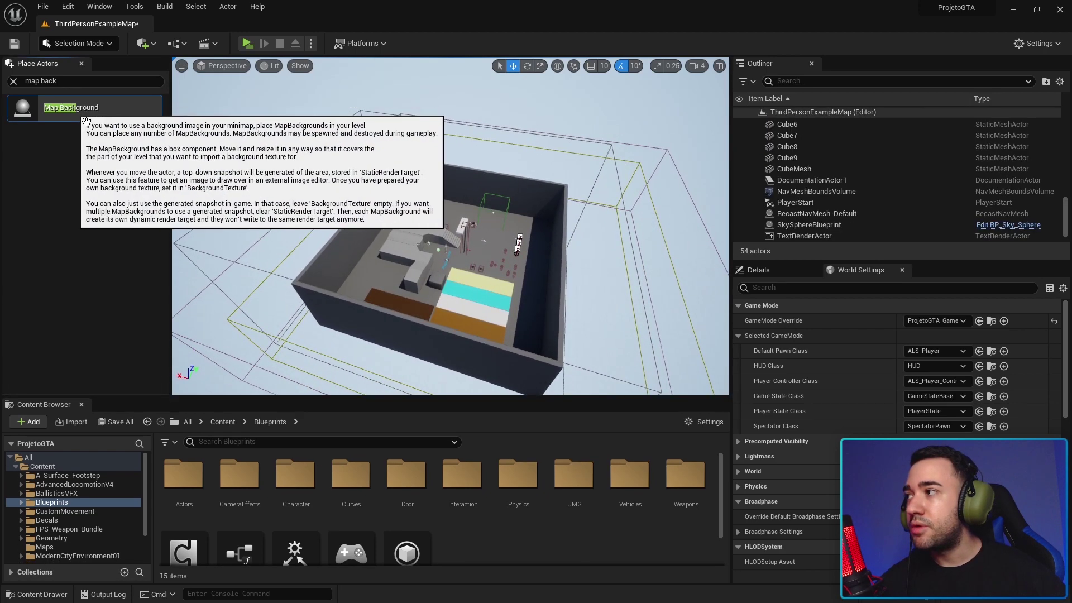
pyautogui.scroll(-2, 533, 236)
pyautogui.scroll(-2, 464, 235)
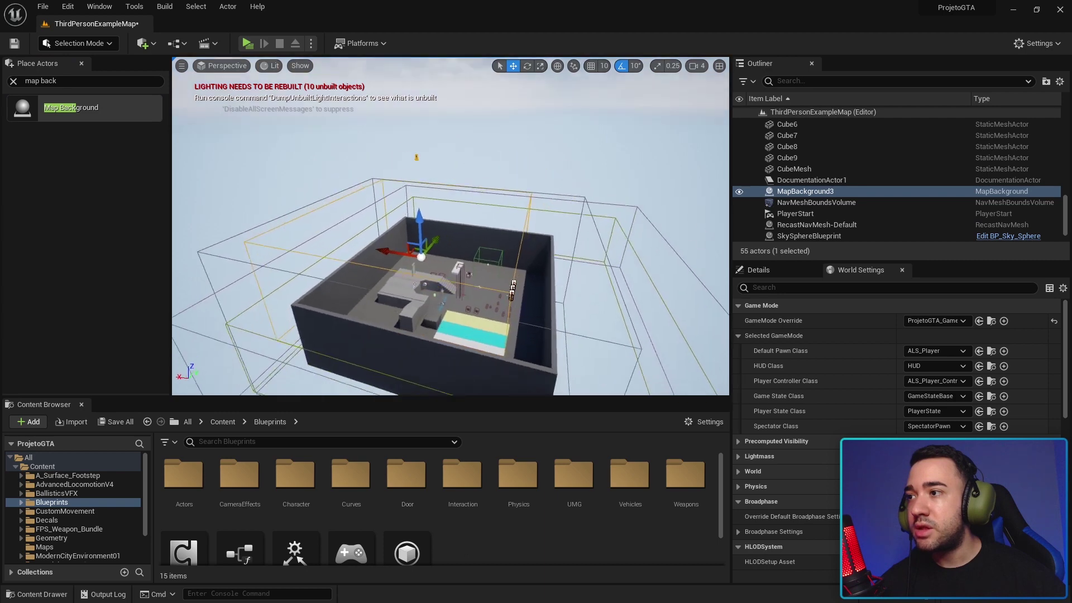
pyautogui.scroll(-2, 400, 235)
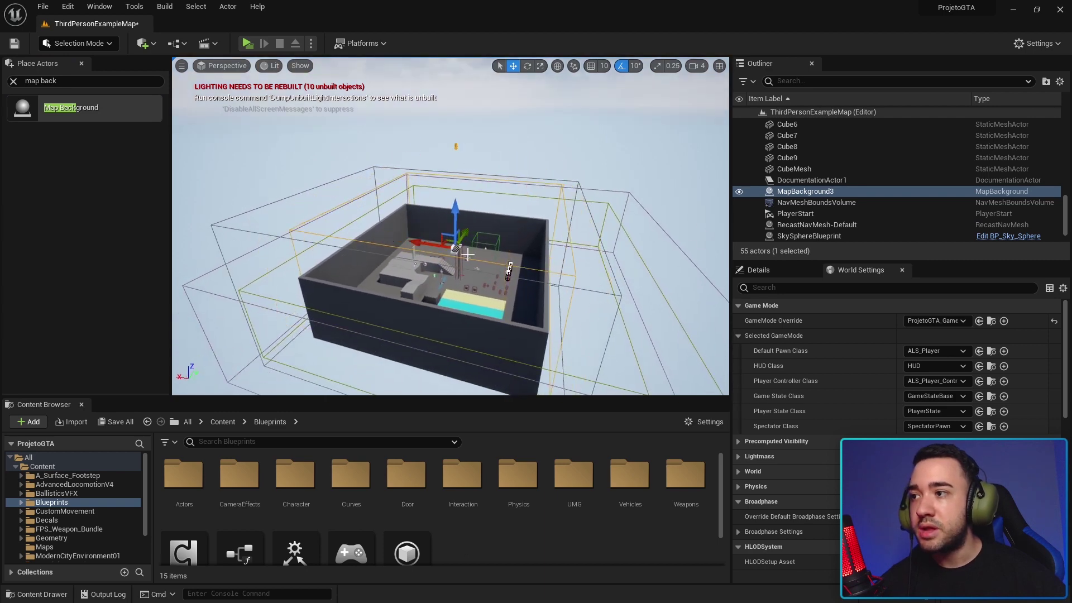
pyautogui.moveTo(468, 255)
pyautogui.mouseDown(button='right')
pyautogui.moveTo(298, 170)
pyautogui.moveTo(538, 272)
pyautogui.mouseUp(button='right')
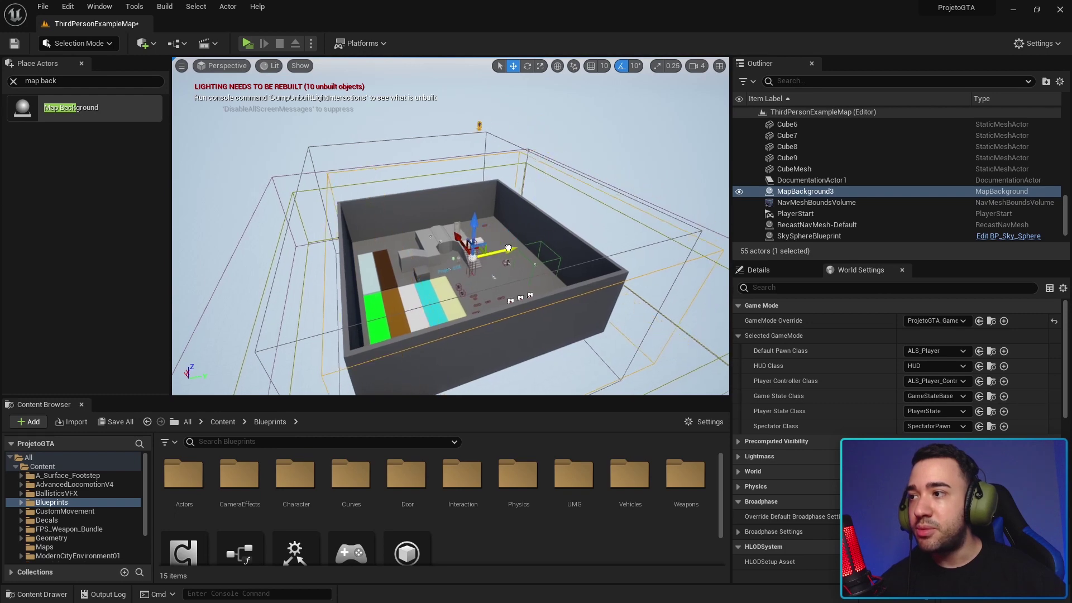
pyautogui.moveTo(538, 274)
pyautogui.mouseDown(button='right')
pyautogui.moveTo(488, 330)
pyautogui.moveTo(459, 229)
pyautogui.mouseUp(button='right')
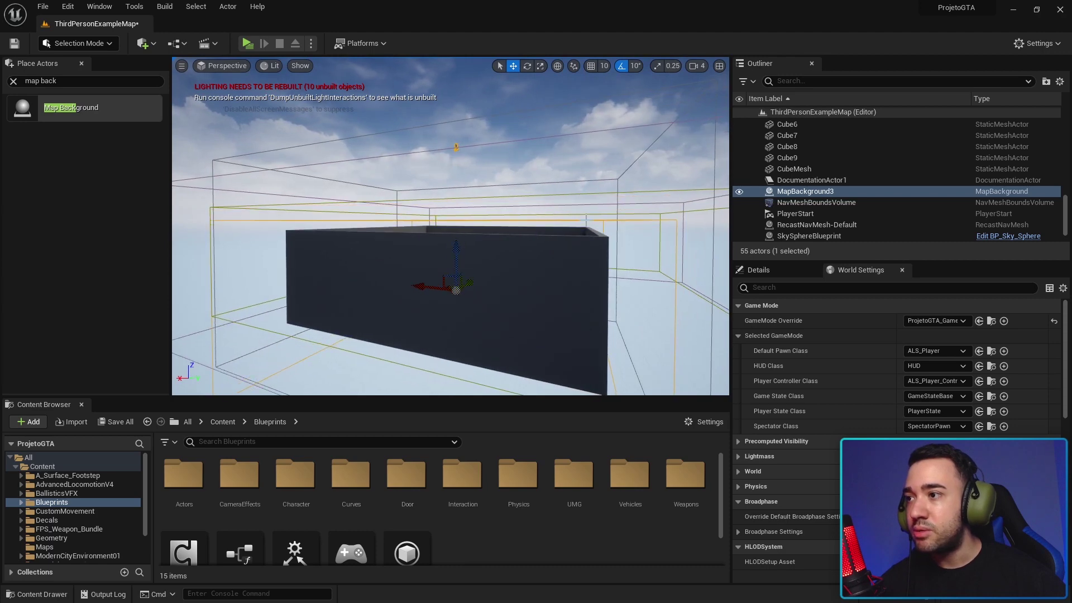
pyautogui.moveTo(460, 230)
pyautogui.mouseDown(button='right')
pyautogui.moveTo(469, 313)
pyautogui.moveTo(503, 313)
pyautogui.mouseUp(button='right')
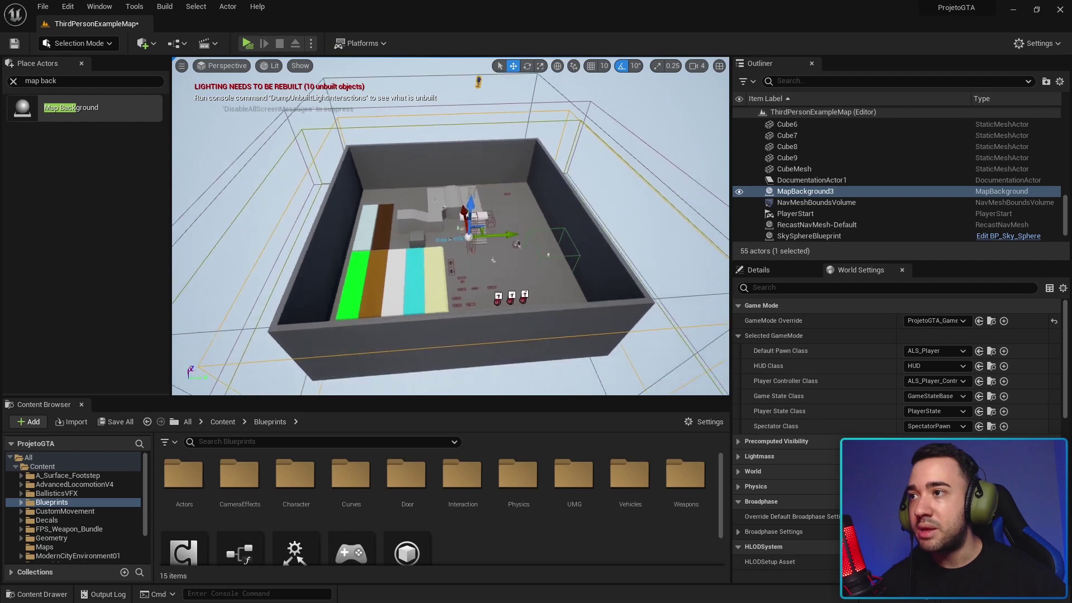
pyautogui.moveTo(494, 218); pyautogui.dragTo(494, 218, button='right')
pyautogui.keyDown('alt'); pyautogui.moveTo(479, 232); pyautogui.dragTo(393, 212); pyautogui.keyUp('alt')
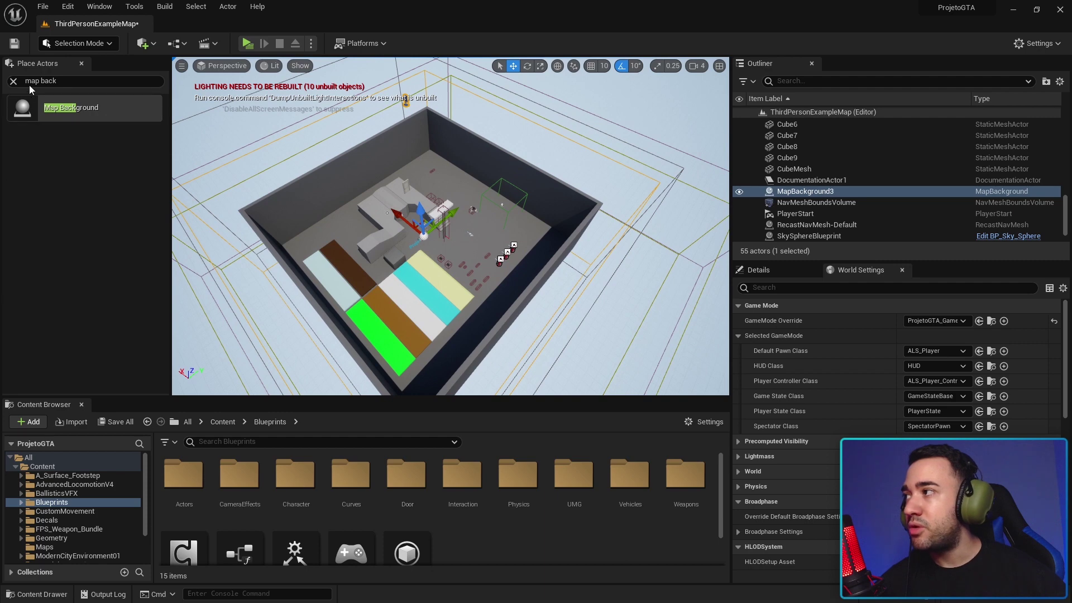
# Close Place Actors, focus the map background and scroll its Details to the Minimap Background settings.
pyautogui.click(81, 64)
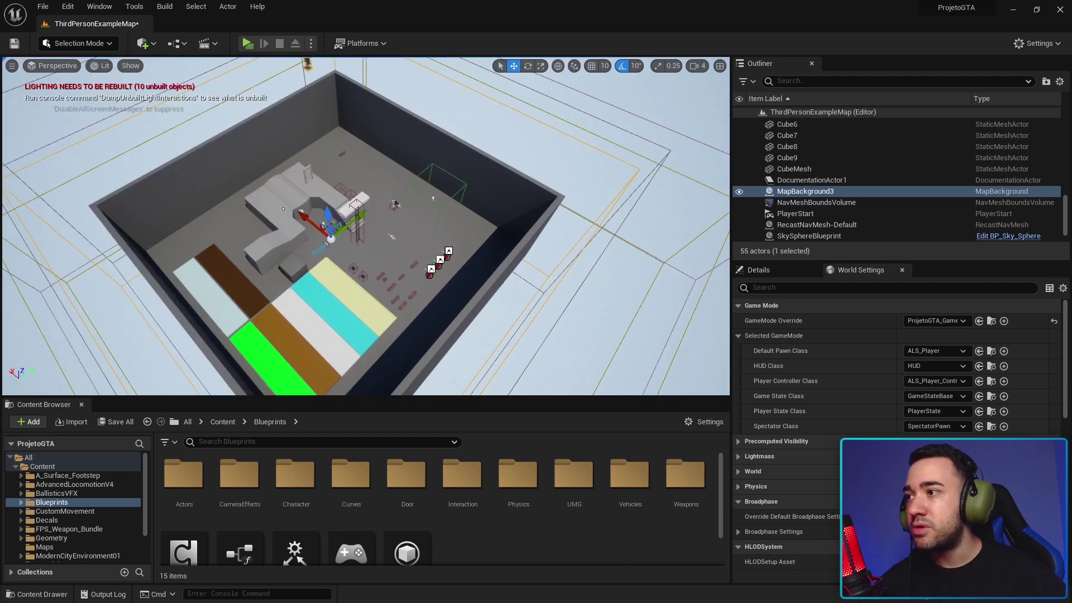
pyautogui.press('f')
pyautogui.click(765, 271)
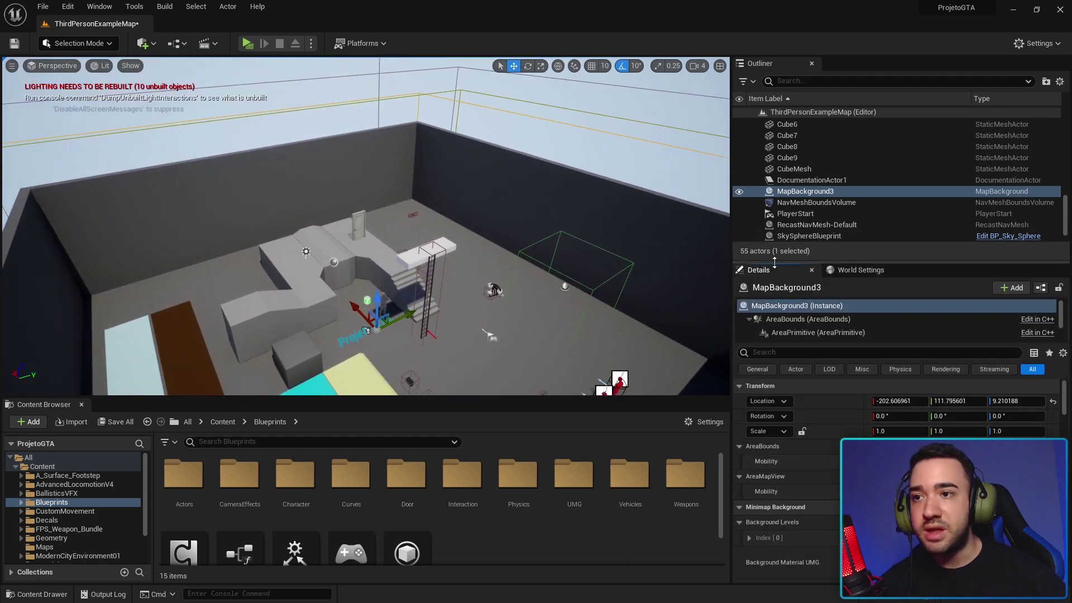
pyautogui.moveTo(774, 263); pyautogui.dragTo(775, 202)
pyautogui.scroll(-3, 838, 387)
pyautogui.scroll(-5, 836, 447)
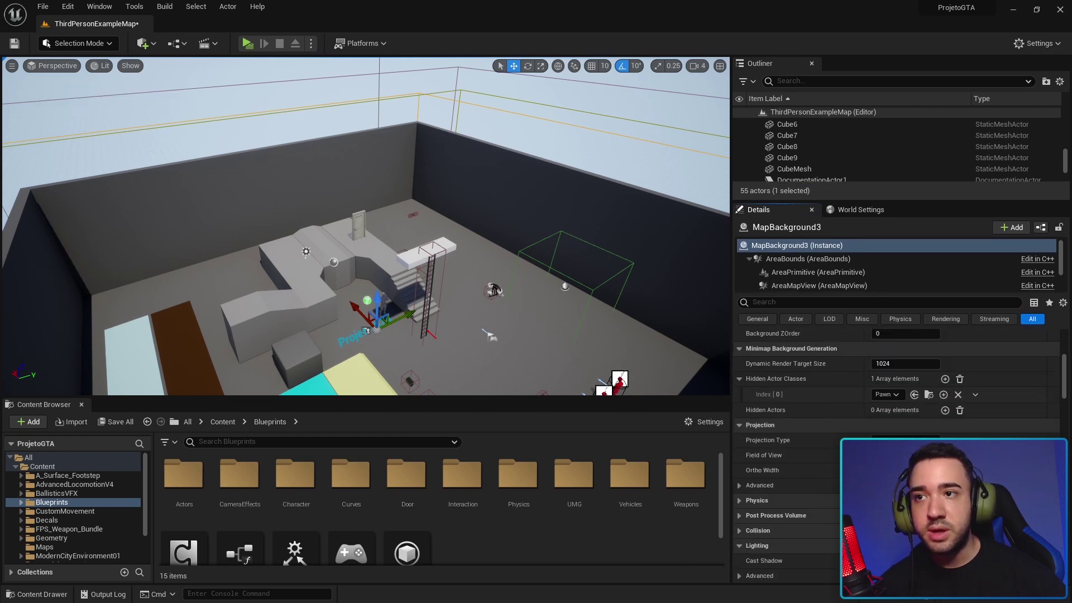
pyautogui.scroll(-5, 833, 418)
pyautogui.scroll(-5, 830, 391)
pyautogui.scroll(-5, 827, 359)
pyautogui.scroll(-5, 827, 359)
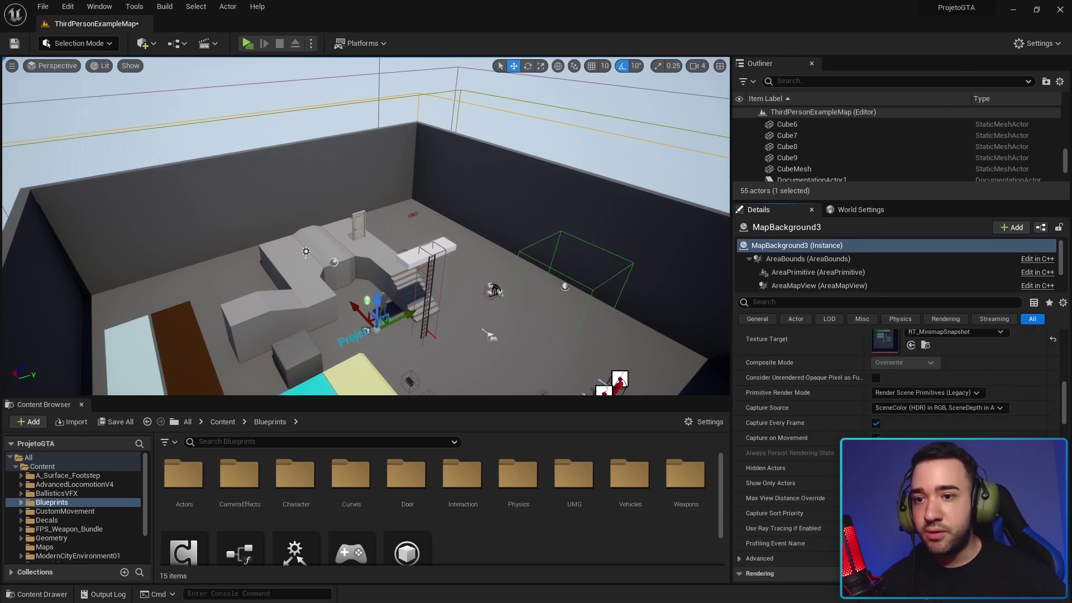
pyautogui.scroll(10, 827, 359)
pyautogui.scroll(10, 827, 359)
pyautogui.scroll(-3, 666, 216)
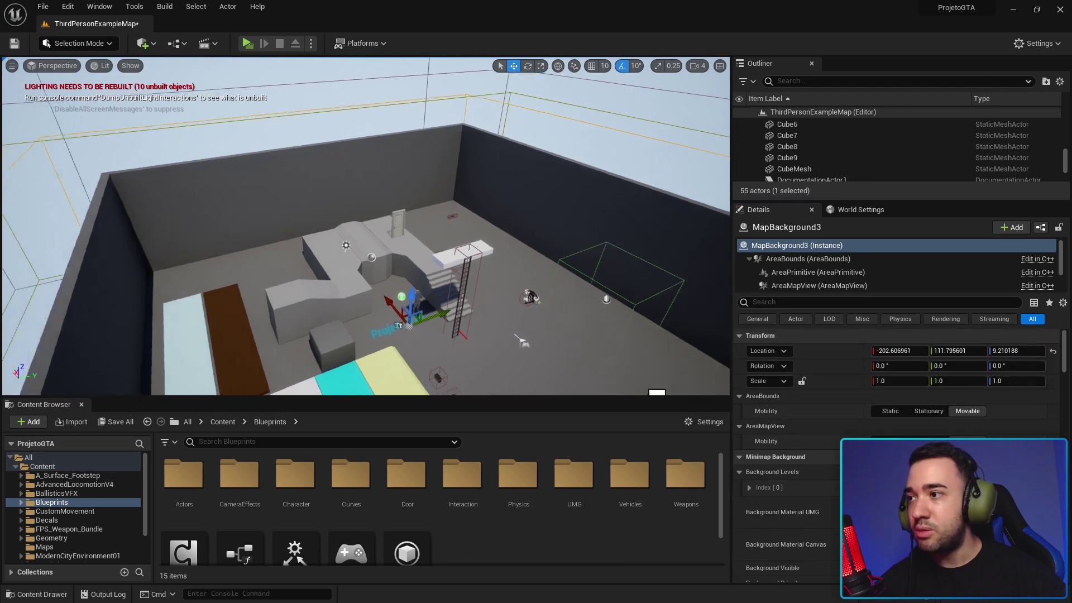
pyautogui.scroll(-3, 666, 217)
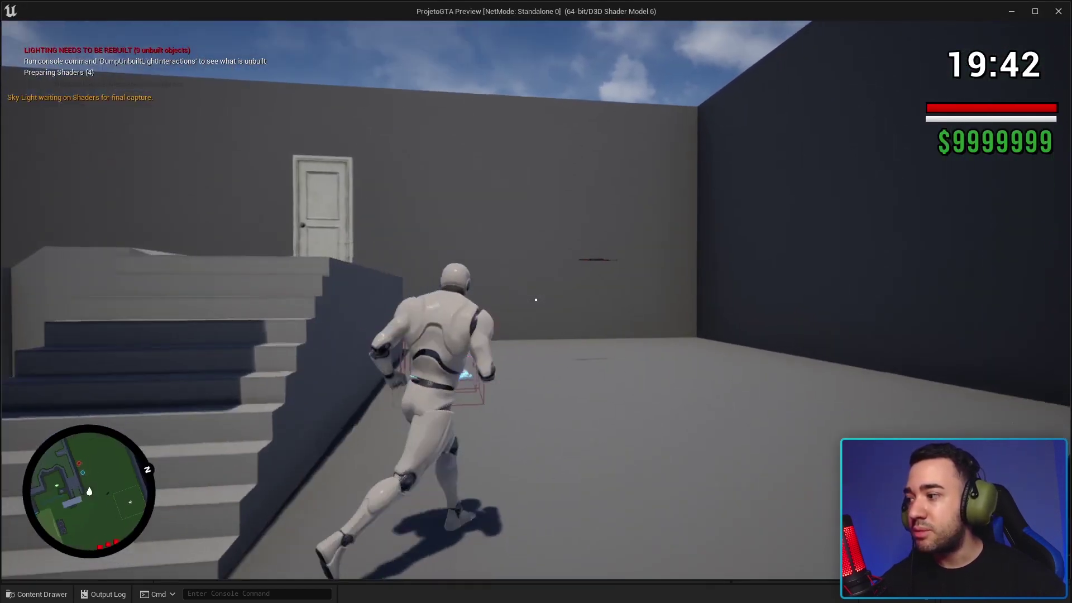
pyautogui.press('w')
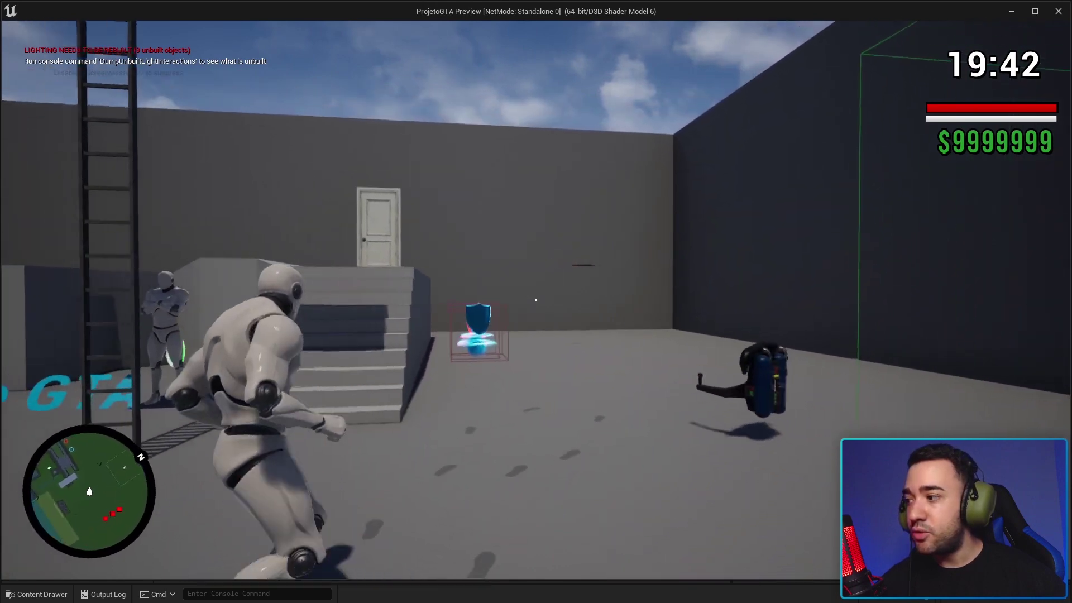
pyautogui.press('s')
pyautogui.press('w')
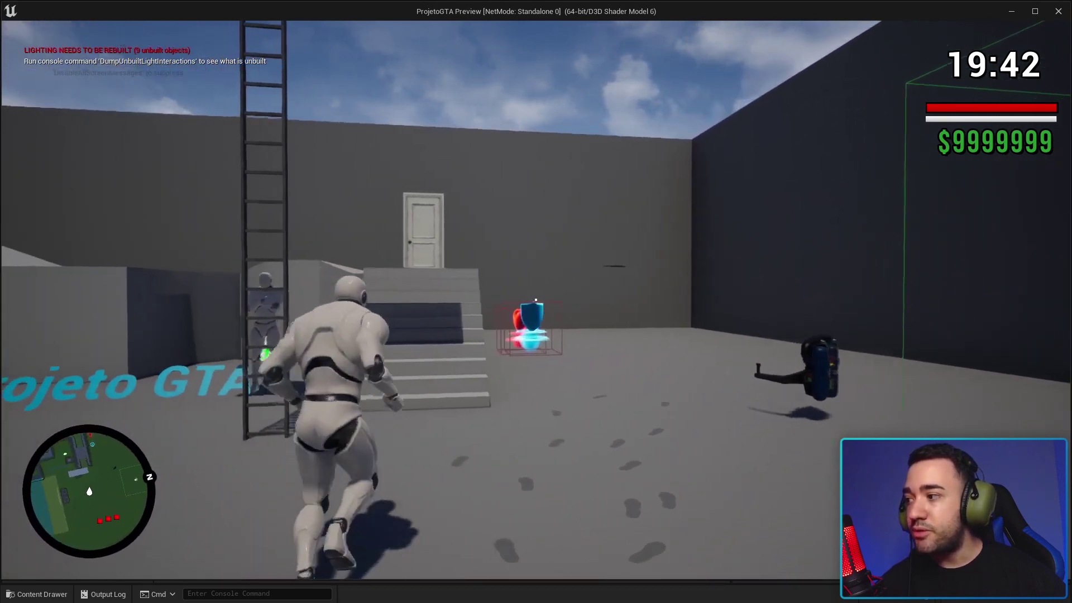
pyautogui.press('w')
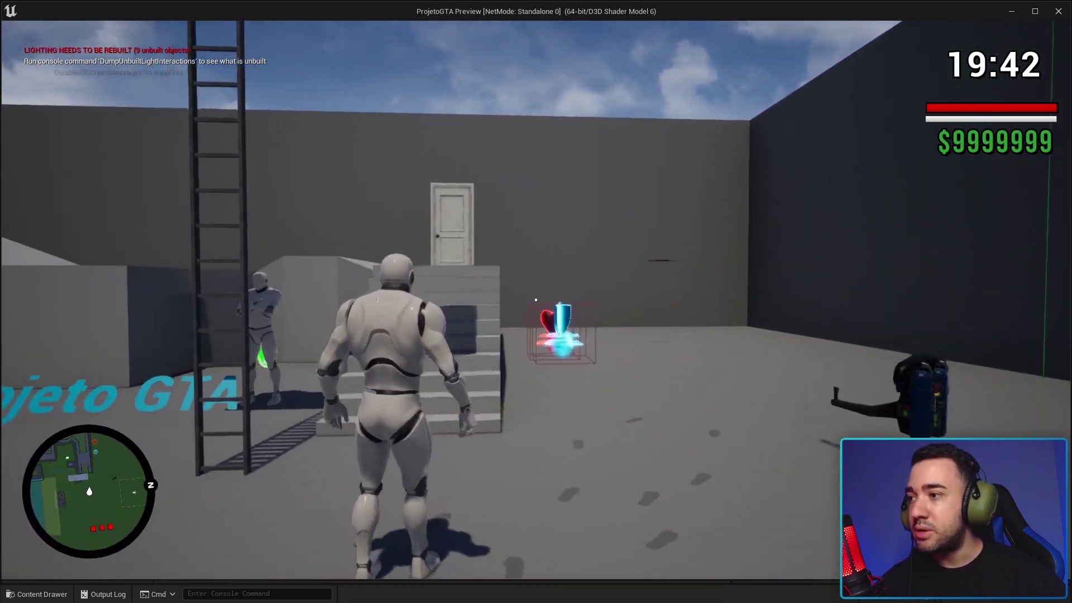
pyautogui.press('w')
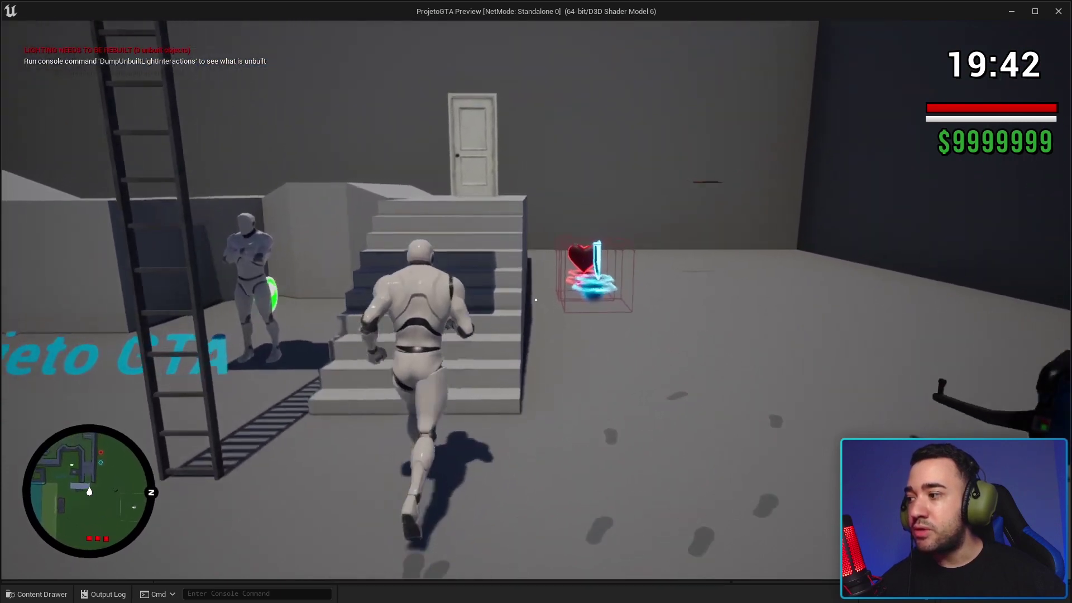
pyautogui.press('s')
pyautogui.press('w')
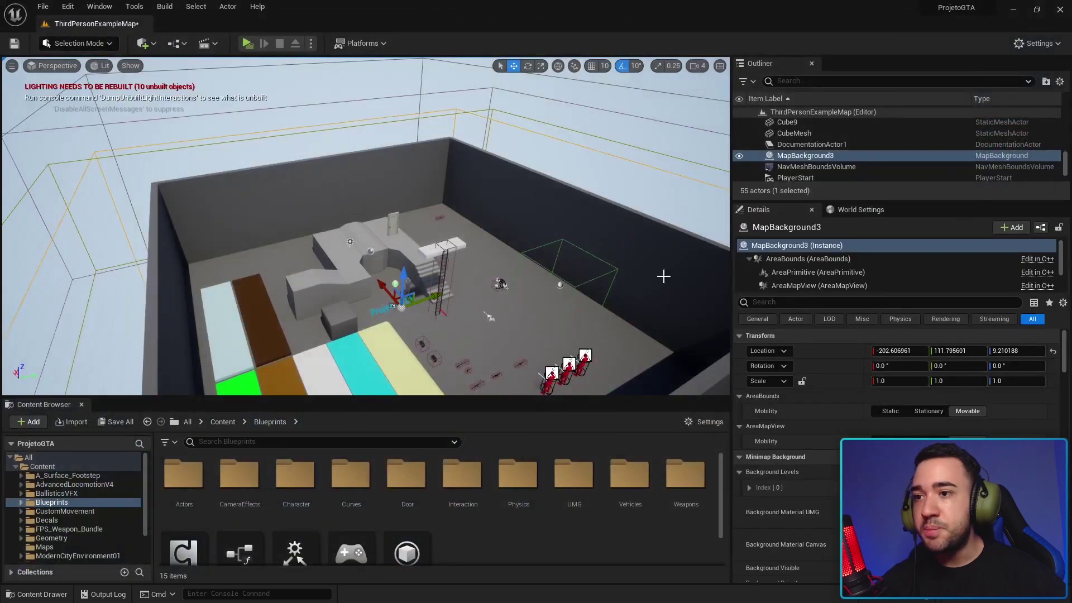
# Widen the Details panel, frame the room and filter MapBackground3's properties for the nav mesh option.
pyautogui.moveTo(733, 339); pyautogui.dragTo(604, 340)
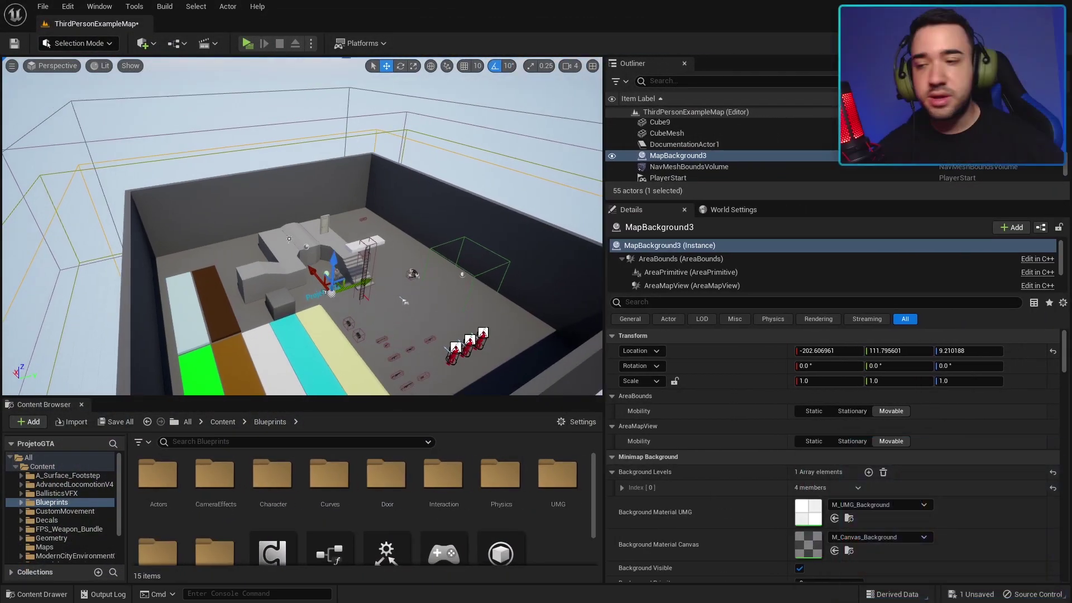
pyautogui.press('f')
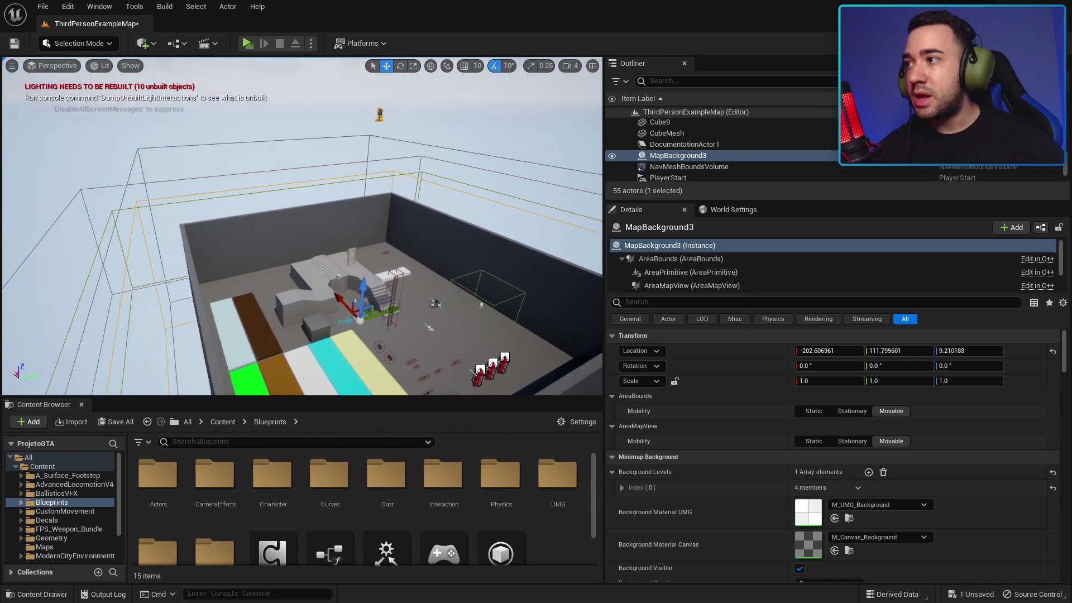
pyautogui.scroll(-2, 473, 289)
pyautogui.scroll(-2, 472, 289)
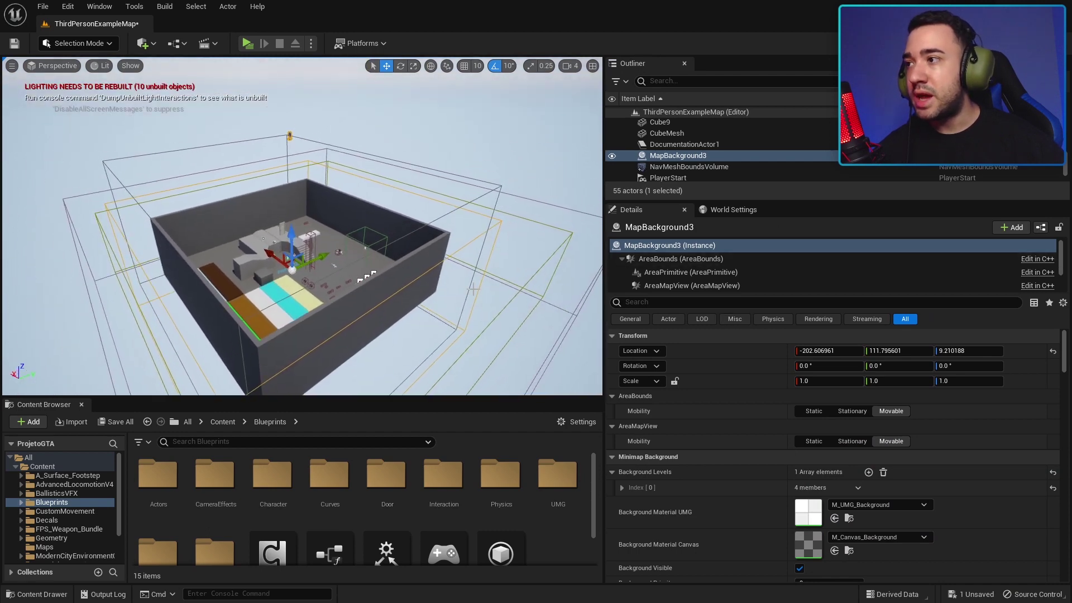
pyautogui.moveTo(445, 303); pyautogui.dragTo(197, 200, button='right')
pyautogui.write('ren')
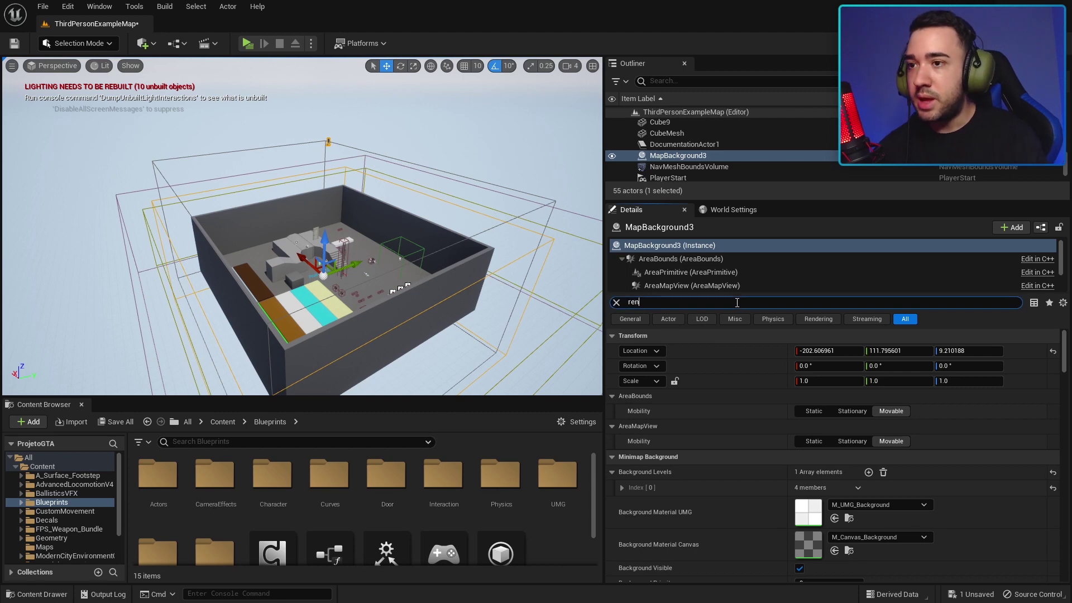
pyautogui.write('der')
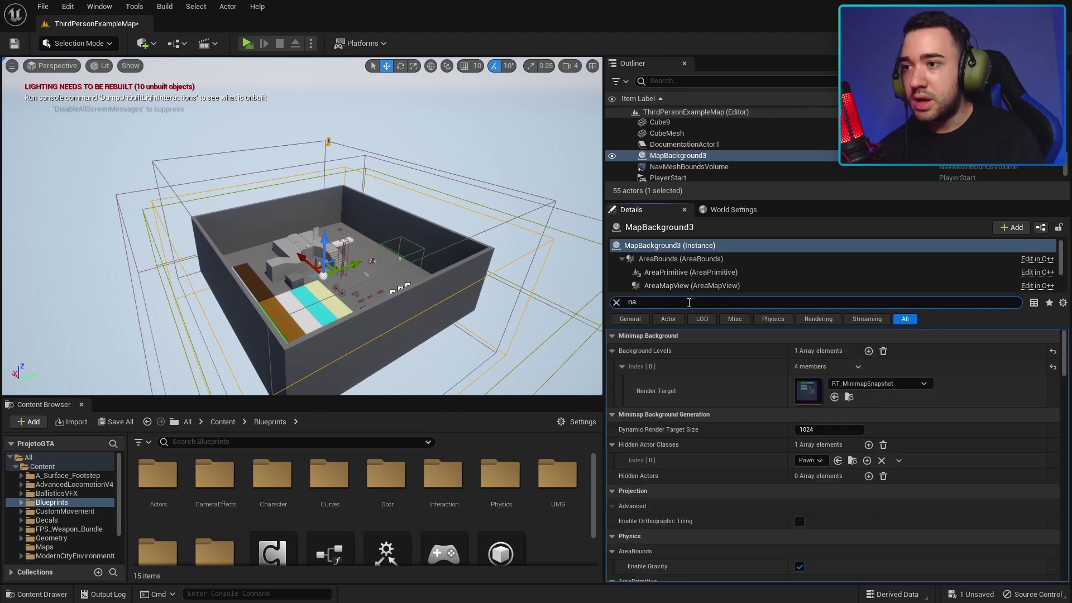
pyautogui.write('v mesh')
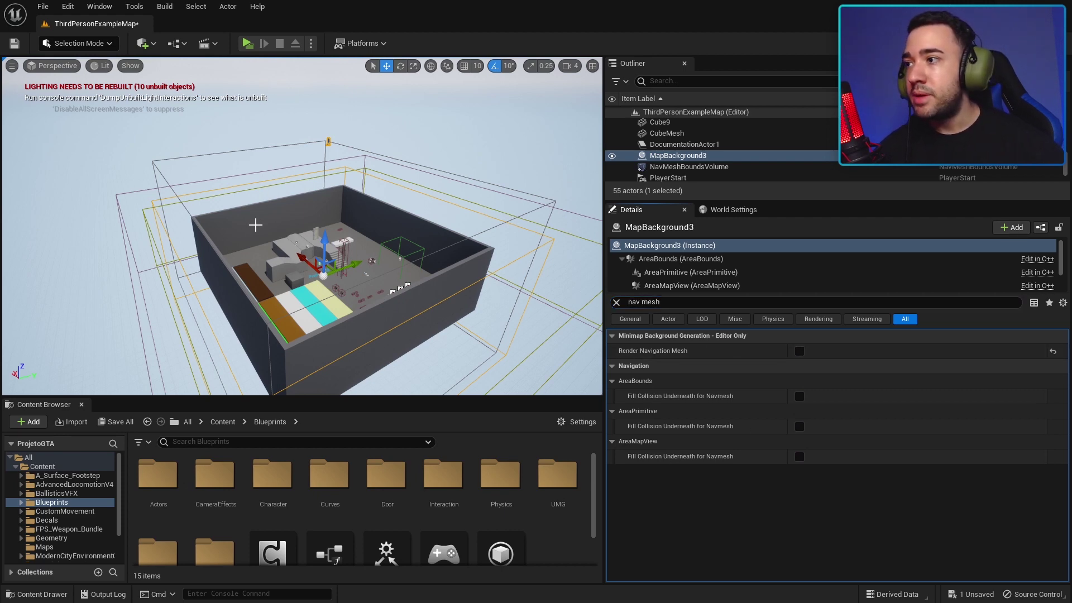
# Playtest in Standalone with Alt+P, running around and up the stairs to check the minimap, then stop.
pyautogui.hotkey('alt', 'p')
pyautogui.press('w')
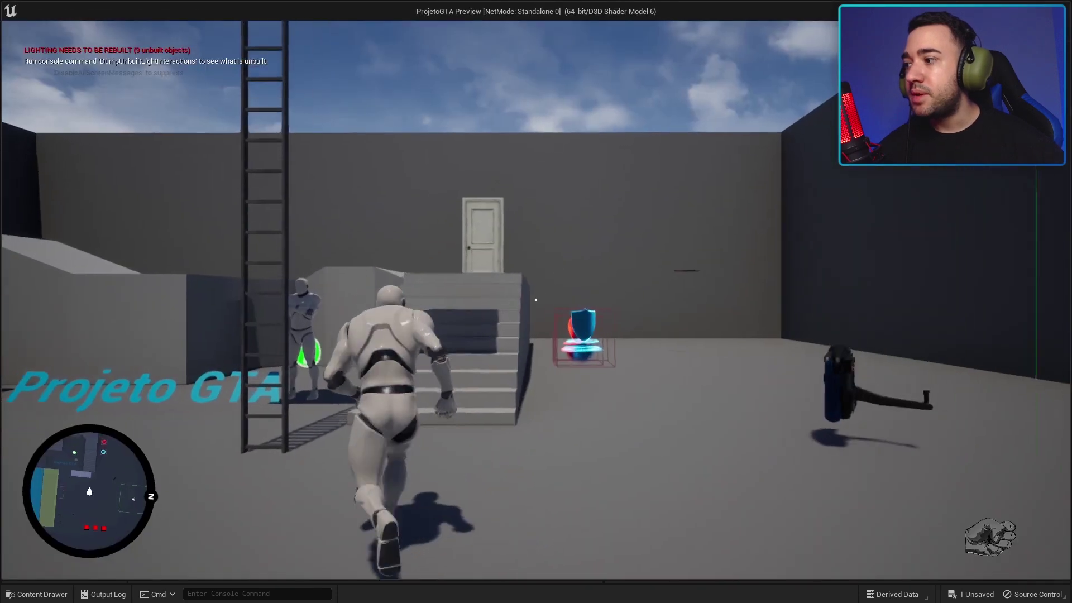
pyautogui.press('w')
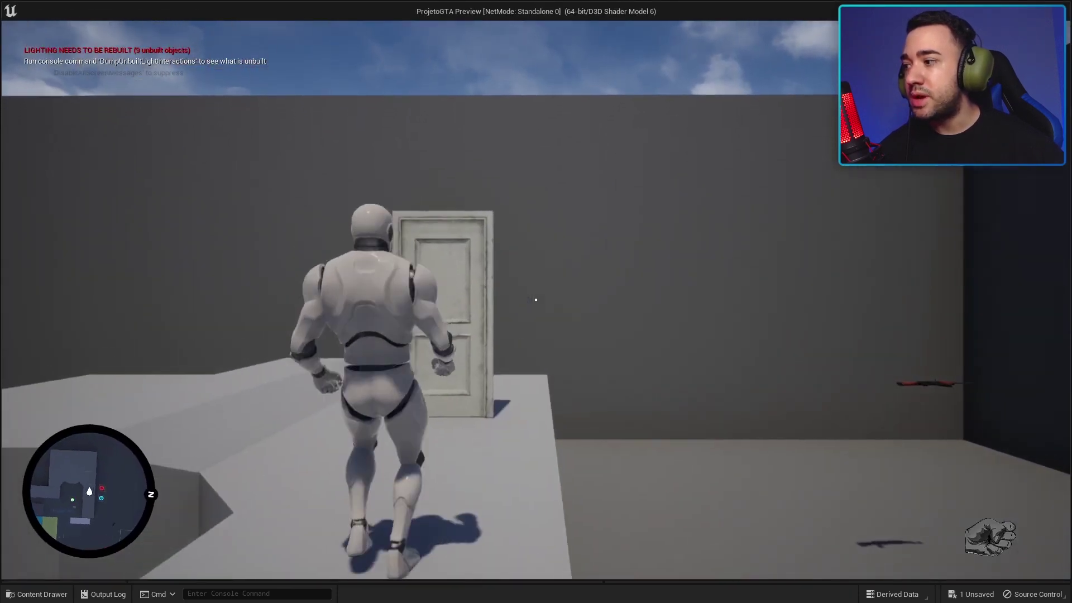
pyautogui.press('w')
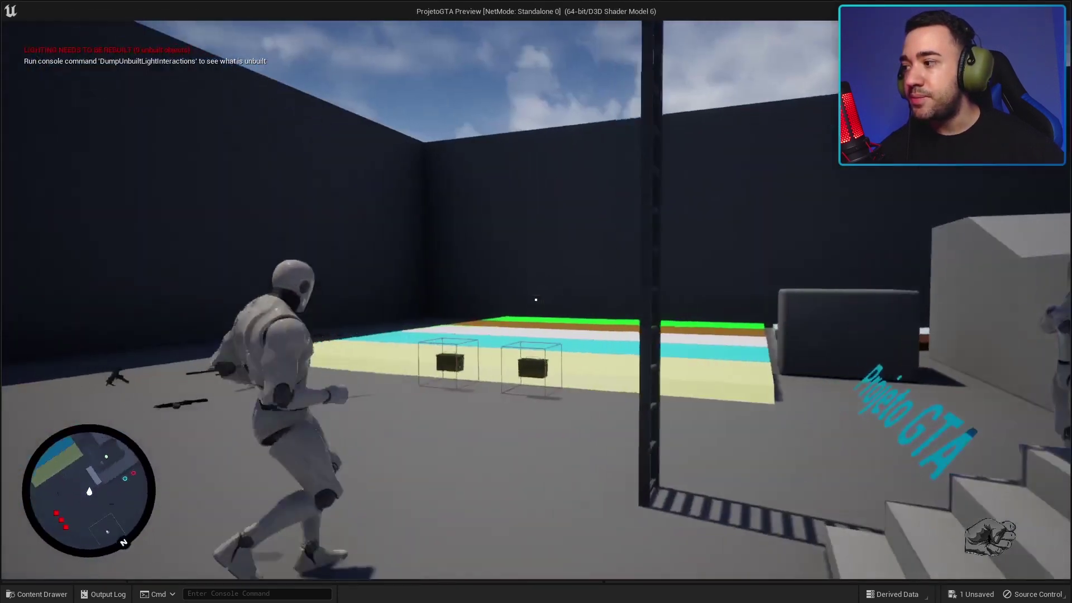
pyautogui.press('w')
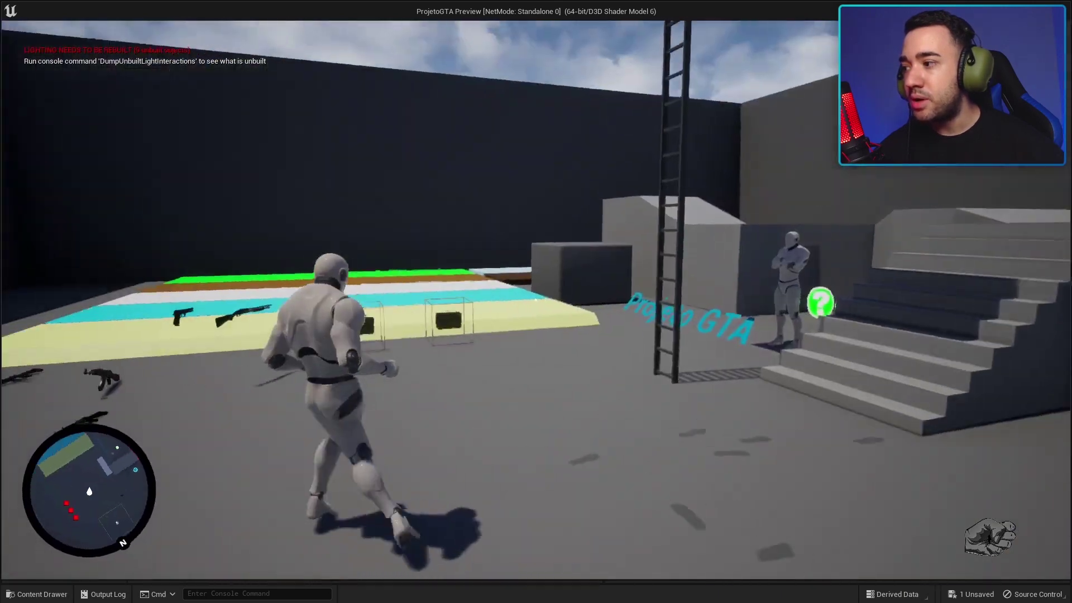
pyautogui.press('w')
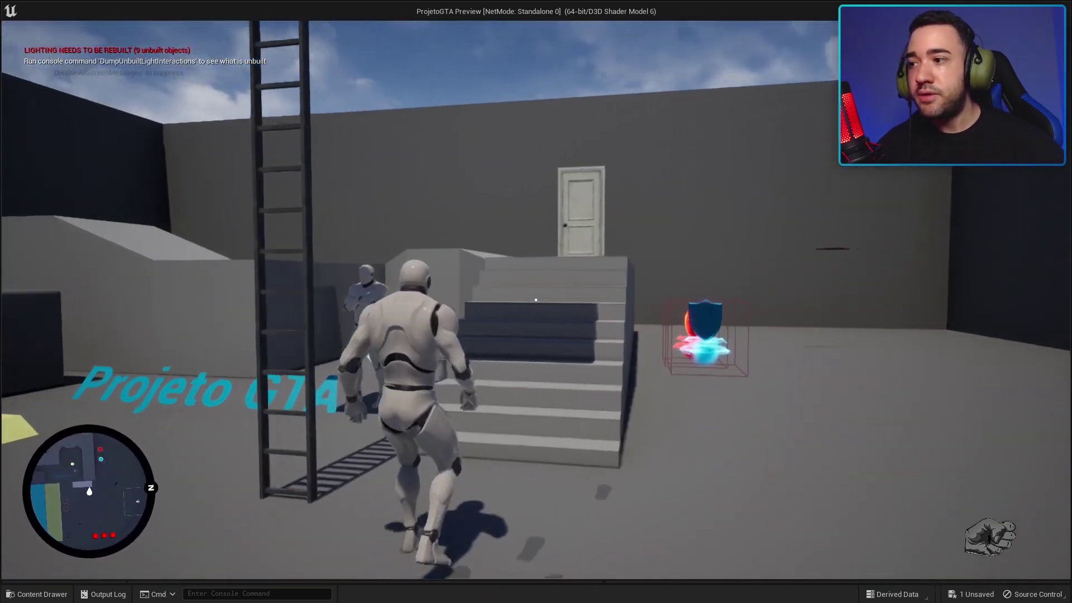
pyautogui.press('w')
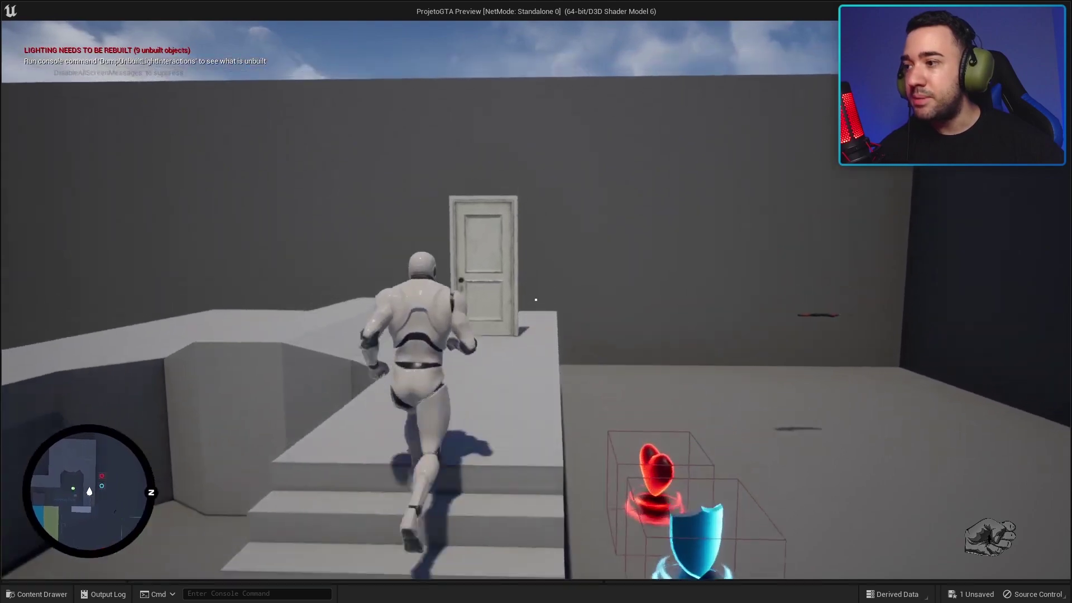
pyautogui.press('w')
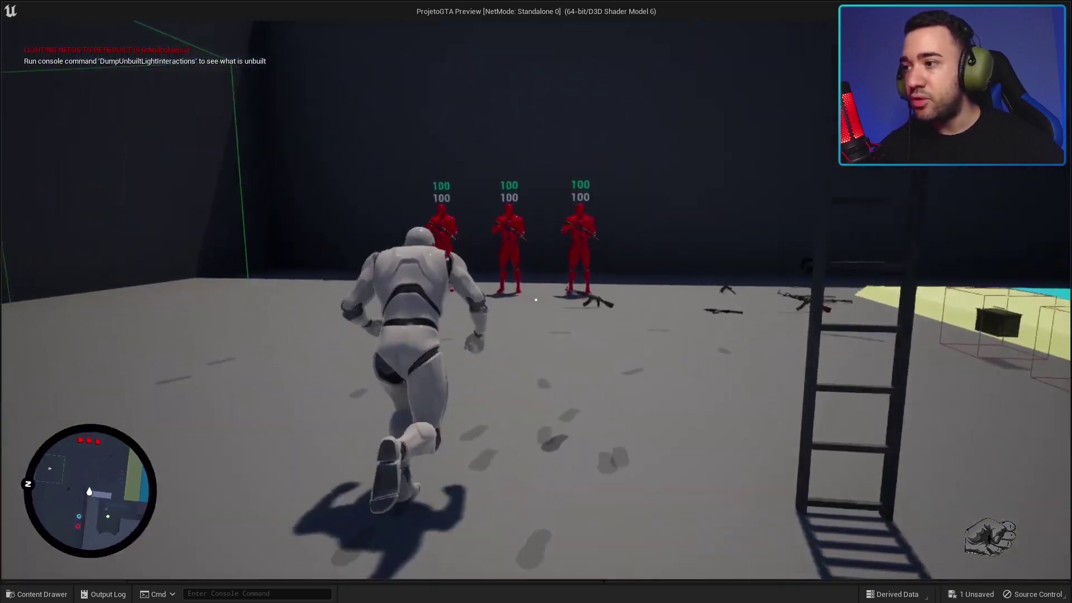
pyautogui.press('Escape')
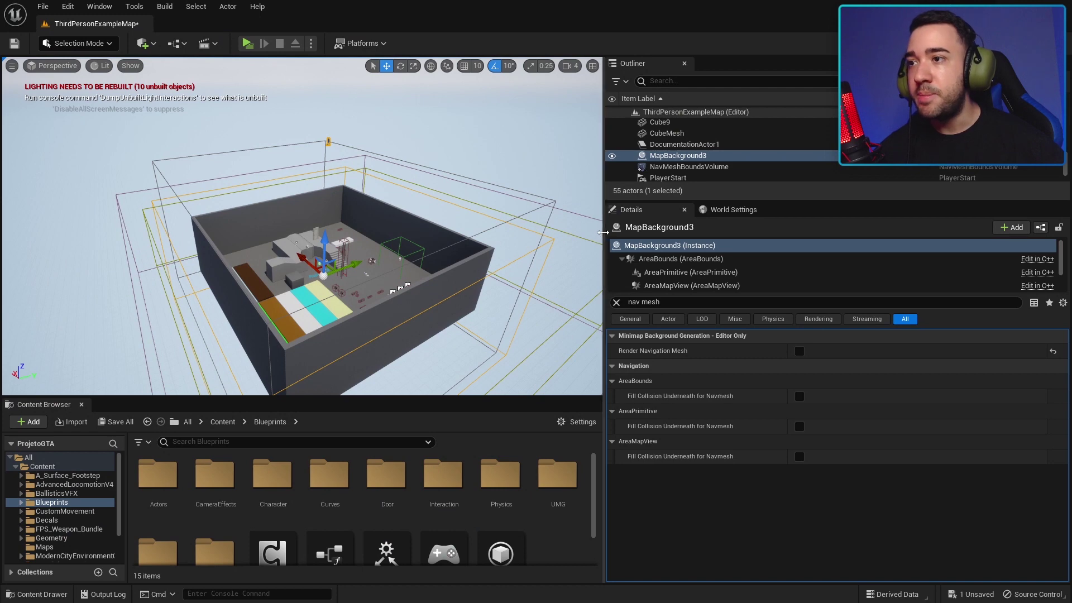
# Widen the level view and add a Cube from Quick Add's Shapes list.
pyautogui.moveTo(603, 232); pyautogui.dragTo(707, 232)
pyautogui.moveTo(391, 251); pyautogui.dragTo(480, 391, button='right')
pyautogui.click(144, 44)
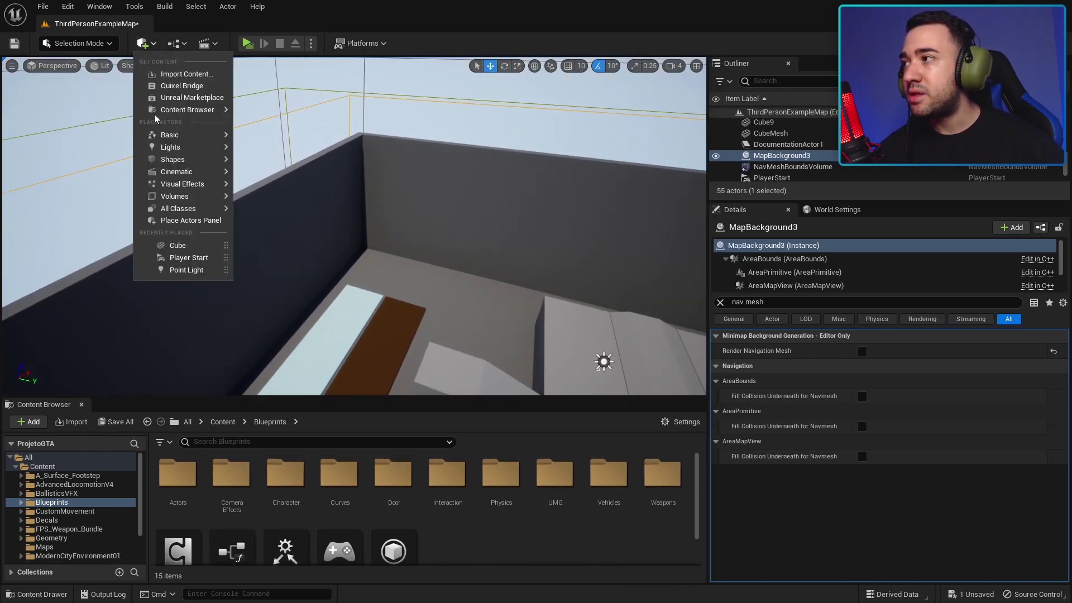
pyautogui.moveTo(169, 161)
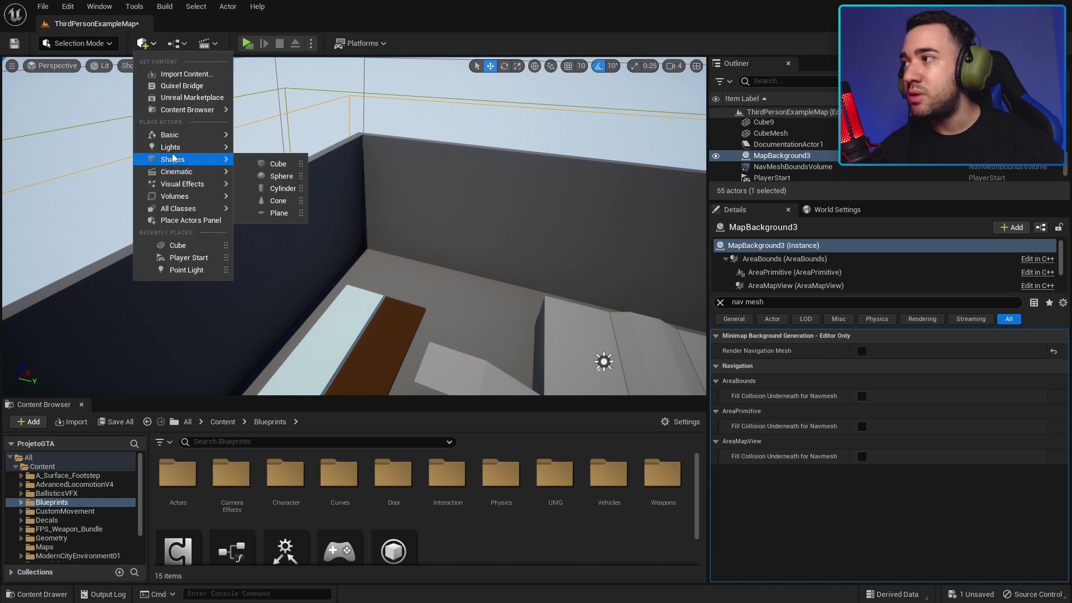
pyautogui.click(258, 162)
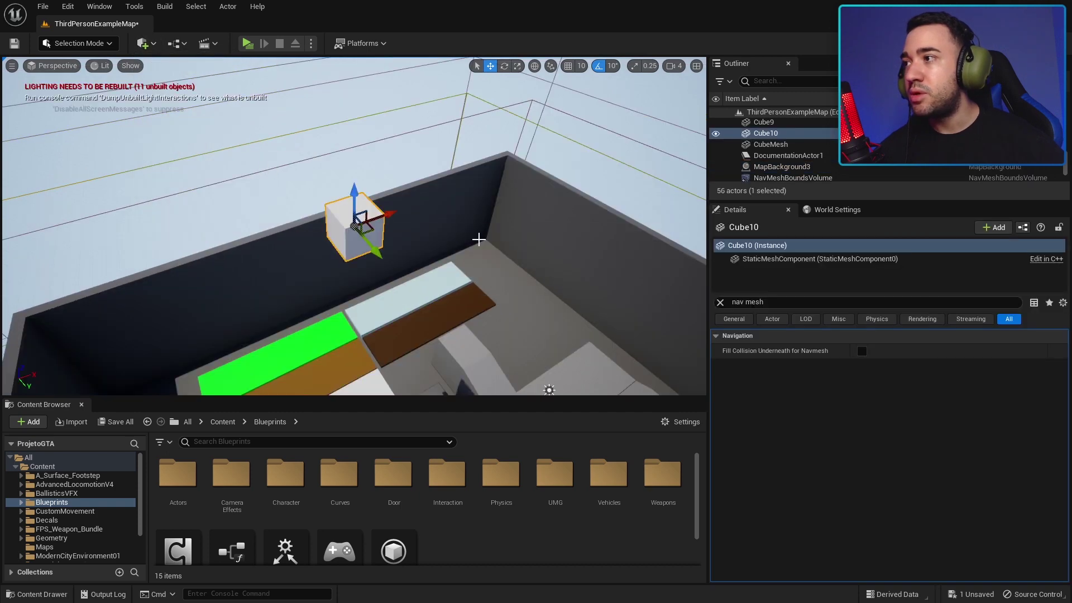
# Drag the cube toward the room's back wall, checking its position from several angles.
pyautogui.moveTo(478, 239); pyautogui.dragTo(310, 167, button='right')
pyautogui.moveTo(279, 148); pyautogui.dragTo(611, 361)
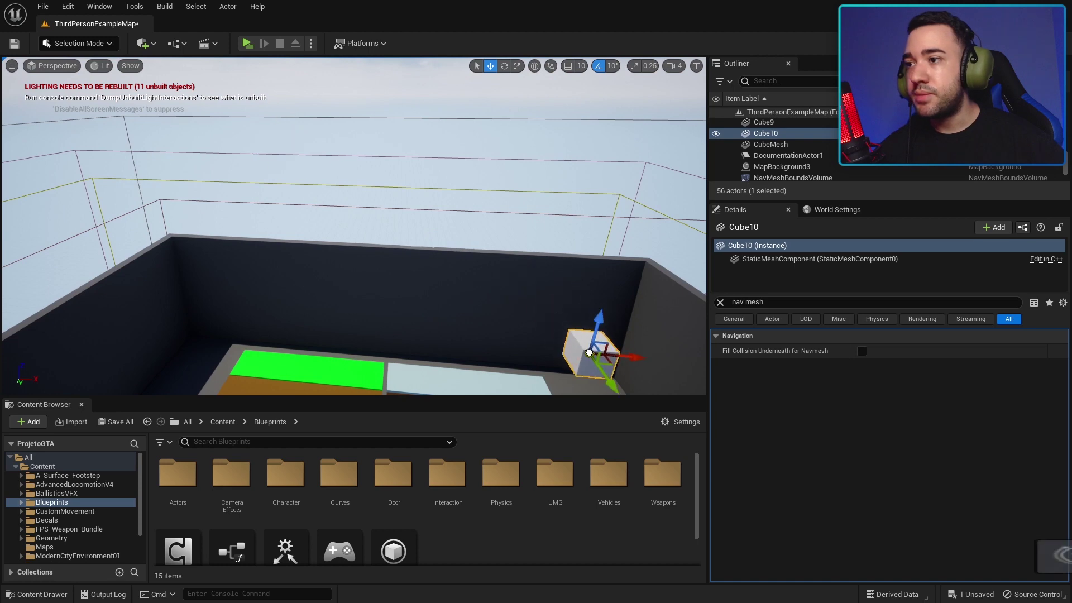
pyautogui.moveTo(610, 362); pyautogui.dragTo(457, 284, button='right')
pyautogui.moveTo(409, 221); pyautogui.dragTo(273, 308)
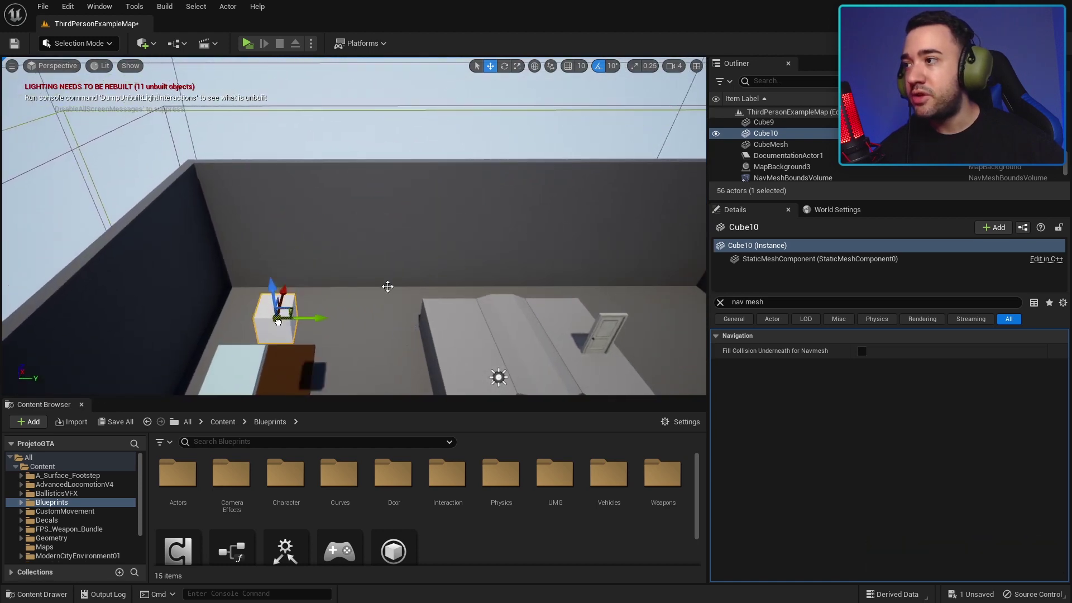
pyautogui.moveTo(272, 308); pyautogui.dragTo(352, 262, button='right')
pyautogui.moveTo(352, 262); pyautogui.dragTo(491, 234)
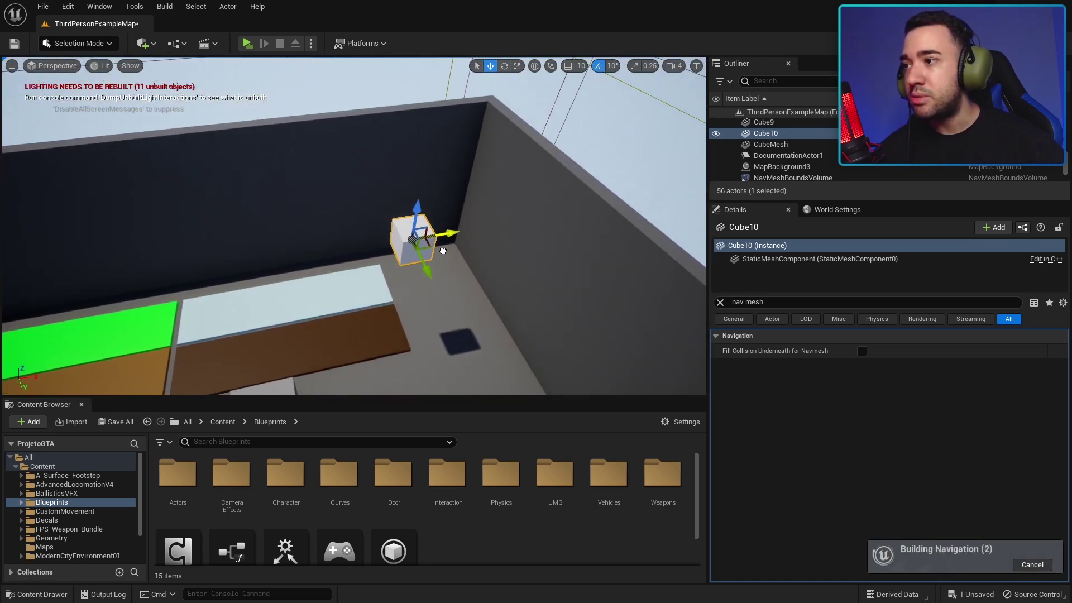
pyautogui.moveTo(491, 234)
pyautogui.mouseDown(button='right')
pyautogui.moveTo(390, 274)
pyautogui.moveTo(467, 192)
pyautogui.mouseUp(button='right')
pyautogui.rightClick(466, 193)
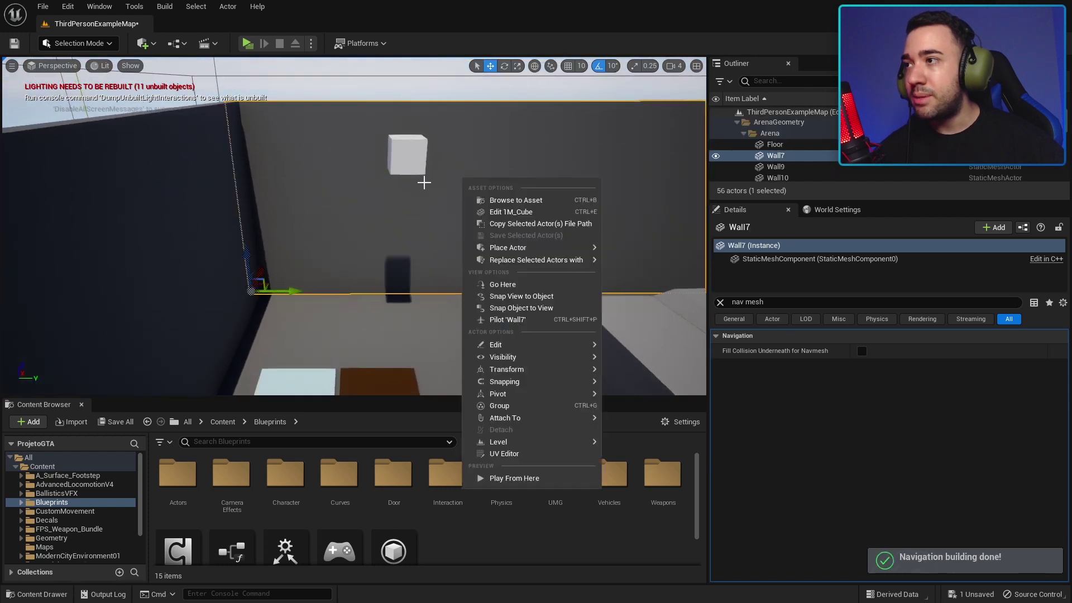
pyautogui.press('Escape')
# Snap the cube to the floor with End, slide it into the corner and clear the Details filter.
pyautogui.press('End')
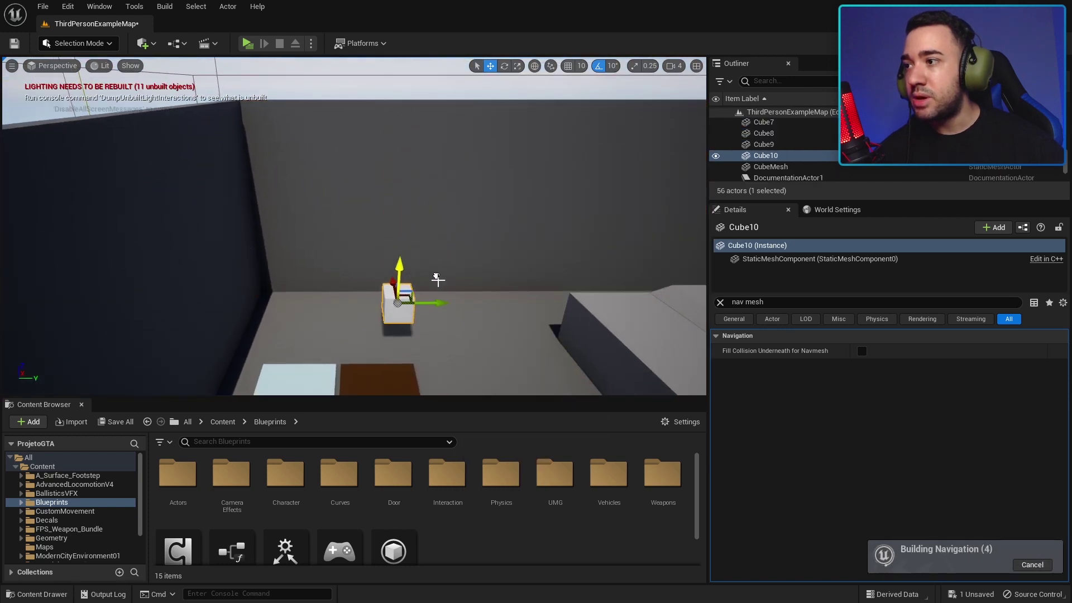
pyautogui.moveTo(433, 297)
pyautogui.mouseDown()
pyautogui.moveTo(356, 296)
pyautogui.moveTo(391, 222)
pyautogui.moveTo(449, 212)
pyautogui.mouseUp()
pyautogui.press('f')
pyautogui.scroll(-3, 363, 251)
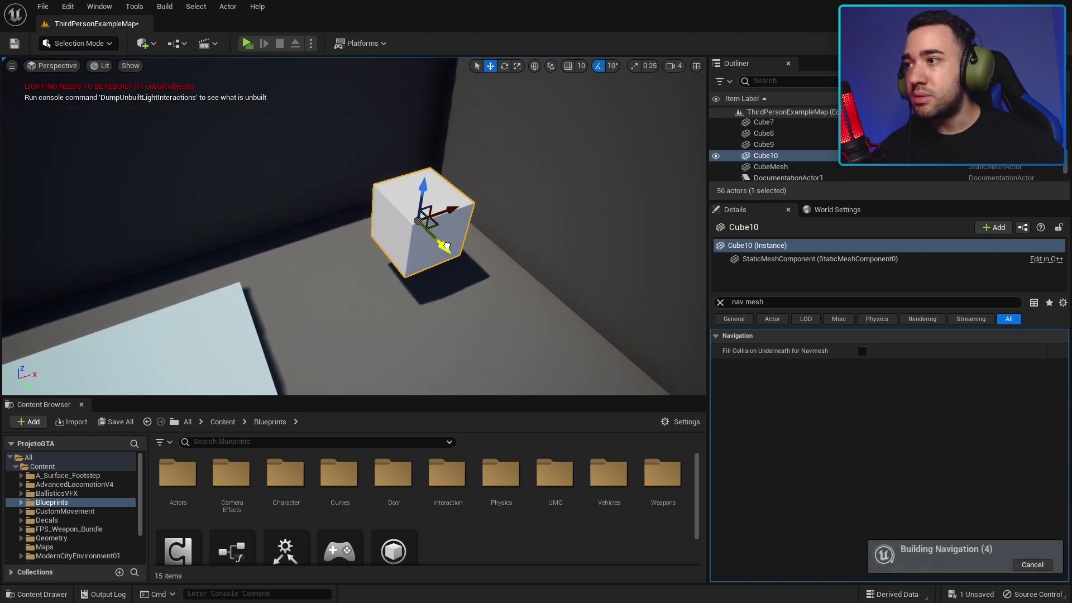
pyautogui.keyDown('alt'); pyautogui.moveTo(295, 144); pyautogui.dragTo(691, 287); pyautogui.keyUp('alt')
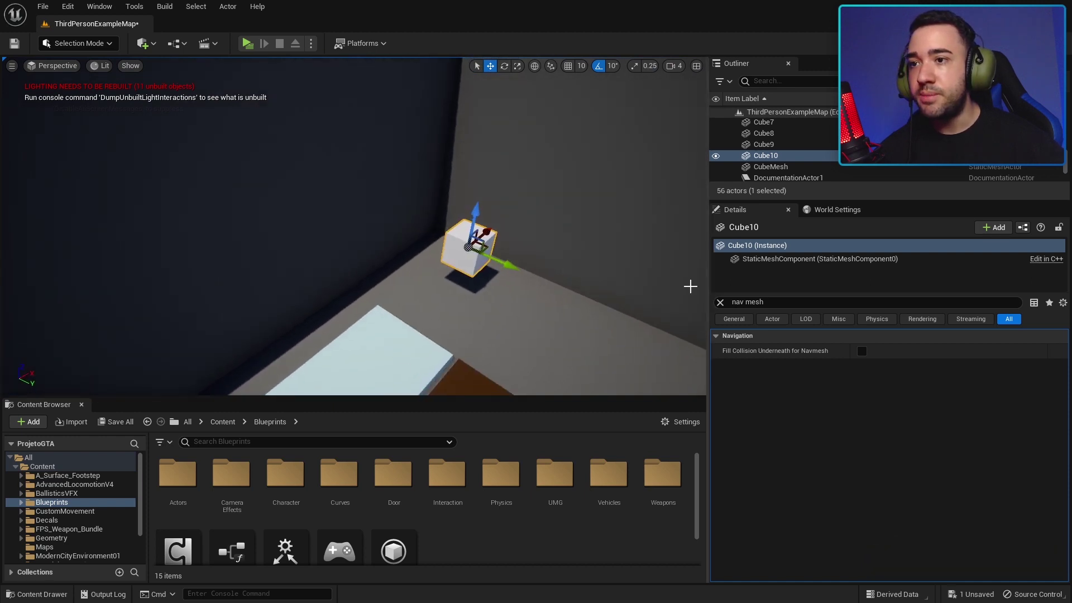
pyautogui.click(720, 302)
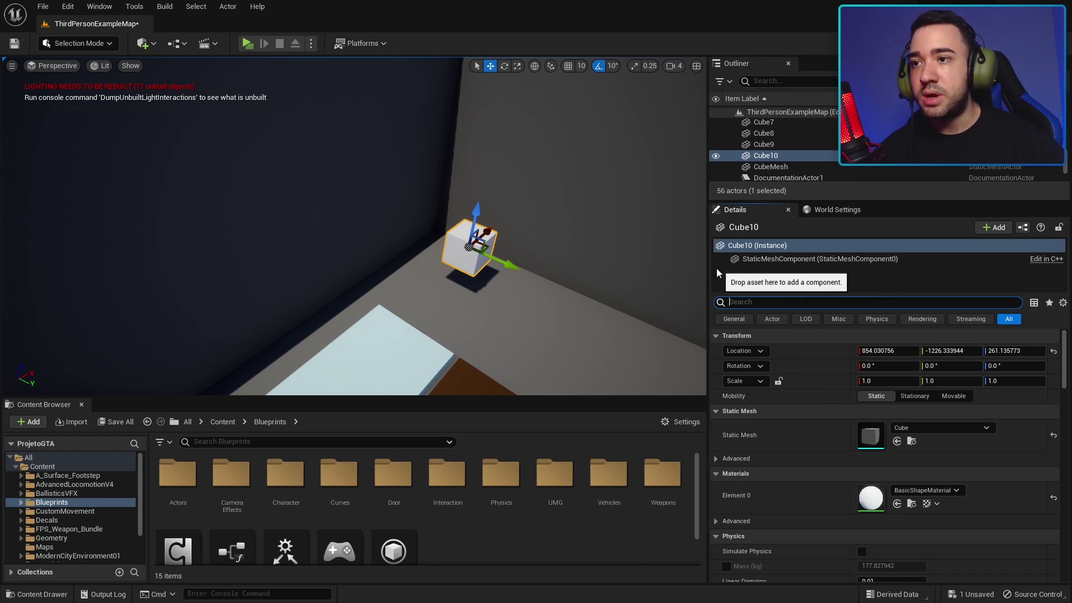
# Add a Map Icon component to Cube10 by searching 'icon' in the + Add list.
pyautogui.moveTo(704, 268); pyautogui.dragTo(633, 273)
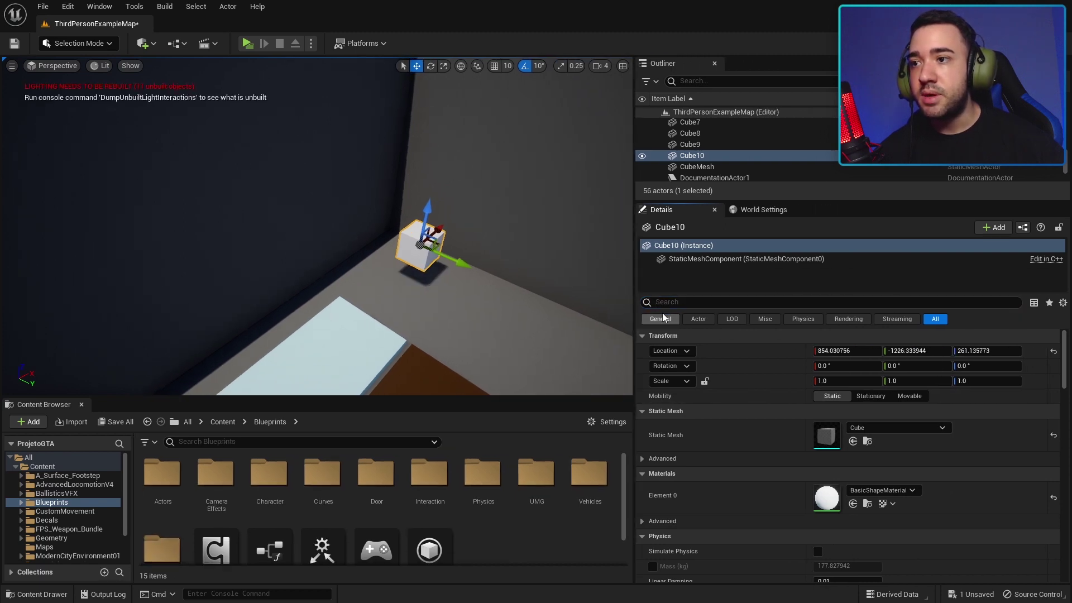
pyautogui.click(994, 228)
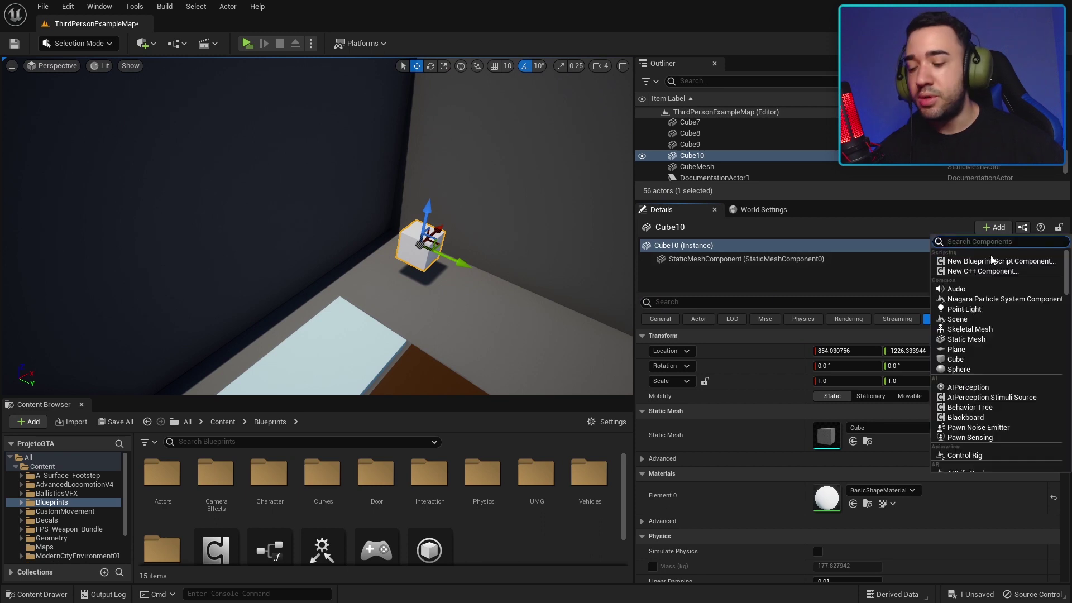
pyautogui.write('map ci')
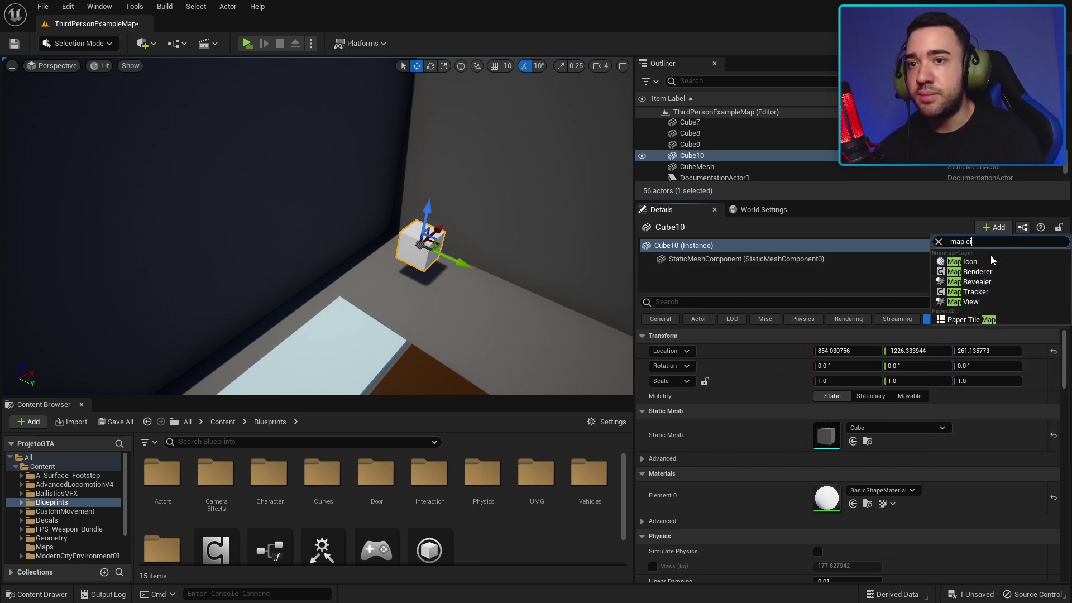
pyautogui.press('BackSpace')
pyautogui.press('BackSpace')
pyautogui.write('icon')
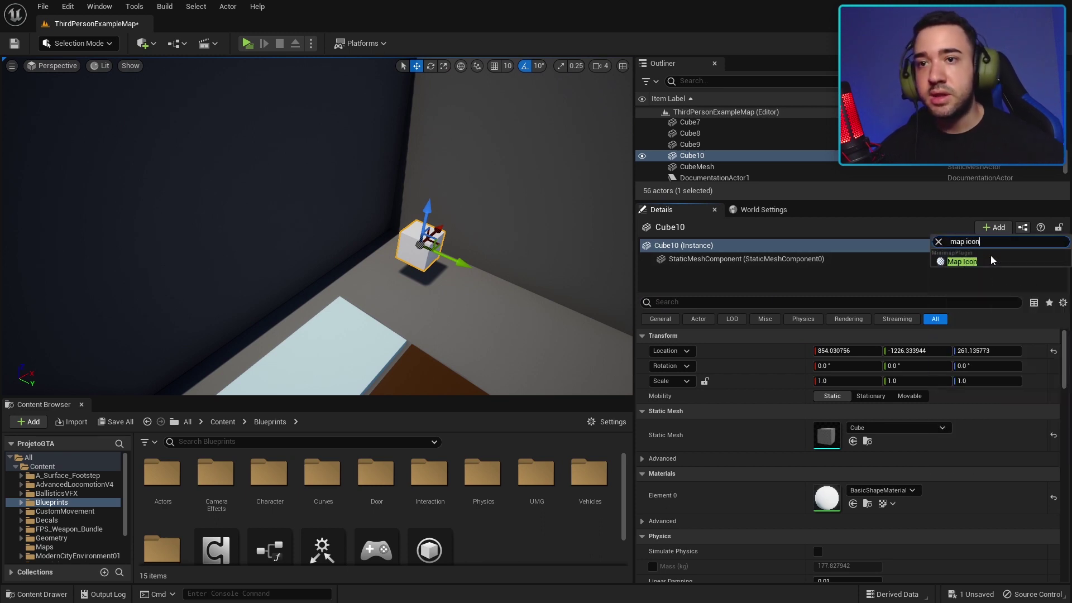
pyautogui.click(992, 258)
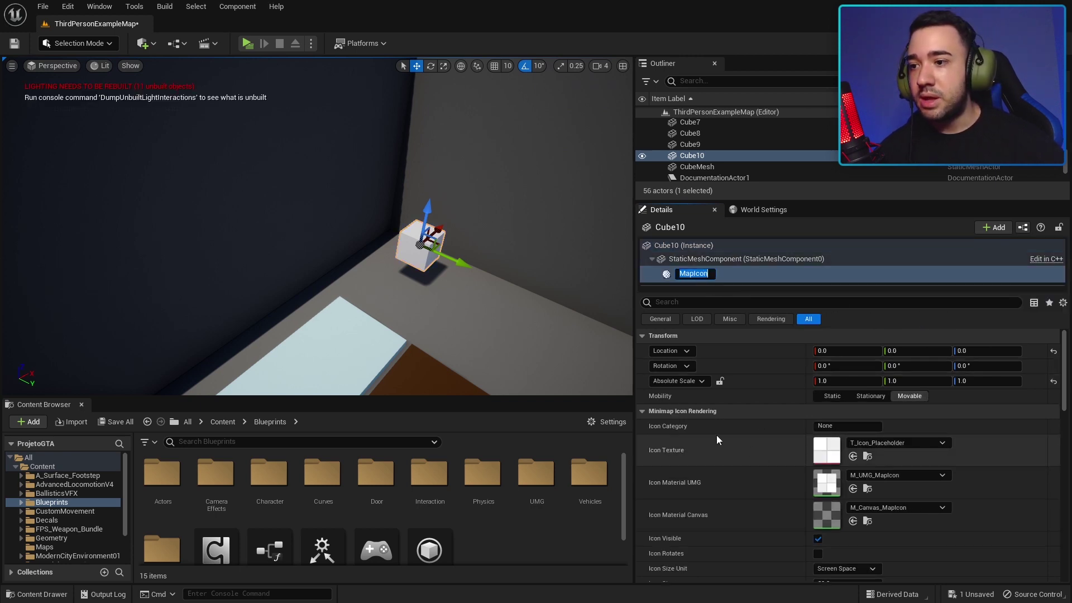
# Browse to UMG/Map/Icons and assign the dollar-sign T_Icon_25 as the MapIcon texture.
pyautogui.moveTo(578, 397); pyautogui.dragTo(579, 310)
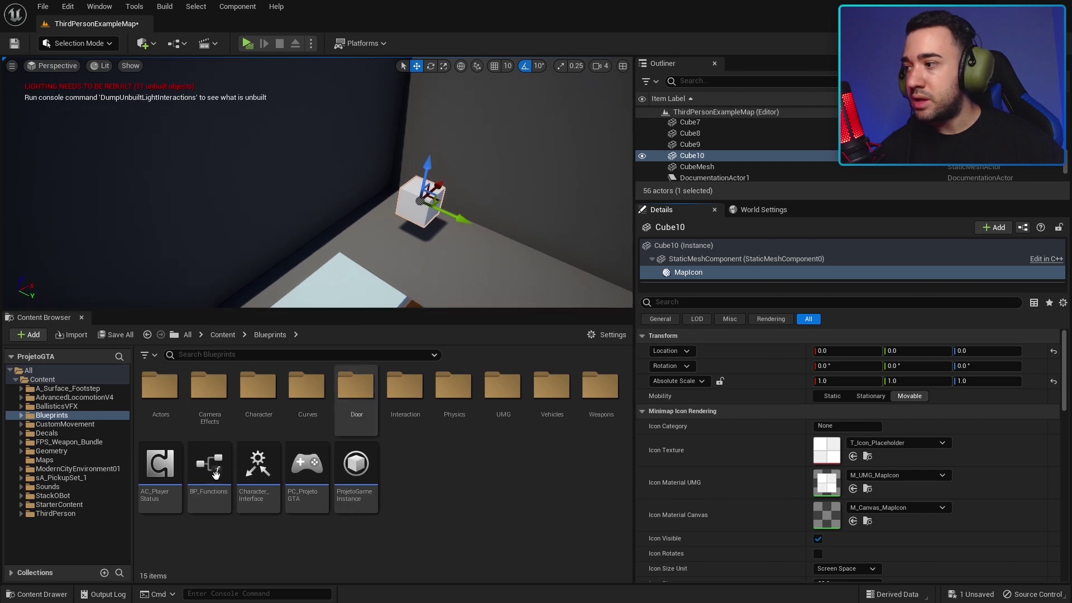
pyautogui.doubleClick(502, 386)
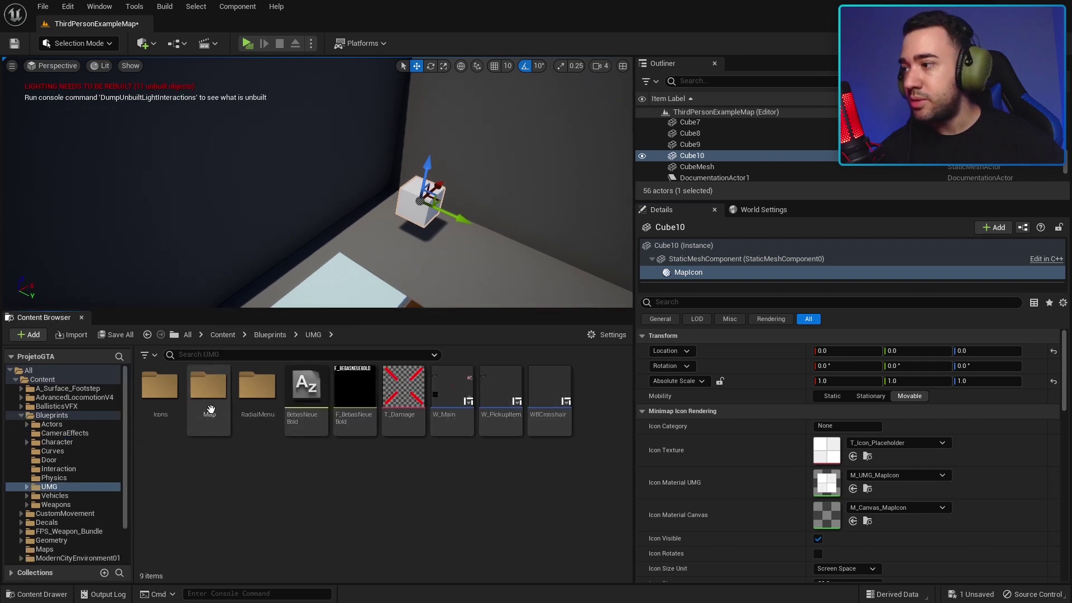
pyautogui.doubleClick(208, 386)
pyautogui.doubleClick(161, 387)
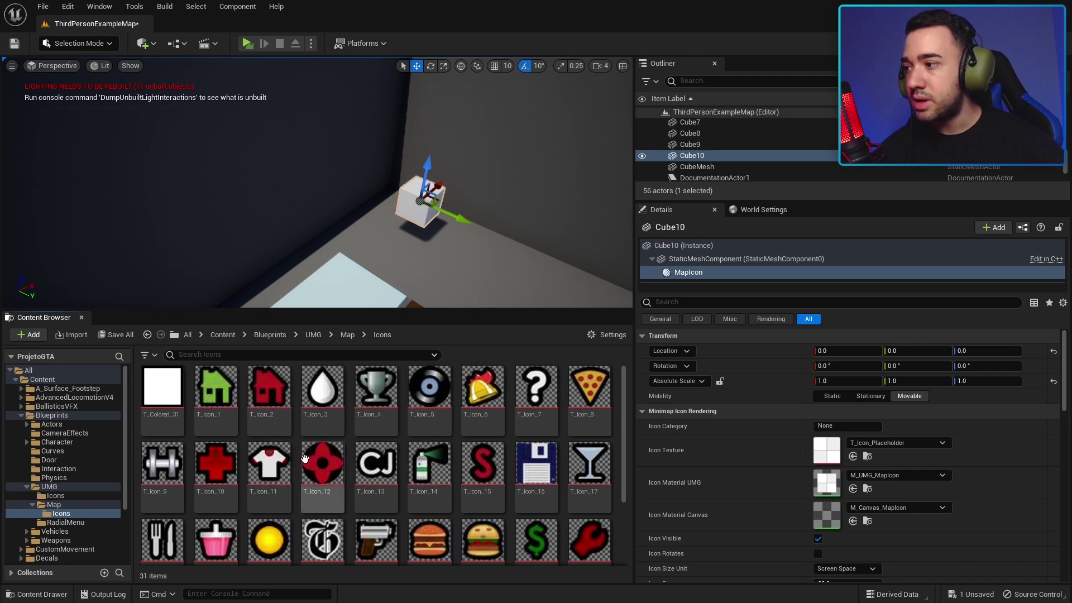
pyautogui.scroll(-3, 419, 487)
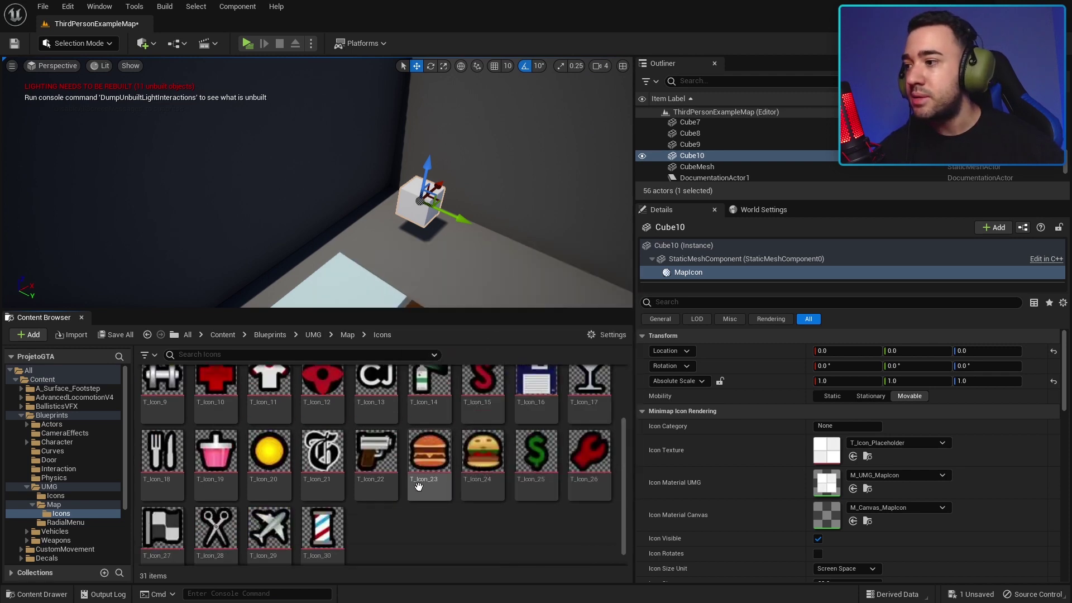
pyautogui.scroll(3, 419, 487)
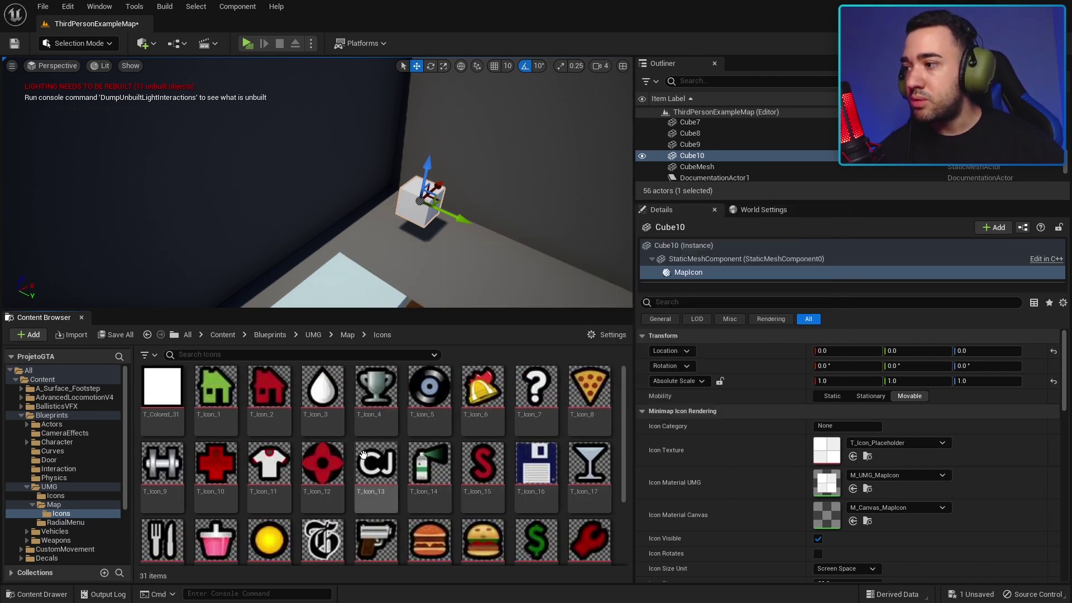
pyautogui.scroll(-2, 363, 455)
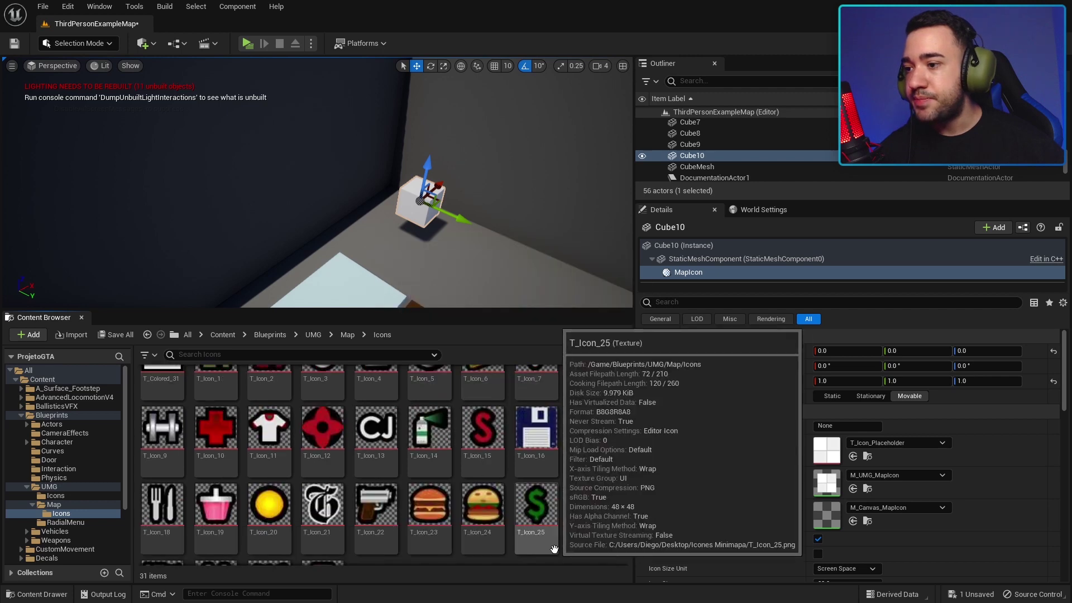
pyautogui.click(554, 549)
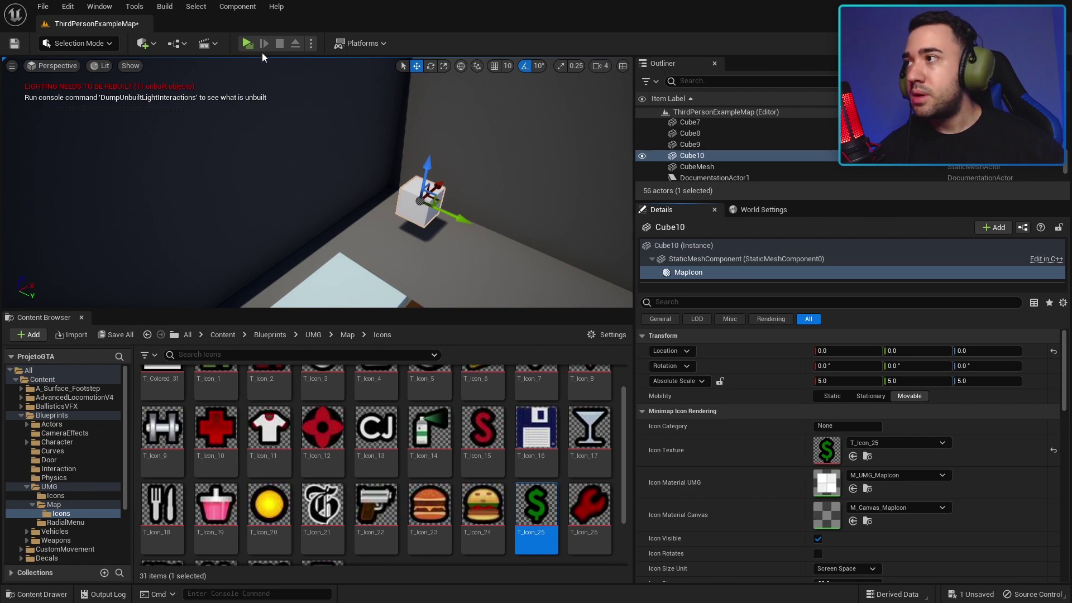
# Playtest, running along the brown ledge to the light-blue platform to see the cube's minimap icon.
pyautogui.click(247, 43)
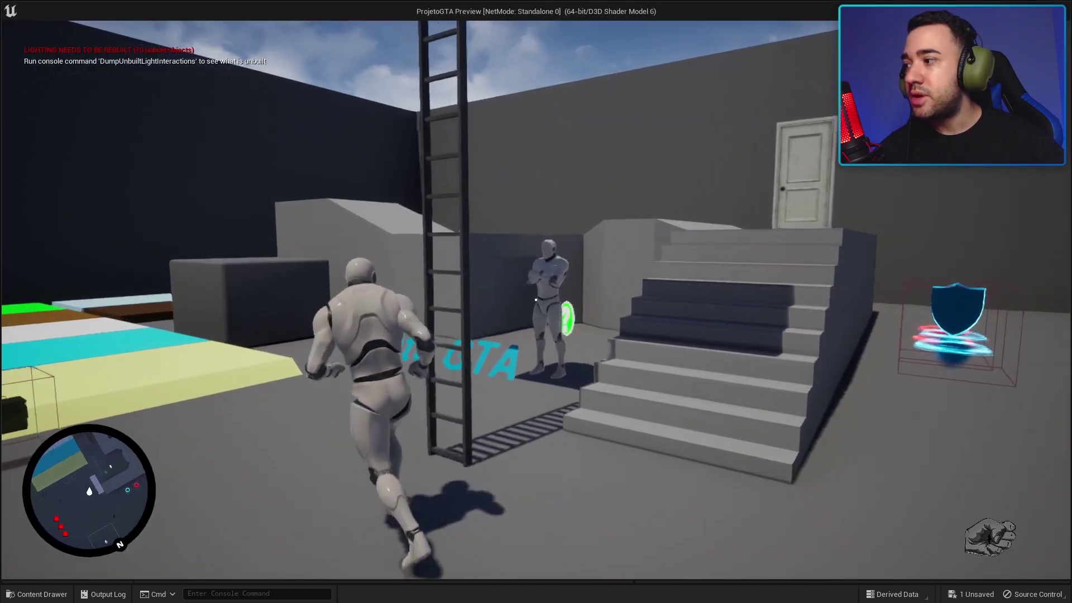
pyautogui.press('w')
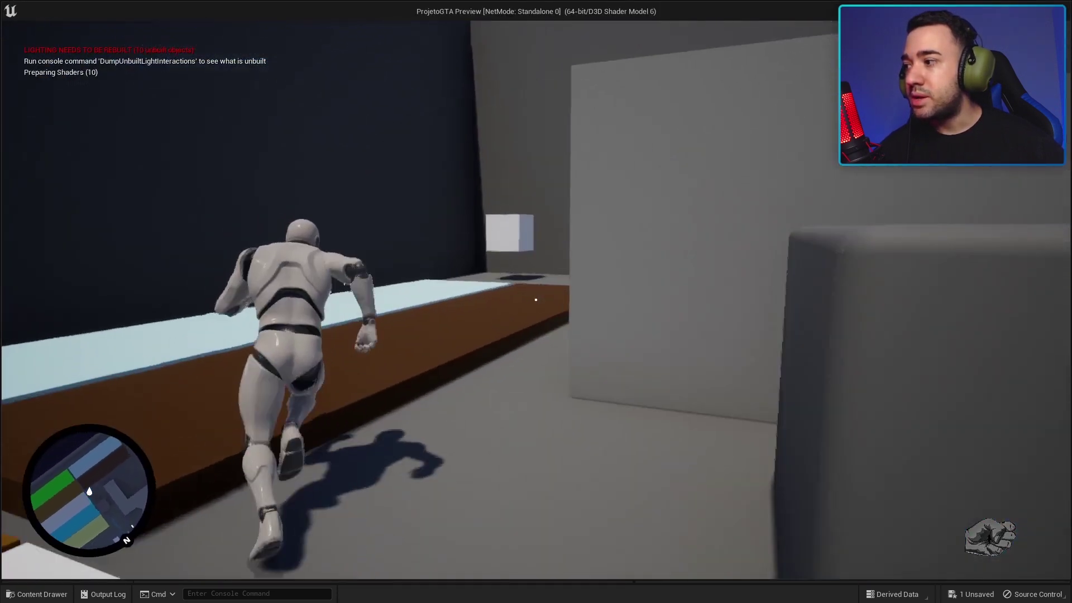
pyautogui.press('w')
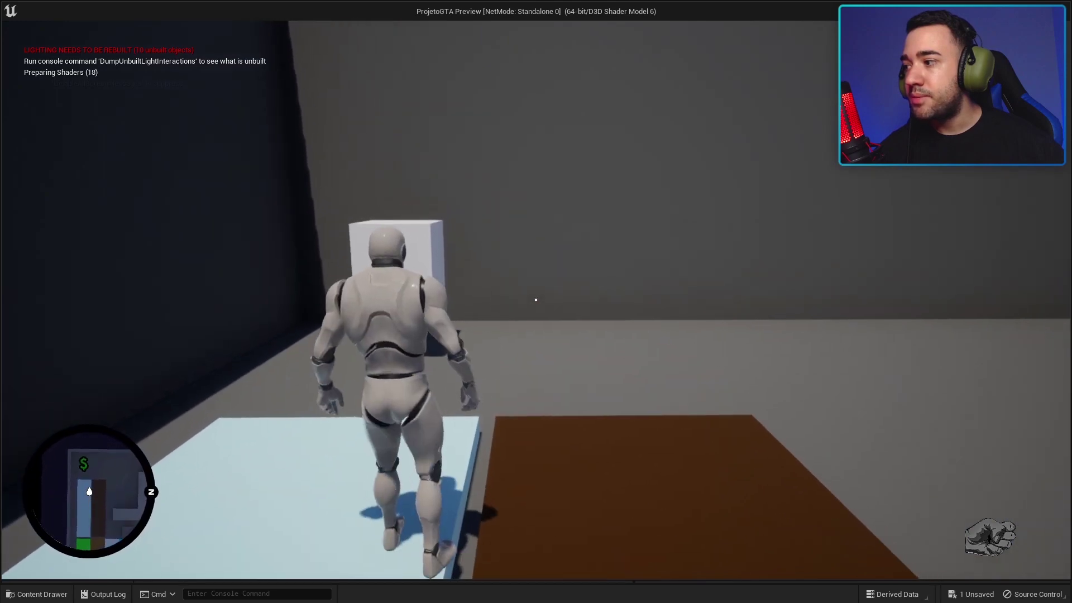
pyautogui.press('Escape')
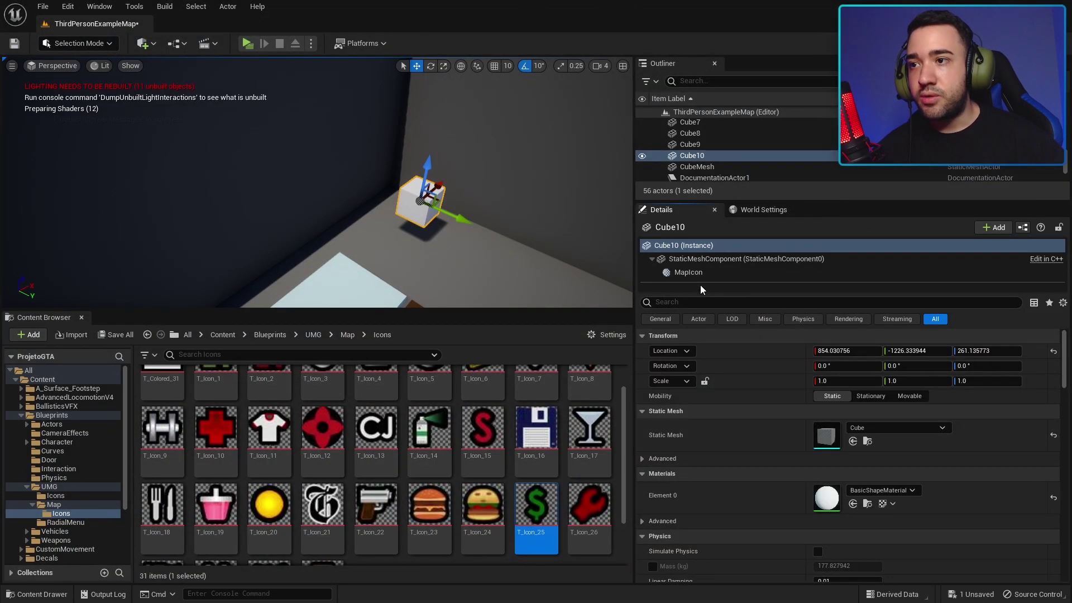
# Set Cube10's MapIcon Icon Size to 50.
pyautogui.click(688, 271)
pyautogui.scroll(-5, 773, 436)
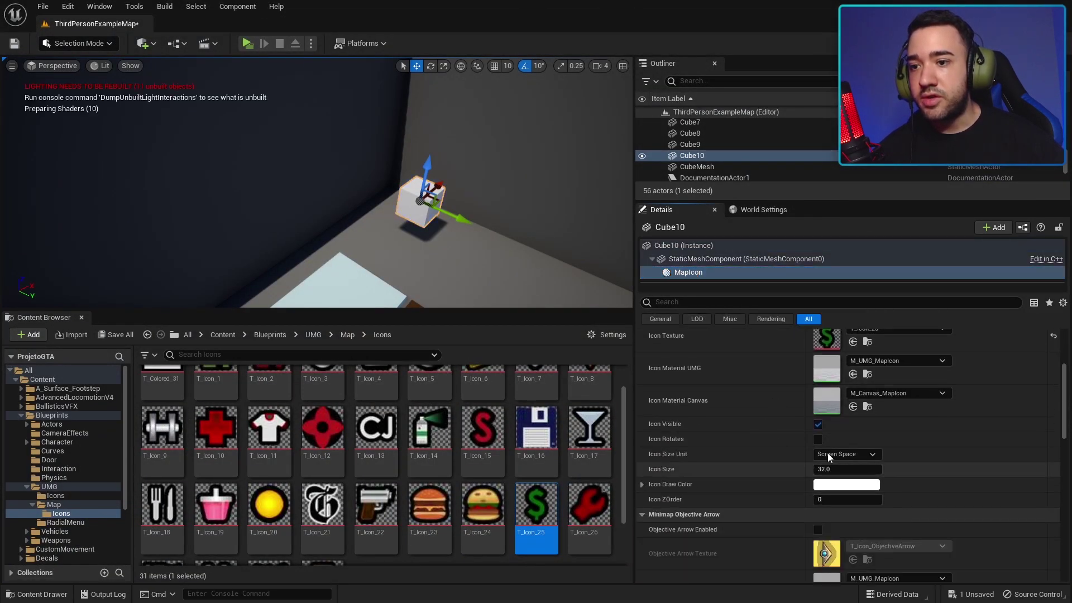
pyautogui.click(840, 469)
pyautogui.write('50')
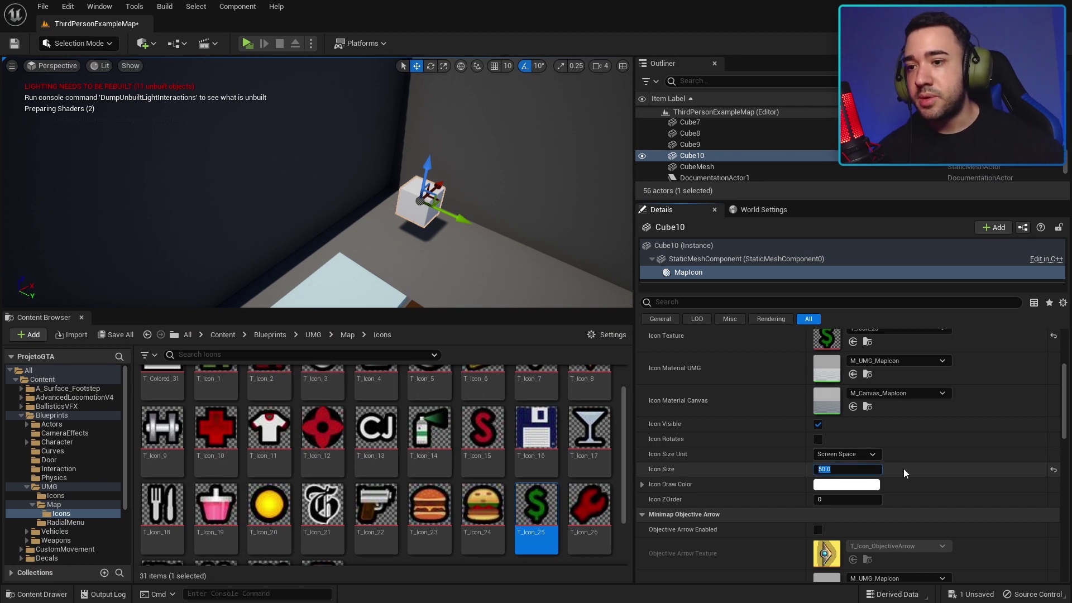
pyautogui.scroll(2, 763, 467)
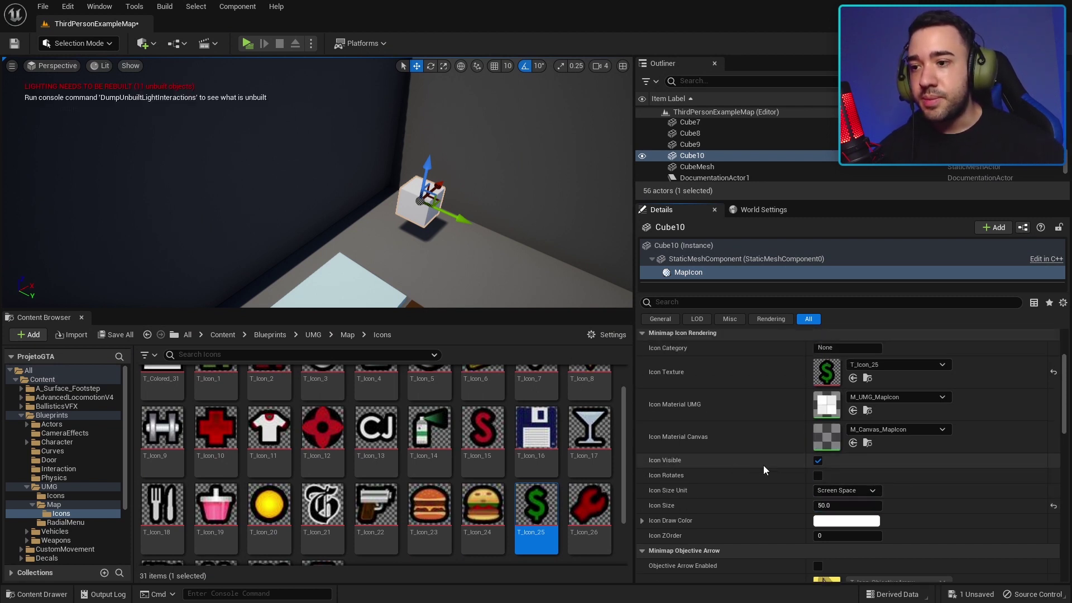
pyautogui.scroll(-5, 763, 466)
# Enable a non-rotating objective arrow using T_Icon_25, then start the game preview.
pyautogui.click(818, 429)
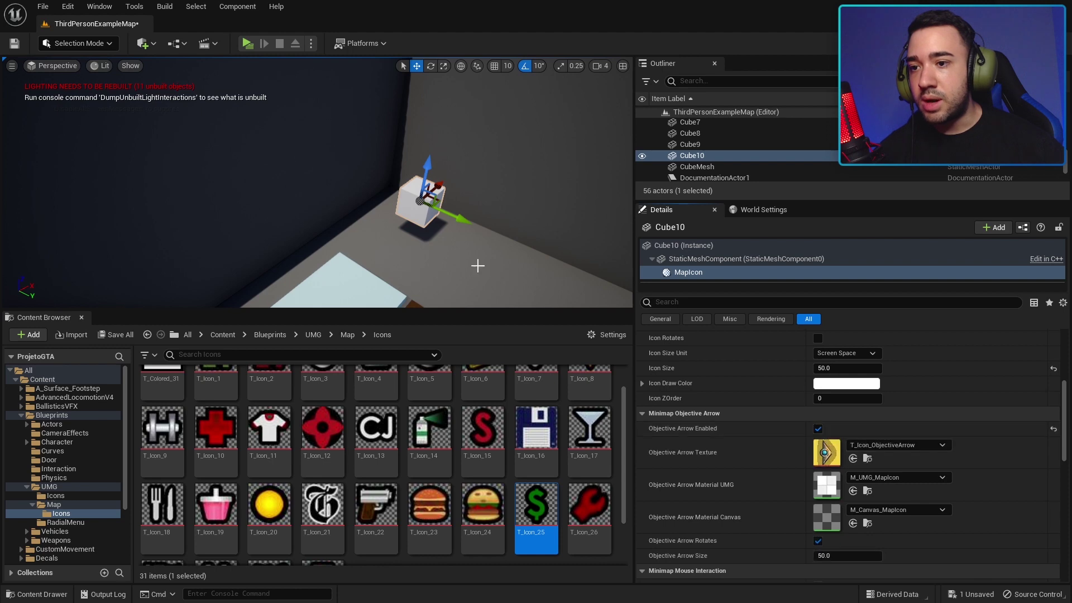
pyautogui.moveTo(537, 511); pyautogui.dragTo(826, 453)
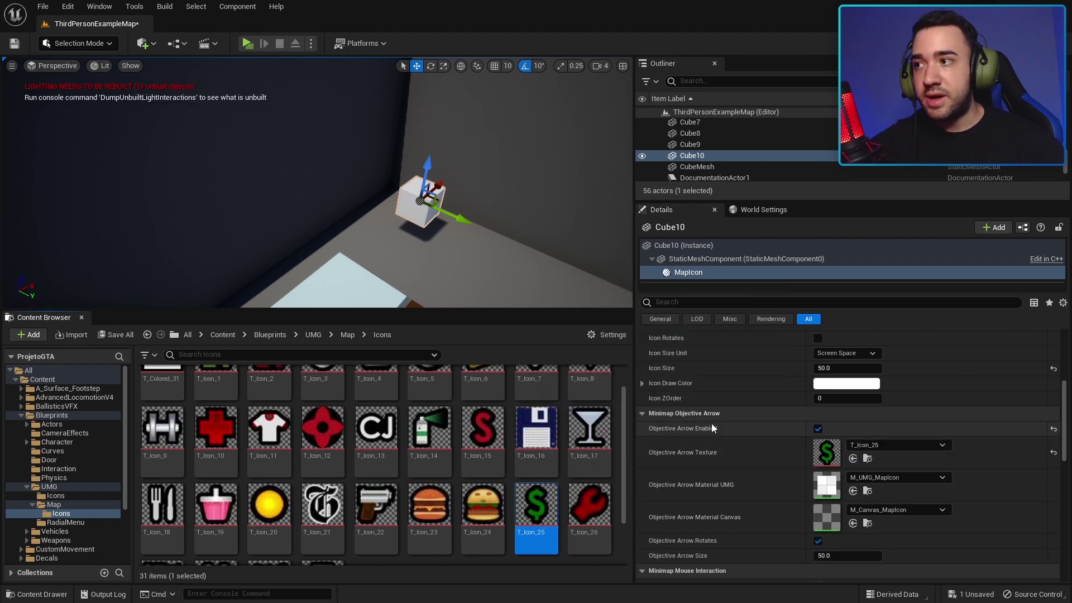
pyautogui.scroll(-1, 743, 435)
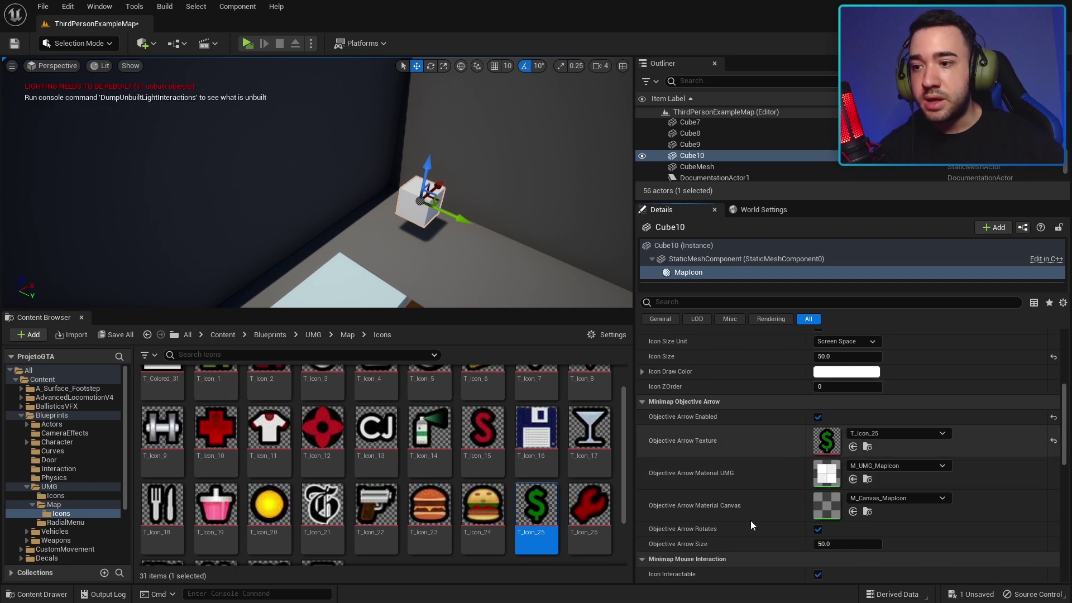
pyautogui.scroll(-2, 752, 447)
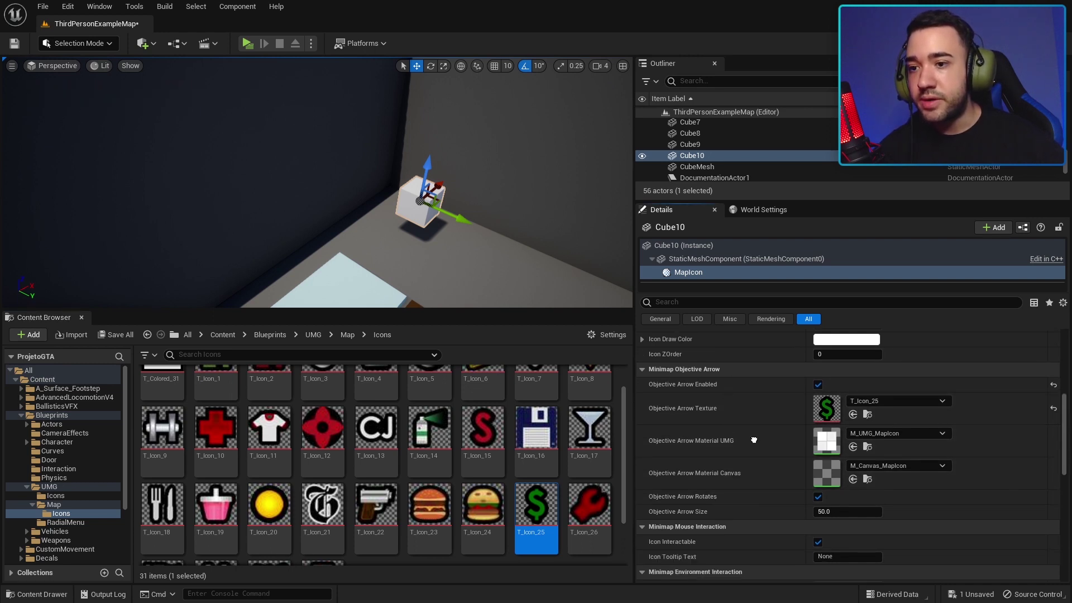
pyautogui.click(818, 497)
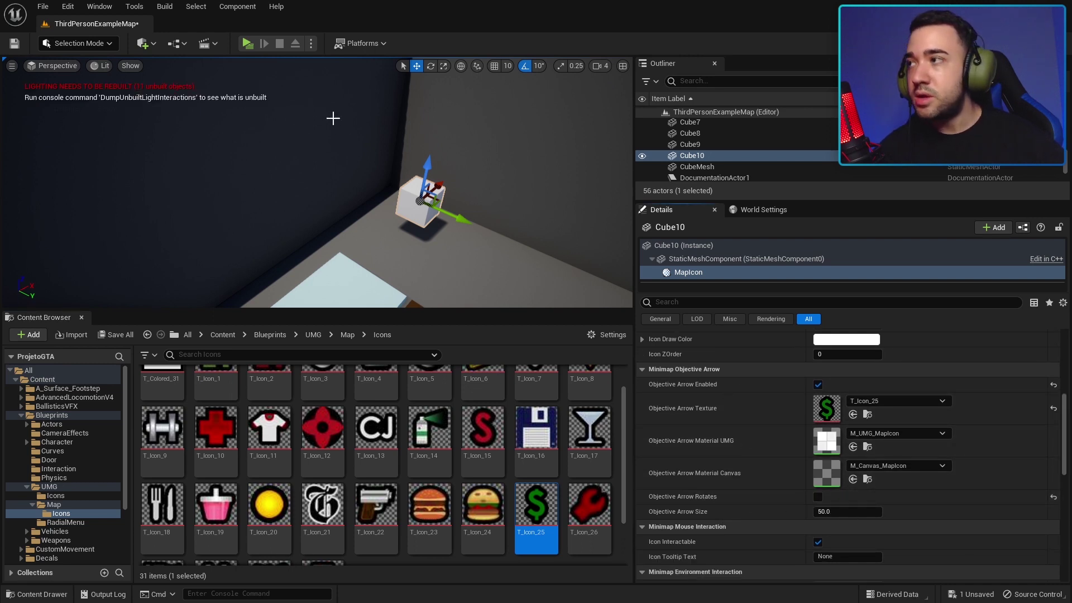
pyautogui.click(247, 43)
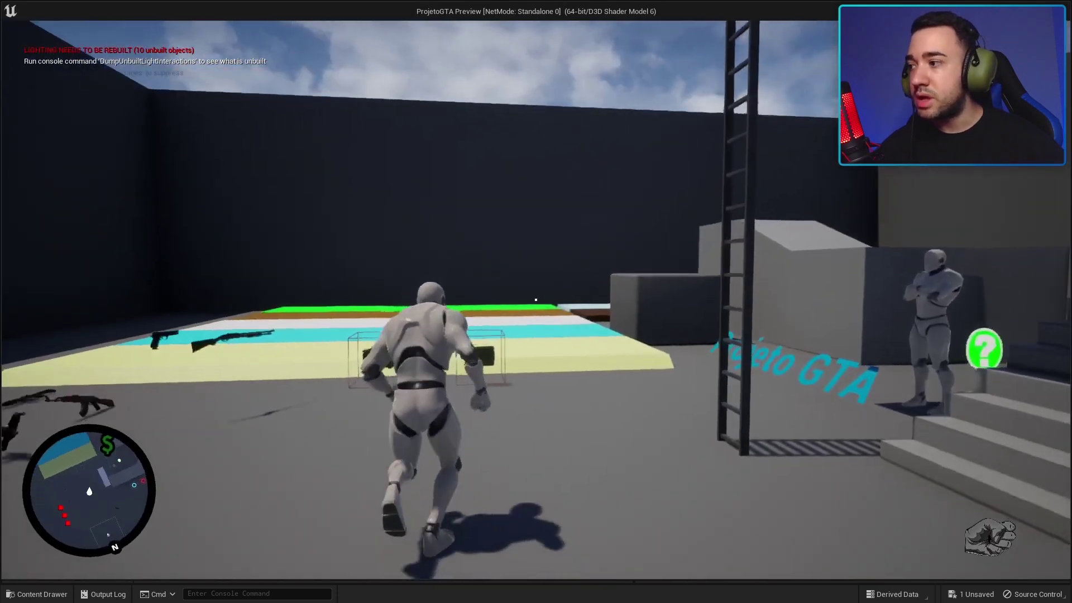
# Run the character past the stairs, ladder and grey box while watching the minimap, then exit with Esc.
pyautogui.press('a')
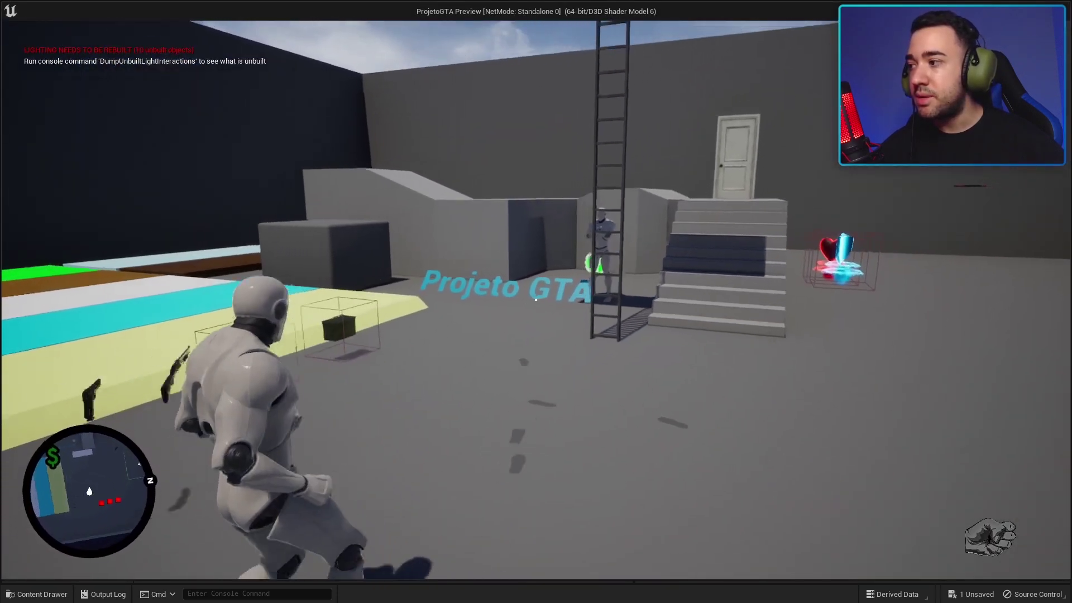
pyautogui.press('w')
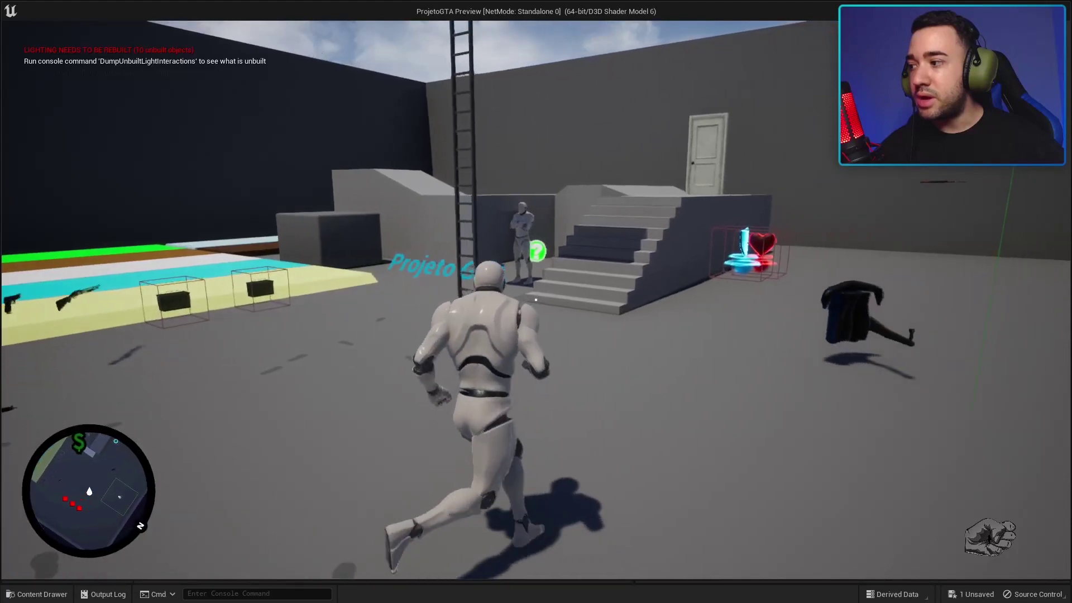
pyautogui.press('a')
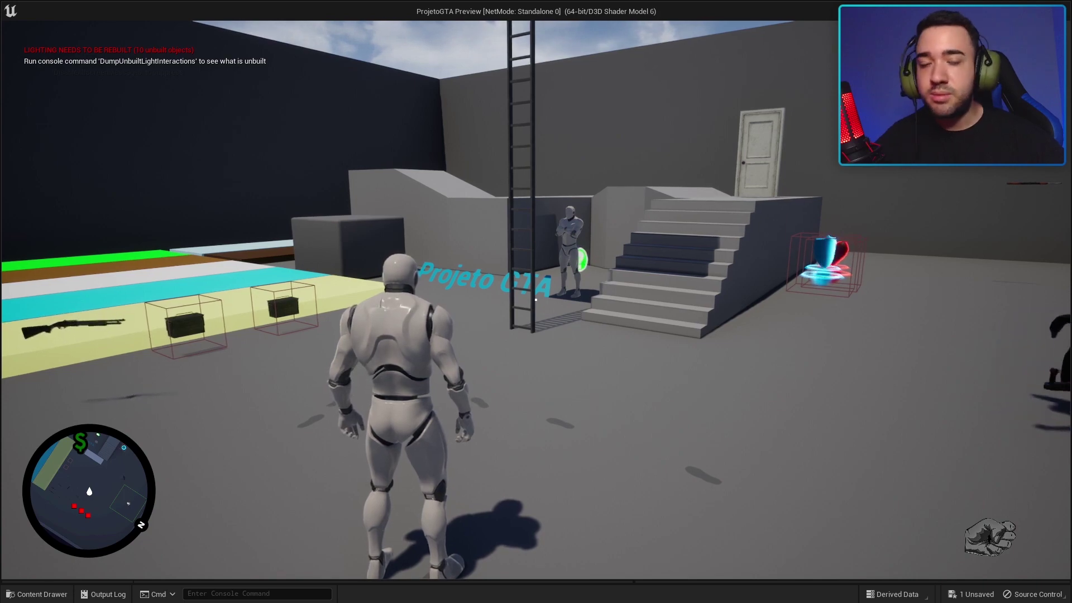
pyautogui.press('w')
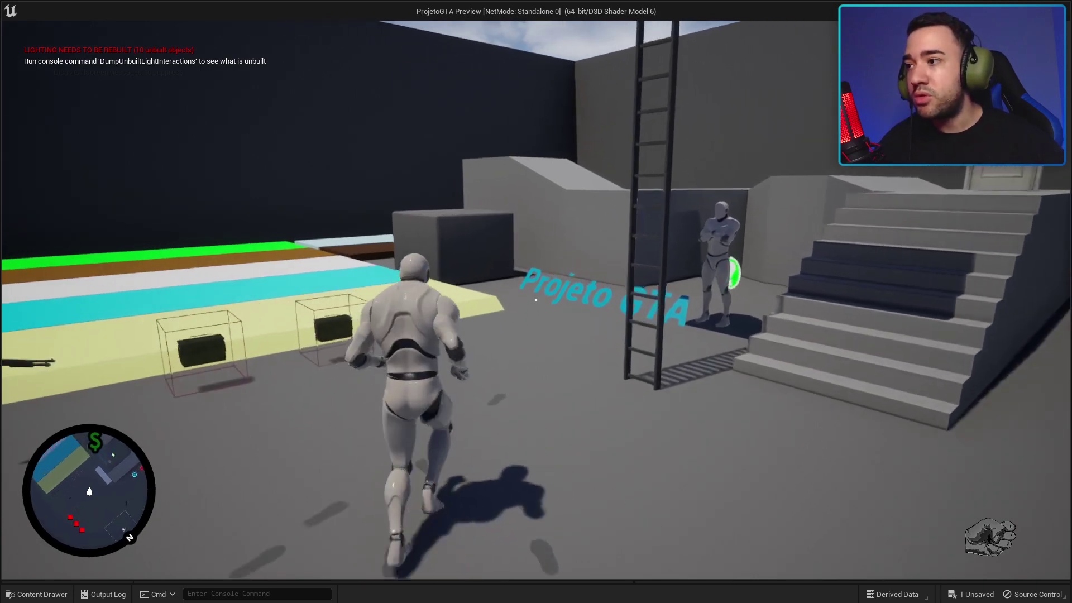
pyautogui.press('w')
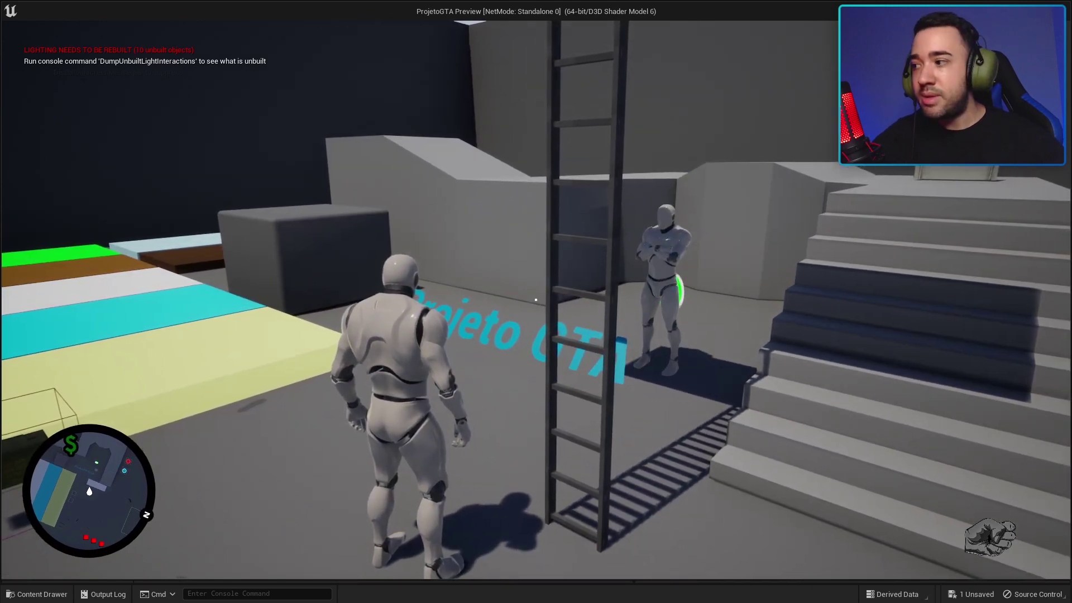
pyautogui.press('s')
pyautogui.press('a')
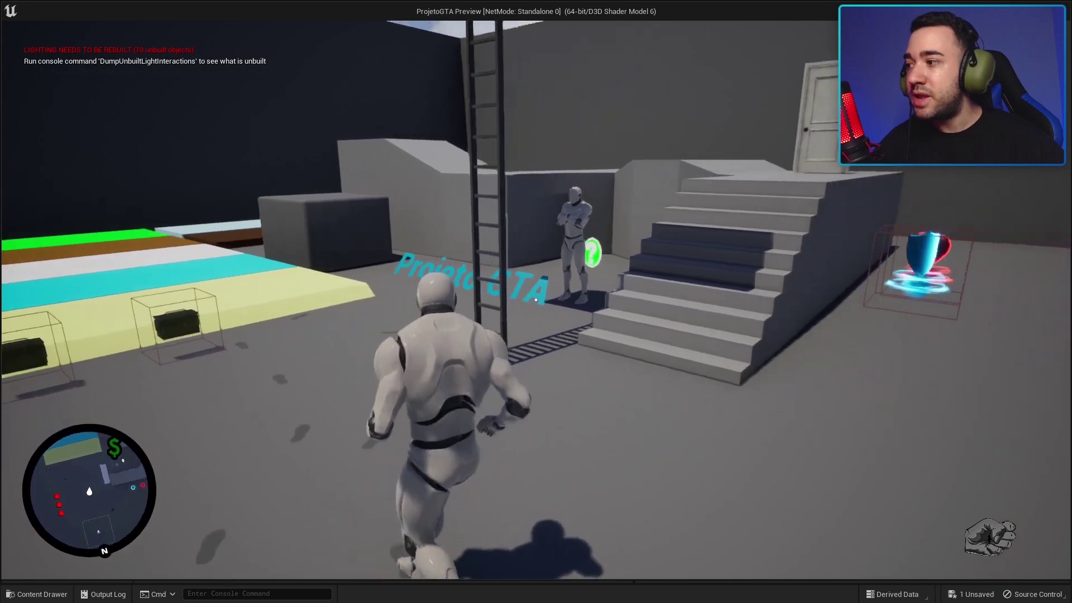
pyautogui.press('a')
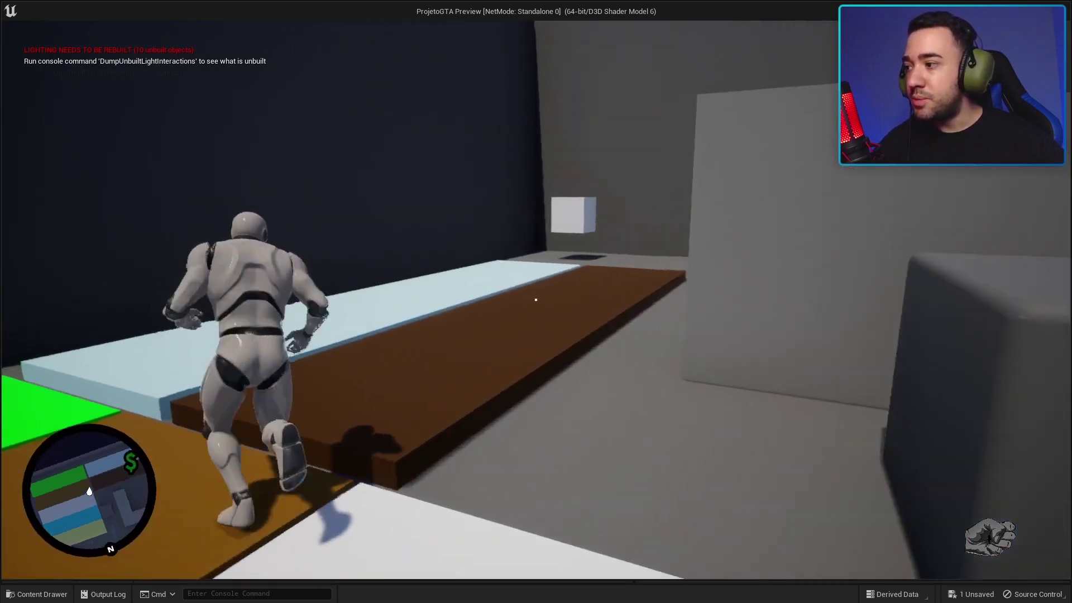
pyautogui.press('Escape')
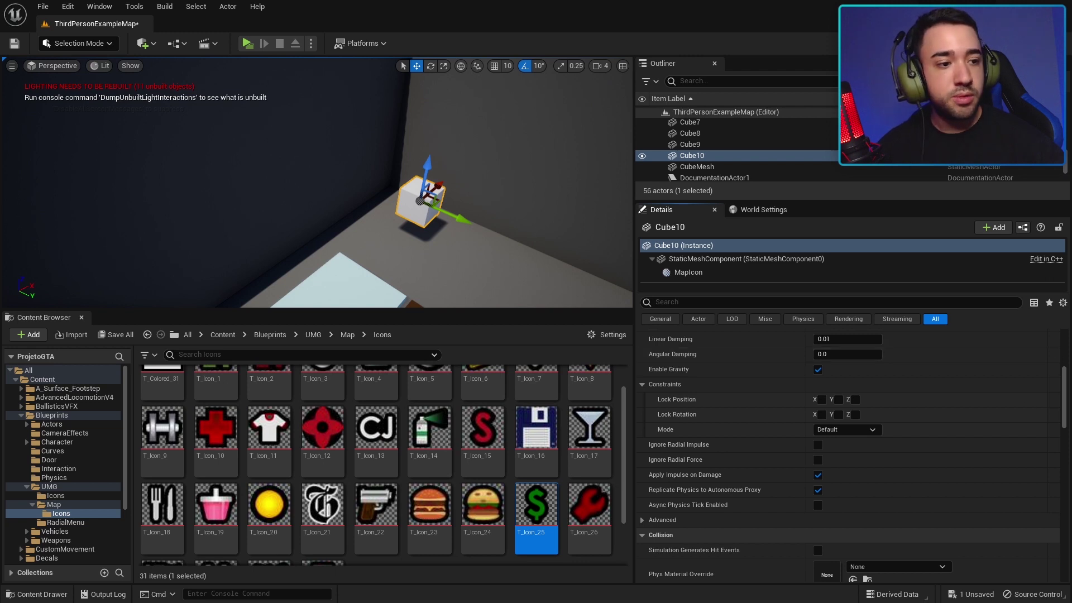
# Frame Wall10, then browse from World Settings' Default Pawn Class to ALS_Player and open it.
pyautogui.hotkey('alt', 'Tab')
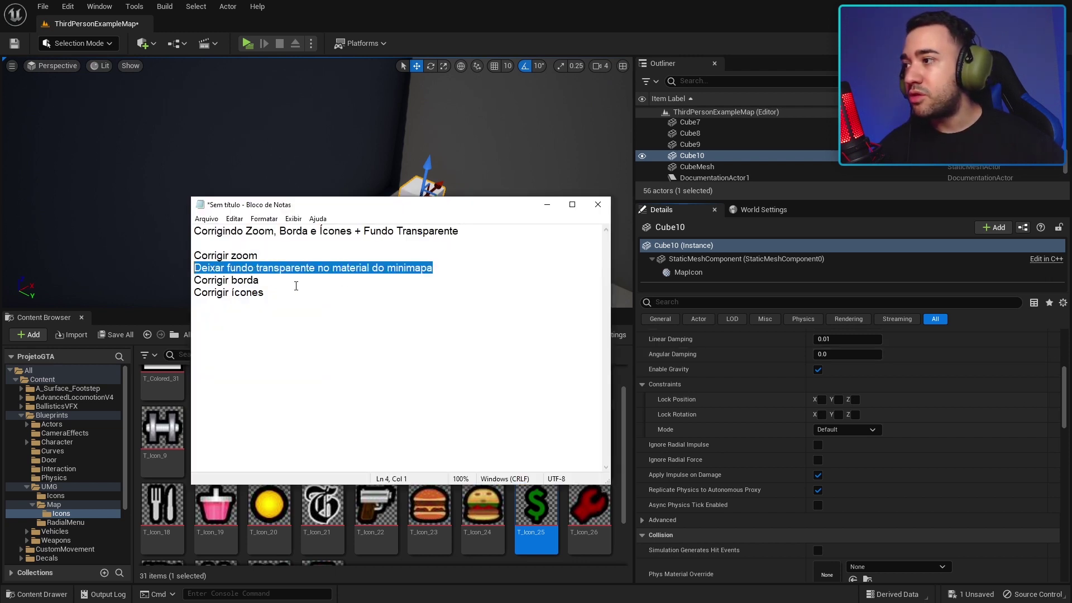
pyautogui.click(168, 254)
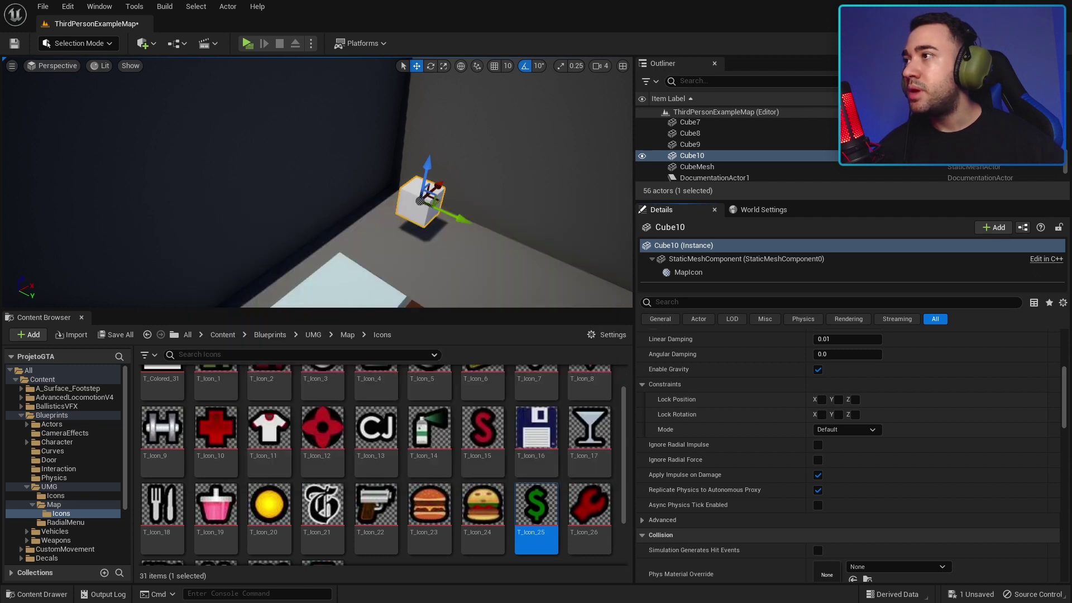
pyautogui.press('f')
pyautogui.click(764, 209)
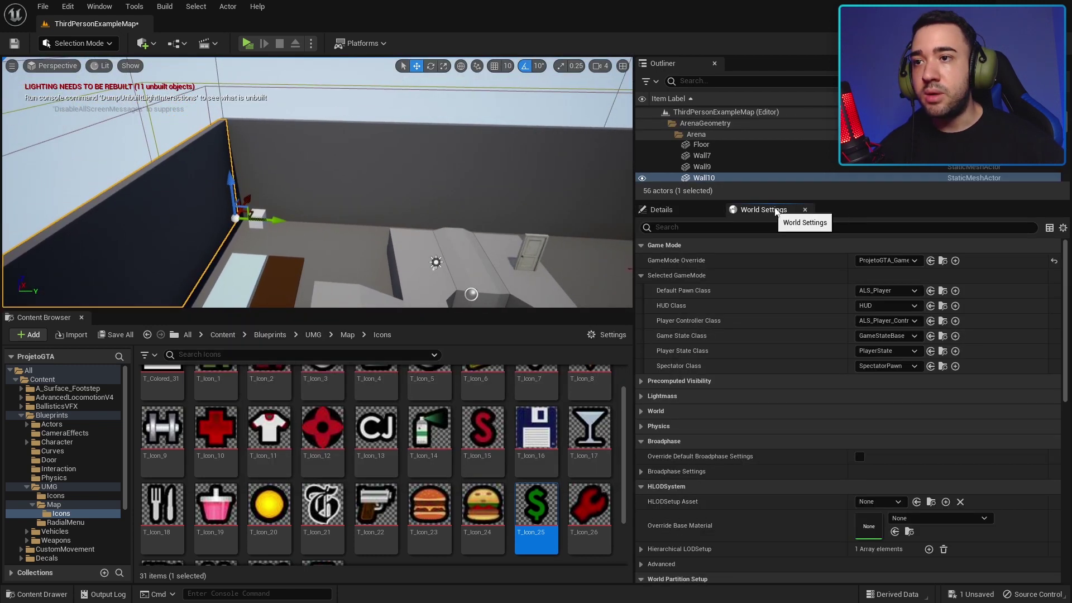
pyautogui.moveTo(822, 201); pyautogui.dragTo(823, 257)
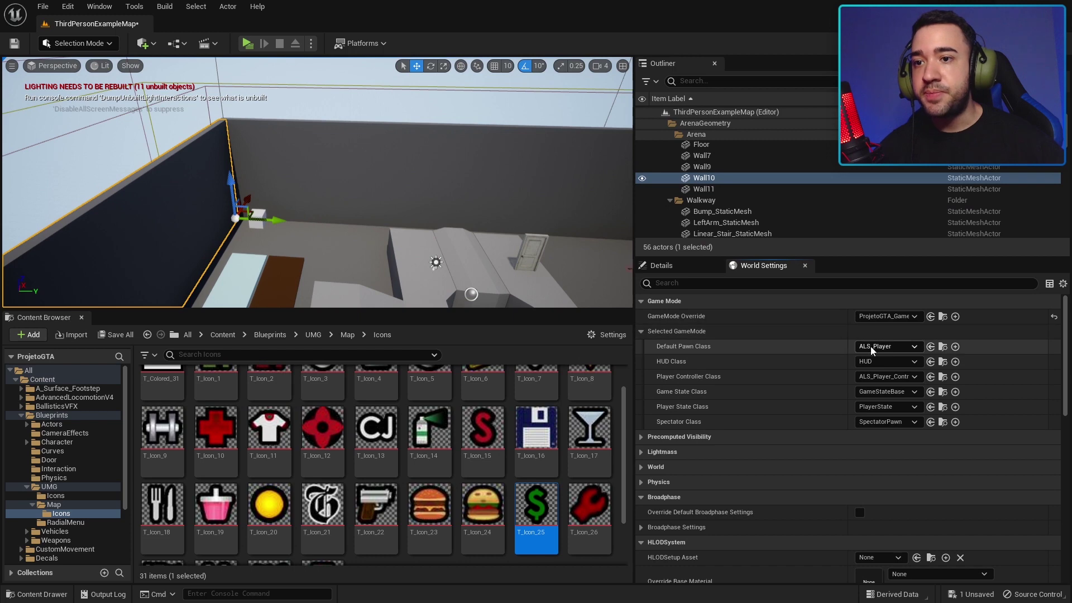
pyautogui.click(942, 346)
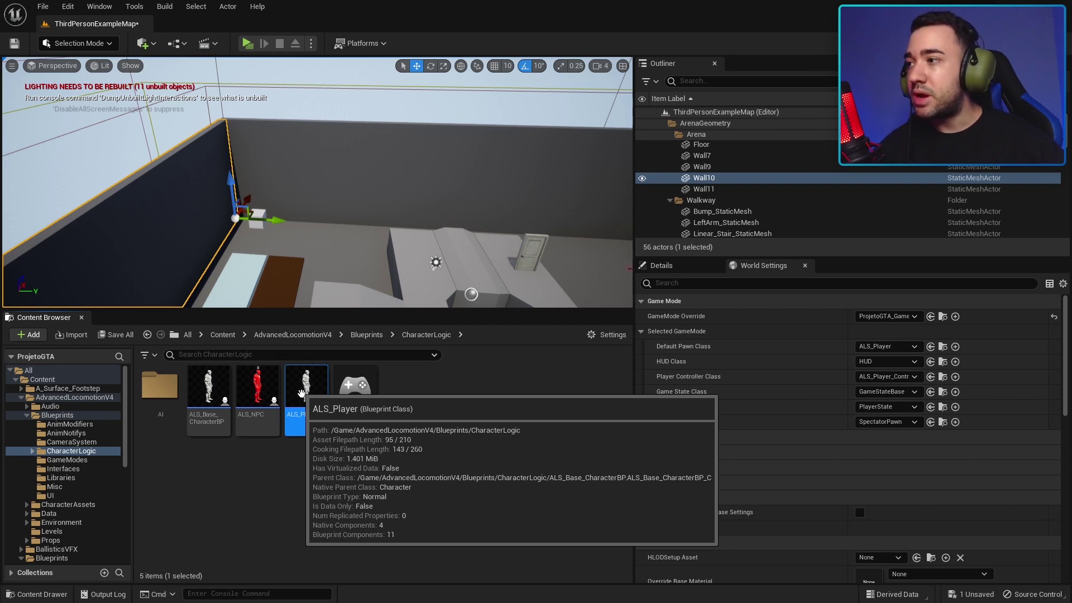
pyautogui.doubleClick(301, 394)
# Open ALS_Player's EventGraph and inspect the Event BeginPlay group.
pyautogui.rightClick(382, 315)
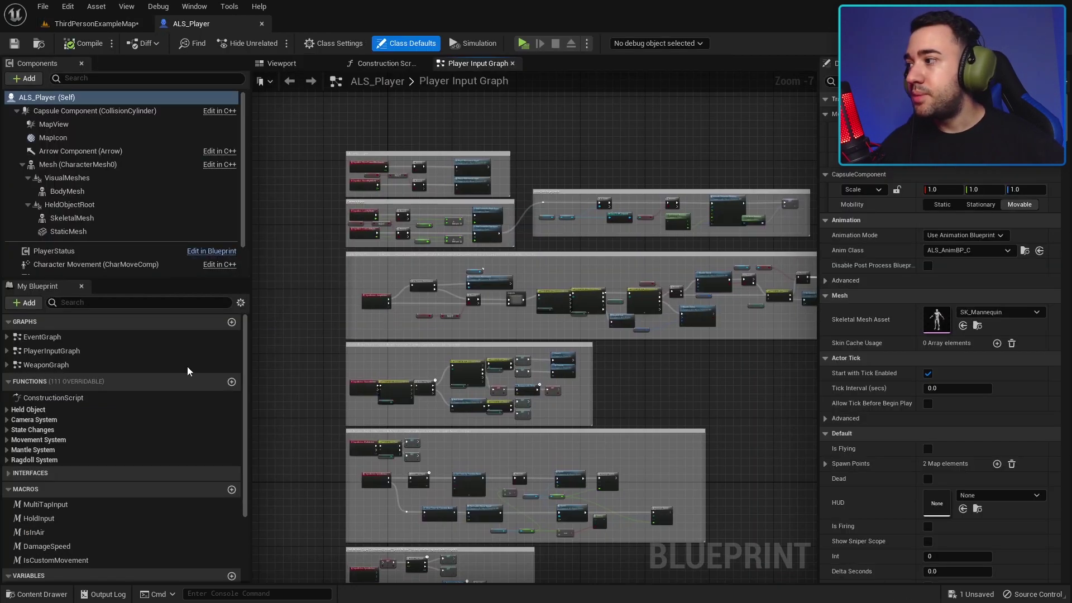
pyautogui.click(106, 336)
pyautogui.doubleClick(90, 336)
pyautogui.scroll(2, 404, 300)
pyautogui.scroll(2, 405, 300)
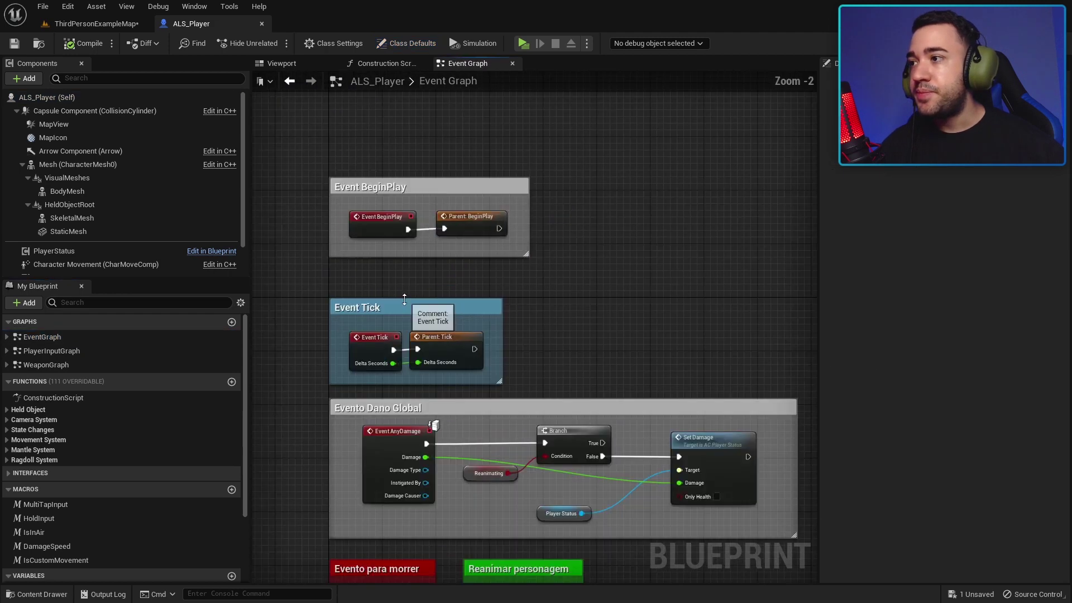
pyautogui.scroll(1, 405, 301)
pyautogui.moveTo(318, 123); pyautogui.dragTo(527, 276)
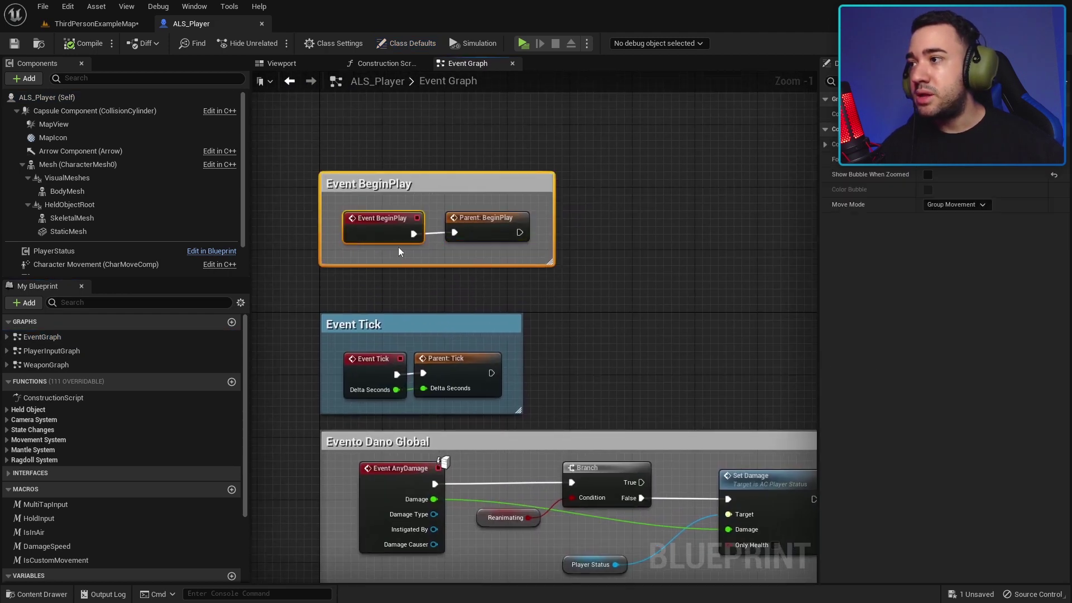
pyautogui.keyDown('ctrl'); pyautogui.click(350, 251); pyautogui.keyUp('ctrl')
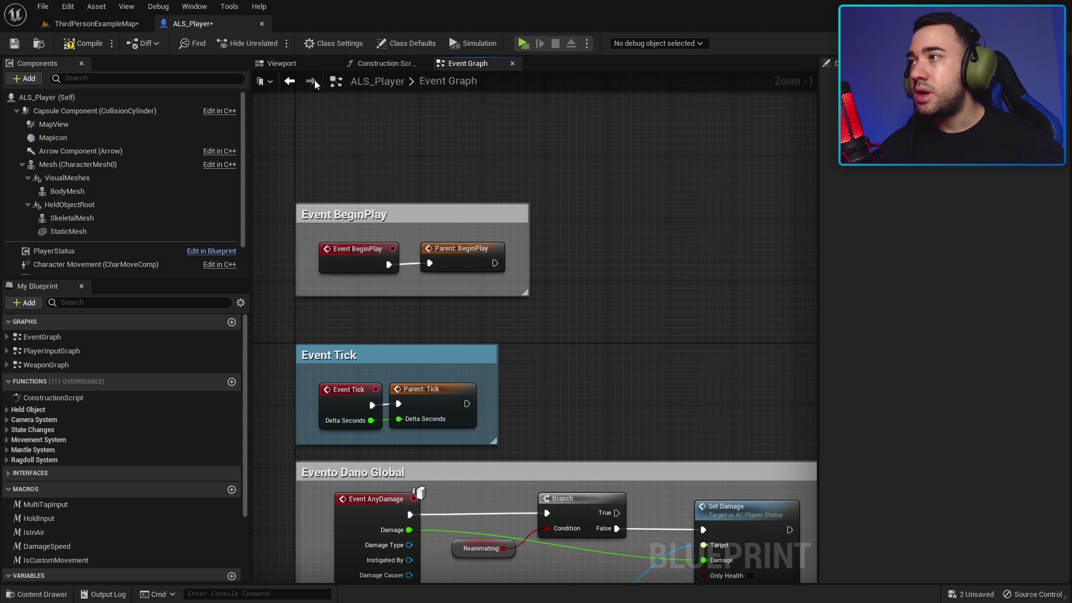
# Select MapView in the Viewport tab and widen Details to read its minimap settings.
pyautogui.click(304, 65)
pyautogui.click(90, 125)
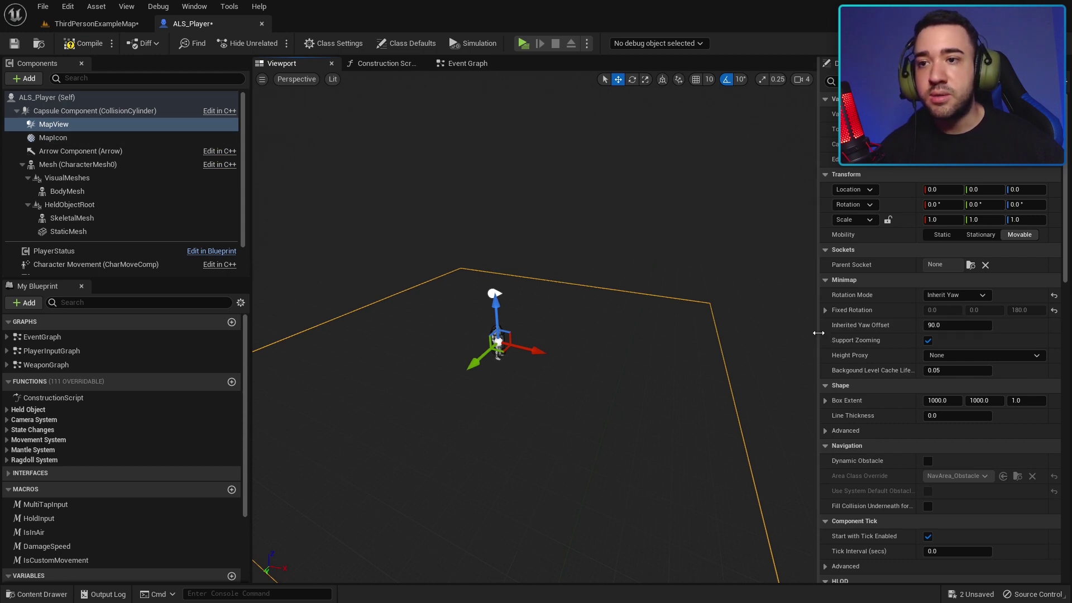
pyautogui.moveTo(820, 333); pyautogui.dragTo(642, 288)
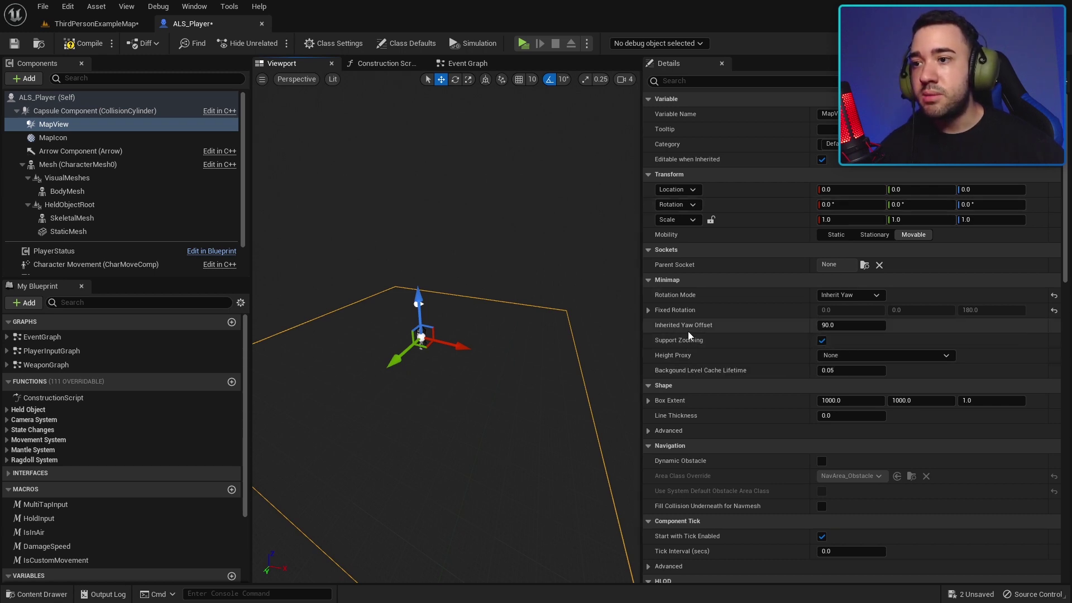
pyautogui.moveTo(643, 326); pyautogui.dragTo(820, 326)
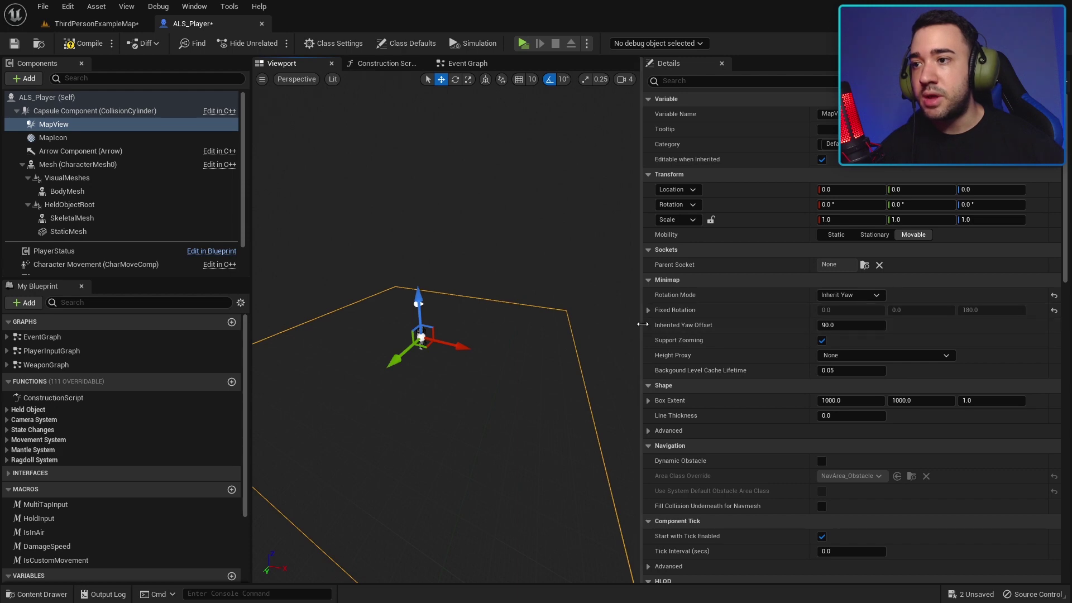
pyautogui.click(463, 66)
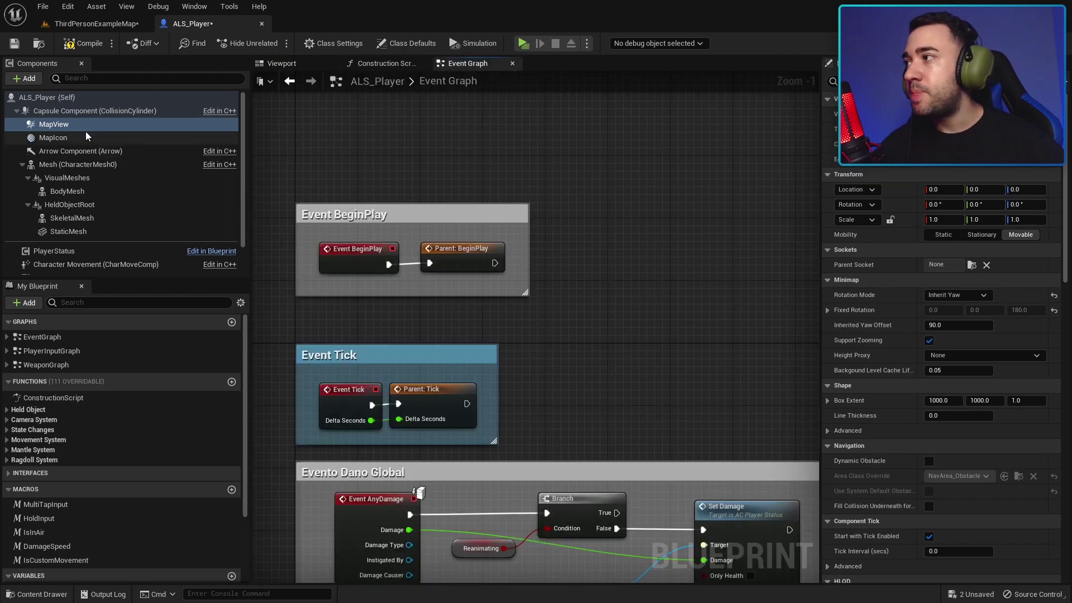
# Add the MapView reference and a Set Zoom Scale node wired from BeginPlay.
pyautogui.moveTo(86, 132); pyautogui.dragTo(112, 132)
pyautogui.moveTo(553, 267); pyautogui.dragTo(554, 268)
pyautogui.moveTo(639, 313); pyautogui.dragTo(553, 313, button='right')
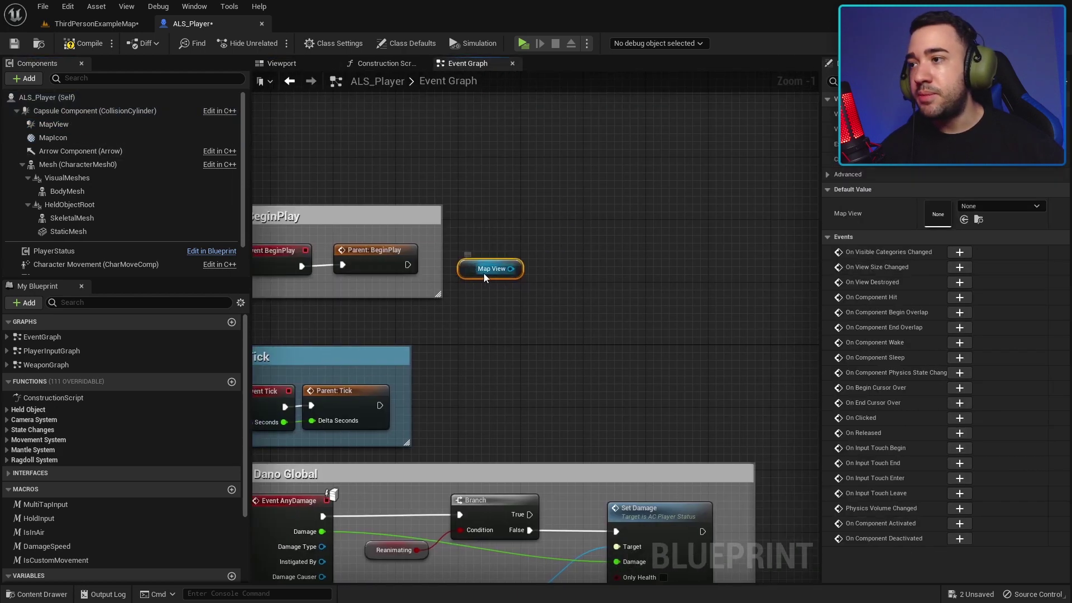
pyautogui.moveTo(511, 269); pyautogui.dragTo(553, 262)
pyautogui.write('zoom')
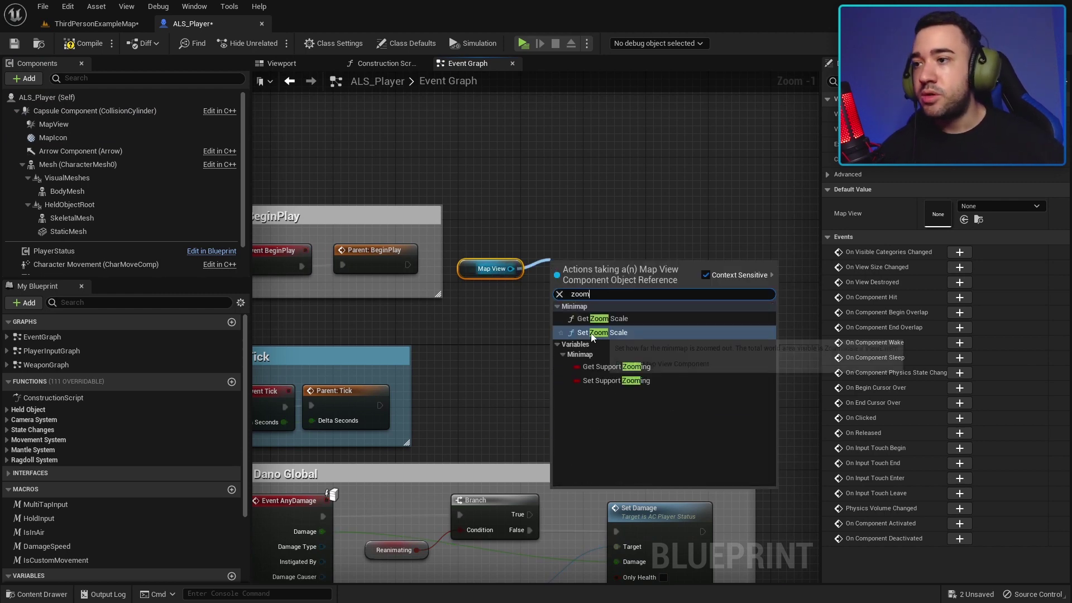
pyautogui.click(601, 332)
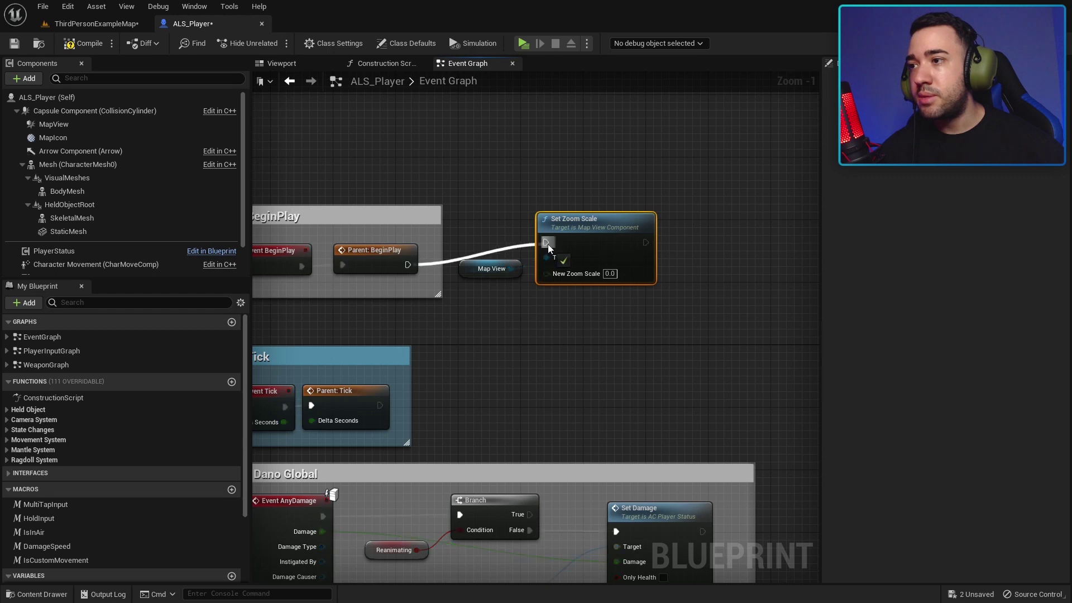
pyautogui.moveTo(484, 298)
pyautogui.mouseDown()
pyautogui.moveTo(537, 256)
pyautogui.moveTo(501, 313)
pyautogui.mouseUp()
# Wrap the MapView and Set Zoom Scale nodes in a comment titled 'Definir zoom inicial'.
pyautogui.moveTo(656, 350); pyautogui.dragTo(648, 341)
pyautogui.press('c')
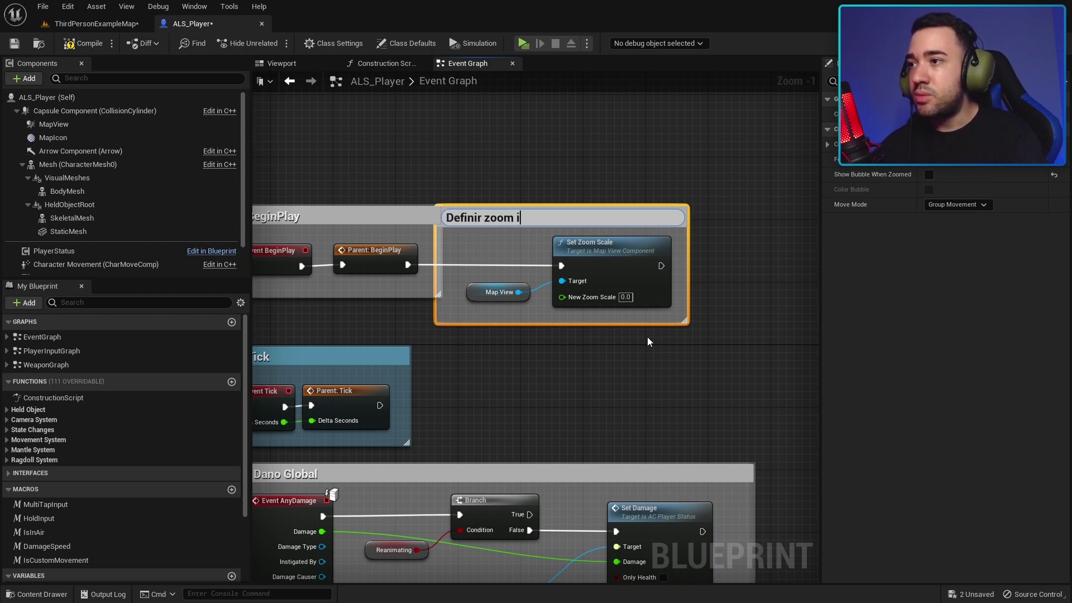
pyautogui.write('inicial')
pyautogui.press('Return')
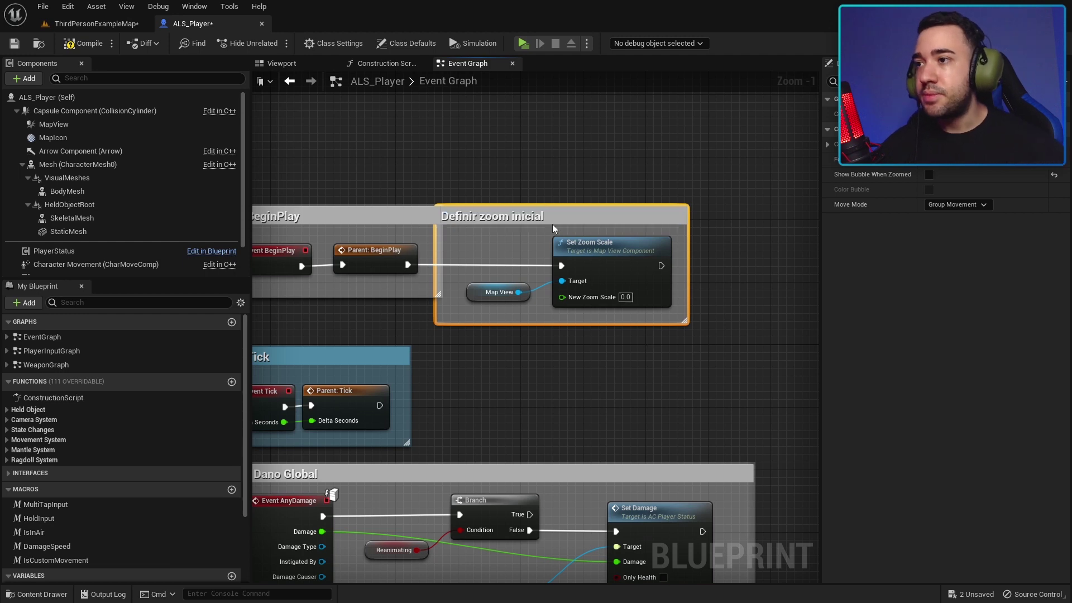
pyautogui.moveTo(551, 223); pyautogui.dragTo(576, 220)
pyautogui.click(628, 441)
# Set New Zoom Scale to 5.0 and launch the game in a standalone window.
pyautogui.click(661, 299)
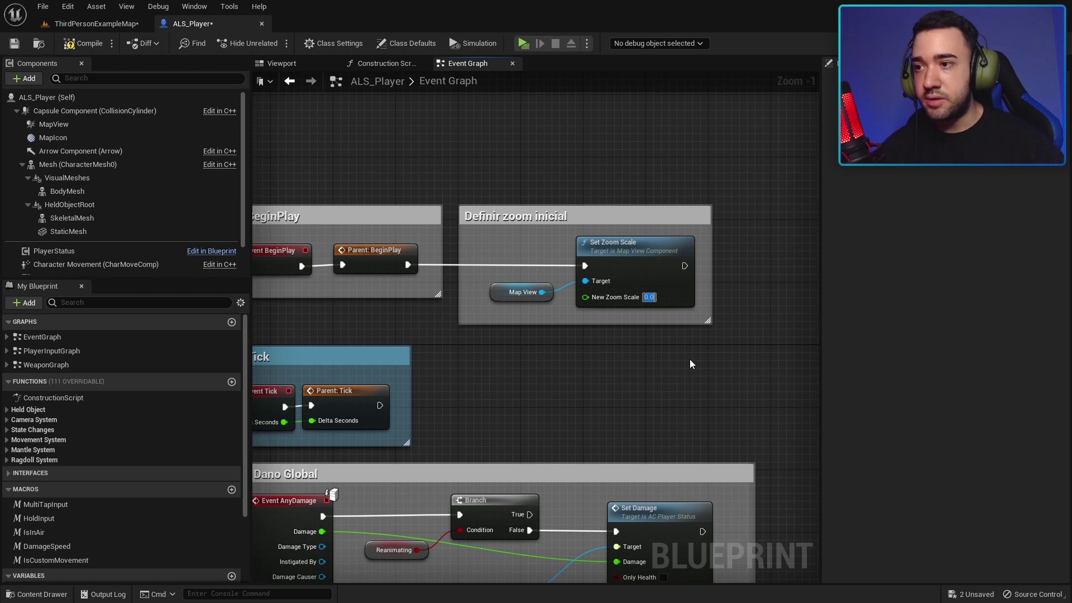
pyautogui.write('5')
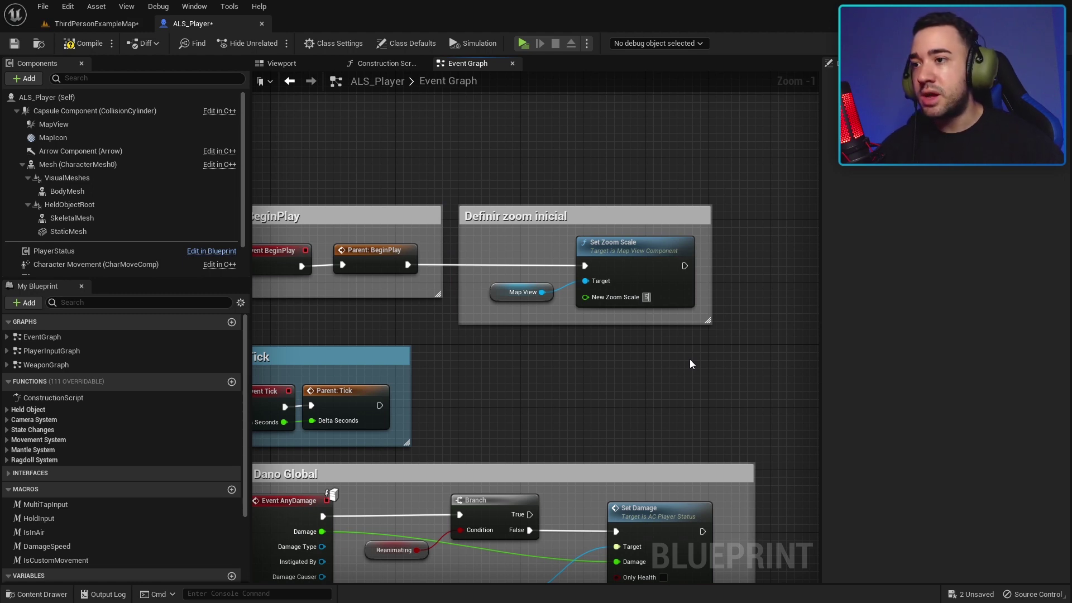
pyautogui.press('Return')
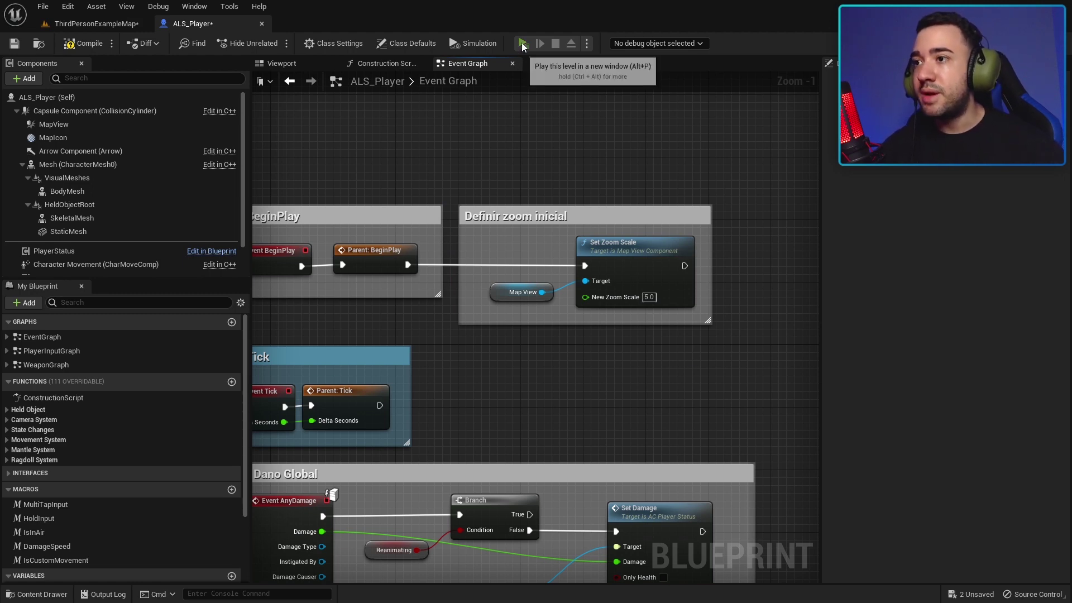
pyautogui.click(522, 43)
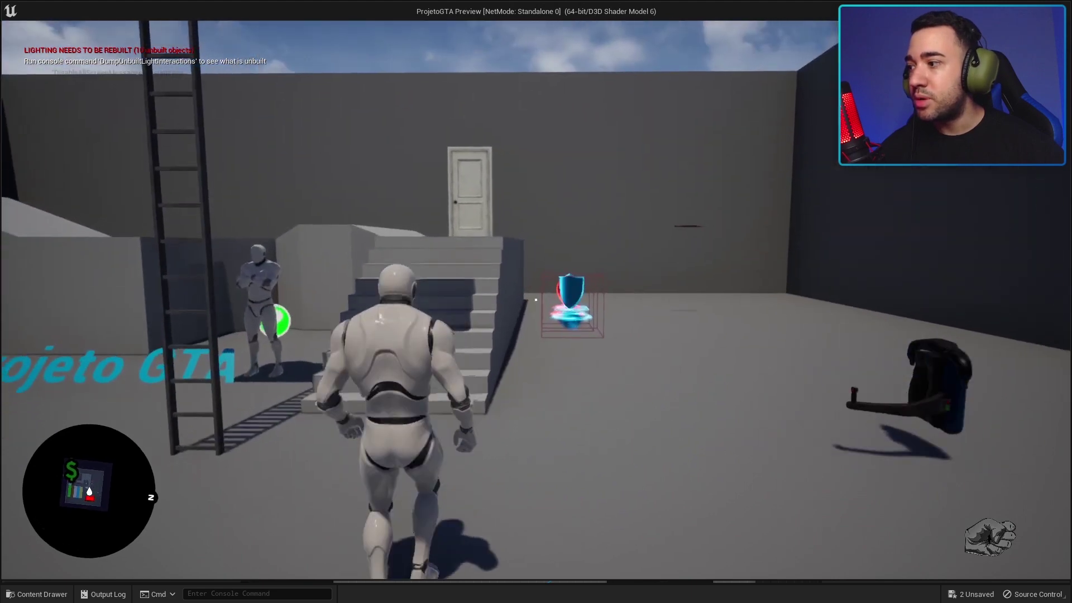
# Change New Zoom Scale to 1.0 and playtest the minimap.
pyautogui.press('Escape')
pyautogui.click(649, 297)
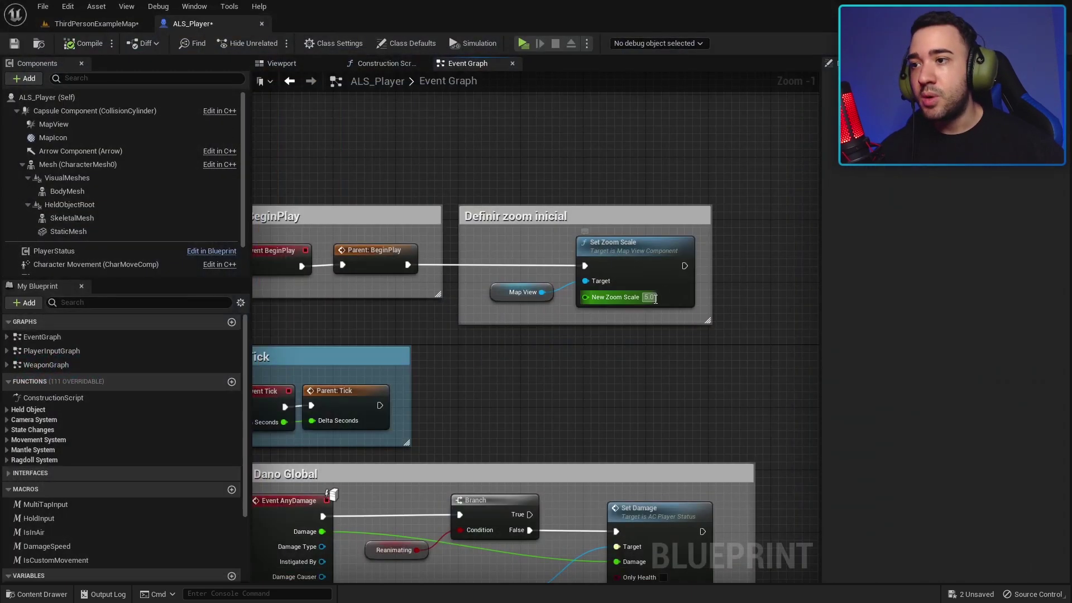
pyautogui.write('1.0')
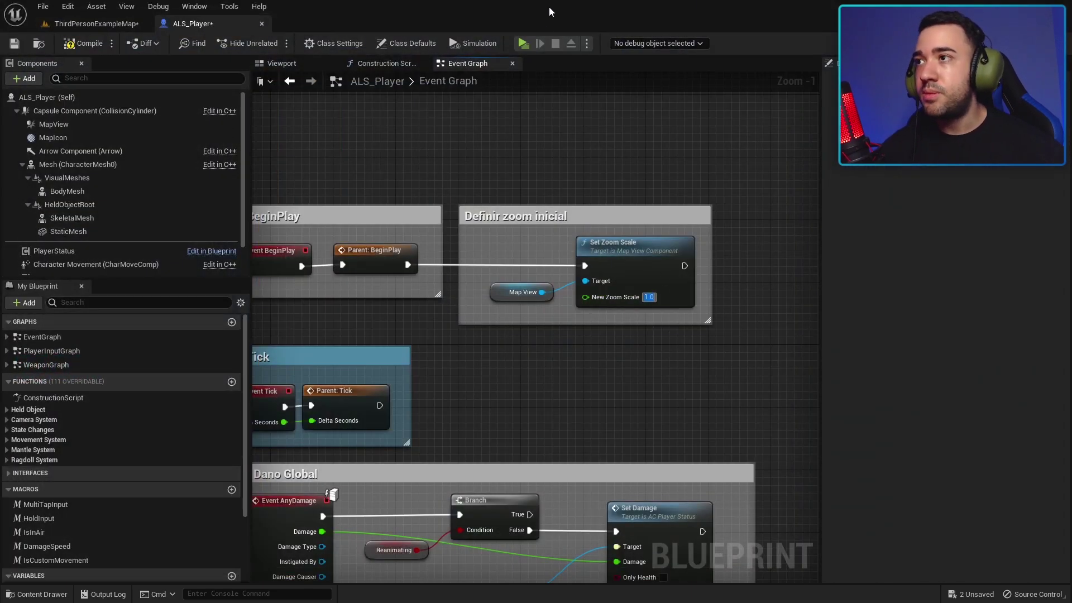
pyautogui.click(535, 43)
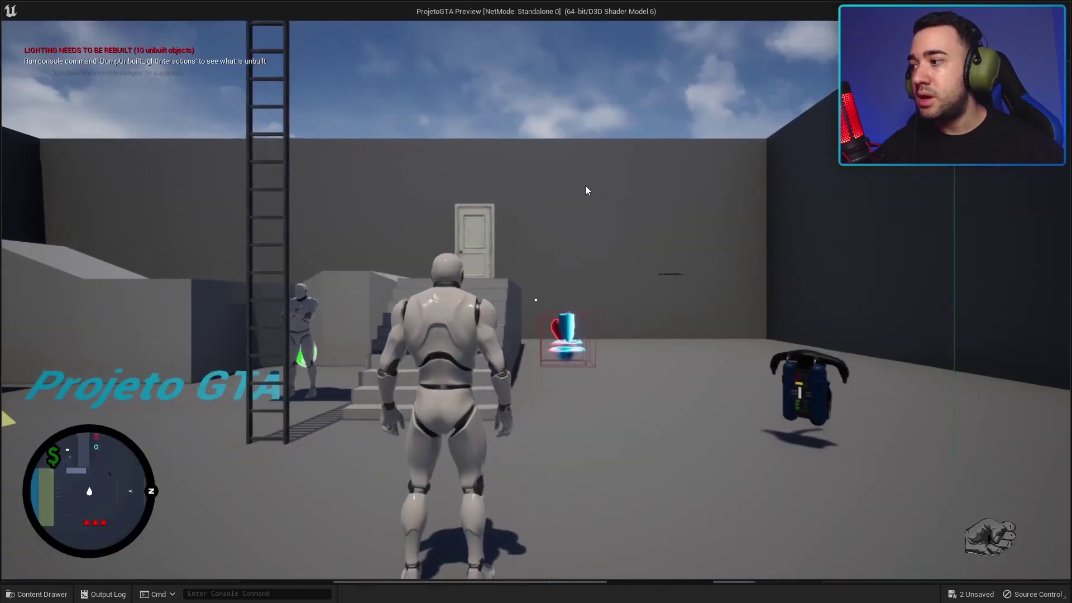
pyautogui.press('w')
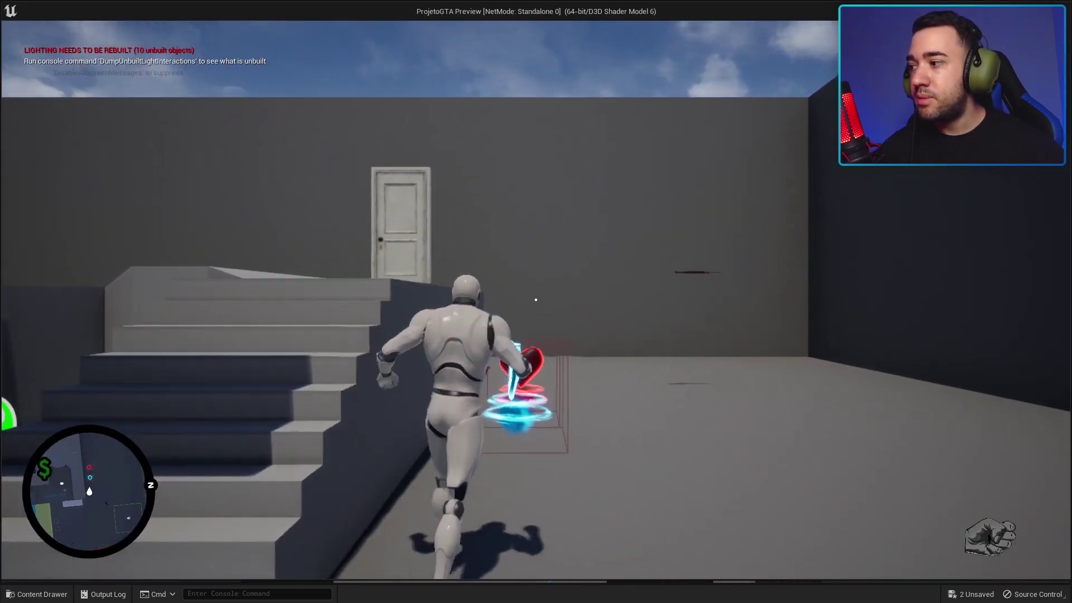
pyautogui.press('Escape')
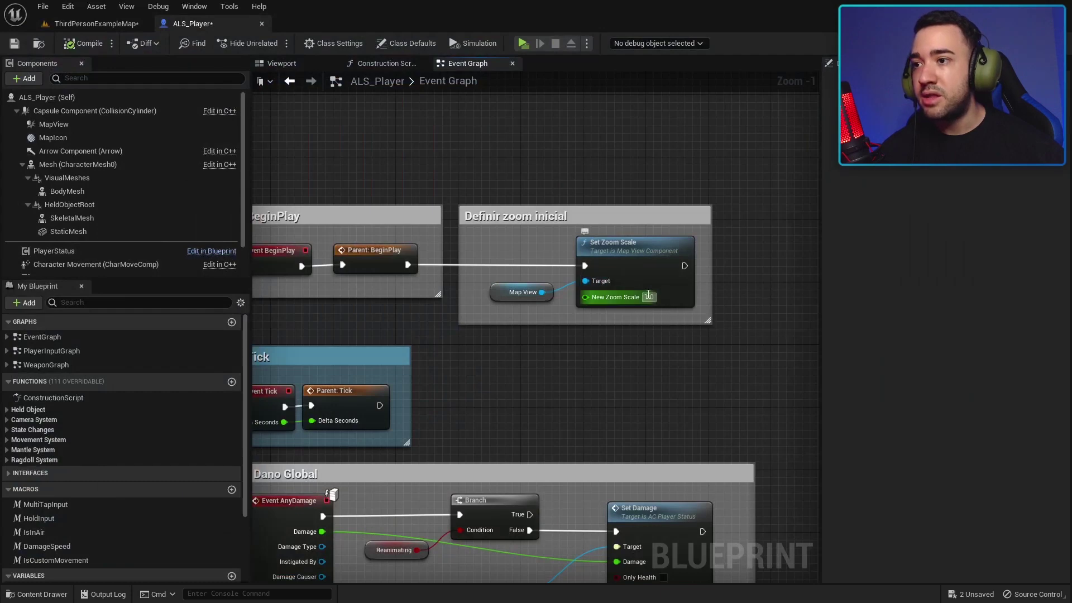
# Try a zoom scale of 0.5 and playtest it.
pyautogui.write('0.5')
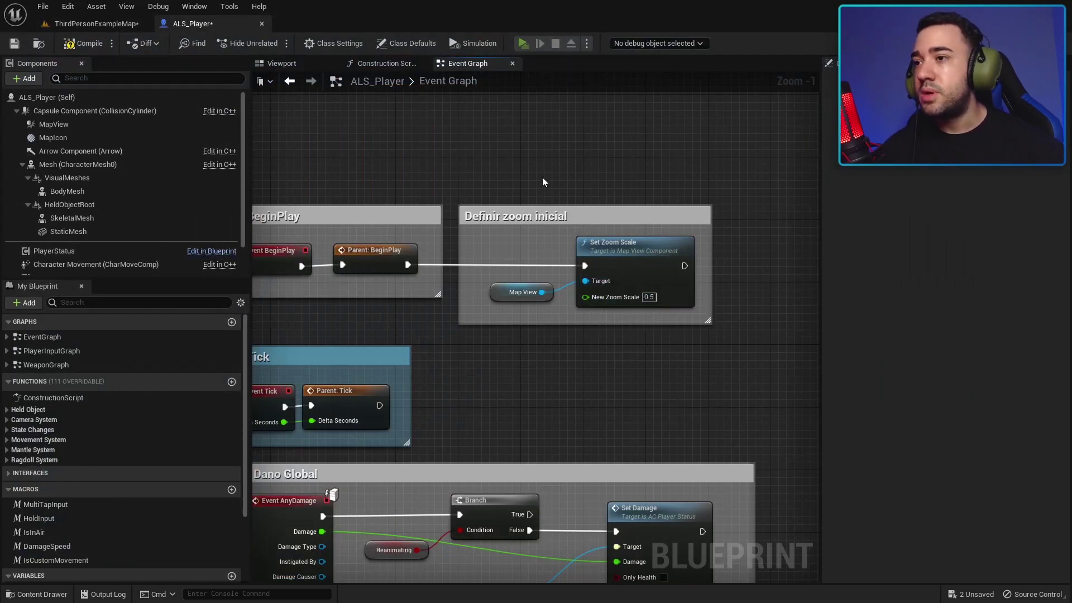
pyautogui.hotkey('alt', 'p')
pyautogui.press('w')
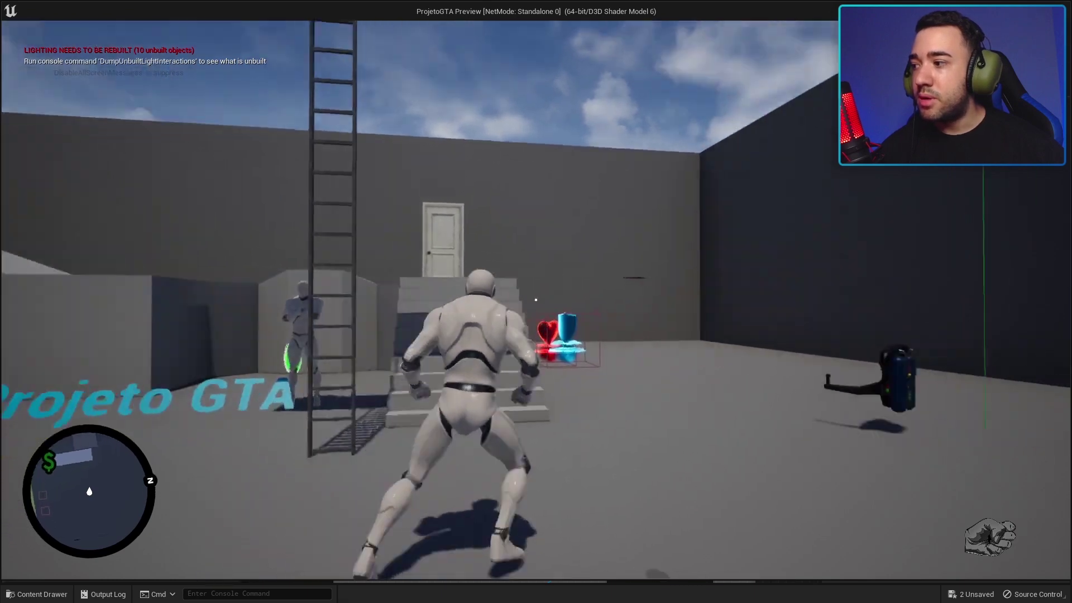
pyautogui.press('w')
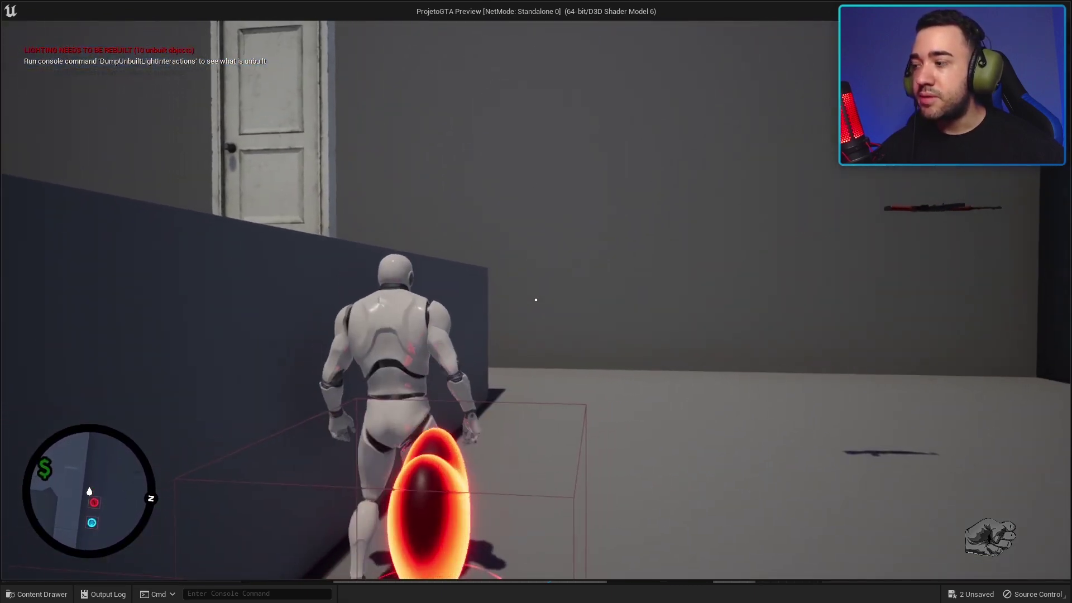
pyautogui.press('Escape')
# Set New Zoom Scale back to 1.0 and run across the arena to confirm the minimap.
pyautogui.click(649, 297)
pyautogui.write('1')
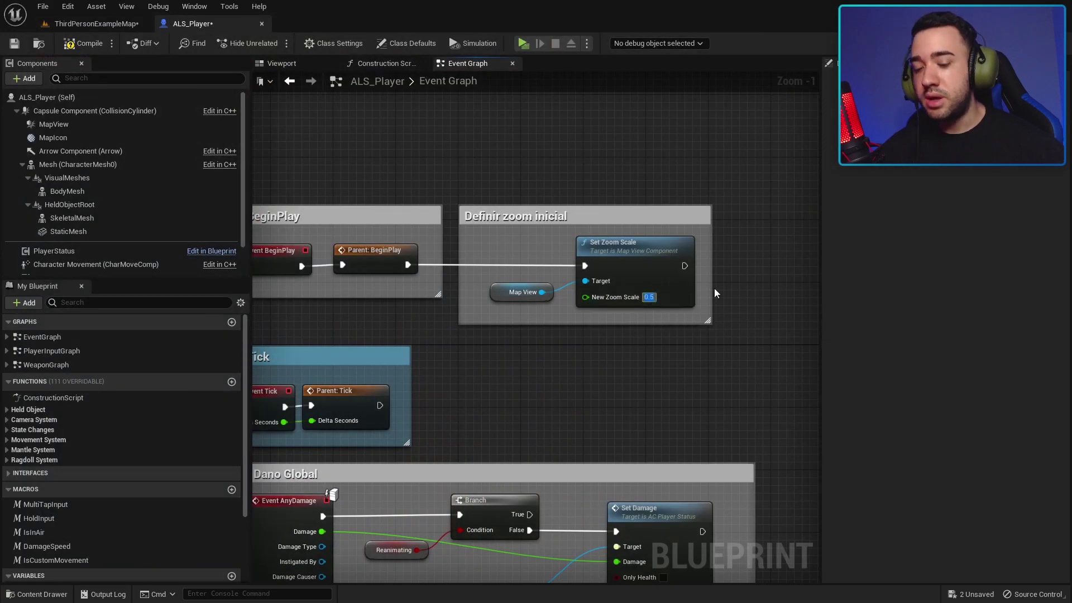
pyautogui.press('Return')
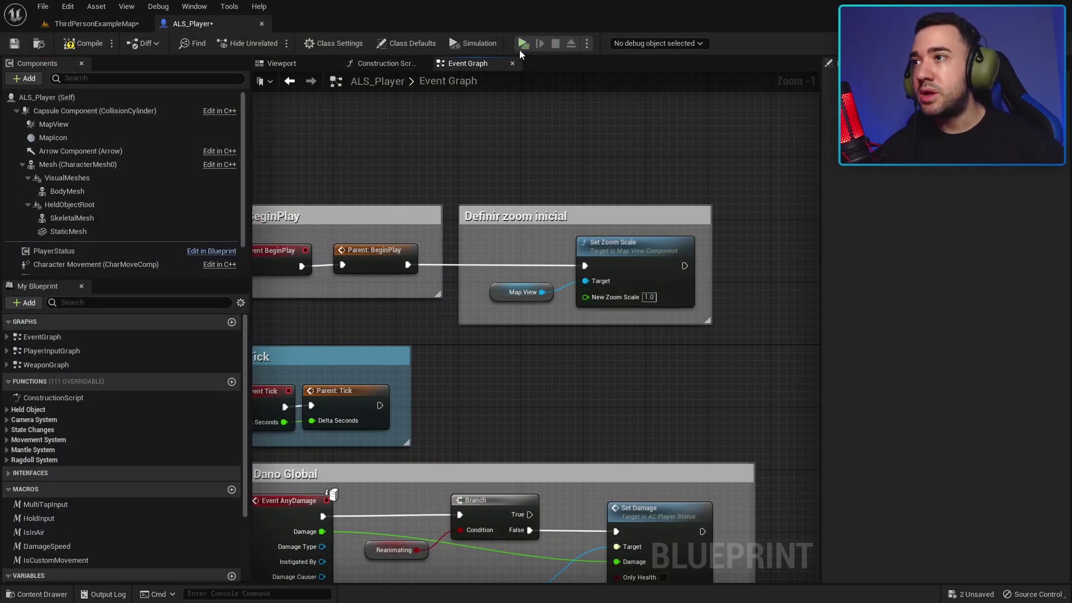
pyautogui.click(522, 44)
pyautogui.click(430, 226)
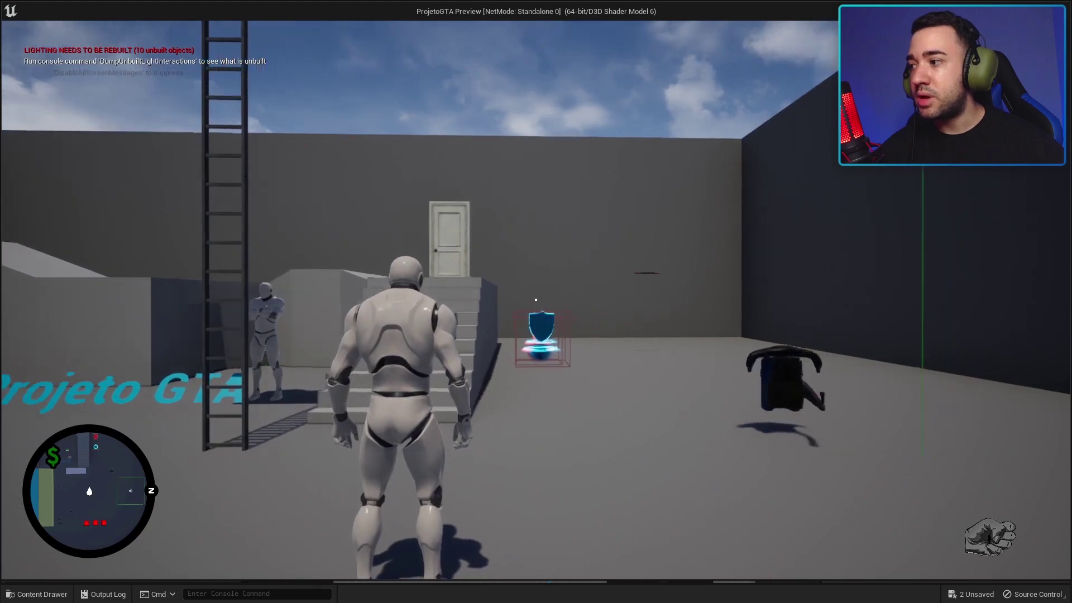
pyautogui.press('w')
pyautogui.press('w')
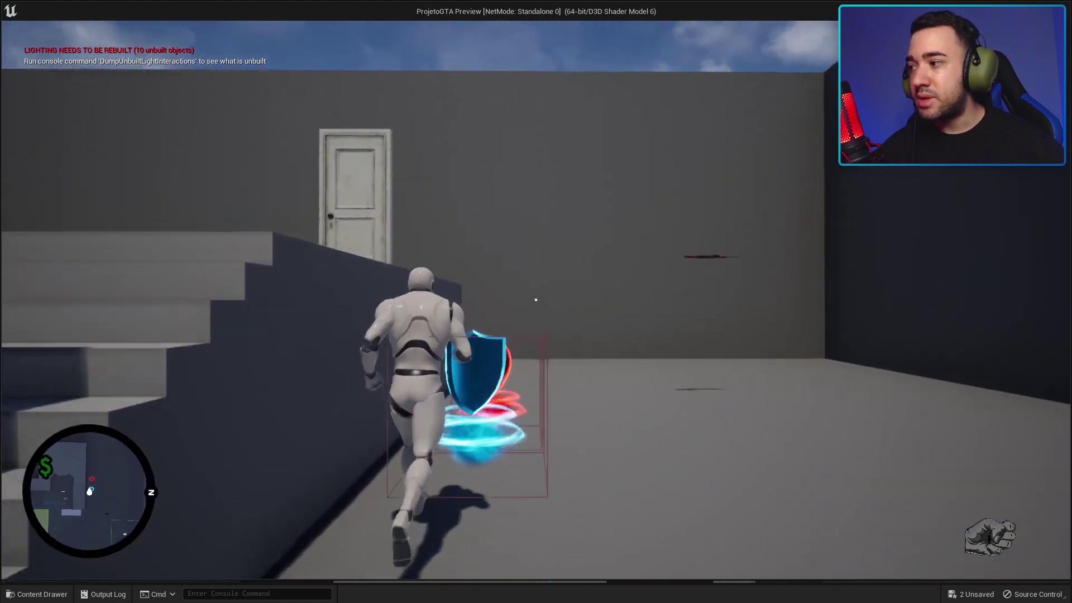
pyautogui.press('w')
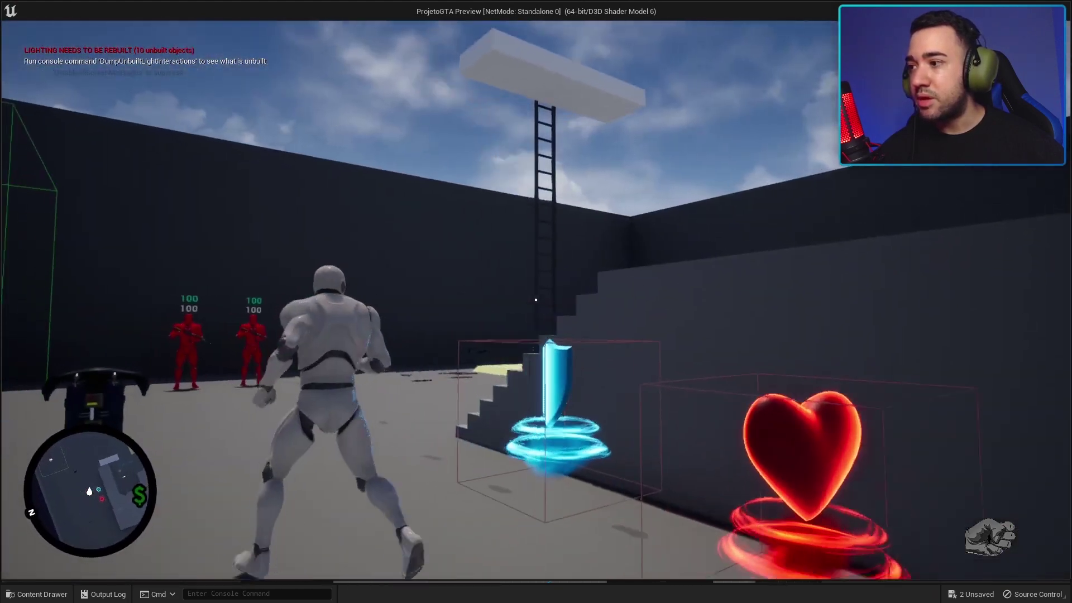
pyautogui.press('w')
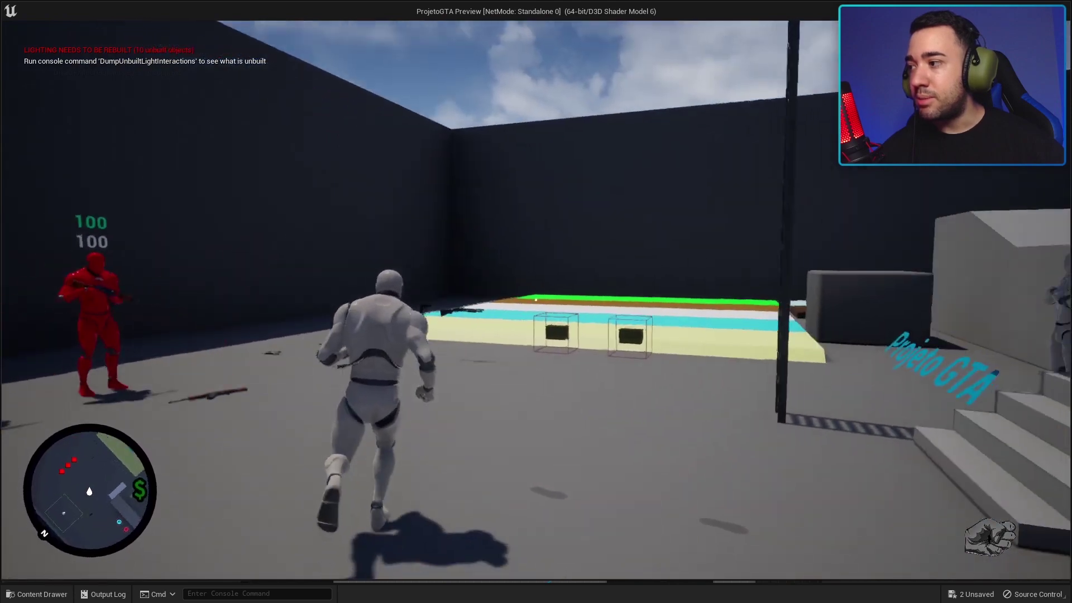
pyautogui.press('Escape')
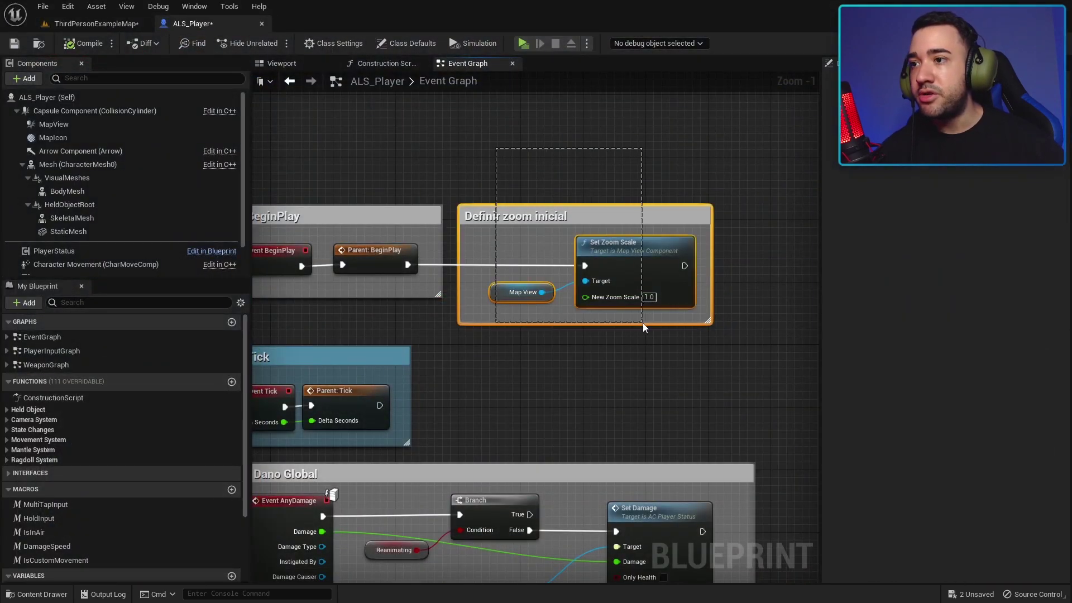
# Delete the finished 'Corrigir zoom' task from the Notepad to-do list.
pyautogui.scroll(-3, 695, 290)
pyautogui.scroll(2, 678, 344)
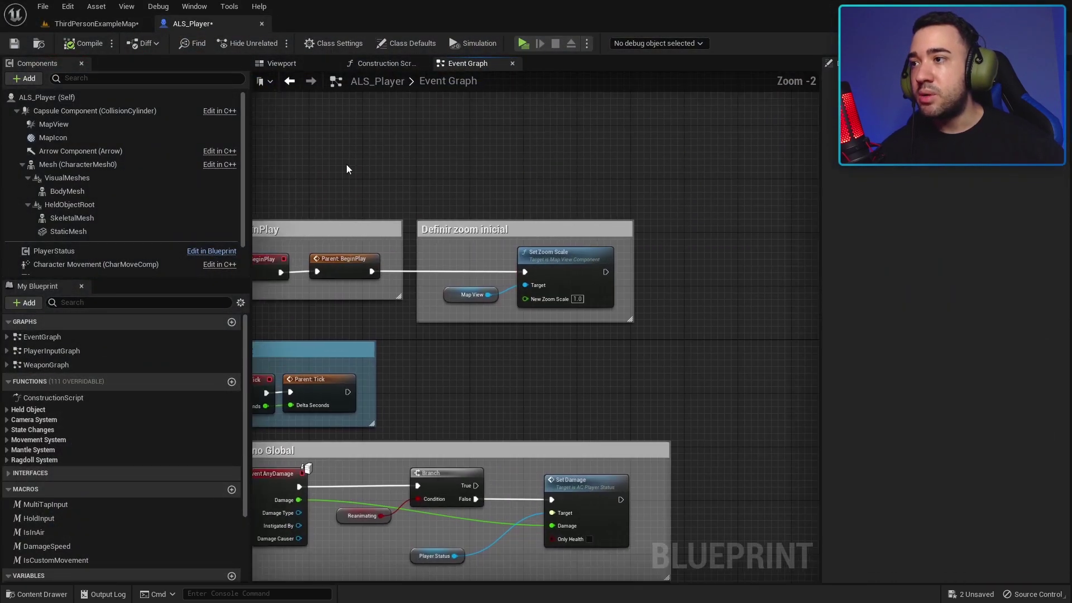
pyautogui.hotkey('alt', 'Tab')
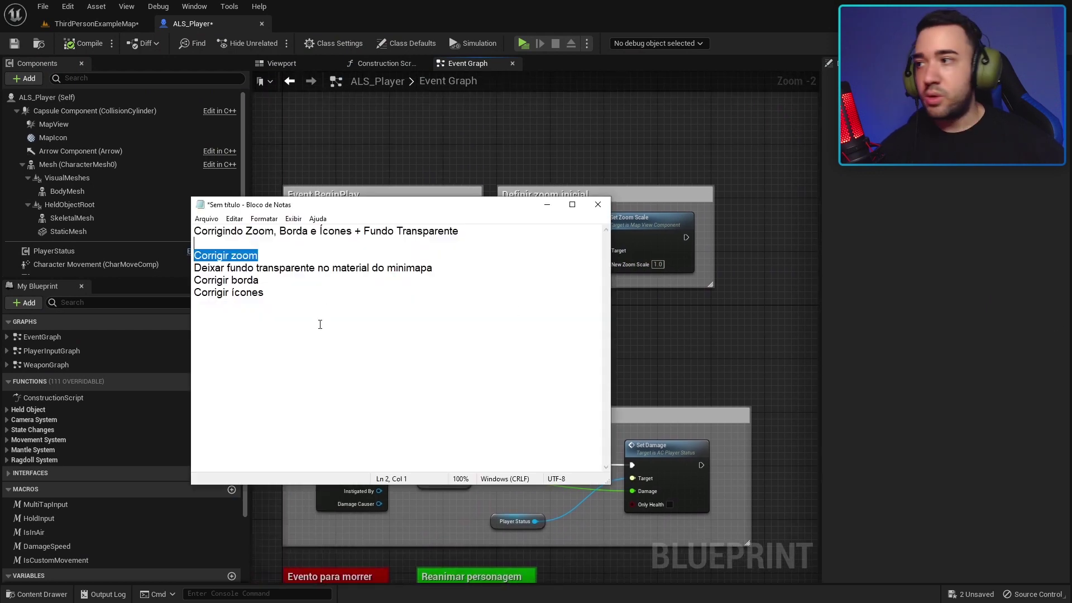
pyautogui.moveTo(264, 251); pyautogui.dragTo(193, 256)
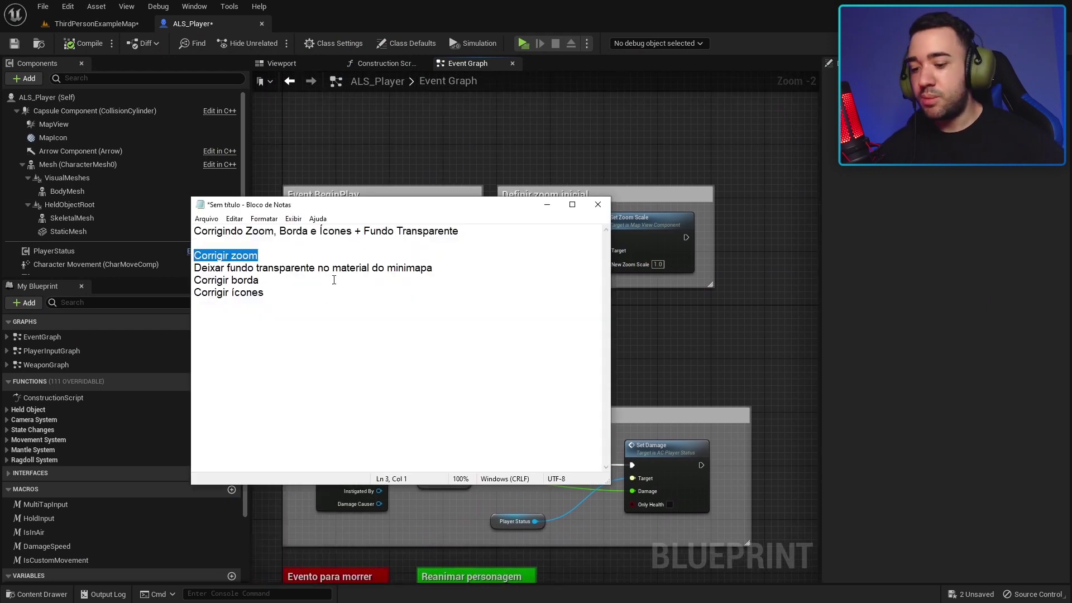
pyautogui.press('BackSpace')
pyautogui.press('BackSpace')
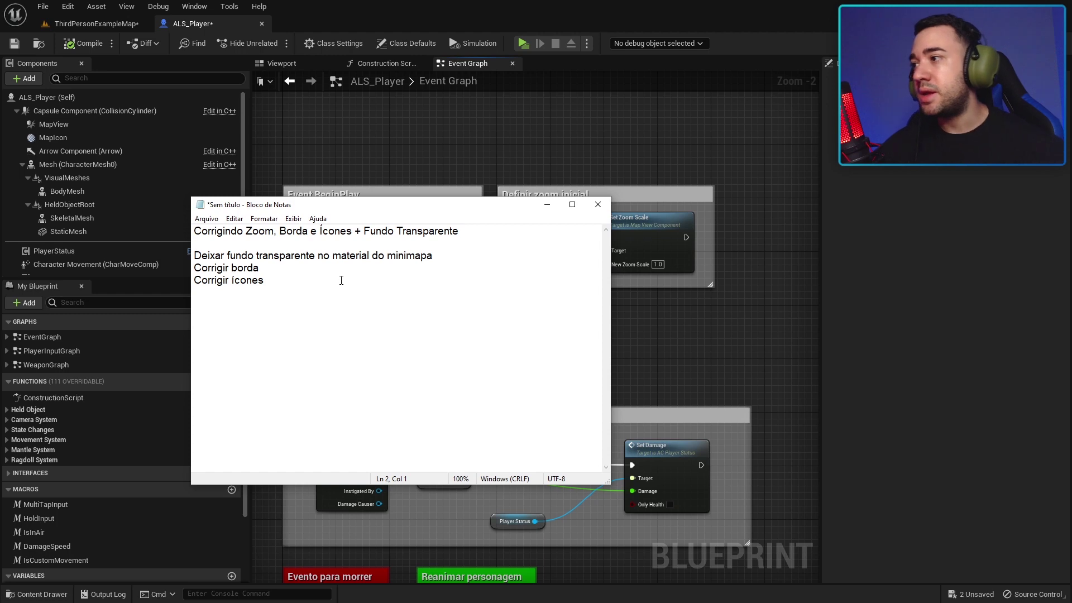
pyautogui.click(444, 258)
pyautogui.moveTo(443, 258); pyautogui.dragTo(194, 256)
pyautogui.click(236, 268)
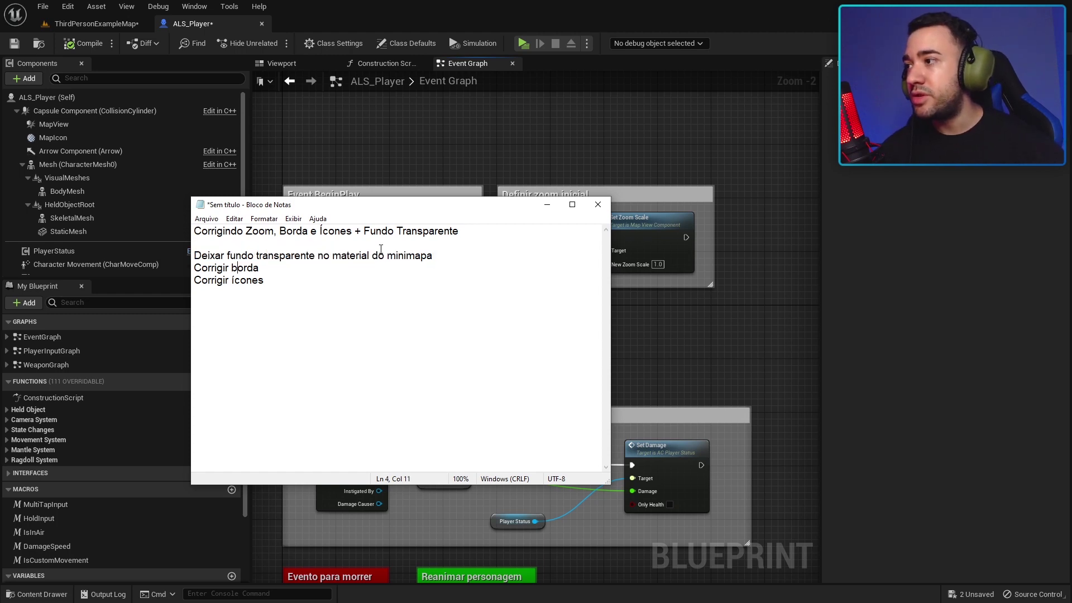
pyautogui.moveTo(448, 256); pyautogui.dragTo(202, 256)
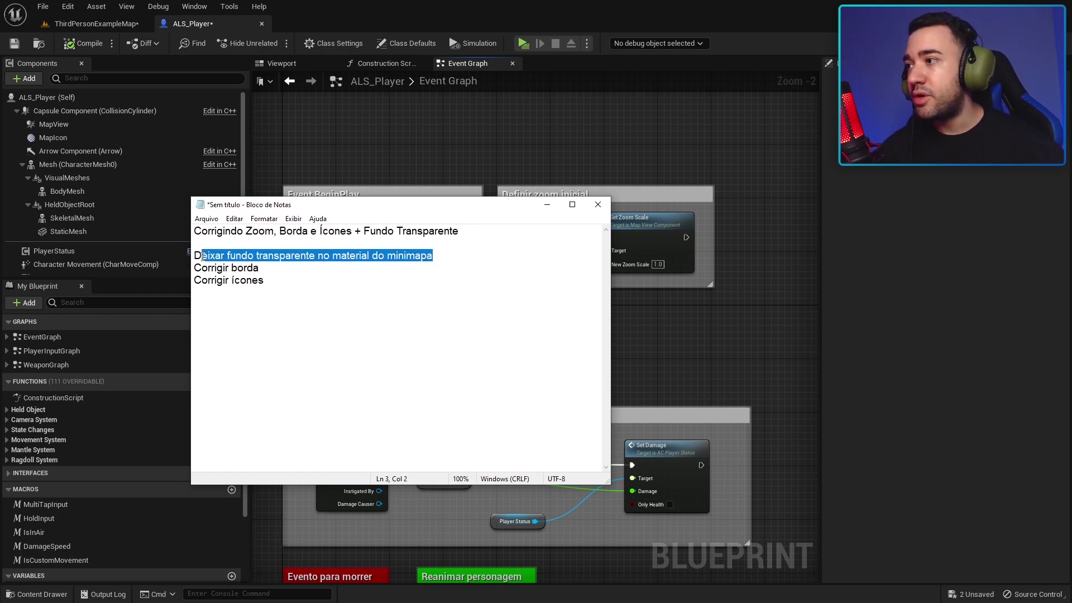
# Save the ALS_Player blueprint and switch to the ThirdPersonExampleMap level.
pyautogui.click(645, 314)
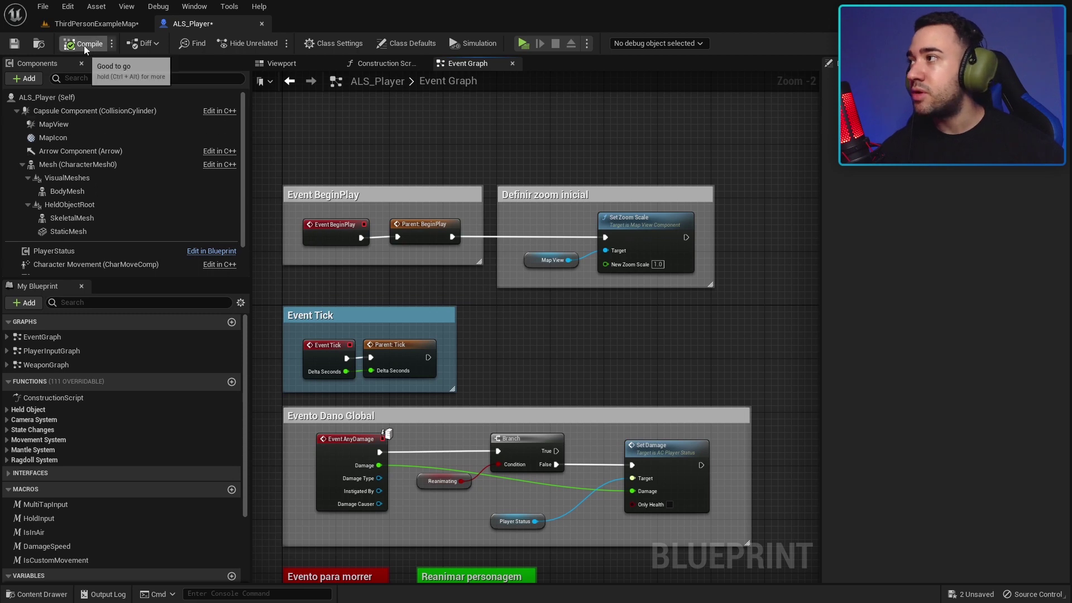
pyautogui.click(14, 43)
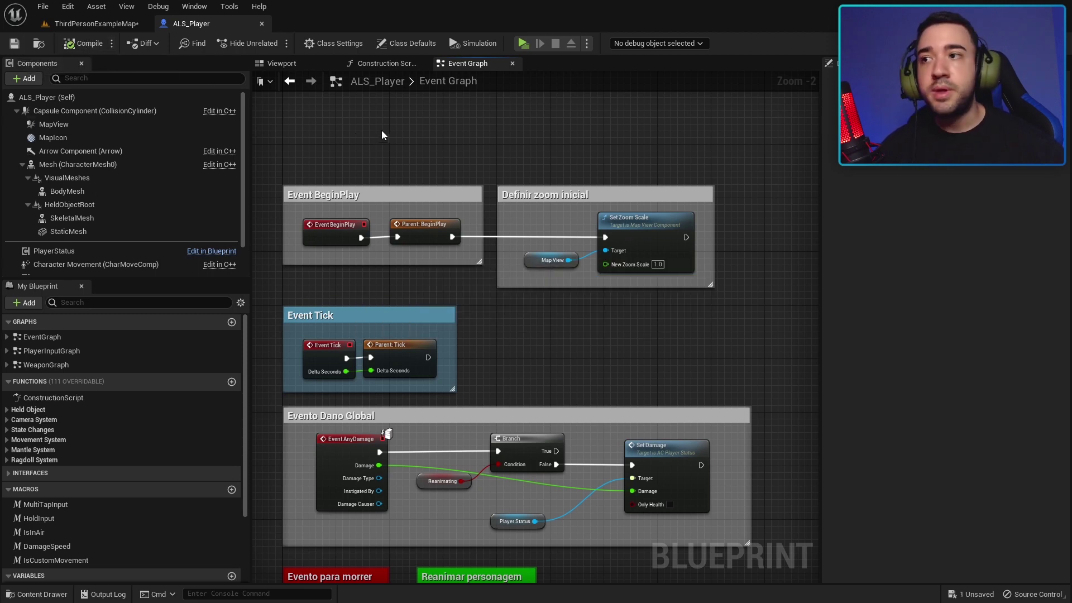
pyautogui.click(111, 23)
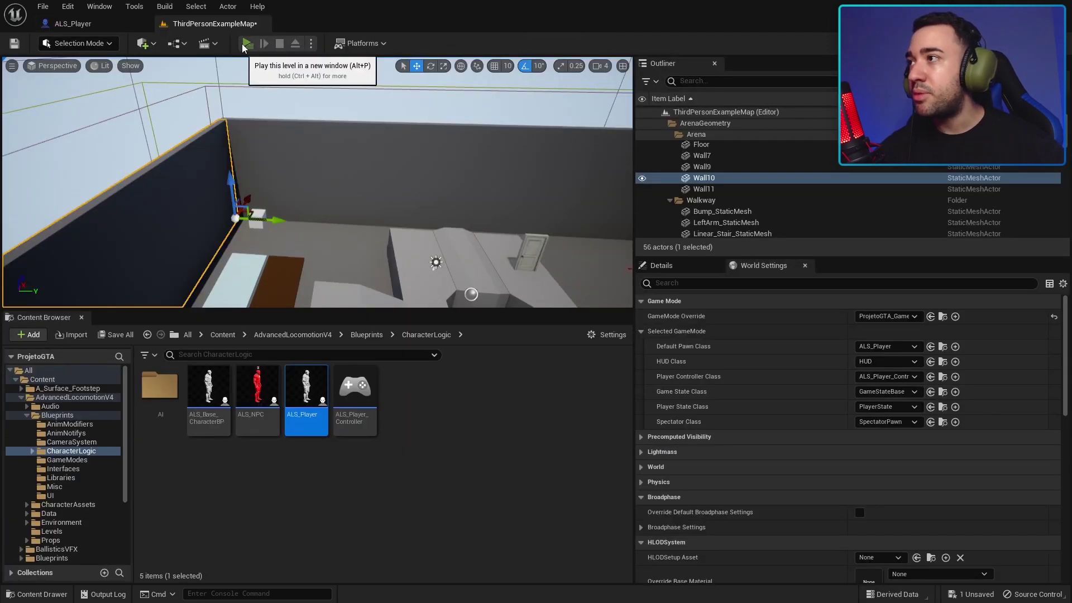
# Playtest the level, running forward to check the HUD minimap.
pyautogui.click(242, 43)
pyautogui.click(266, 109)
pyautogui.press('w')
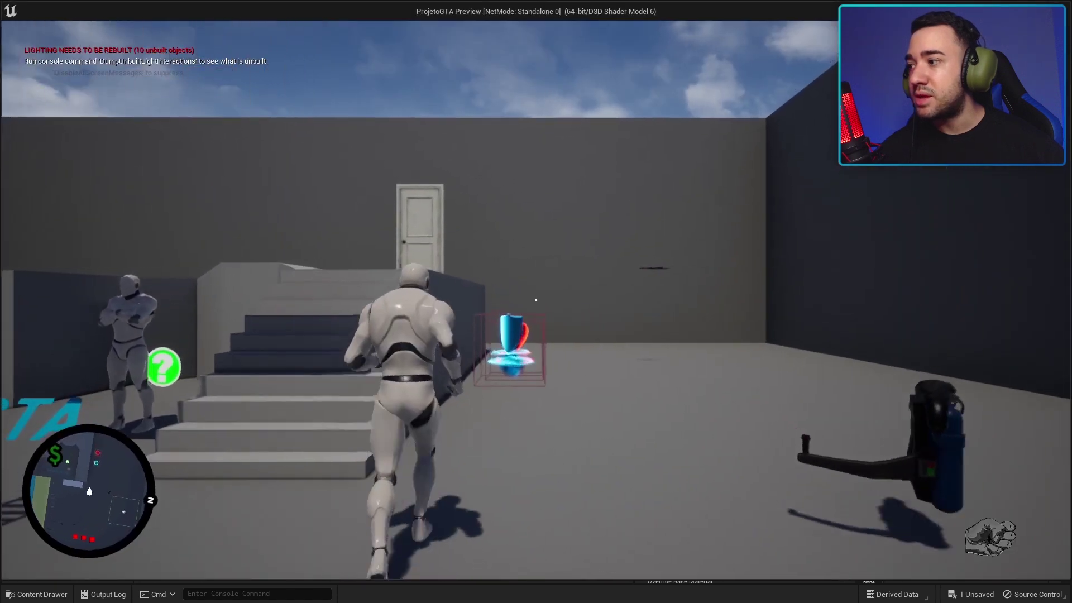
pyautogui.press('Escape')
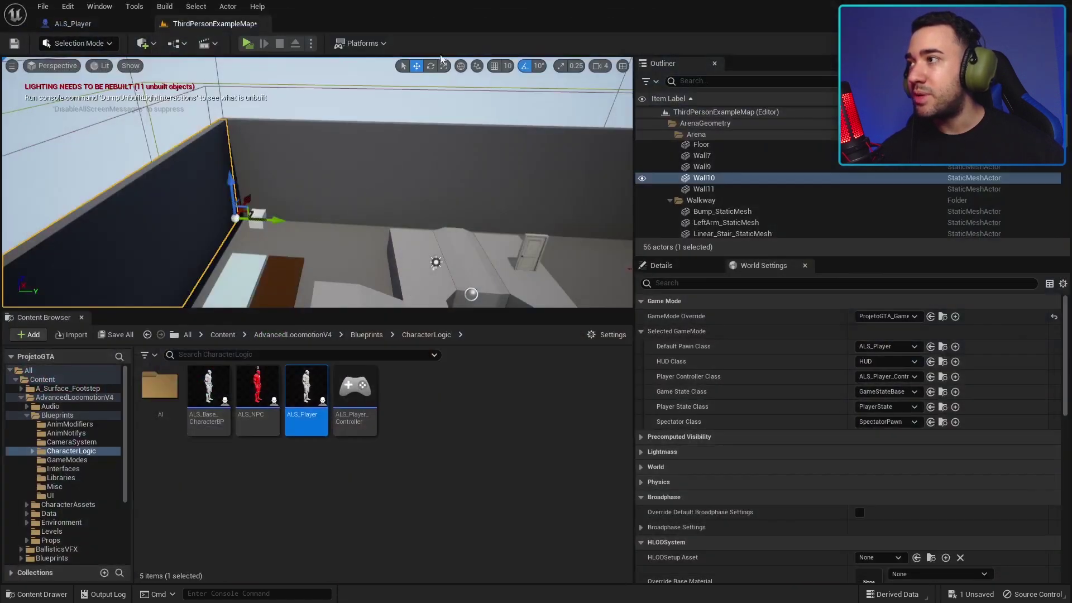
# Move the map tab before ALS_Player, widen the viewport, and collapse Blueprints and AdvancedLocomotionV4.
pyautogui.moveTo(235, 29); pyautogui.dragTo(106, 25)
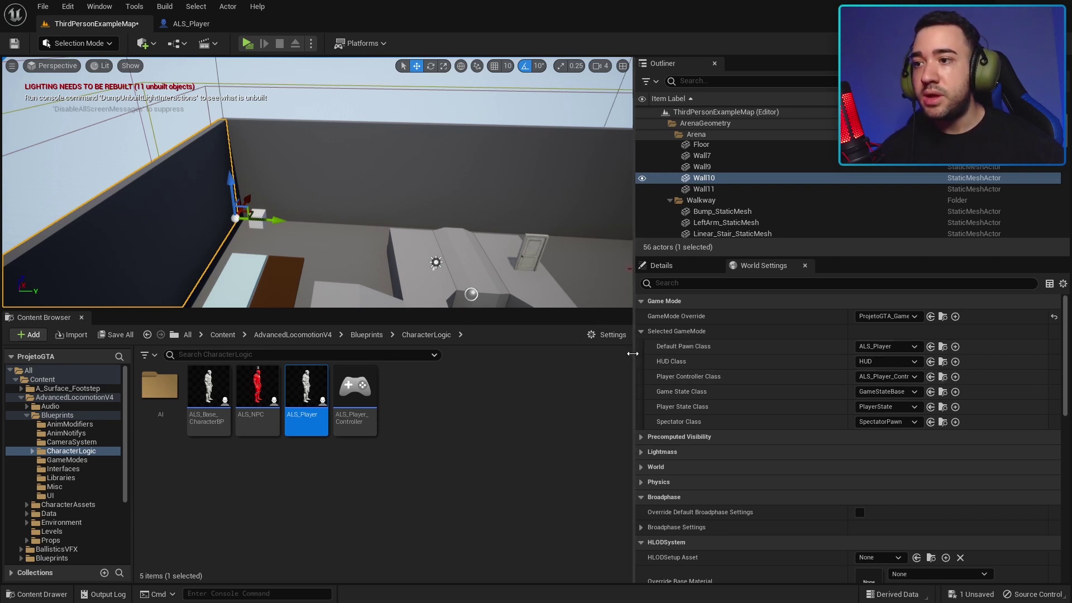
pyautogui.moveTo(634, 352); pyautogui.dragTo(733, 366)
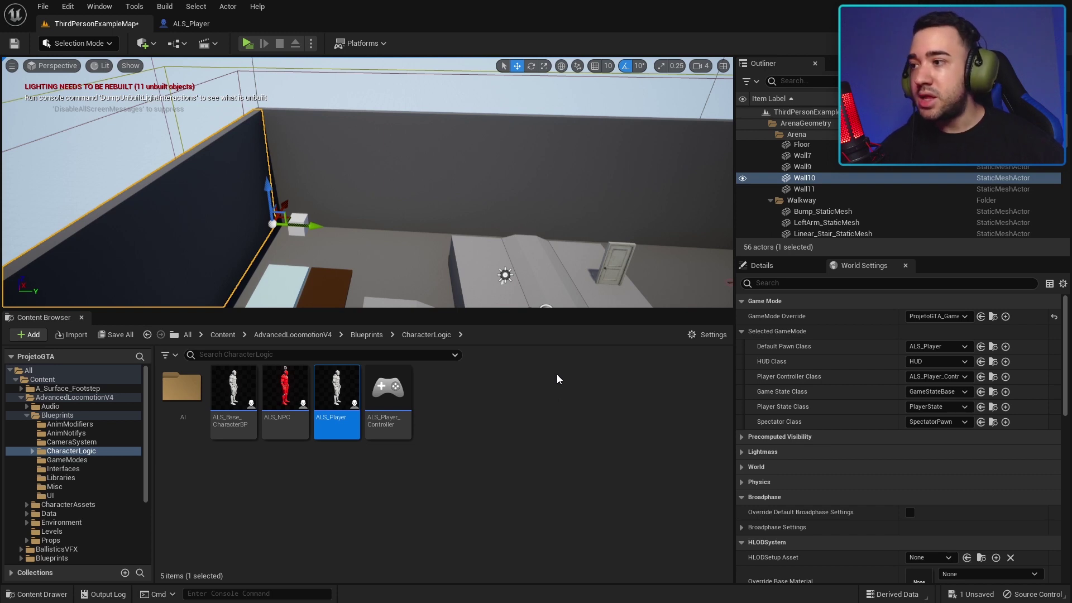
pyautogui.click(27, 415)
pyautogui.click(21, 398)
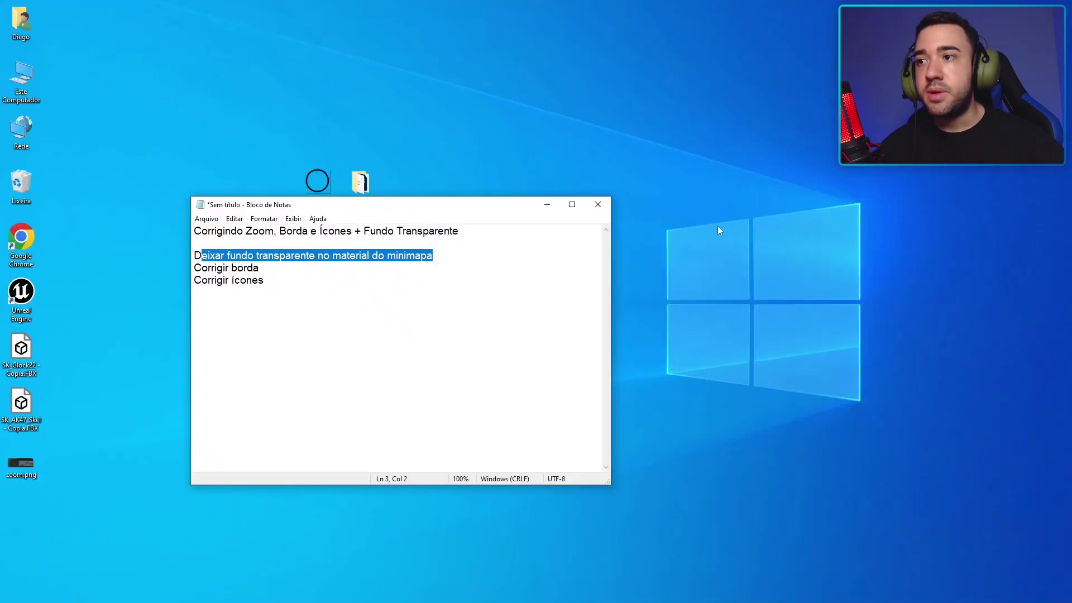
# Gather the border files, circle outline texture and north icon into a left desktop column.
pyautogui.moveTo(246, 37); pyautogui.dragTo(466, 377)
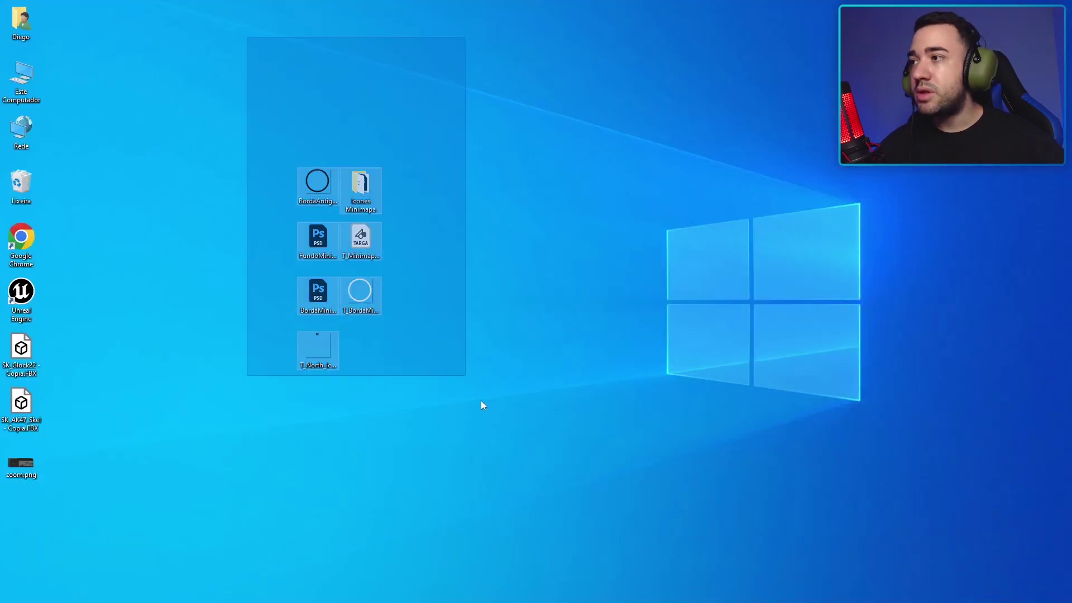
pyautogui.moveTo(213, 143); pyautogui.dragTo(476, 406)
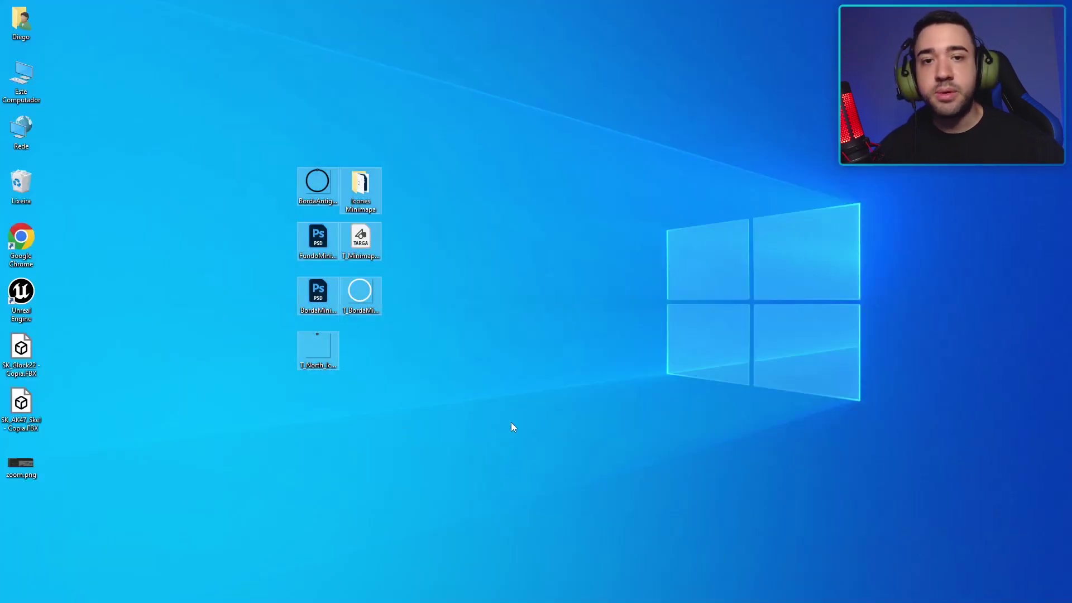
pyautogui.click(261, 185)
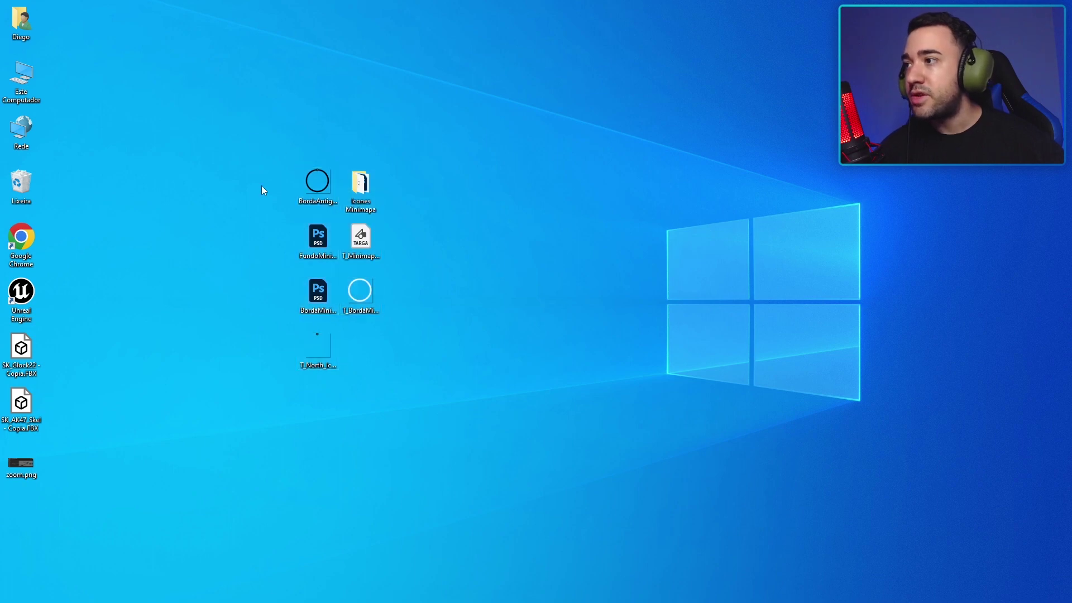
pyautogui.moveTo(310, 190); pyautogui.dragTo(267, 136)
pyautogui.moveTo(317, 291)
pyautogui.mouseDown()
pyautogui.moveTo(263, 165)
pyautogui.moveTo(274, 173)
pyautogui.mouseUp()
pyautogui.moveTo(230, 91)
pyautogui.mouseDown()
pyautogui.moveTo(282, 193)
pyautogui.moveTo(233, 183)
pyautogui.mouseUp()
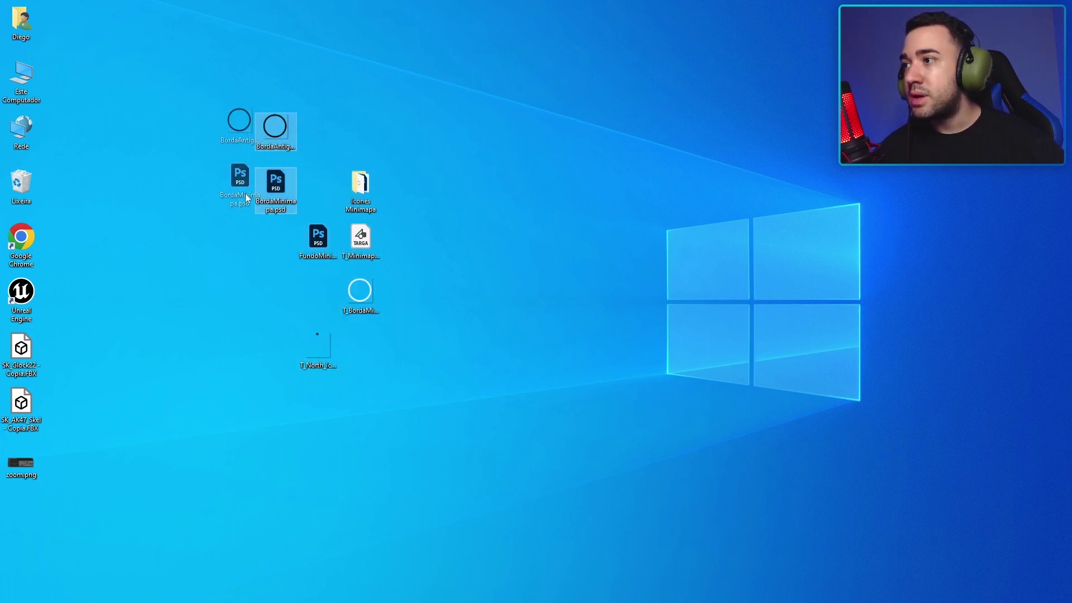
pyautogui.click(395, 254)
pyautogui.moveTo(361, 237)
pyautogui.mouseDown()
pyautogui.moveTo(328, 240)
pyautogui.moveTo(360, 240)
pyautogui.mouseUp()
pyautogui.moveTo(360, 292); pyautogui.dragTo(233, 237)
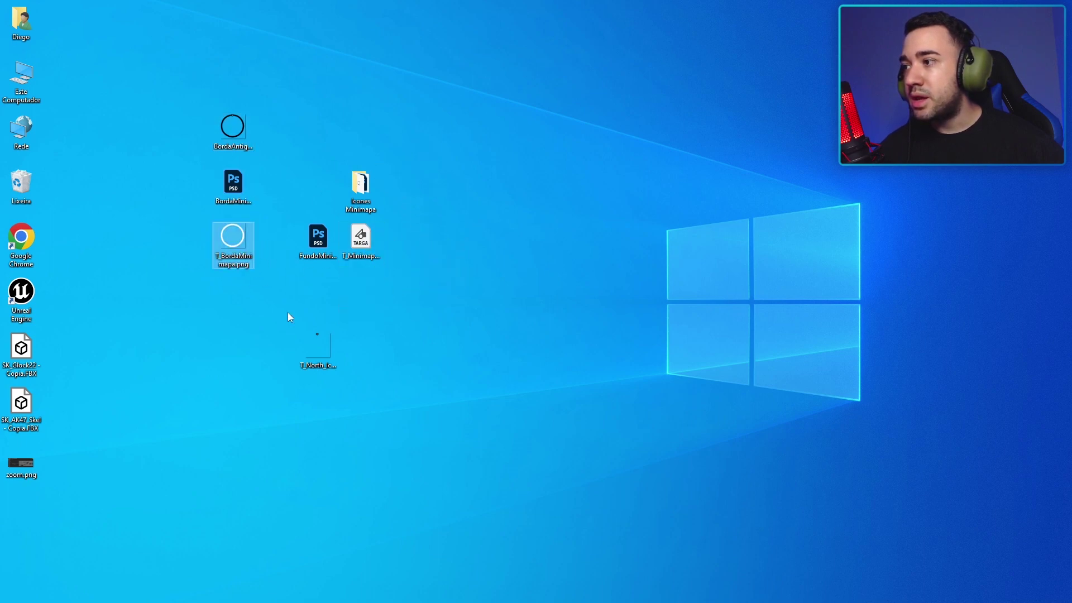
pyautogui.moveTo(313, 345); pyautogui.dragTo(226, 296)
# Shift the background, icons and TGA files right and open FundoMinimapa.psd.
pyautogui.moveTo(185, 96); pyautogui.dragTo(263, 287)
pyautogui.moveTo(307, 140); pyautogui.dragTo(404, 293)
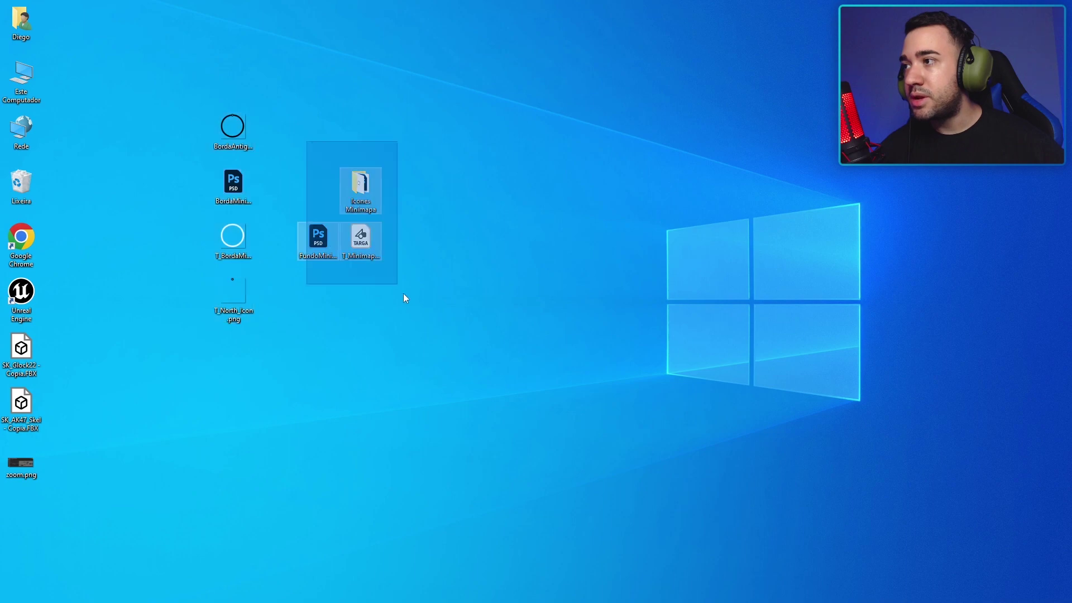
pyautogui.moveTo(366, 191)
pyautogui.mouseDown()
pyautogui.moveTo(428, 194)
pyautogui.moveTo(408, 191)
pyautogui.mouseUp()
pyautogui.doubleClick(360, 237)
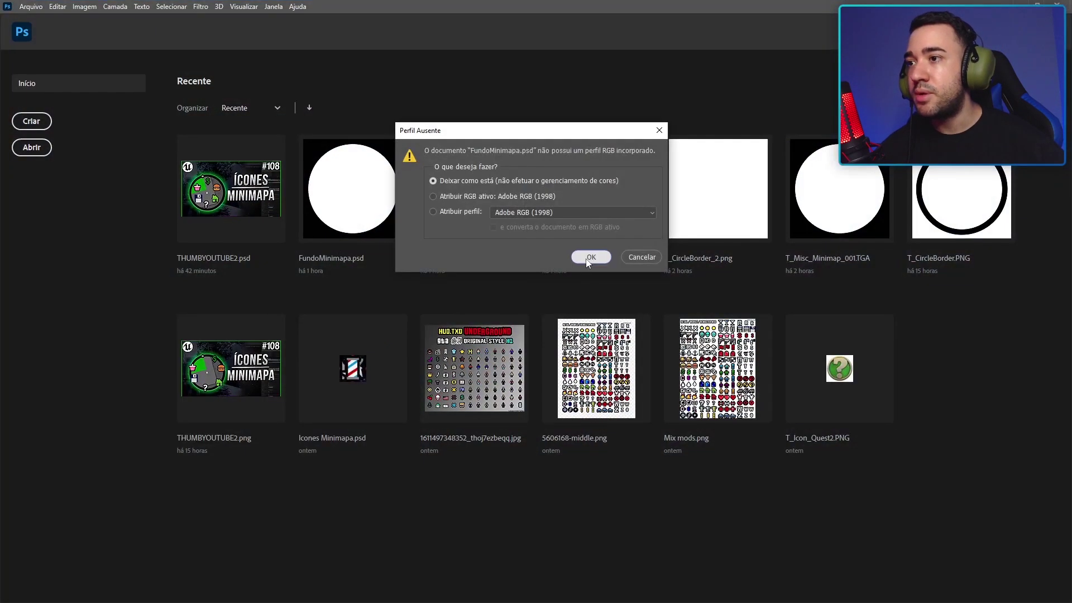
# Accept the colour profile, select Camada 0 copiar, and check Image Size in pixels (2048 × 2048).
pyautogui.click(589, 257)
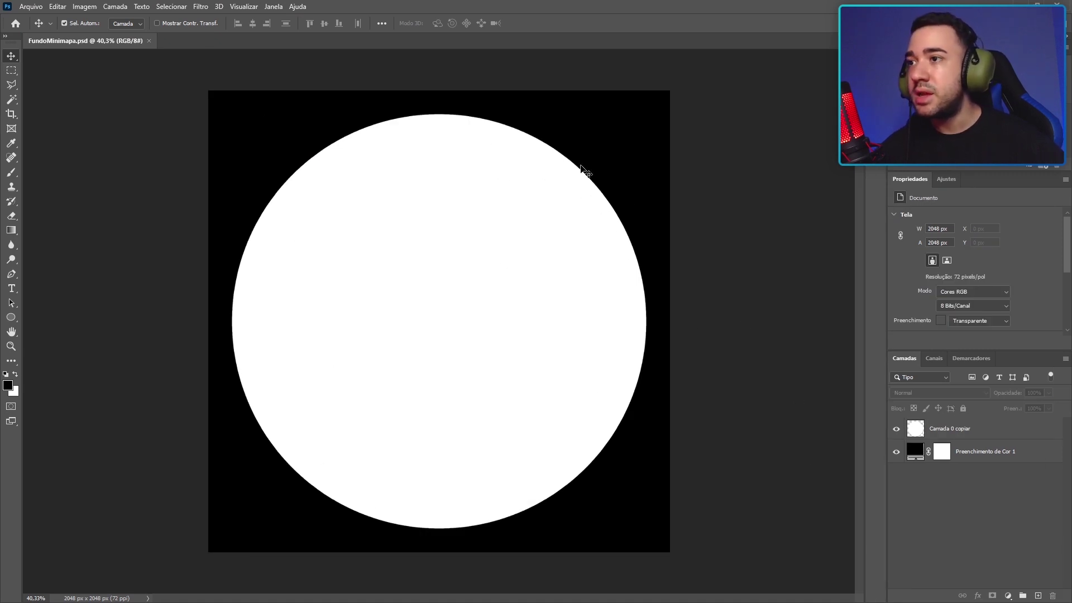
pyautogui.click(481, 235)
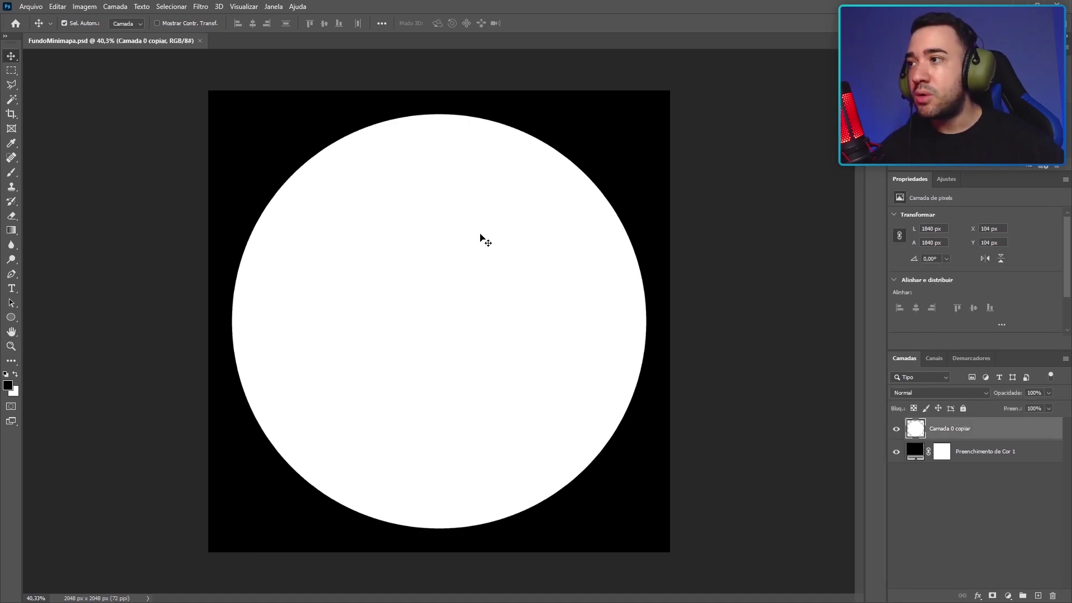
pyautogui.click(115, 6)
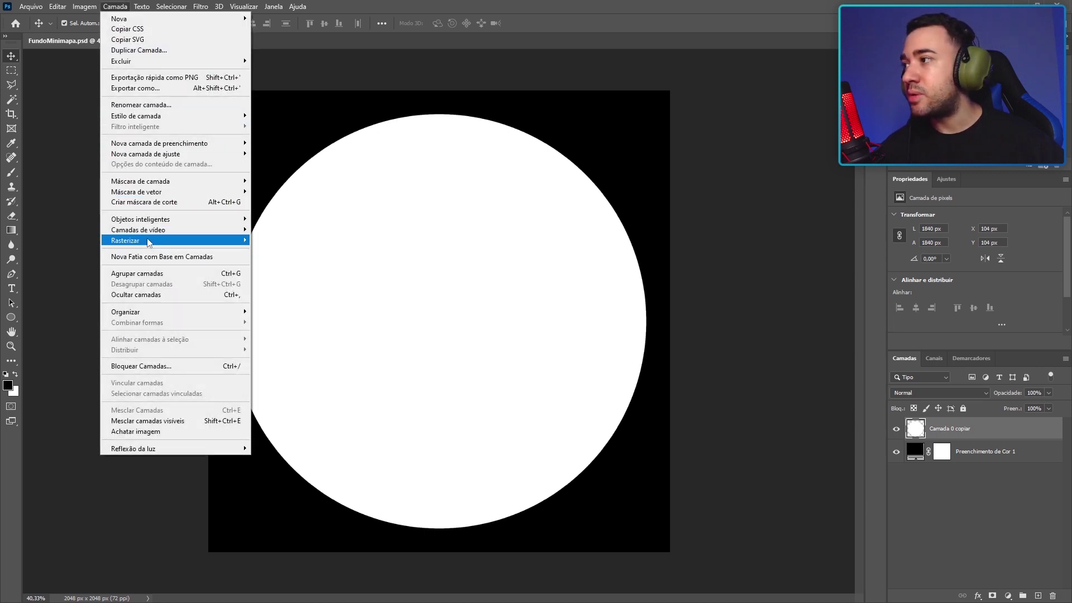
pyautogui.click(112, 90)
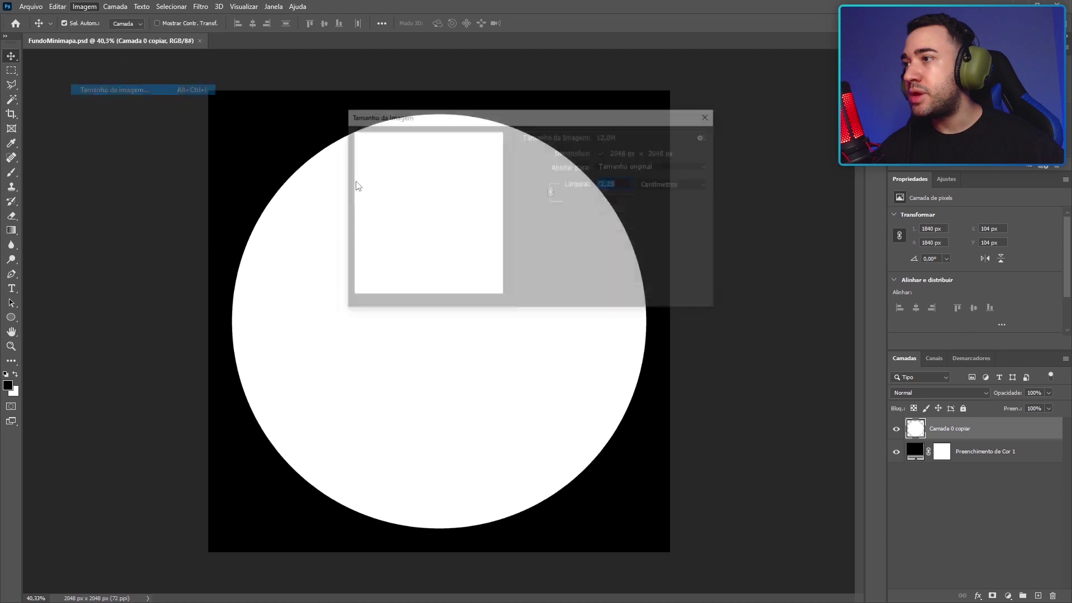
pyautogui.click(673, 184)
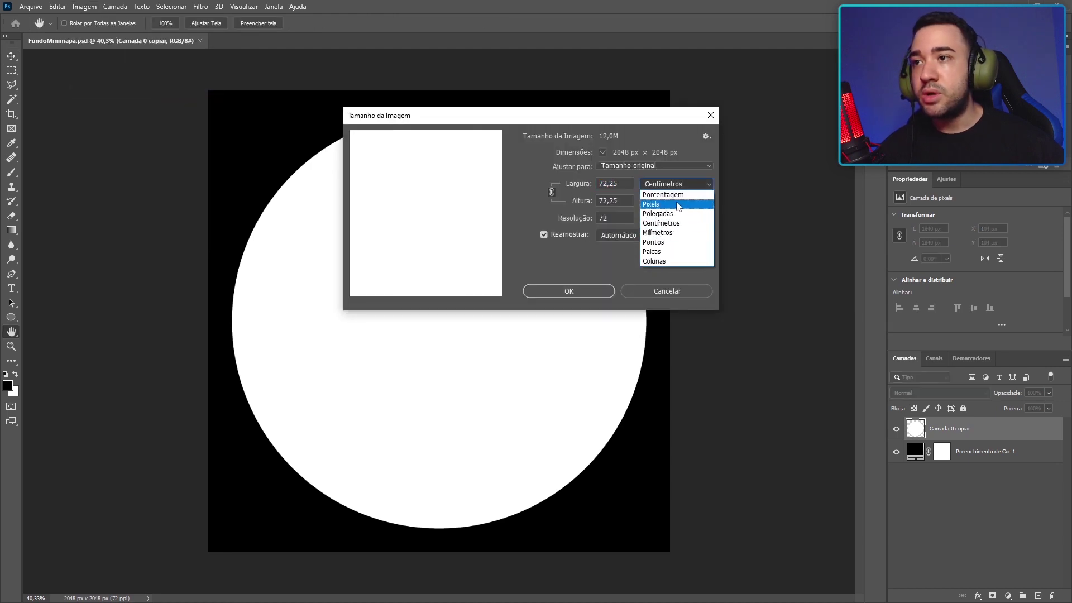
pyautogui.click(665, 196)
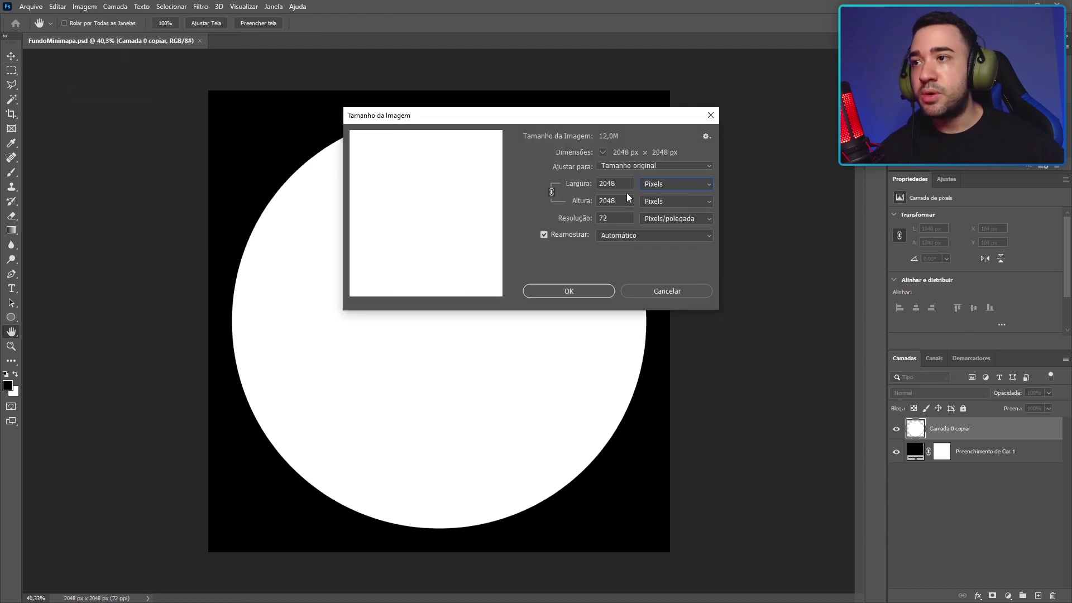
pyautogui.click(717, 118)
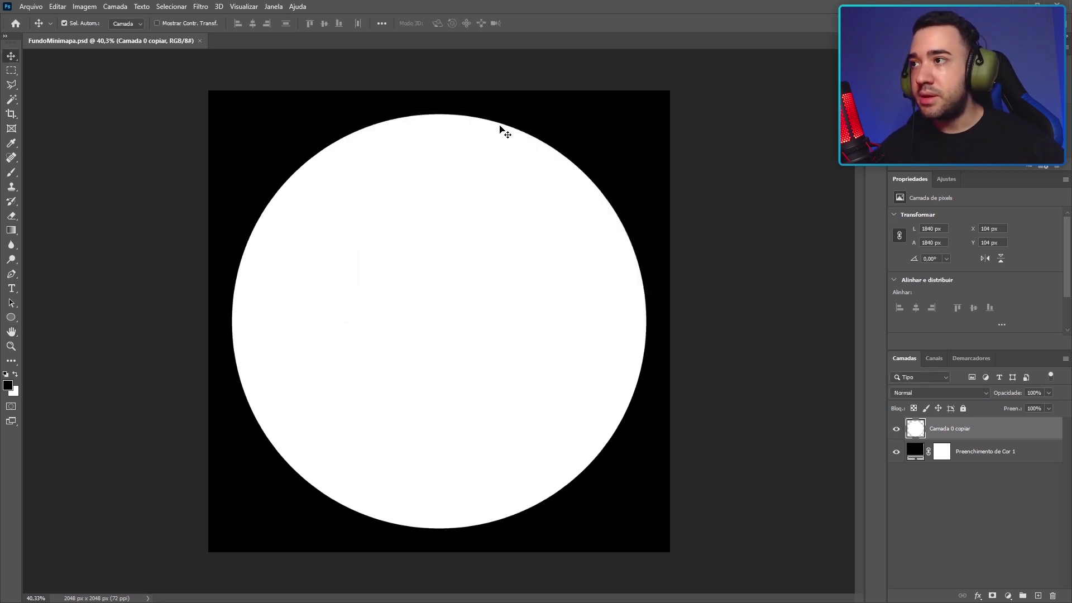
# Zoom to inspect the white circle over the black fill, then deselect the layer.
pyautogui.keyDown('alt'); pyautogui.scroll(10, 501, 129); pyautogui.keyUp('alt')
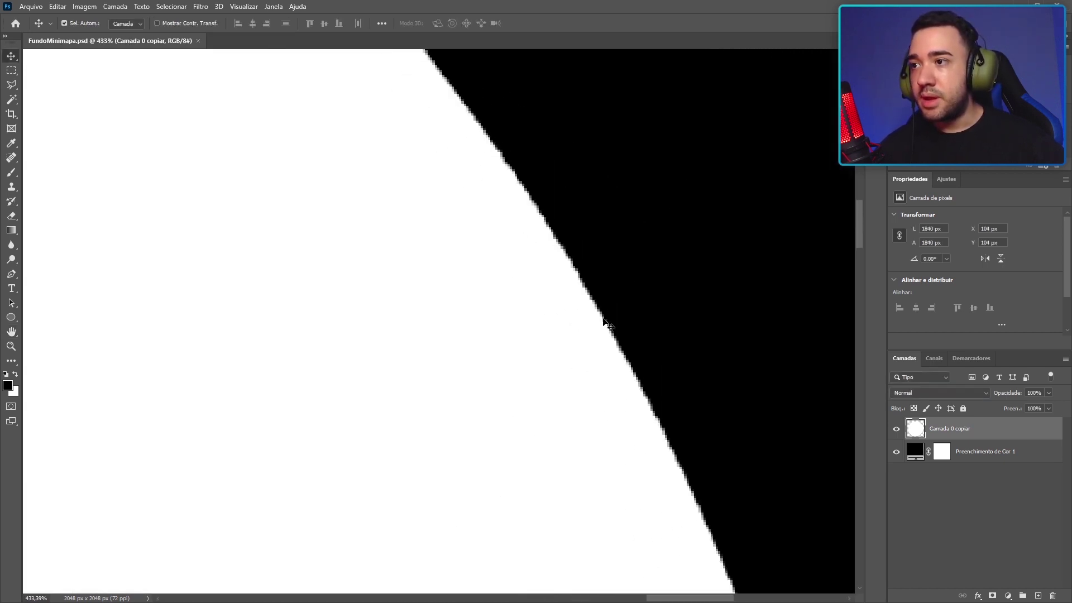
pyautogui.keyDown('alt'); pyautogui.scroll(-2, 510, 166); pyautogui.keyUp('alt')
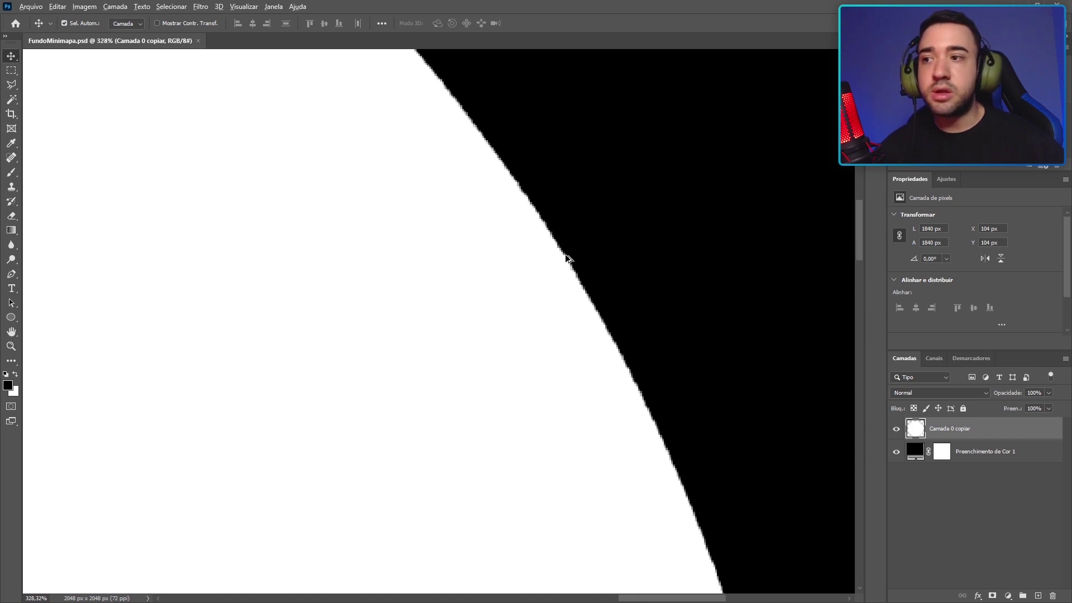
pyautogui.keyDown('alt'); pyautogui.scroll(-3, 567, 258); pyautogui.keyUp('alt')
pyautogui.keyDown('alt'); pyautogui.scroll(-3, 479, 225); pyautogui.keyUp('alt')
pyautogui.keyDown('alt'); pyautogui.scroll(-3, 538, 317); pyautogui.keyUp('alt')
pyautogui.keyDown('alt'); pyautogui.scroll(-2, 538, 318); pyautogui.keyUp('alt')
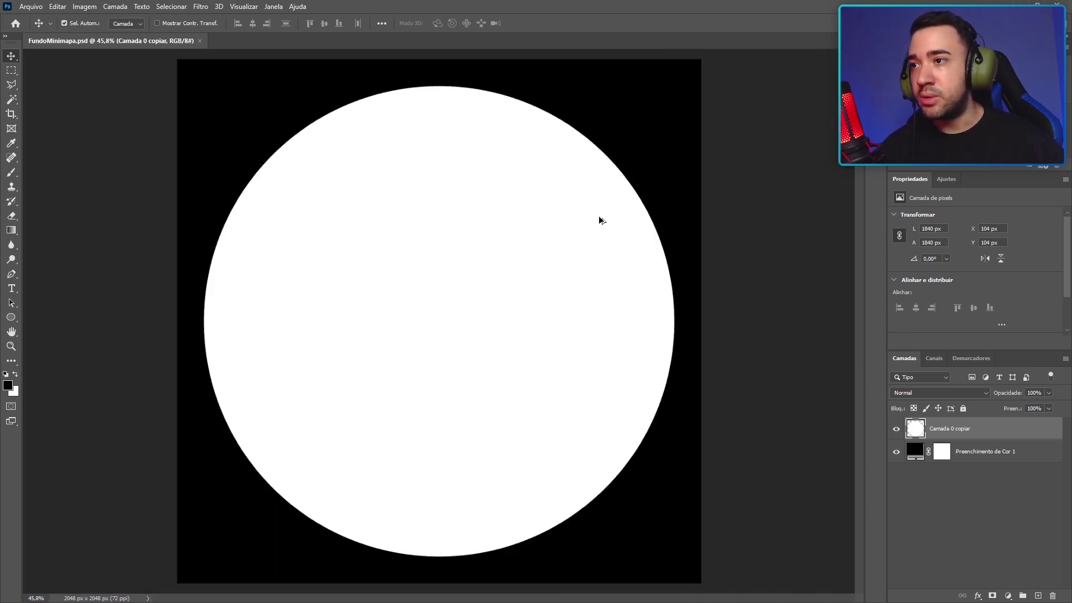
pyautogui.keyDown('alt'); pyautogui.scroll(-1, 598, 216); pyautogui.keyUp('alt')
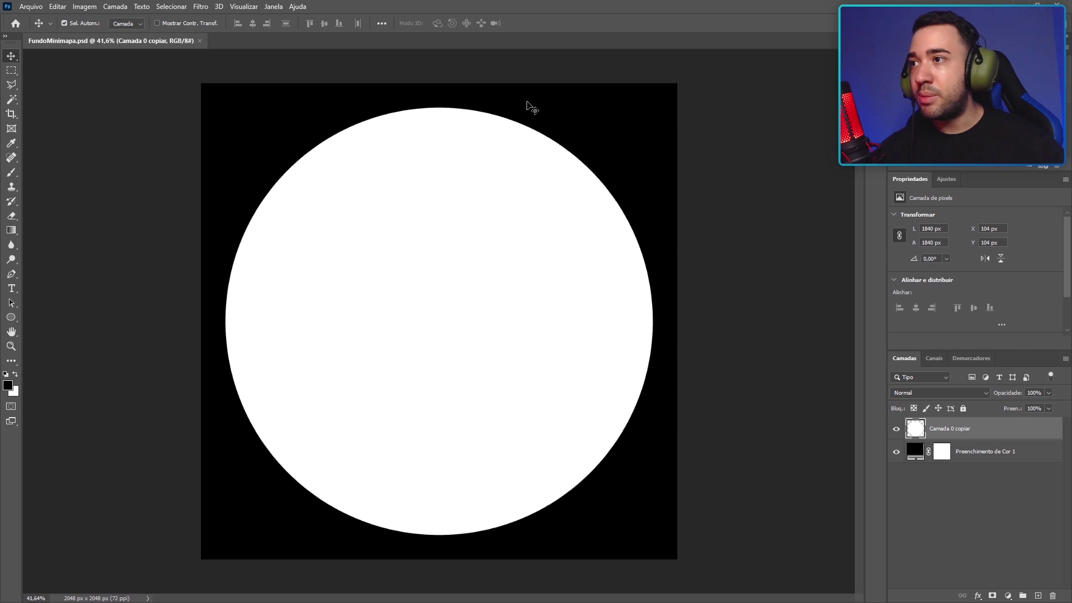
pyautogui.click(537, 233)
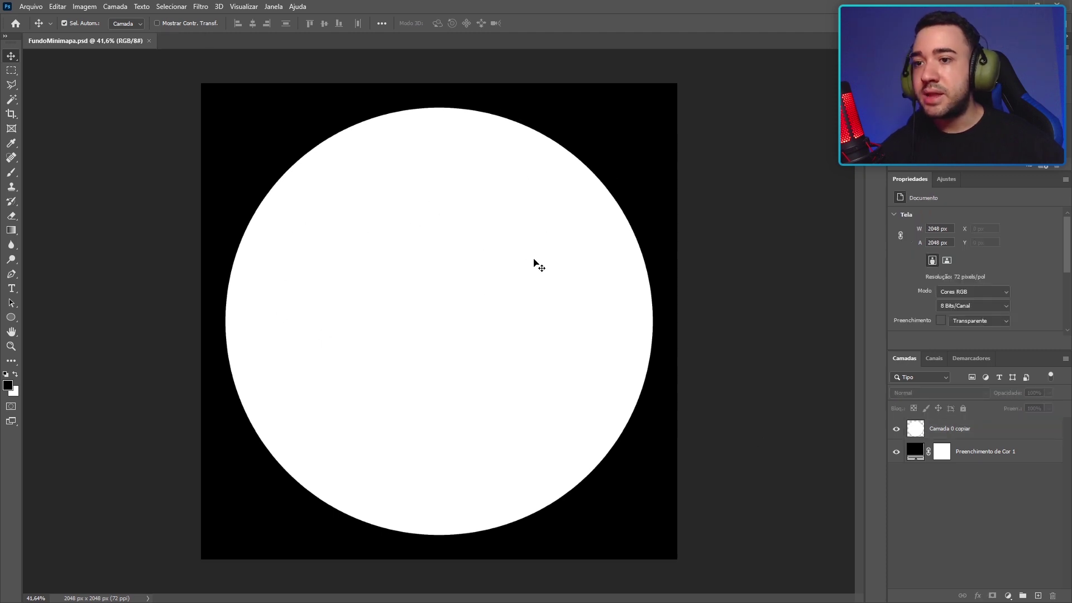
# Set the Camada 0 copiar circle layer to 100% opacity so it shows fully white.
pyautogui.click(992, 430)
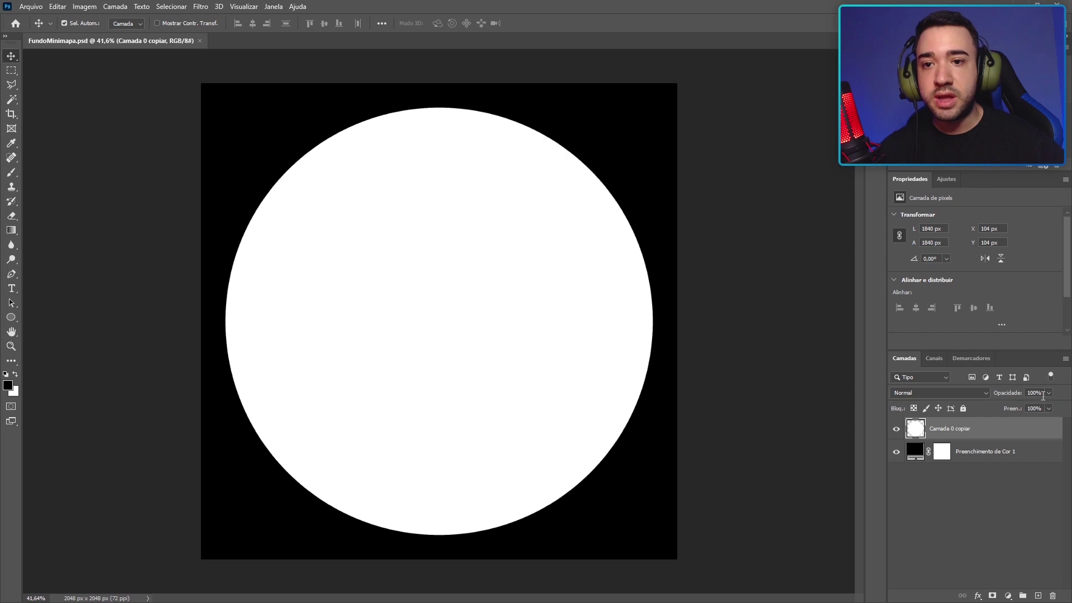
pyautogui.write('50')
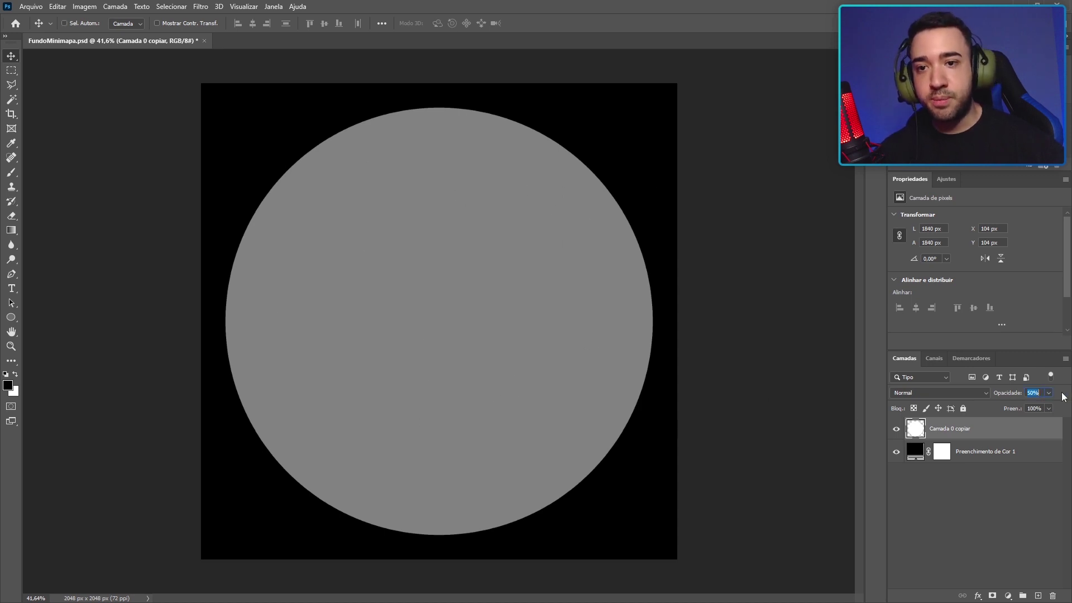
pyautogui.write('100')
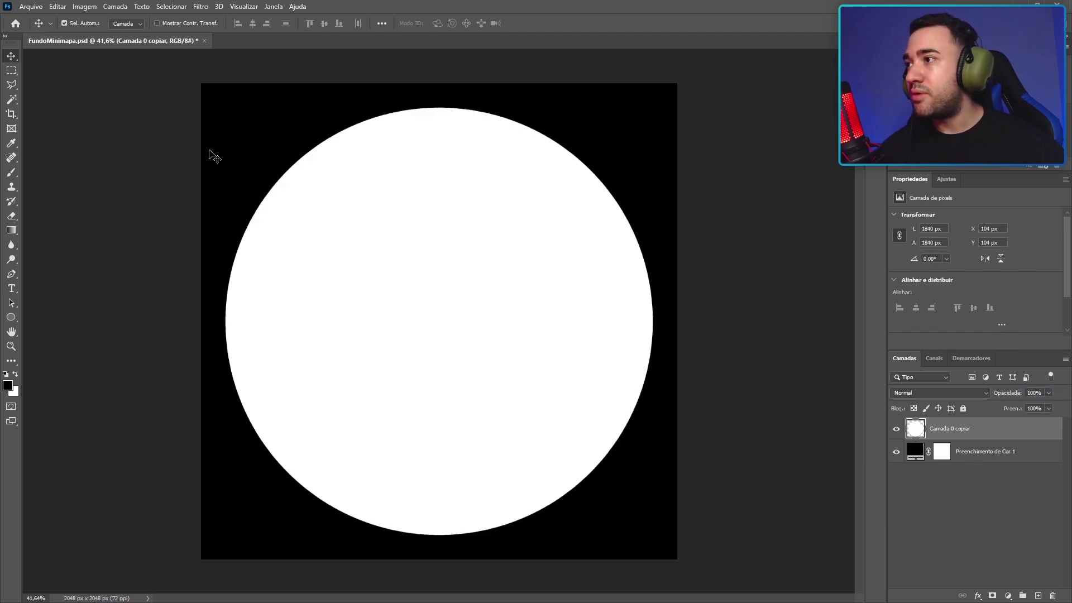
# Save the image to the desktop as T_FundoMinimapa in Targa format at 24 bits/pixel.
pyautogui.click(31, 7)
pyautogui.click(56, 137)
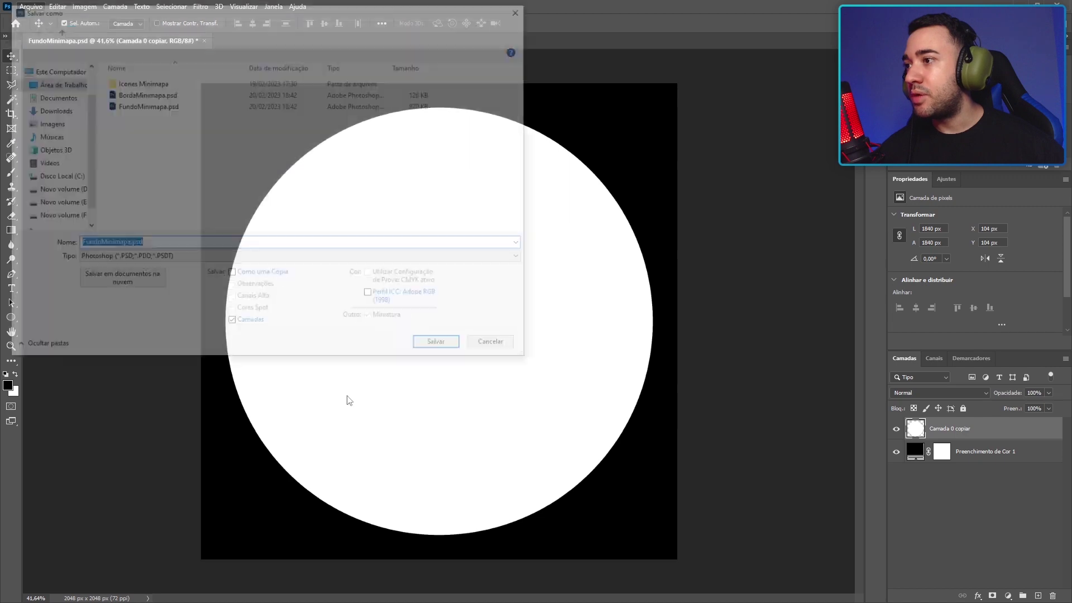
pyautogui.click(194, 258)
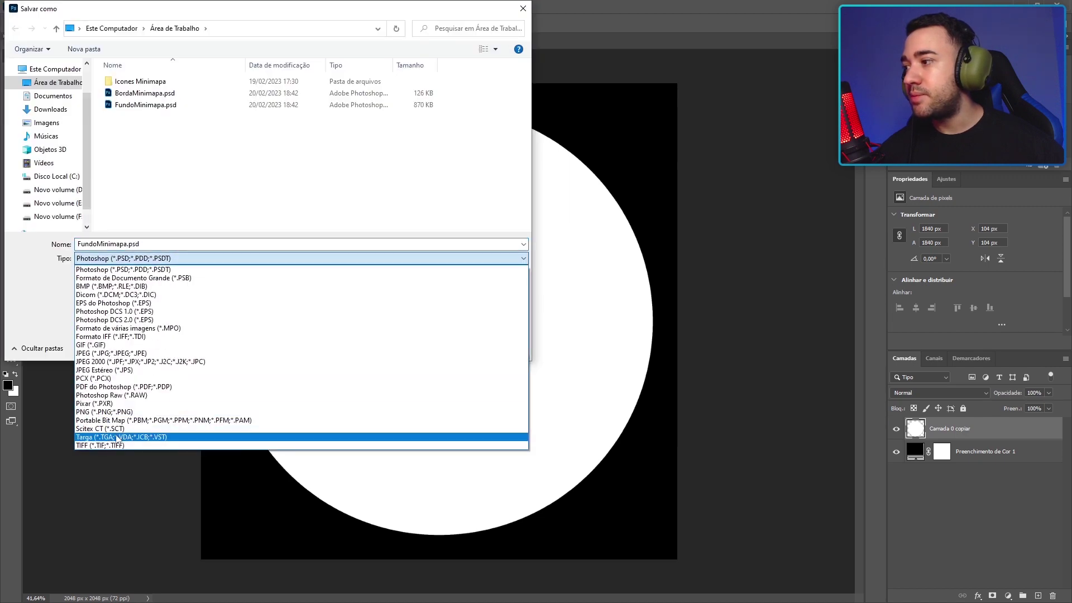
pyautogui.click(168, 439)
pyautogui.doubleClick(155, 244)
pyautogui.write('T_')
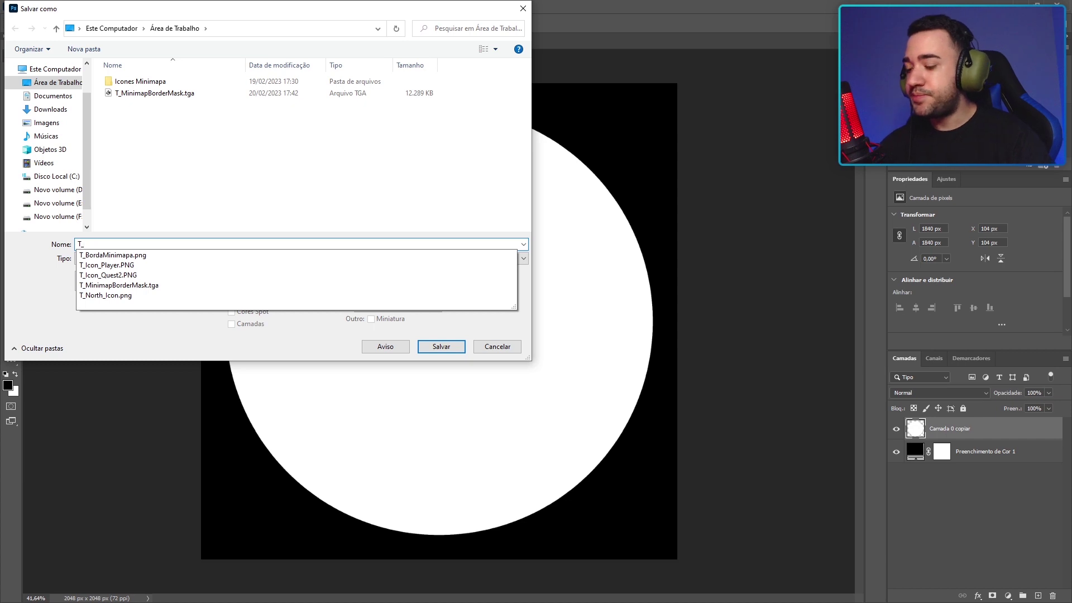
pyautogui.write('FundoMinimapa')
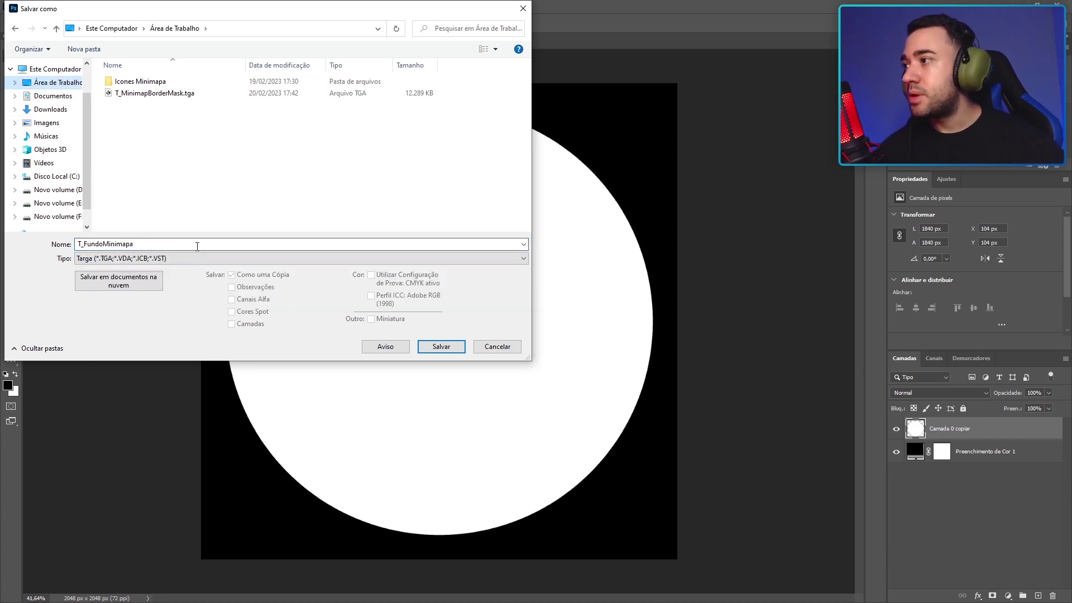
pyautogui.click(452, 345)
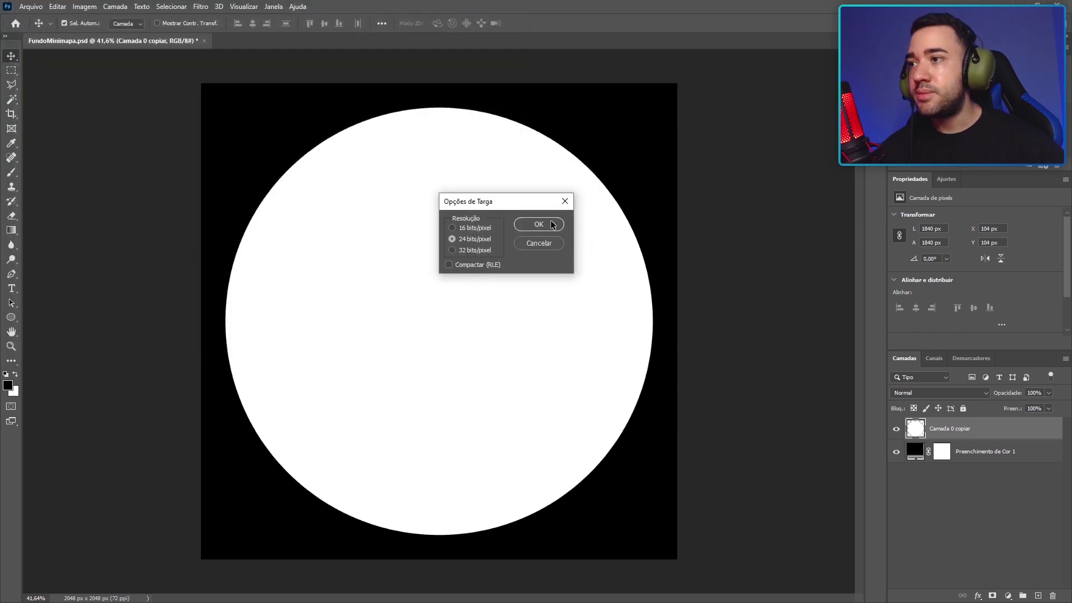
pyautogui.click(566, 196)
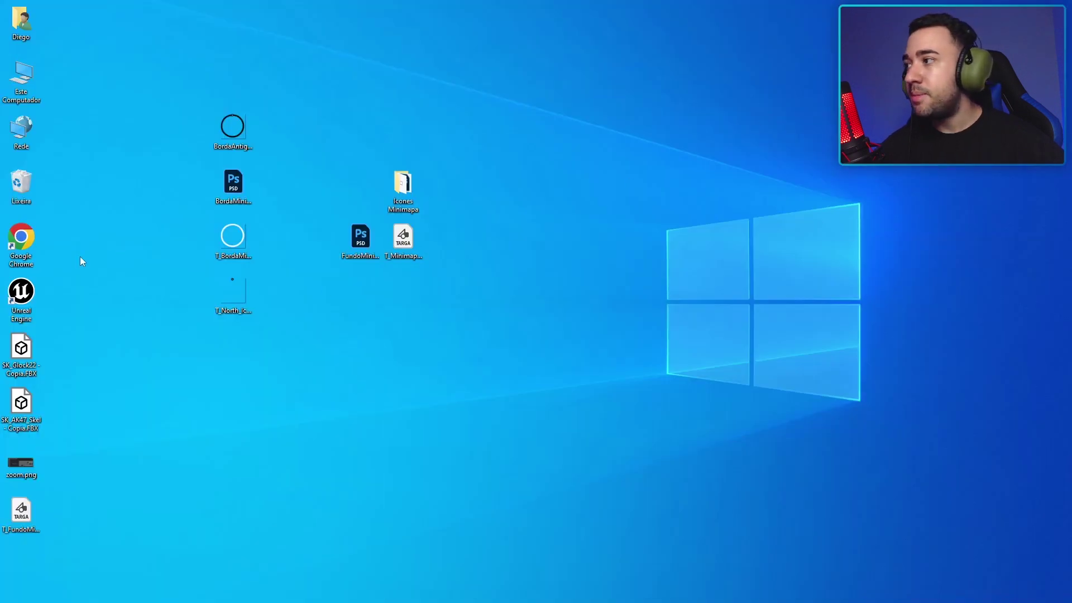
# Drag T_FundoMinimapa.tga from the desktop into the Blueprints/UMG/Map folder to import it.
pyautogui.moveTo(21, 511)
pyautogui.mouseDown()
pyautogui.moveTo(388, 414)
pyautogui.moveTo(456, 413)
pyautogui.mouseUp()
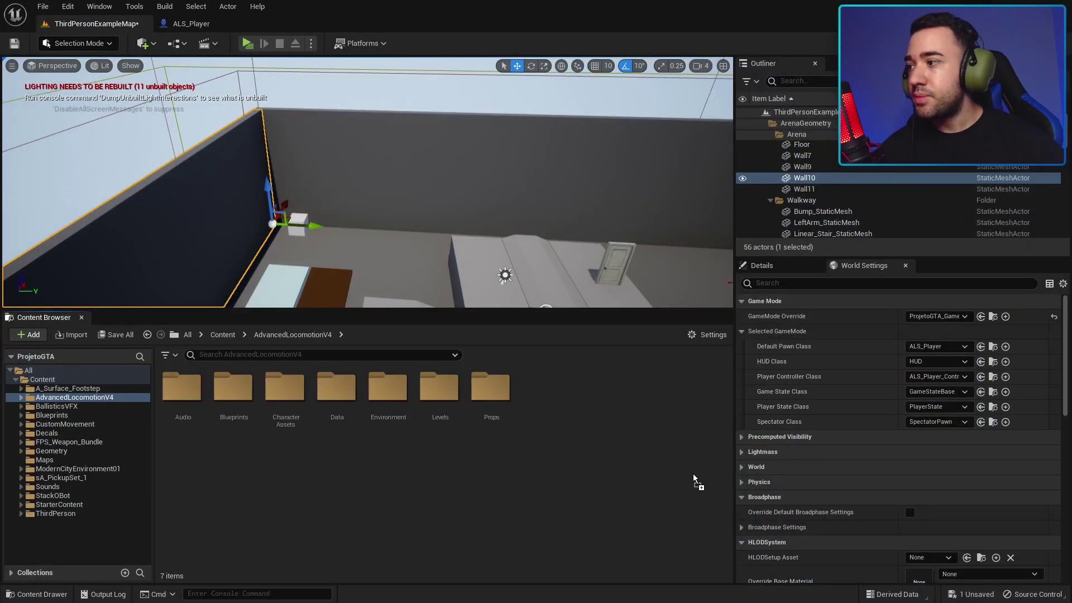
pyautogui.click(64, 417)
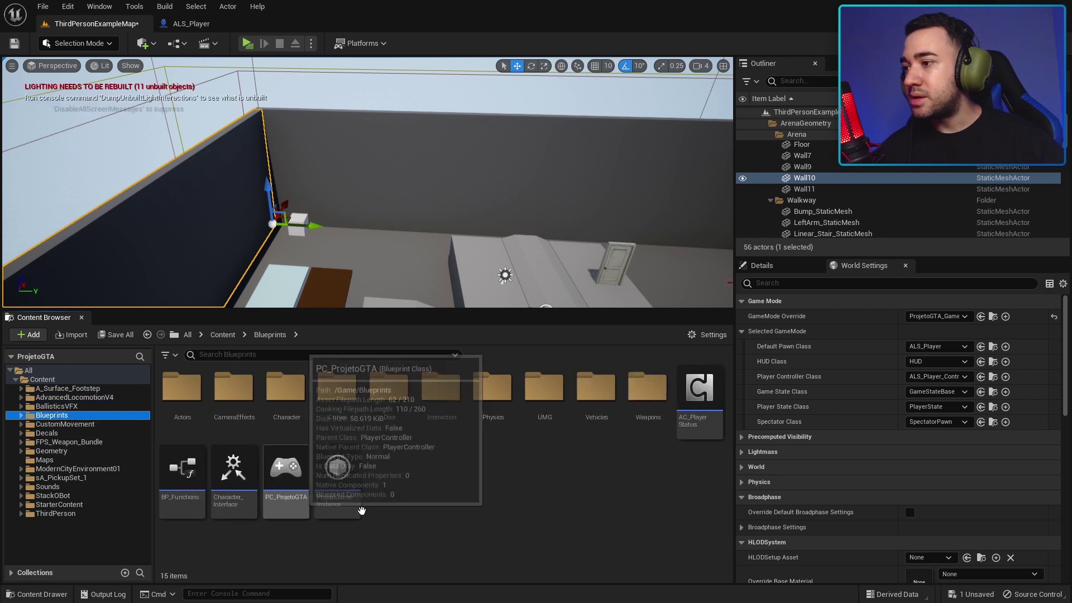
pyautogui.doubleClick(555, 420)
pyautogui.doubleClick(241, 401)
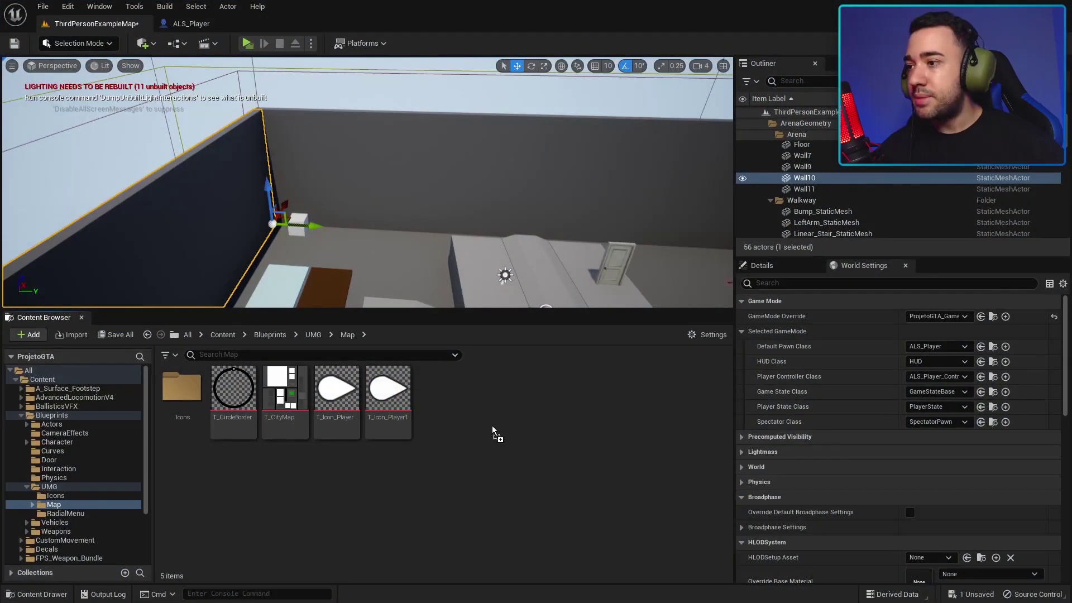
pyautogui.moveTo(493, 430); pyautogui.dragTo(494, 432)
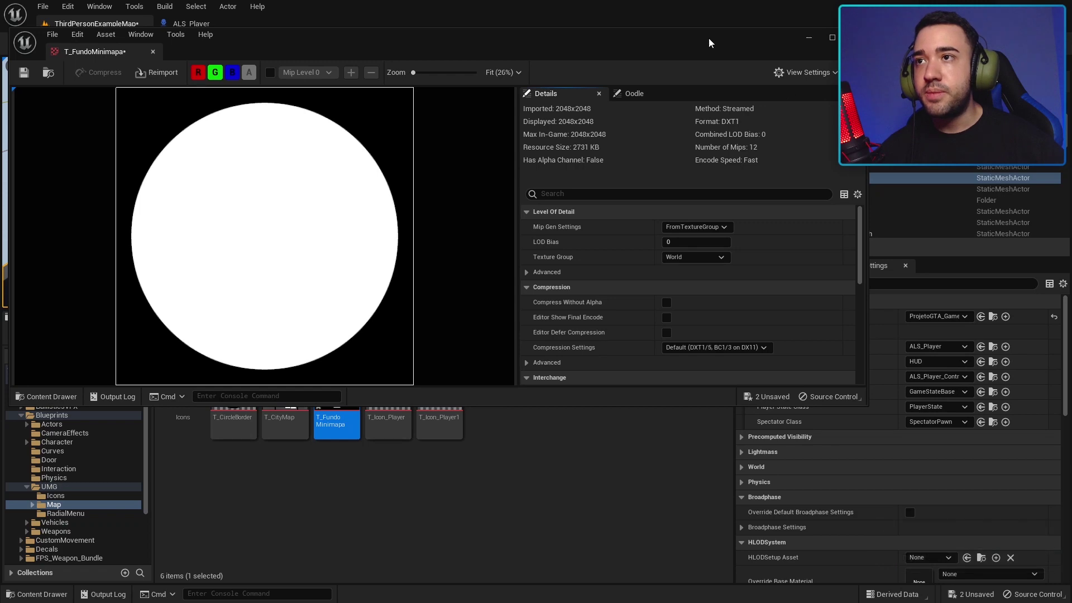
# Fit the texture editor on screen and set T_FundoMinimapa's Texture Group to UI.
pyautogui.moveTo(708, 38); pyautogui.dragTo(686, 116)
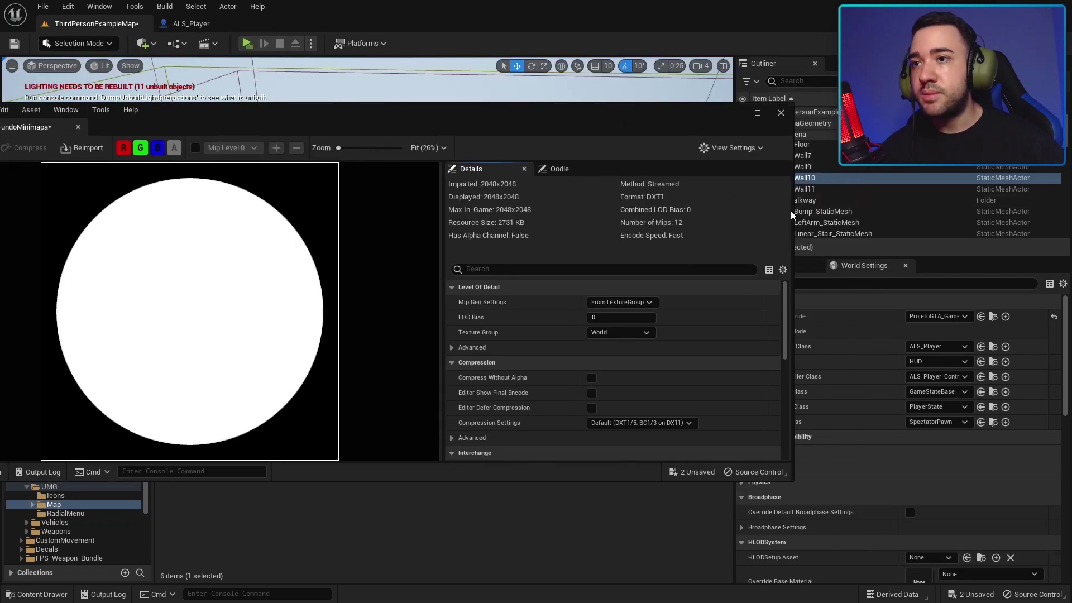
pyautogui.moveTo(791, 210); pyautogui.dragTo(522, 224)
pyautogui.moveTo(399, 108); pyautogui.dragTo(588, 105)
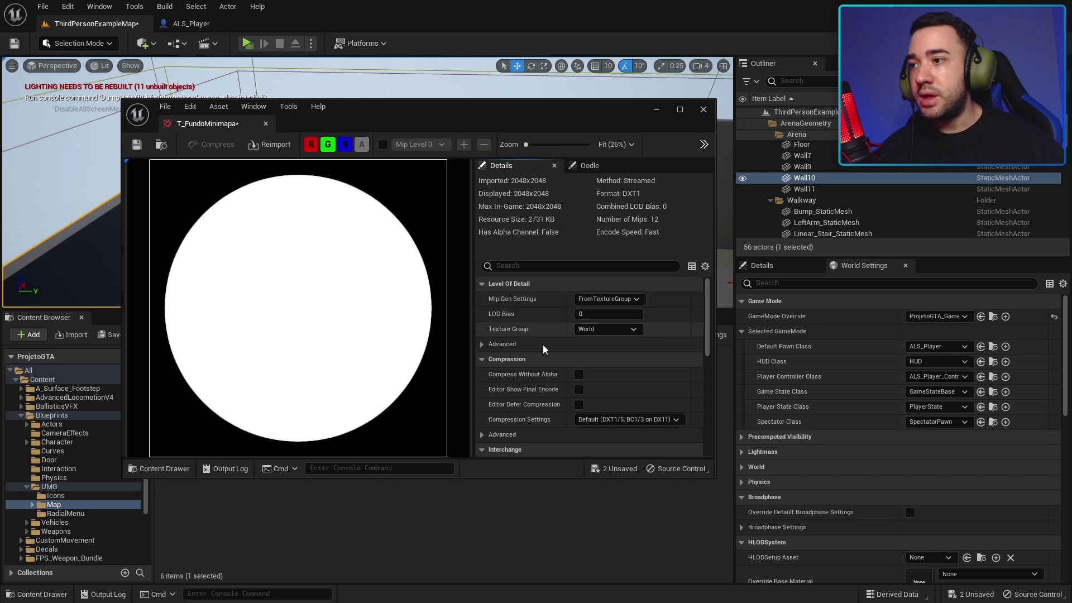
pyautogui.moveTo(658, 484); pyautogui.dragTo(659, 602)
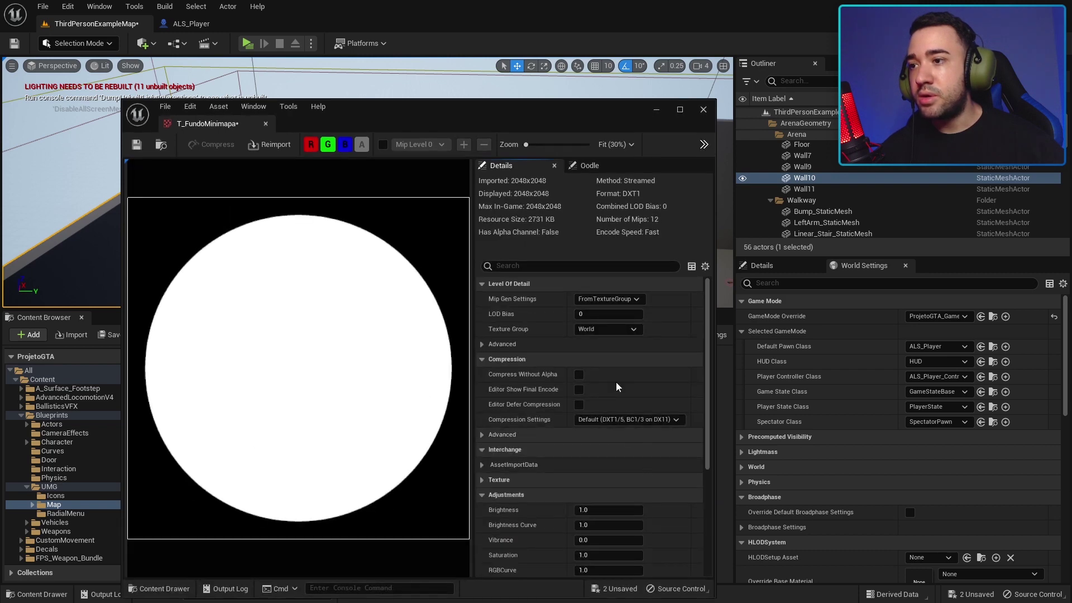
pyautogui.click(595, 331)
pyautogui.click(582, 523)
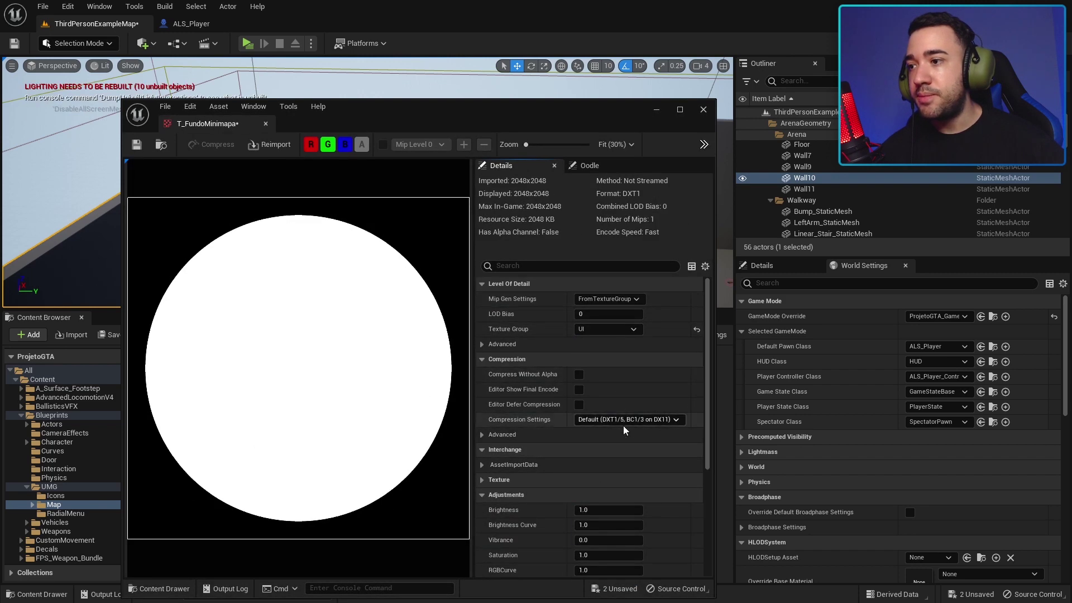
# Switch compression to UserInterface2D (RGBA), save the texture, and close the editor.
pyautogui.scroll(-2, 624, 425)
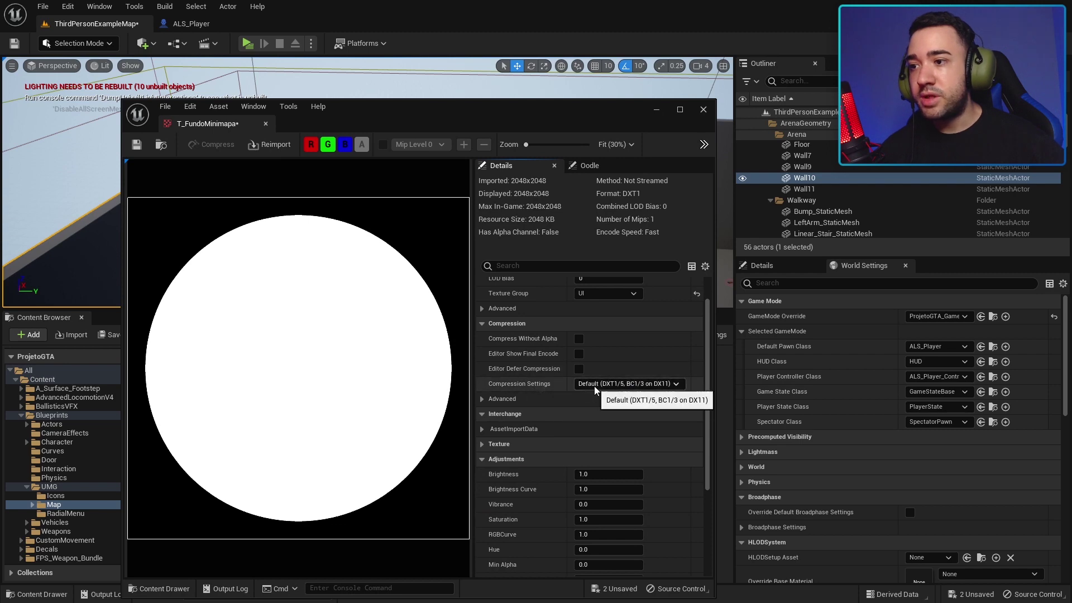
pyautogui.click(594, 385)
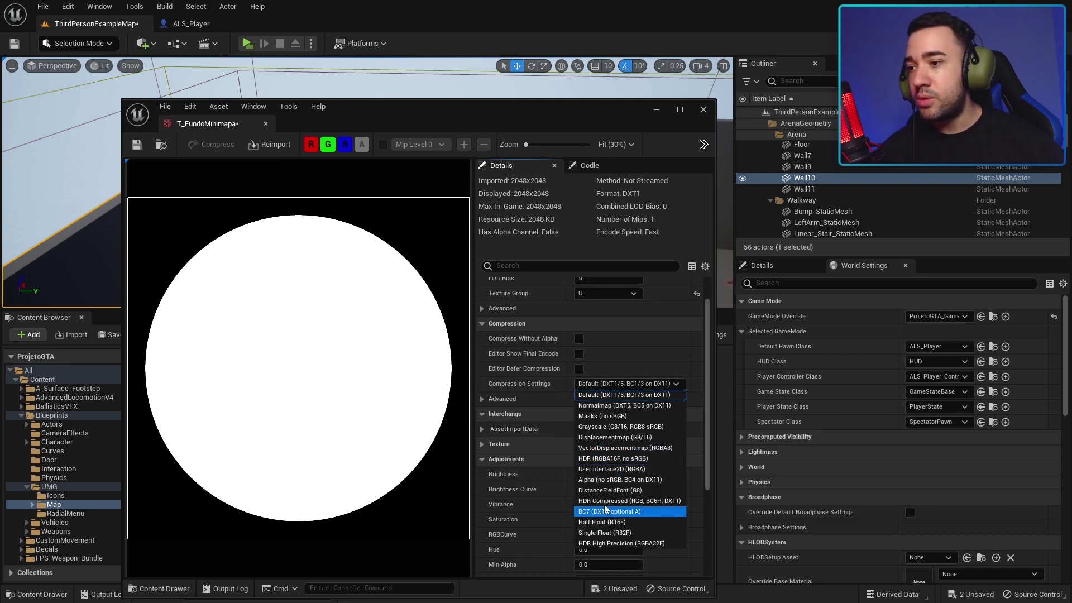
pyautogui.click(599, 470)
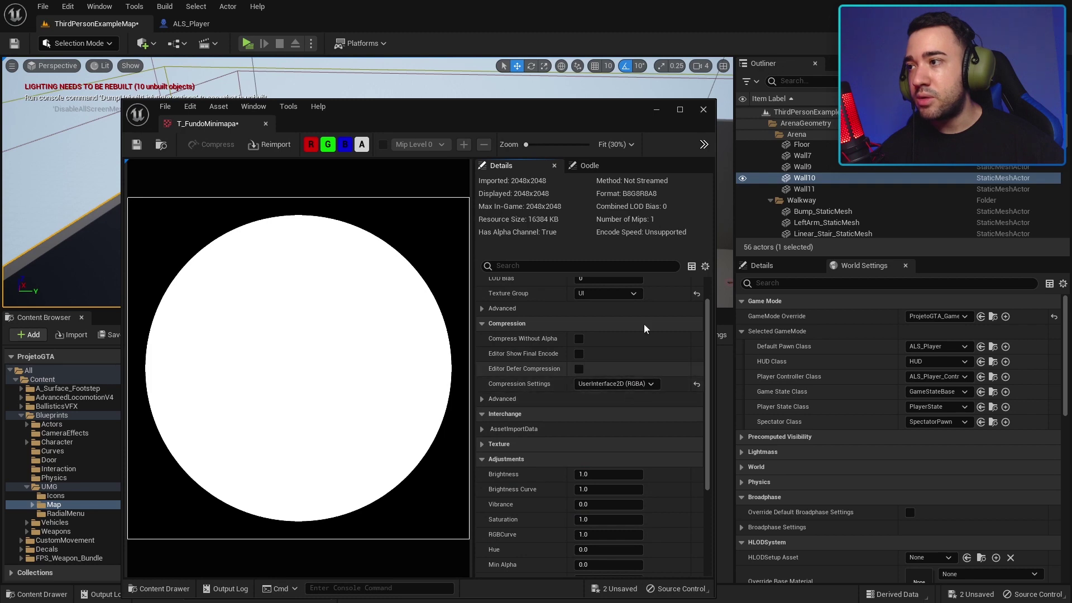
pyautogui.hotkey('ctrl', 's')
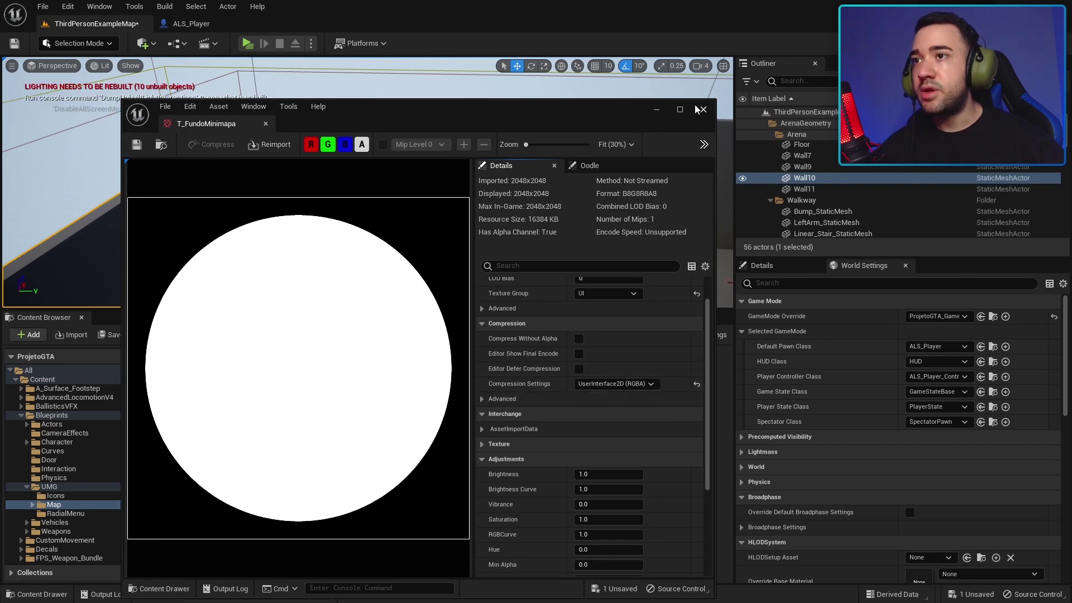
pyautogui.click(700, 109)
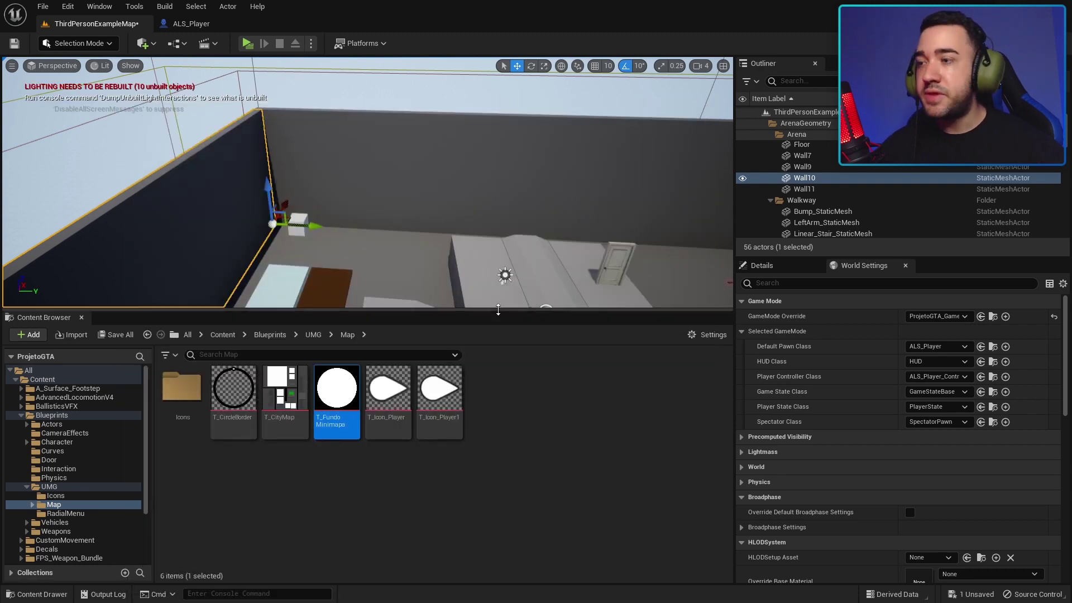
# Select Cube10 in the level and inspect its MapIcon minimap settings.
pyautogui.moveTo(473, 310); pyautogui.dragTo(473, 276)
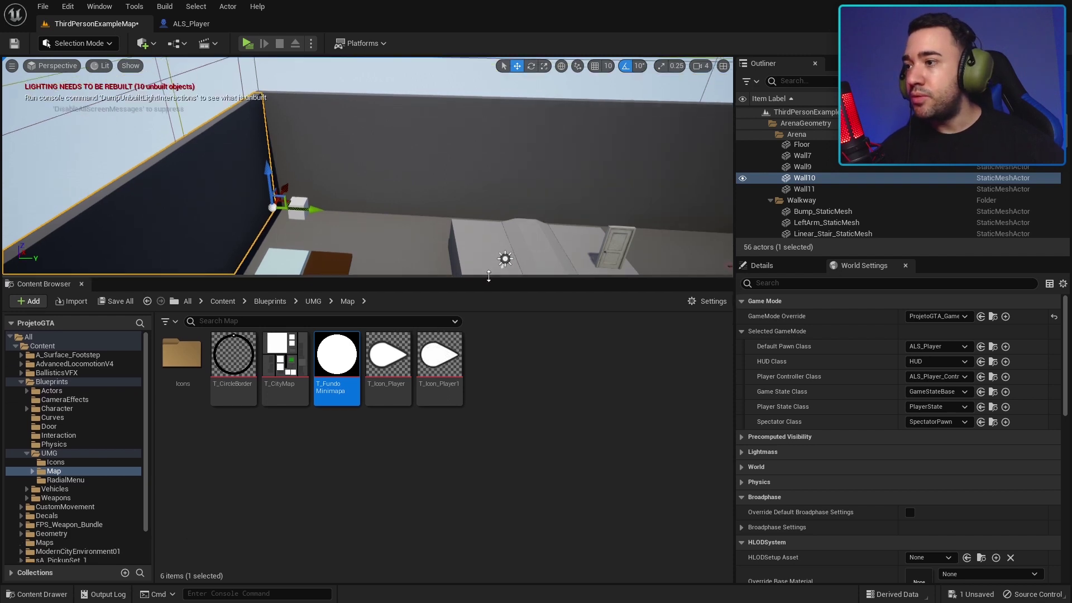
pyautogui.click(20, 382)
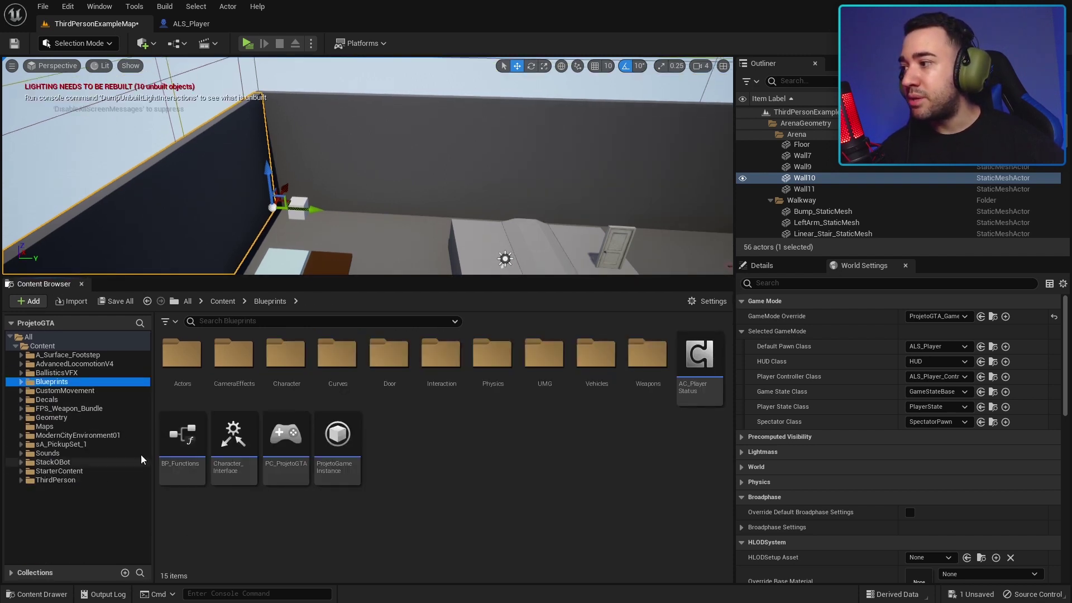
pyautogui.moveTo(415, 202); pyautogui.dragTo(391, 212, button='right')
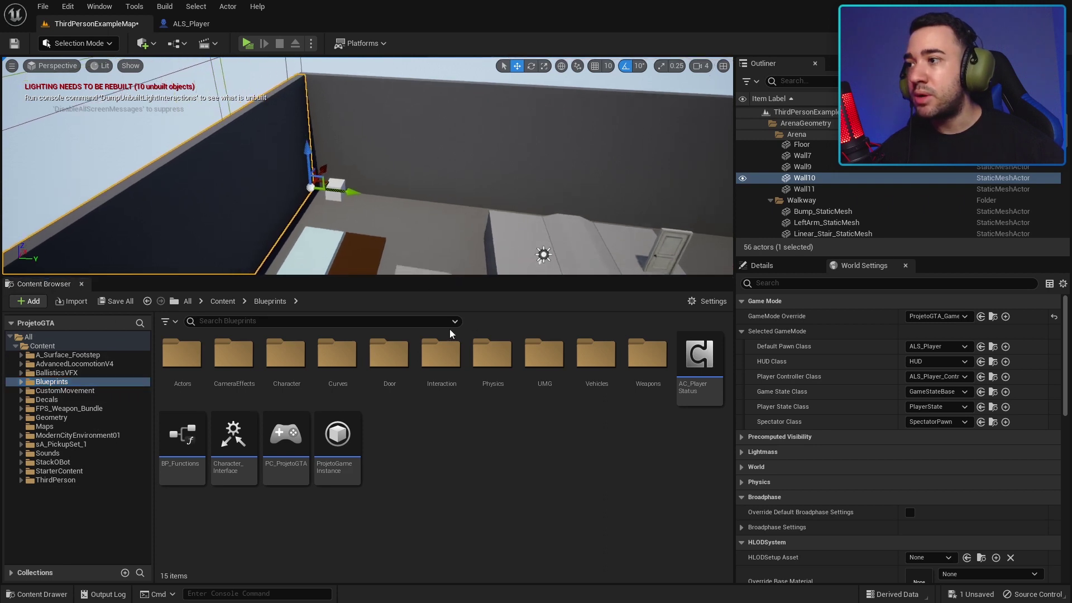
pyautogui.moveTo(430, 279); pyautogui.dragTo(430, 388)
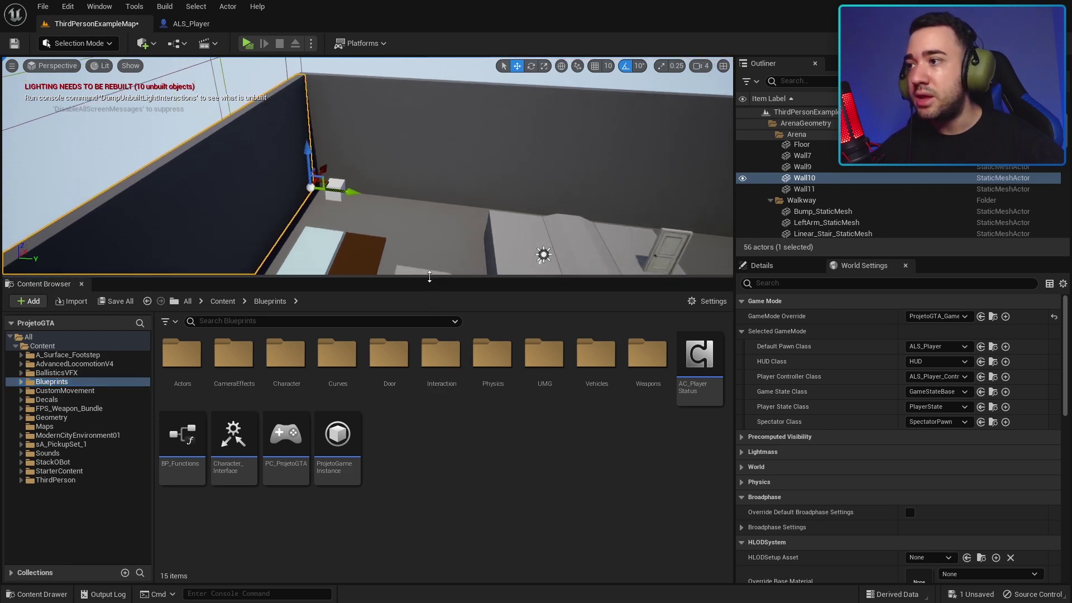
pyautogui.scroll(3, 377, 257)
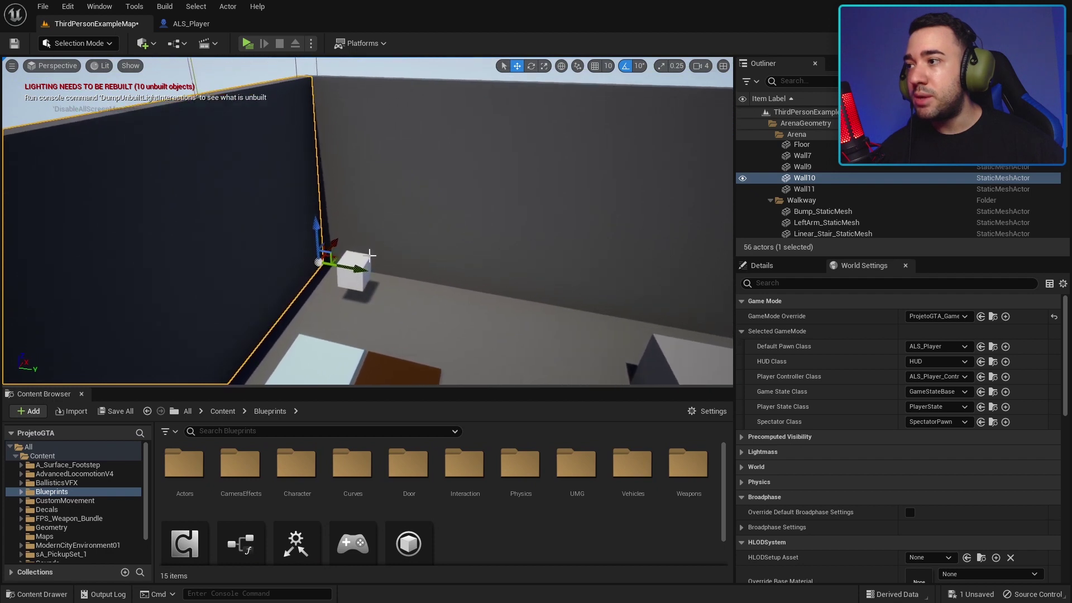
pyautogui.click(358, 268)
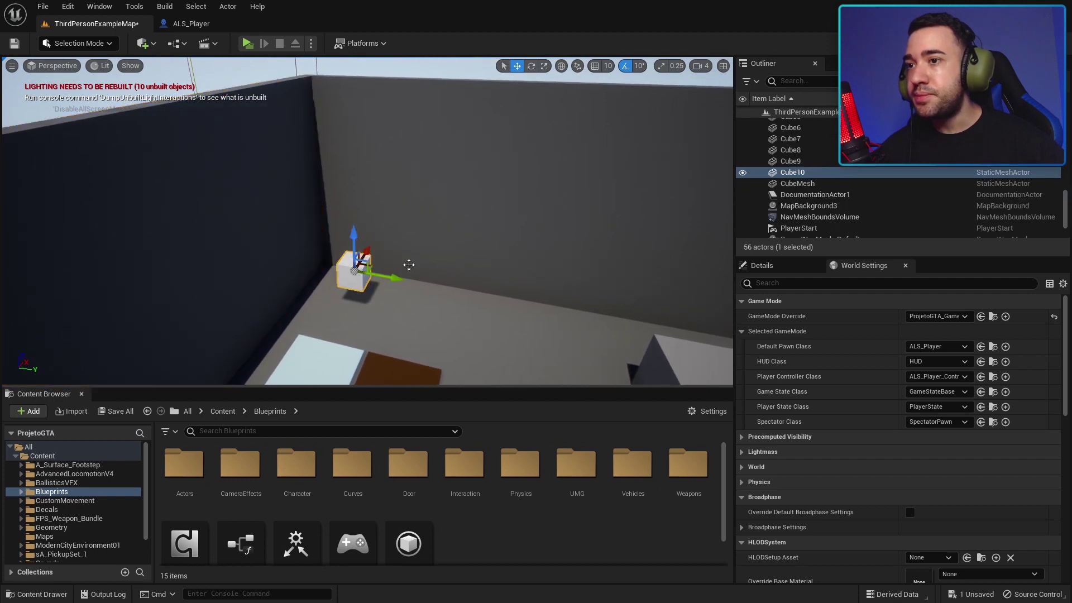
pyautogui.click(762, 265)
pyautogui.click(803, 328)
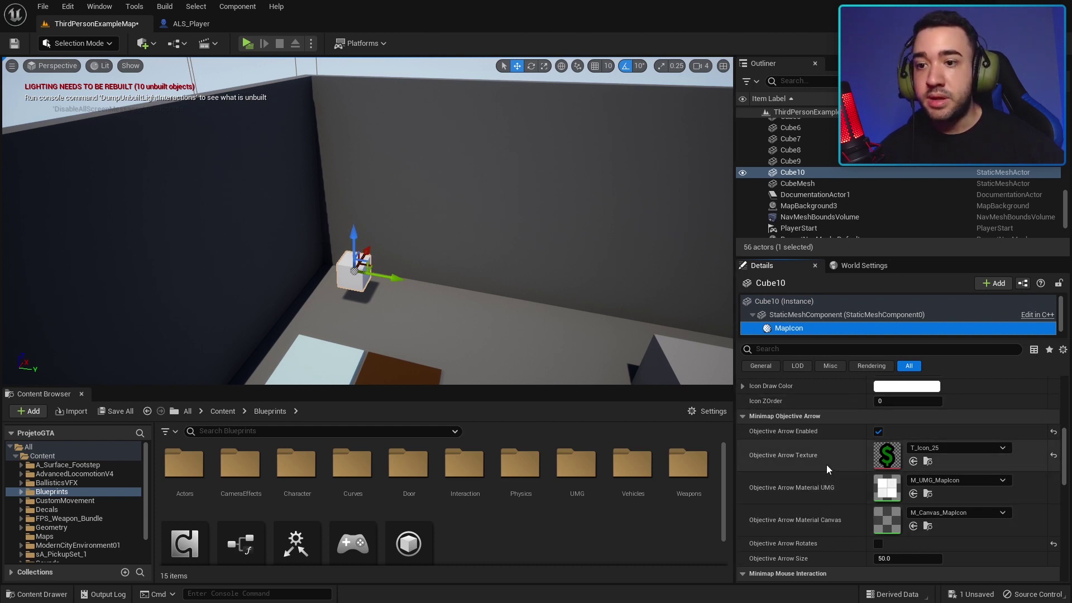
# Browse to the minimap plugin's Materials > Background folder and open M_UMG_CircleMask.
pyautogui.click(930, 495)
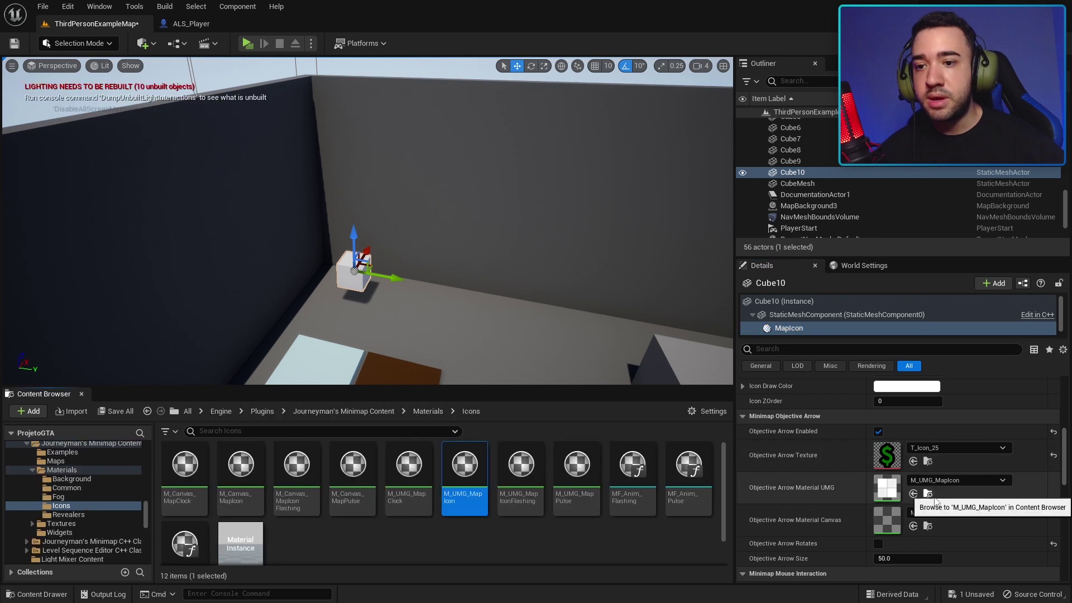
pyautogui.scroll(-1, 925, 501)
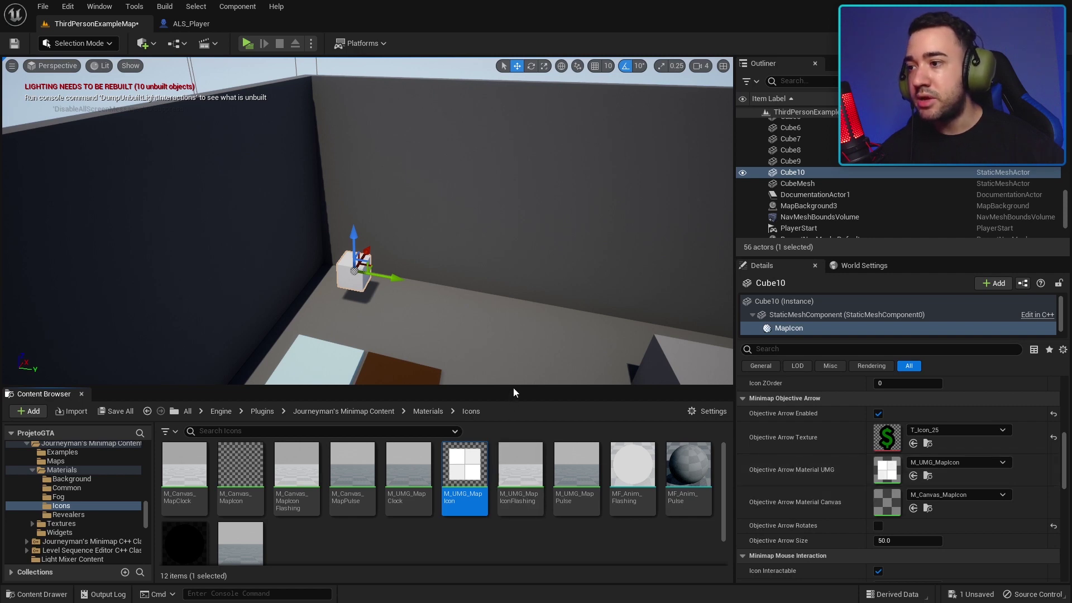
pyautogui.moveTo(514, 387); pyautogui.dragTo(503, 249)
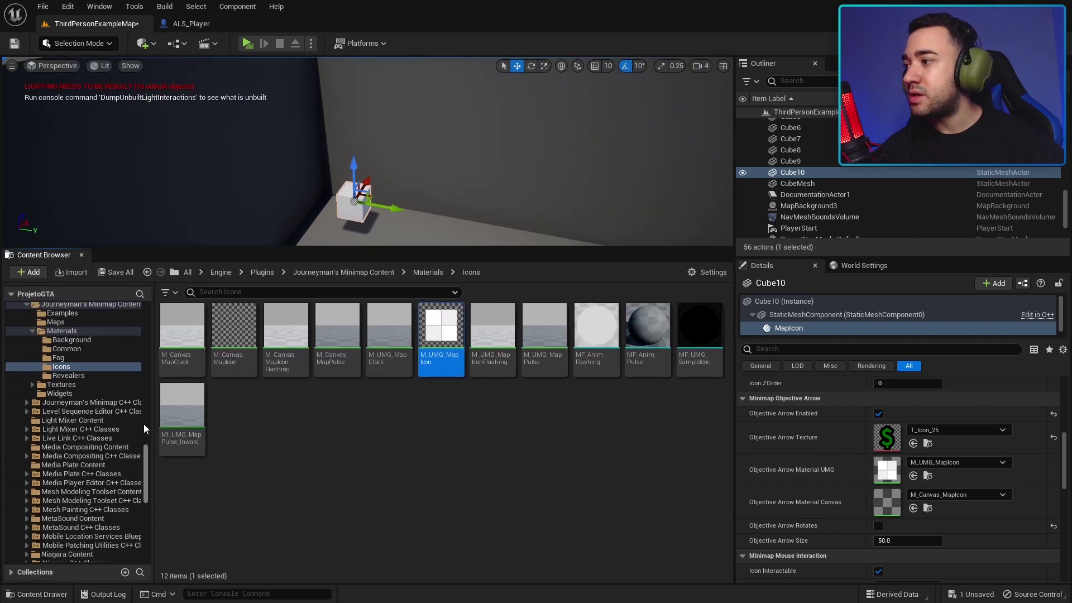
pyautogui.scroll(1, 102, 390)
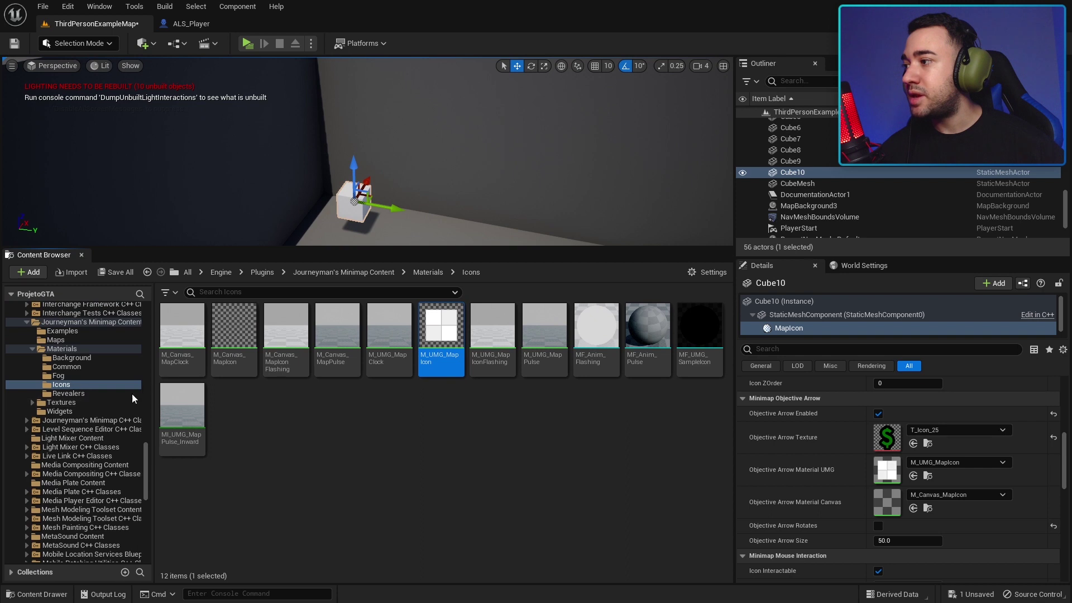
pyautogui.click(72, 350)
pyautogui.scroll(2, 105, 388)
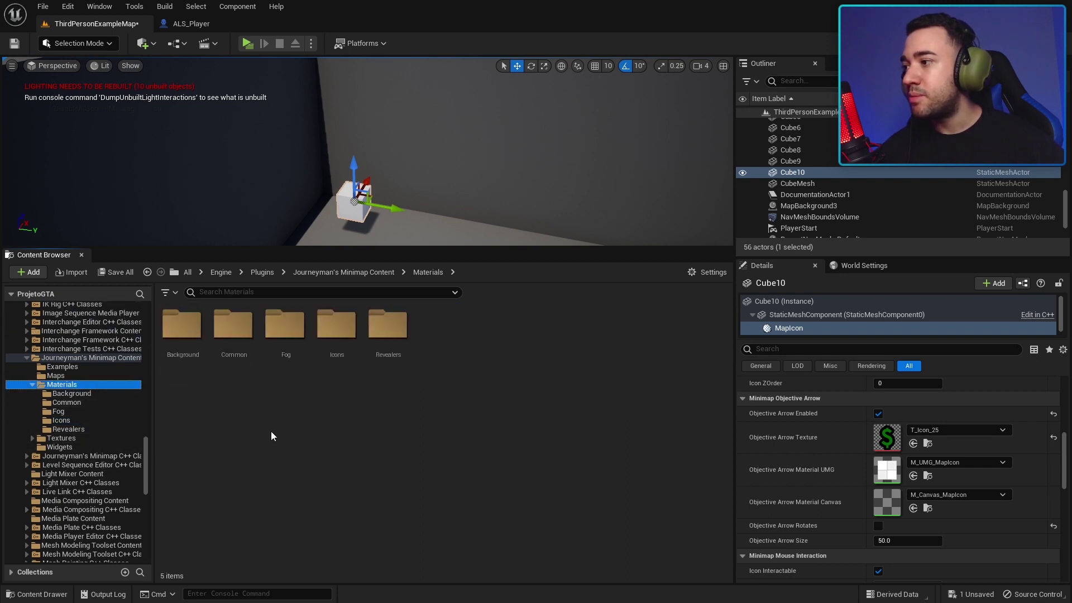
pyautogui.doubleClick(182, 329)
pyautogui.click(438, 341)
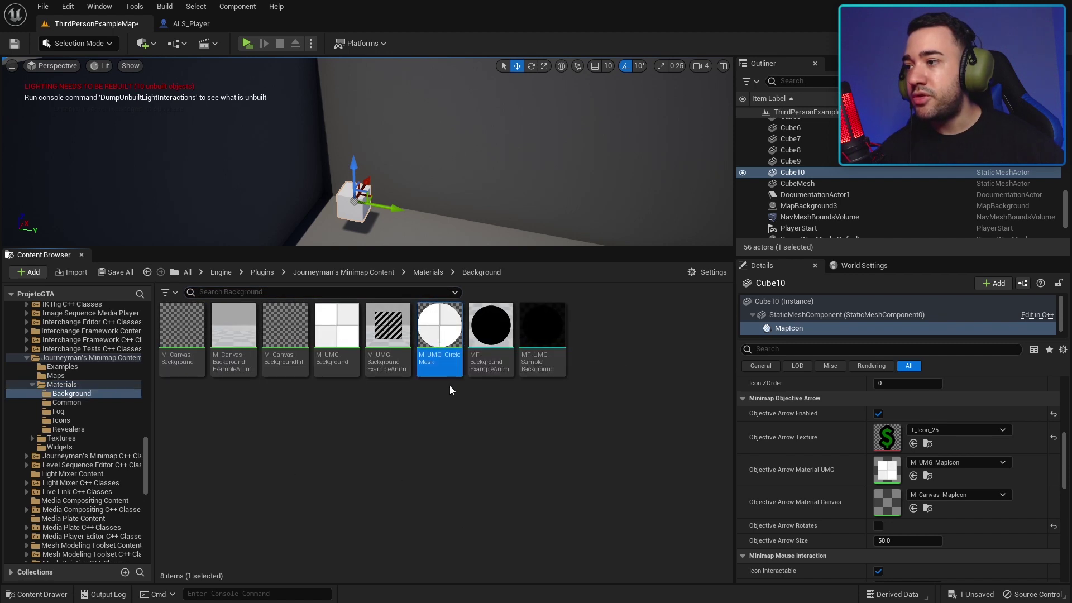
pyautogui.doubleClick(444, 368)
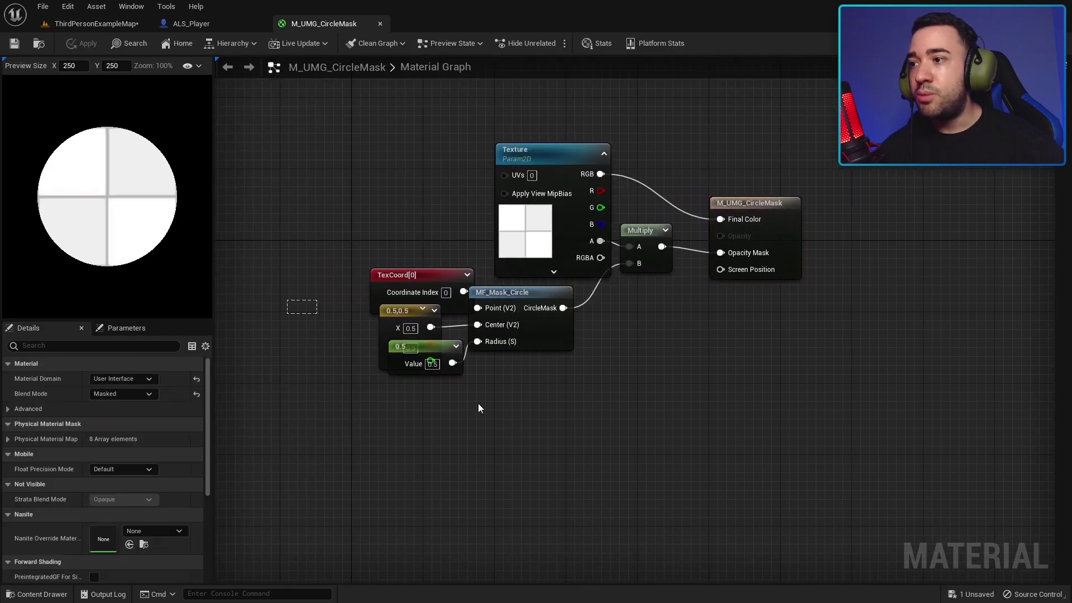
# Shift the Texture, MF_Mask_Circle and constant nodes further left in the graph.
pyautogui.moveTo(290, 299); pyautogui.dragTo(478, 403)
pyautogui.moveTo(536, 337); pyautogui.dragTo(572, 381)
pyautogui.moveTo(522, 249); pyautogui.dragTo(450, 250)
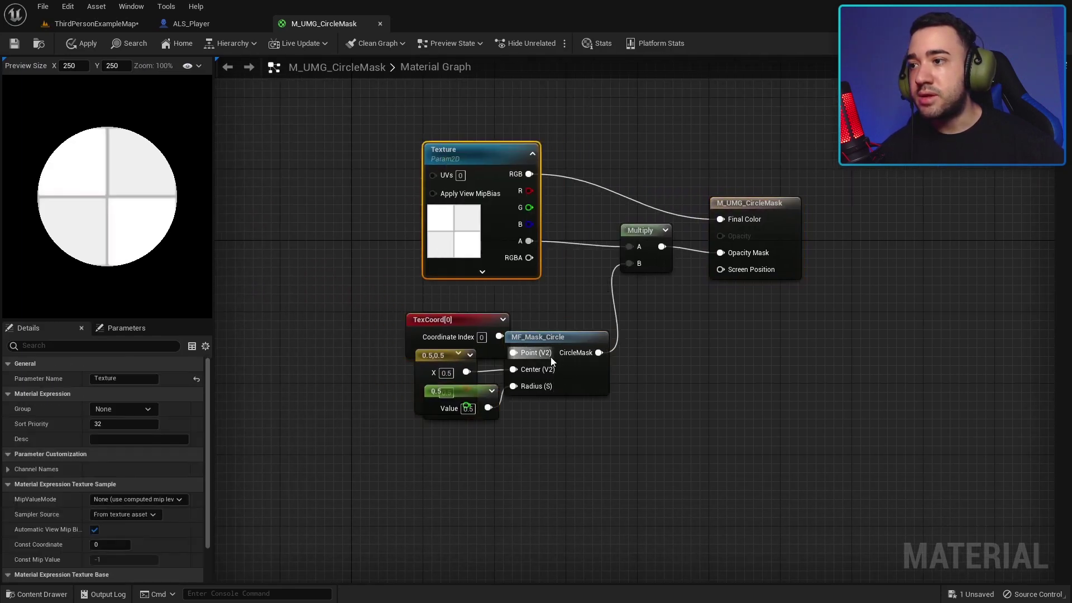
pyautogui.moveTo(542, 336); pyautogui.dragTo(578, 346)
pyautogui.moveTo(555, 311); pyautogui.dragTo(640, 430)
pyautogui.moveTo(600, 354); pyautogui.dragTo(600, 345)
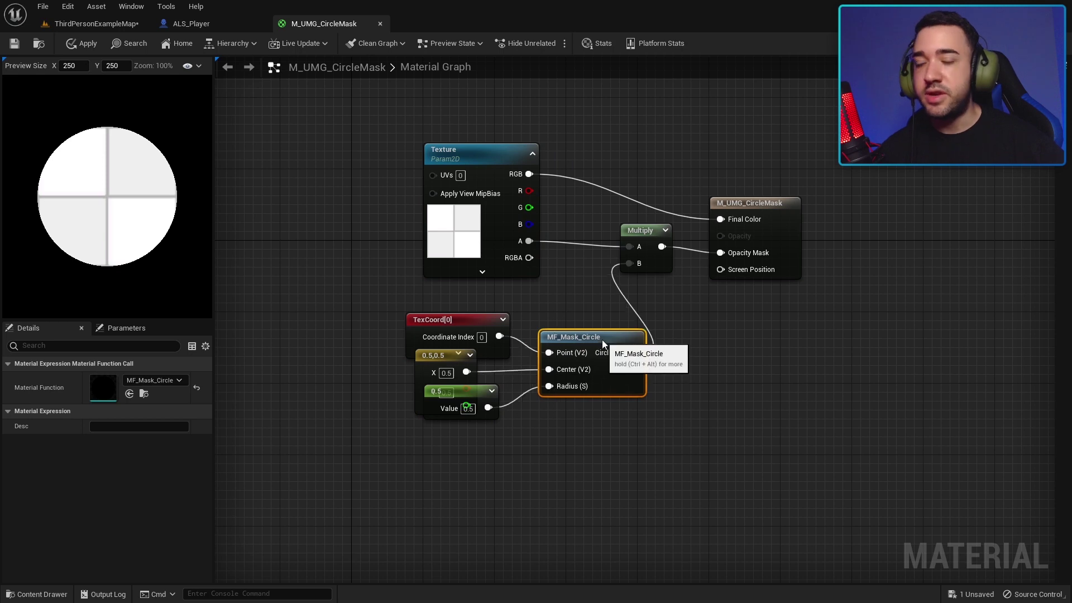
pyautogui.click(380, 424)
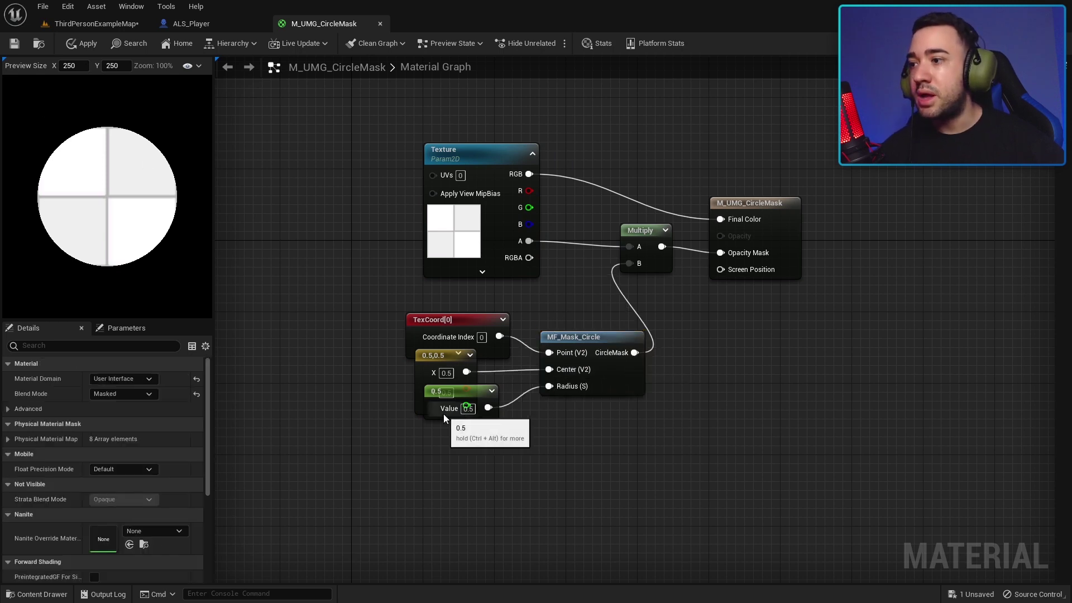
pyautogui.moveTo(444, 419); pyautogui.dragTo(436, 466)
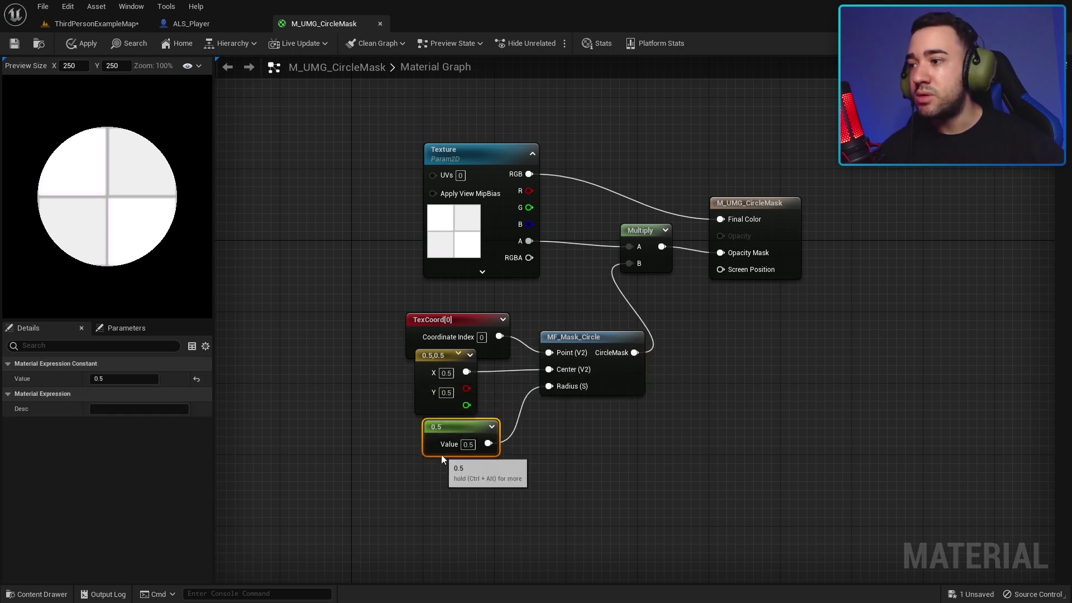
pyautogui.moveTo(402, 403); pyautogui.dragTo(436, 451)
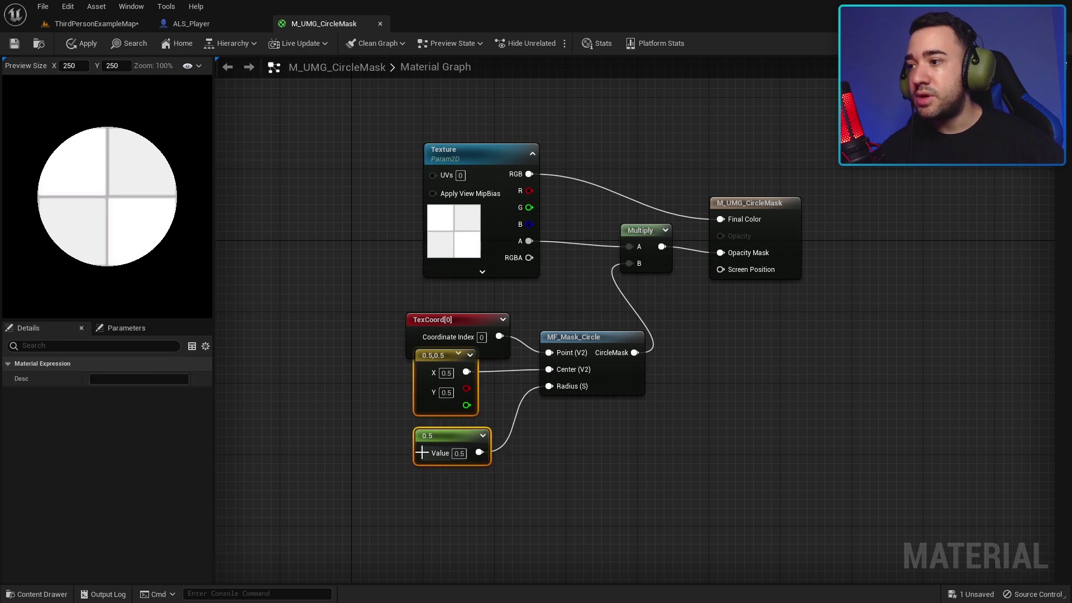
pyautogui.moveTo(420, 277); pyautogui.dragTo(593, 441)
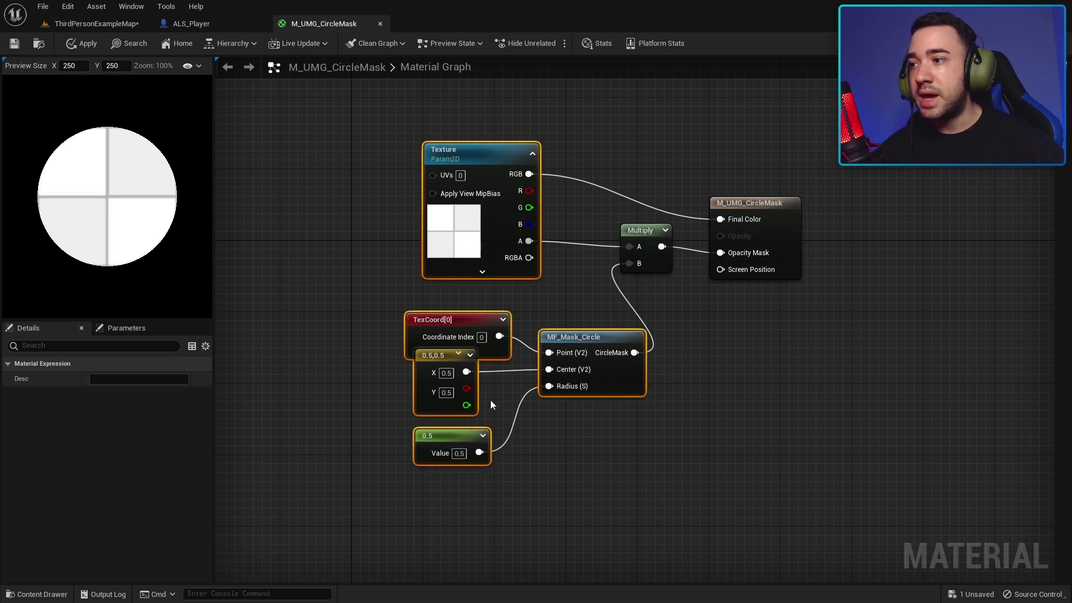
pyautogui.moveTo(633, 385); pyautogui.dragTo(464, 394)
pyautogui.click(696, 372)
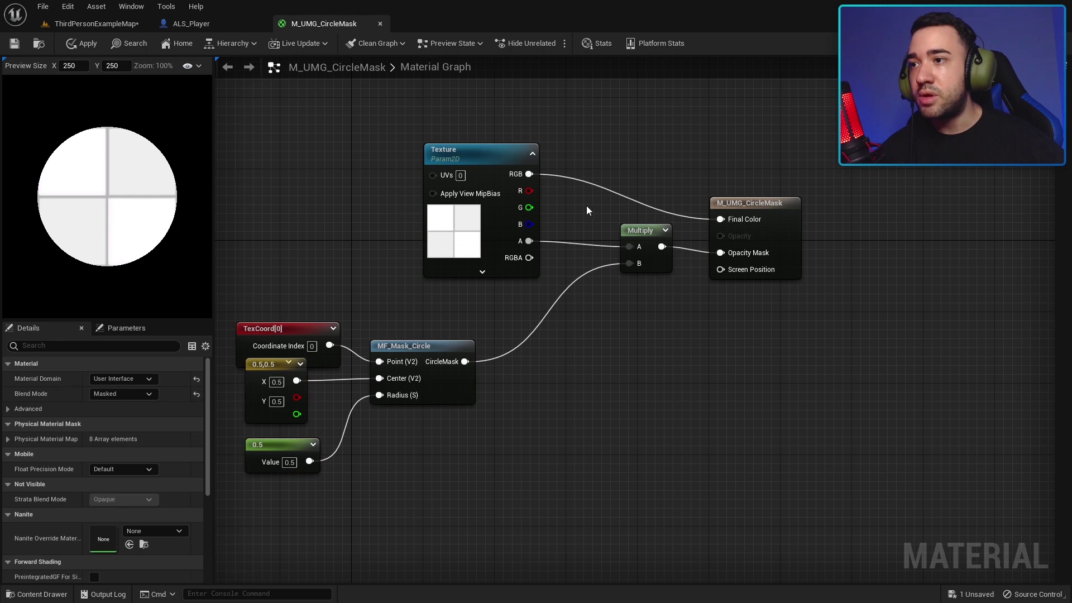
pyautogui.moveTo(555, 424); pyautogui.dragTo(632, 402, button='right')
pyautogui.moveTo(281, 266); pyautogui.dragTo(553, 470)
pyautogui.moveTo(540, 376); pyautogui.dragTo(406, 384)
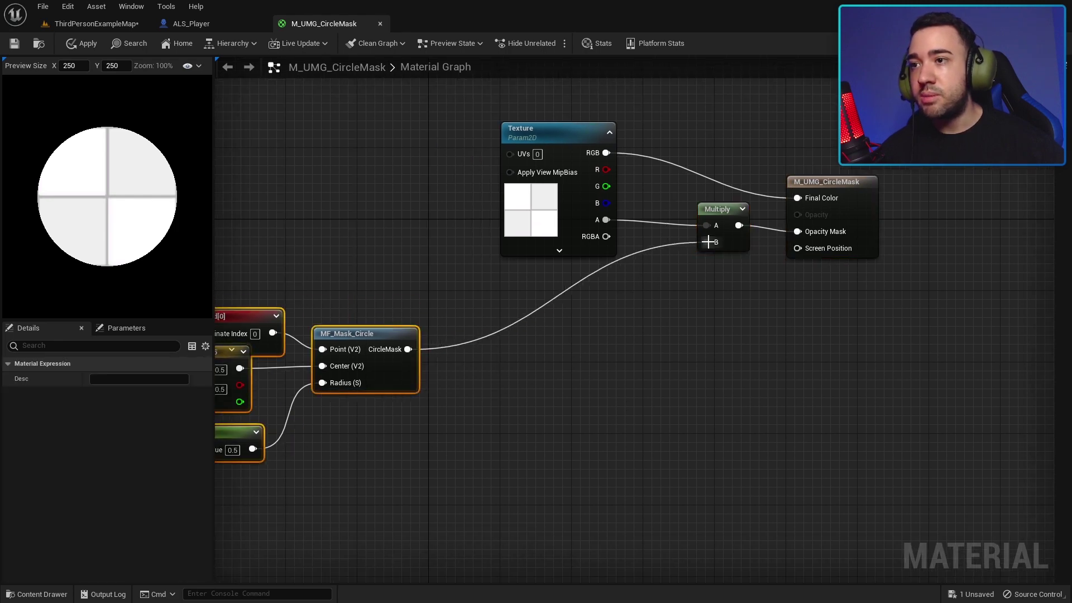
# Break Multiply's links to the texture alpha and Opacity Mask, move it aside, then return to the map.
pyautogui.keyDown('alt'); pyautogui.click(712, 224); pyautogui.keyUp('alt')
pyautogui.keyDown('alt'); pyautogui.click(737, 226); pyautogui.keyUp('alt')
pyautogui.moveTo(728, 222); pyautogui.dragTo(502, 329)
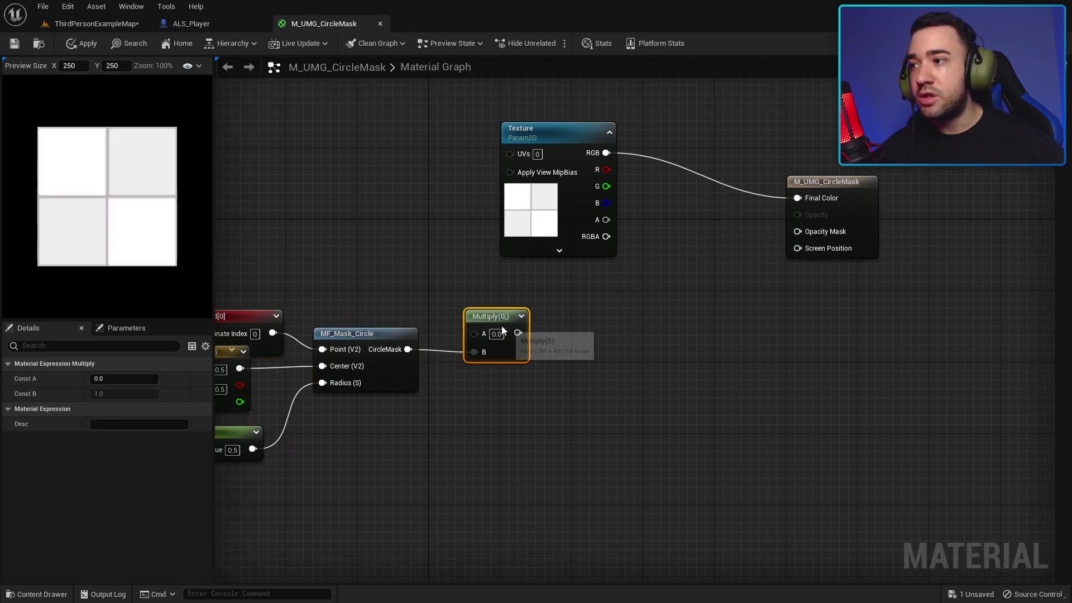
pyautogui.moveTo(501, 330); pyautogui.dragTo(671, 294, button='right')
pyautogui.moveTo(294, 273); pyautogui.dragTo(676, 370)
pyautogui.moveTo(637, 282); pyautogui.dragTo(467, 202)
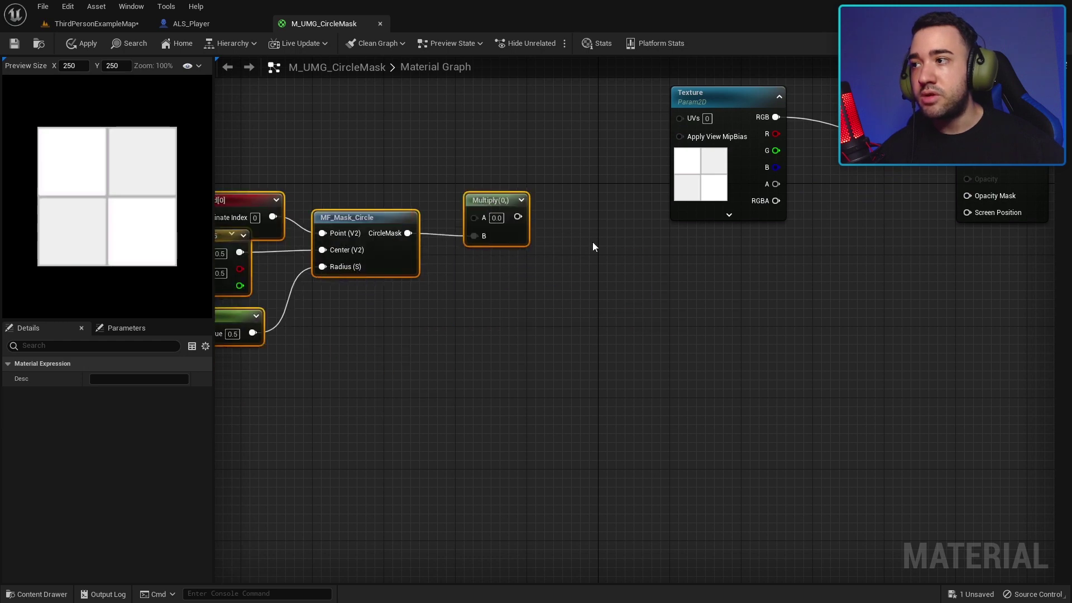
pyautogui.moveTo(593, 246); pyautogui.dragTo(416, 326, button='right')
pyautogui.click(416, 326)
pyautogui.moveTo(430, 226); pyautogui.dragTo(445, 262)
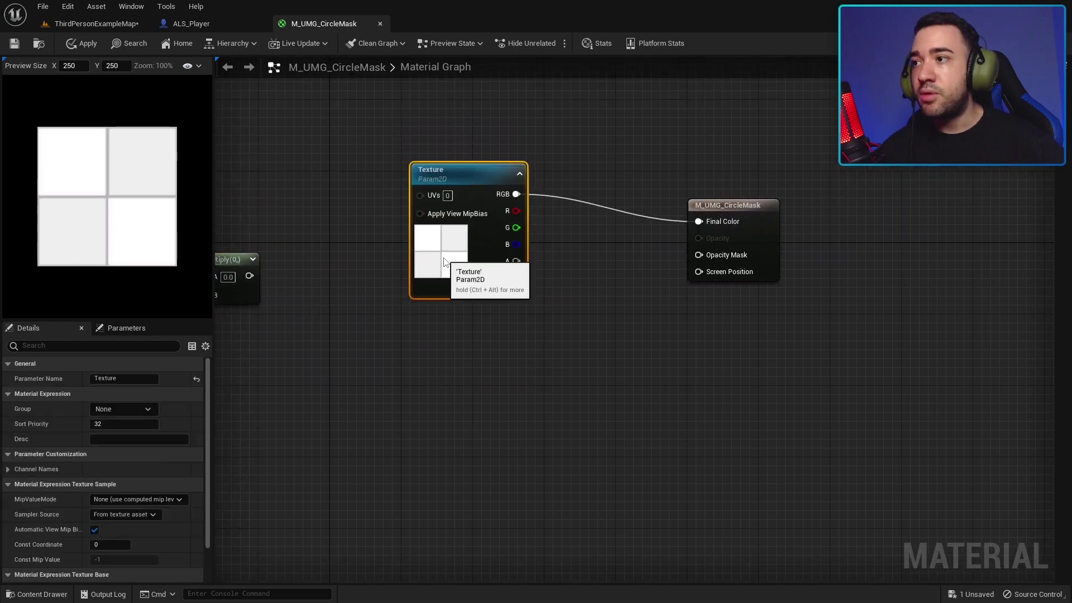
pyautogui.moveTo(314, 302); pyautogui.dragTo(616, 270, button='right')
pyautogui.moveTo(237, 168); pyautogui.dragTo(636, 403)
pyautogui.moveTo(636, 403); pyautogui.dragTo(433, 374, button='right')
pyautogui.click(92, 25)
# Drag T_FundoMinimapa from Blueprints/UMG/Map into the material graph as a Texture Sample.
pyautogui.scroll(3, 119, 419)
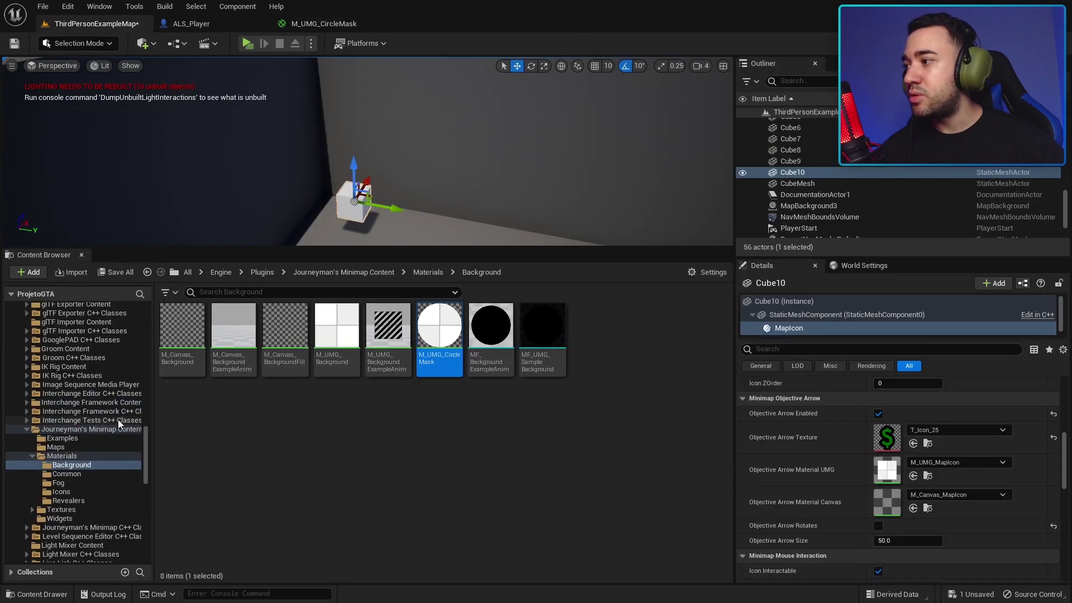
pyautogui.moveTo(145, 428); pyautogui.dragTo(161, 312)
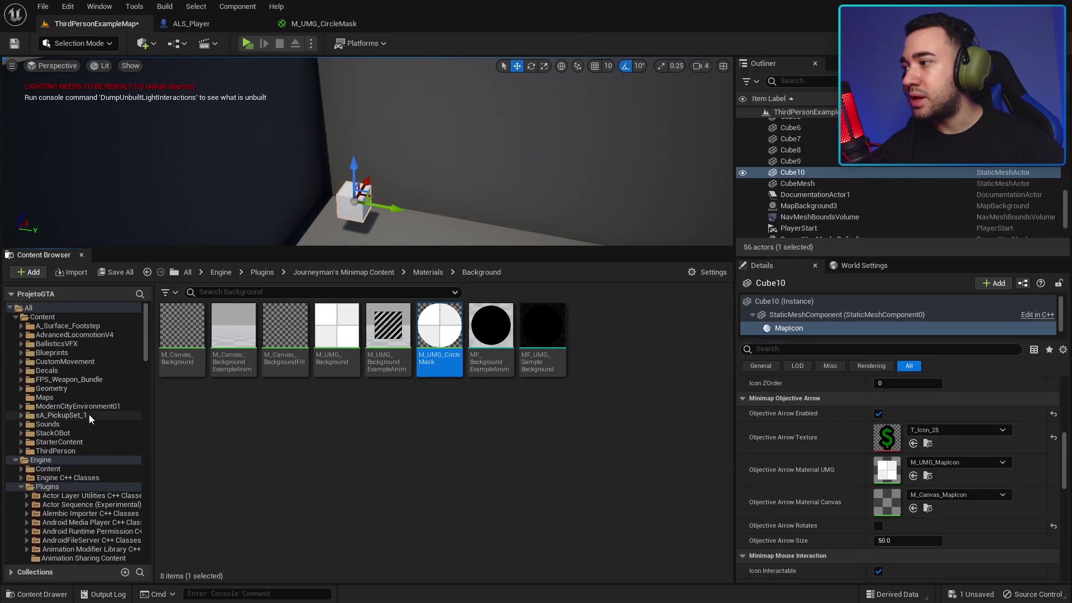
pyautogui.click(51, 353)
pyautogui.doubleClick(545, 327)
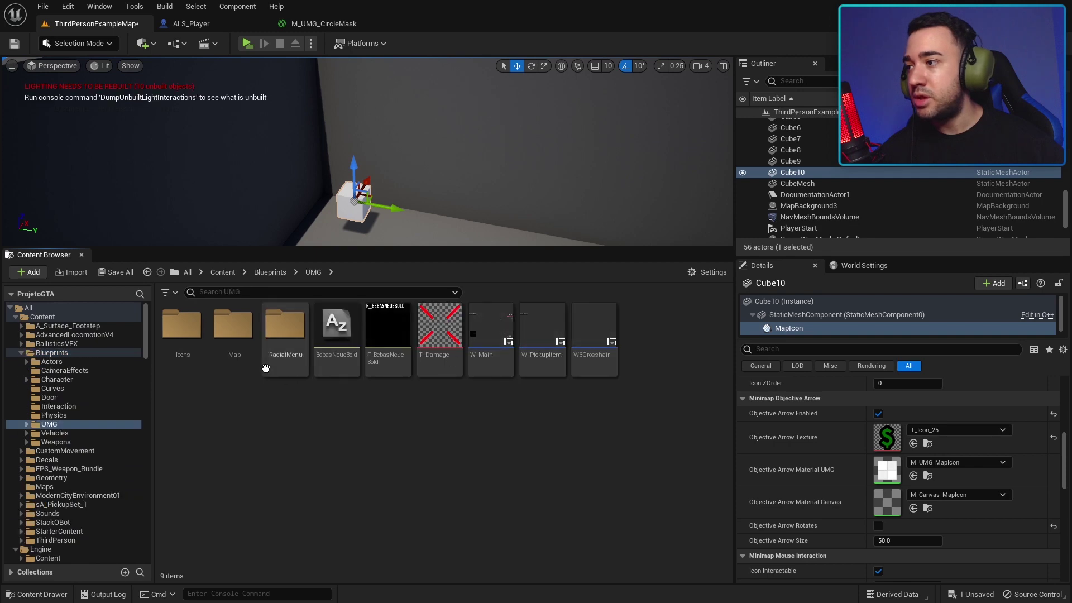
pyautogui.doubleClick(233, 326)
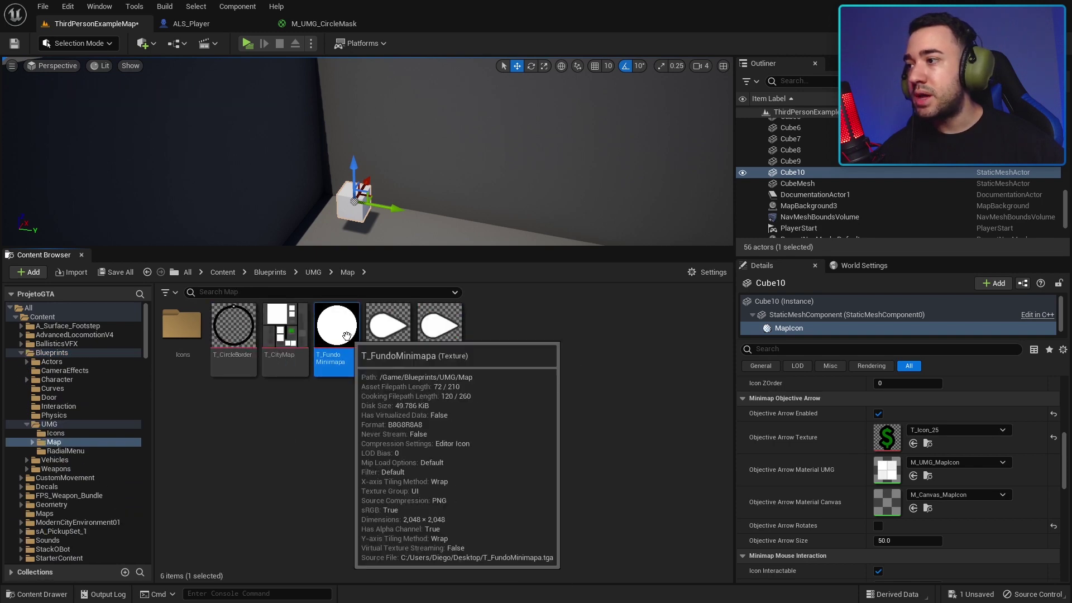
pyautogui.moveTo(336, 341)
pyautogui.mouseDown()
pyautogui.moveTo(358, 23)
pyautogui.moveTo(441, 312)
pyautogui.mouseUp()
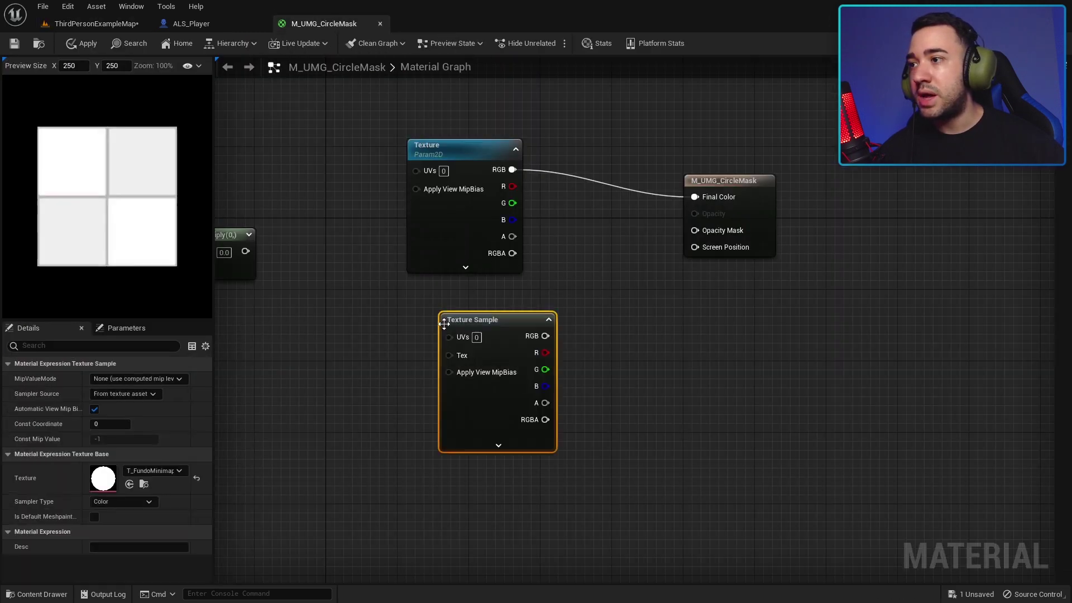
pyautogui.moveTo(490, 392); pyautogui.dragTo(469, 373)
pyautogui.click(560, 371)
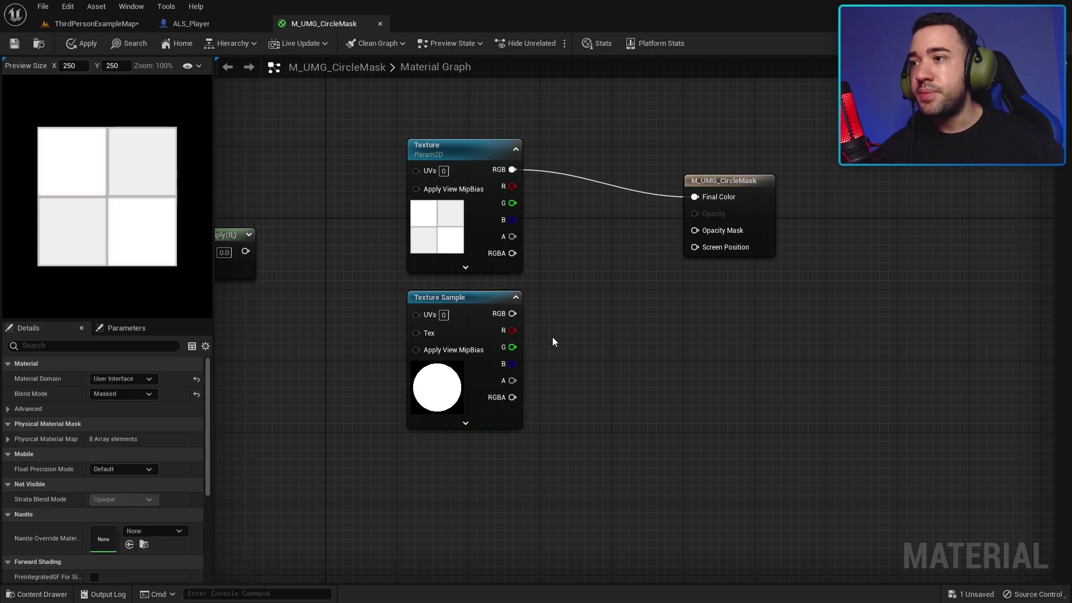
# Set M_UMG_CircleMask's Blend Mode to Translucent on the result node.
pyautogui.click(740, 212)
pyautogui.moveTo(794, 226); pyautogui.dragTo(745, 293, button='right')
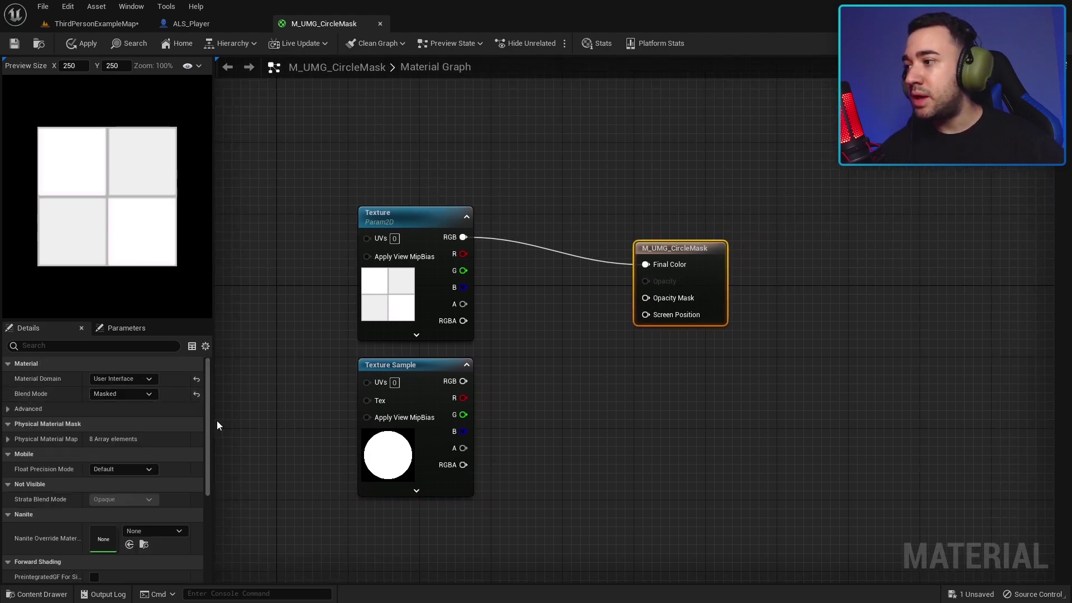
pyautogui.moveTo(217, 425); pyautogui.dragTo(269, 419)
pyautogui.click(139, 393)
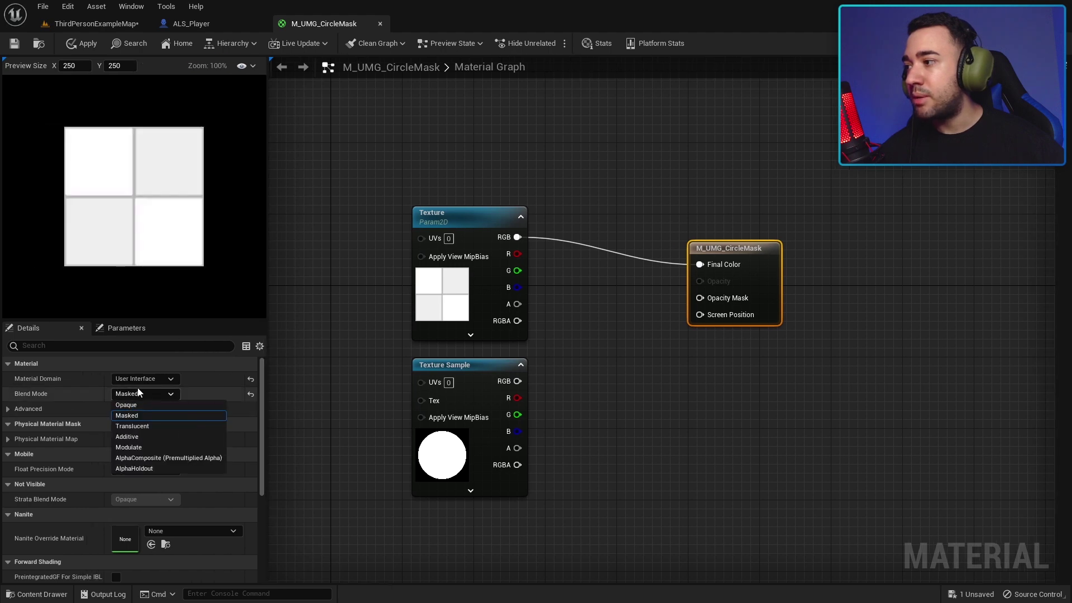
pyautogui.click(136, 426)
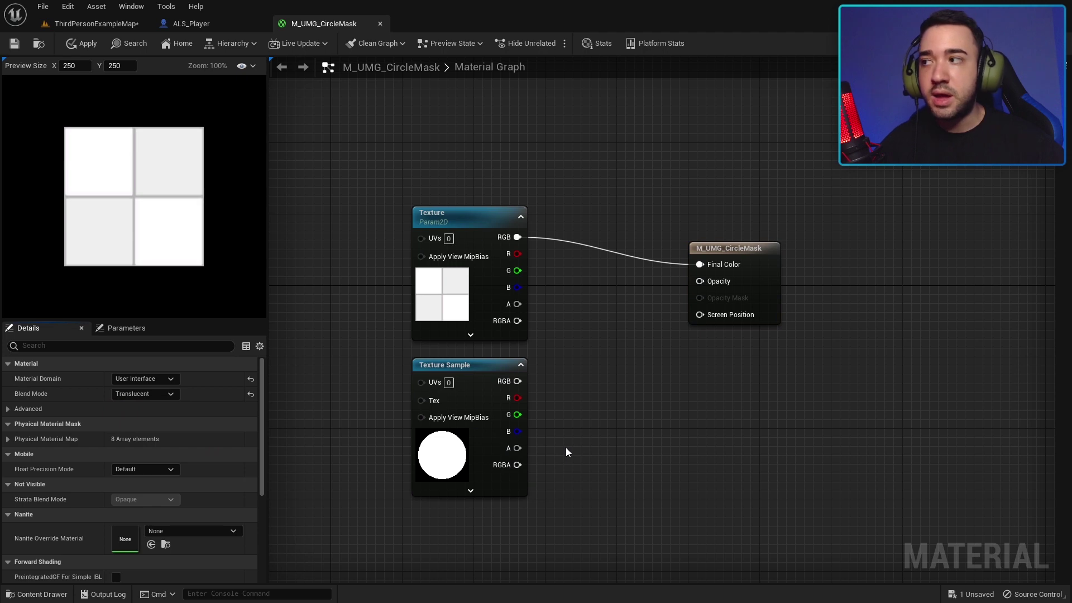
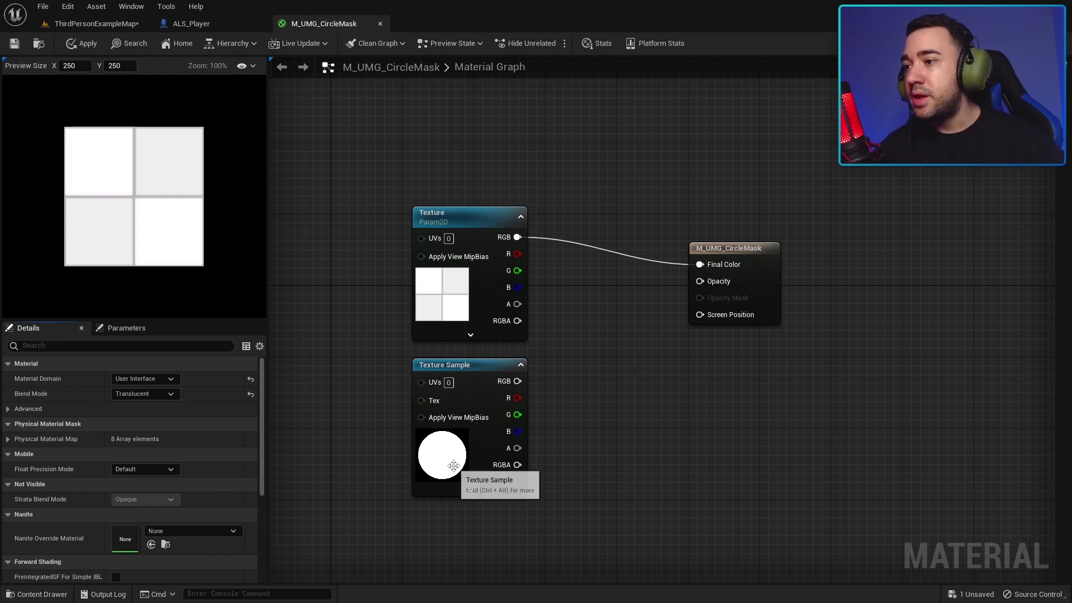
# Connect the circle Texture Sample's RGB output to Opacity in M_UMG_CircleMask and save the material.
pyautogui.click(441, 455)
pyautogui.moveTo(518, 381); pyautogui.dragTo(699, 281)
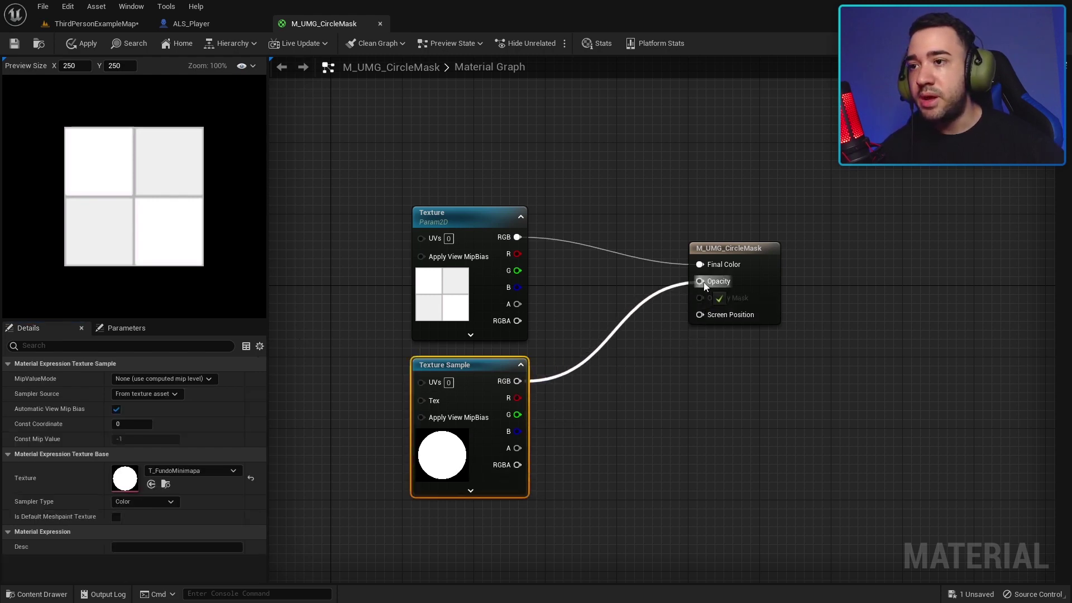
pyautogui.click(711, 355)
pyautogui.click(717, 261)
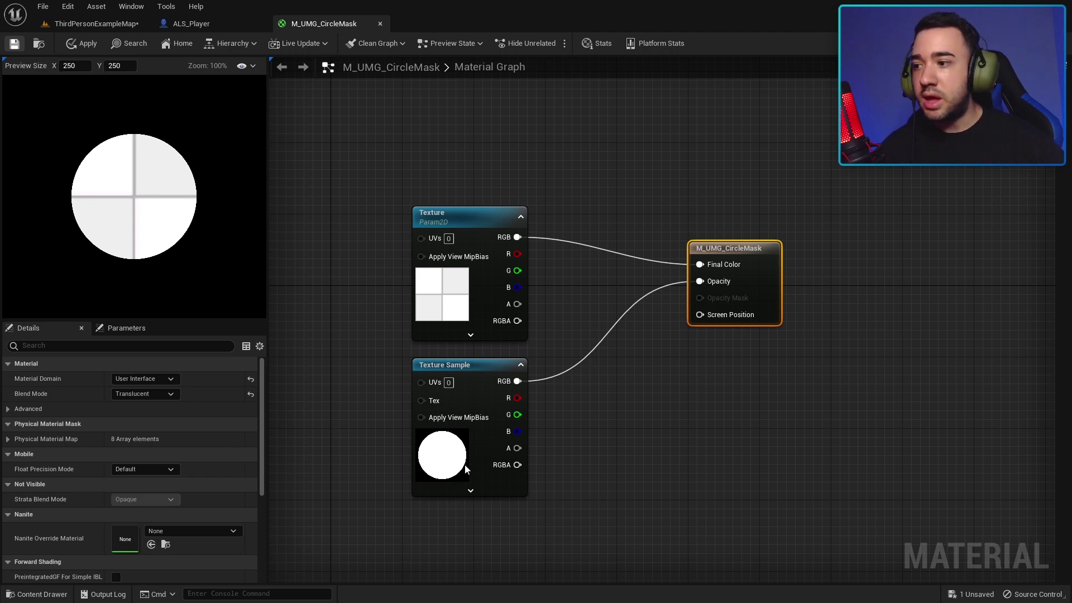
pyautogui.hotkey('ctrl', 's')
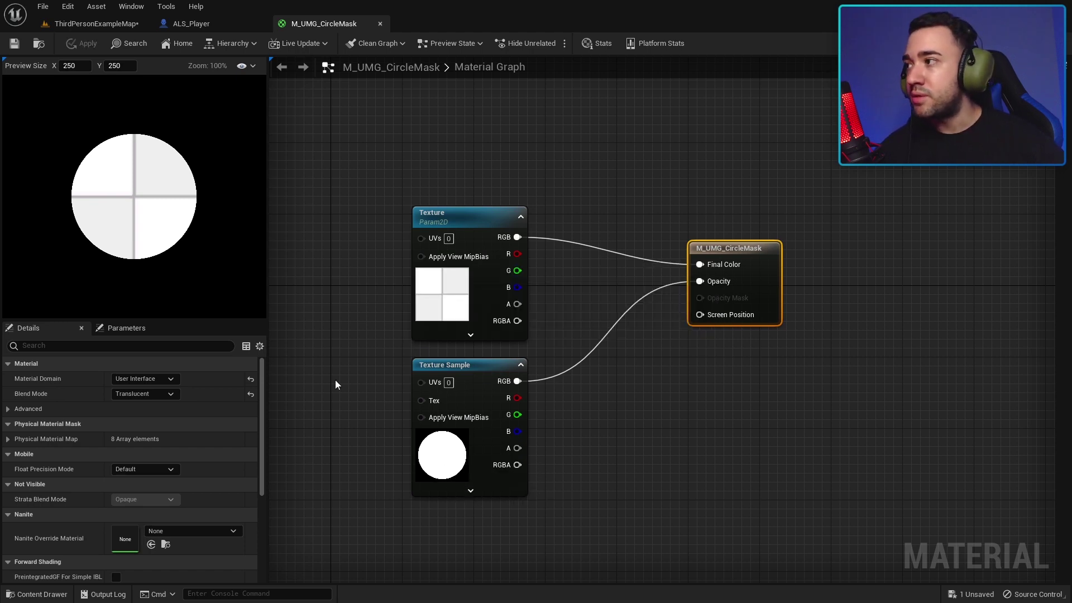
# Save all assets and inspect the T_FundoMinimapa texture in its editor before closing it.
pyautogui.click(126, 26)
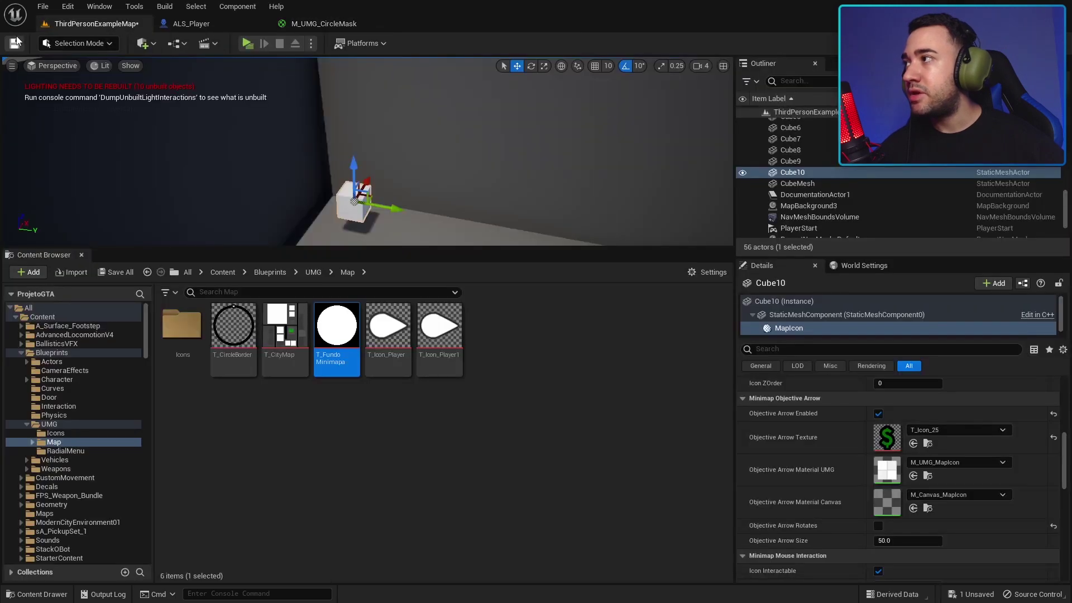
pyautogui.hotkey('ctrl', 's')
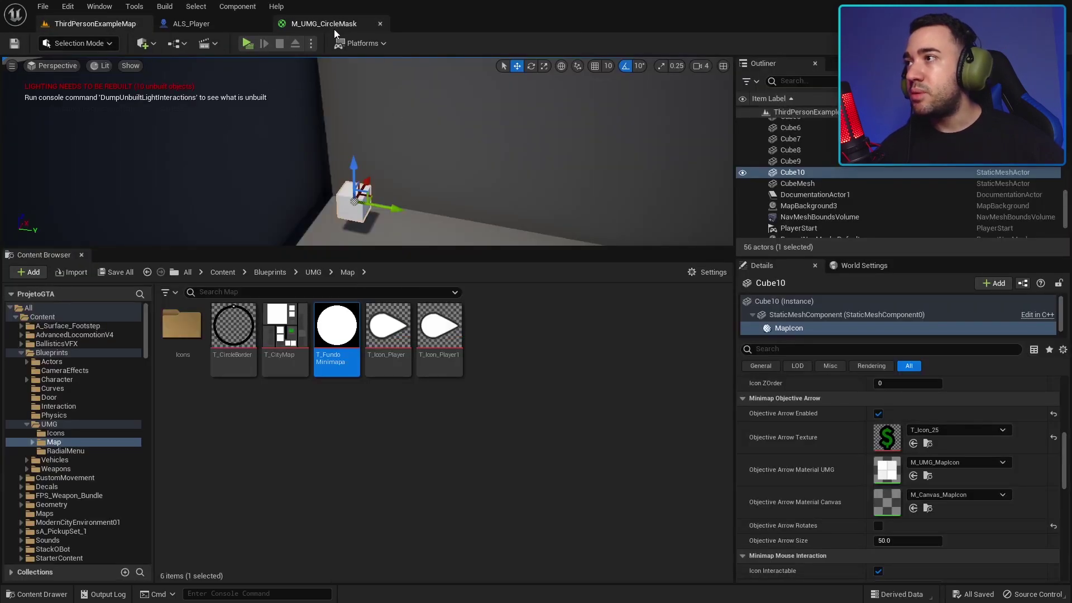
pyautogui.click(333, 29)
pyautogui.click(452, 449)
pyautogui.click(95, 23)
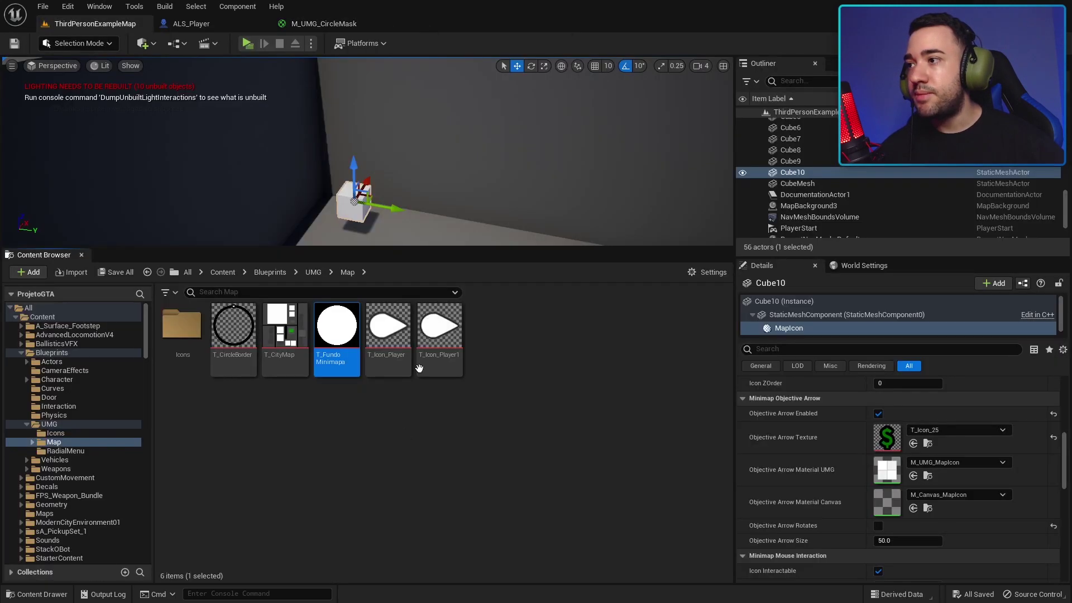
pyautogui.doubleClick(331, 326)
pyautogui.moveTo(260, 118); pyautogui.dragTo(461, 29)
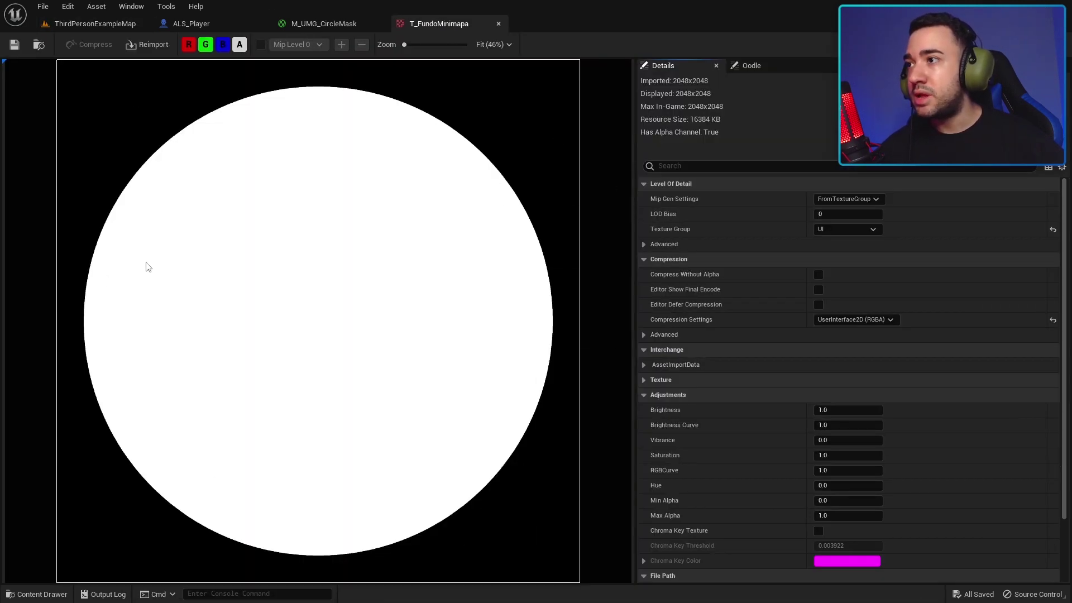
pyautogui.click(498, 23)
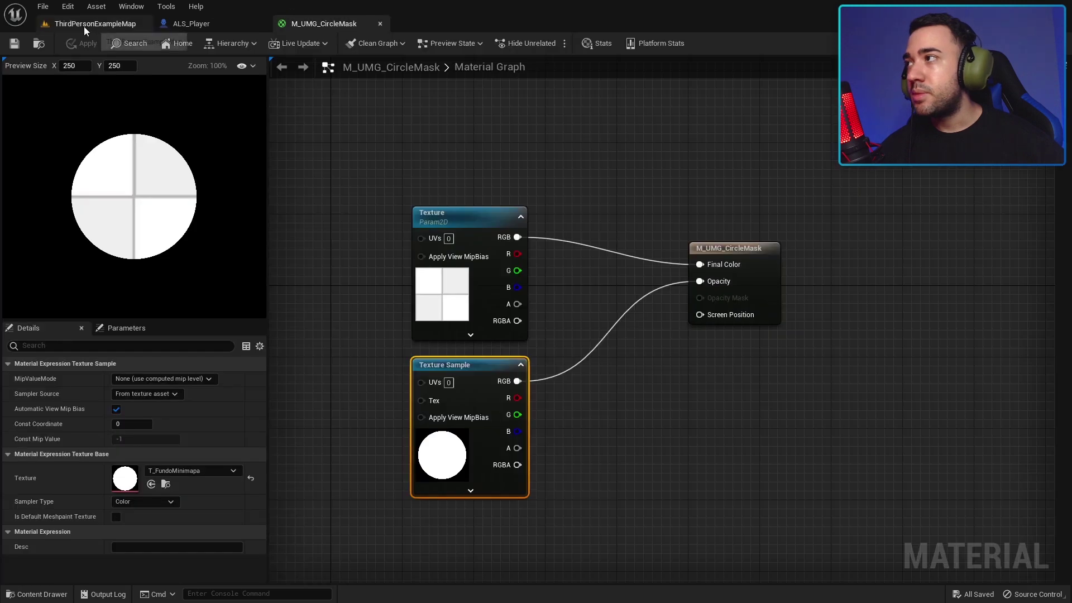
pyautogui.click(95, 23)
# Play the level standalone, walk around watching the round minimap, then stop the preview.
pyautogui.click(246, 46)
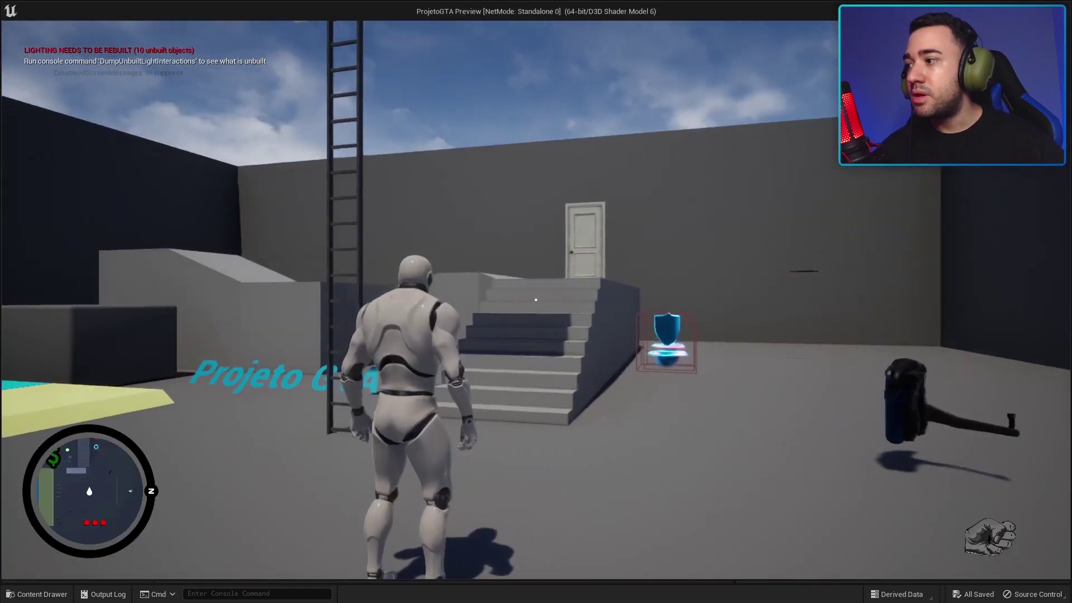
pyautogui.press('w')
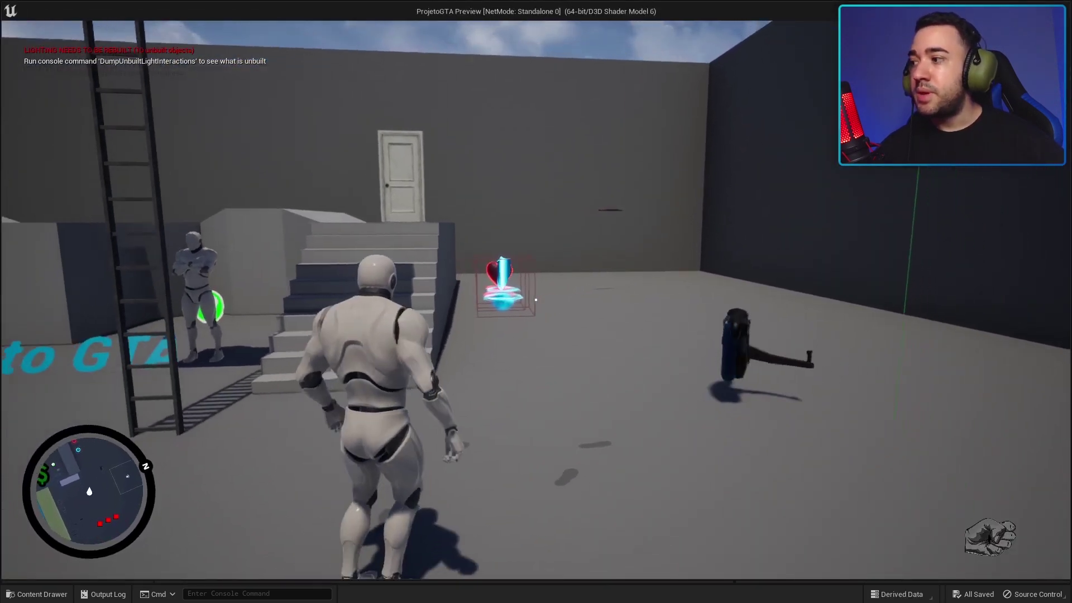
pyautogui.press('a')
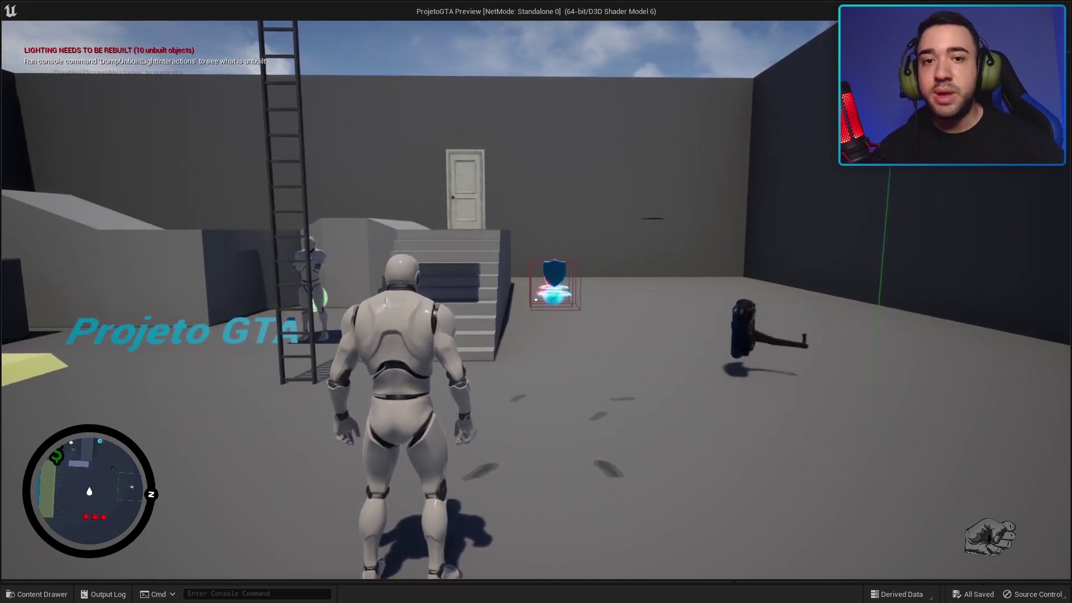
pyautogui.press('w')
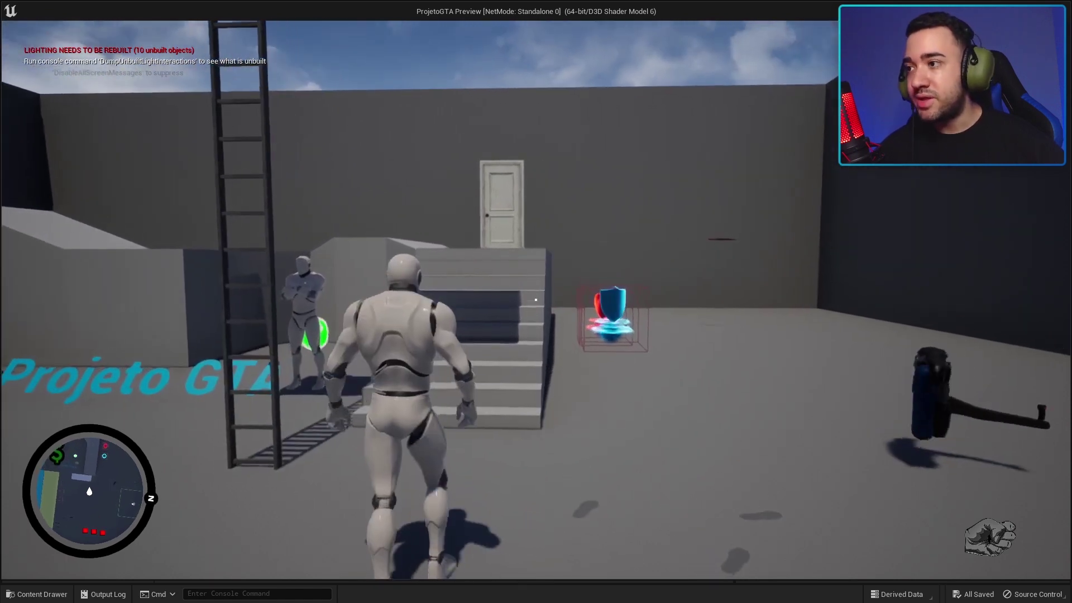
pyautogui.press('w')
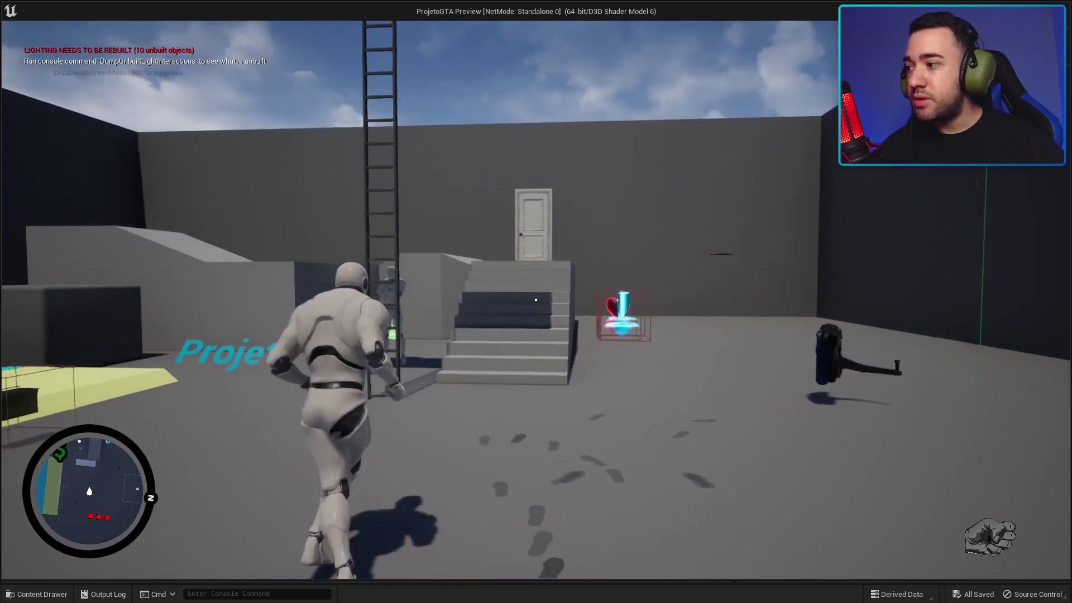
pyautogui.press('w')
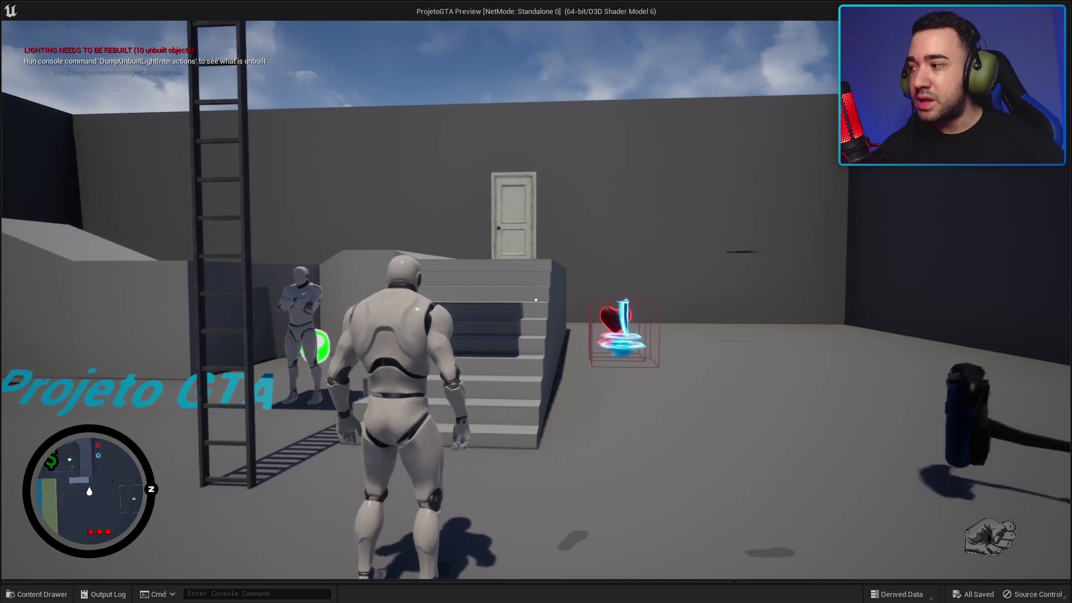
pyautogui.press('Escape')
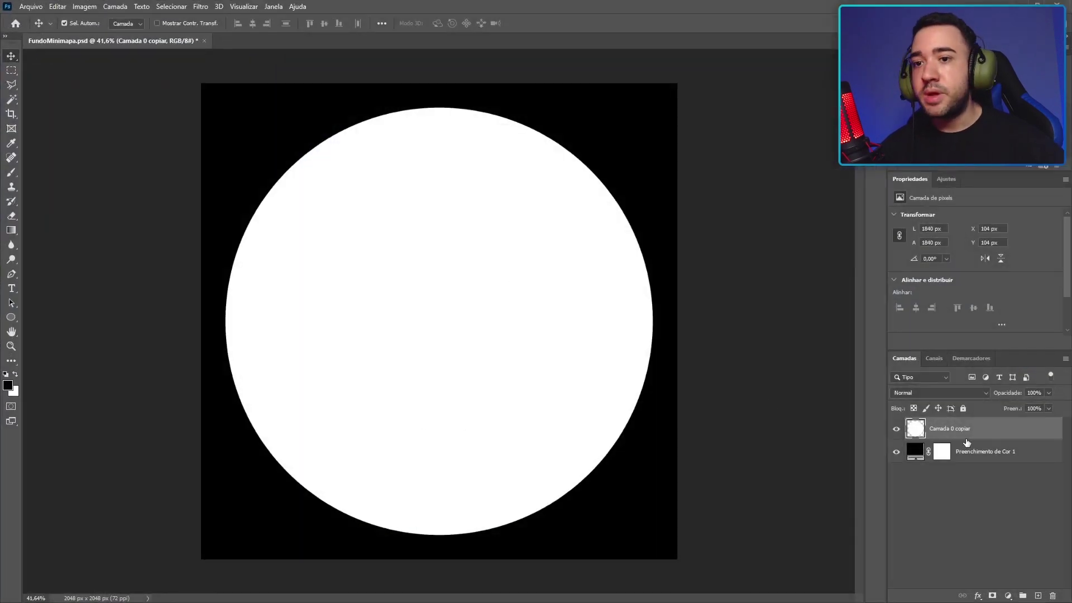
# Set the circle layer to 80% opacity and overwrite T_FundoMinimapa.tga as a Targa file.
pyautogui.moveTo(886, 462); pyautogui.dragTo(771, 465)
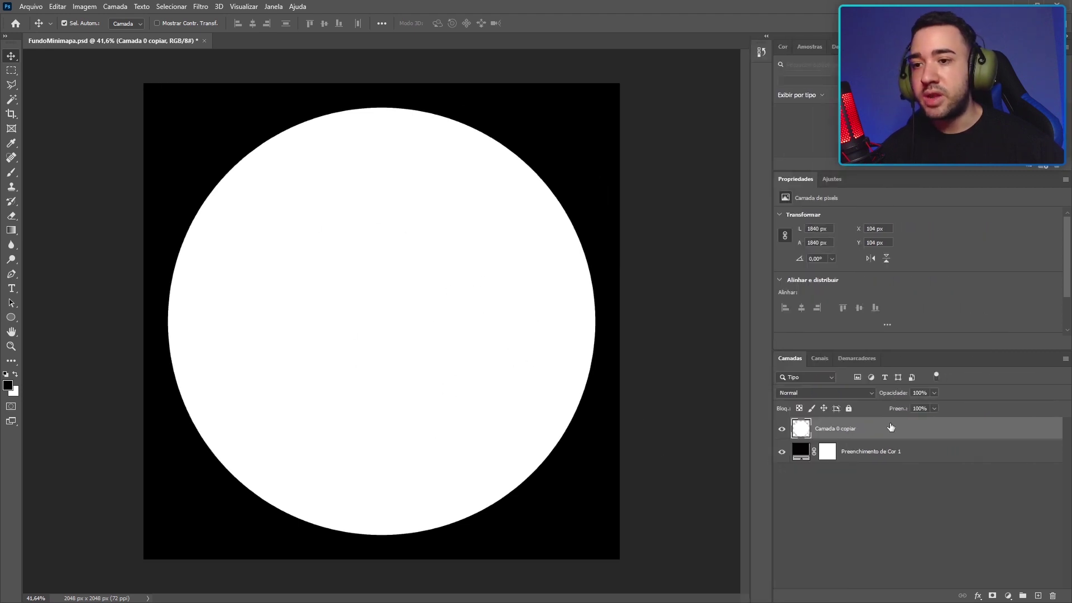
pyautogui.write('8')
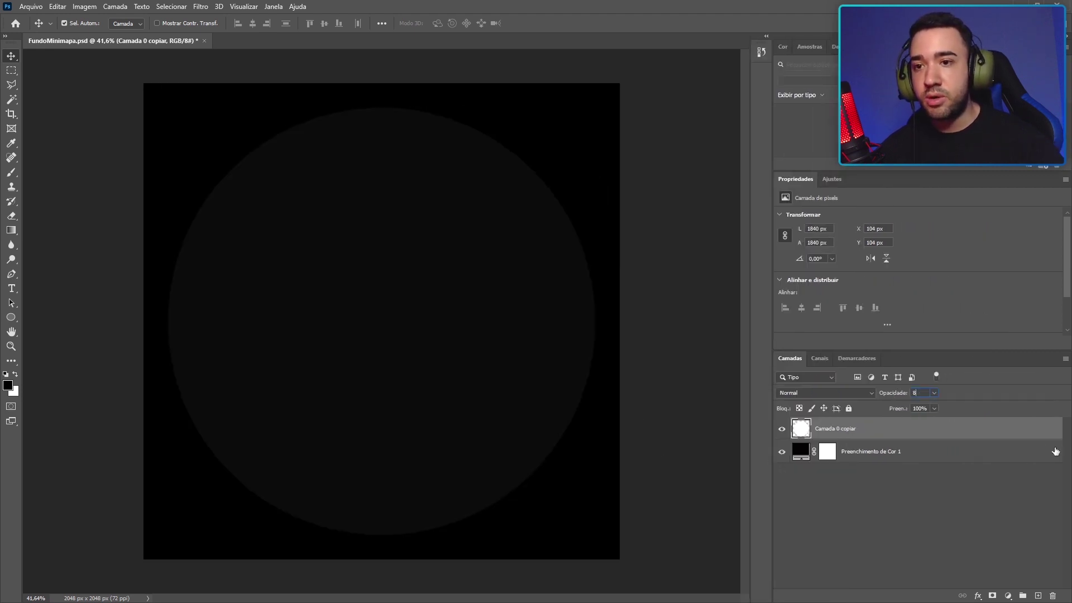
pyautogui.write('0')
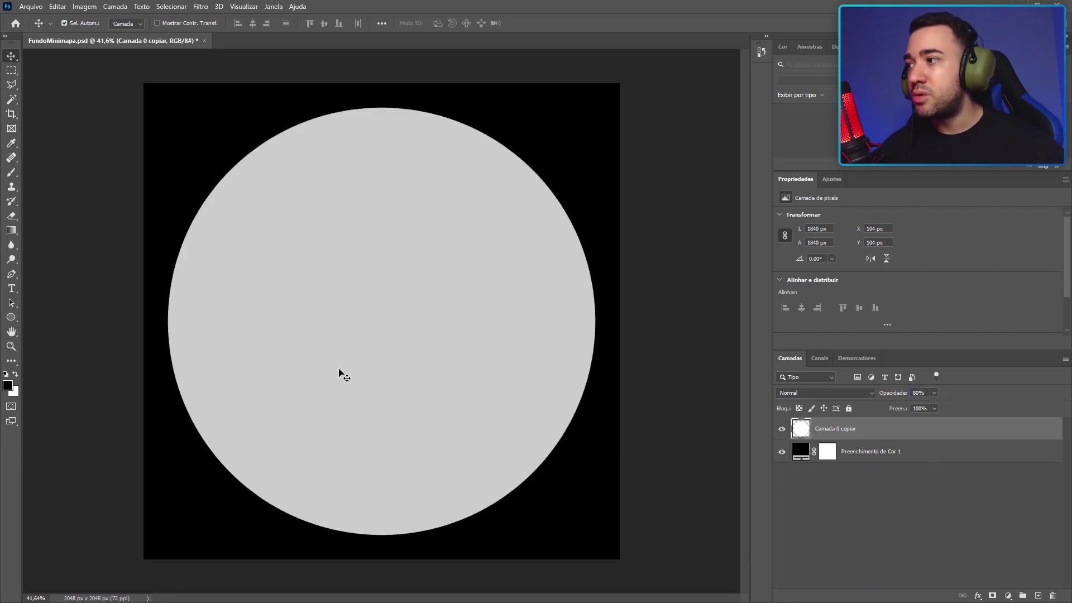
pyautogui.click(34, 5)
pyautogui.click(67, 137)
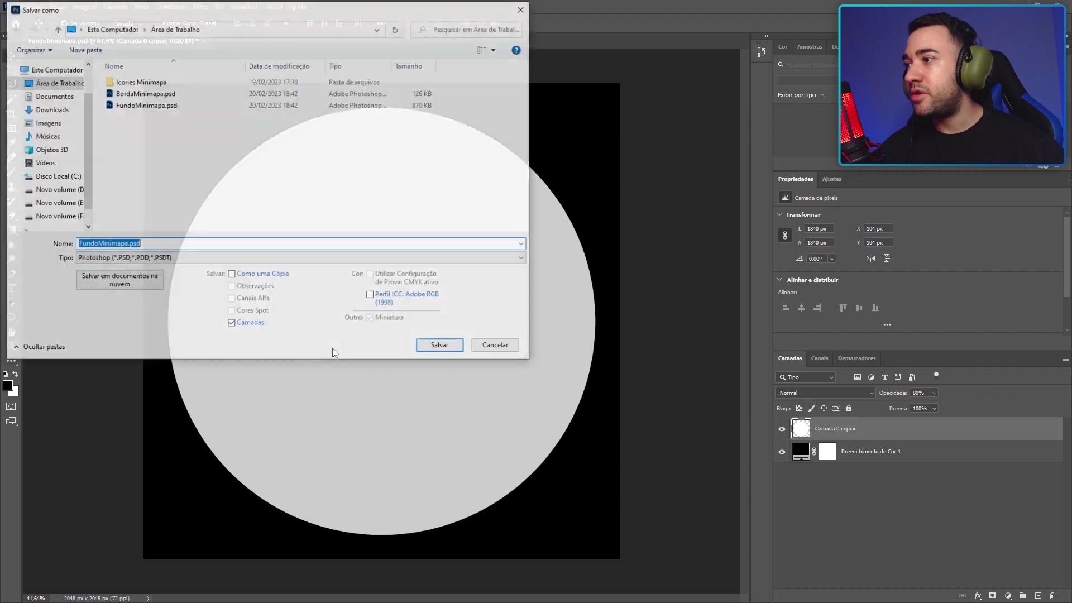
pyautogui.click(232, 262)
pyautogui.click(151, 436)
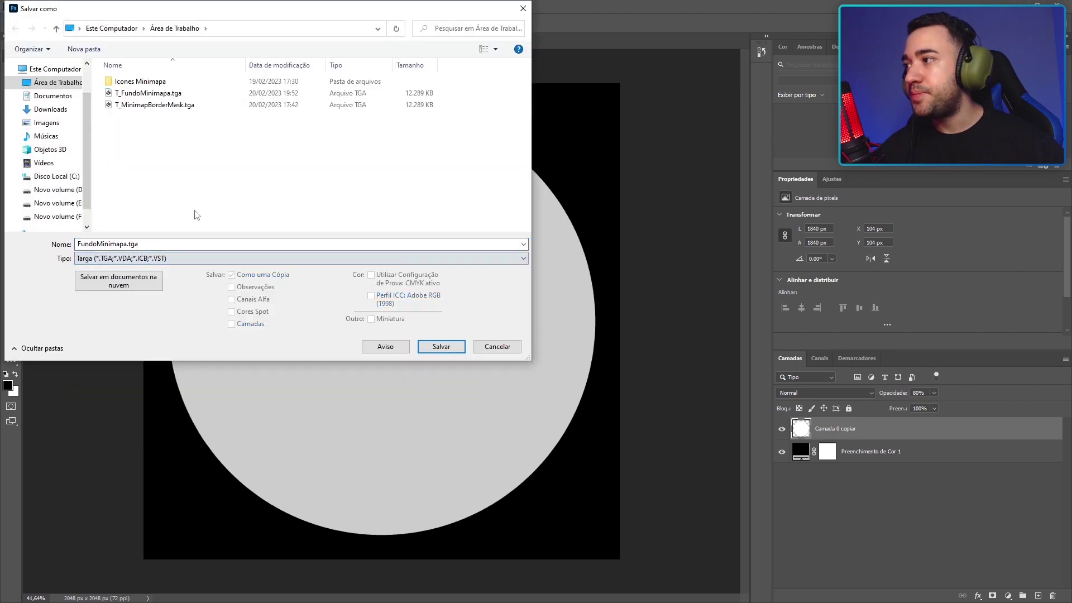
pyautogui.doubleClick(148, 93)
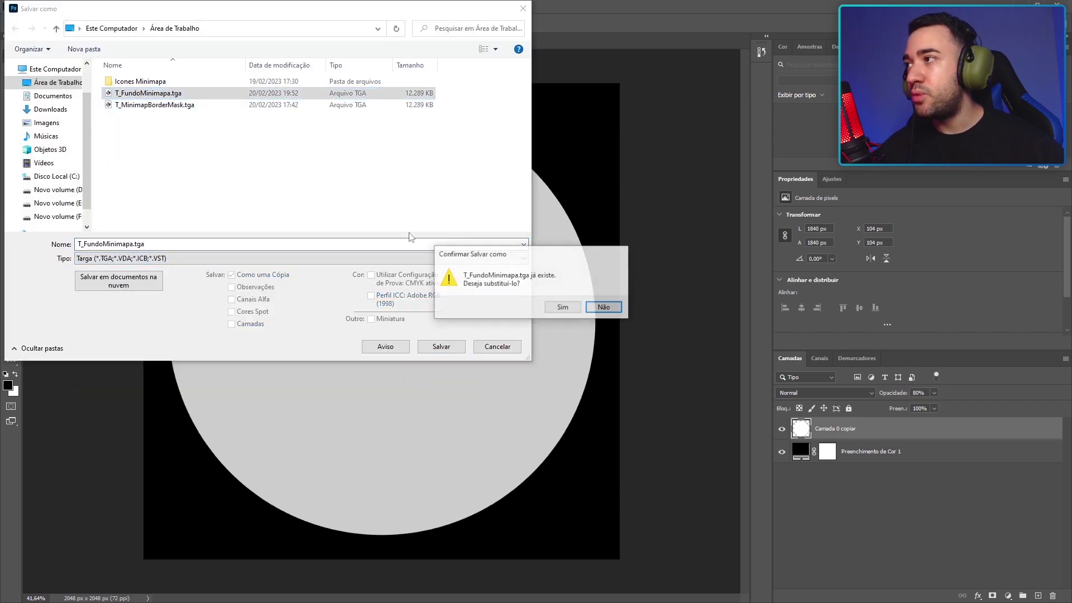
pyautogui.click(567, 308)
pyautogui.click(555, 228)
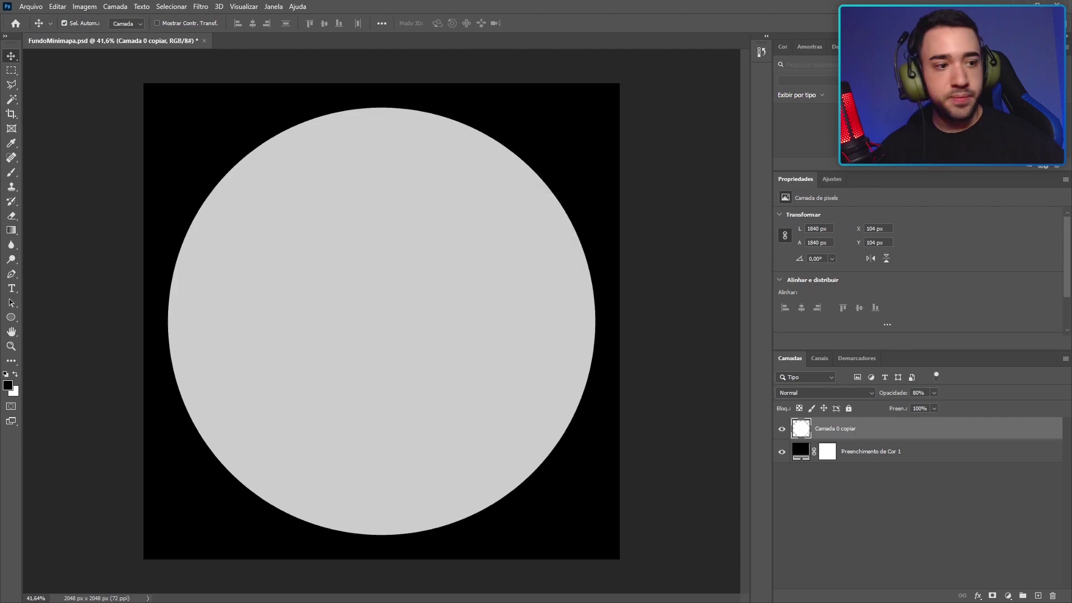
pyautogui.hotkey('alt', 'Tab')
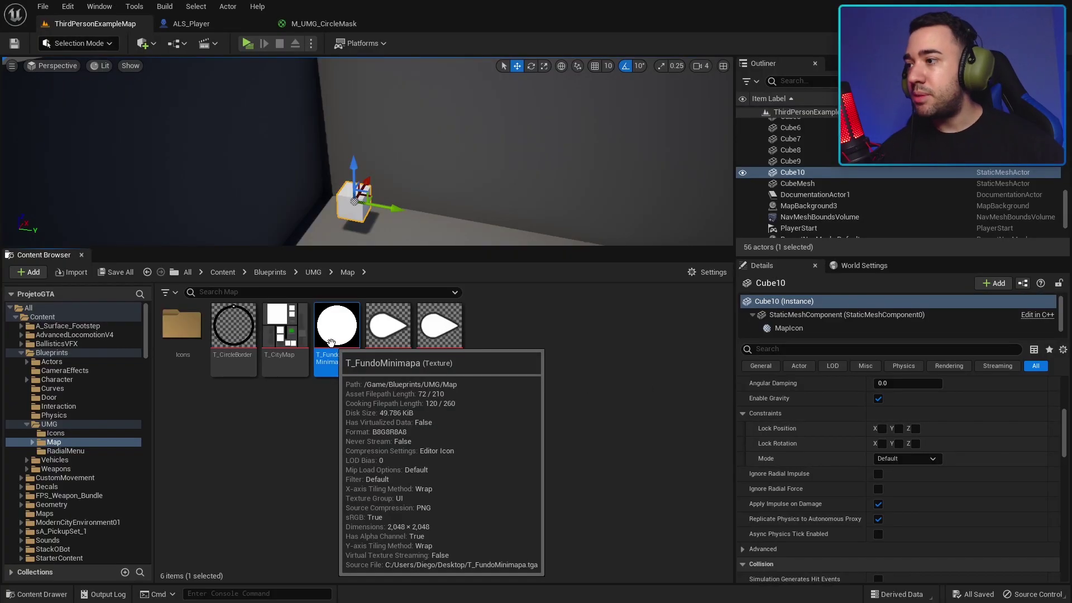
# Reimport the T_FundoMinimapa texture from the updated file and save it.
pyautogui.doubleClick(333, 367)
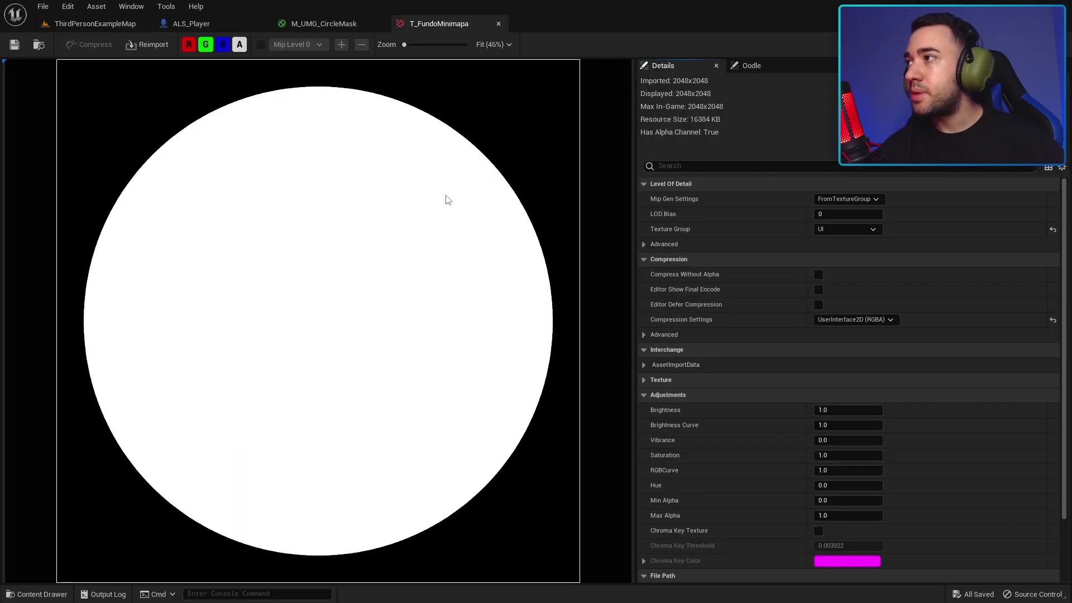
pyautogui.click(159, 48)
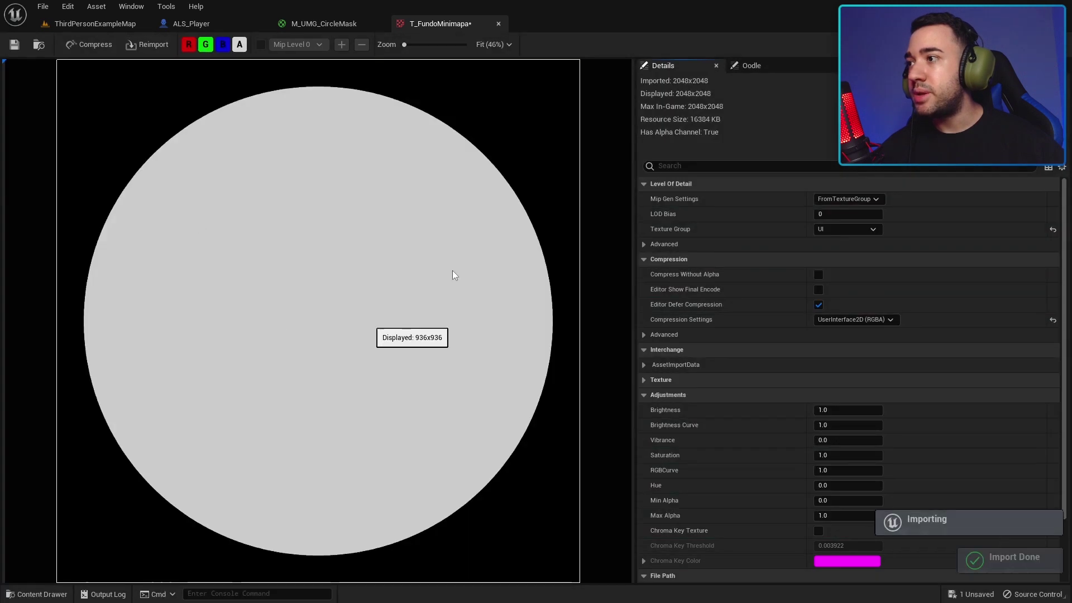
pyautogui.click(15, 46)
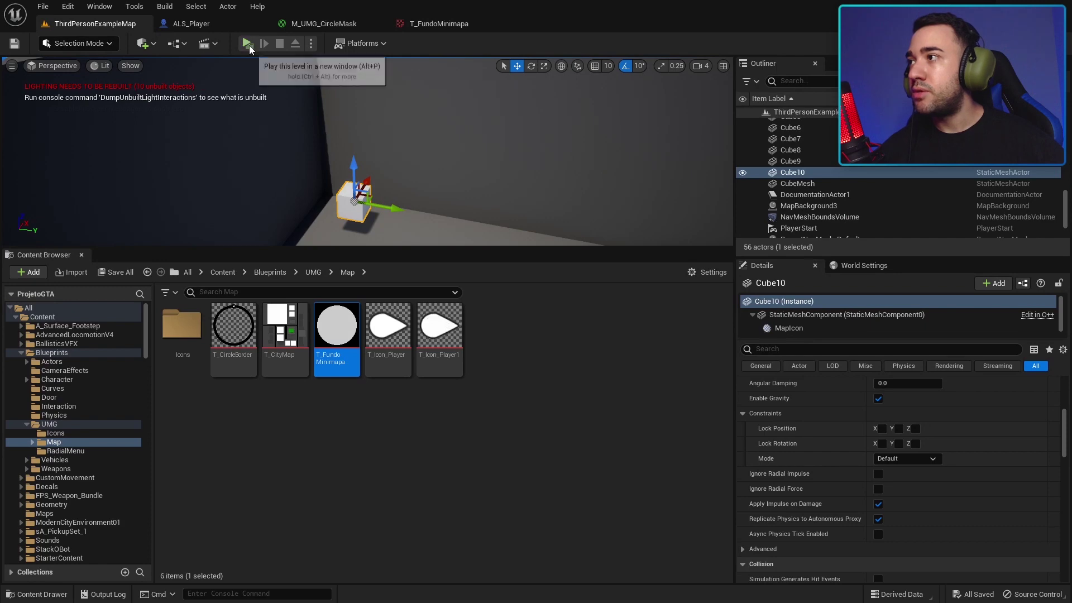
# Play the level standalone, running around stairs and ladder to watch the minimap's N icon.
pyautogui.click(248, 43)
pyautogui.press('w')
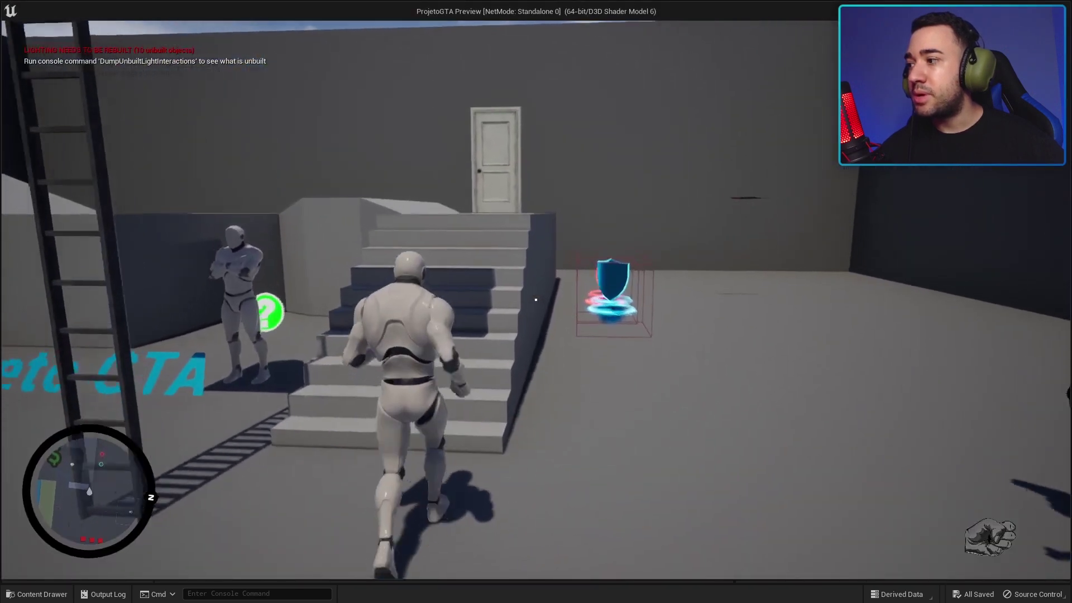
pyautogui.press('w')
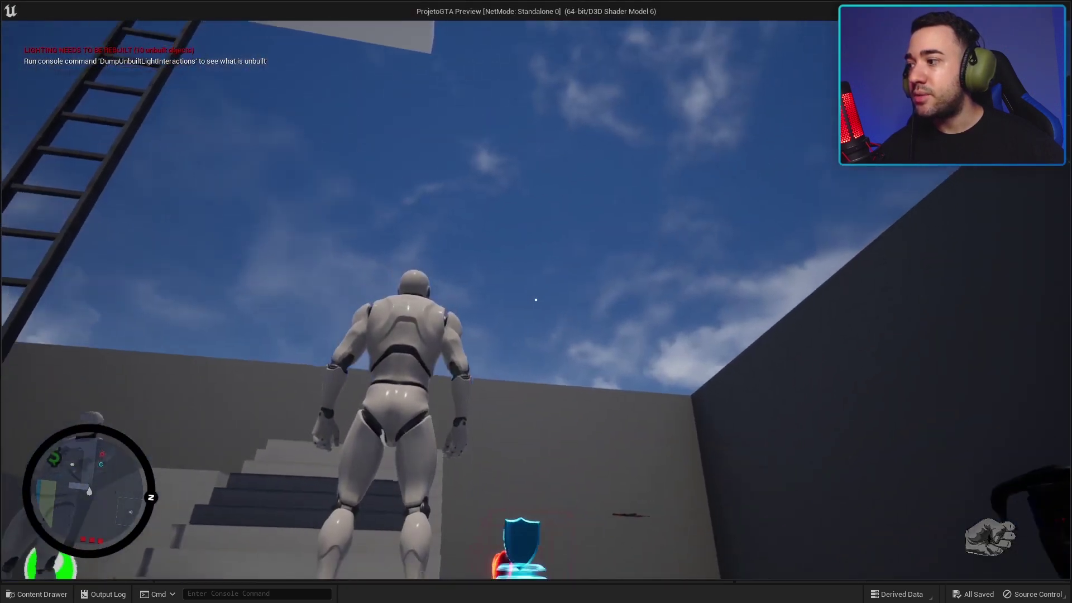
pyautogui.press('w')
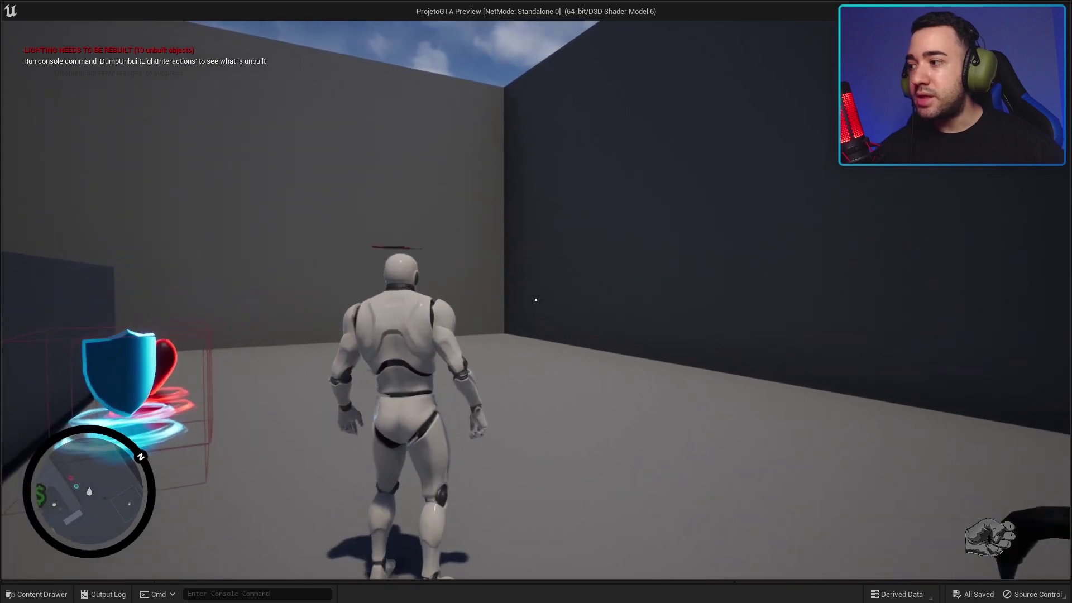
pyautogui.press('w')
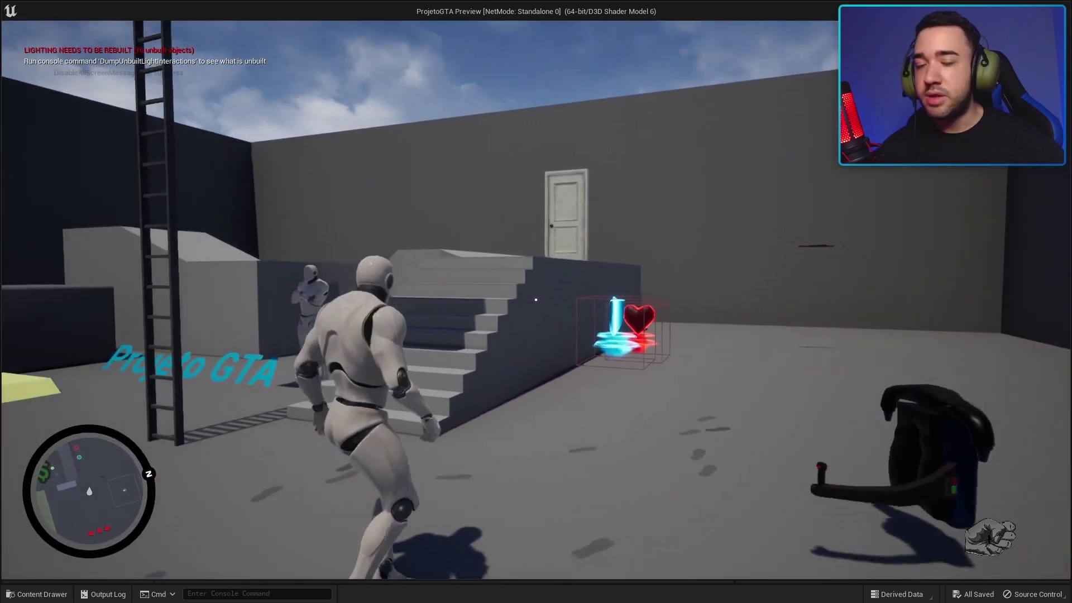
pyautogui.press('w')
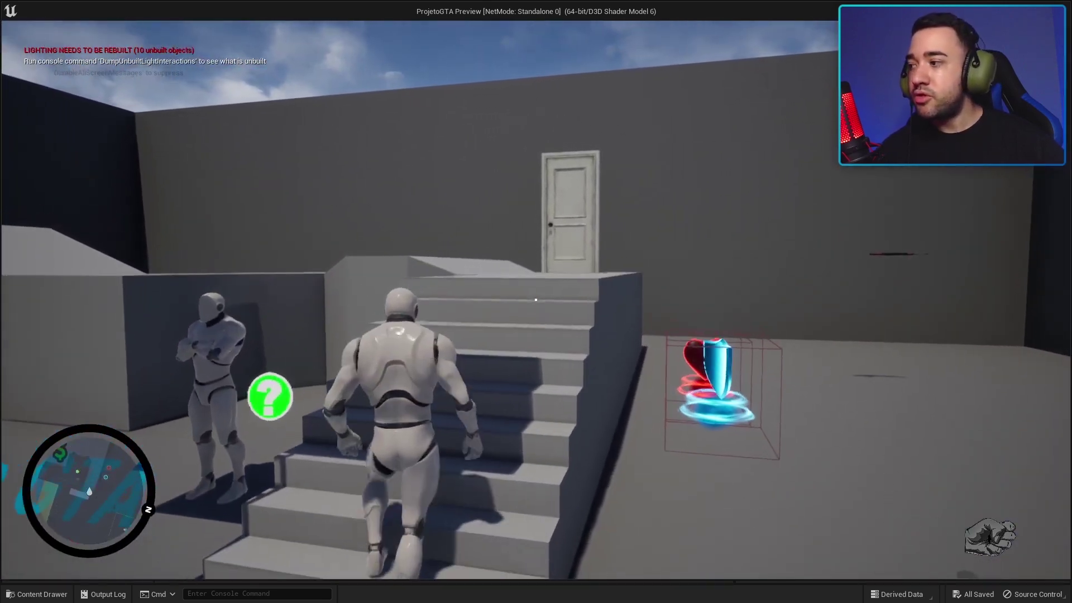
pyautogui.press('w')
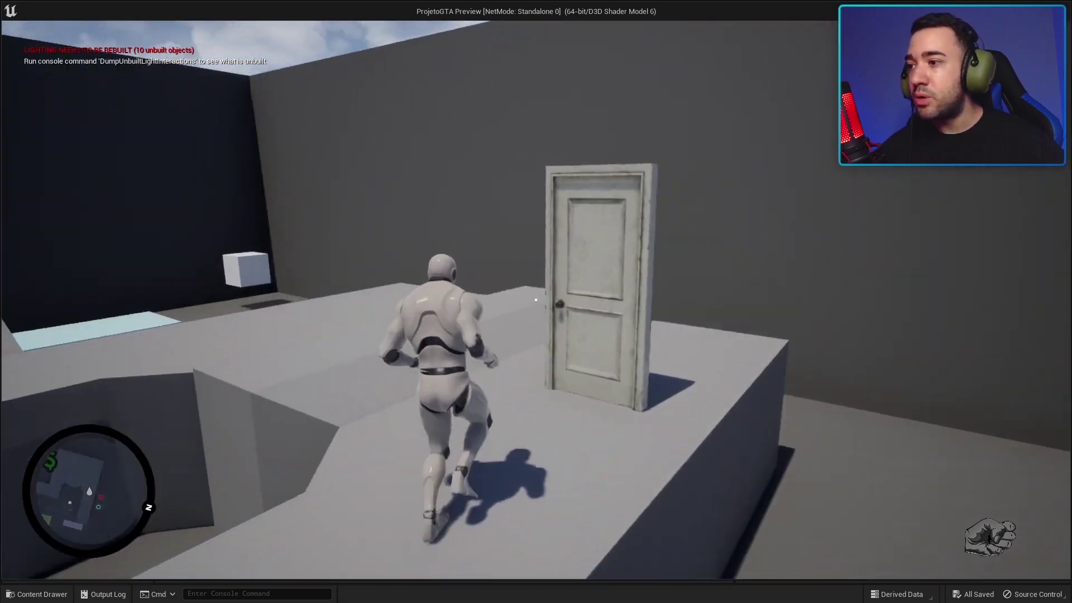
pyautogui.press('w')
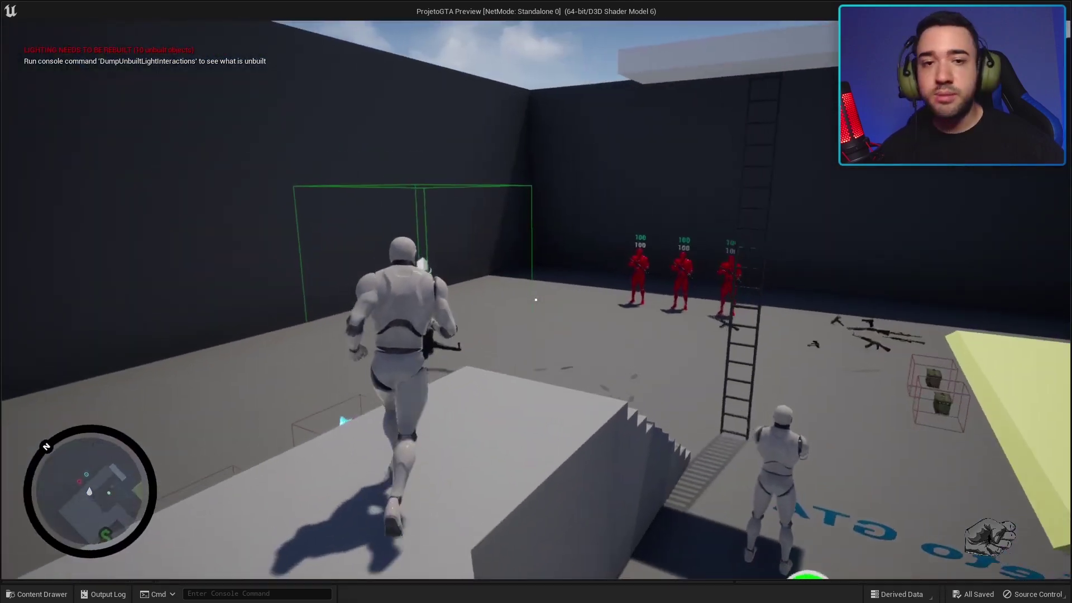
pyautogui.press('w')
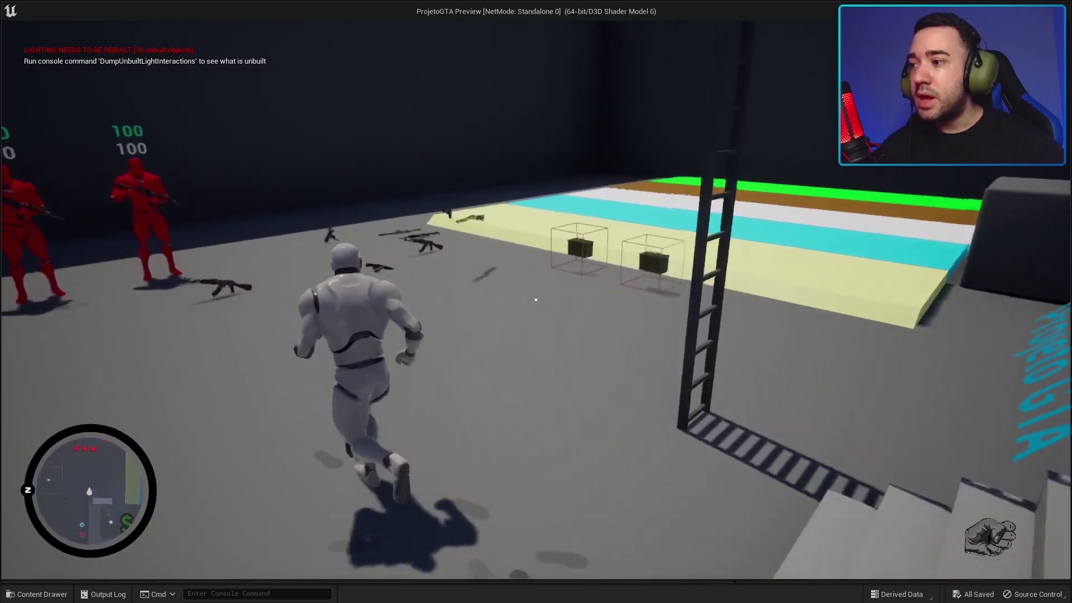
pyautogui.press('w')
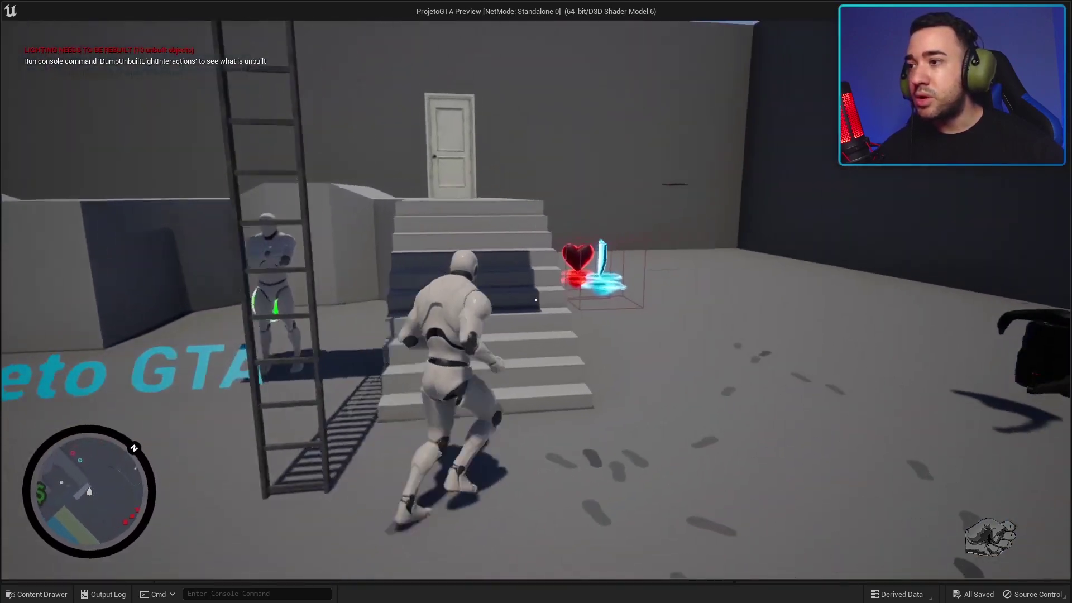
pyautogui.press('w')
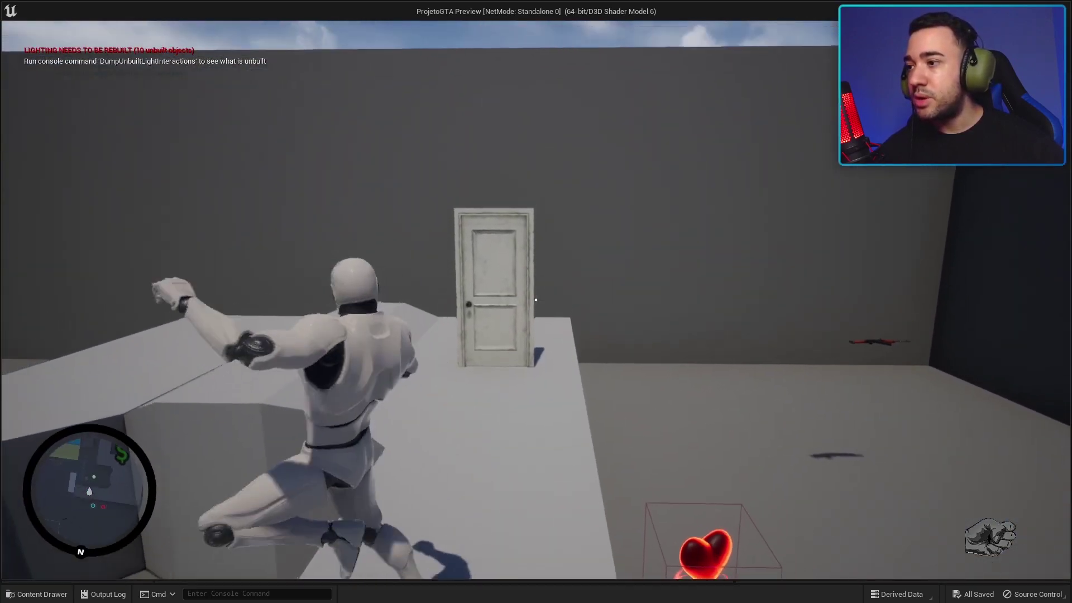
pyautogui.press('Escape')
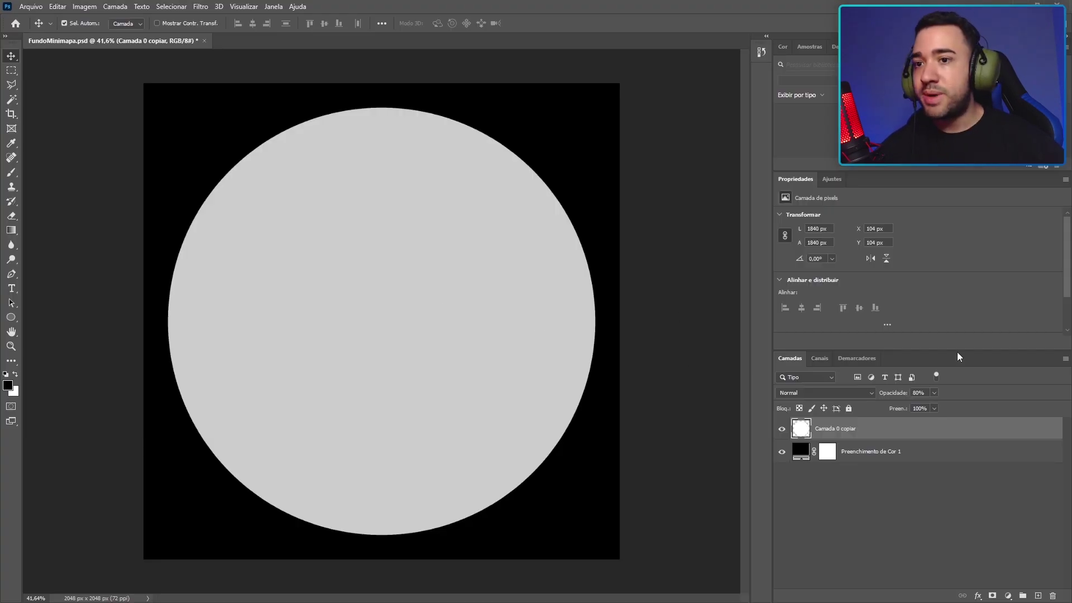
# Set the circle layer to 50% opacity and save over T_FundoMinimapa.tga as Targa.
pyautogui.press('5')
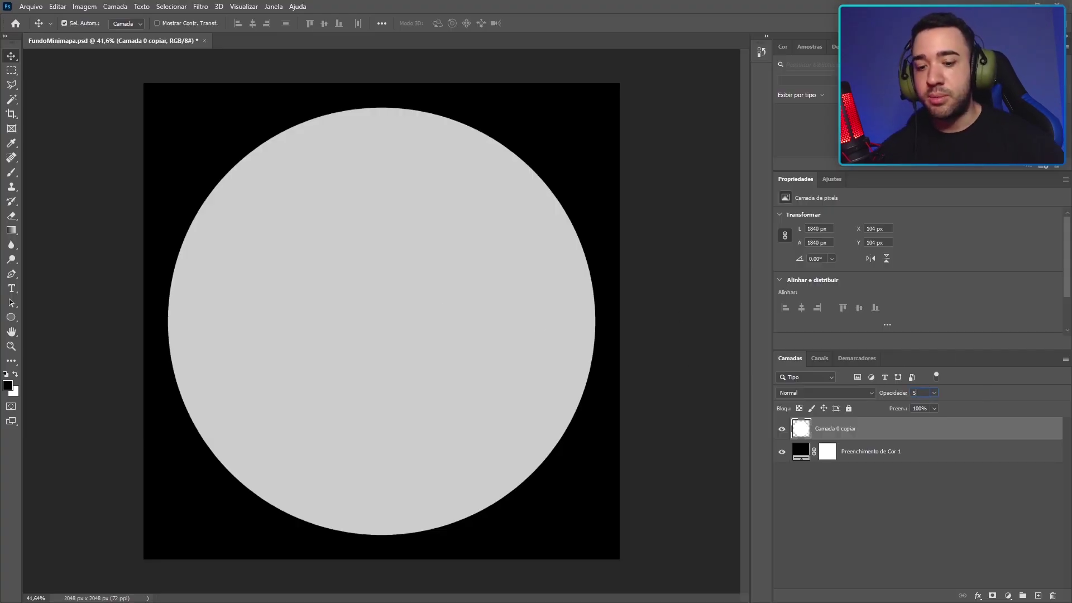
pyautogui.click(19, 6)
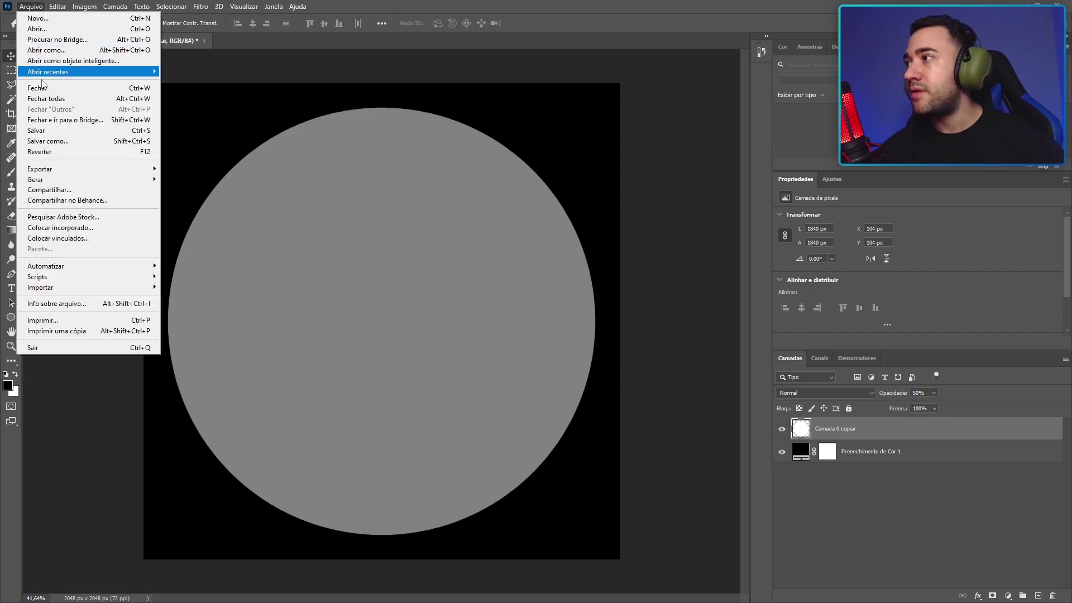
pyautogui.click(70, 146)
pyautogui.click(233, 260)
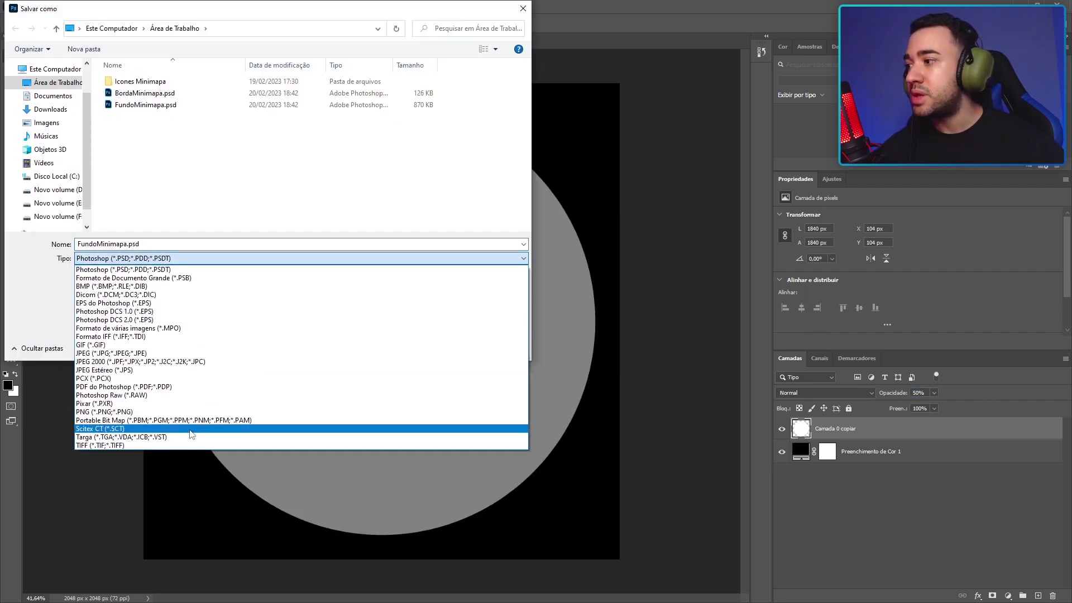
pyautogui.click(193, 433)
pyautogui.doubleClick(163, 96)
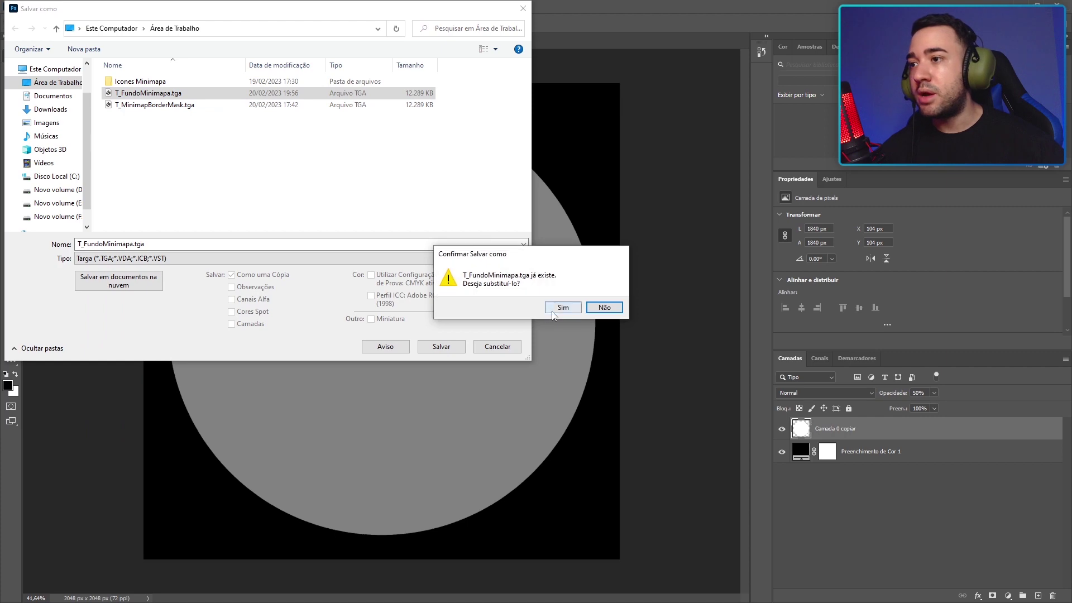
pyautogui.click(607, 306)
pyautogui.click(530, 225)
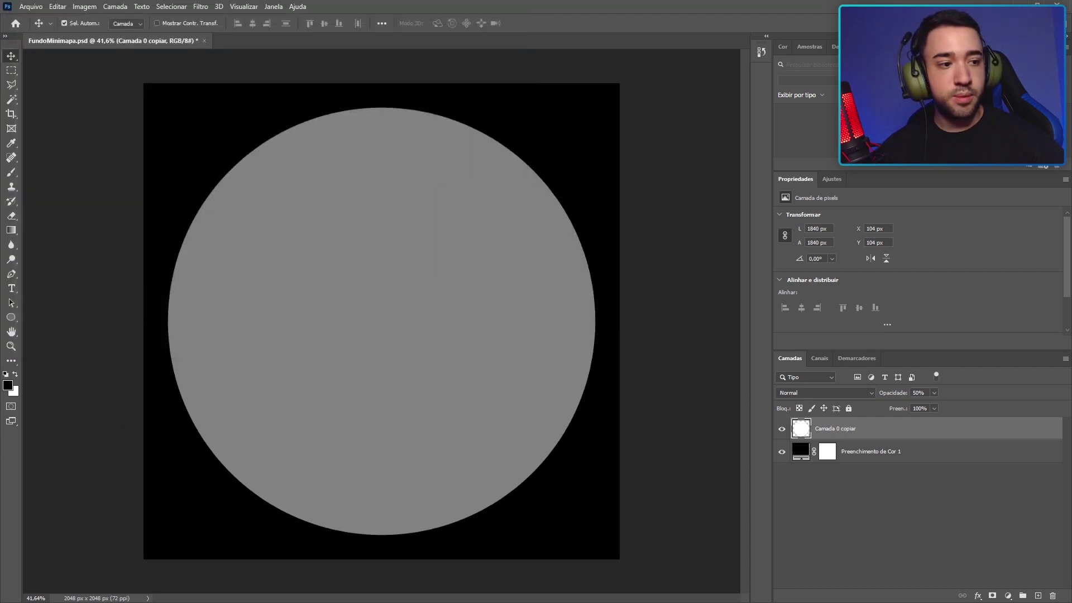
# Reimport T_FundoMinimapa in Unreal's Content Browser.
pyautogui.hotkey('alt', 'Tab')
pyautogui.rightClick(329, 336)
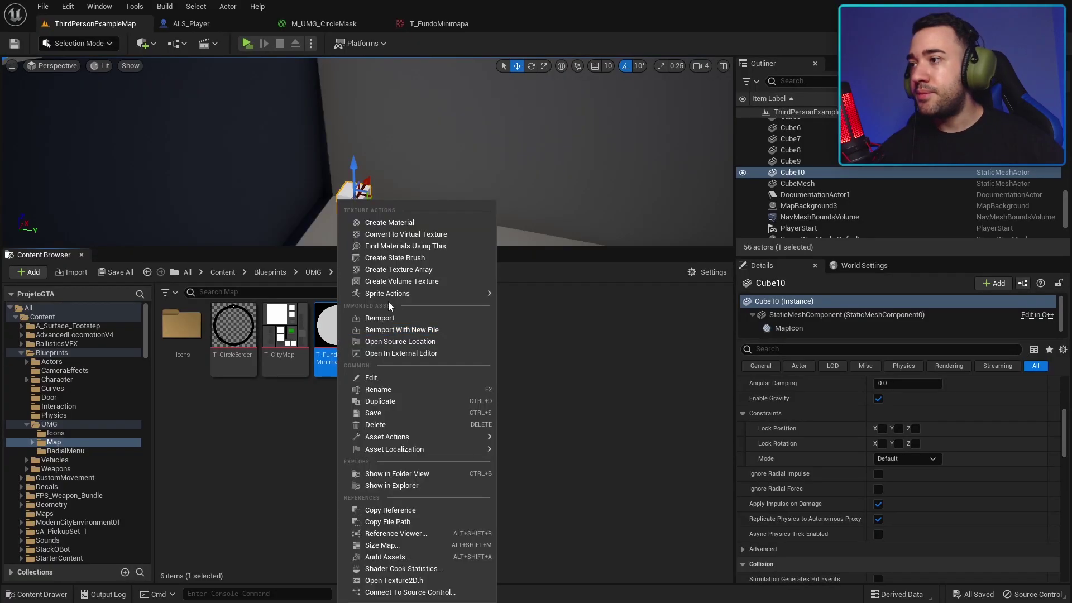
pyautogui.click(380, 318)
# Run a standalone play session, run toward the stairs to check the 50% minimap, then close it.
pyautogui.click(247, 44)
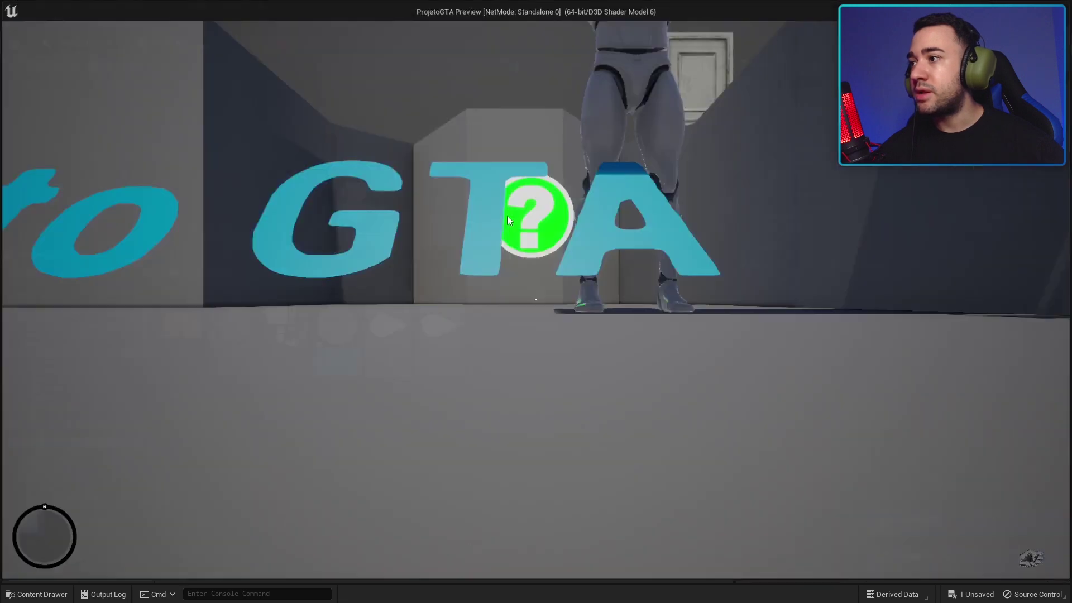
pyautogui.click(507, 216)
pyautogui.press('w')
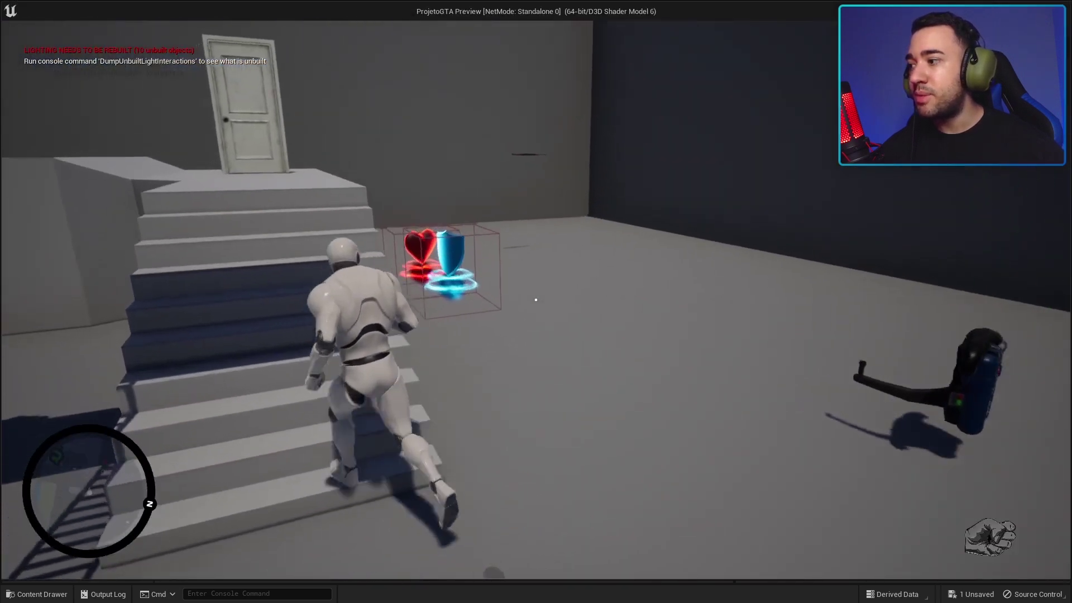
pyautogui.press('Escape')
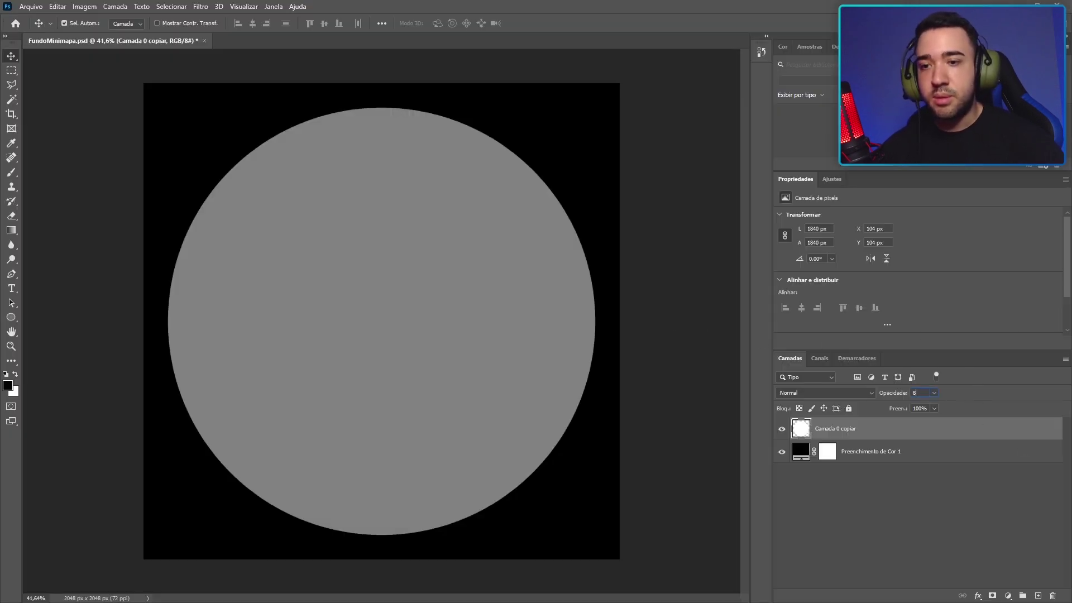
# Set the circle layer to 85% opacity and overwrite T_FundoMinimapa.tga as a Targa file.
pyautogui.write('5')
pyautogui.press('Return')
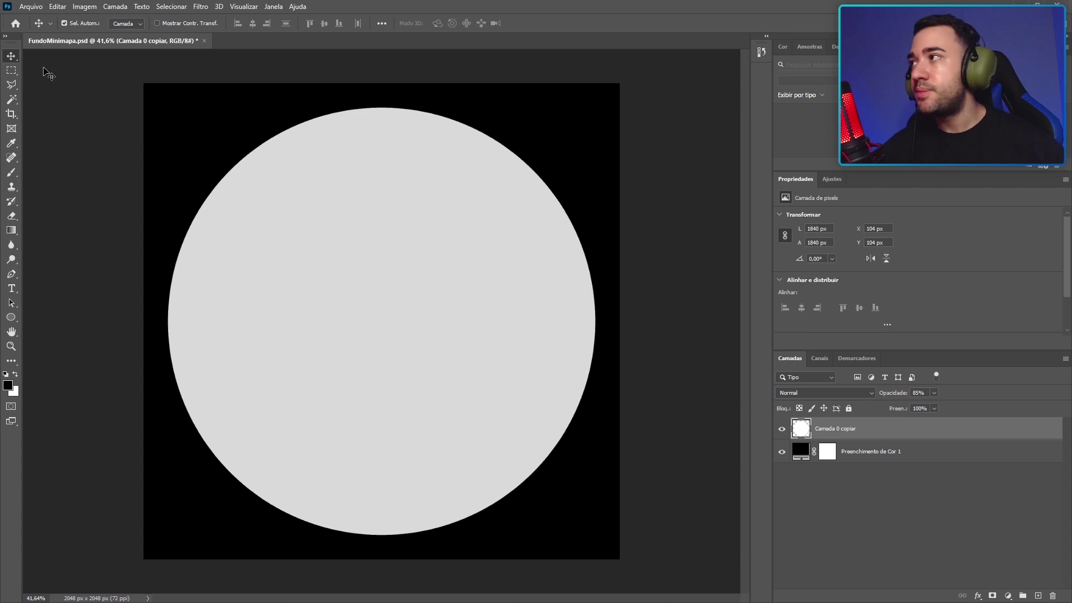
pyautogui.click(29, 8)
pyautogui.click(88, 139)
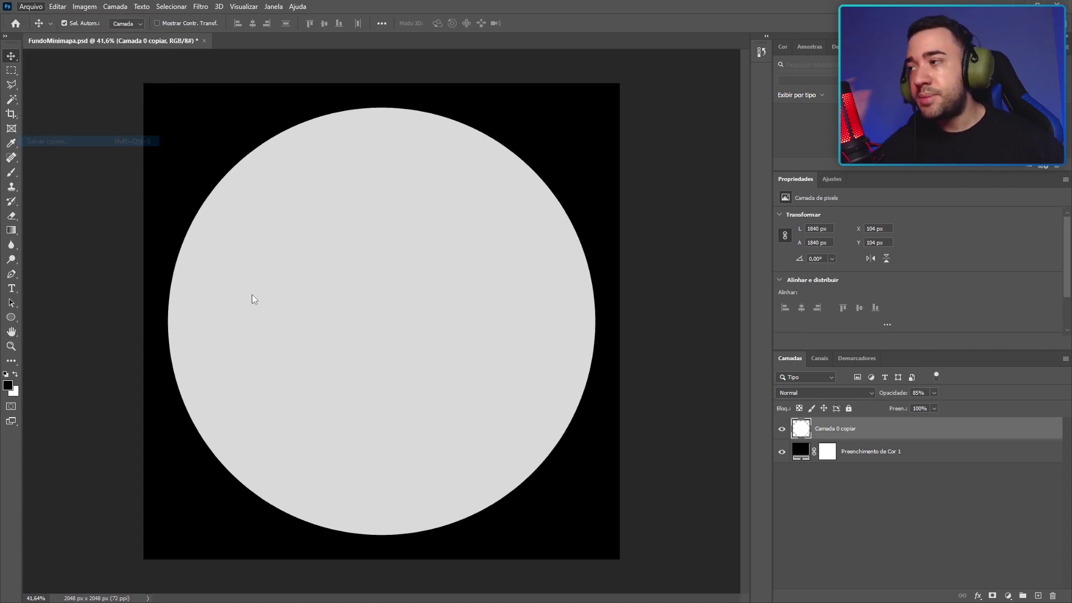
pyautogui.click(222, 258)
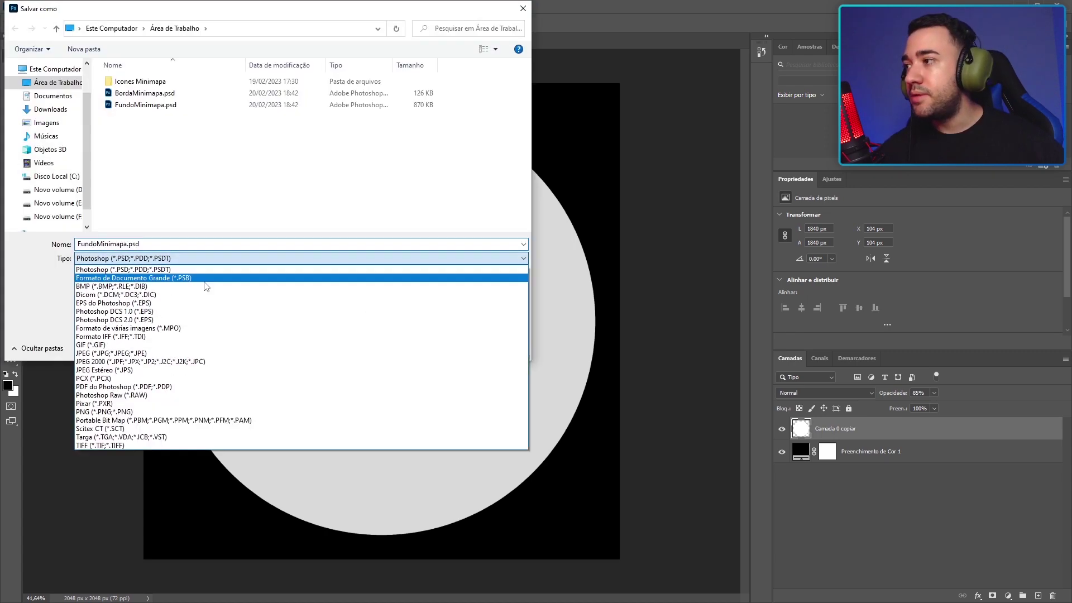
pyautogui.click(170, 439)
pyautogui.doubleClick(167, 93)
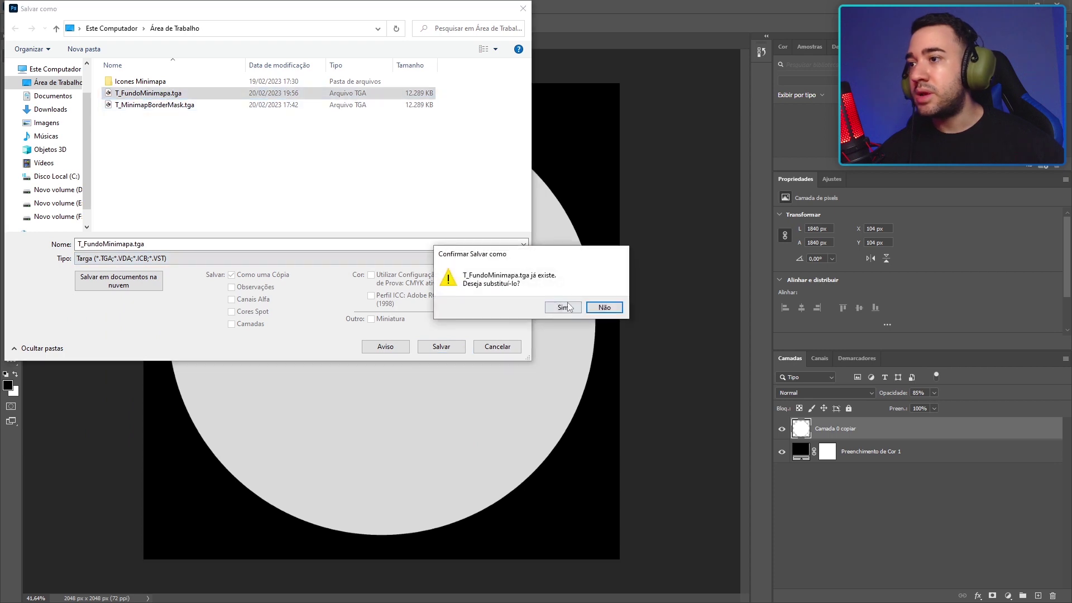
pyautogui.click(555, 306)
pyautogui.click(557, 226)
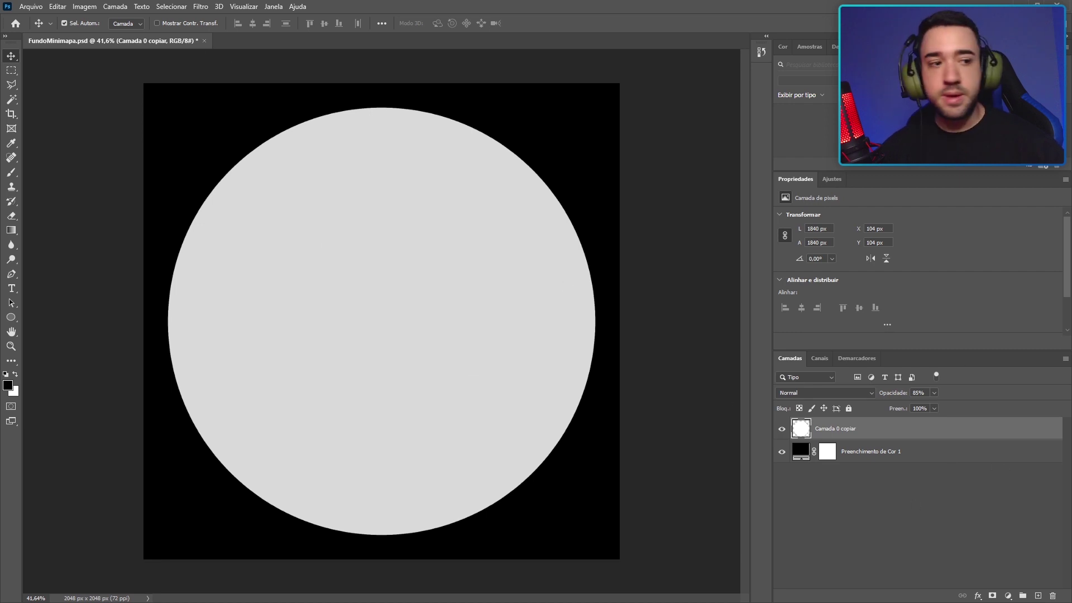
pyautogui.hotkey('alt', 'Tab')
# Reimport the 85% T_FundoMinimapa texture, save it and close its editor.
pyautogui.doubleClick(338, 341)
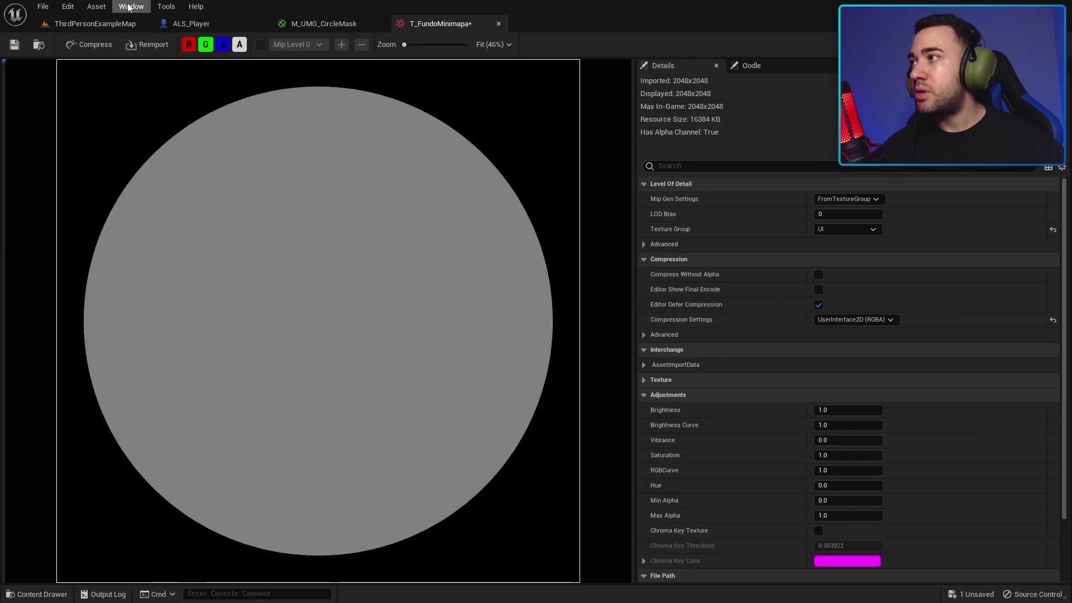
pyautogui.click(145, 49)
pyautogui.click(15, 45)
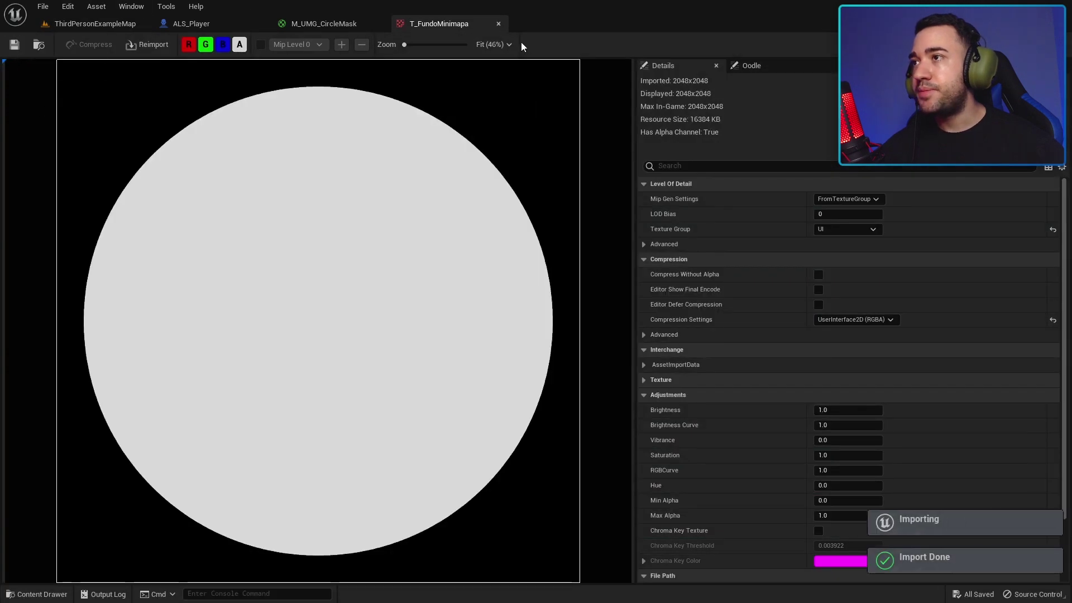
pyautogui.click(499, 24)
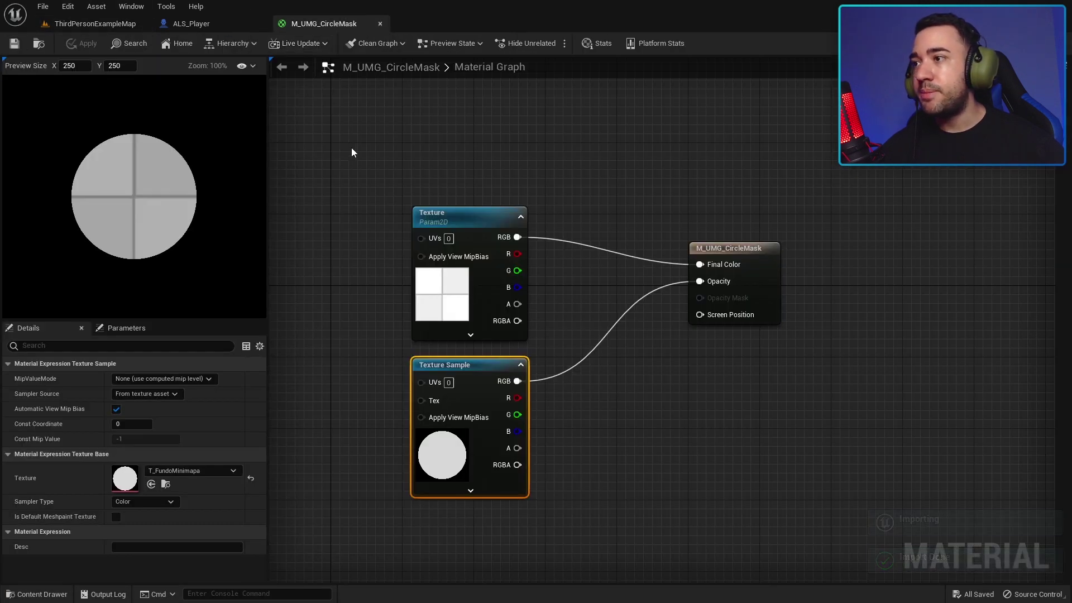
# Review the M_UMG_CircleMask nodes, close the material, and run a quick standalone play-test.
pyautogui.moveTo(362, 152); pyautogui.dragTo(816, 483)
pyautogui.scroll(-1, 815, 483)
pyautogui.moveTo(371, 120); pyautogui.dragTo(839, 408)
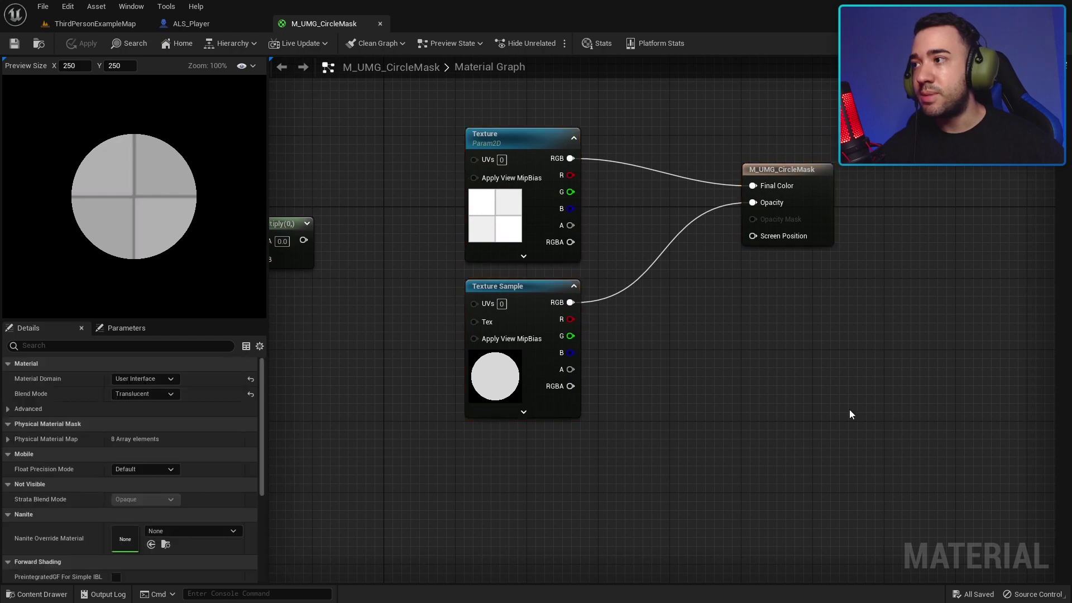
pyautogui.click(849, 409)
pyautogui.scroll(-1, 386, 118)
pyautogui.click(380, 24)
pyautogui.click(79, 23)
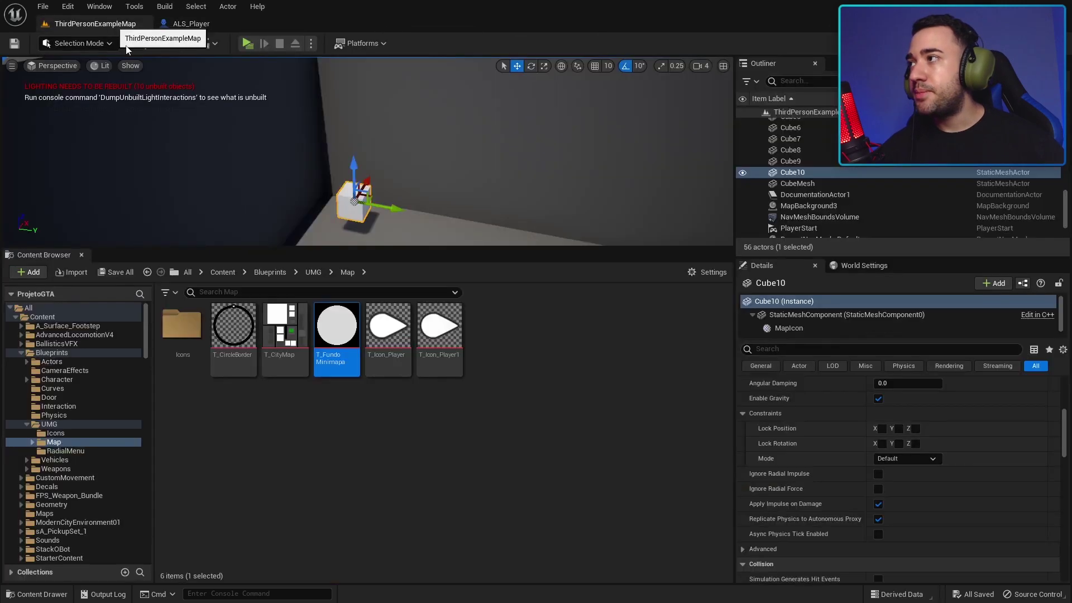
pyautogui.click(247, 44)
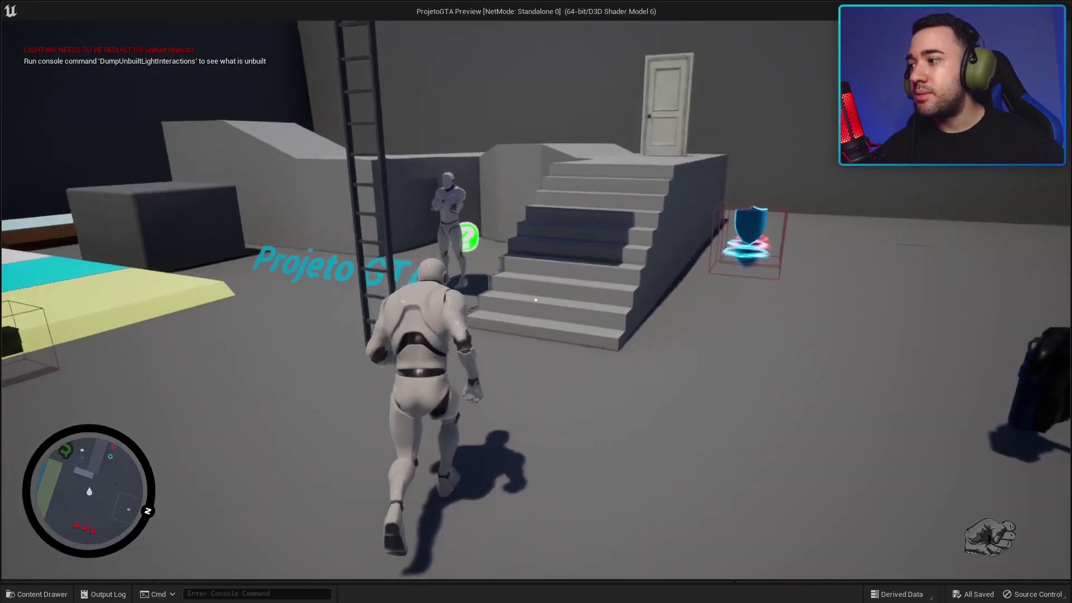
pyautogui.press('Escape')
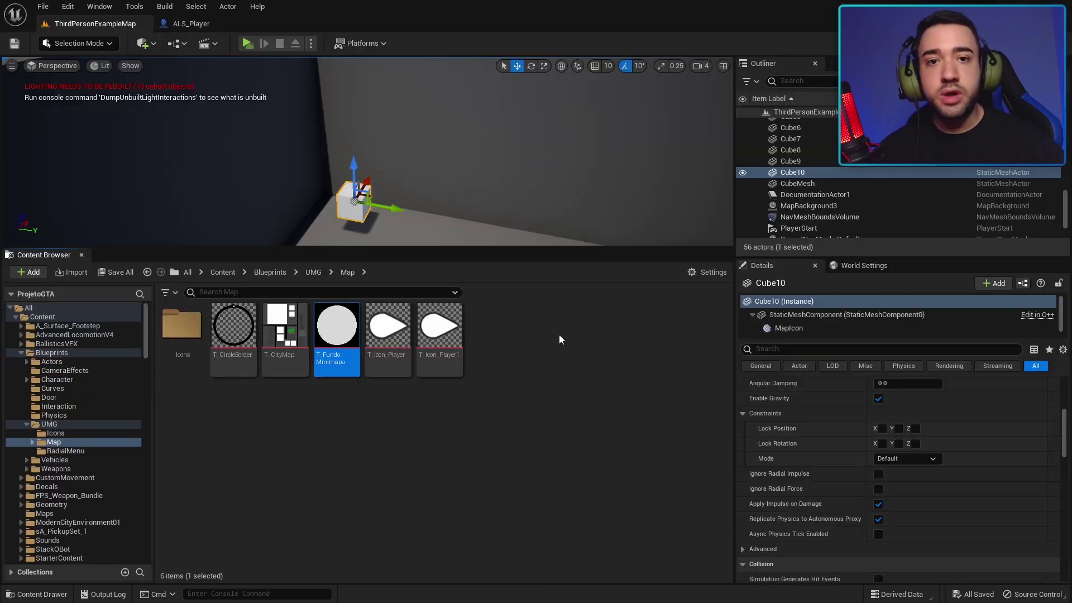
# Delete the 'Deixar fundo transparente...' task line from the Notepad to-do list.
pyautogui.hotkey('alt', 'Tab')
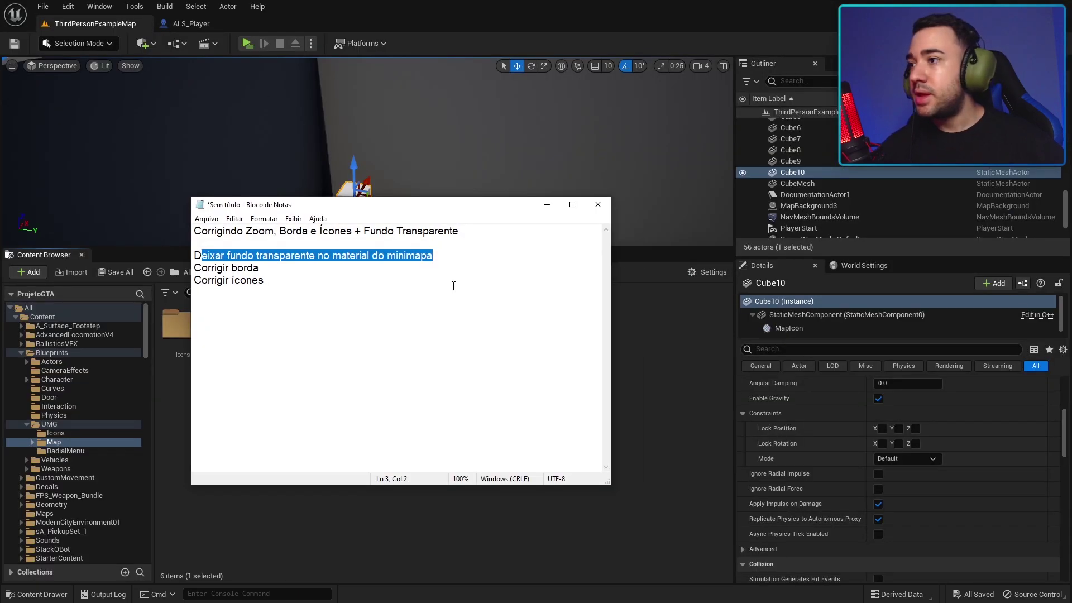
pyautogui.moveTo(466, 256); pyautogui.dragTo(213, 257)
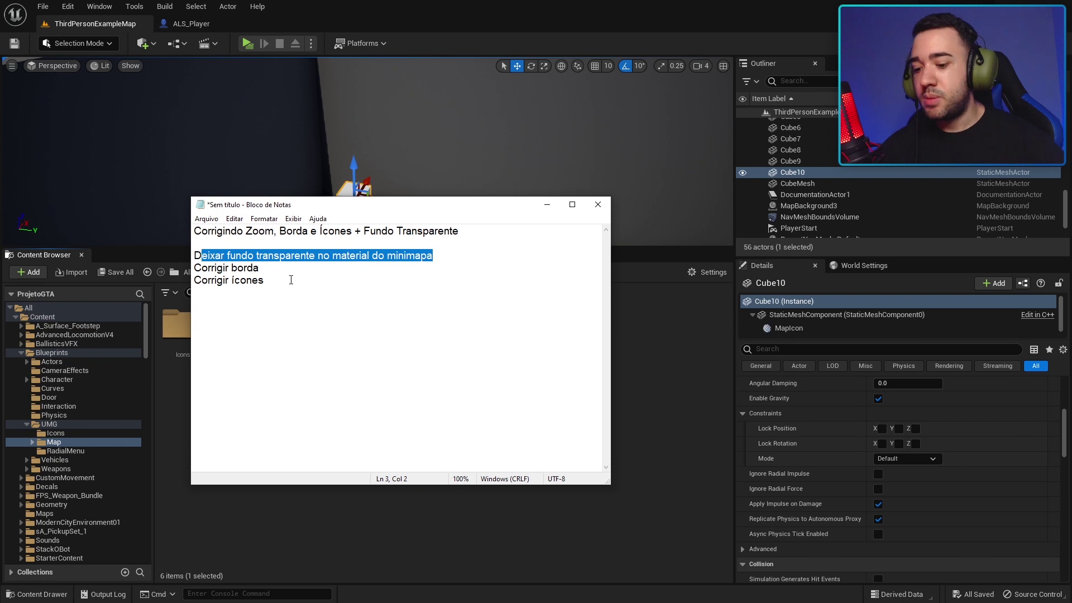
pyautogui.press('BackSpace')
pyautogui.press('BackSpace')
pyautogui.press('BackSpace')
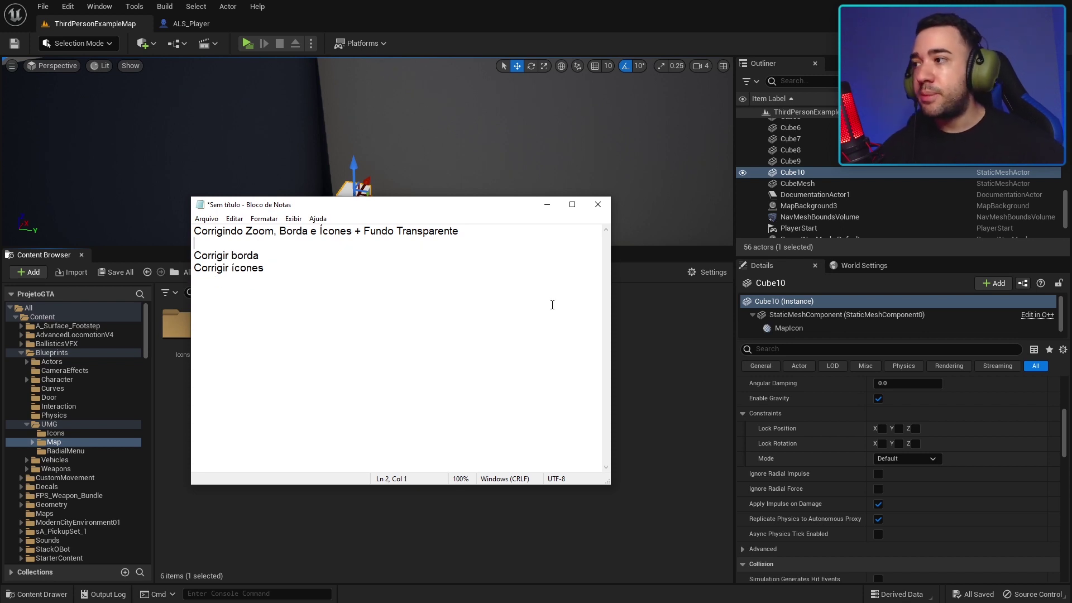
# Put away the notes, play-test the level to check the minimap's N marker, then stop.
pyautogui.click(547, 204)
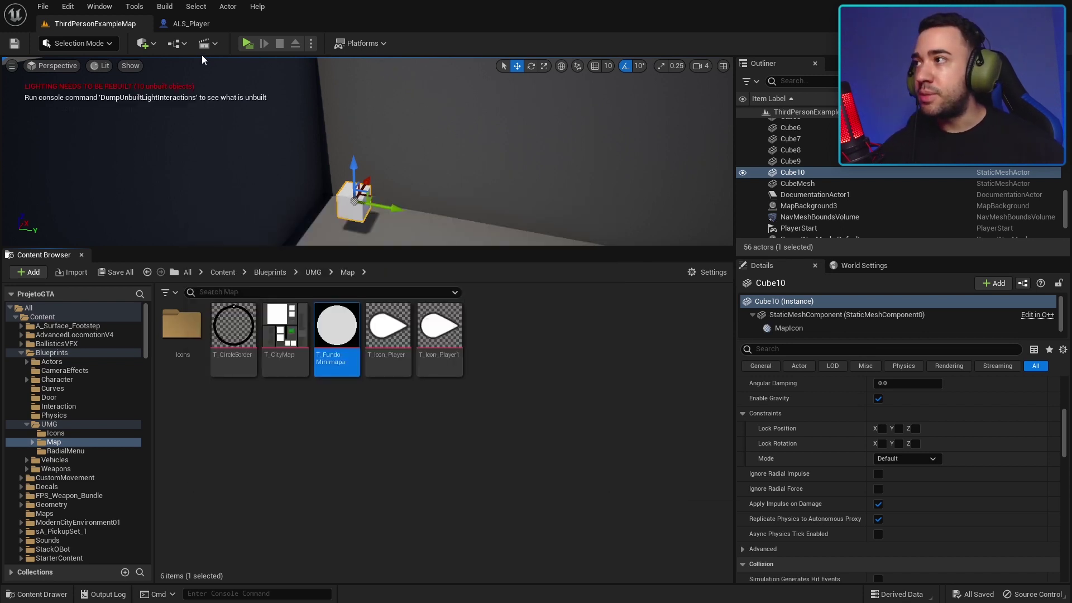
pyautogui.click(247, 43)
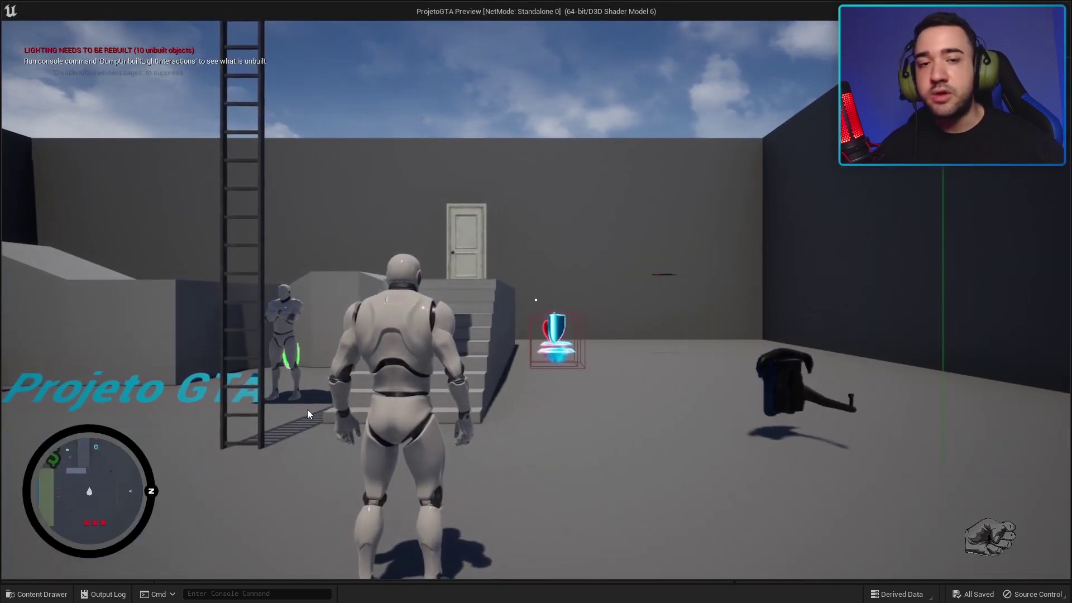
pyautogui.press('Escape')
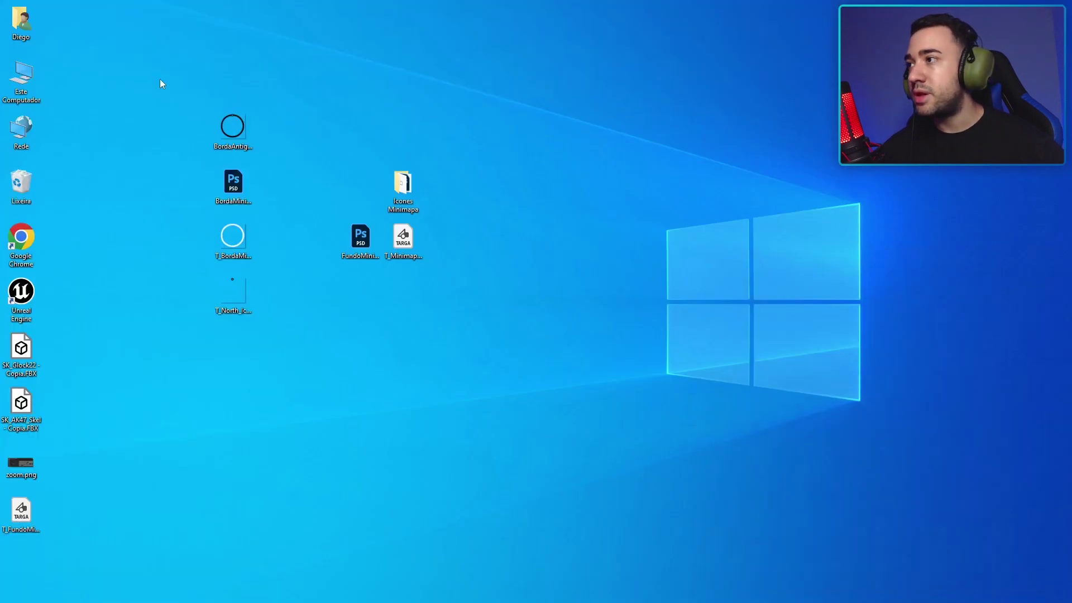
pyautogui.click(235, 134)
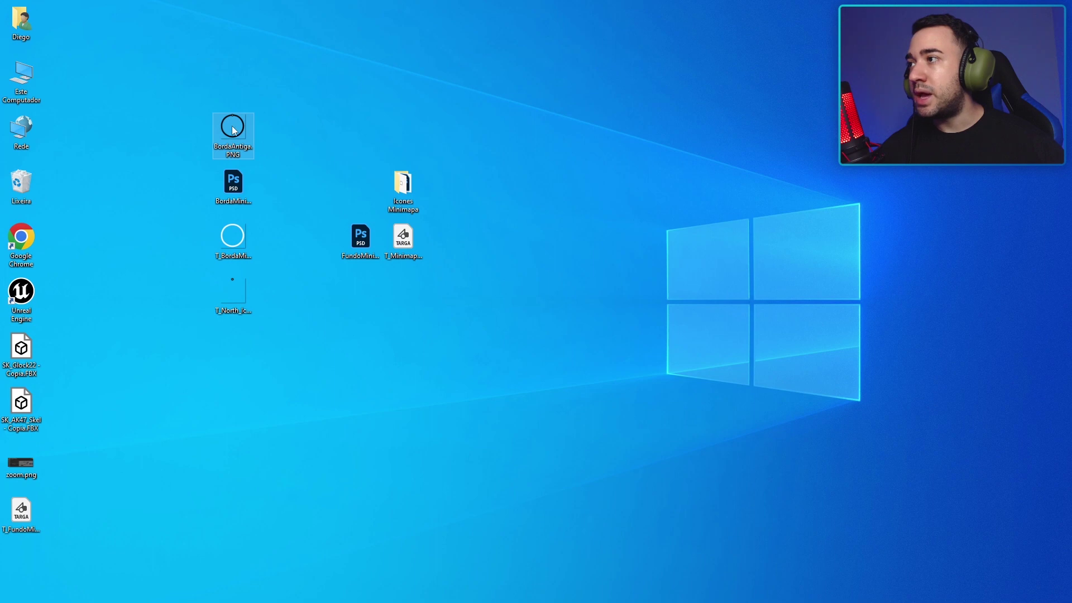
pyautogui.doubleClick(234, 130)
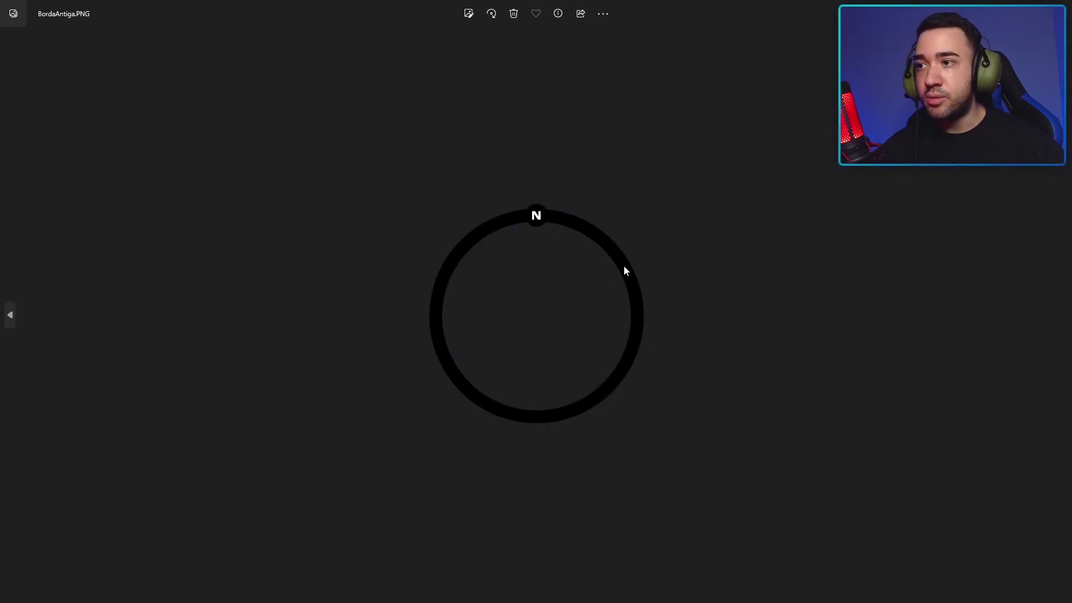
pyautogui.scroll(2, 626, 282)
pyautogui.scroll(-1, 416, 254)
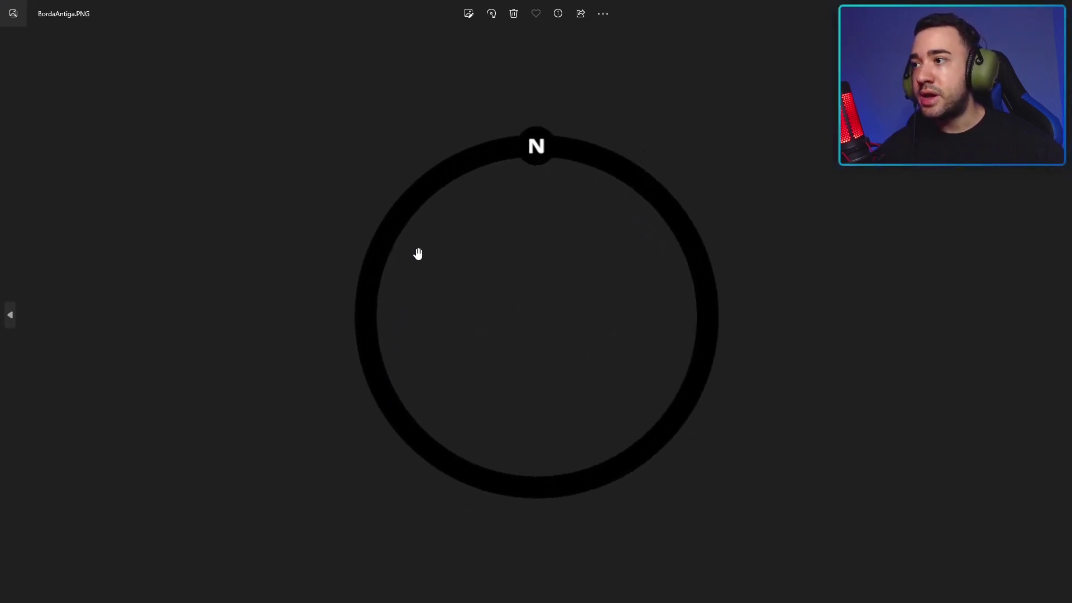
pyautogui.scroll(-1, 448, 321)
pyautogui.scroll(3, 555, 206)
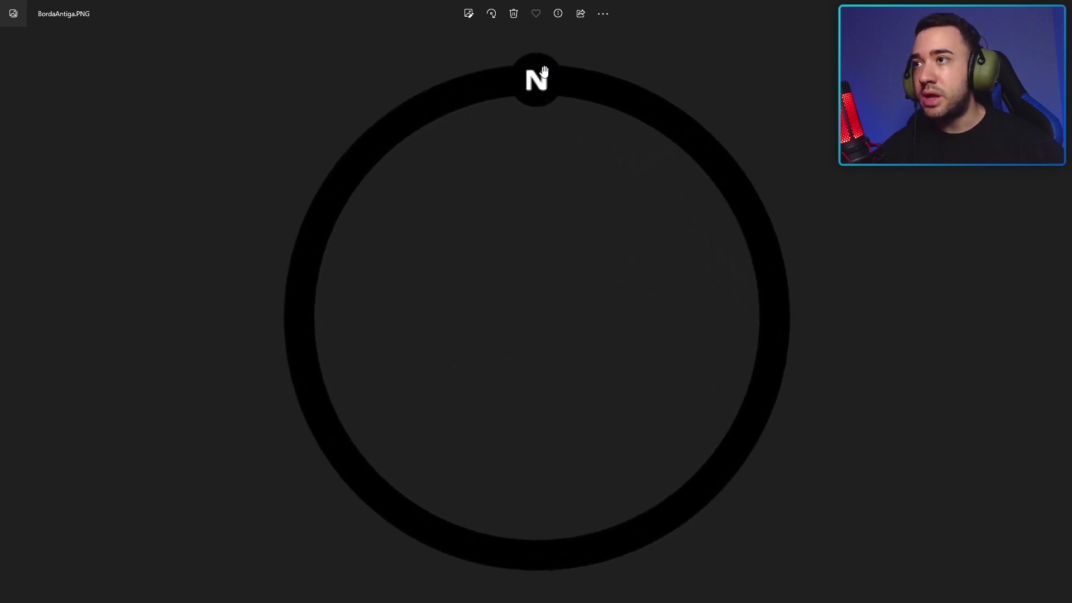
pyautogui.scroll(-1, 542, 175)
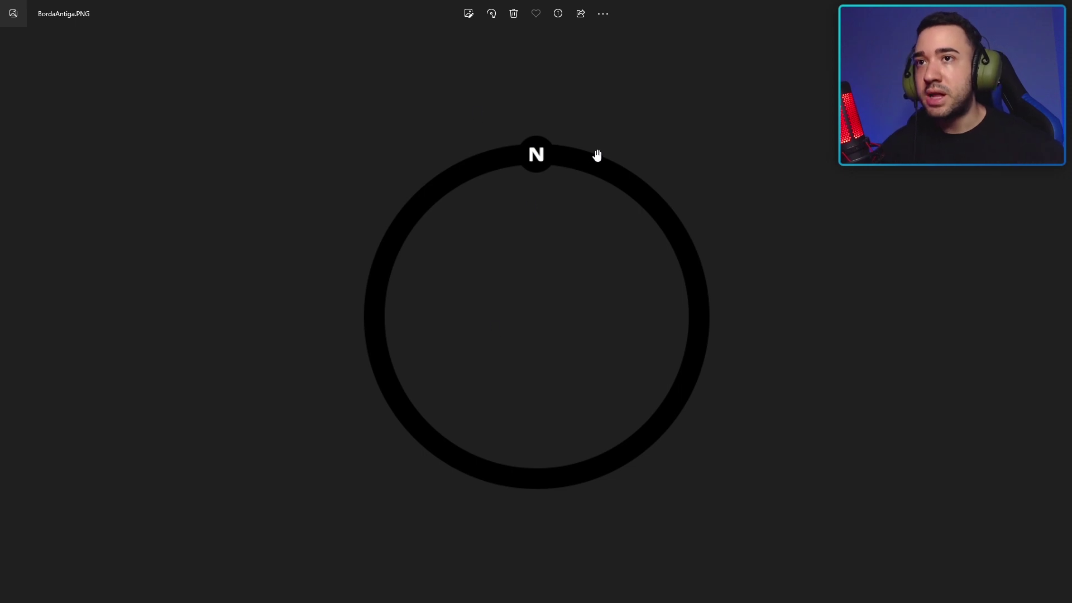
pyautogui.hotkey('alt', 'F4')
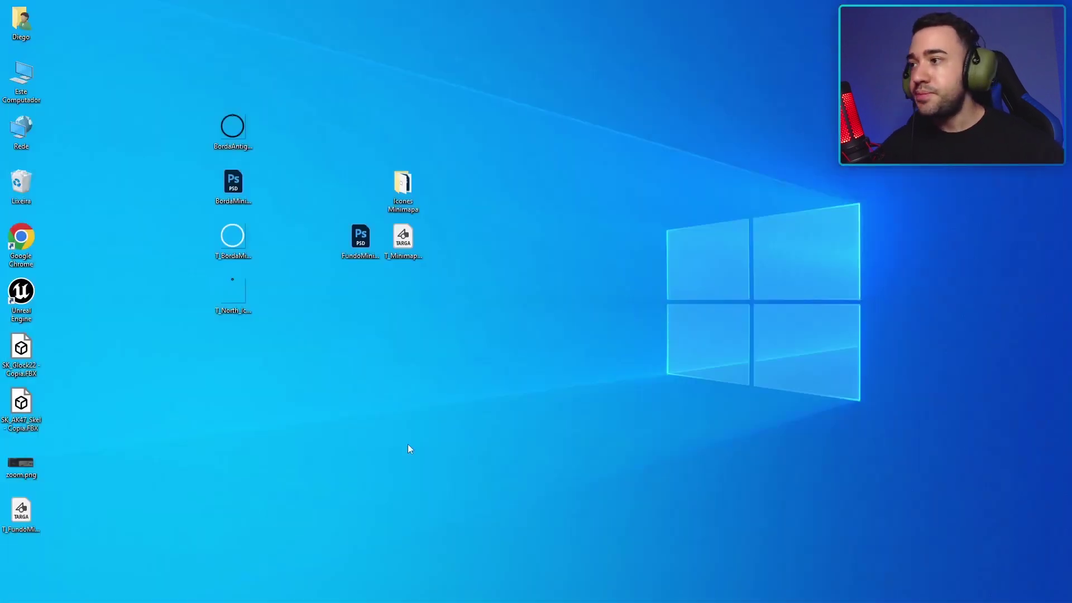
pyautogui.doubleClick(232, 237)
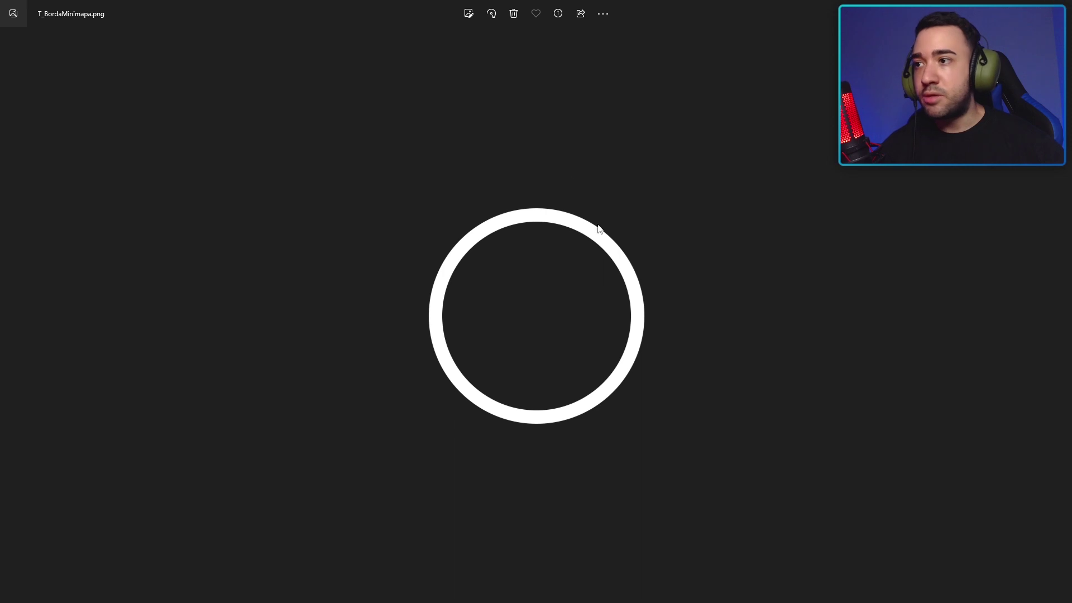
pyautogui.click(1059, 9)
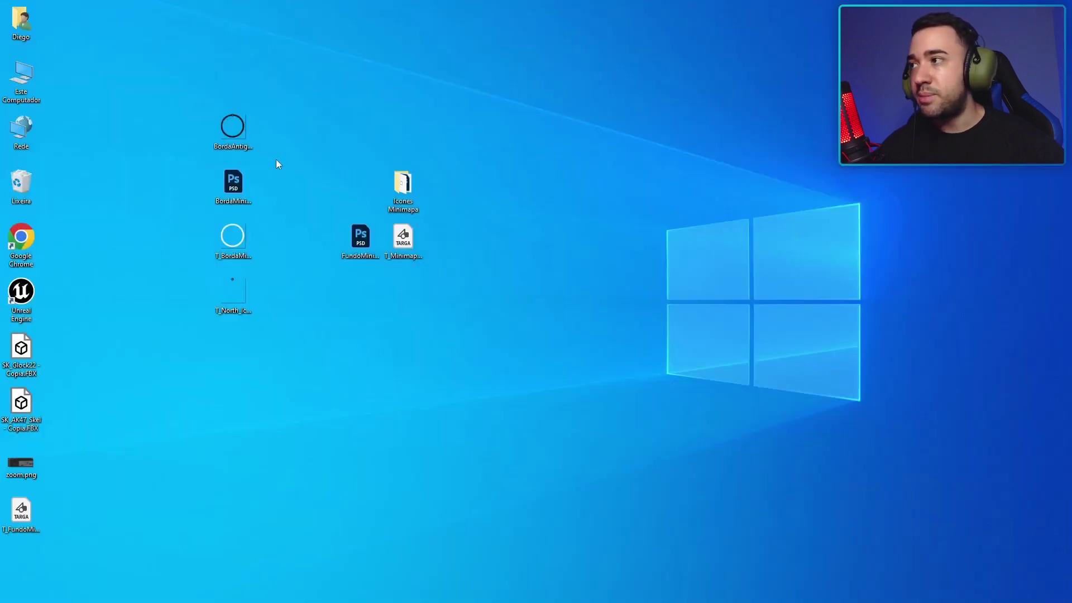
pyautogui.doubleClick(233, 237)
pyautogui.scroll(5, 620, 220)
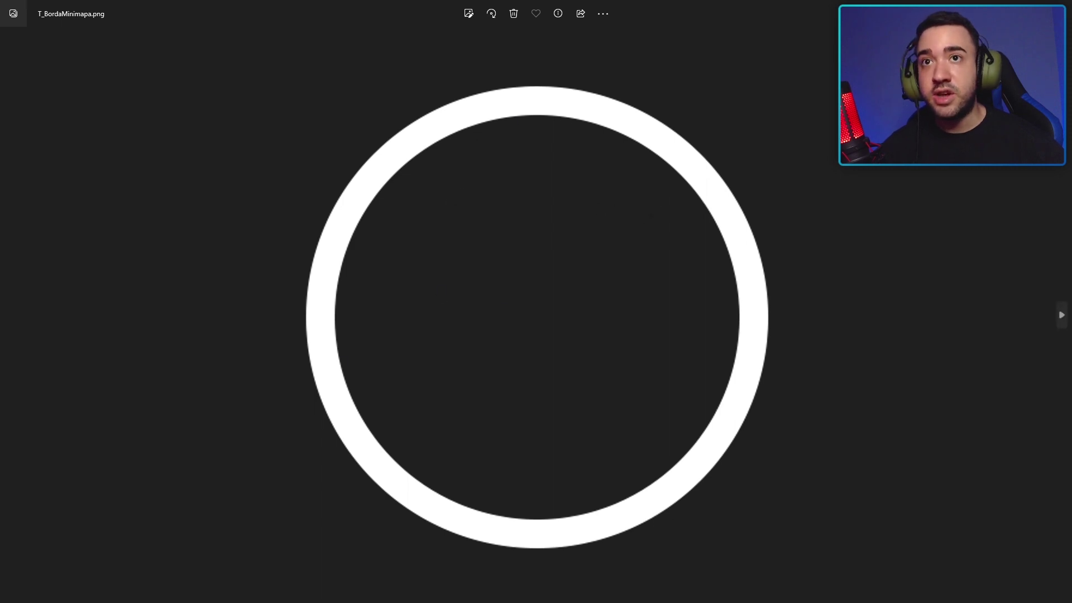
pyautogui.click(1059, 9)
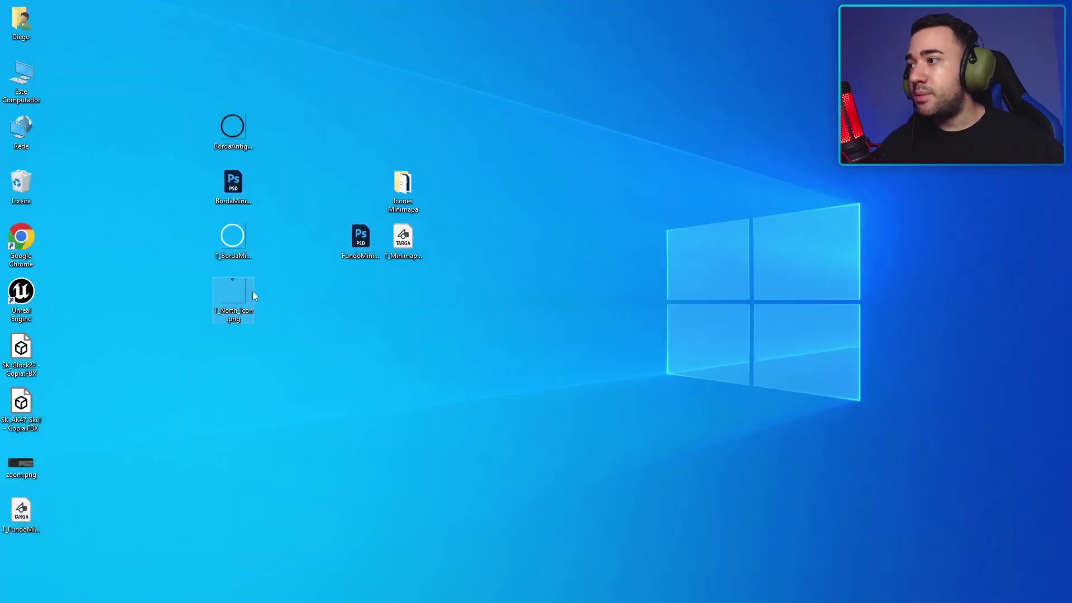
pyautogui.doubleClick(236, 292)
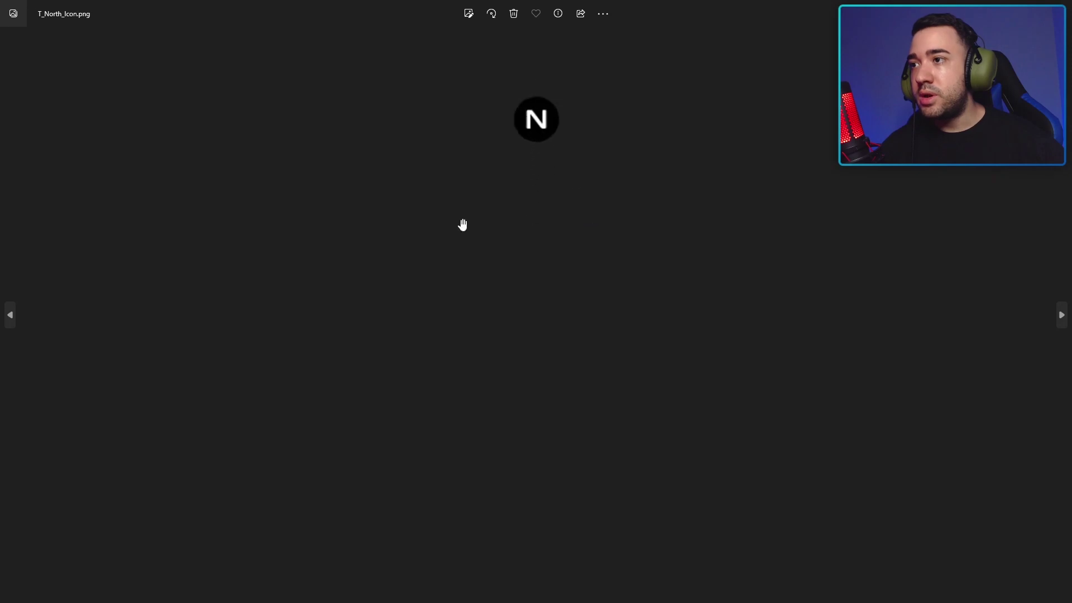
pyautogui.click(1058, 7)
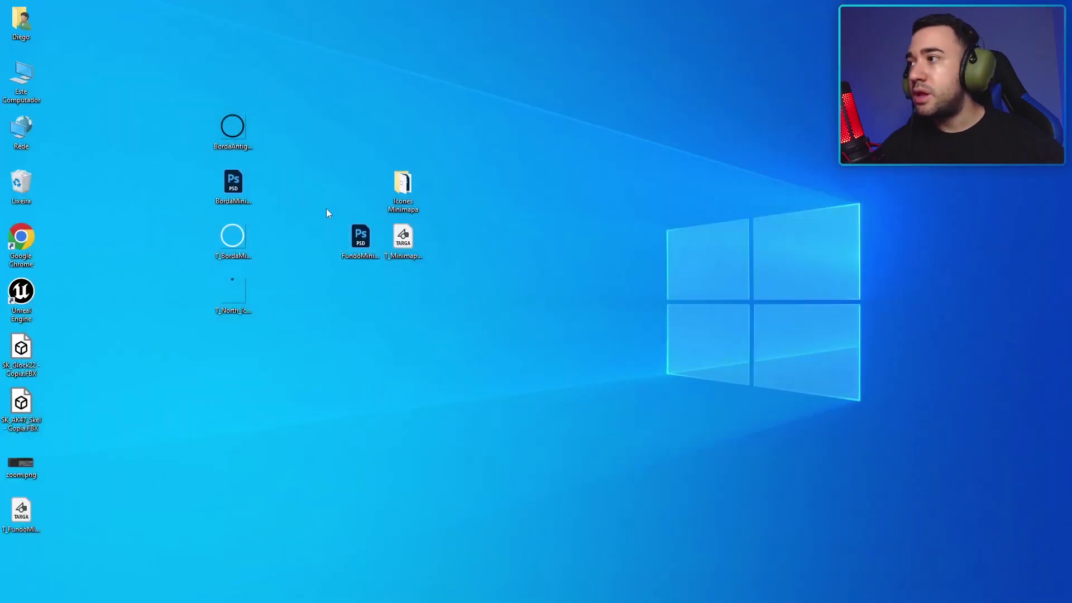
# Open BordaMinimapa.psd and hide the T_North_Icon and white ring layers.
pyautogui.doubleClick(229, 189)
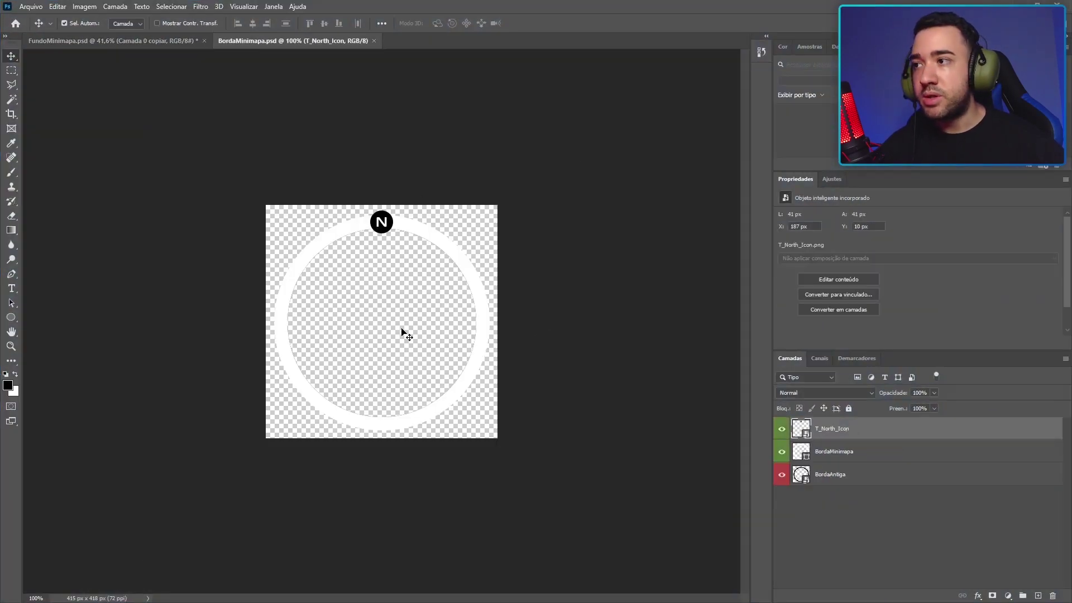
pyautogui.keyDown('alt'); pyautogui.scroll(1, 383, 290); pyautogui.keyUp('alt')
pyautogui.keyDown('alt'); pyautogui.scroll(1, 383, 290); pyautogui.keyUp('alt')
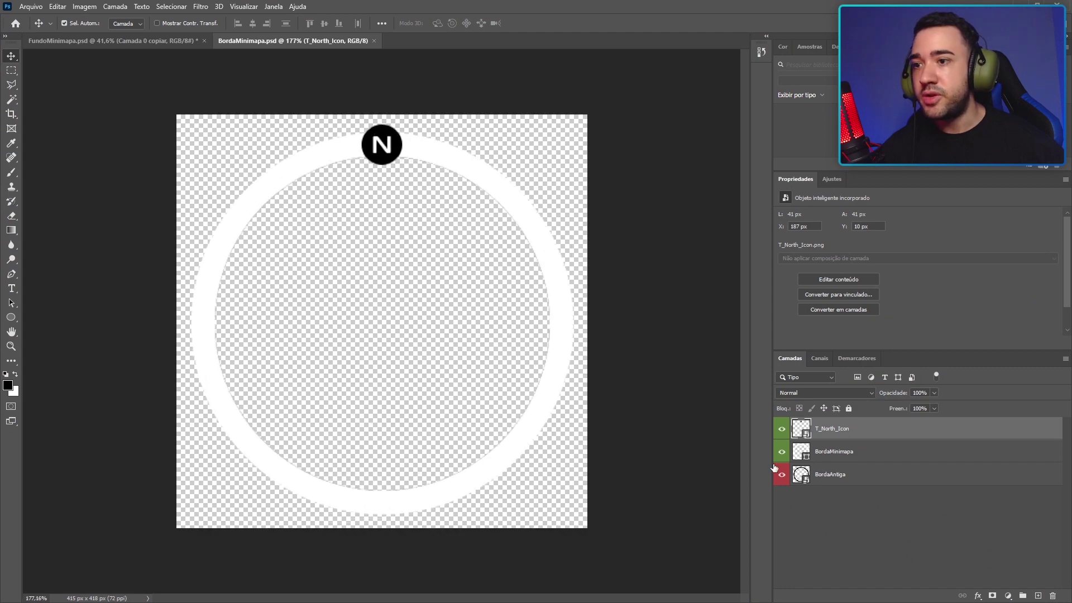
pyautogui.click(781, 429)
pyautogui.click(782, 452)
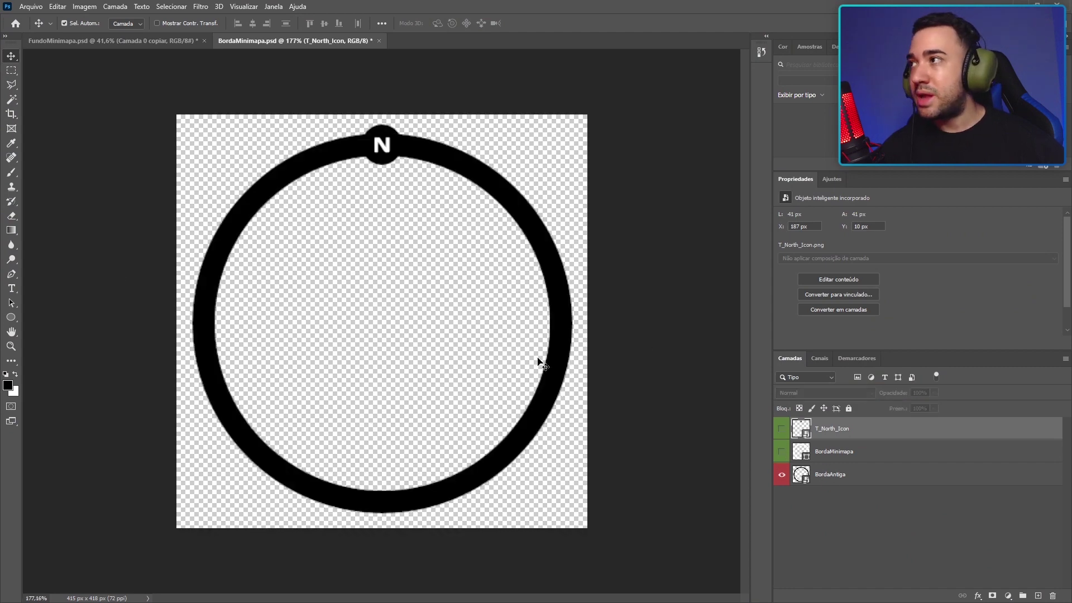
# Check the image size in pixels (415 × 418) and cancel without resizing.
pyautogui.click(84, 6)
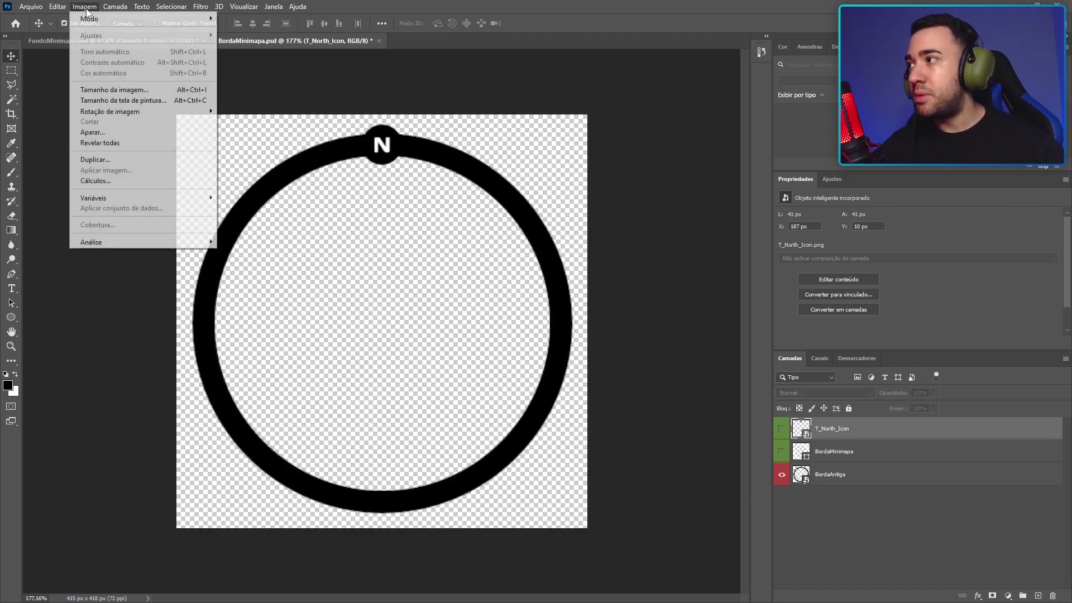
pyautogui.click(100, 90)
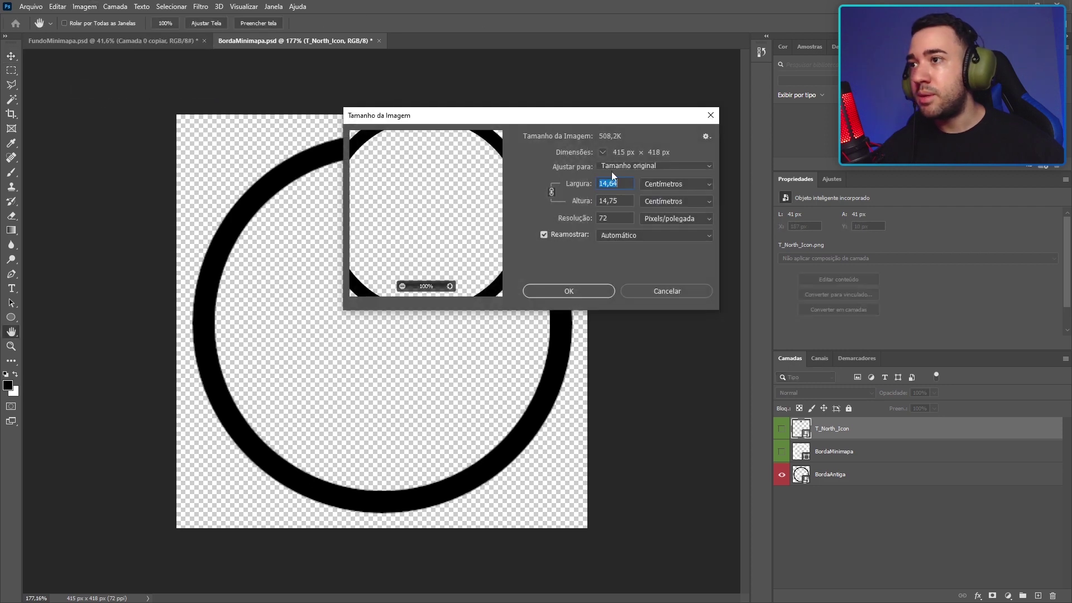
pyautogui.click(662, 184)
pyautogui.click(664, 199)
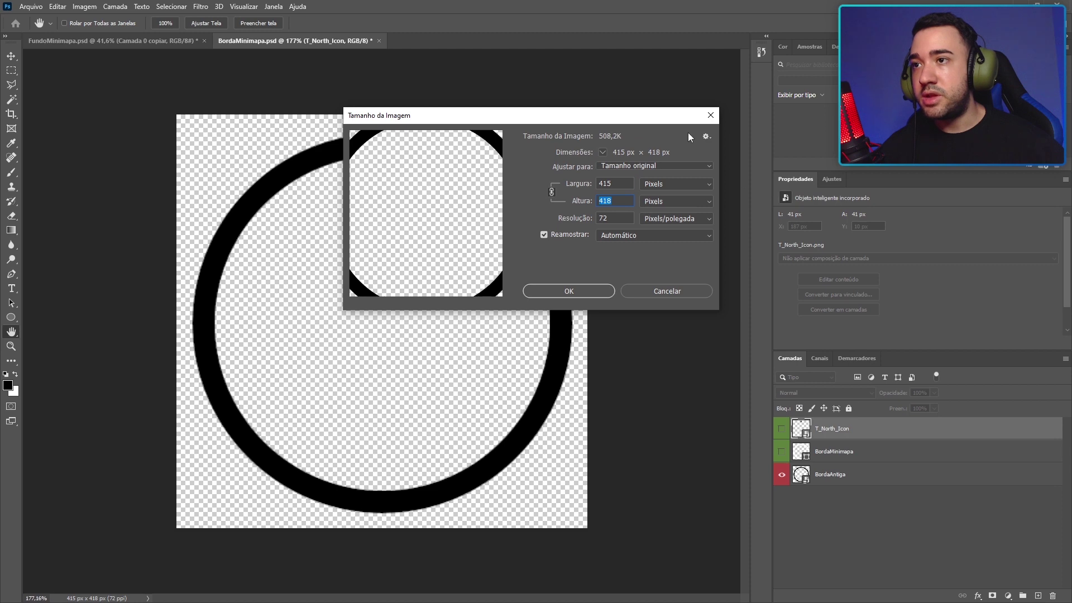
pyautogui.click(711, 115)
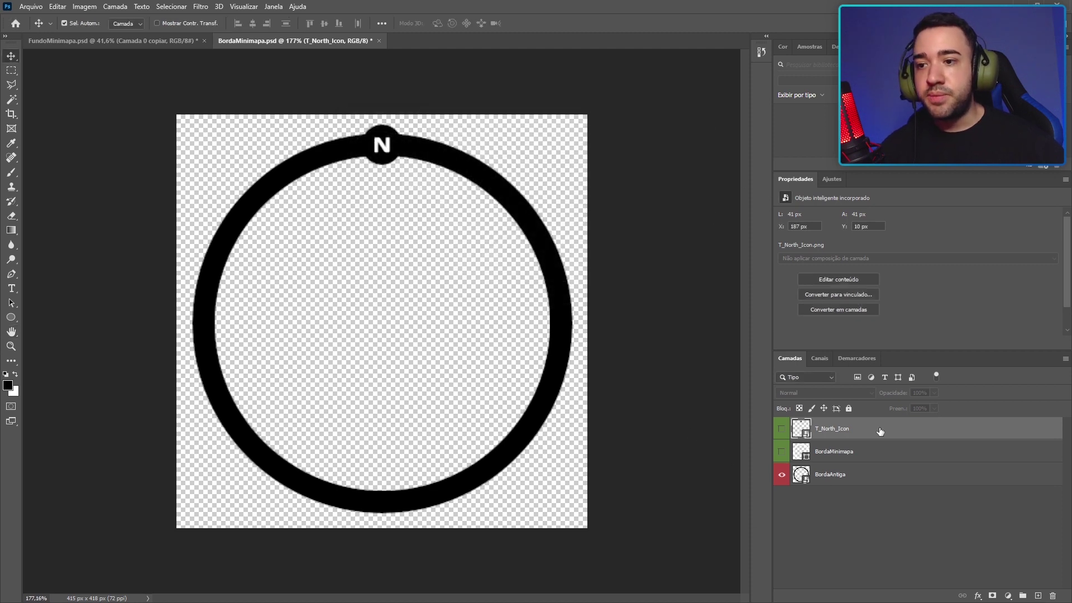
# Hide the old BordaAntiga and white rings, leaving only the T_North_Icon layer visible.
pyautogui.click(832, 472)
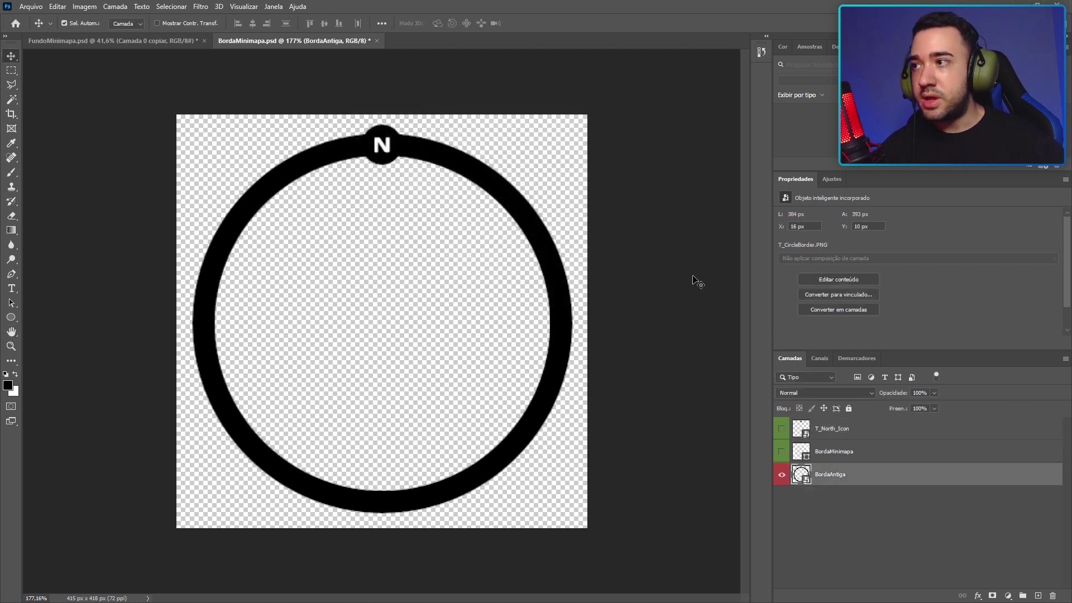
pyautogui.click(782, 452)
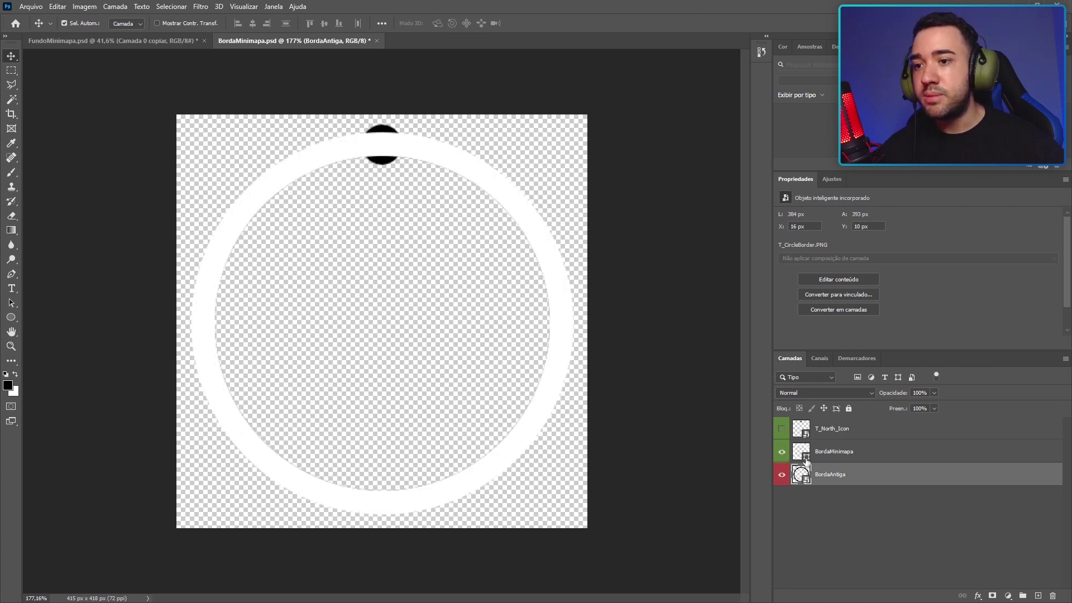
pyautogui.click(782, 477)
pyautogui.click(781, 430)
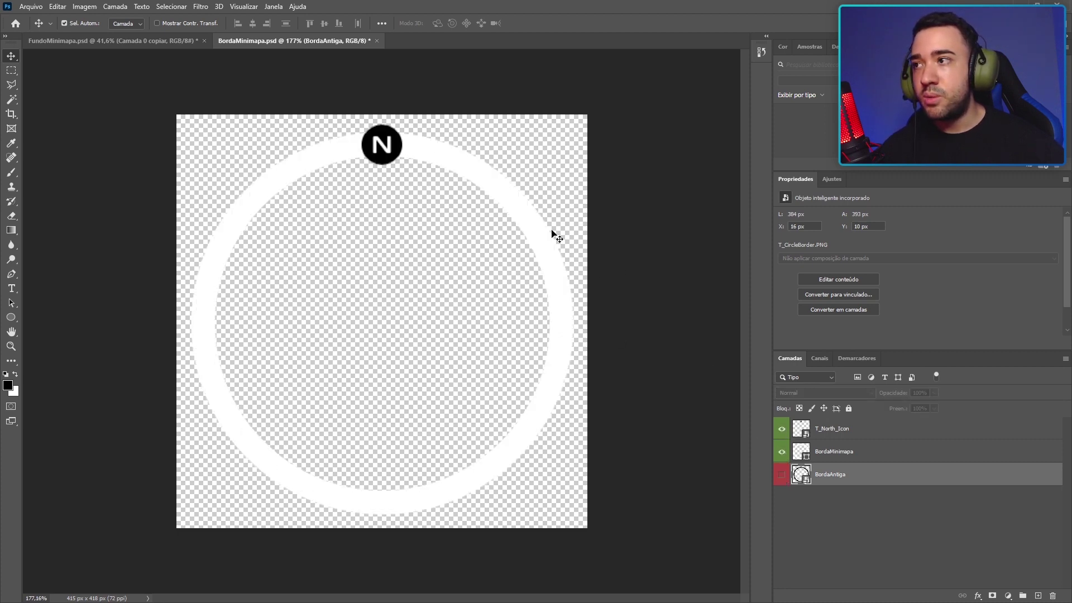
pyautogui.click(783, 454)
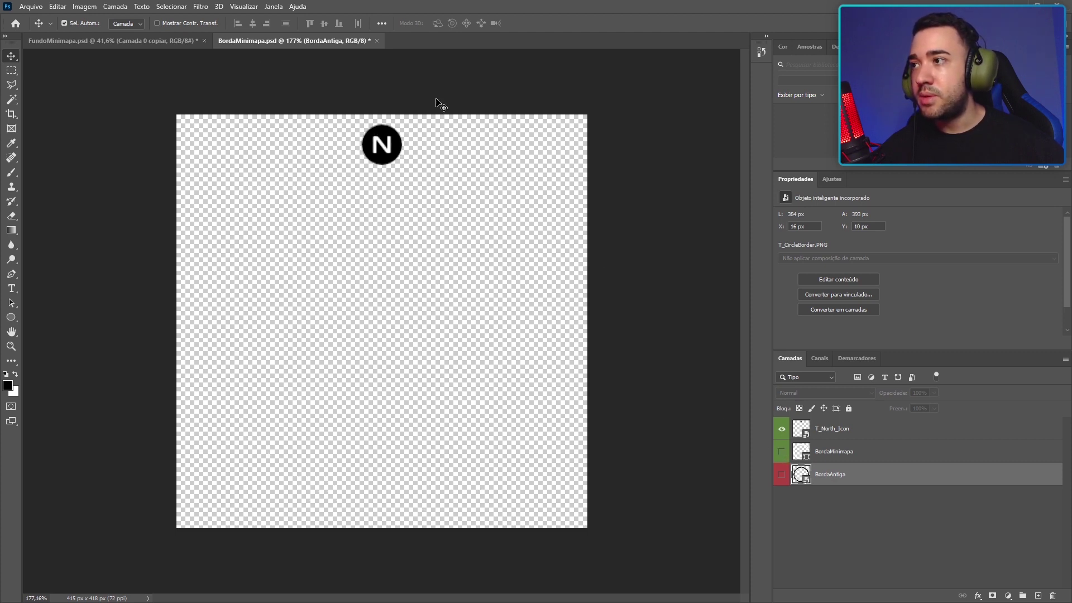
# Show the white BordaMinimapa ring, toggle the N icon layer, and gather the border and North icon images.
pyautogui.click(782, 453)
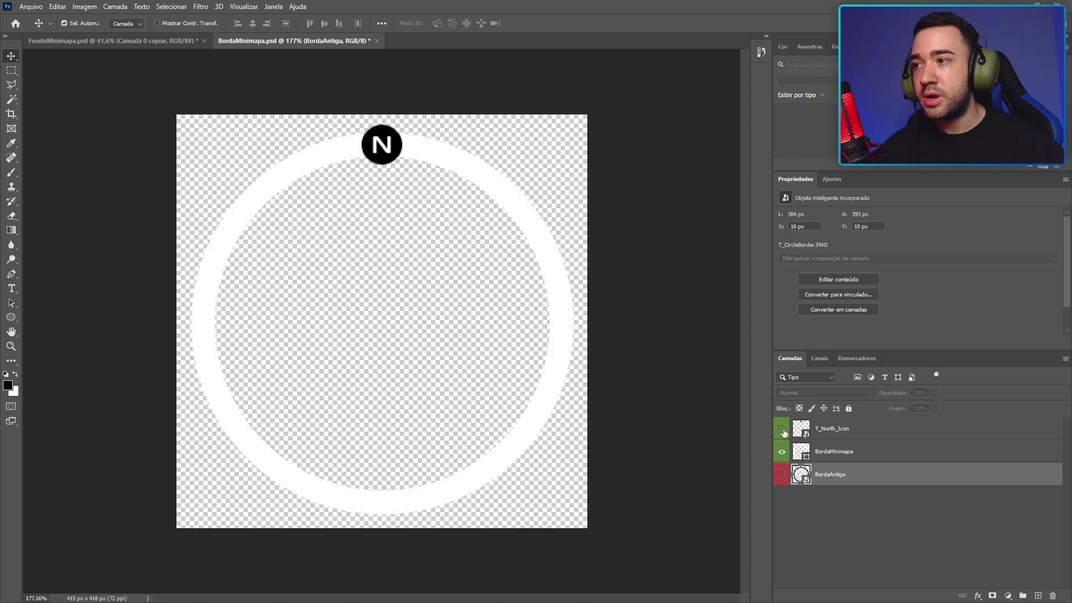
pyautogui.click(781, 429)
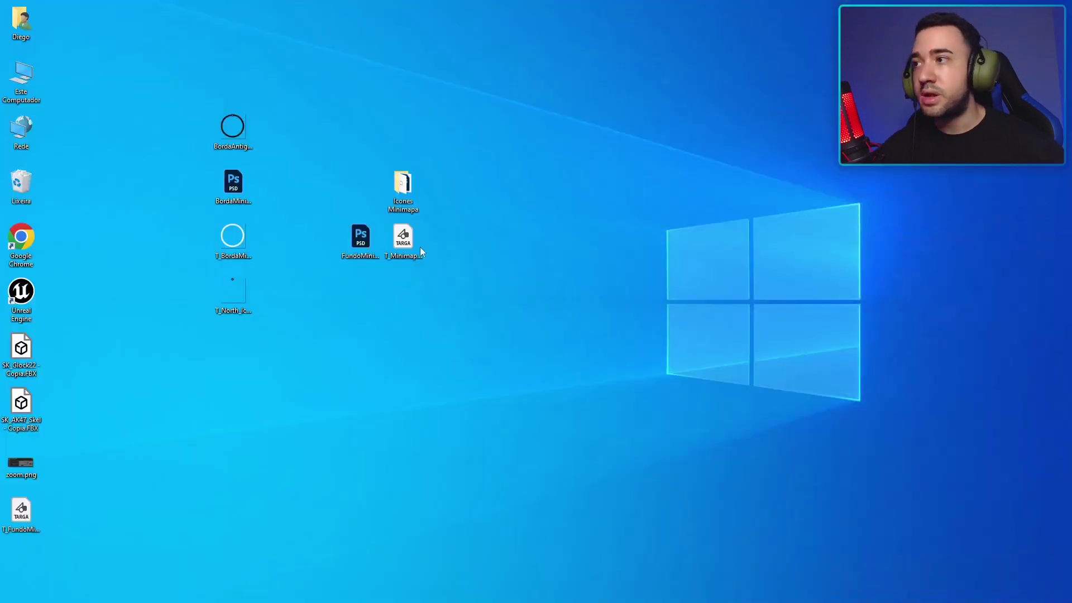
pyautogui.moveTo(152, 246); pyautogui.dragTo(254, 326)
pyautogui.moveTo(234, 290); pyautogui.dragTo(361, 399)
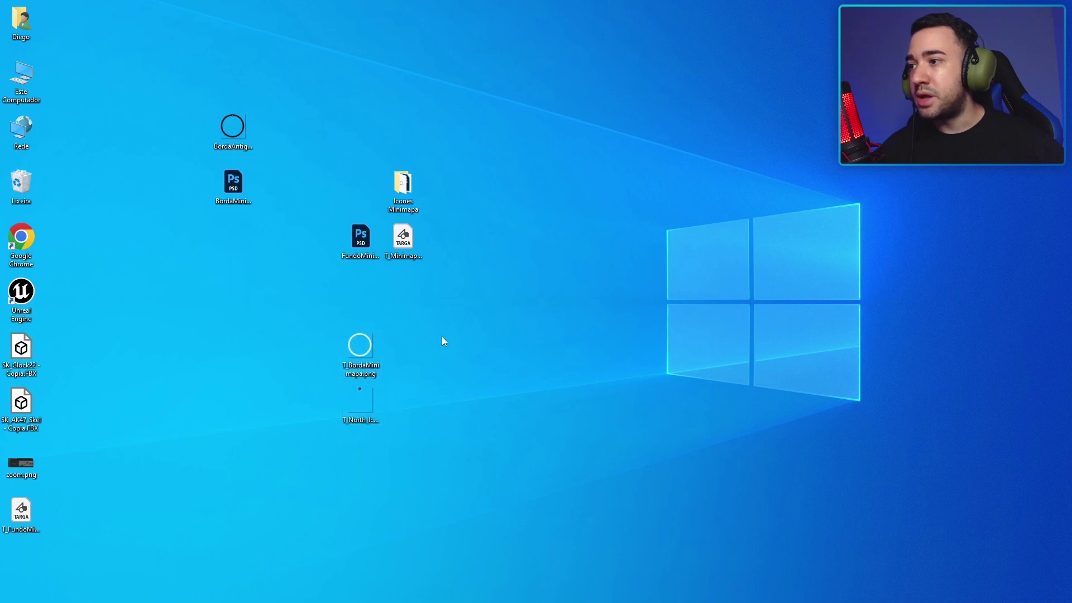
# Preview T_North_Icon.png in Photos, then close the viewer.
pyautogui.doubleClick(368, 413)
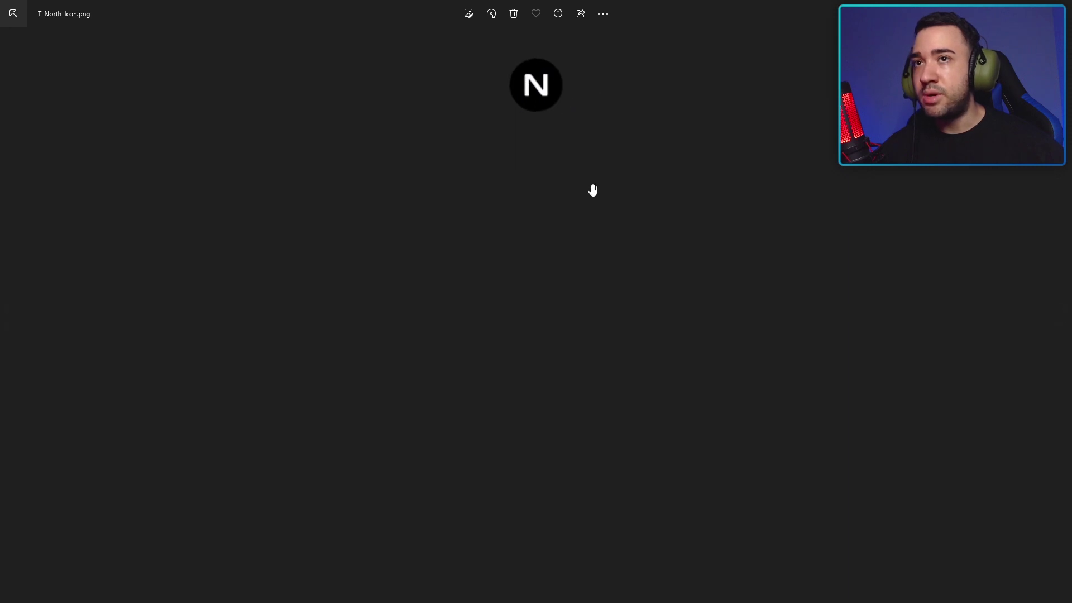
pyautogui.scroll(-2, 507, 148)
pyautogui.click(1033, 8)
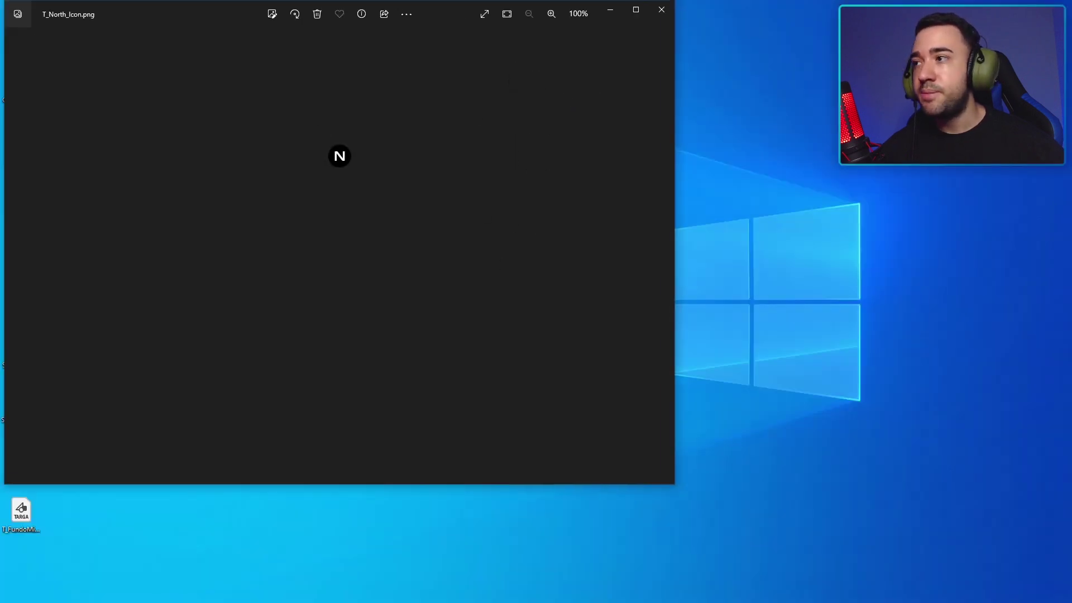
pyautogui.click(636, 9)
pyautogui.click(1066, 20)
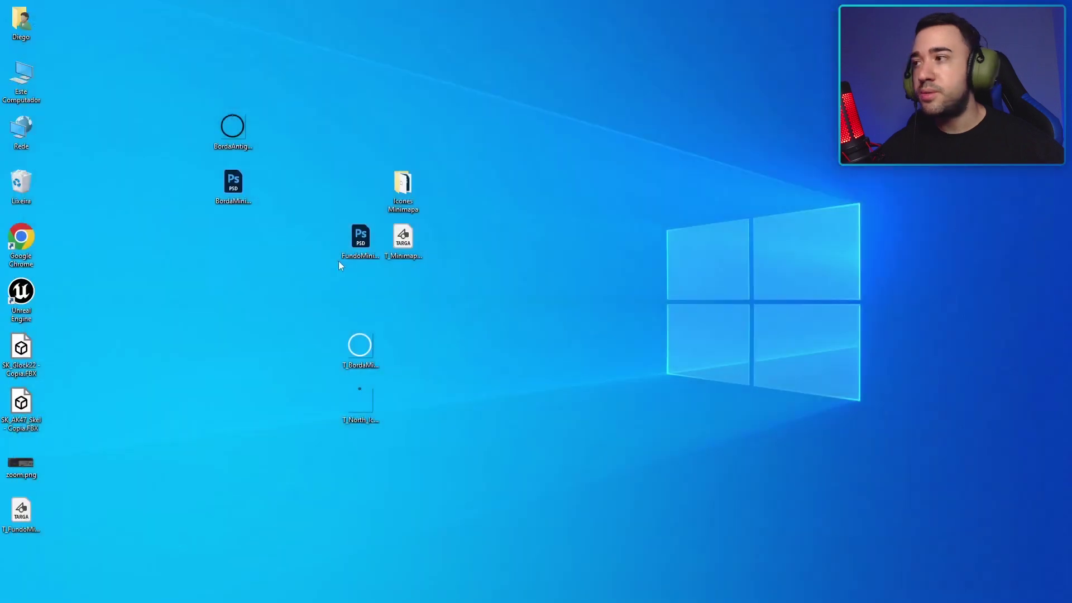
# Select the border and North icon images and return to the Unreal Editor.
pyautogui.moveTo(340, 262); pyautogui.dragTo(436, 440)
pyautogui.moveTo(362, 345); pyautogui.dragTo(342, 346)
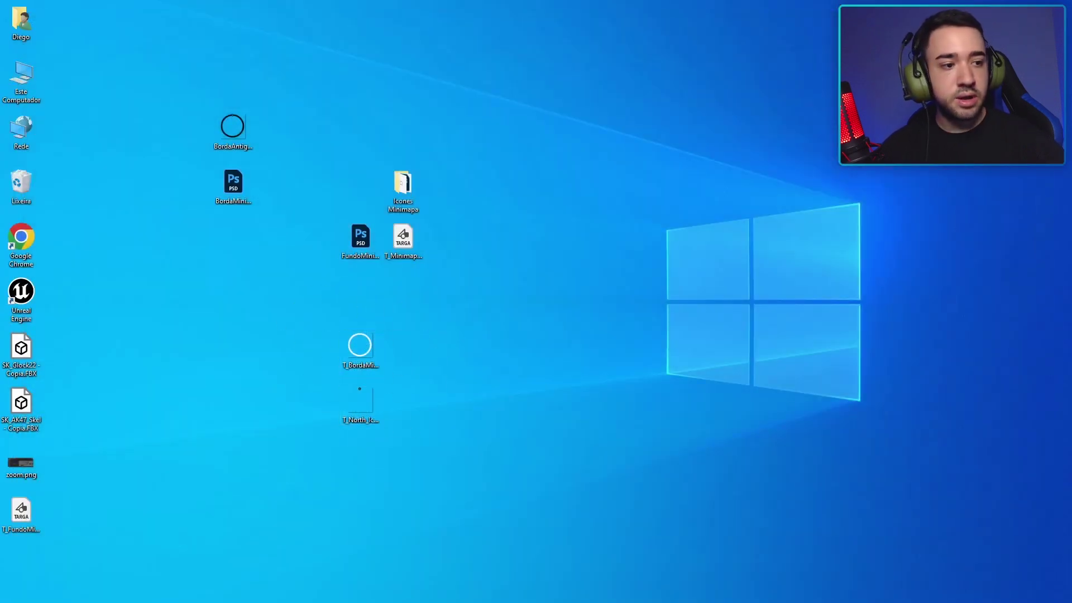
pyautogui.hotkey('alt', 'Tab')
# Import the border and North icon PNGs from the desktop into the Map folder.
pyautogui.press('super+d')
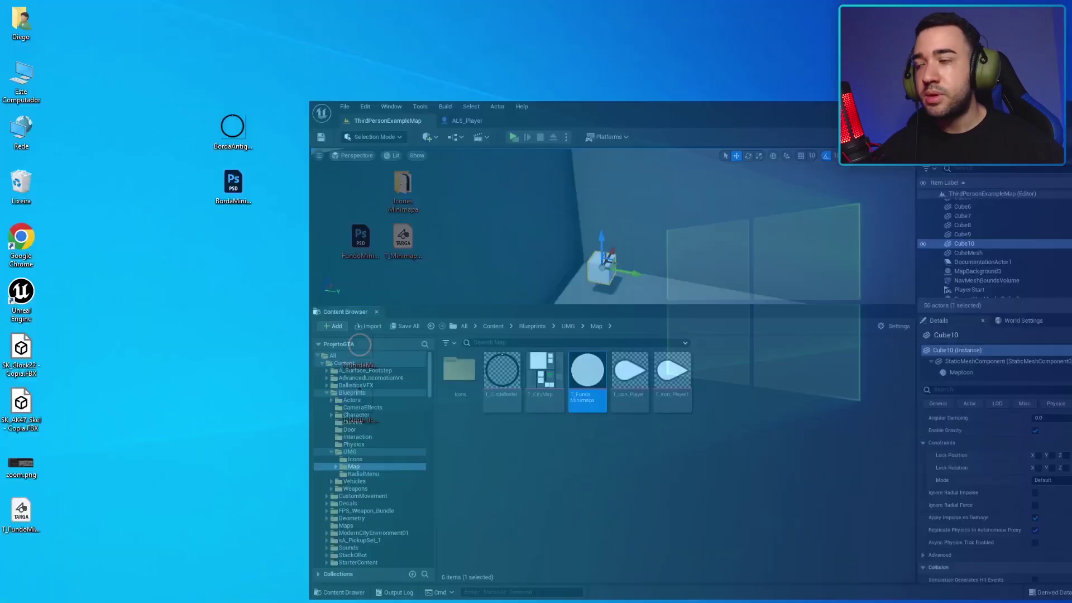
pyautogui.moveTo(317, 332); pyautogui.dragTo(390, 476)
pyautogui.moveTo(727, 401); pyautogui.dragTo(1071, 399)
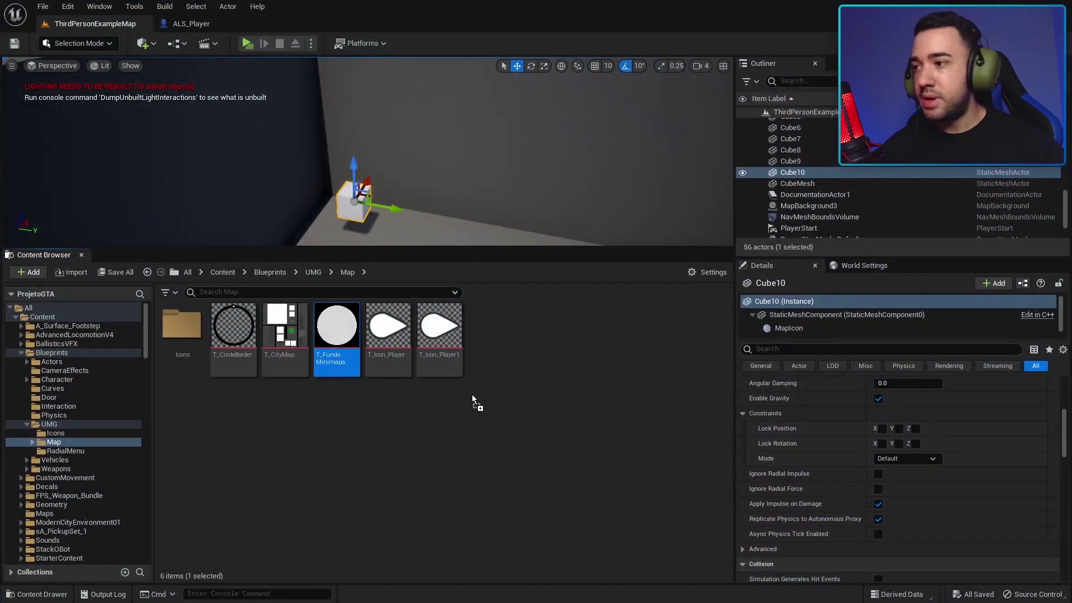
pyautogui.moveTo(360, 402); pyautogui.dragTo(472, 394)
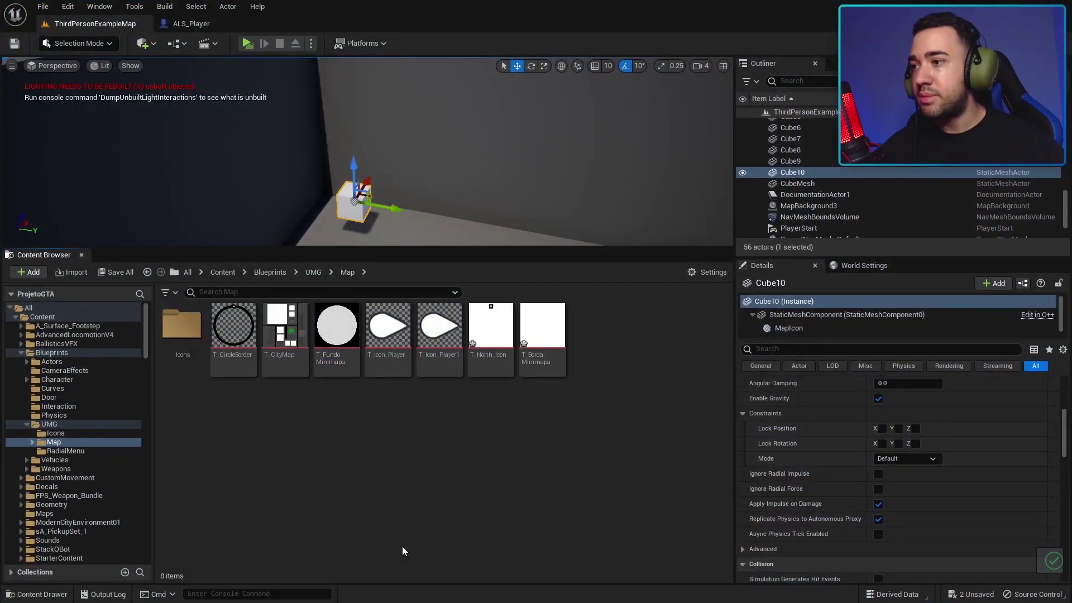
# Set T_North_Icon to FromTextureGroup mips and the UI texture group, then save it.
pyautogui.doubleClick(491, 327)
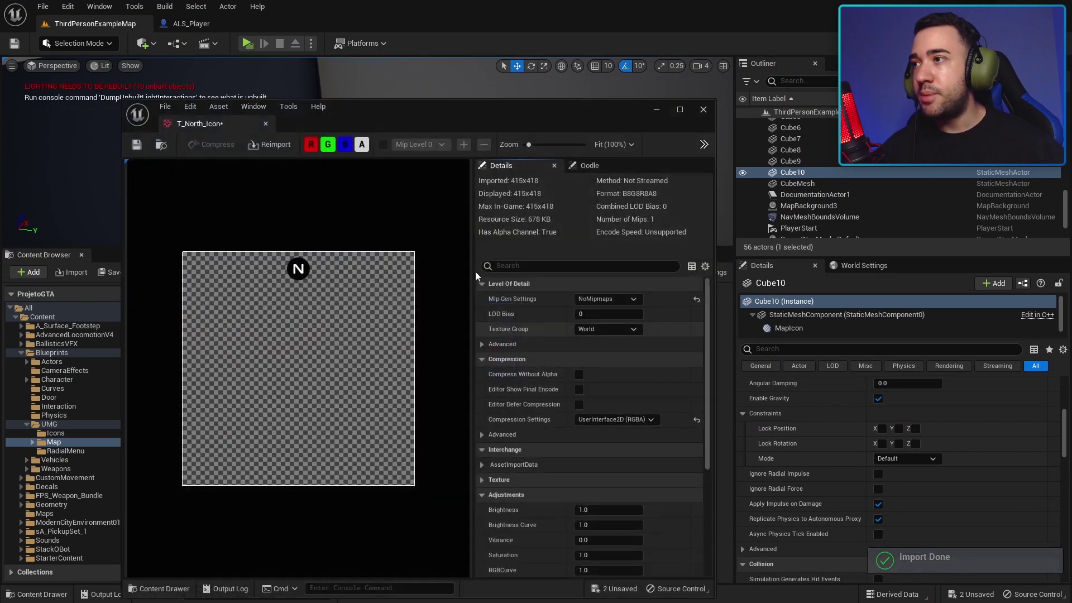
pyautogui.moveTo(519, 112); pyautogui.dragTo(524, 59)
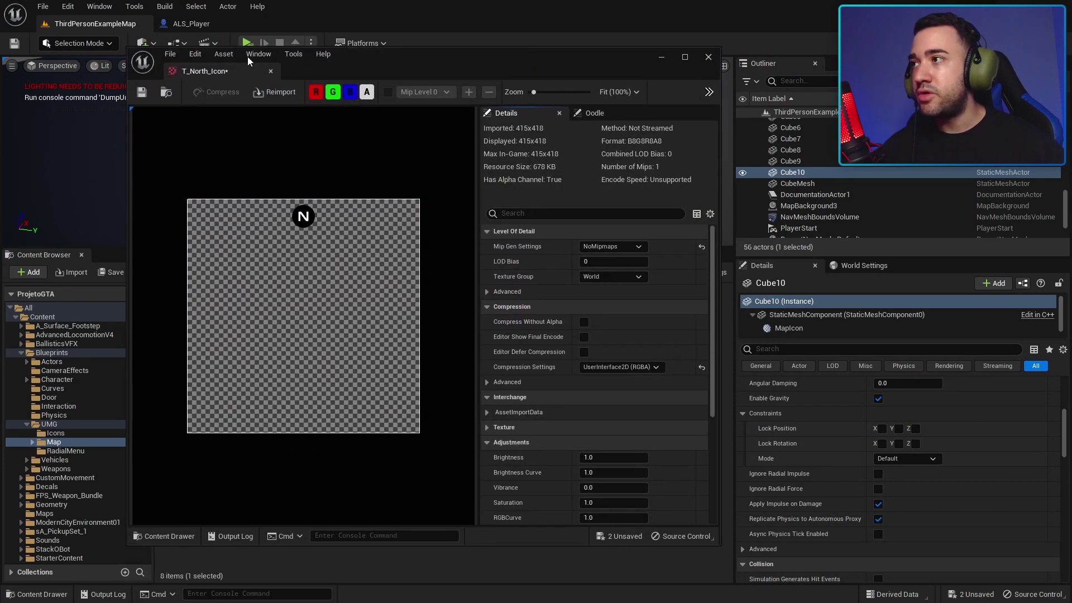
pyautogui.click(702, 247)
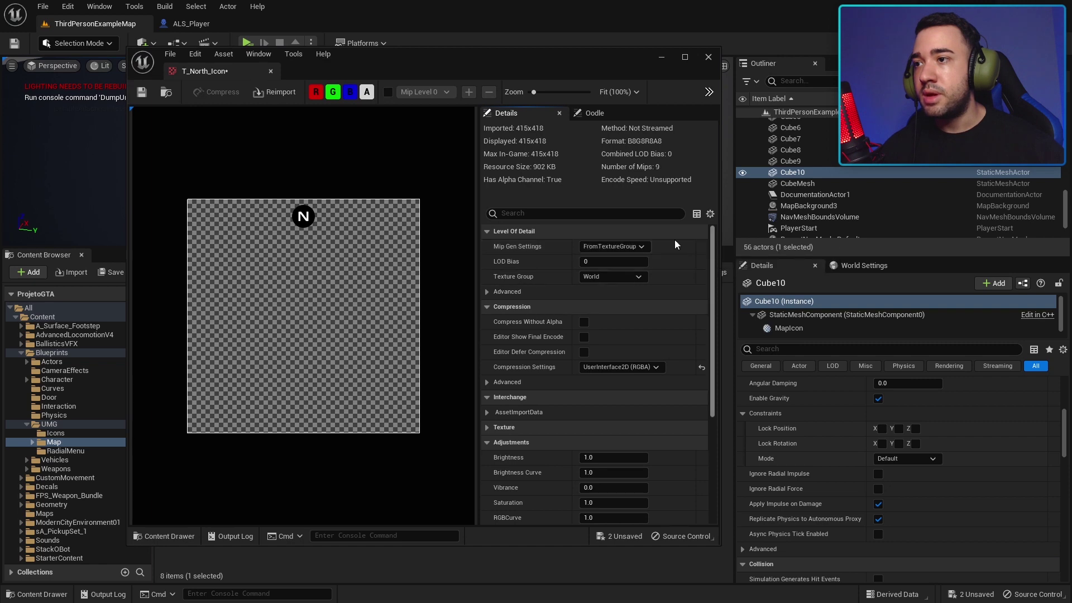
pyautogui.click(603, 277)
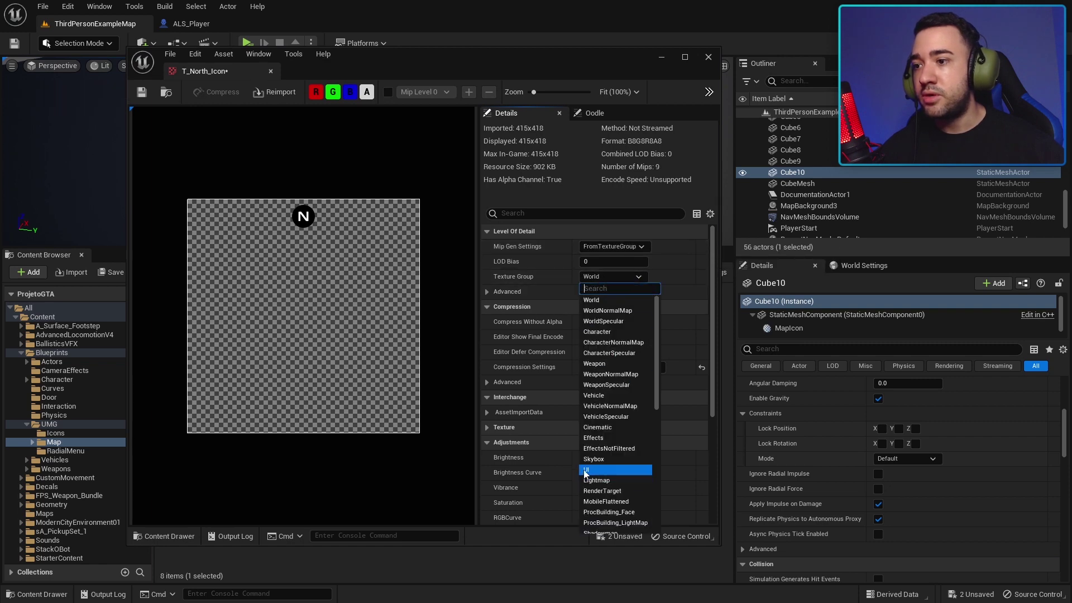
pyautogui.click(593, 479)
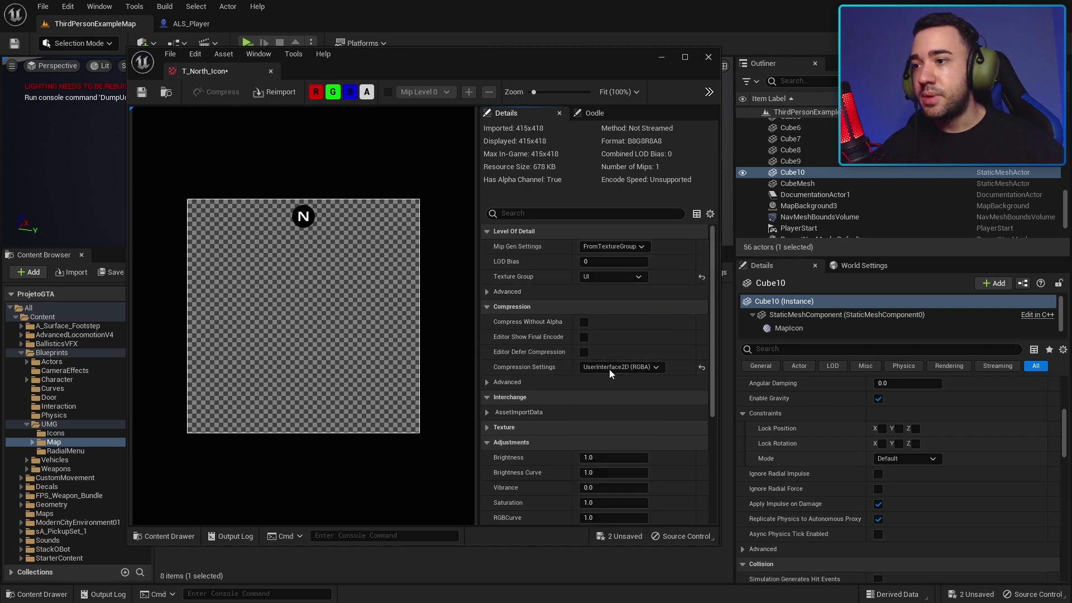
pyautogui.click(142, 91)
pyautogui.click(271, 72)
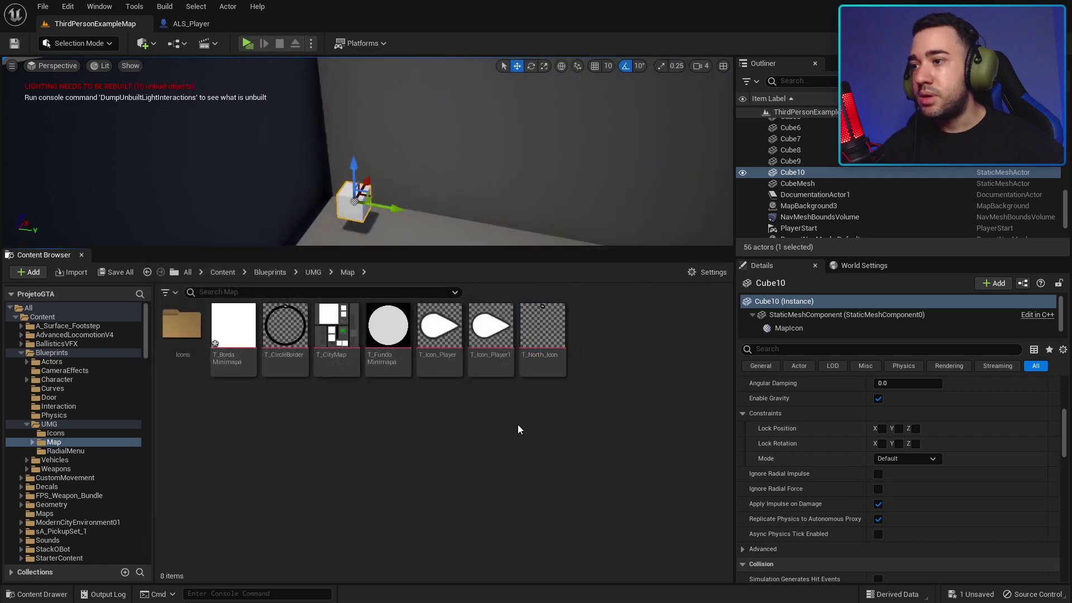
# Give T_BordaMinimapa FromTextureGroup mips and the UI texture group, then save all.
pyautogui.doubleClick(233, 327)
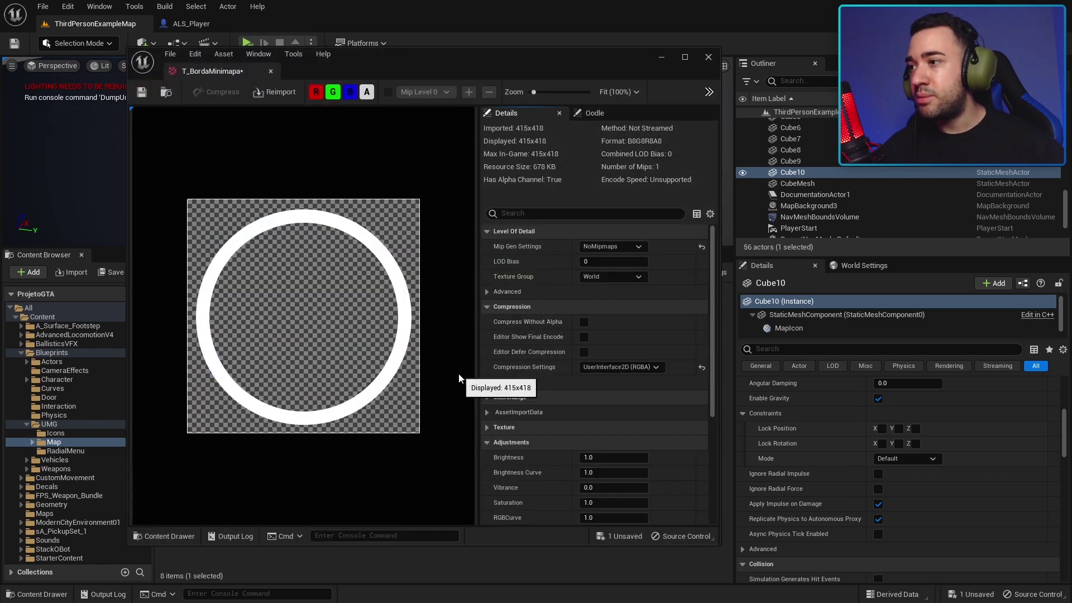
pyautogui.click(679, 263)
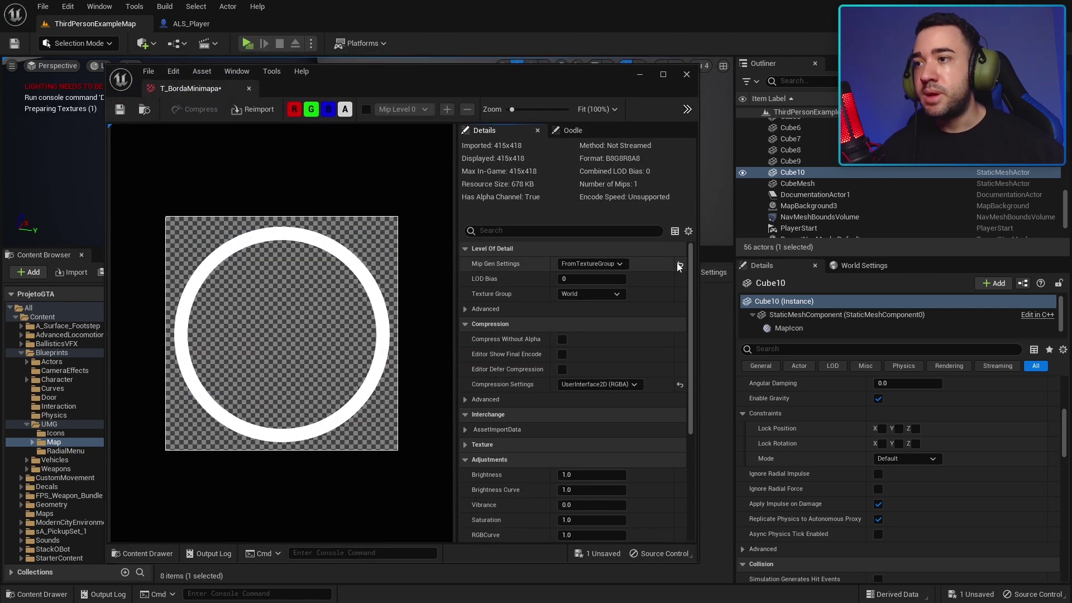
pyautogui.click(572, 295)
pyautogui.click(574, 486)
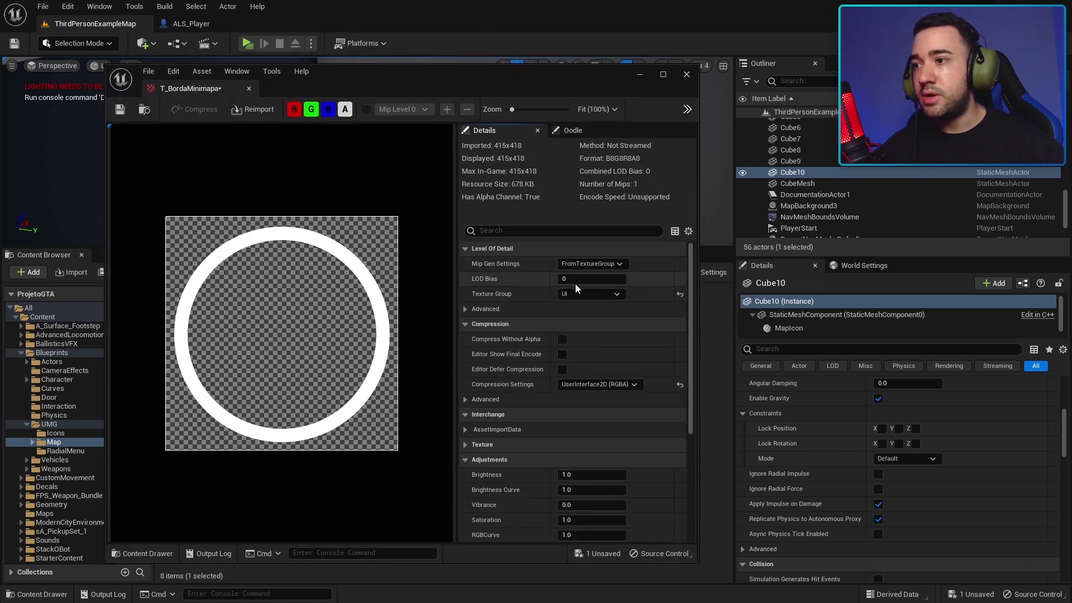
pyautogui.click(121, 108)
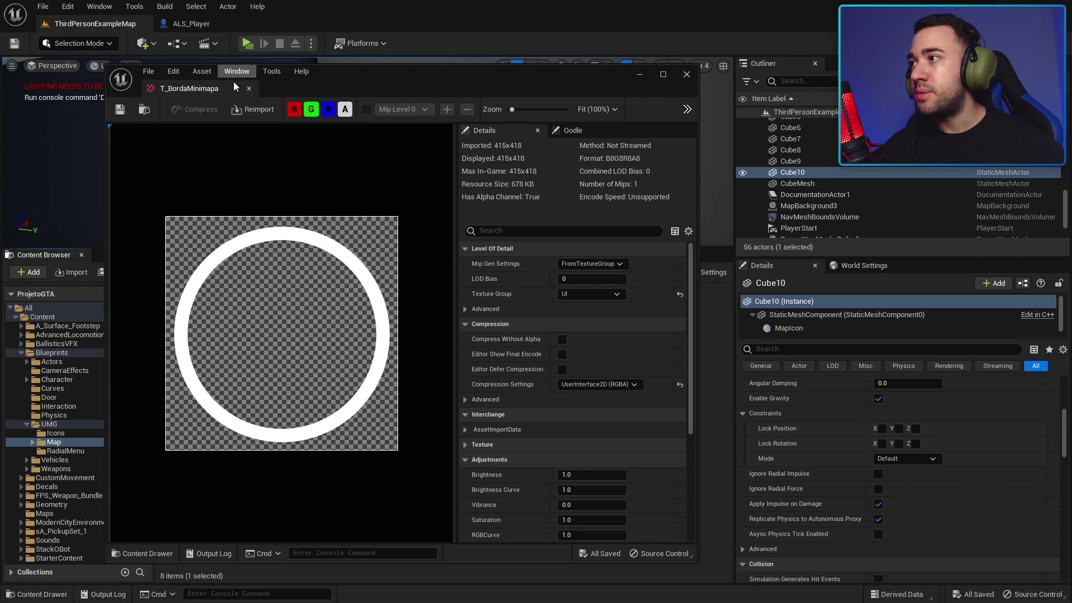
pyautogui.click(249, 88)
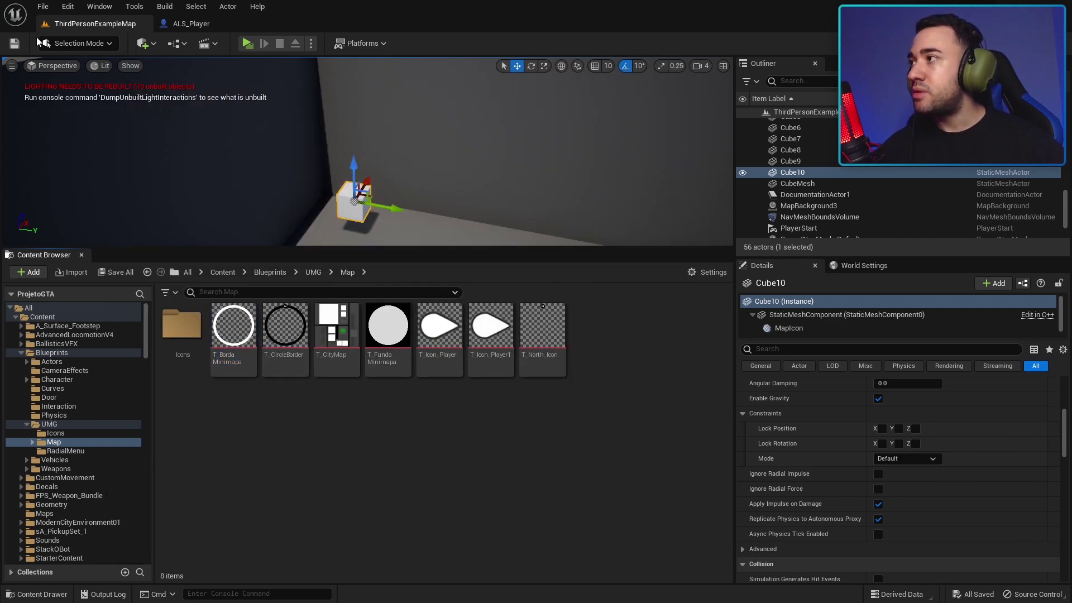
pyautogui.click(14, 43)
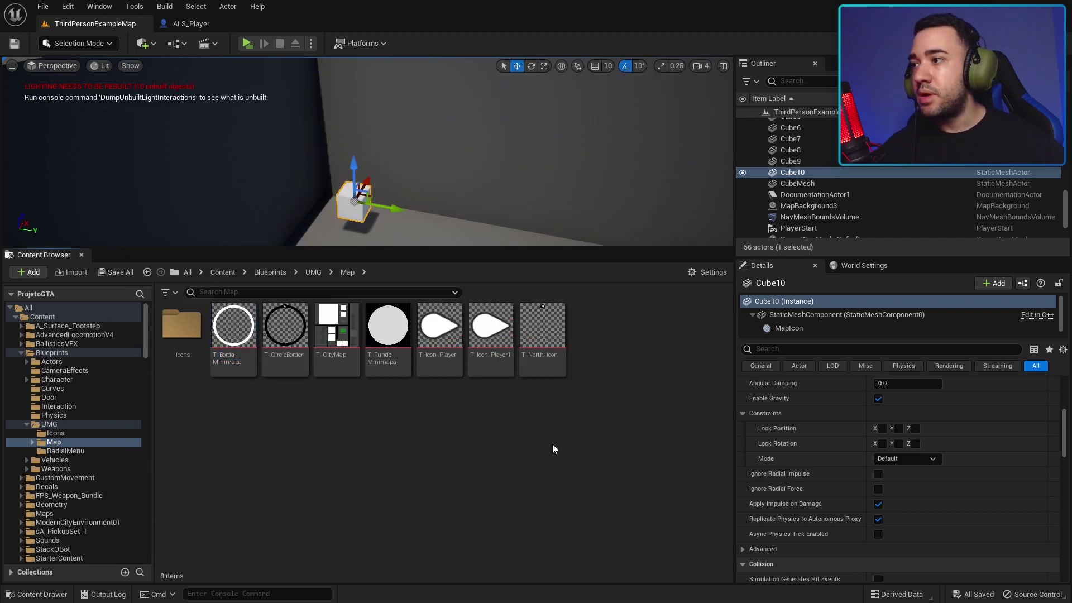
# Close the ALS_Player blueprint and open the W_Main widget blueprint from Blueprints/UMG.
pyautogui.moveTo(558, 249); pyautogui.dragTo(561, 313)
pyautogui.click(190, 23)
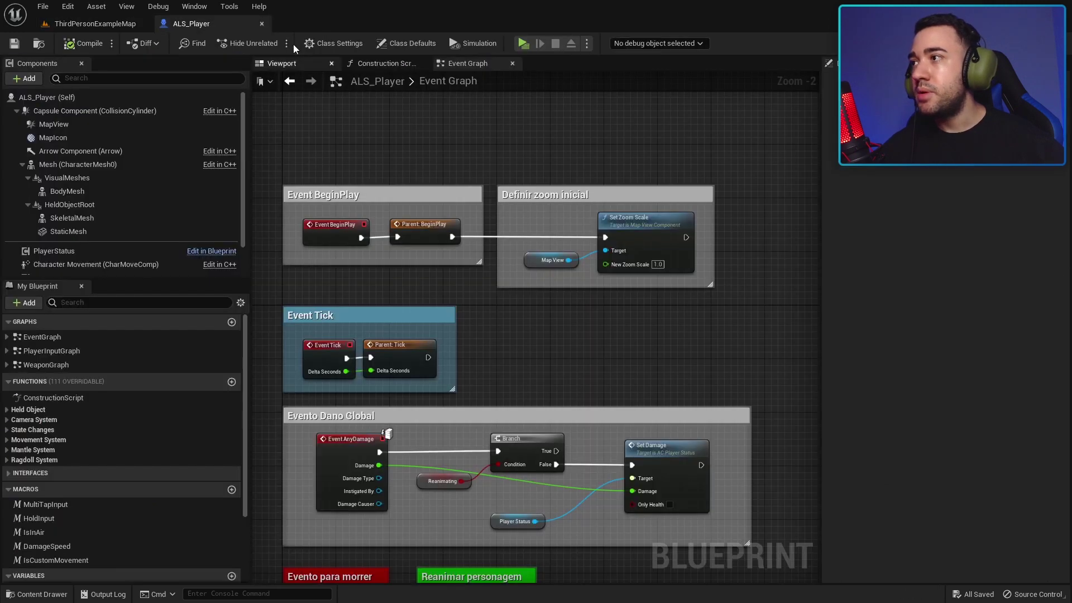
pyautogui.click(262, 25)
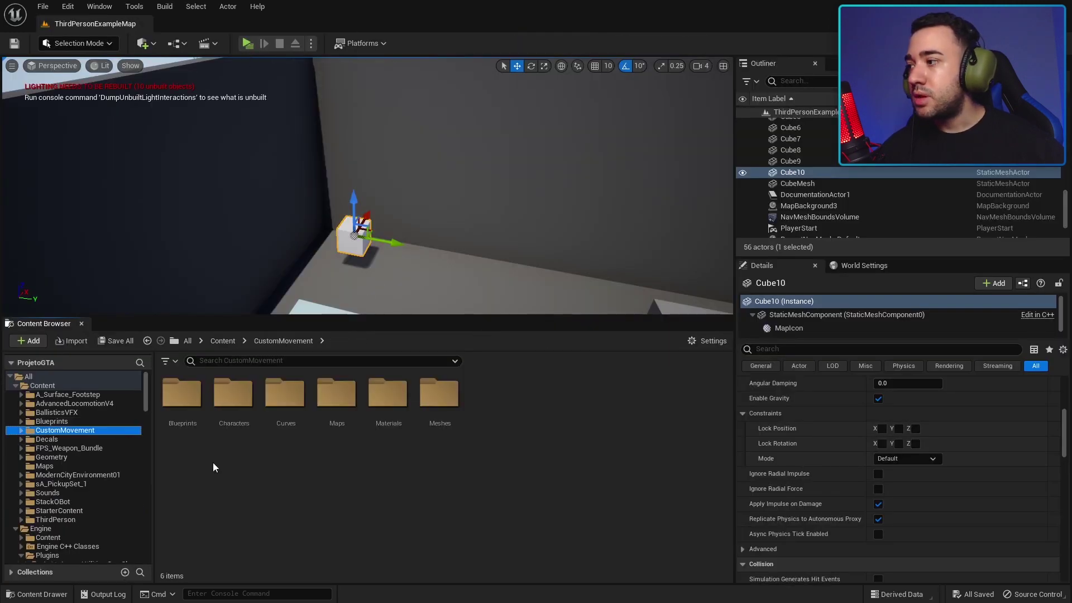
pyautogui.click(62, 421)
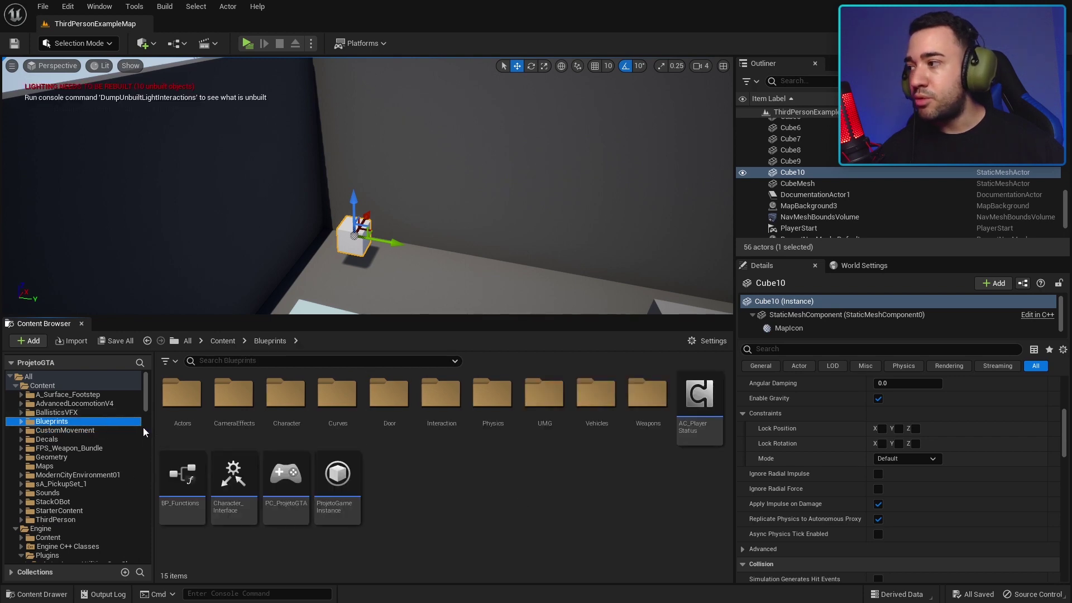
pyautogui.doubleClick(549, 412)
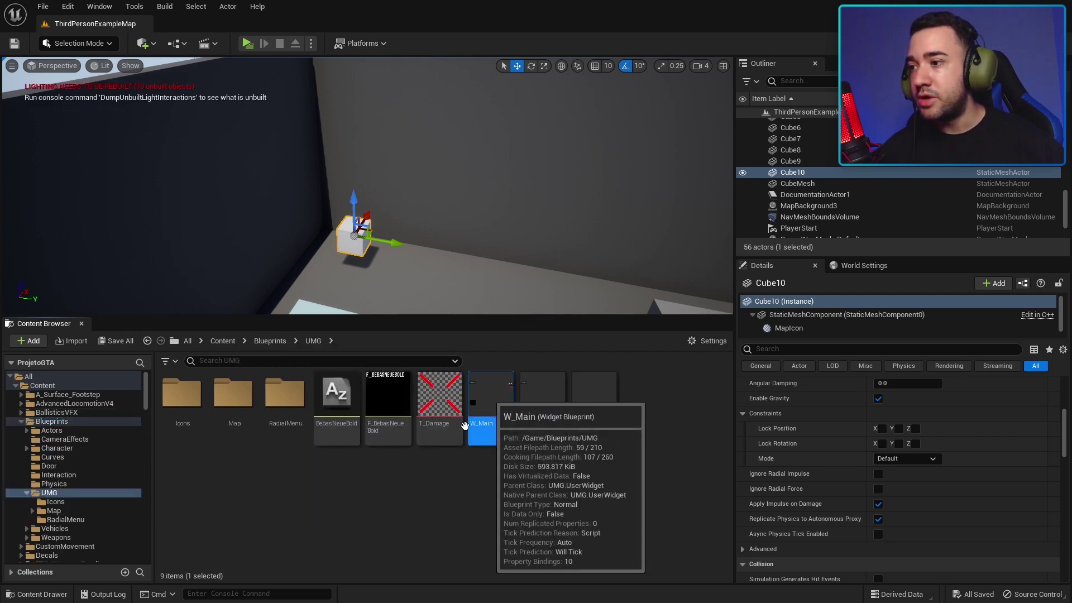
pyautogui.doubleClick(486, 402)
# Select MinimapBorder under Minimap in the hierarchy and hide it in the designer.
pyautogui.scroll(-6, 376, 282)
pyautogui.scroll(-2, 520, 383)
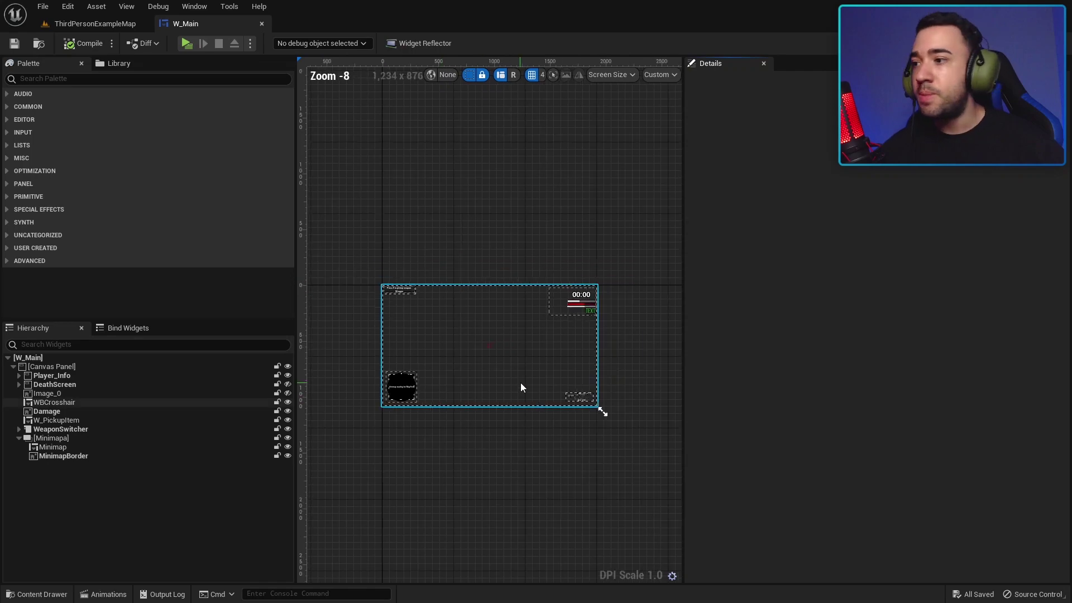
pyautogui.scroll(3, 520, 383)
pyautogui.moveTo(684, 357); pyautogui.dragTo(844, 335)
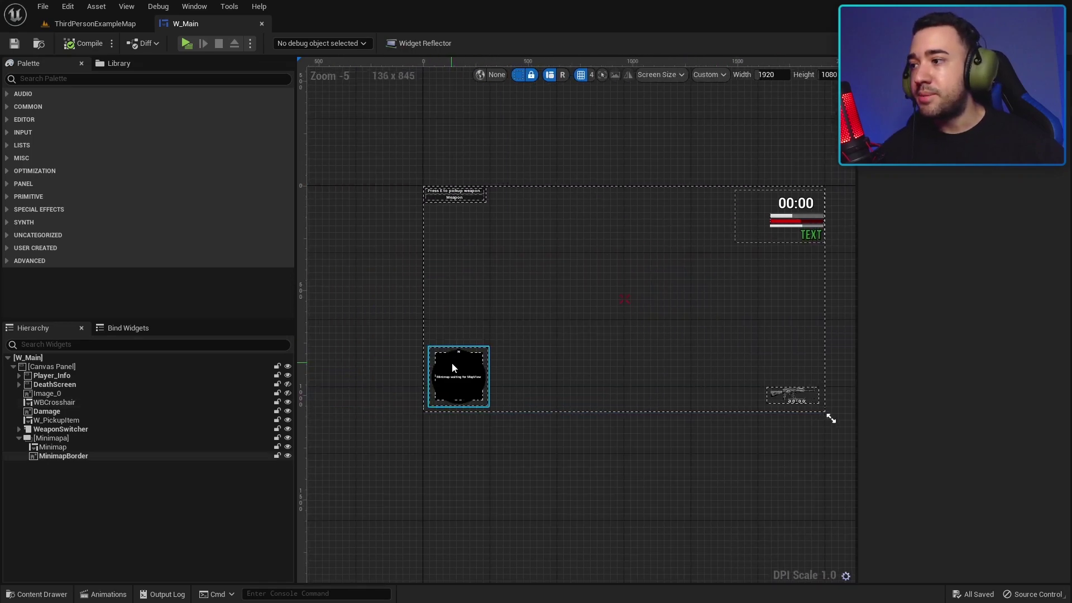
pyautogui.scroll(3, 455, 379)
pyautogui.click(66, 450)
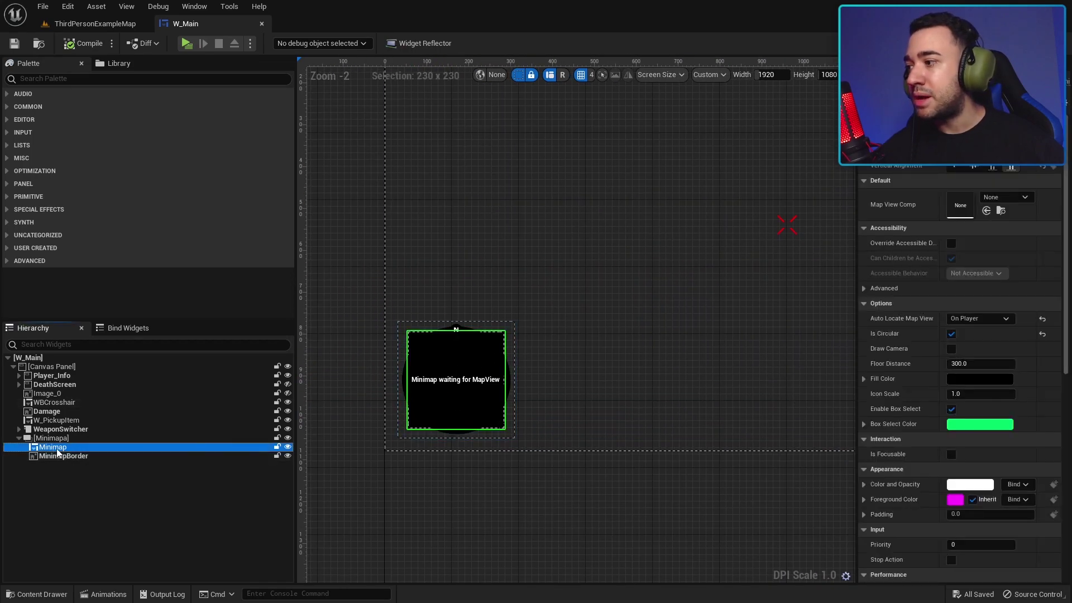
pyautogui.click(63, 457)
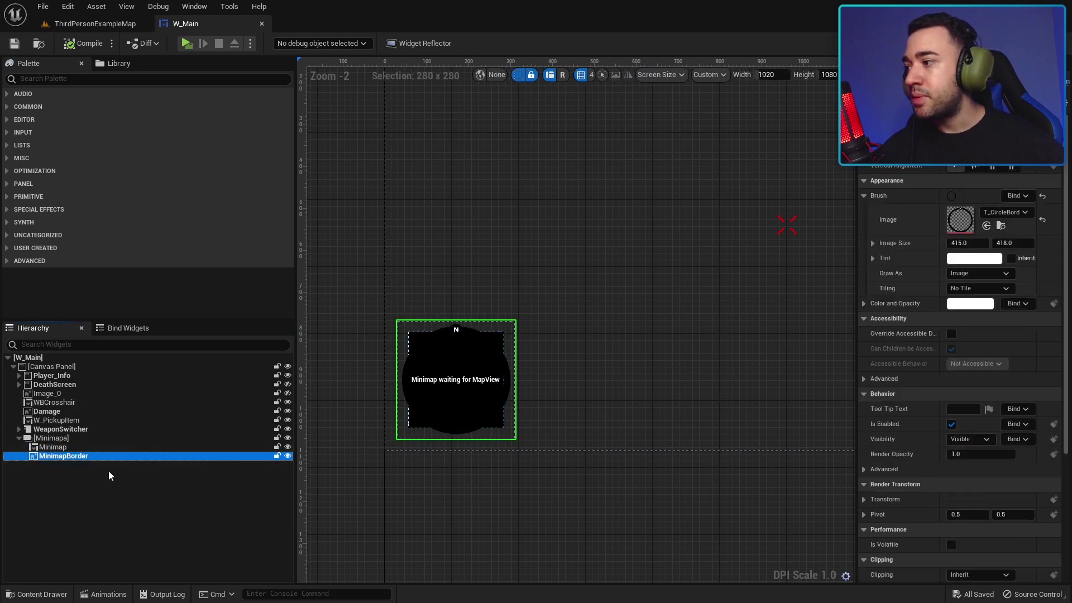
pyautogui.click(288, 456)
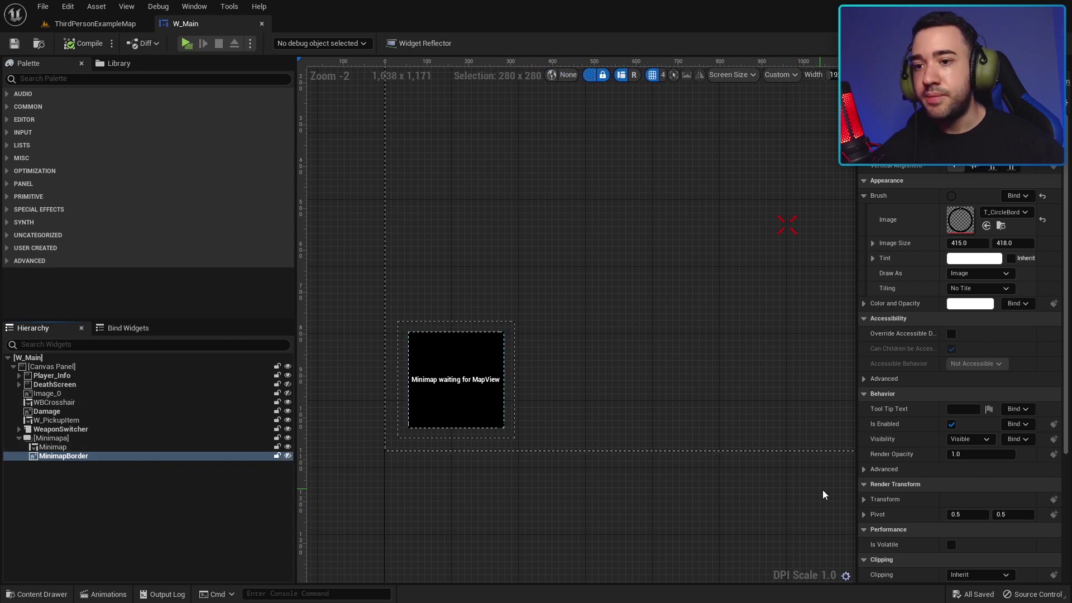
# Set MinimapBorder's Behavior > Visibility to Hidden in Details.
pyautogui.moveTo(856, 497); pyautogui.dragTo(596, 498)
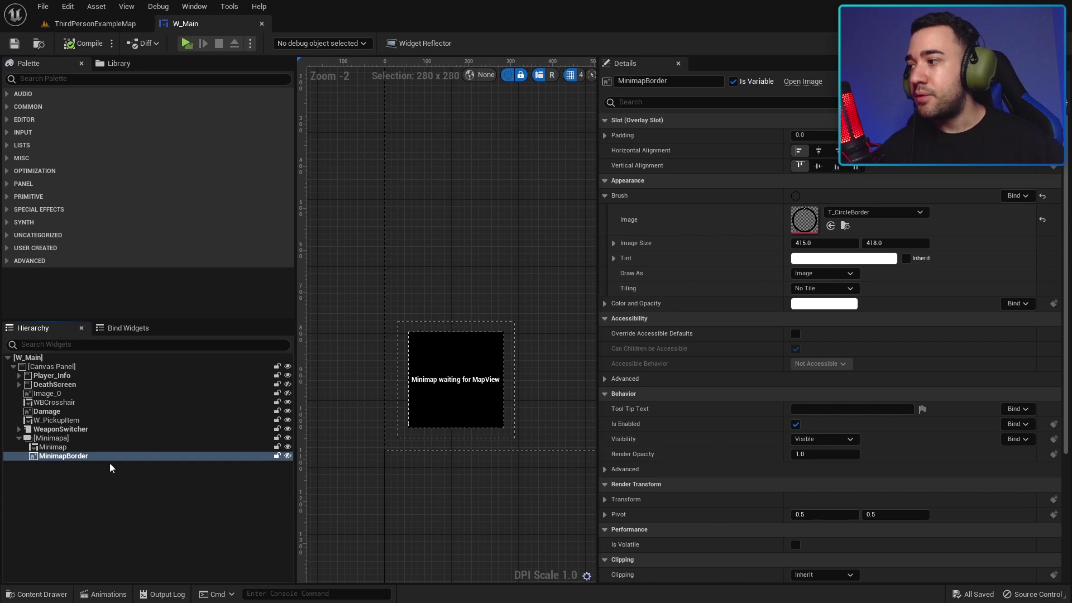
pyautogui.scroll(-5, 761, 347)
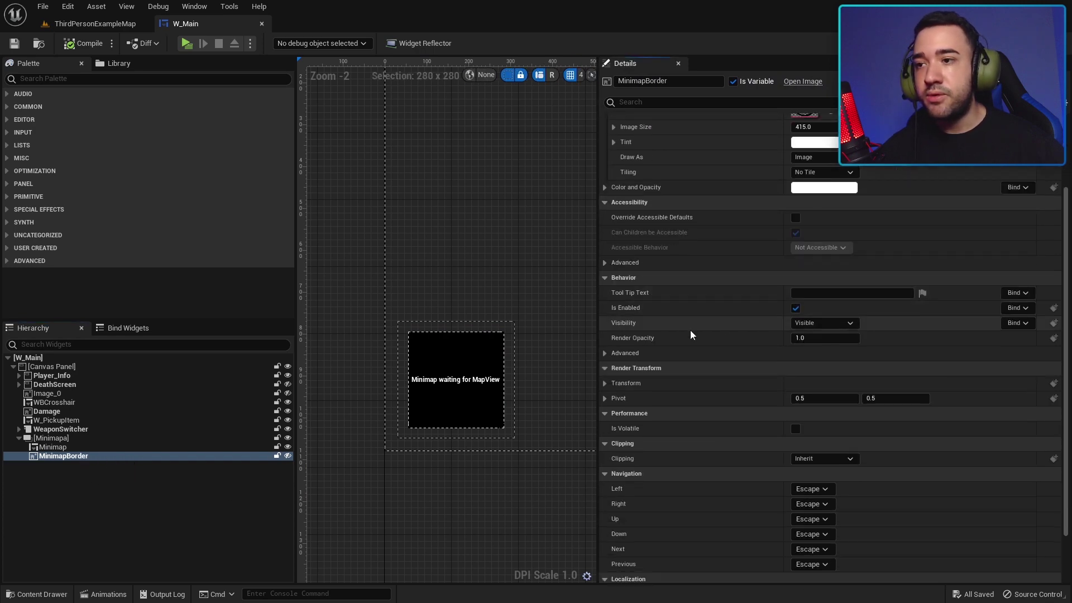
pyautogui.click(820, 323)
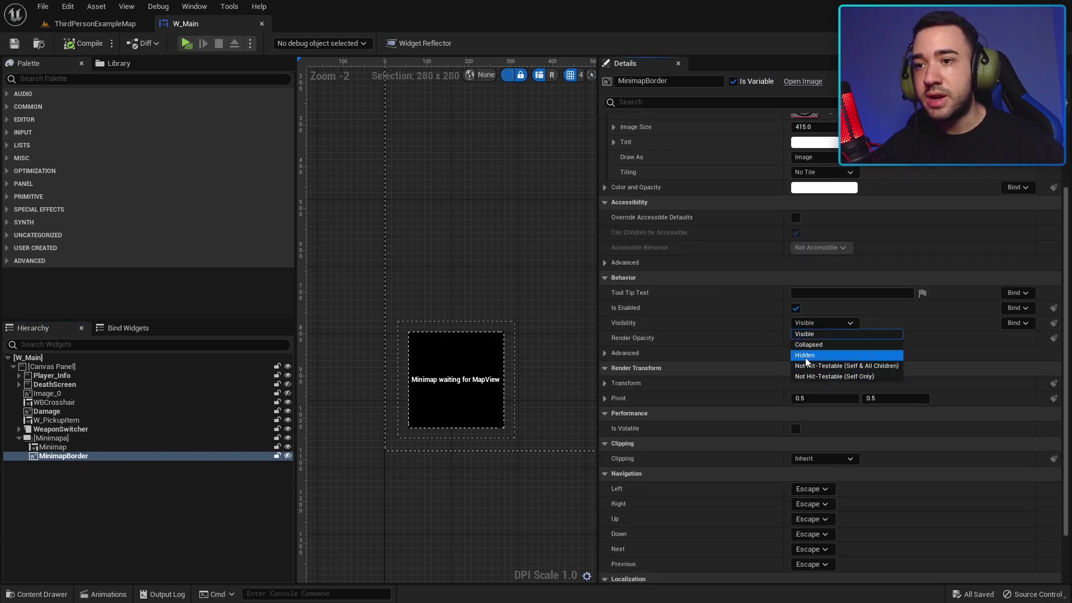
pyautogui.click(804, 356)
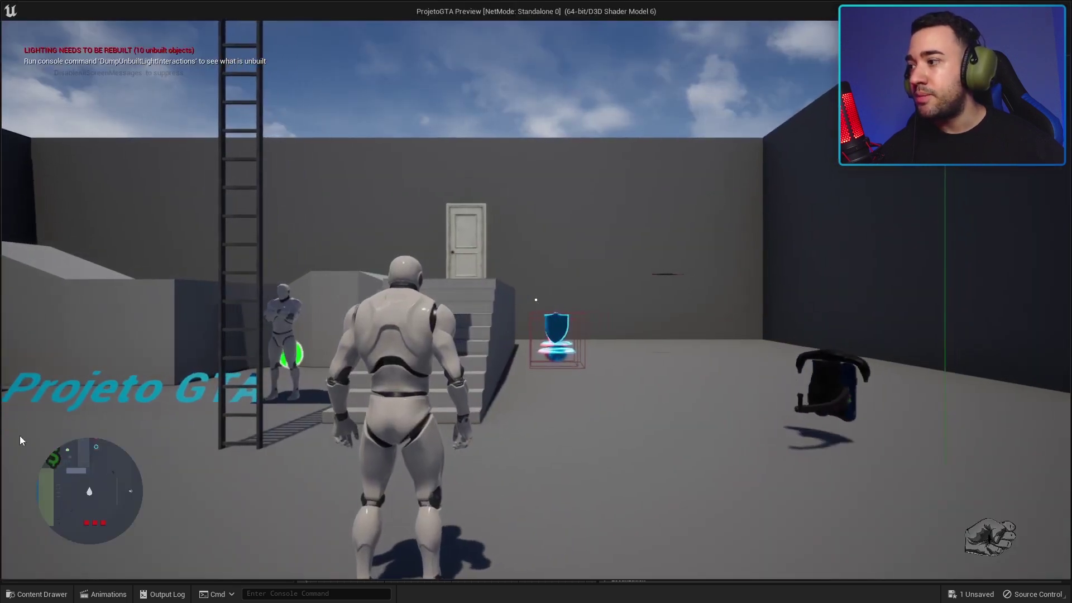
# Walk the character forward to check the minimap, stop the preview, and select Minimap.
pyautogui.press('w')
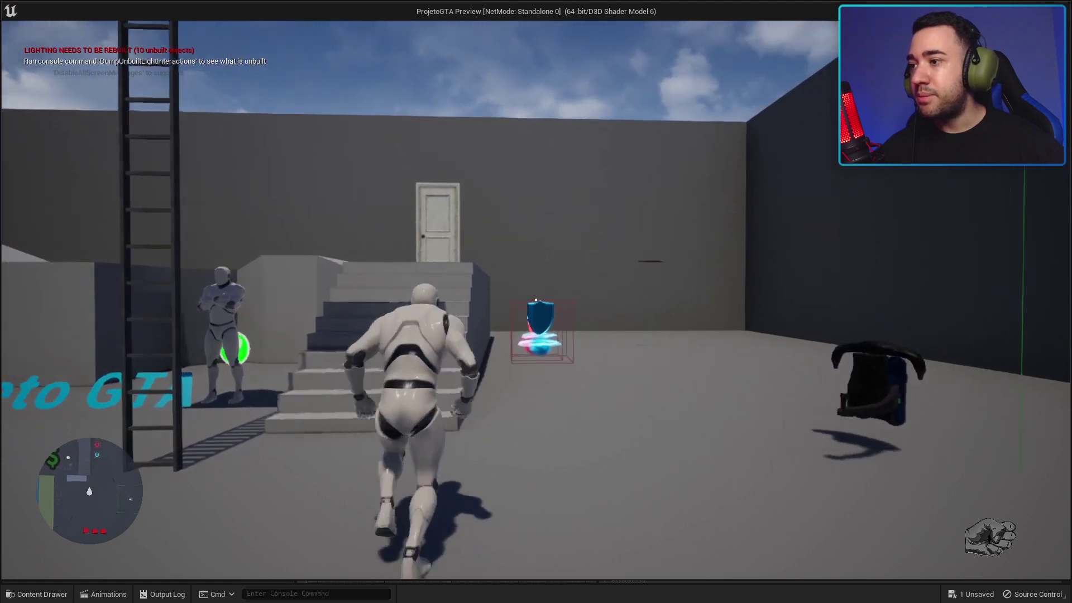
pyautogui.press('Escape')
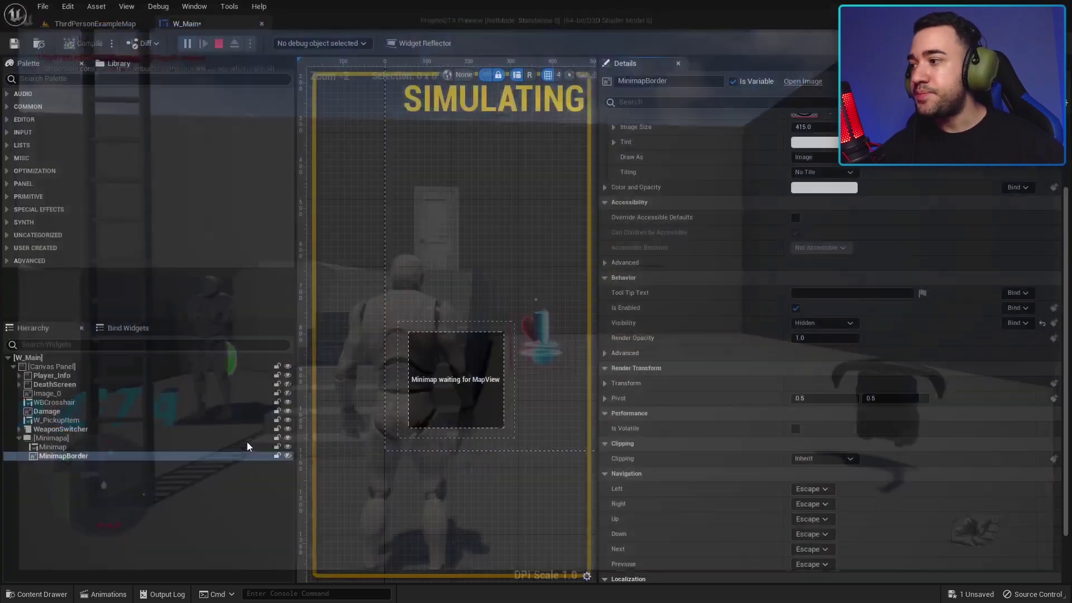
pyautogui.click(74, 447)
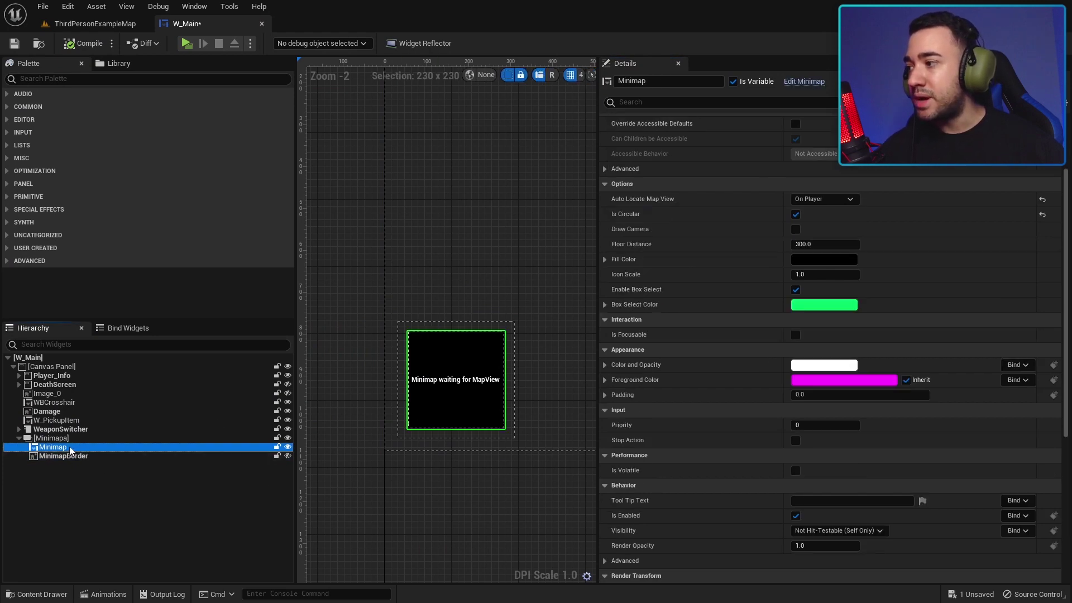
# Open the Minimap widget blueprint via Edit Widget Blueprint and frame its canvas.
pyautogui.rightClick(70, 449)
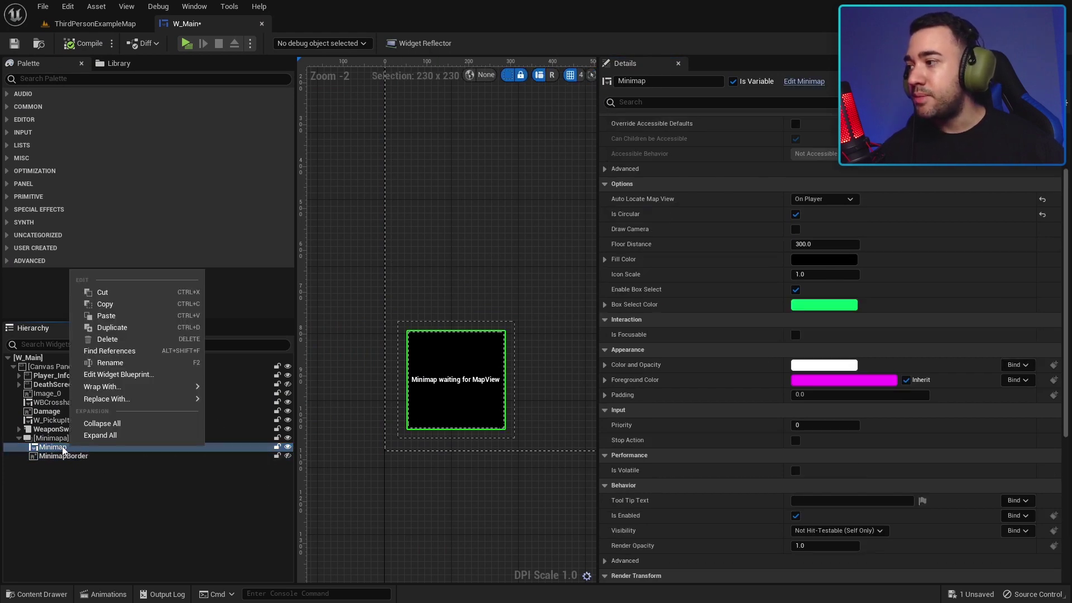
pyautogui.click(111, 375)
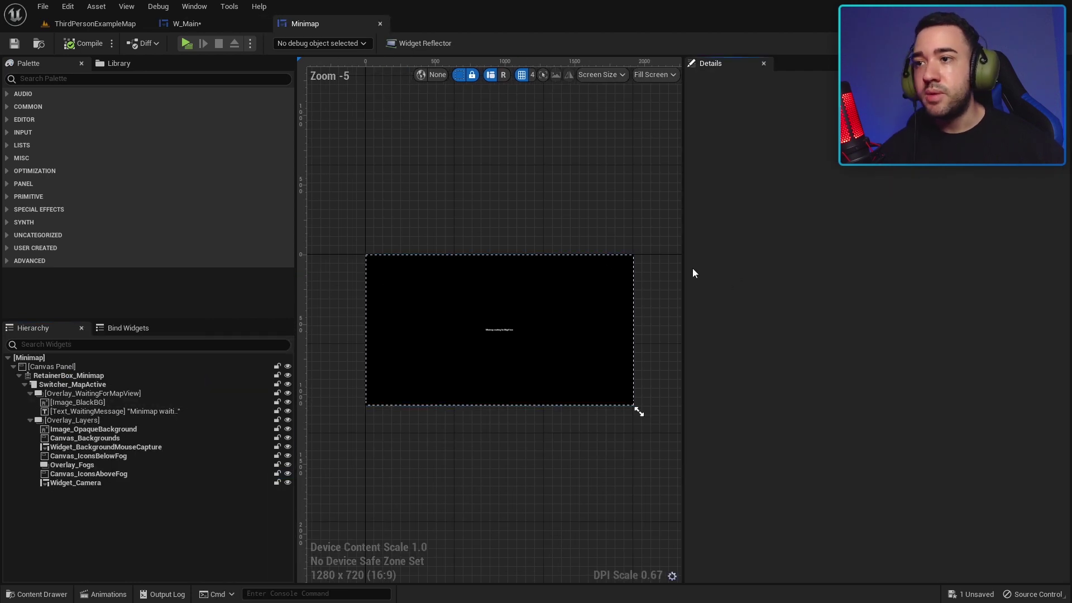
pyautogui.moveTo(683, 266); pyautogui.dragTo(746, 261)
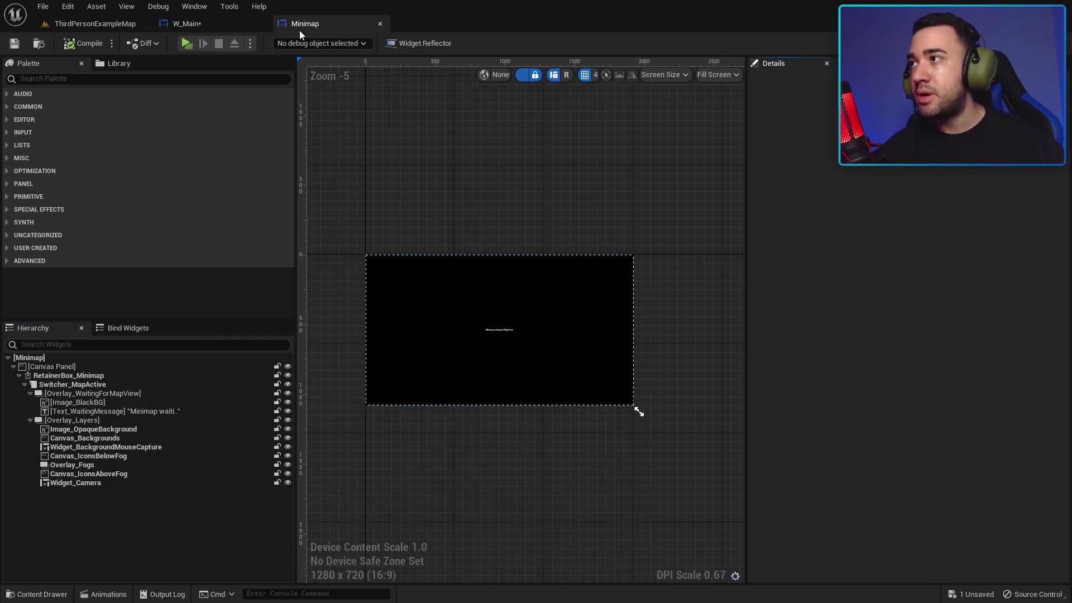
pyautogui.scroll(3, 544, 294)
pyautogui.scroll(-1, 517, 258)
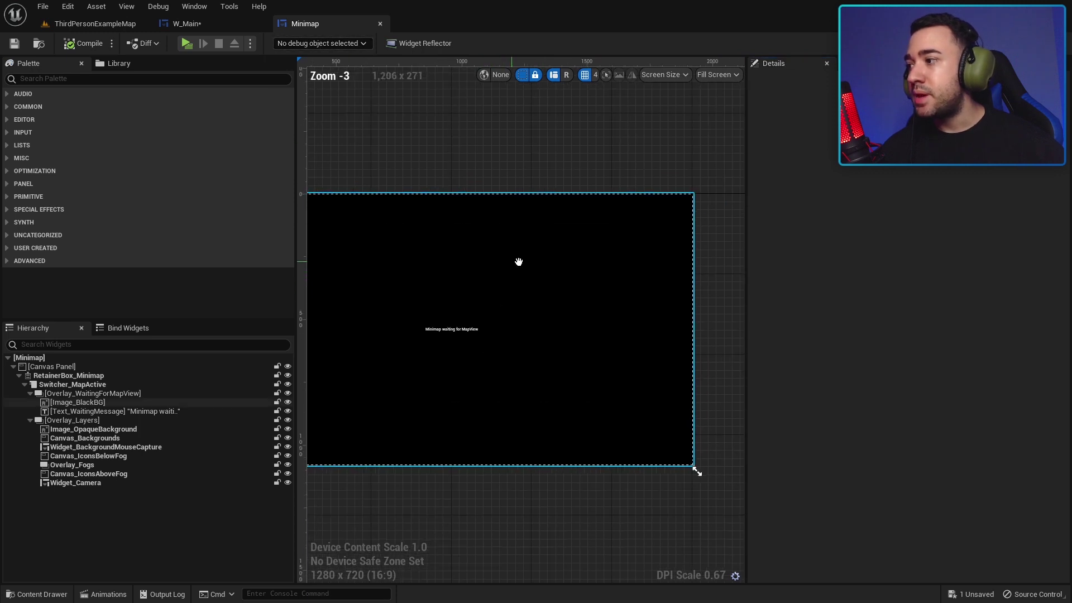
pyautogui.scroll(-1, 487, 311)
pyautogui.moveTo(487, 311); pyautogui.dragTo(542, 320, button='right')
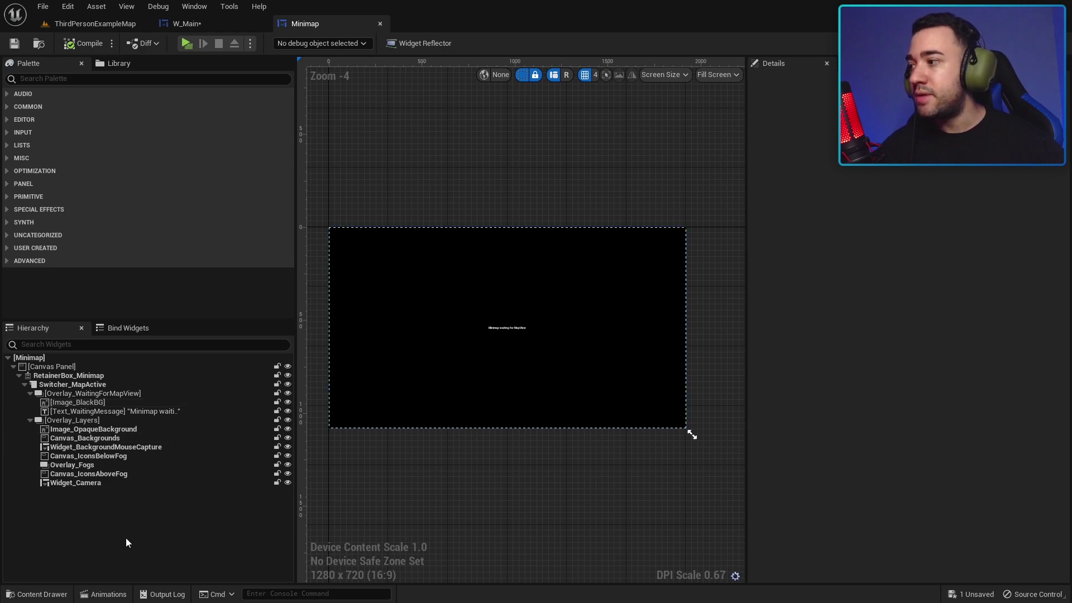
# Inspect Overlay_Layers and its children: Canvas_Backgrounds, Widget_Camera, Widget_BackgroundMouseCapture, Canvas_IconsBelowFog, Overlay_Fogs.
pyautogui.click(67, 421)
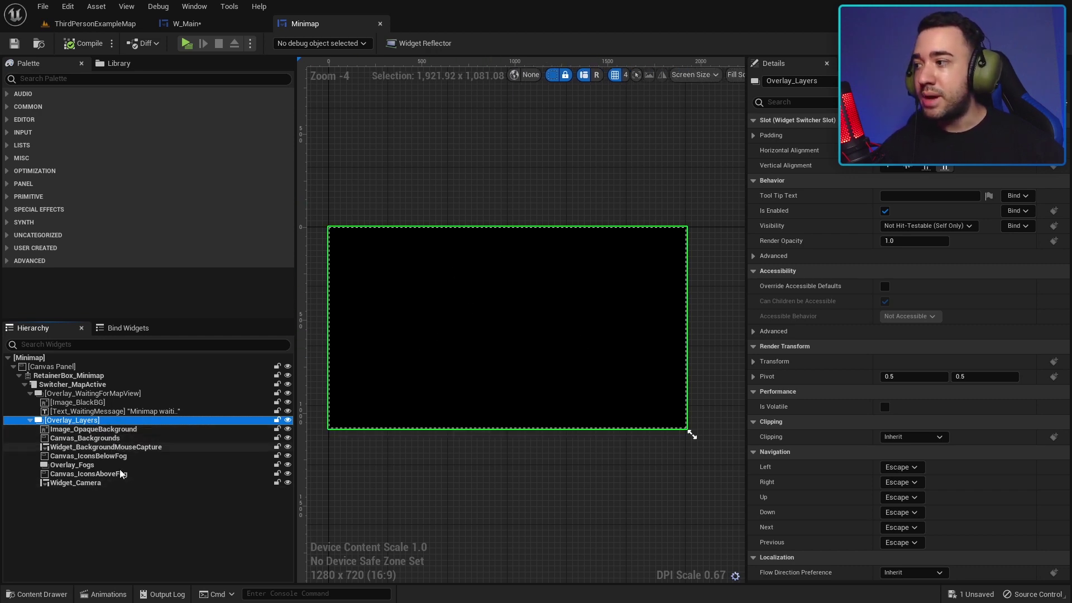
pyautogui.click(85, 438)
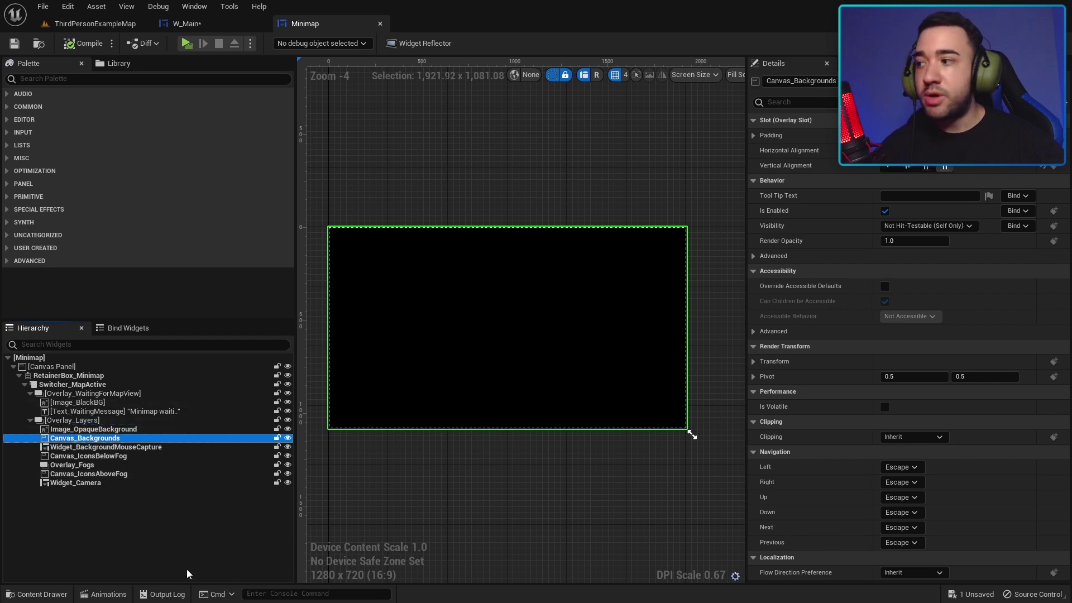
pyautogui.click(76, 482)
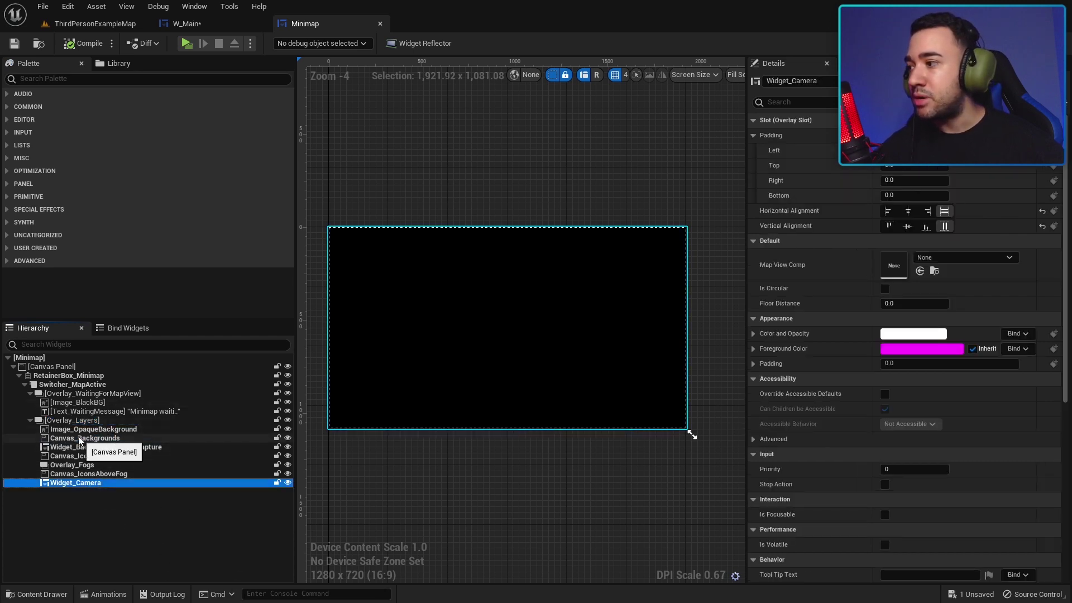
pyautogui.click(78, 439)
pyautogui.click(89, 447)
pyautogui.click(100, 456)
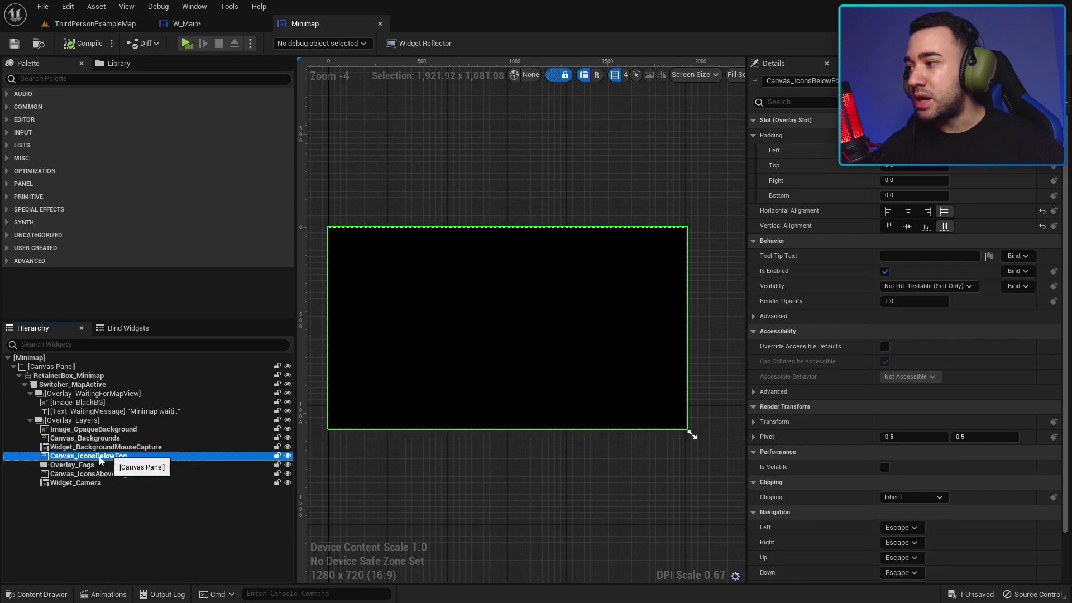
pyautogui.click(90, 465)
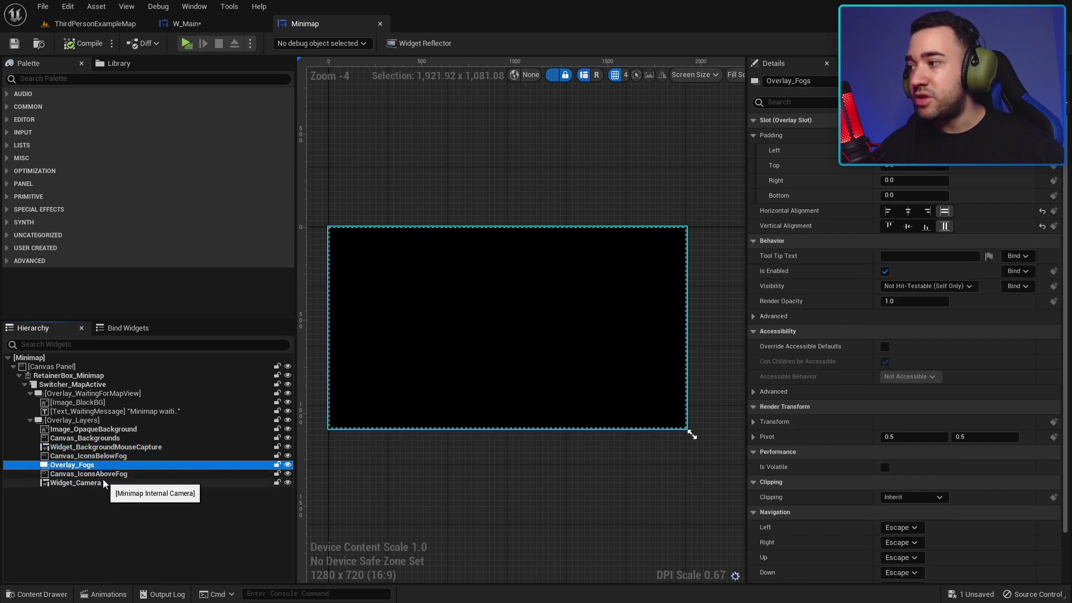
pyautogui.click(80, 440)
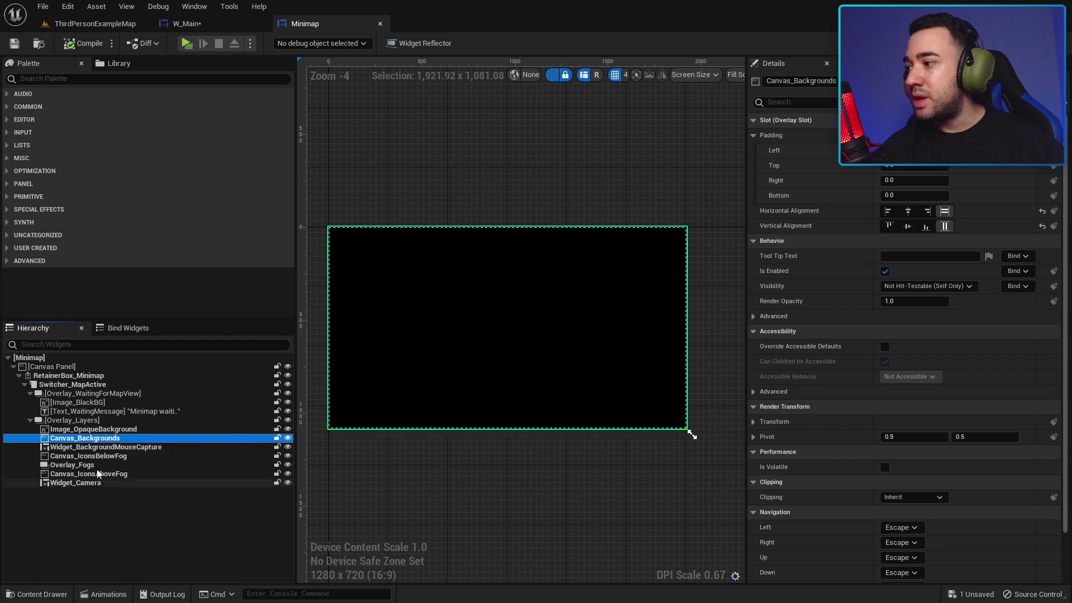
pyautogui.click(114, 447)
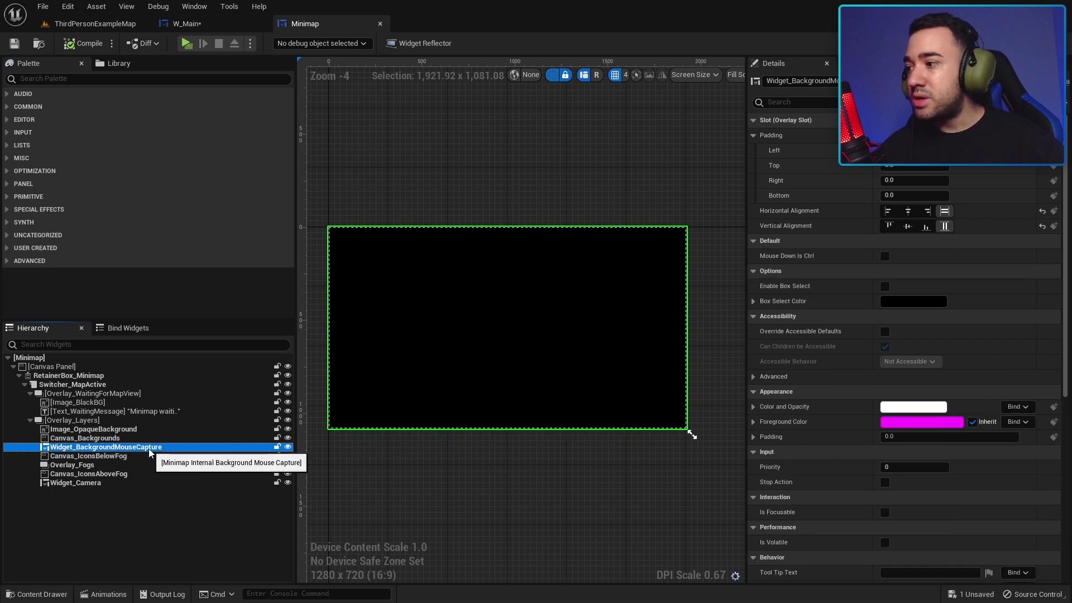
pyautogui.click(88, 457)
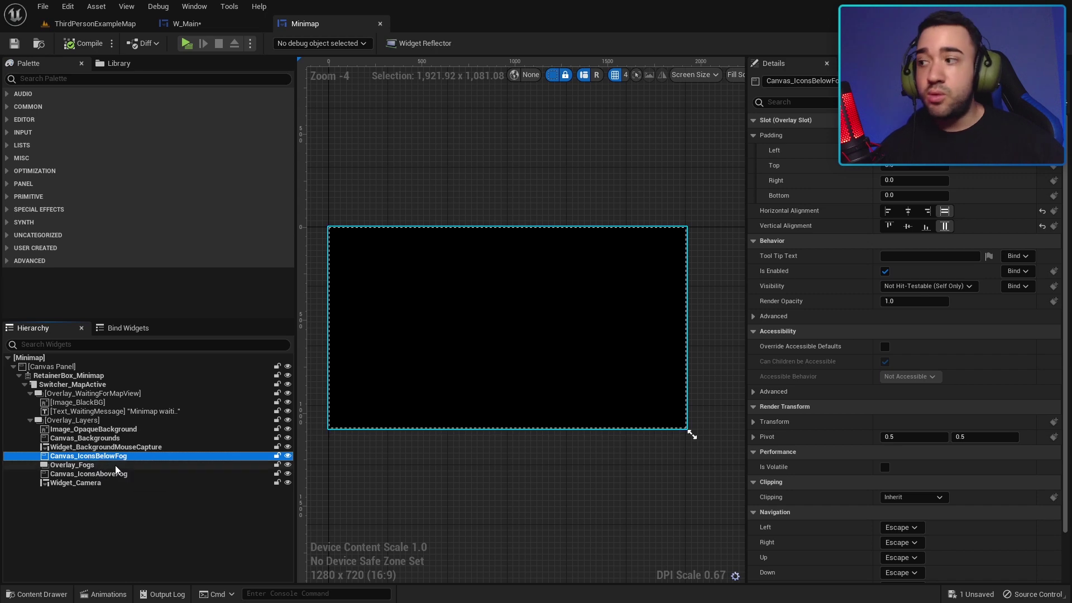
pyautogui.click(143, 488)
pyautogui.scroll(2, 506, 321)
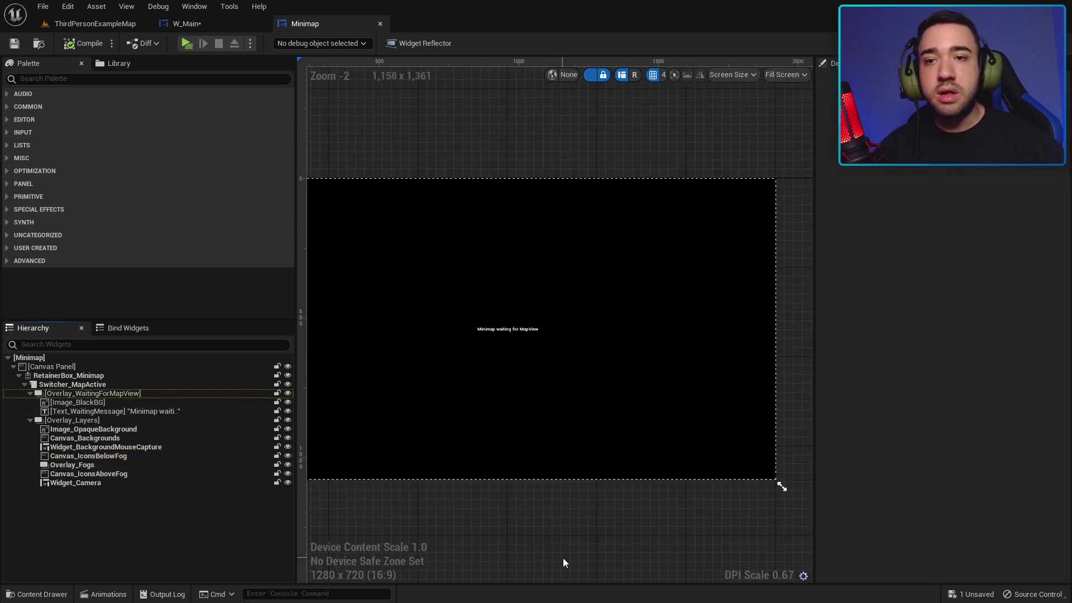
pyautogui.click(89, 420)
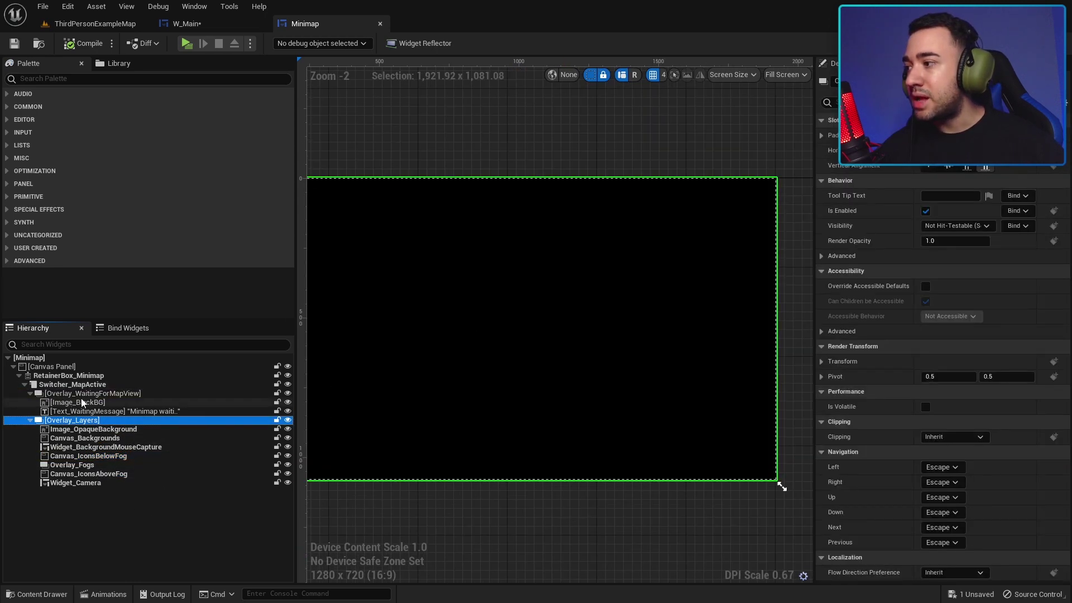
pyautogui.scroll(-2, 547, 335)
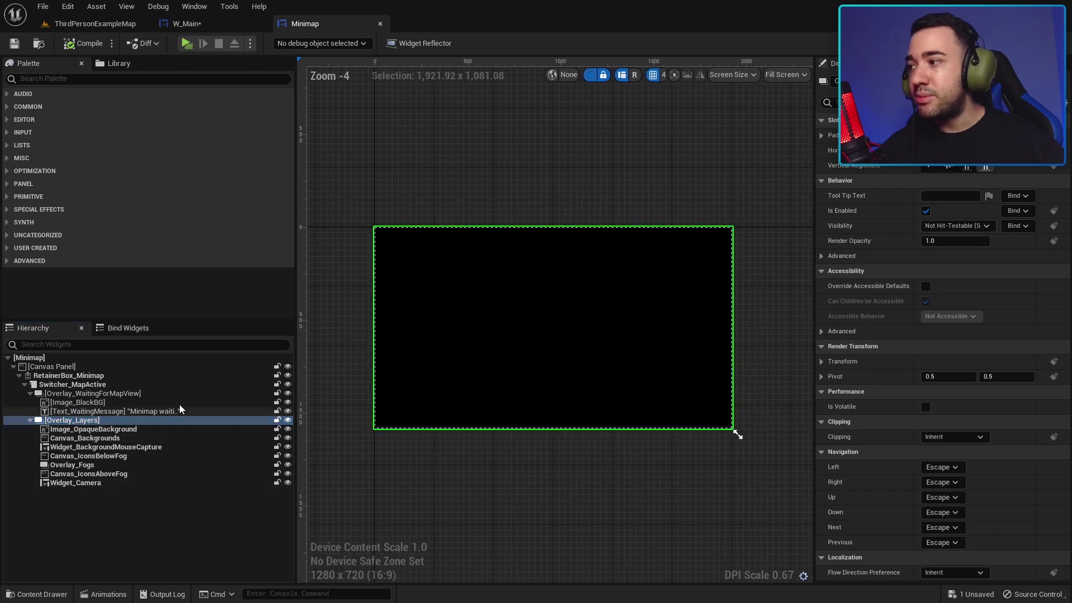
pyautogui.click(81, 394)
pyautogui.scroll(1, 547, 364)
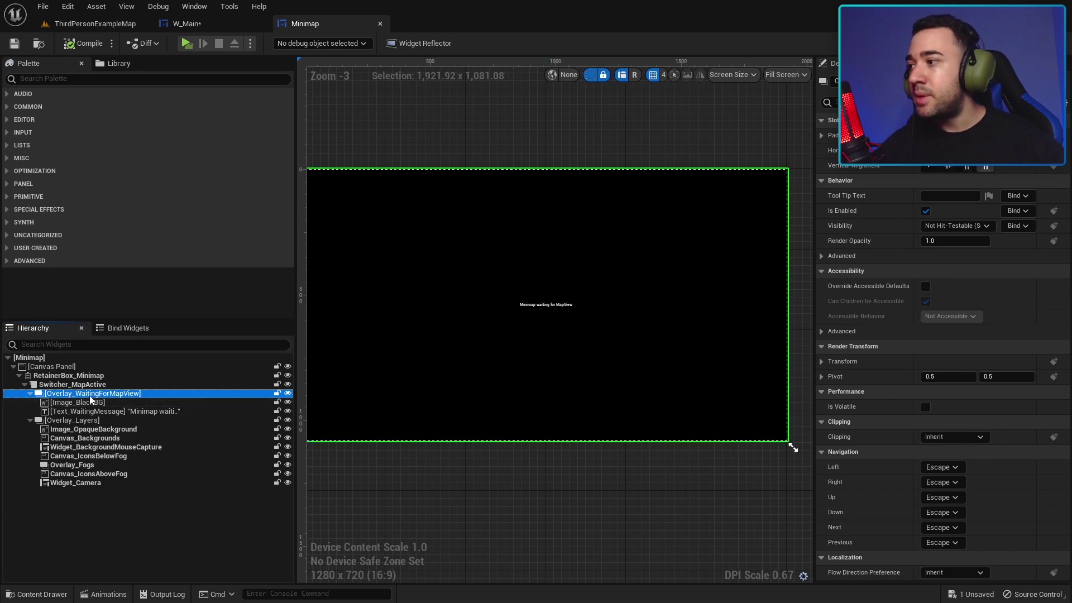
pyautogui.scroll(3, 622, 369)
pyautogui.scroll(-2, 455, 280)
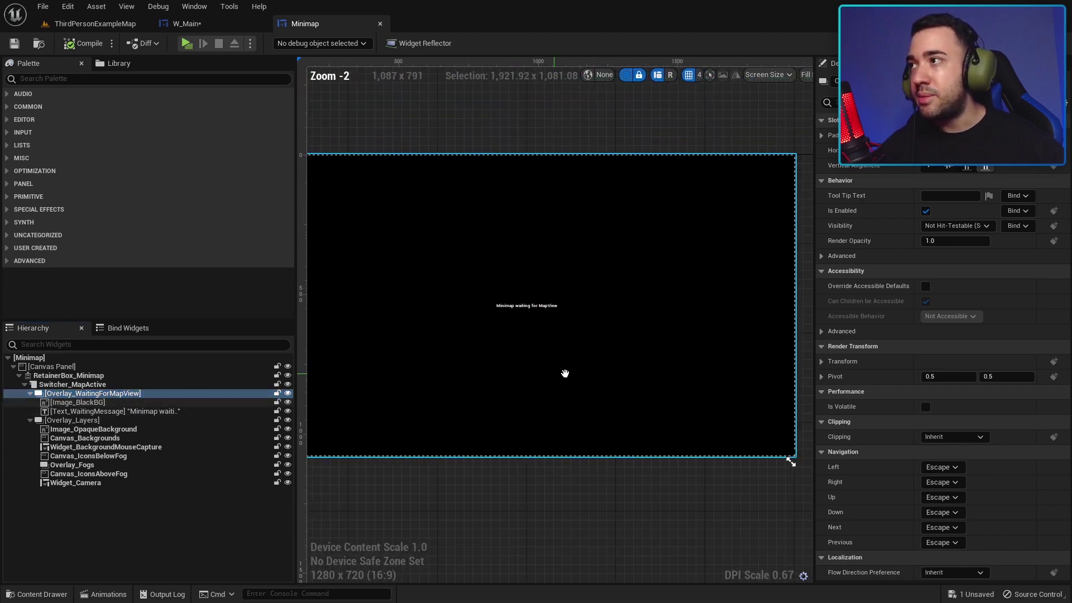
pyautogui.click(188, 24)
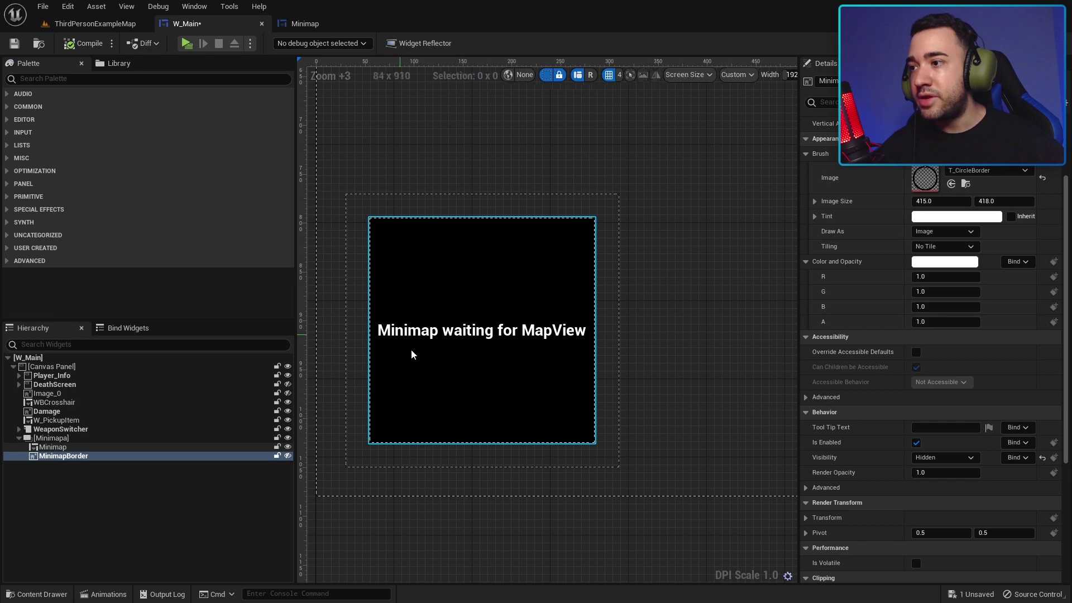
pyautogui.scroll(-3, 411, 354)
pyautogui.click(305, 24)
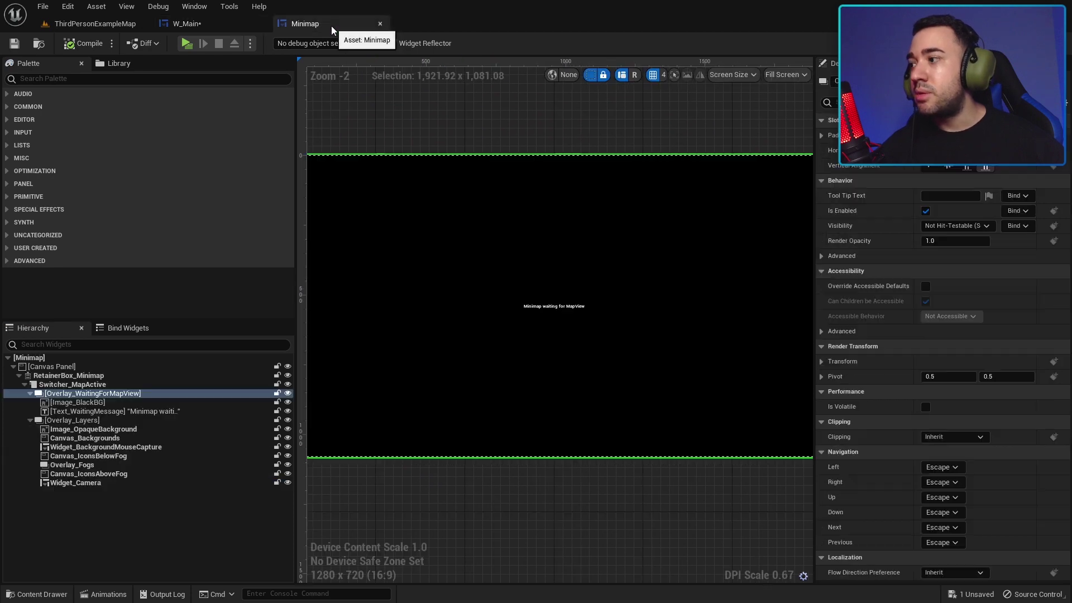
pyautogui.click(59, 385)
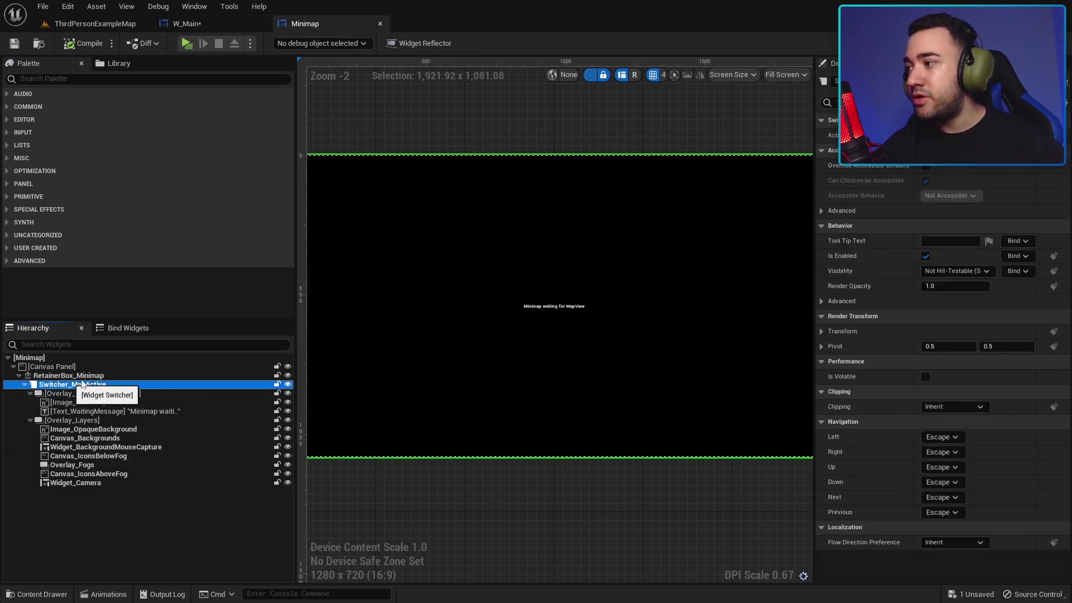
pyautogui.click(56, 393)
pyautogui.scroll(-1, 465, 217)
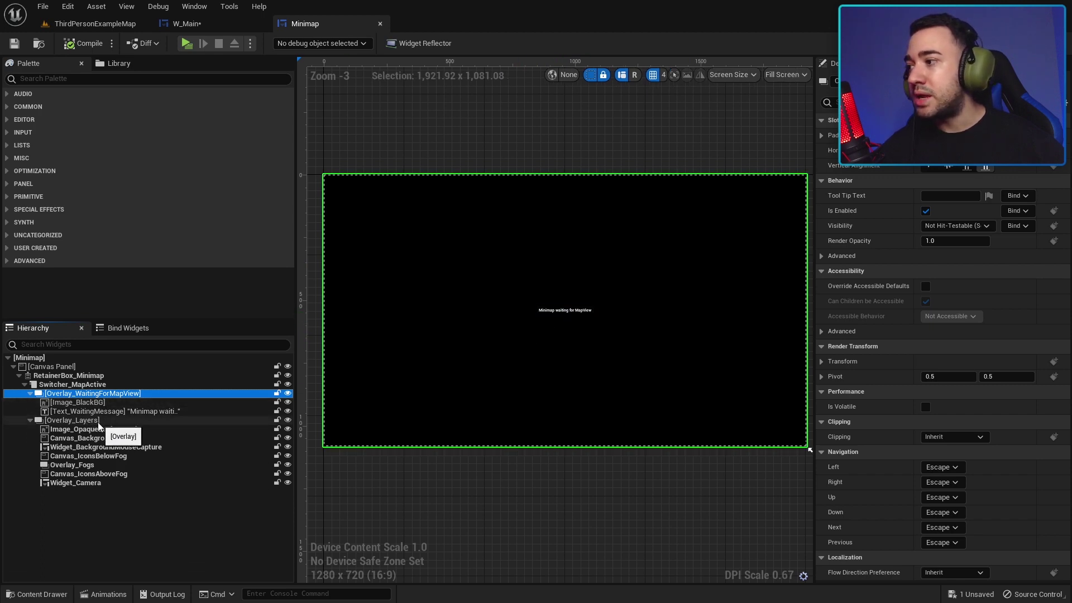
pyautogui.click(84, 420)
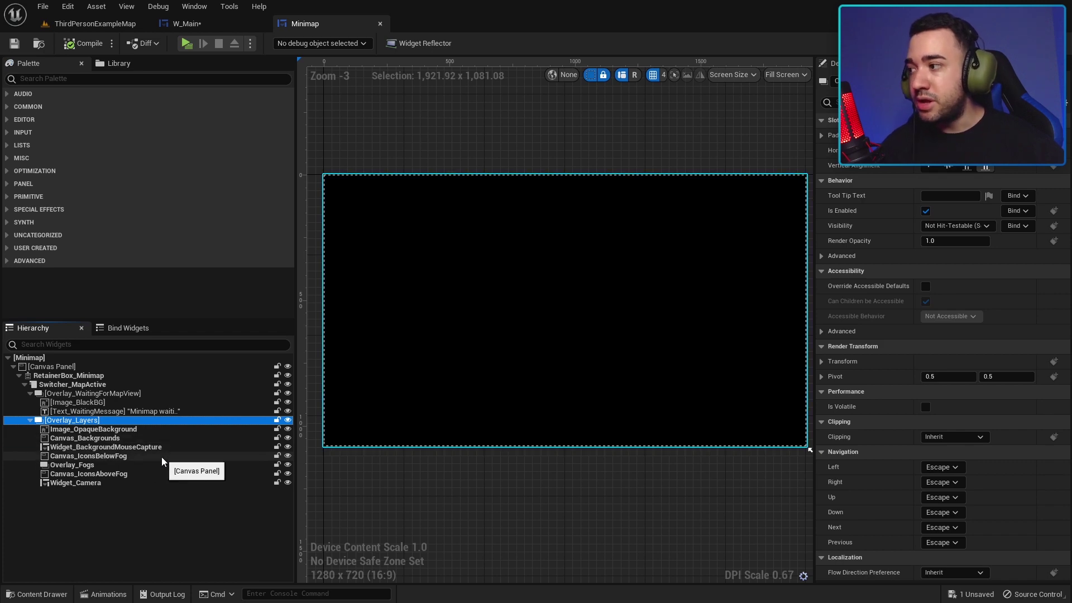
pyautogui.click(78, 394)
pyautogui.click(83, 420)
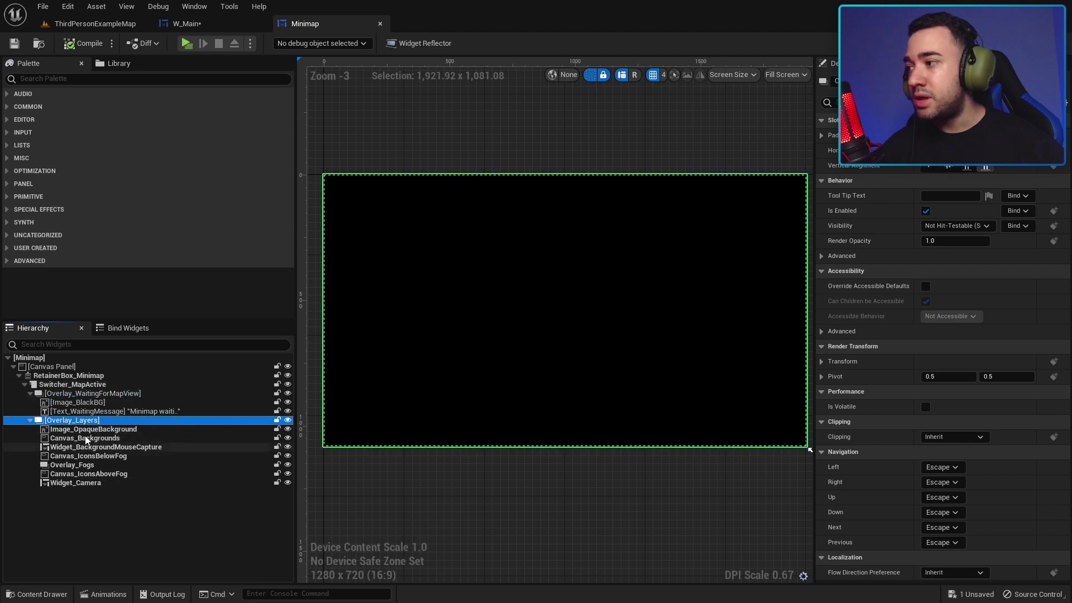
pyautogui.click(80, 483)
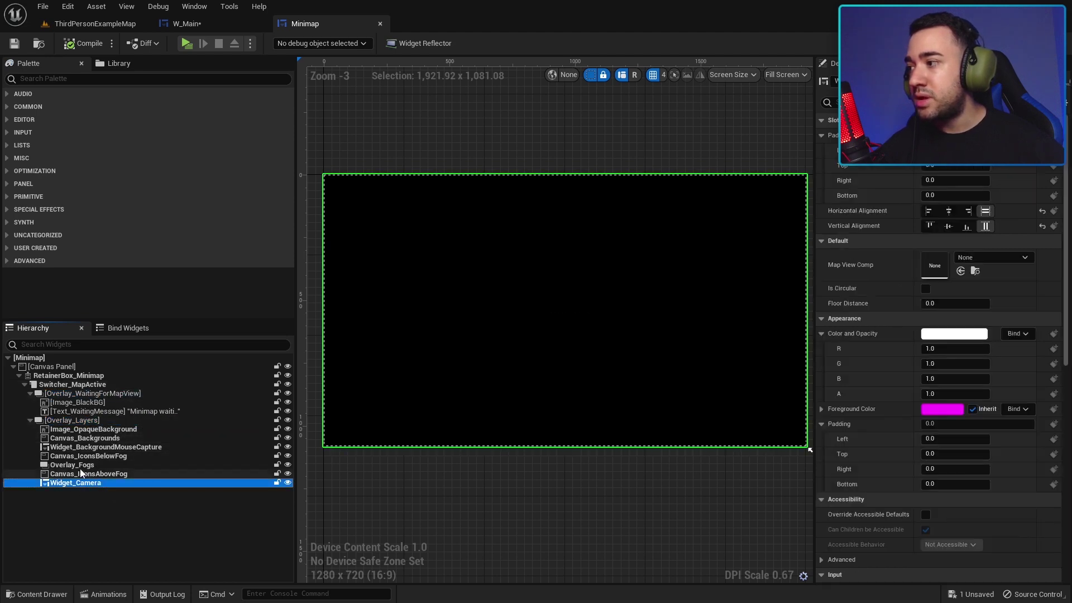
pyautogui.keyDown('shift'); pyautogui.click(72, 421); pyautogui.keyUp('shift')
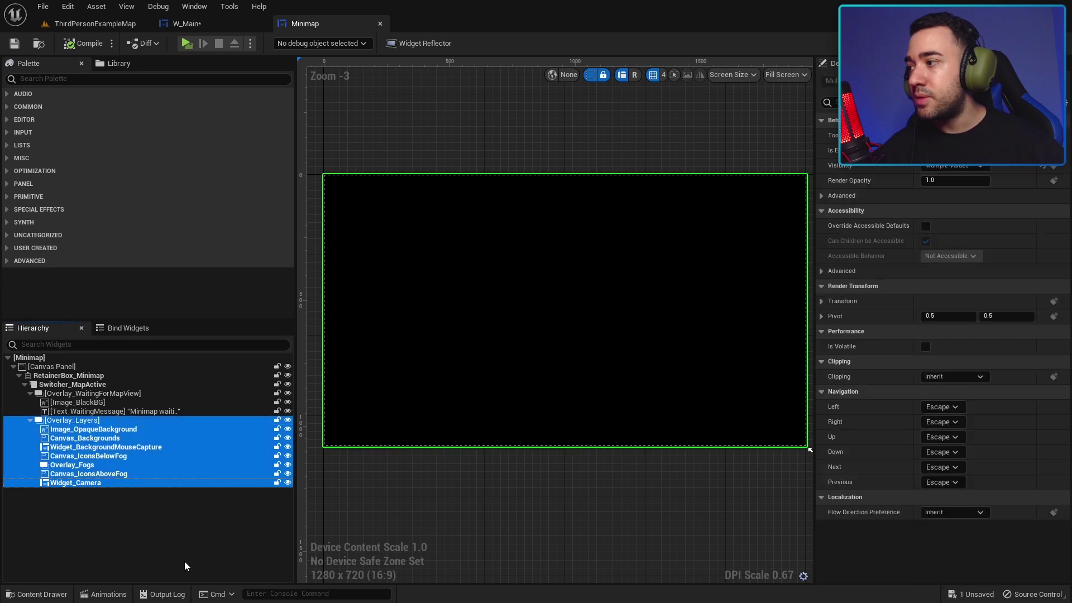
pyautogui.click(84, 412)
pyautogui.keyDown('shift'); pyautogui.click(67, 385); pyautogui.keyUp('shift')
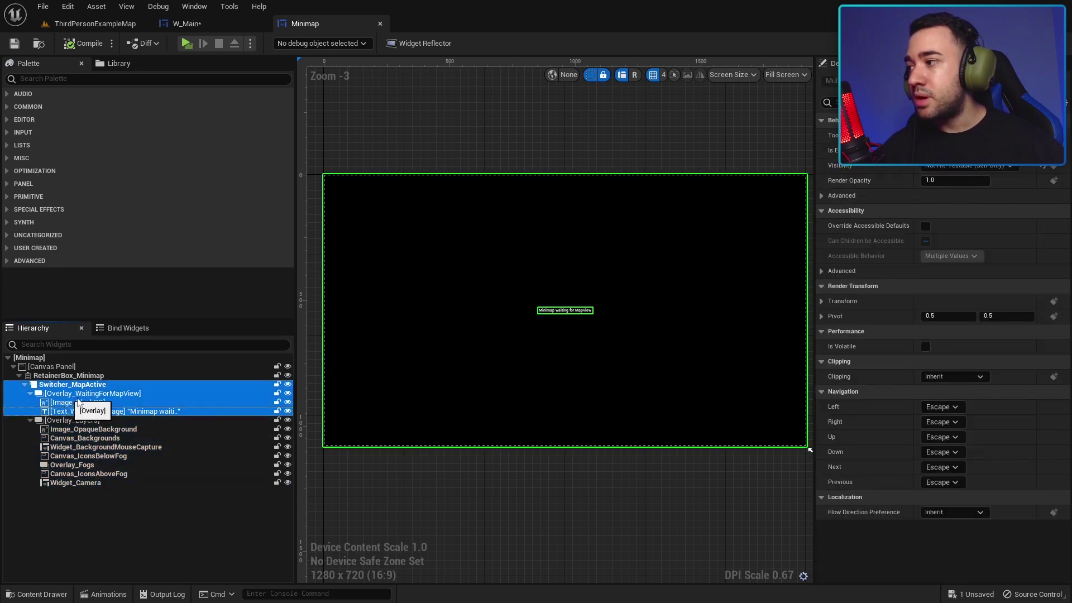
pyautogui.click(65, 411)
pyautogui.keyDown('shift'); pyautogui.click(84, 394); pyautogui.keyUp('shift')
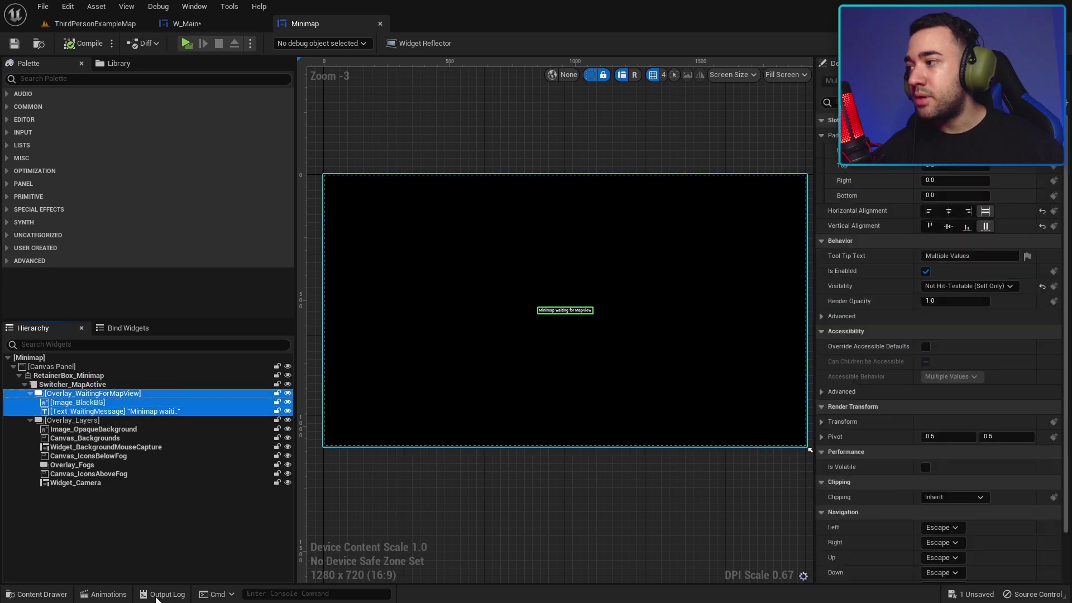
pyautogui.click(73, 384)
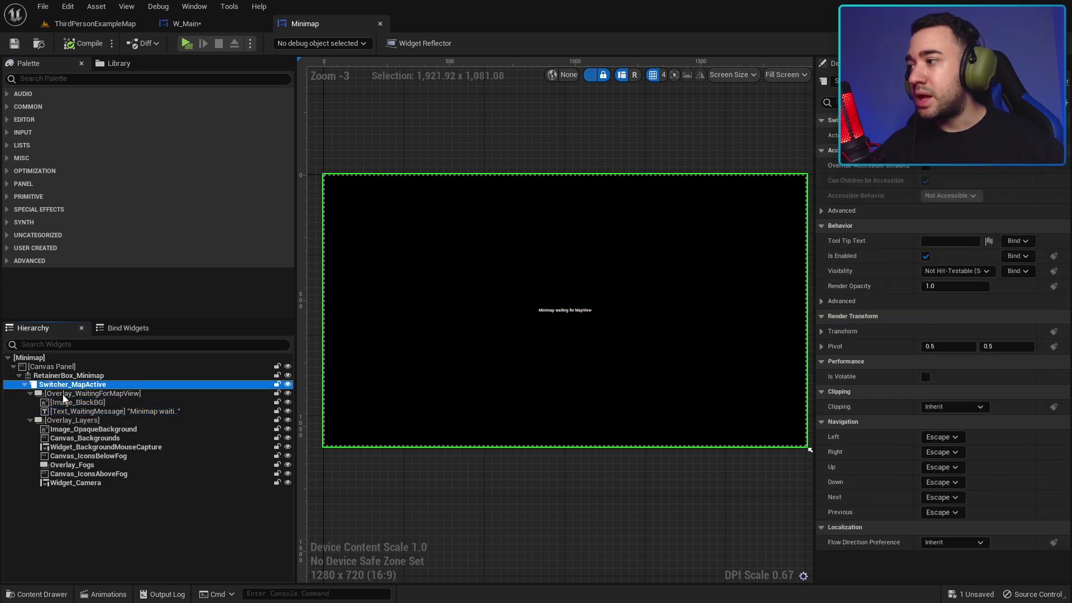
pyautogui.click(73, 495)
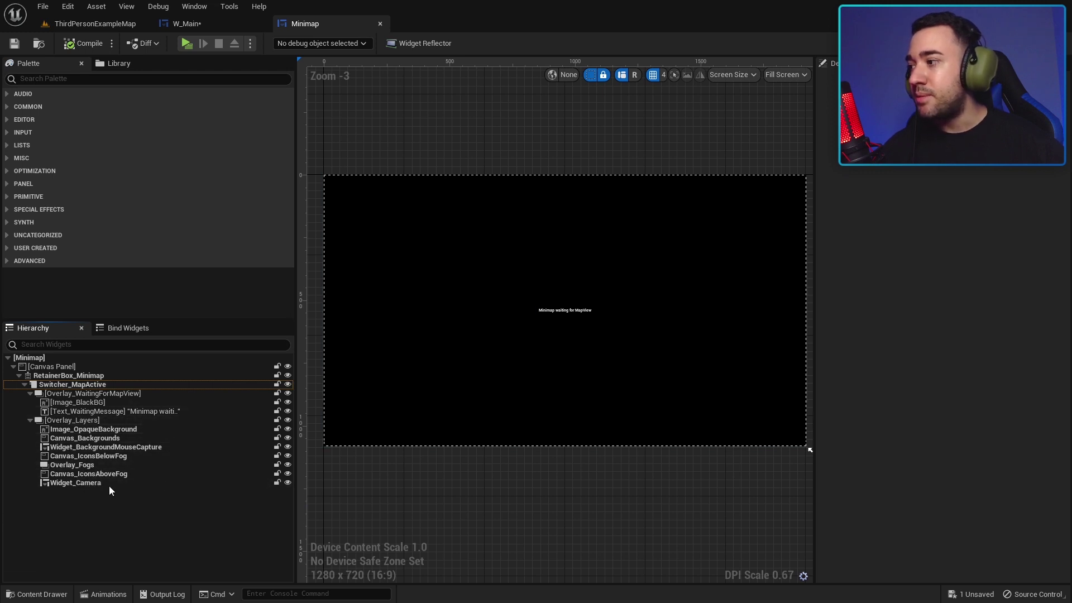
pyautogui.click(81, 457)
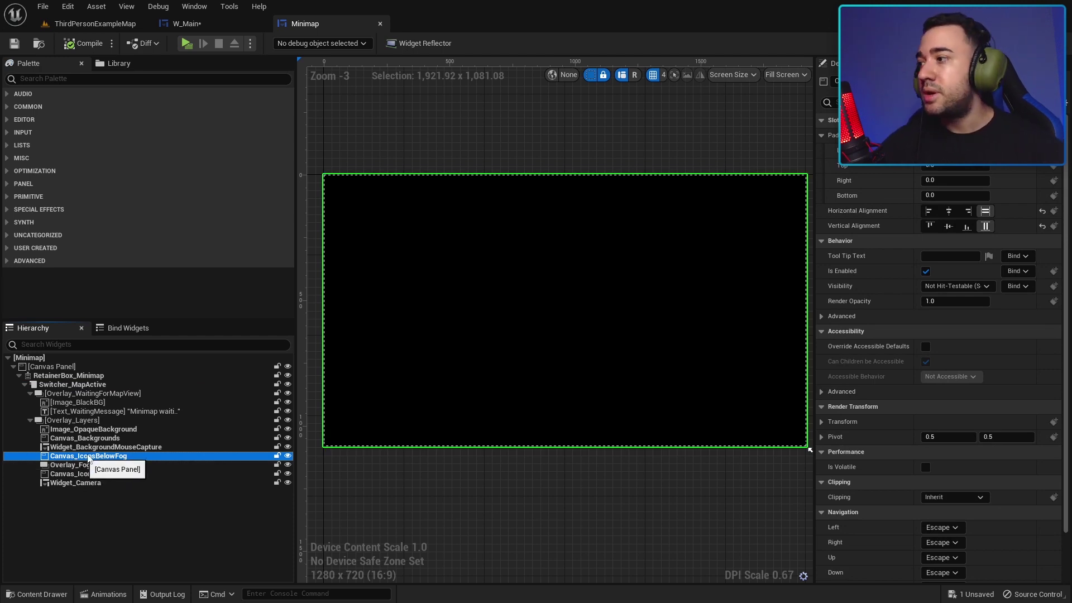
# Search the Palette for Image and drop one onto the root Canvas Panel, outside the retainer.
pyautogui.click(63, 80)
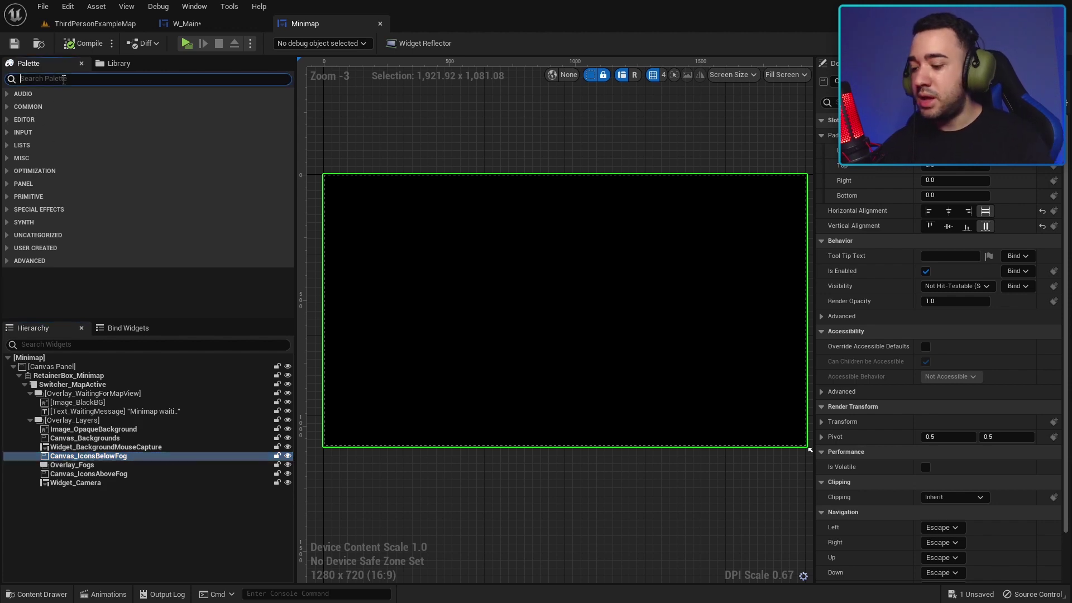
pyautogui.write('image')
pyautogui.click(62, 106)
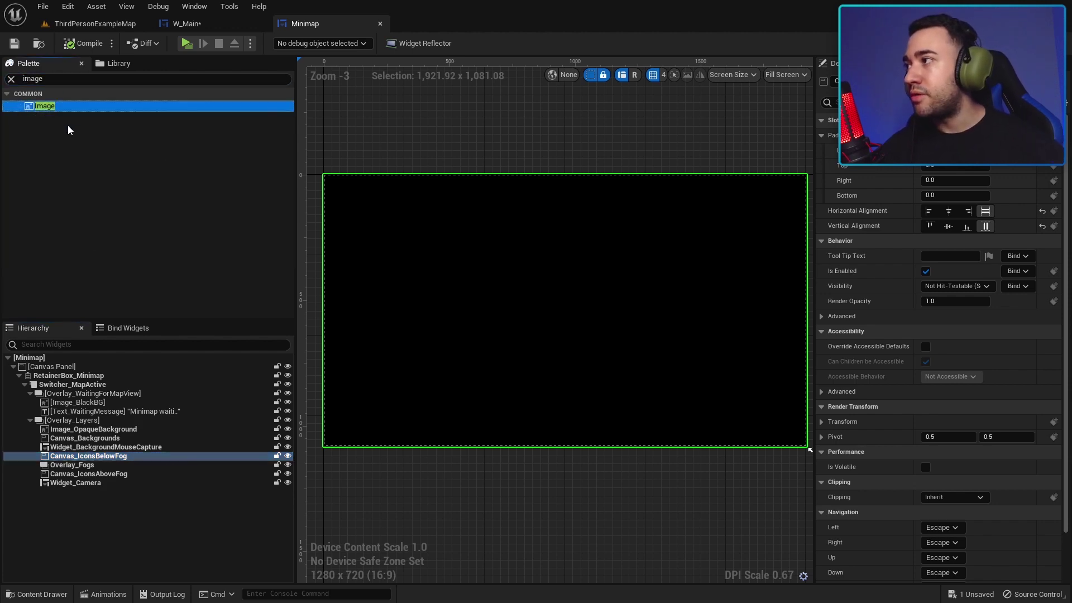
pyautogui.moveTo(48, 114); pyautogui.dragTo(38, 371)
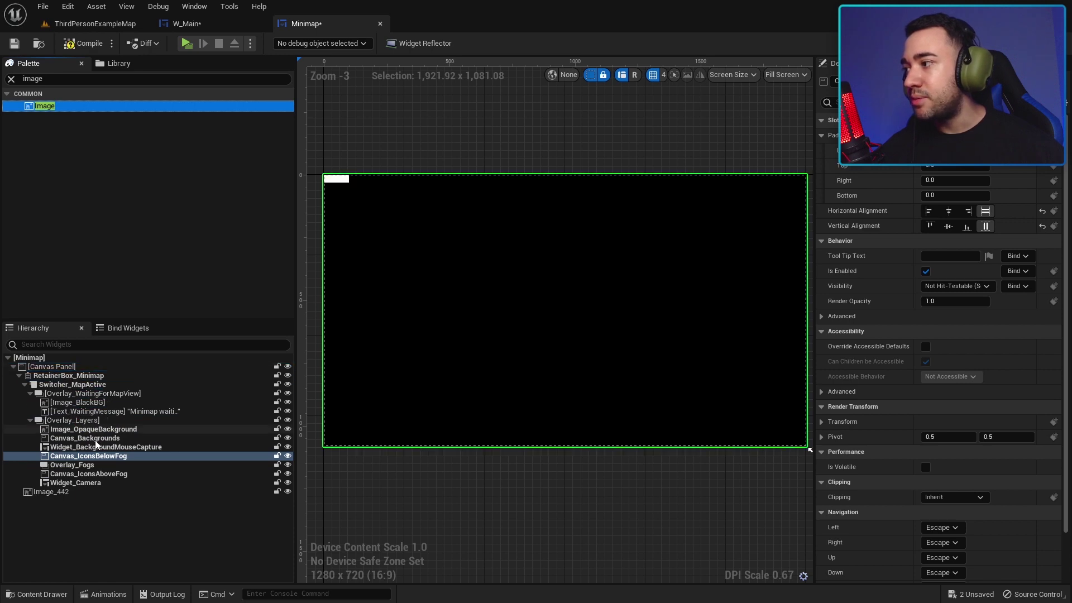
pyautogui.moveTo(45, 367); pyautogui.dragTo(39, 497)
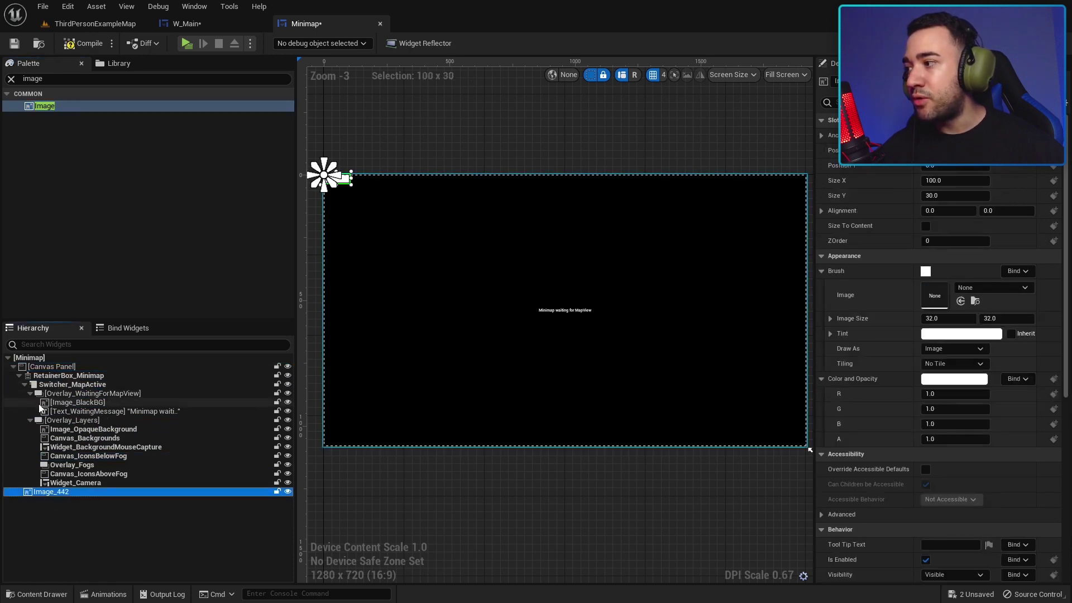
# Collapse RetainerBox_Minimap and select the new Image_442 widget.
pyautogui.click(19, 377)
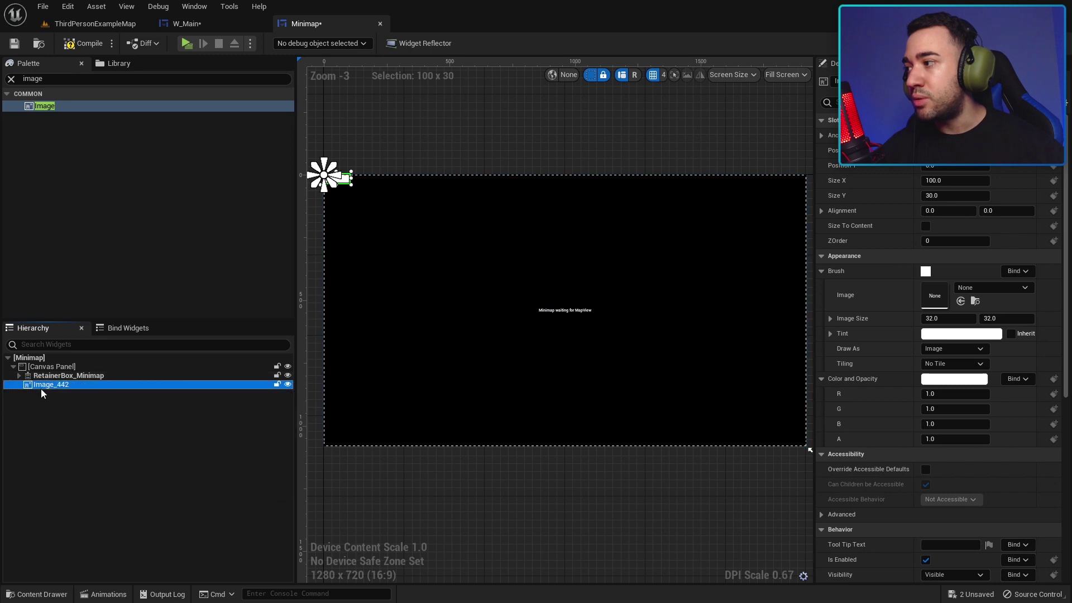
pyautogui.click(67, 377)
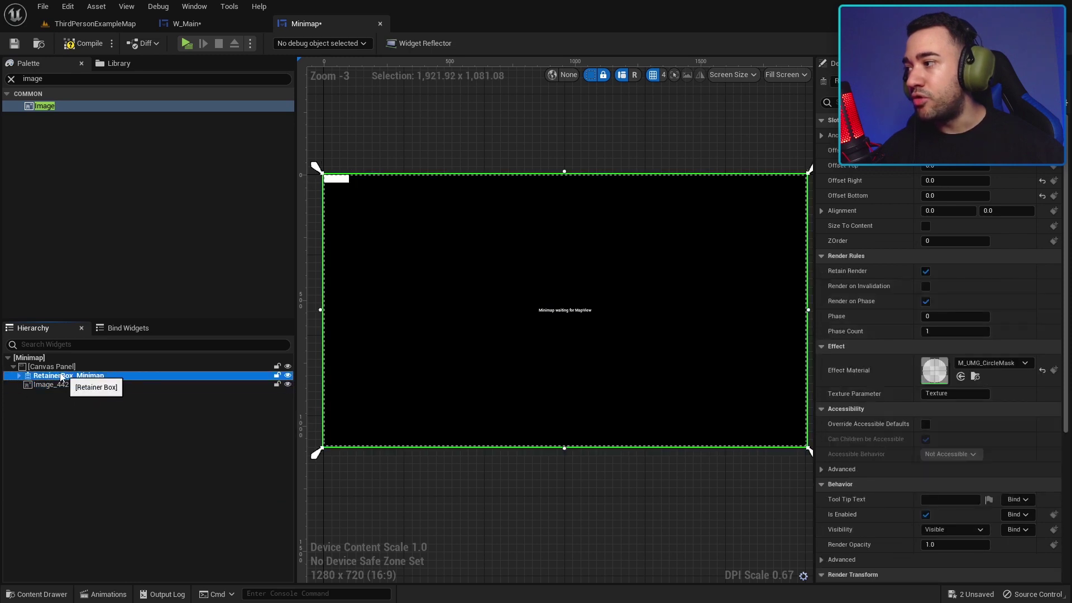
pyautogui.click(46, 384)
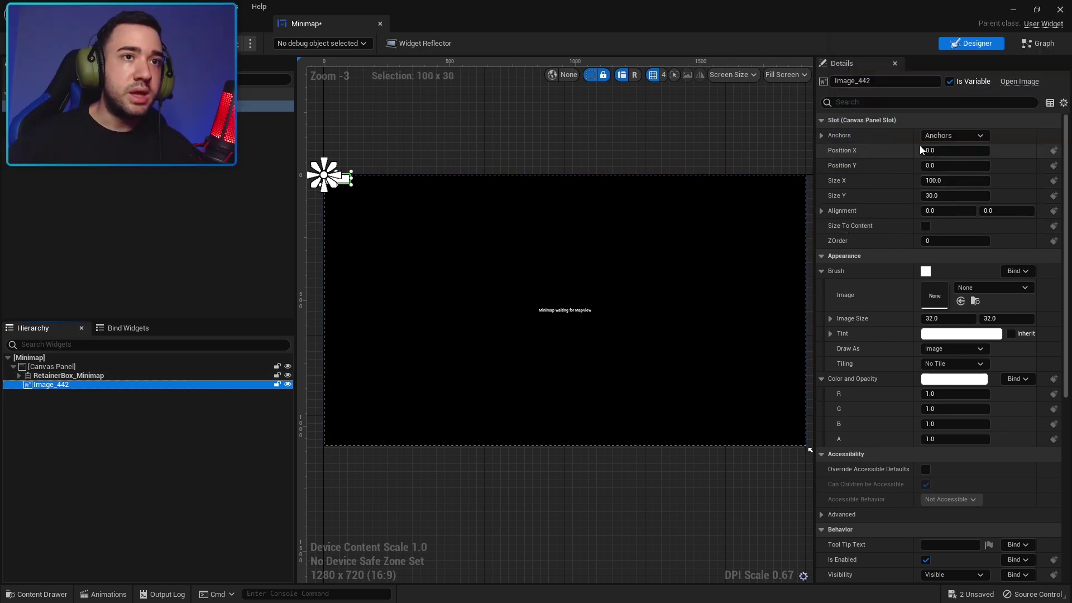
# Anchor the image with the full-stretch preset and set Offset Right and Bottom to 0.
pyautogui.click(941, 135)
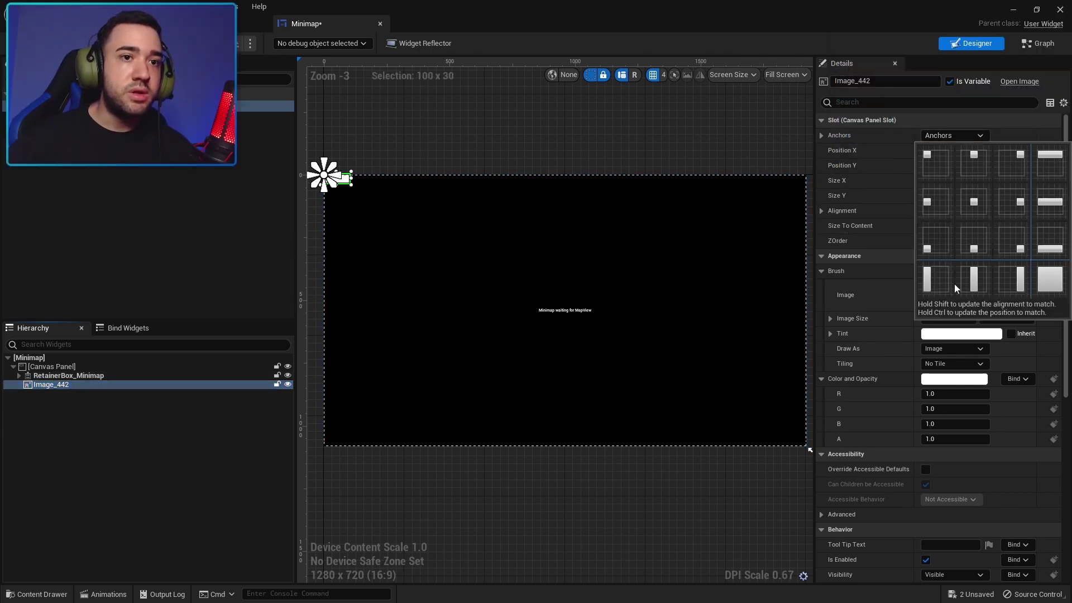
pyautogui.click(1046, 283)
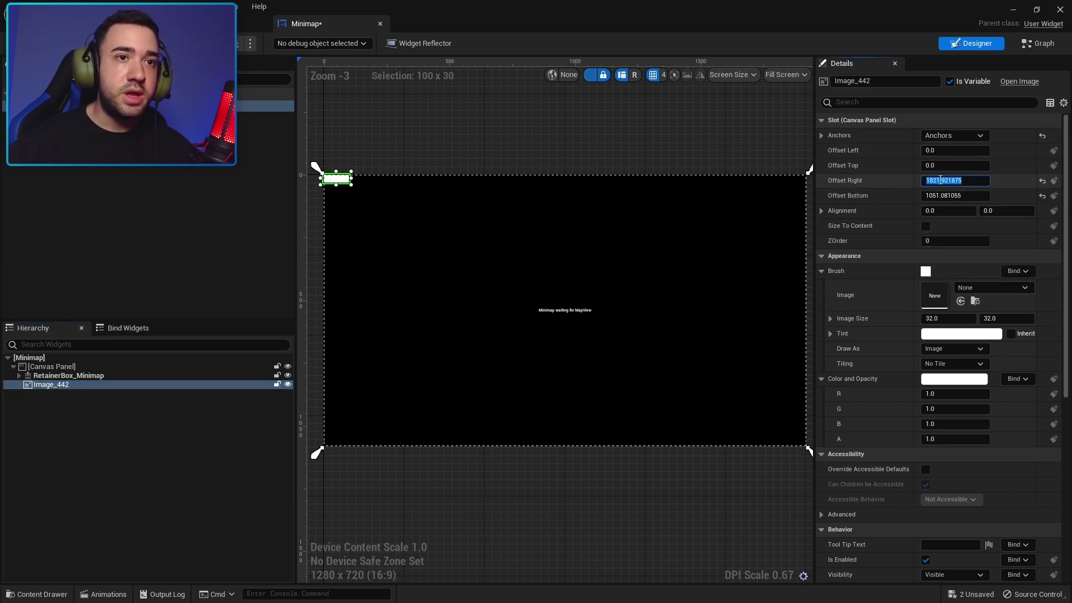
pyautogui.write('0')
pyautogui.press('Tab')
pyautogui.write('0')
pyautogui.press('Return')
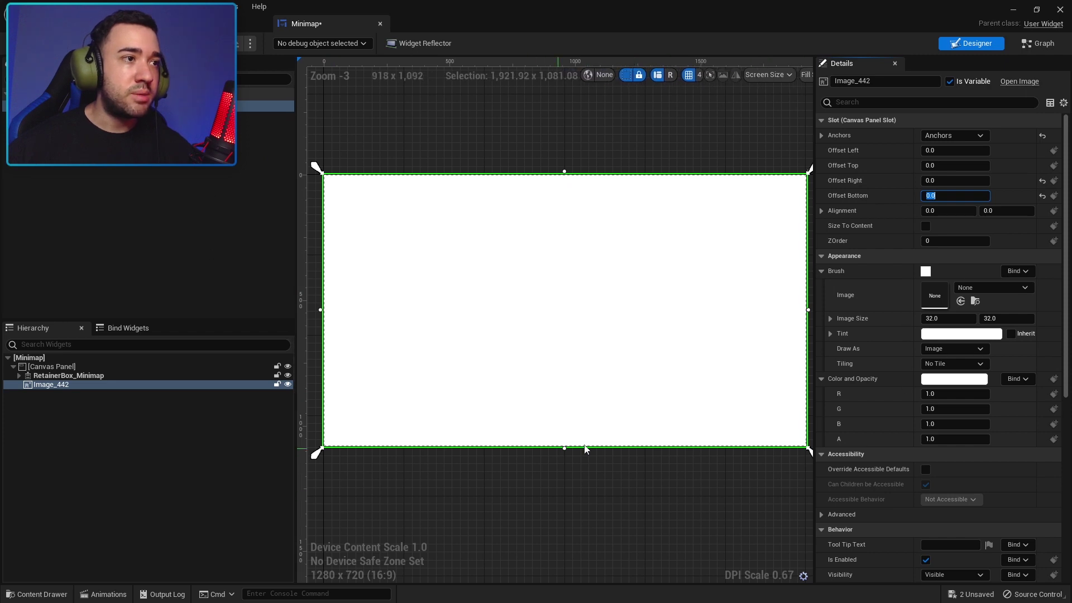
pyautogui.scroll(-3, 577, 383)
pyautogui.scroll(3, 634, 270)
pyautogui.scroll(-1, 587, 285)
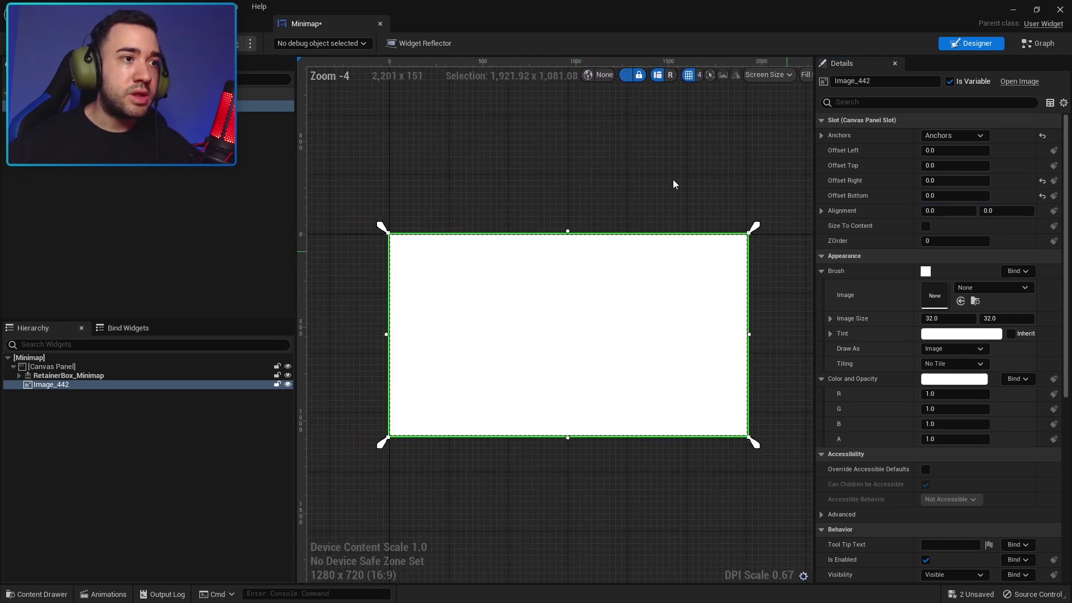
# Rename Image_442 to BordaMinimapa.
pyautogui.click(67, 386)
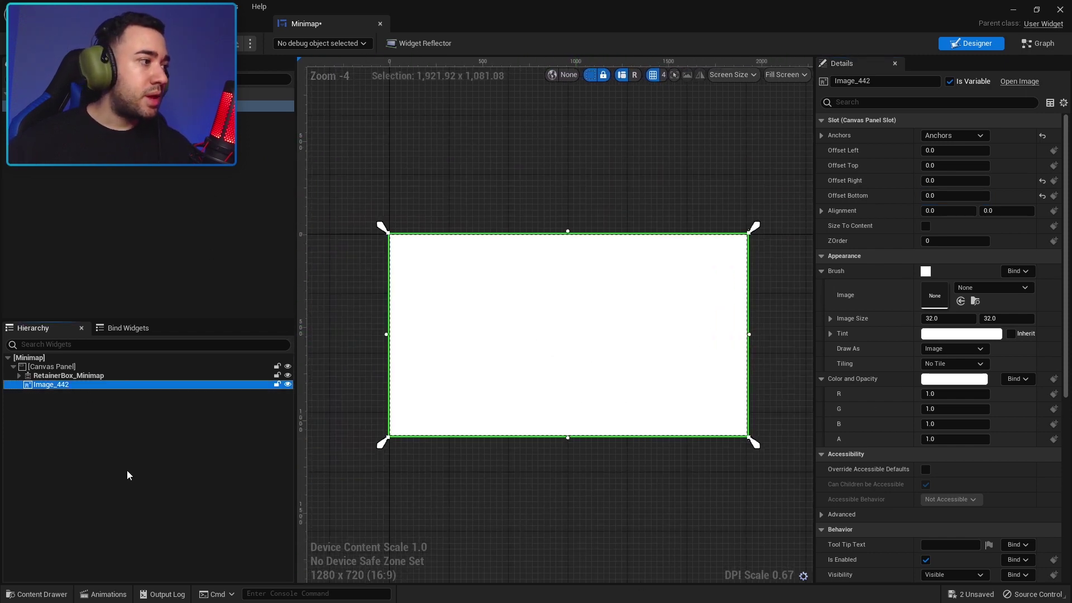
pyautogui.press('F2')
pyautogui.write('B')
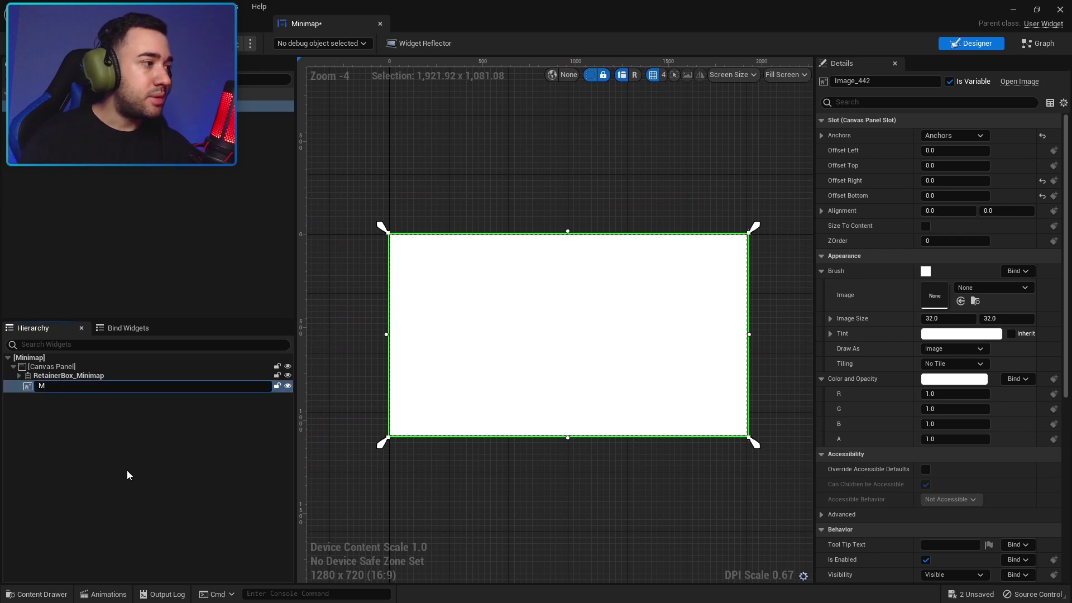
pyautogui.write('orda')
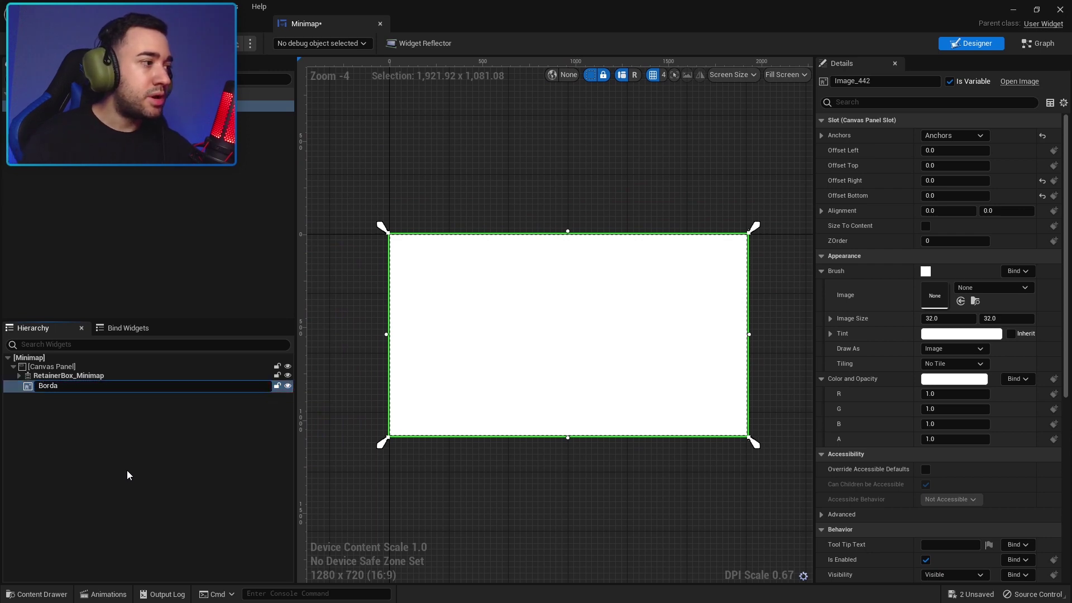
pyautogui.write('Minimapa')
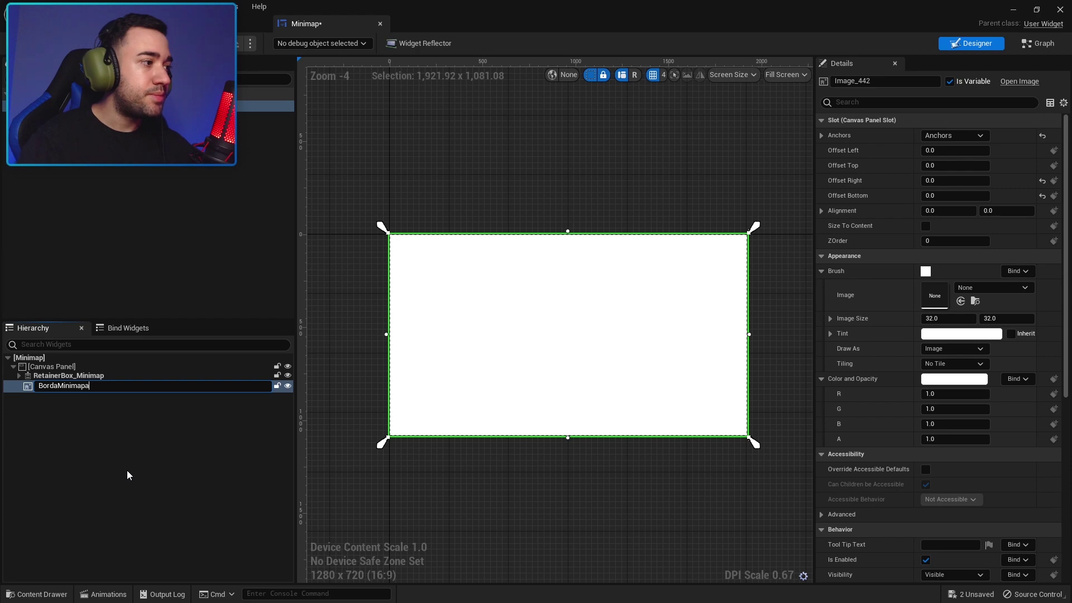
pyautogui.press('Return')
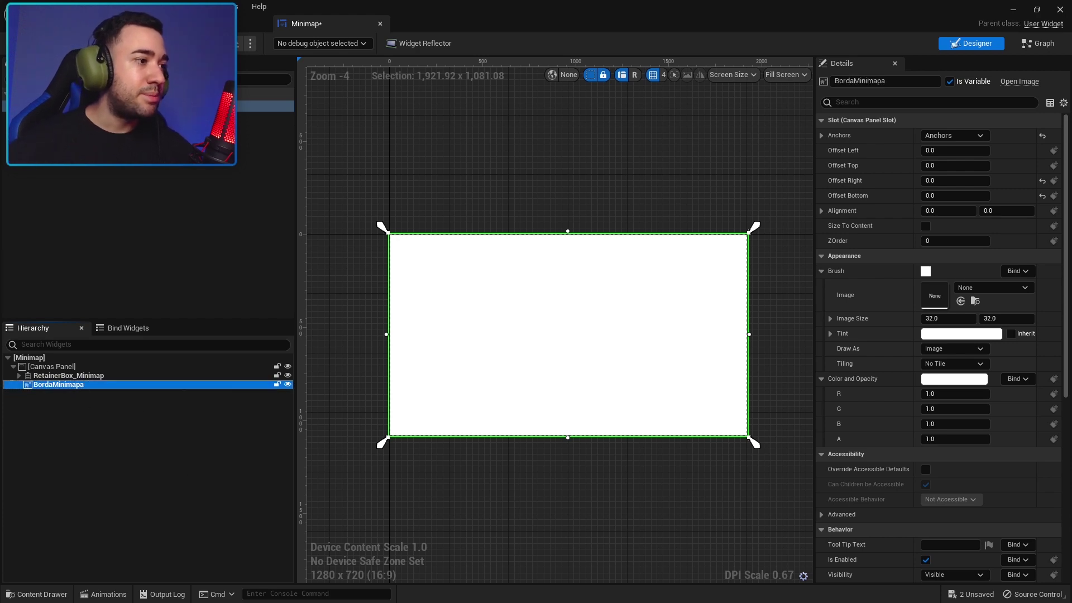
pyautogui.moveTo(814, 355); pyautogui.dragTo(702, 355)
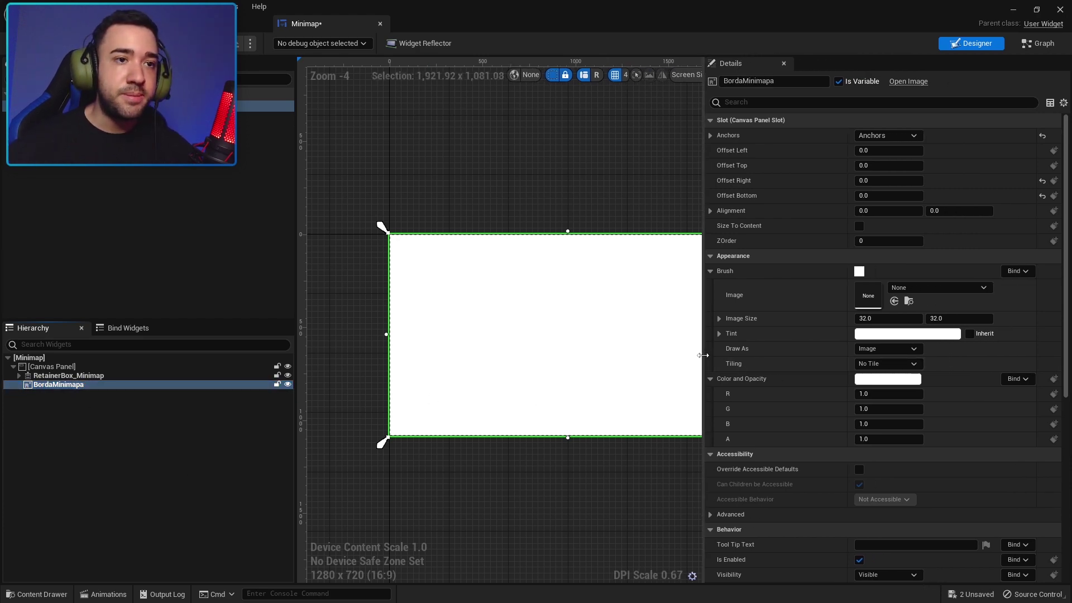
# Select T_BordaMinimapa in the Map folder and apply it as BordaMinimapa's brush image.
pyautogui.hotkey('alt', 'Tab')
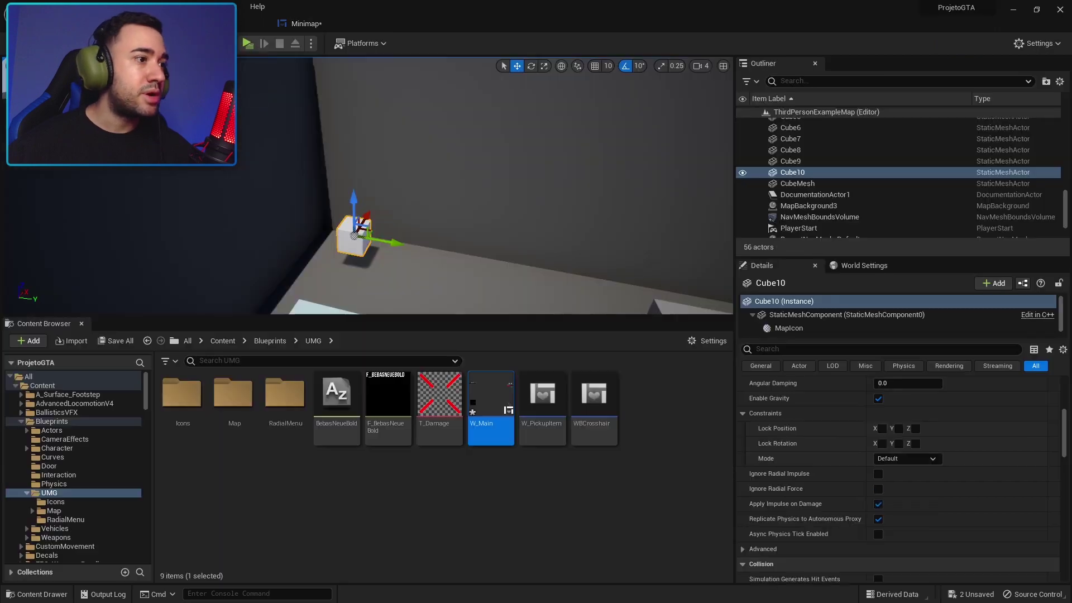
pyautogui.doubleClick(181, 394)
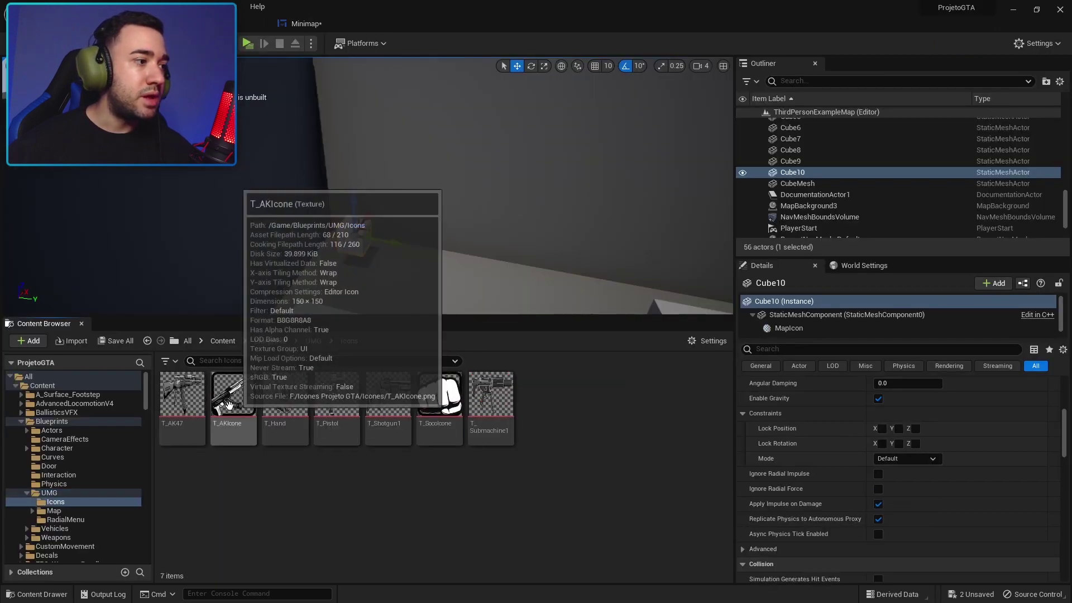
pyautogui.click(62, 510)
pyautogui.click(256, 420)
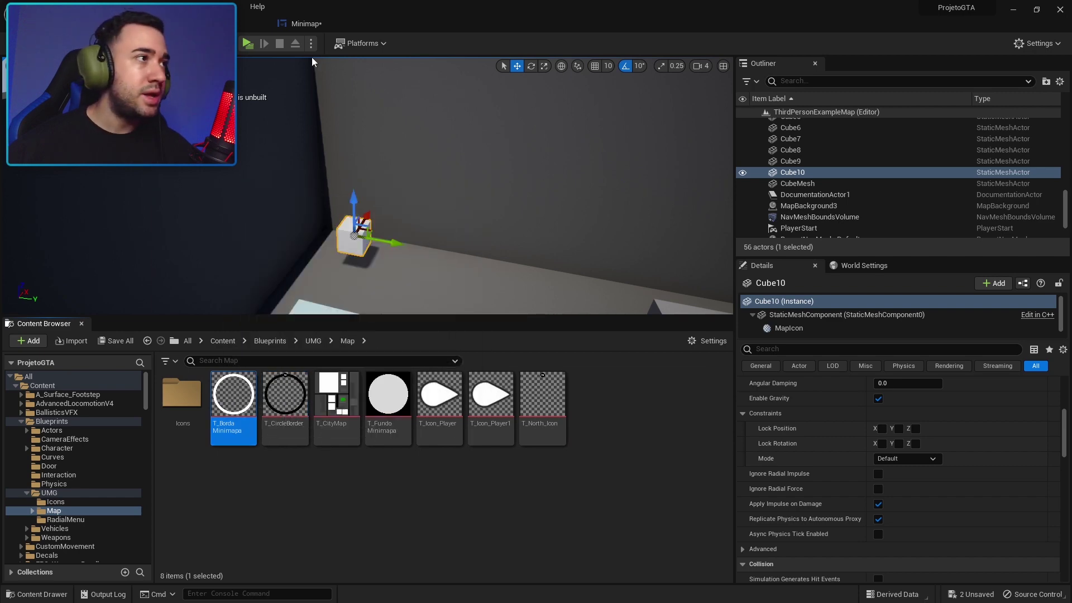
pyautogui.click(316, 23)
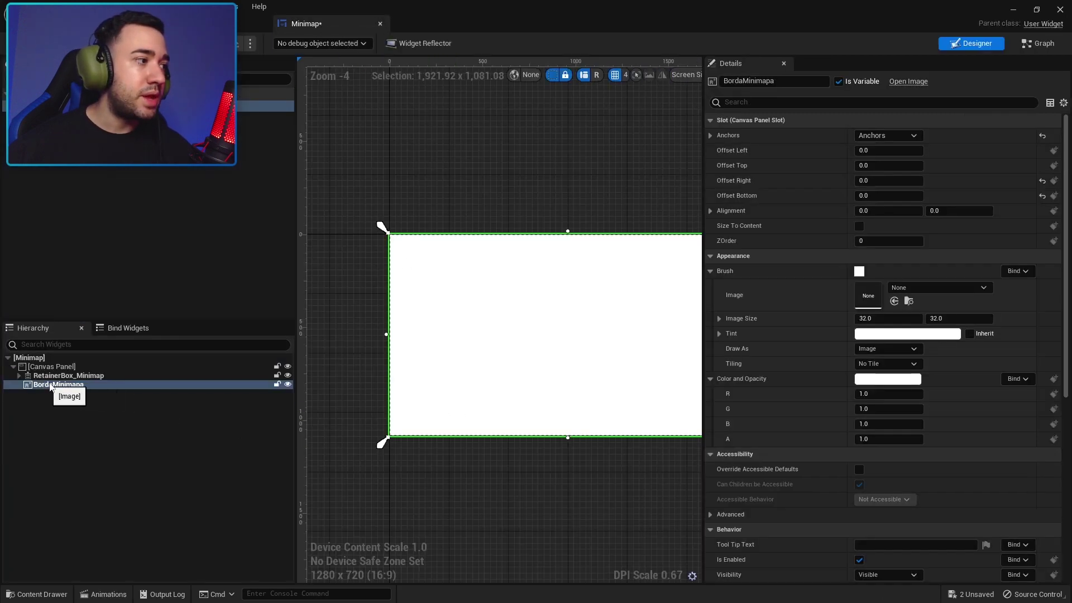
pyautogui.click(895, 301)
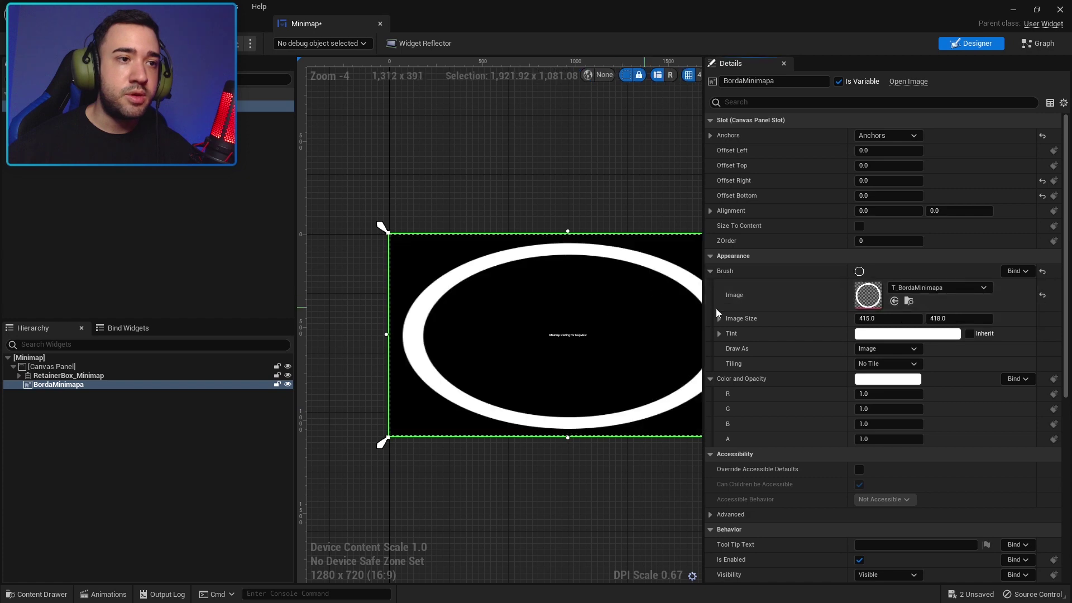
# Compile the Minimap widget with F7 and launch a play preview with Alt+P.
pyautogui.moveTo(486, 353); pyautogui.dragTo(455, 349, button='right')
pyautogui.scroll(-1, 494, 357)
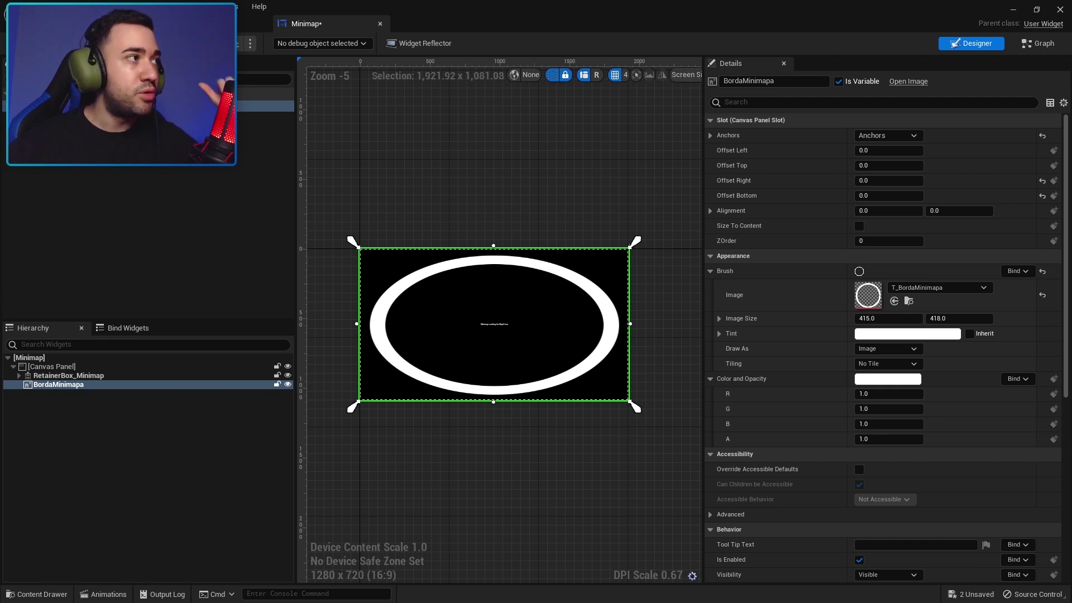
pyautogui.press('F7')
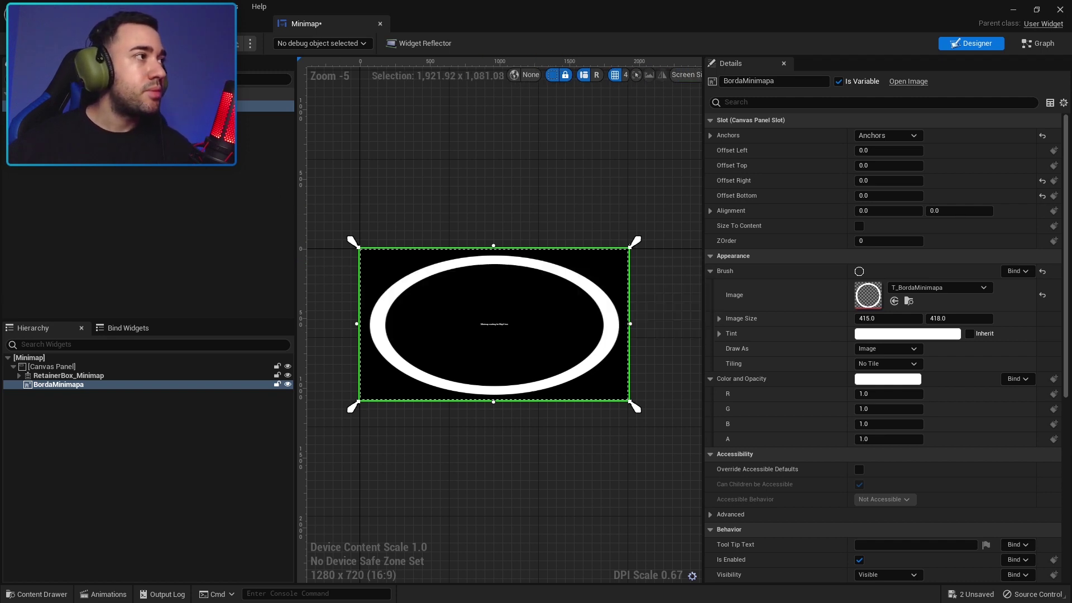
pyautogui.hotkey('alt', 'p')
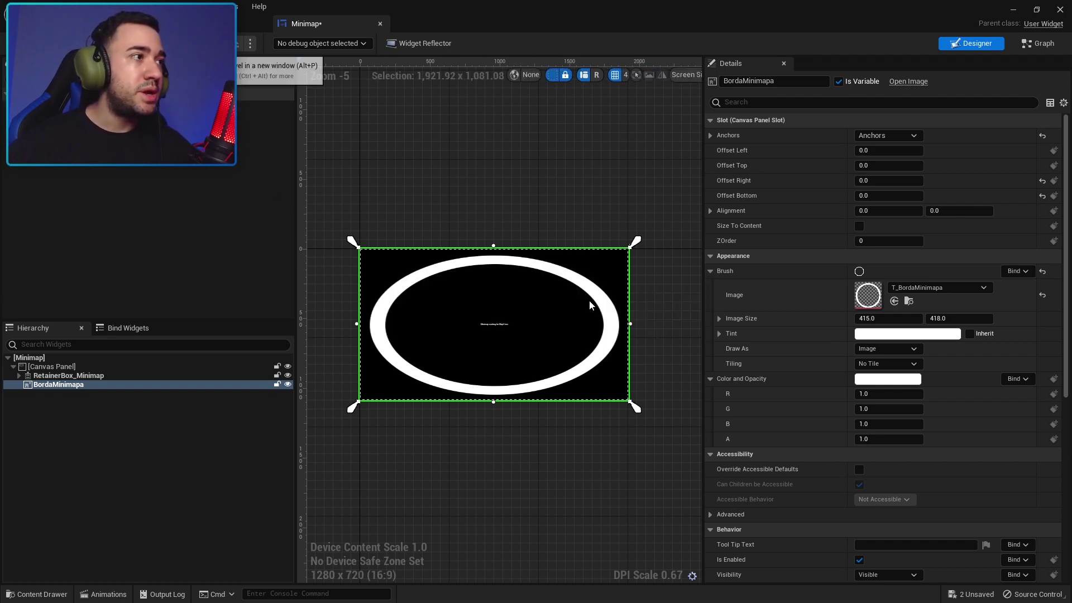
# Run the character up the stairs and back to check the ring-framed minimap.
pyautogui.press('w')
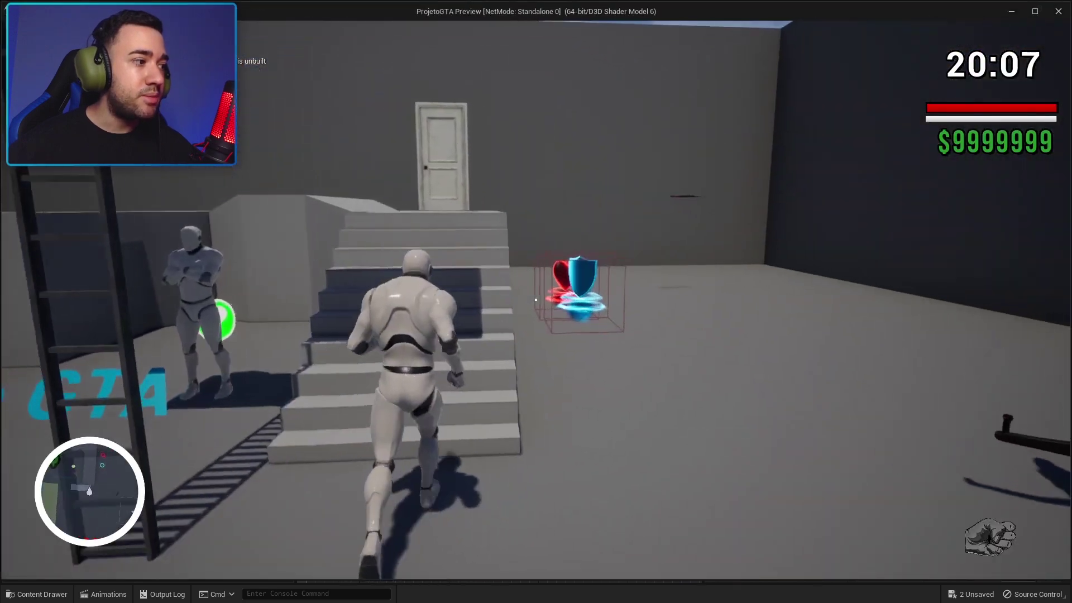
pyautogui.press('w')
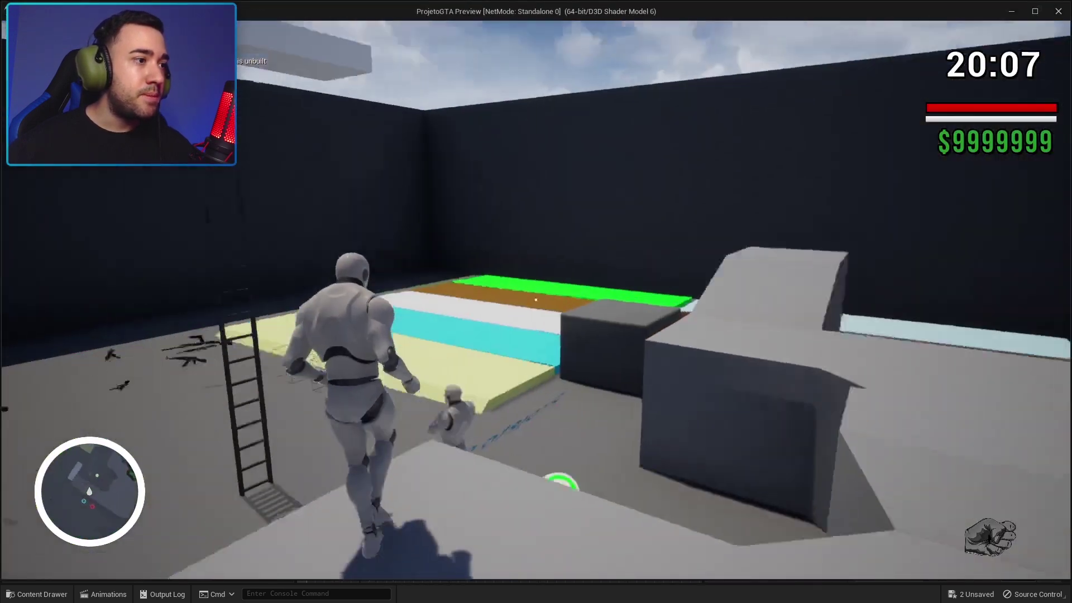
pyautogui.press('s')
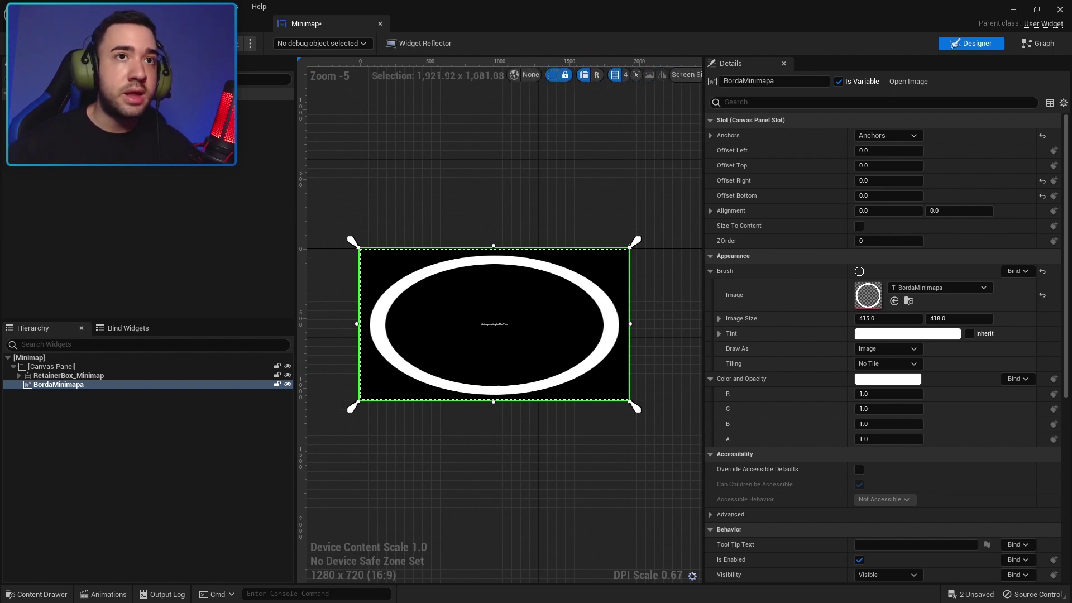
# Place T_FundoMinimapa.tga into the Photoshop Minimapa document as a layer.
pyautogui.click(1013, 10)
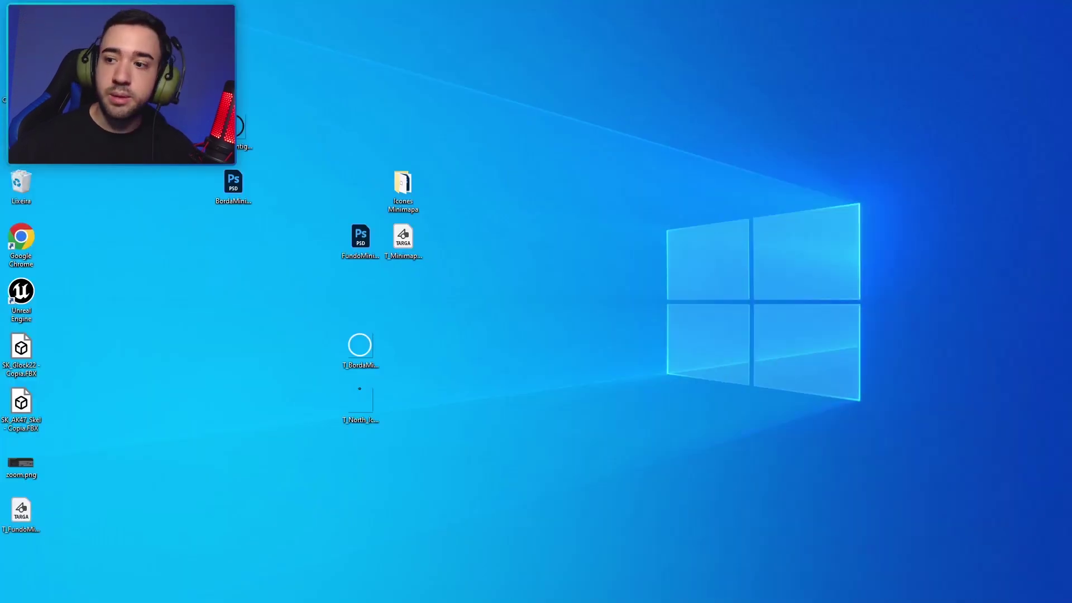
pyautogui.hotkey('alt', 'Tab')
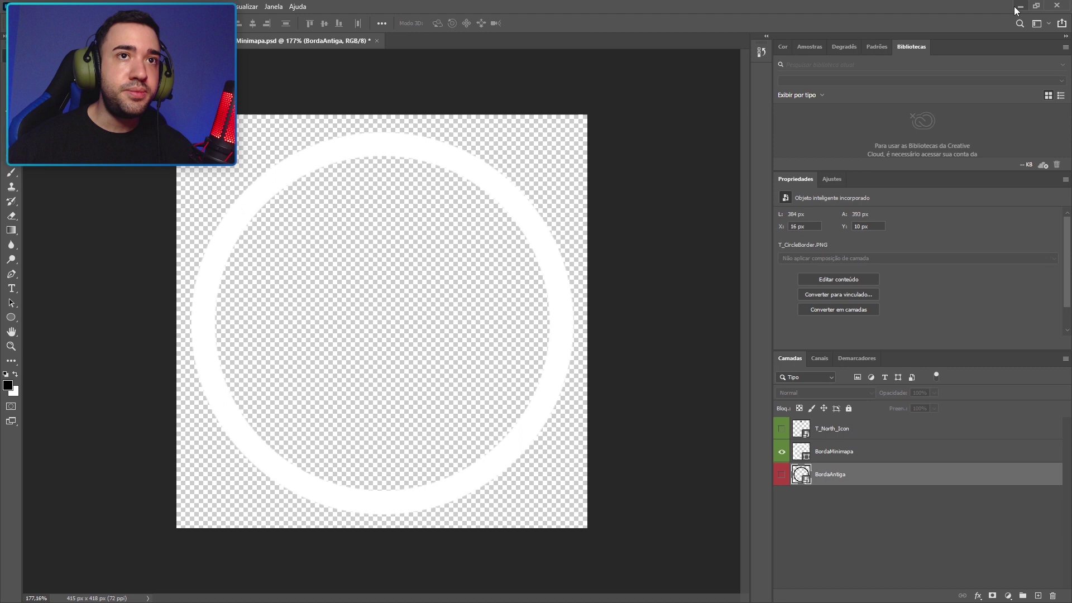
pyautogui.click(1021, 7)
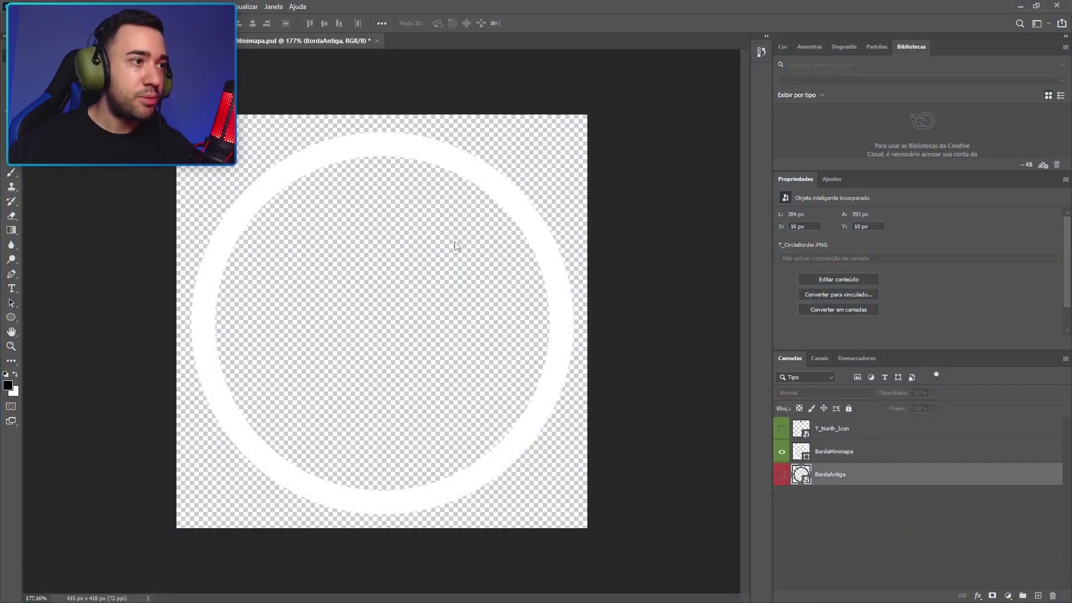
pyautogui.moveTo(21, 511); pyautogui.dragTo(455, 242)
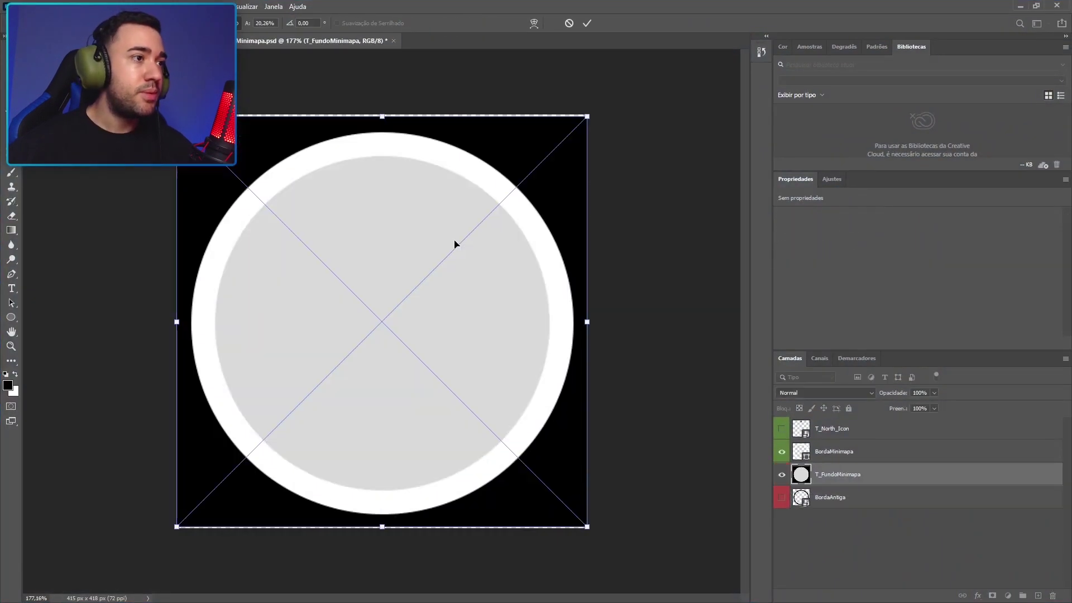
pyautogui.press('Return')
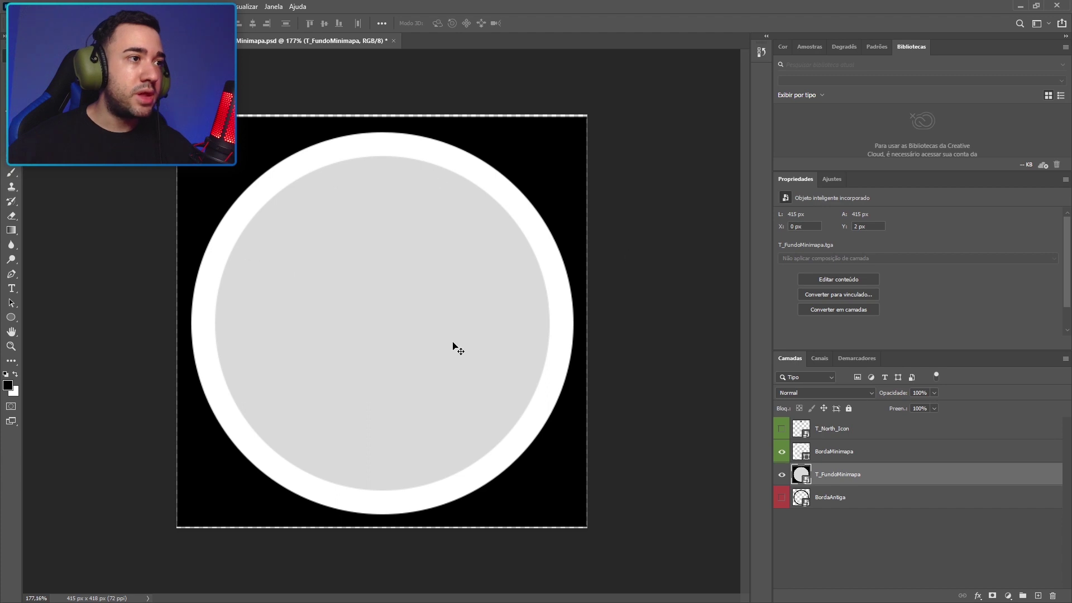
# Toggle the BordaMinimapa ring layer off and on to compare it over the background.
pyautogui.click(781, 452)
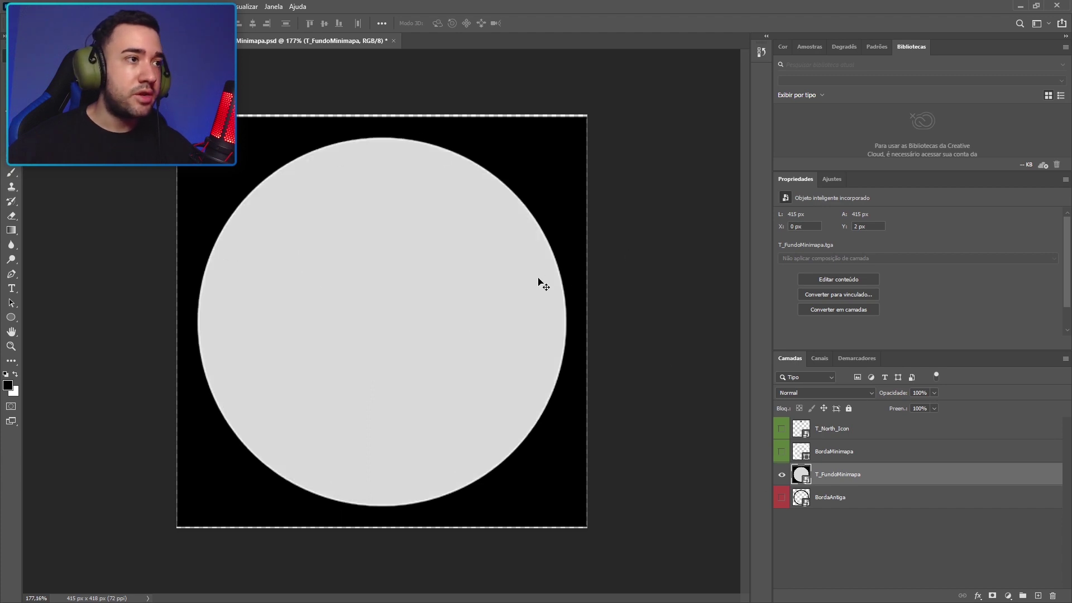
pyautogui.click(781, 451)
pyautogui.hotkey('ctrl', 'z')
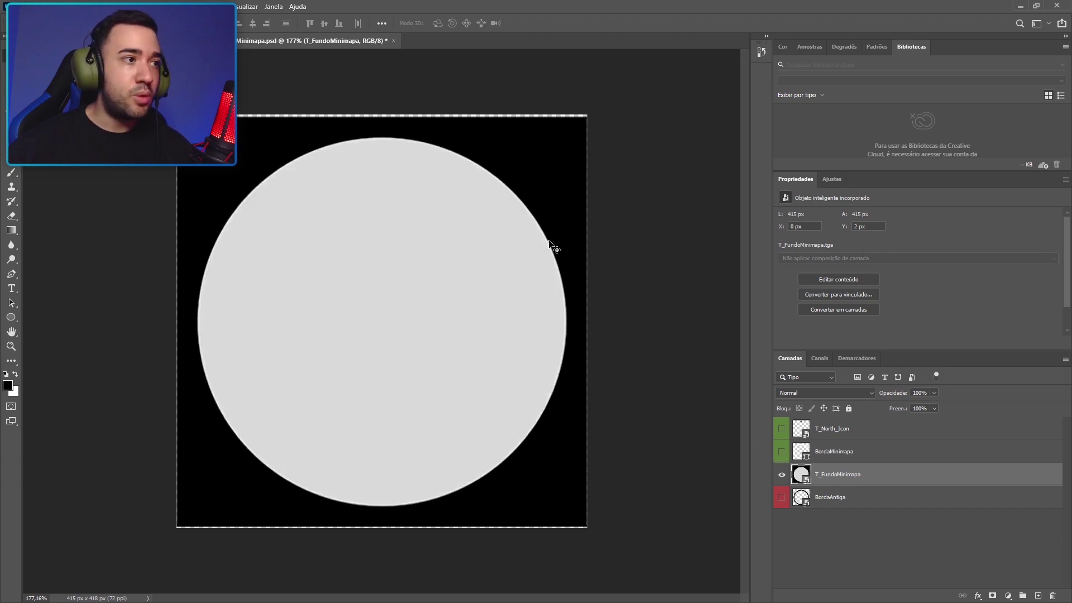
pyautogui.click(781, 453)
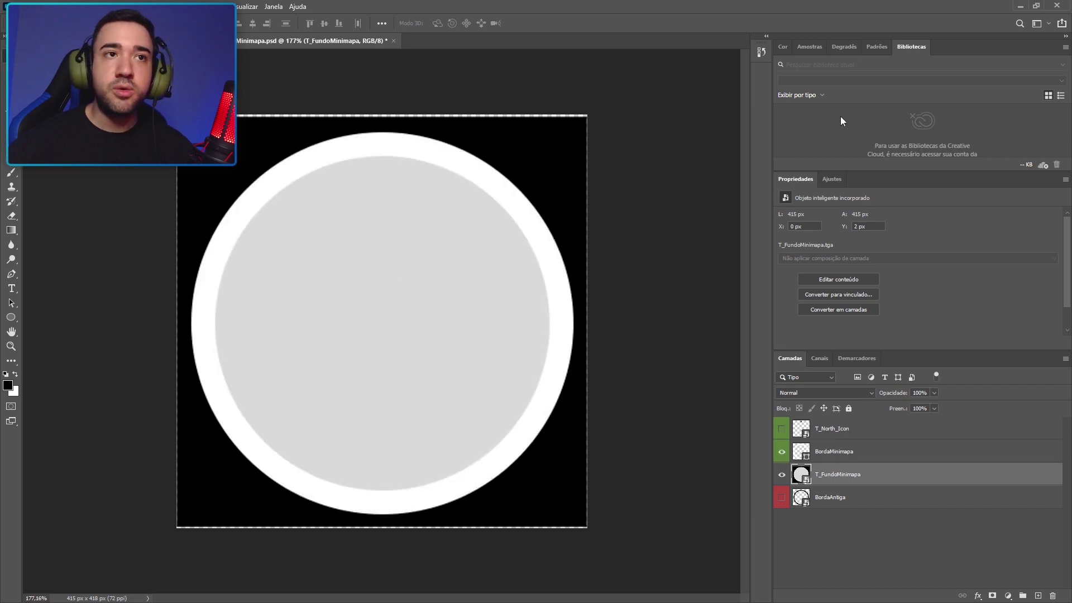
# Quit Photoshop, choosing Não to discard unsaved changes.
pyautogui.click(1057, 6)
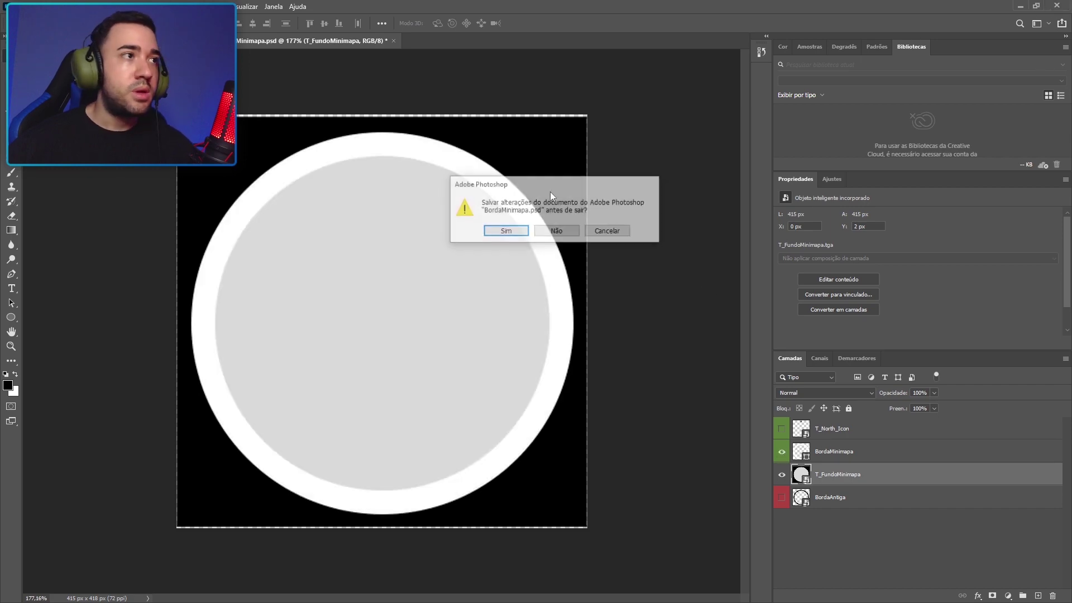
pyautogui.click(564, 235)
pyautogui.click(557, 238)
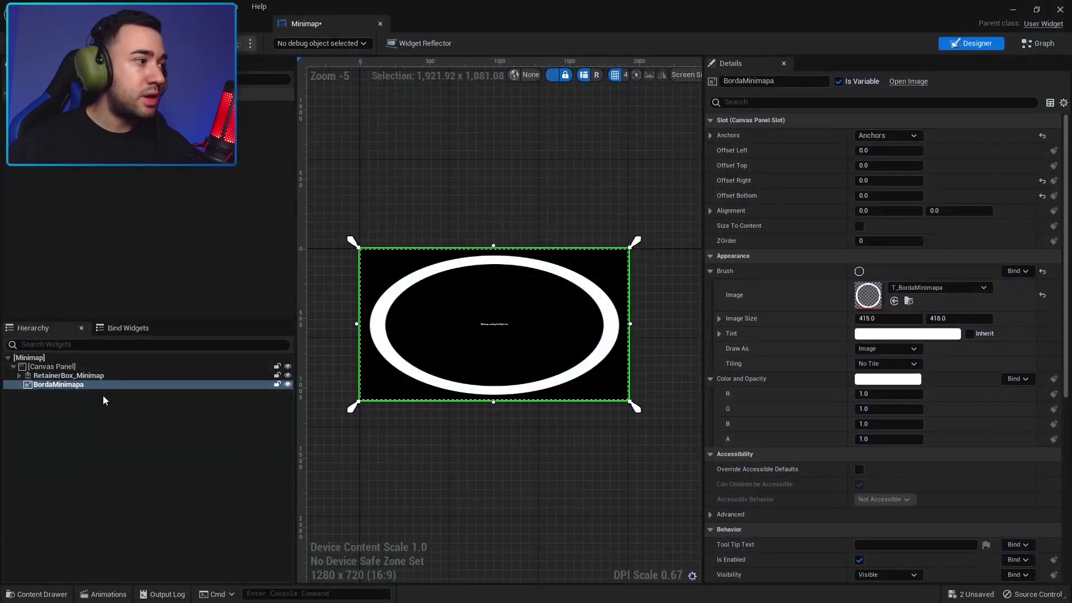
# Launch a standalone play-test and run around the level with W, watching the ringed minimap.
pyautogui.click(223, 43)
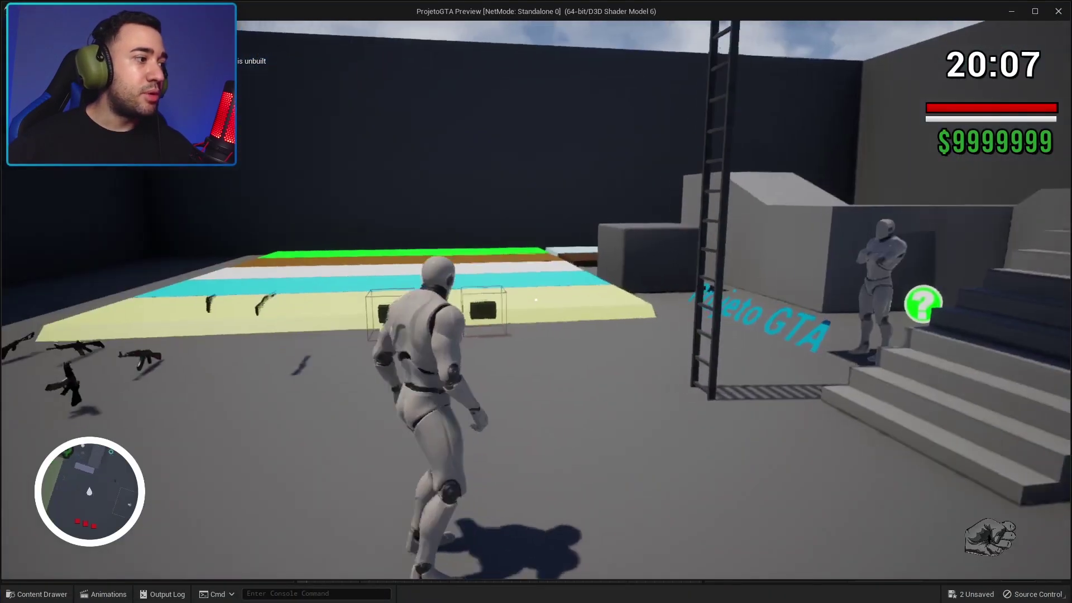
pyautogui.press('w')
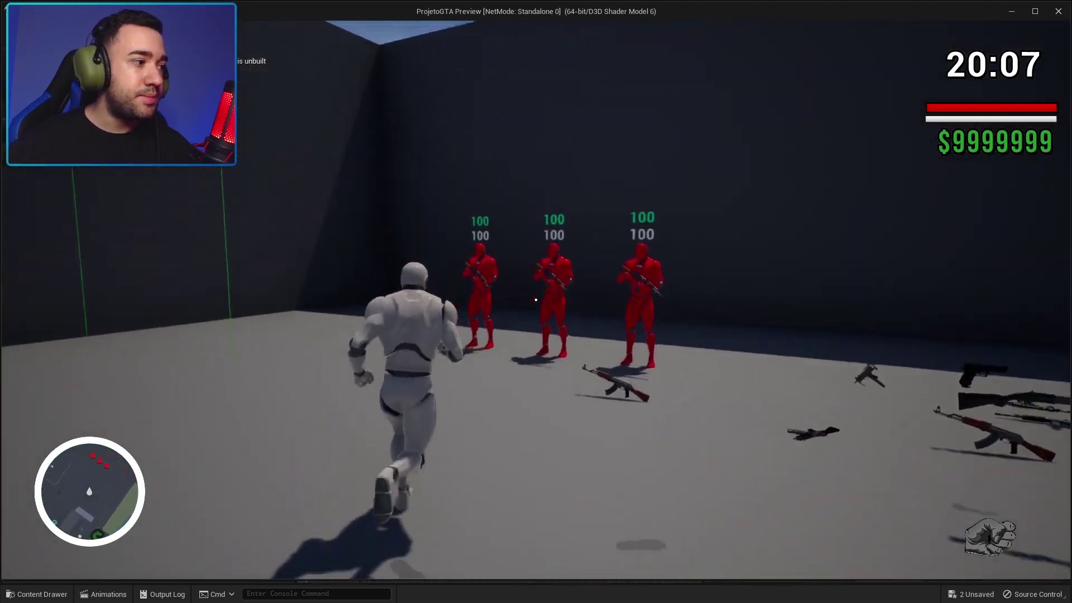
pyautogui.press('w')
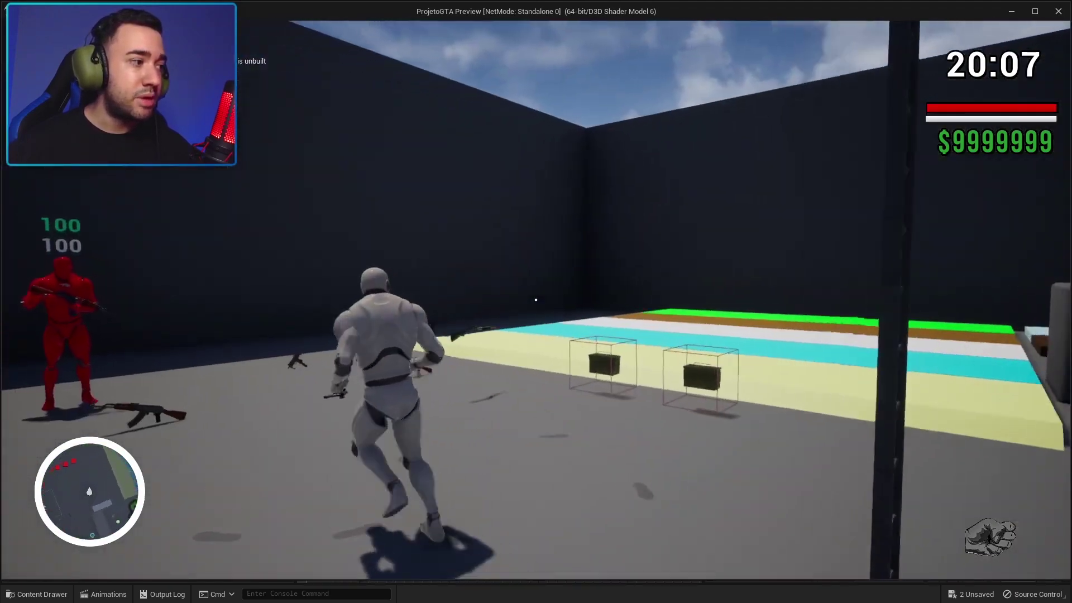
pyautogui.press('w')
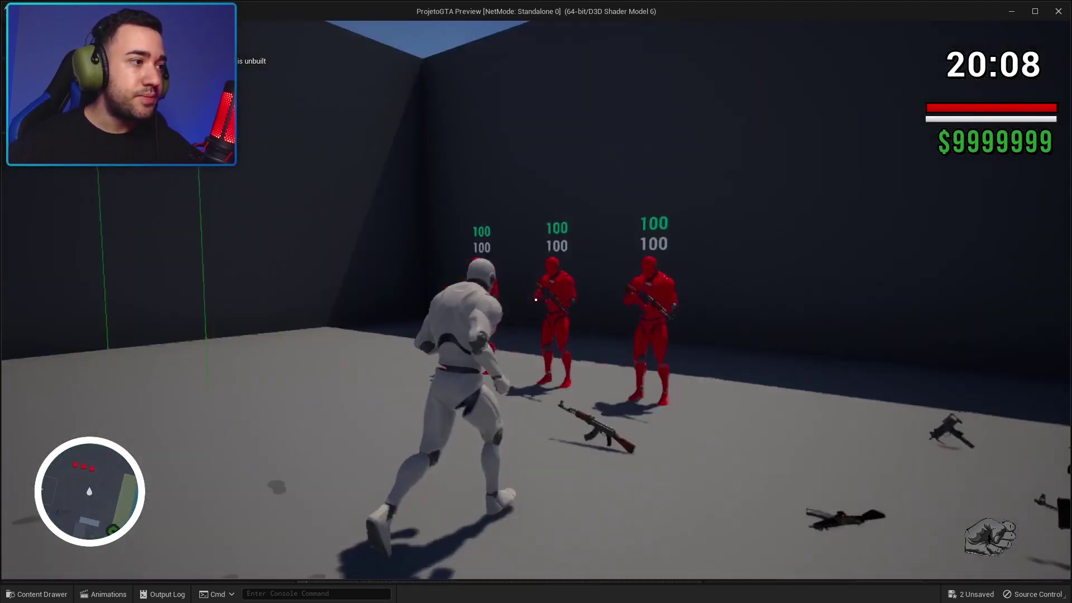
pyautogui.press('w')
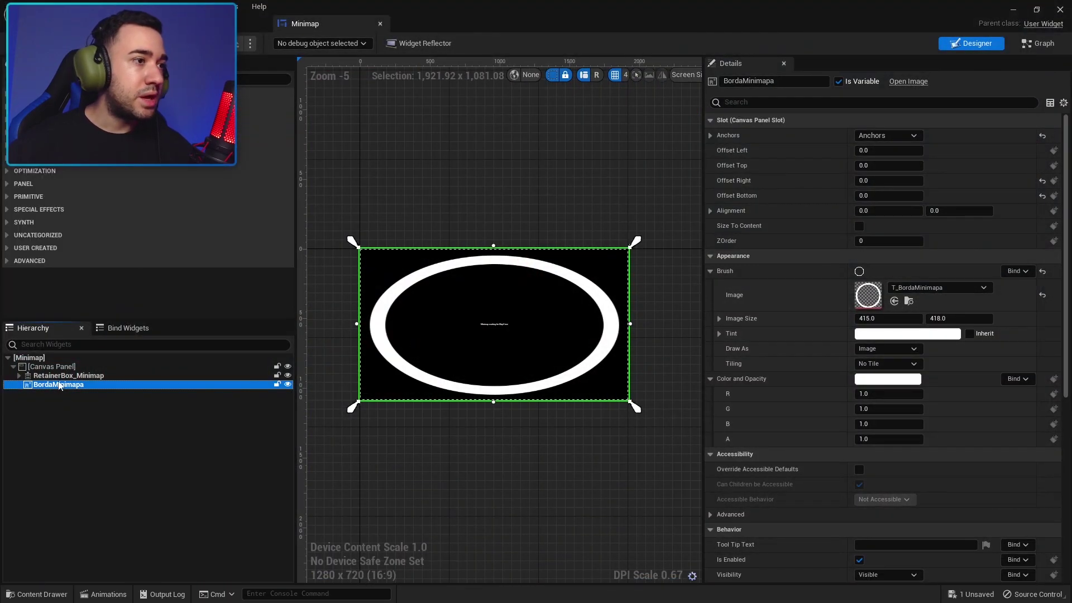
# Tint the BordaMinimapa border red, then compile and play-test it with Alt+P.
pyautogui.scroll(-1, 852, 282)
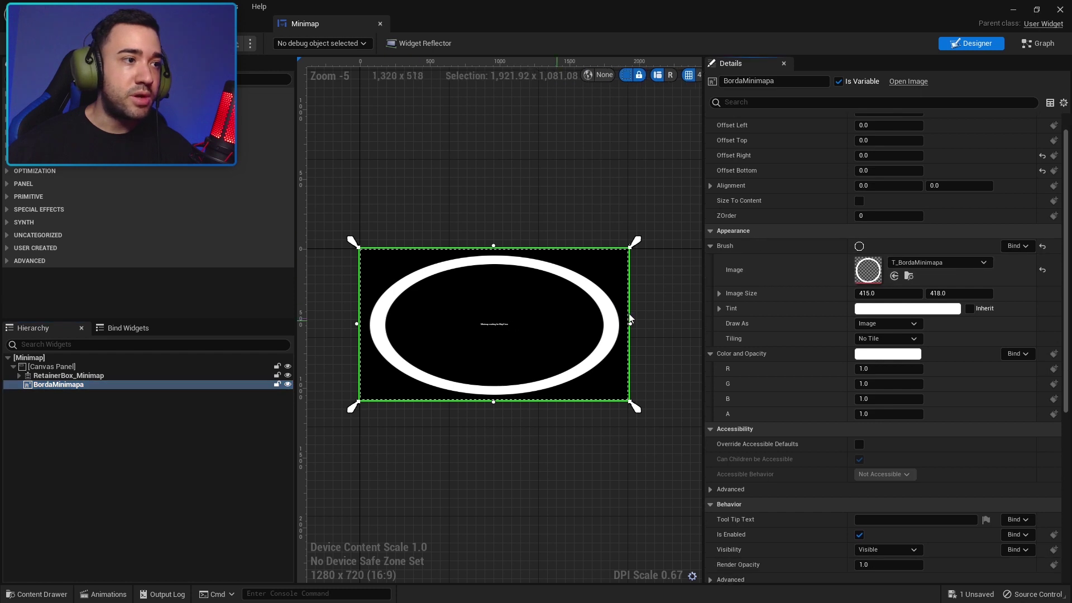
pyautogui.scroll(1, 800, 296)
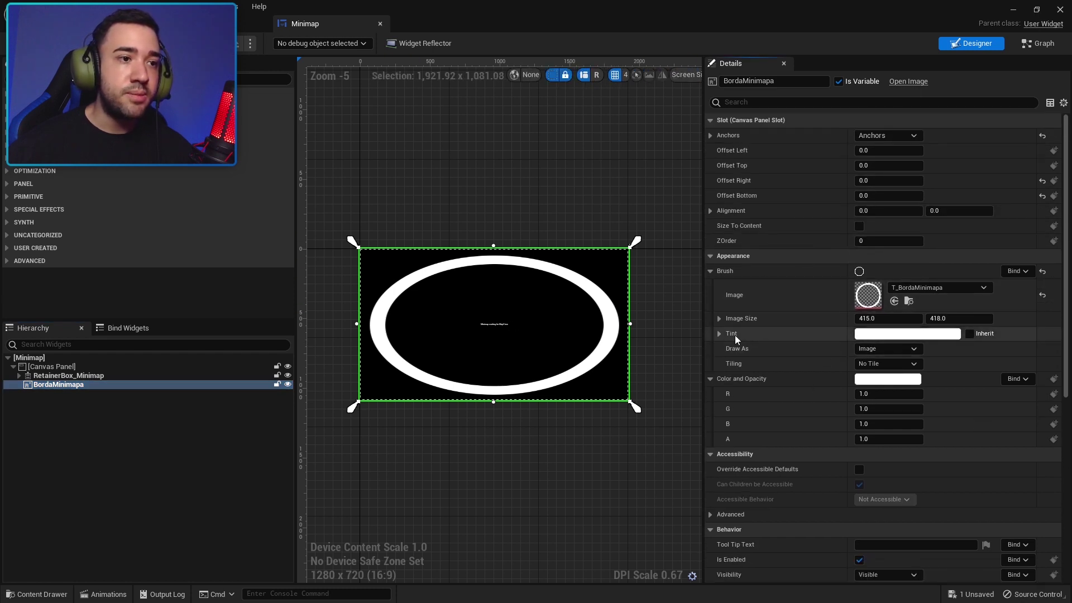
pyautogui.click(869, 335)
pyautogui.moveTo(769, 382); pyautogui.dragTo(765, 349)
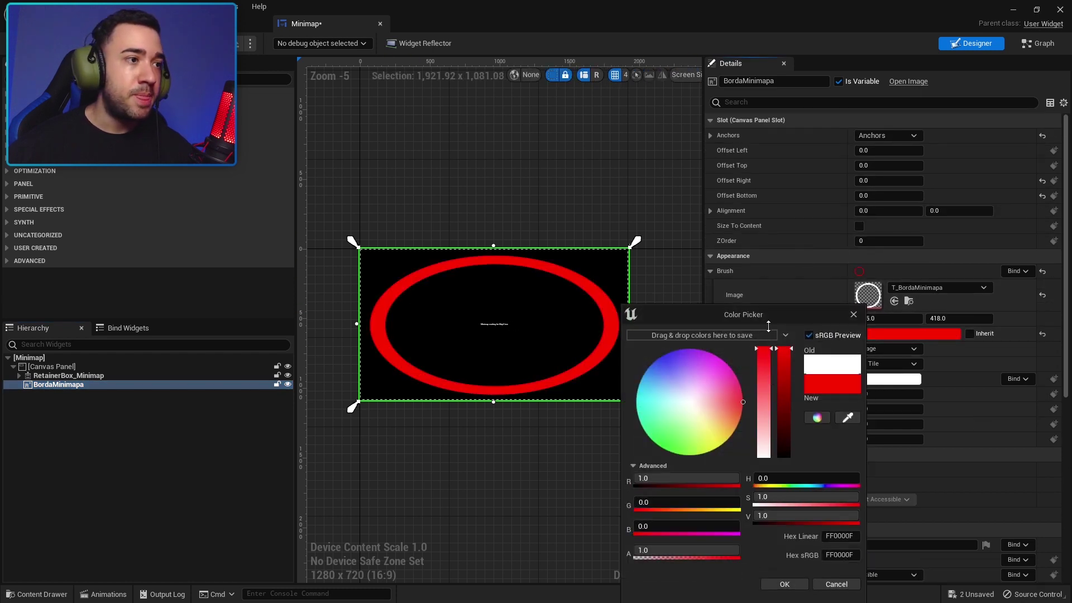
pyautogui.click(784, 584)
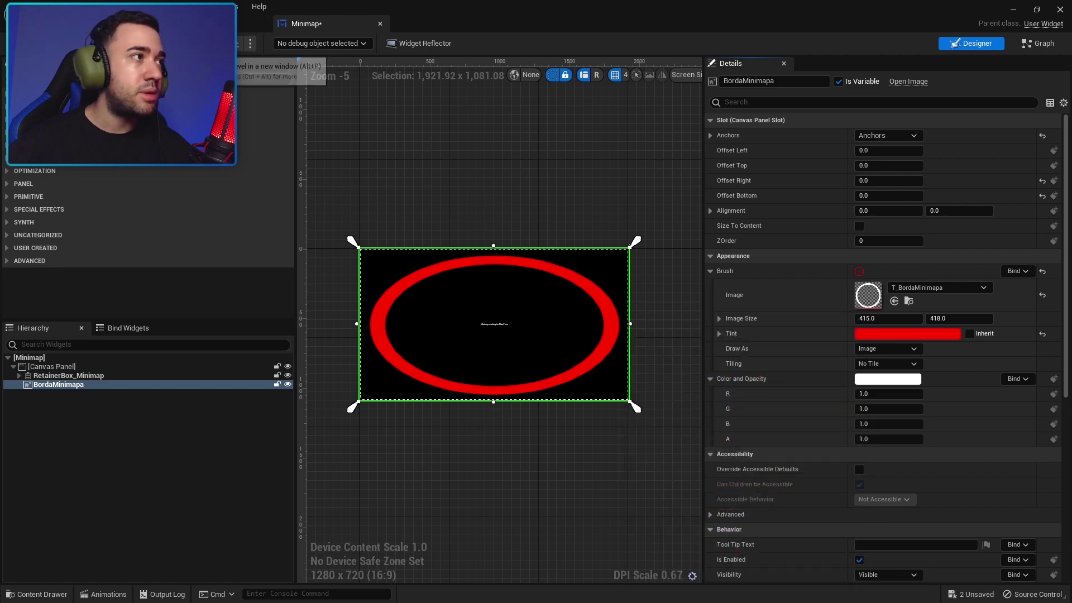
pyautogui.hotkey('alt', 'p')
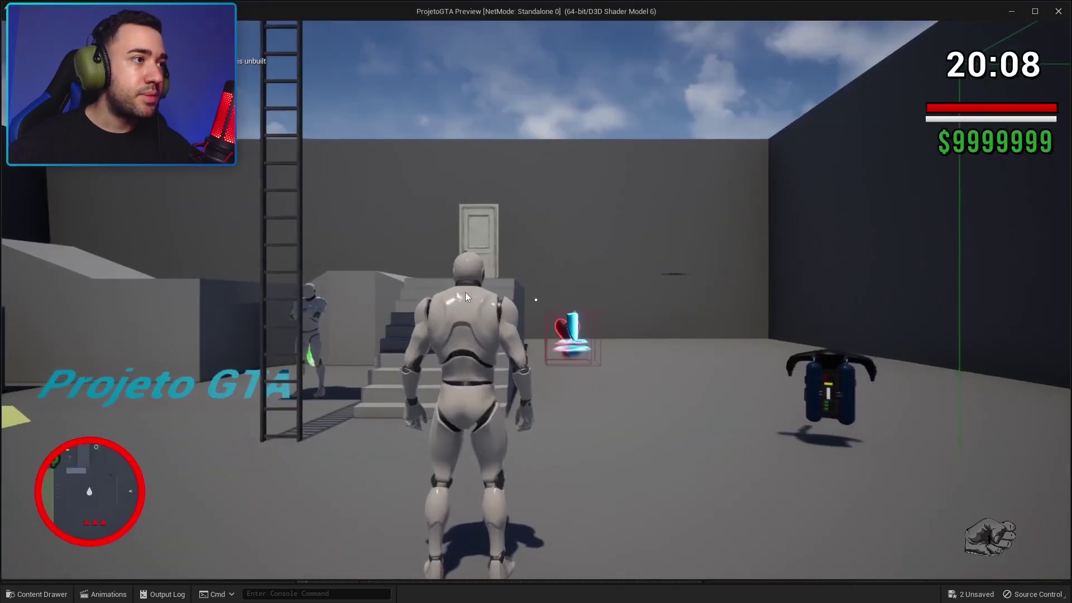
pyautogui.click(466, 293)
pyautogui.press('w')
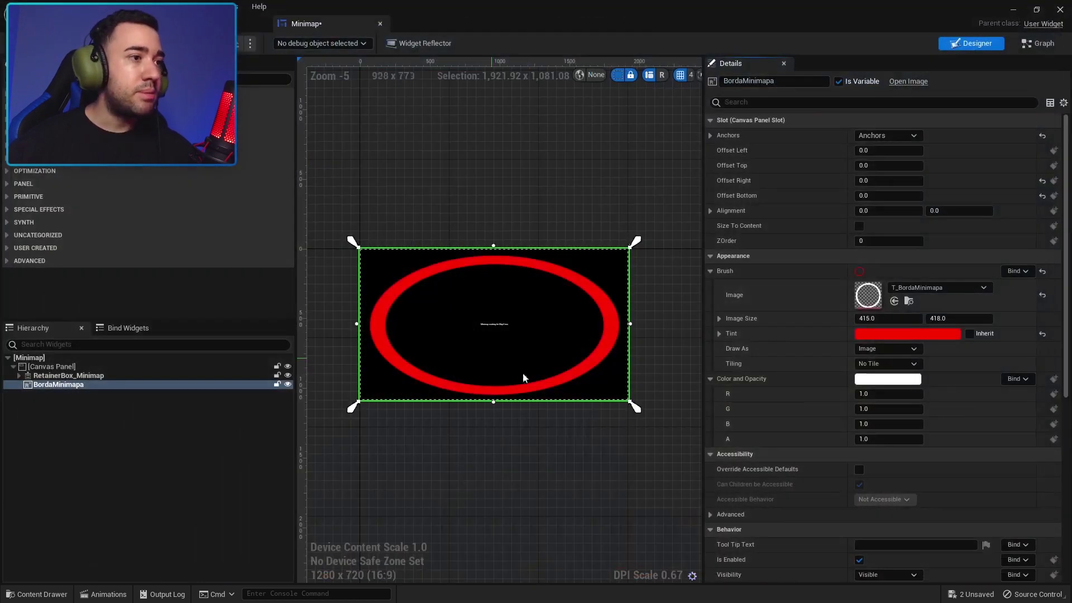
# Change the border tint to desaturated black, compile with F7, and launch another play-test.
pyautogui.click(879, 334)
pyautogui.moveTo(799, 391); pyautogui.dragTo(801, 558)
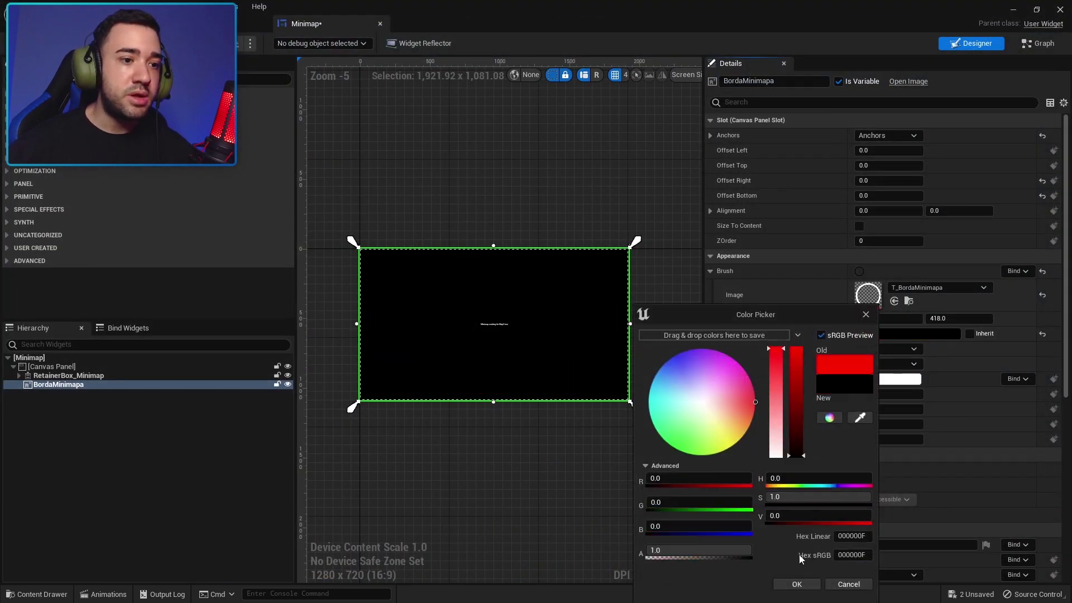
pyautogui.moveTo(785, 397); pyautogui.dragTo(779, 463)
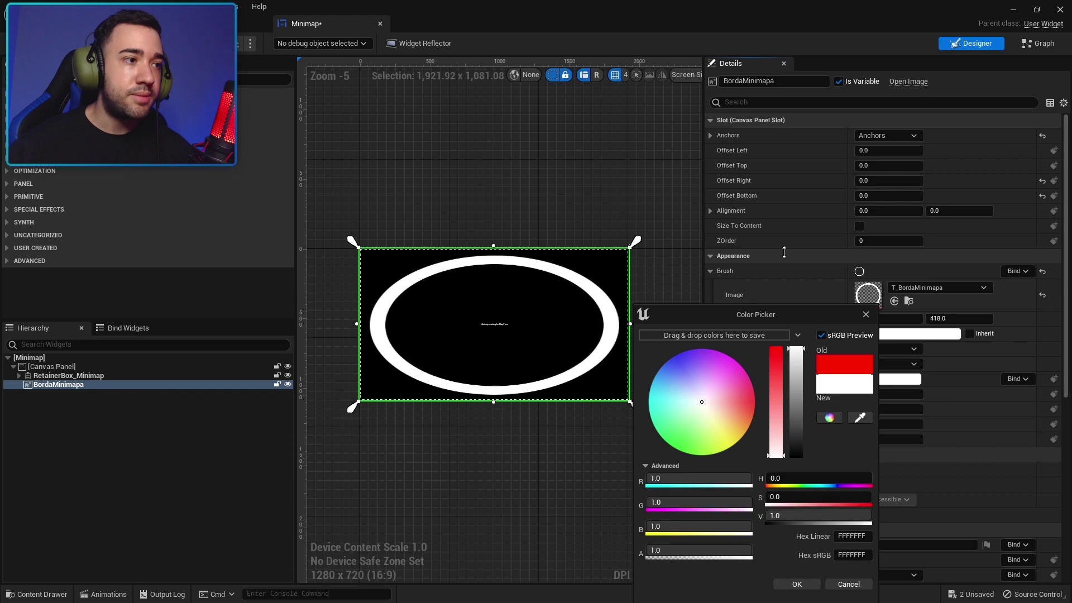
pyautogui.moveTo(796, 391); pyautogui.dragTo(788, 599)
pyautogui.click(797, 584)
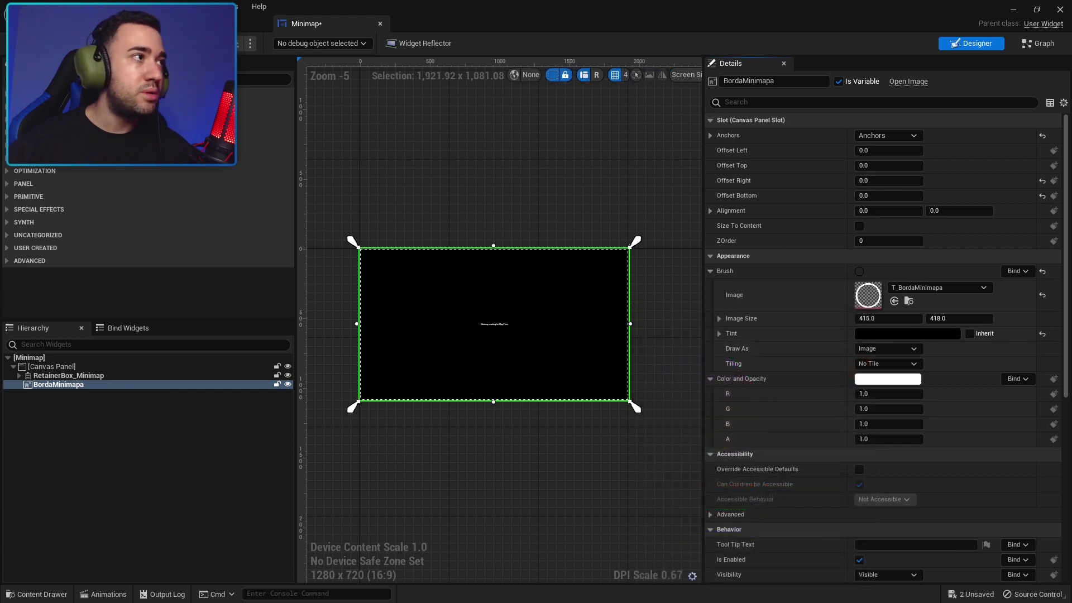
pyautogui.press('F7')
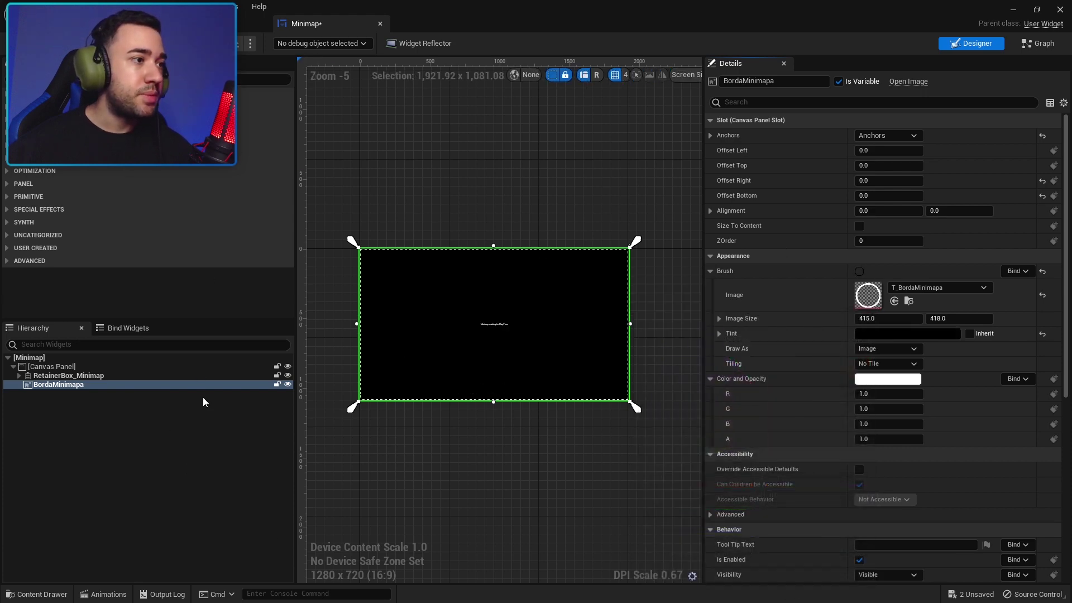
pyautogui.press('w')
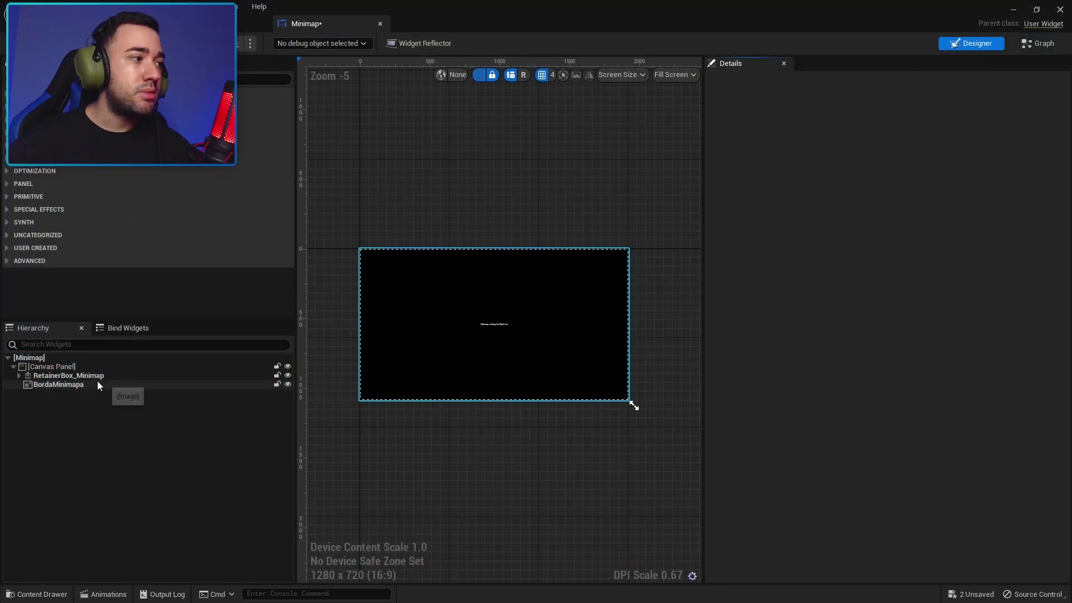
# Set BordaMinimapa's Visibility to Not Hit-Testable (Self Only) and compile the Minimap widget.
pyautogui.click(96, 383)
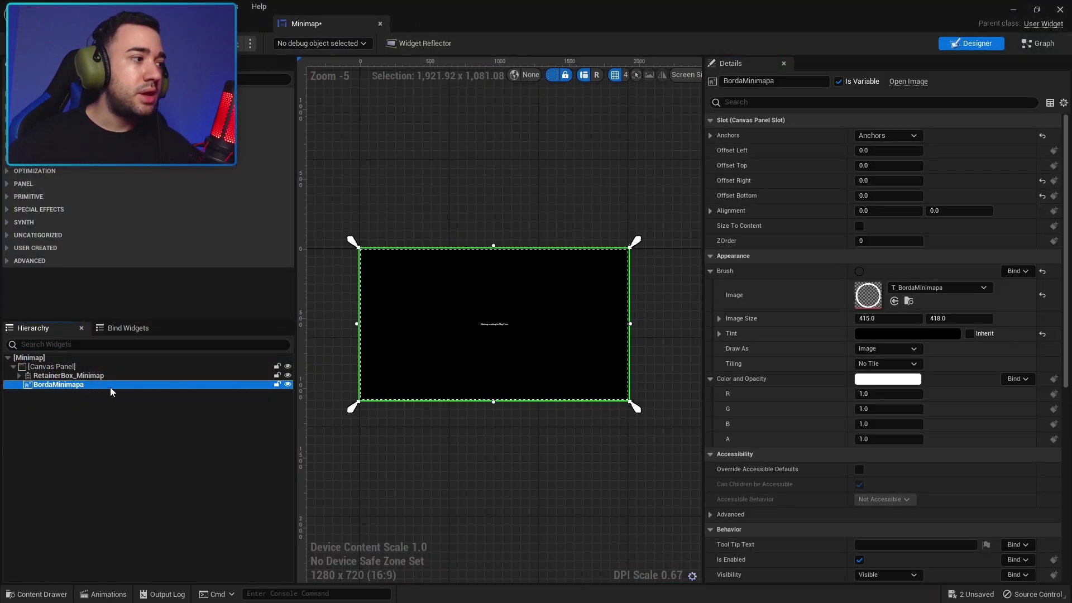
pyautogui.moveTo(818, 404); pyautogui.dragTo(817, 199, button='right')
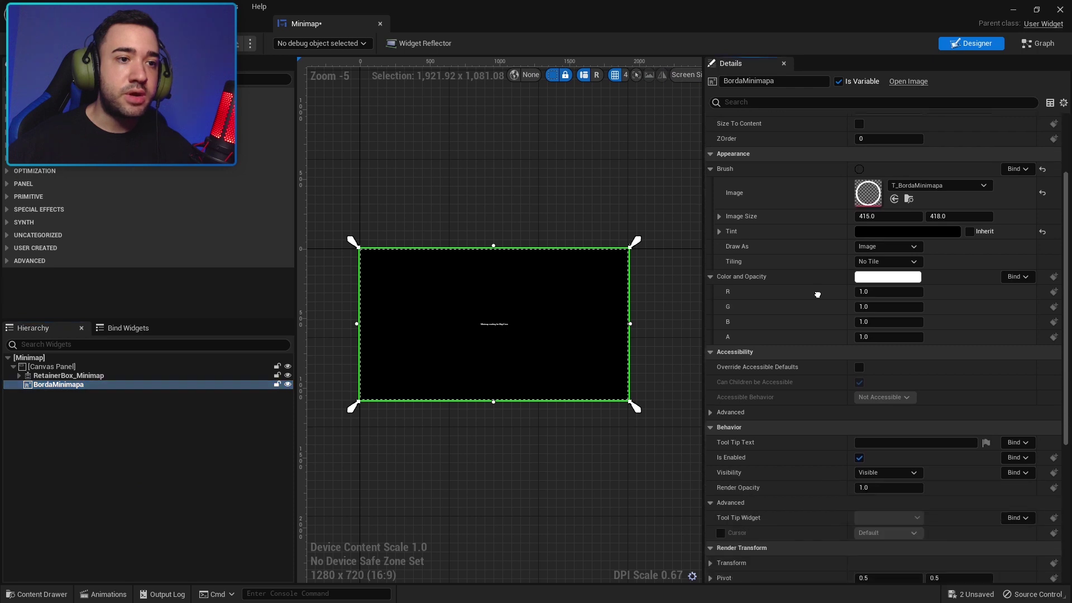
pyautogui.click(887, 374)
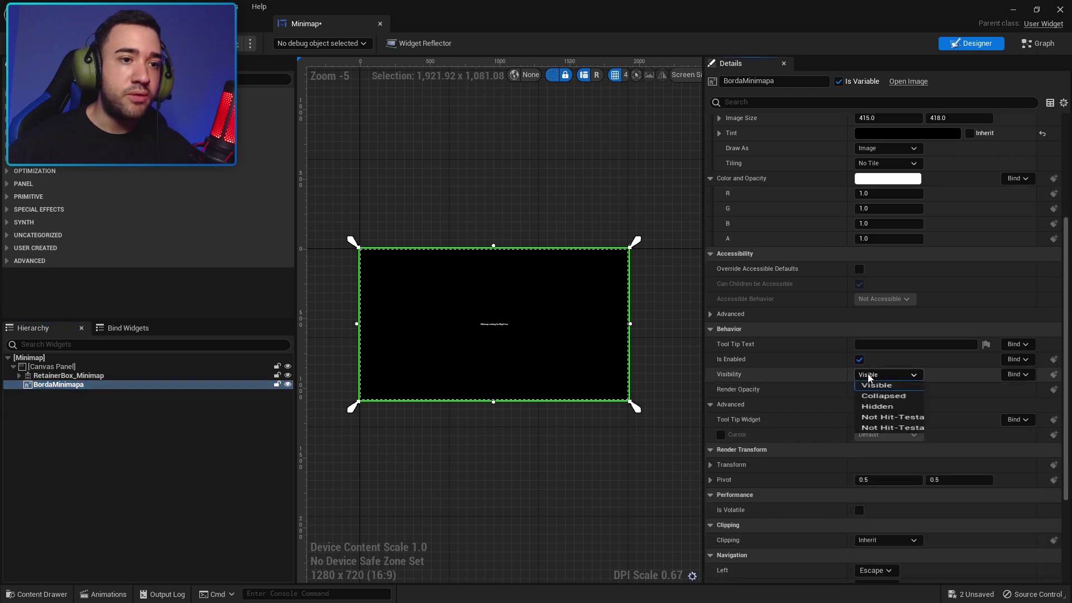
pyautogui.click(894, 428)
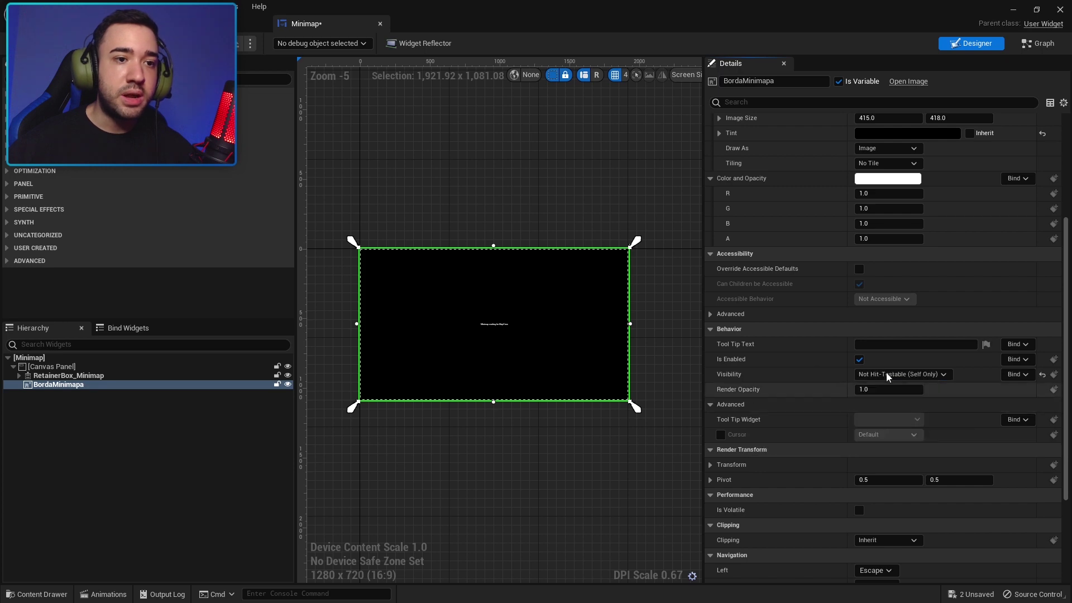
pyautogui.scroll(1, 830, 396)
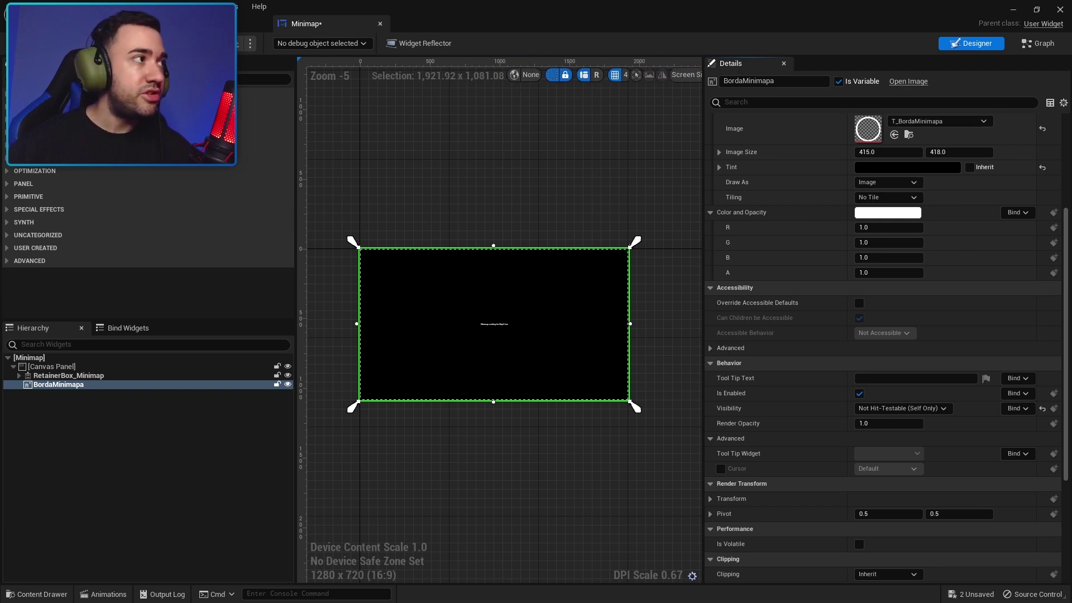
pyautogui.click(17, 43)
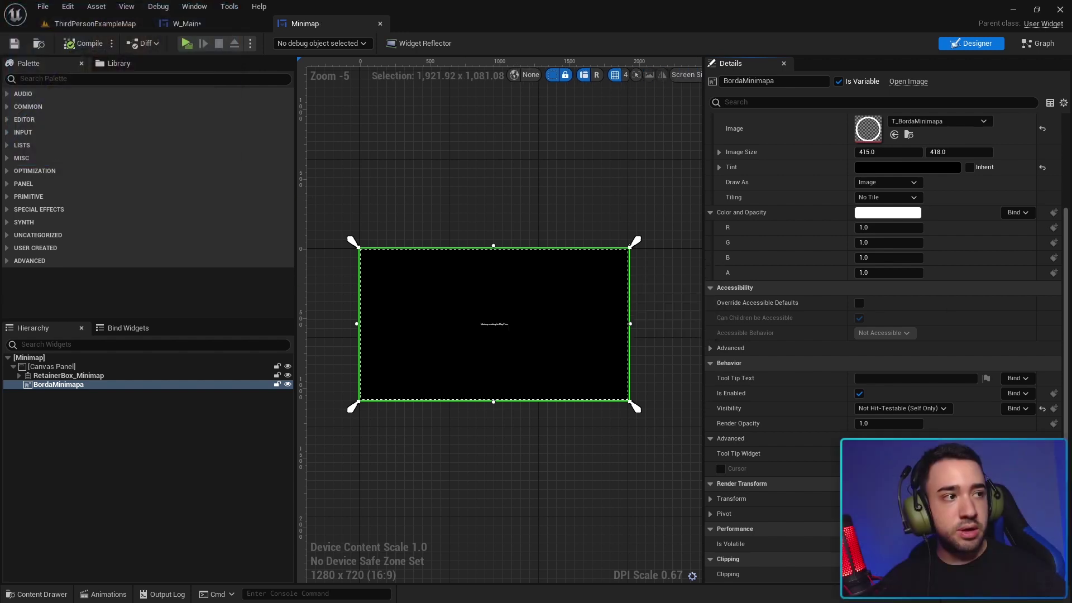
# In W_Main, unhide MinimapBorder on the canvas and widen the properties panel.
pyautogui.click(192, 29)
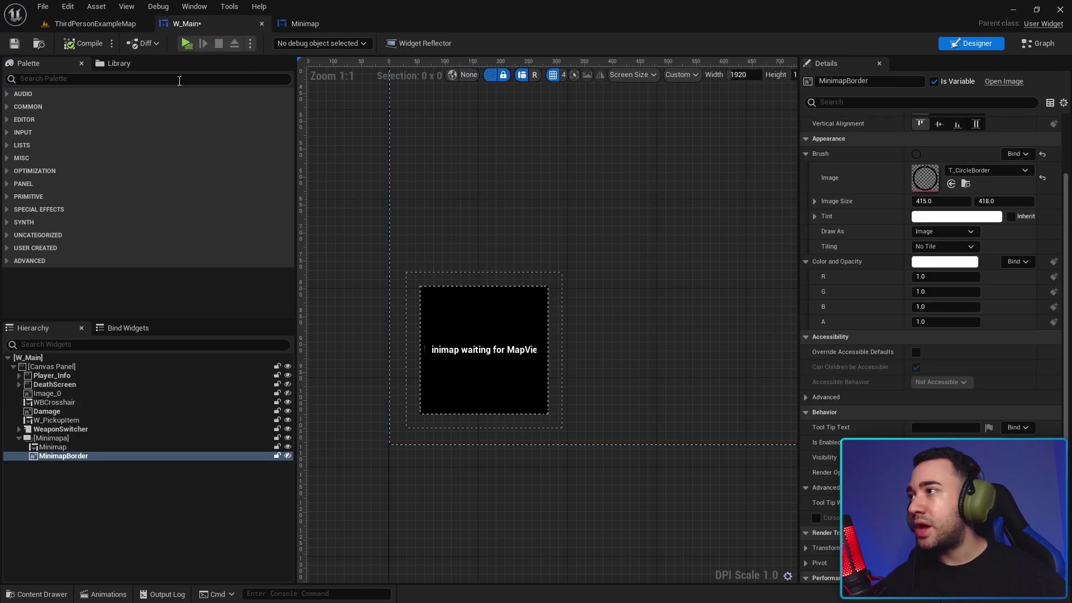
pyautogui.moveTo(430, 379); pyautogui.dragTo(413, 336, button='right')
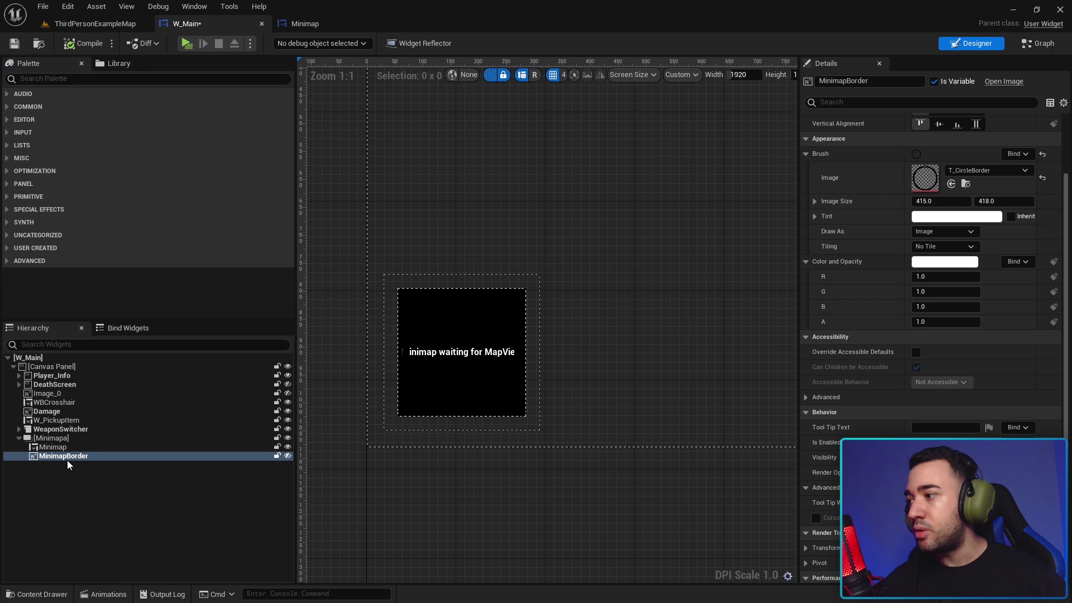
pyautogui.click(288, 456)
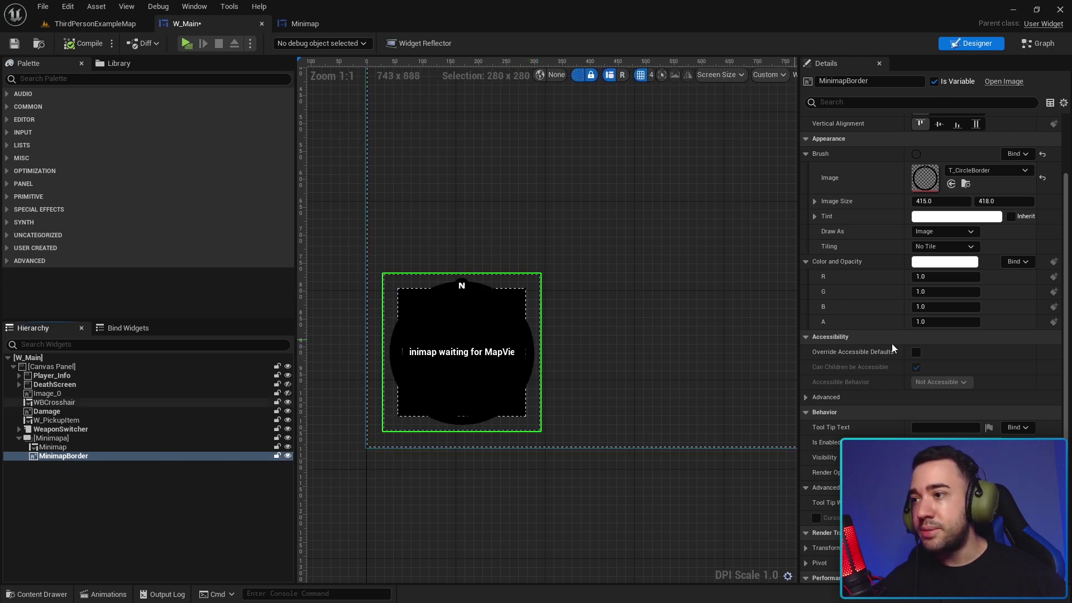
pyautogui.scroll(1, 893, 344)
pyautogui.scroll(3, 949, 324)
pyautogui.scroll(1, 984, 303)
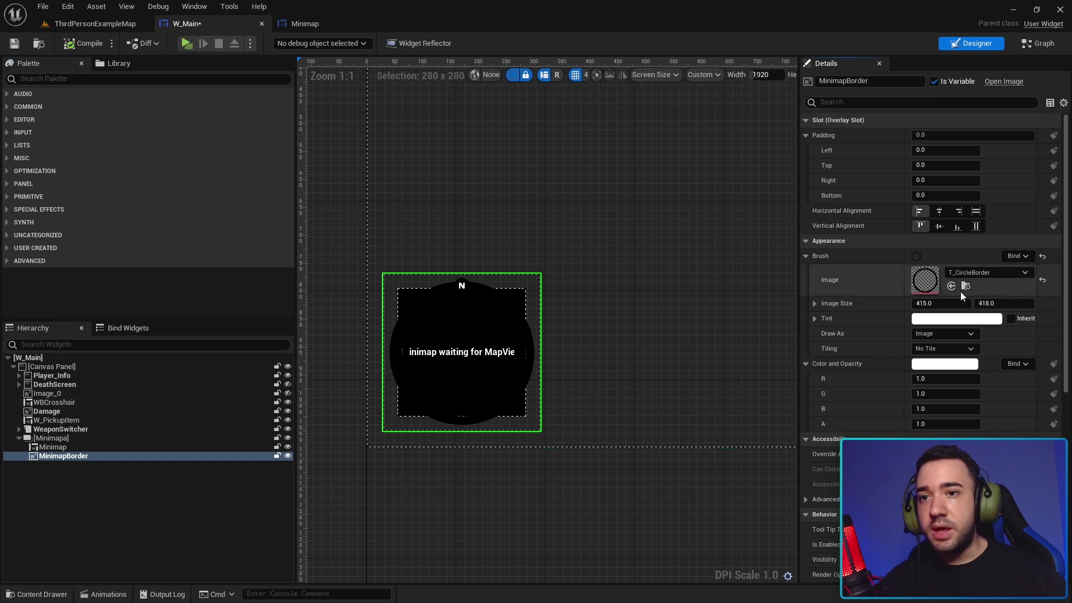
pyautogui.moveTo(799, 326); pyautogui.dragTo(642, 326)
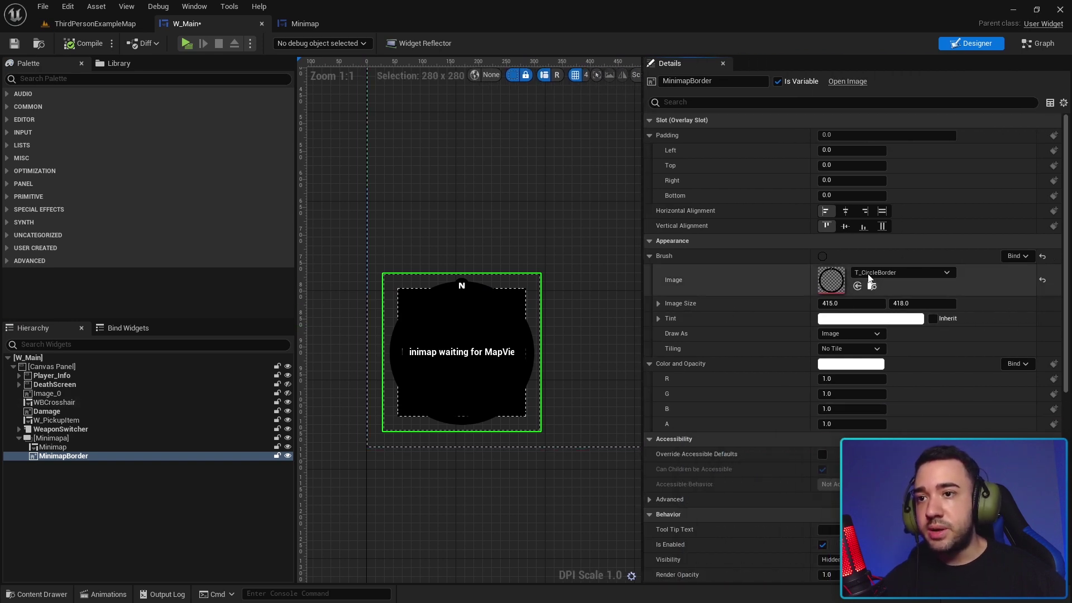
# Preview the T_North_Icon texture and set it as MinimapBorder's brush image.
pyautogui.click(80, 26)
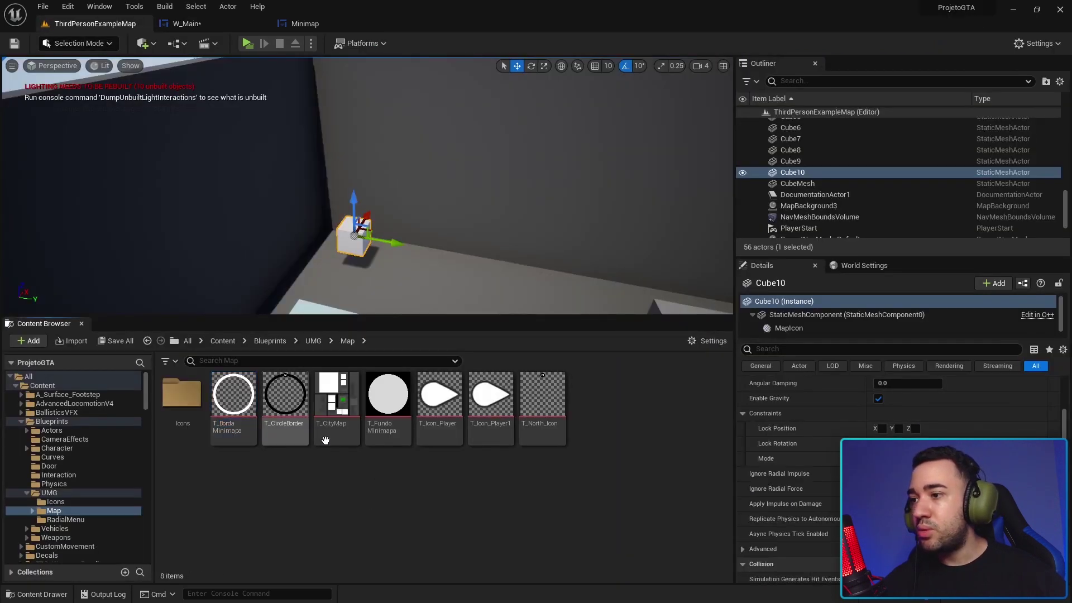
pyautogui.doubleClick(531, 391)
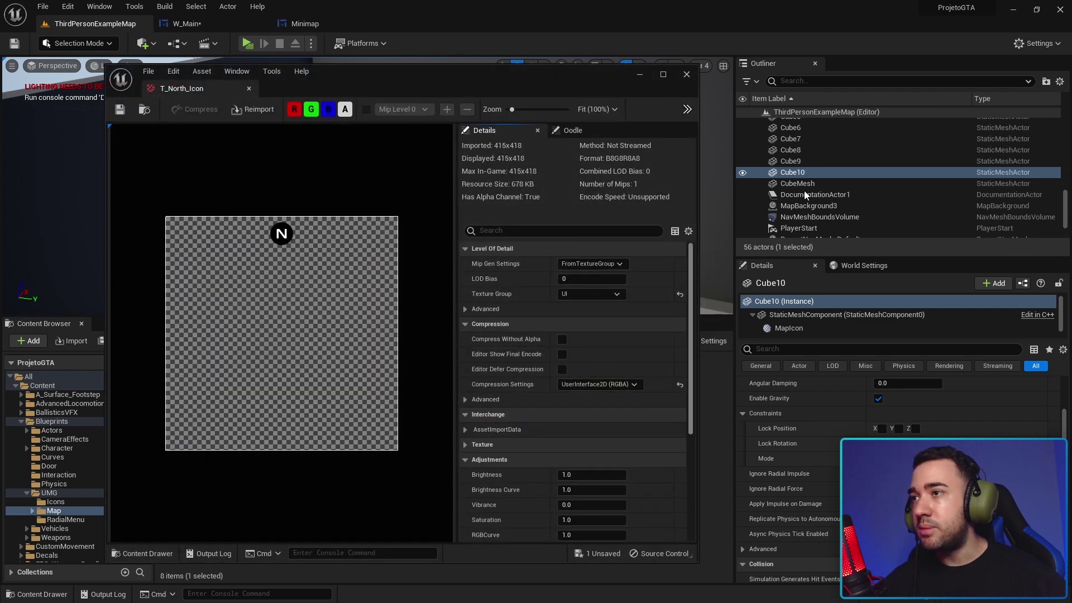
pyautogui.click(687, 74)
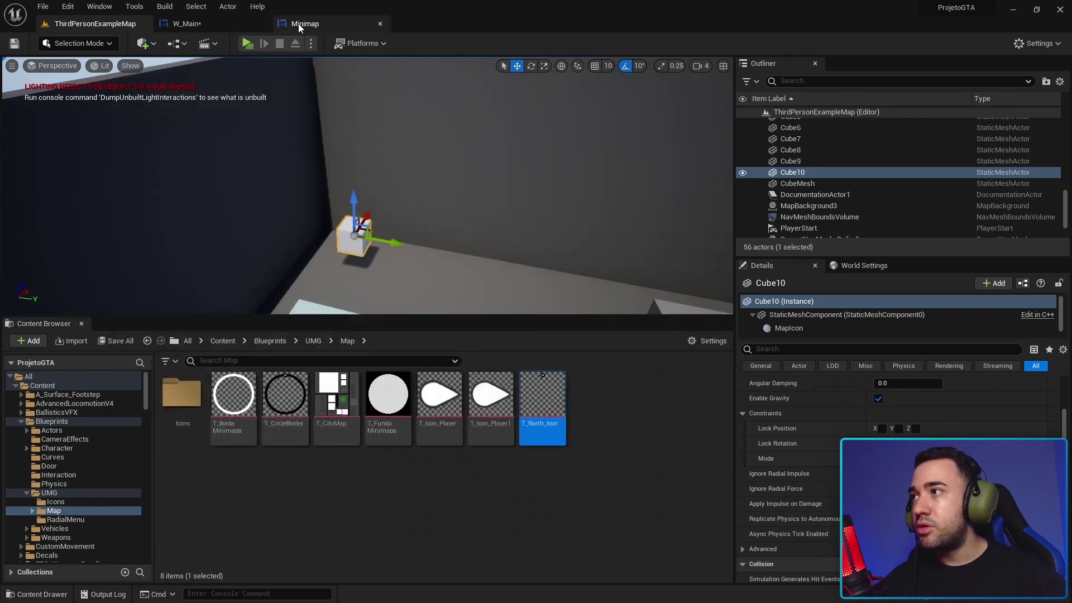
pyautogui.click(233, 22)
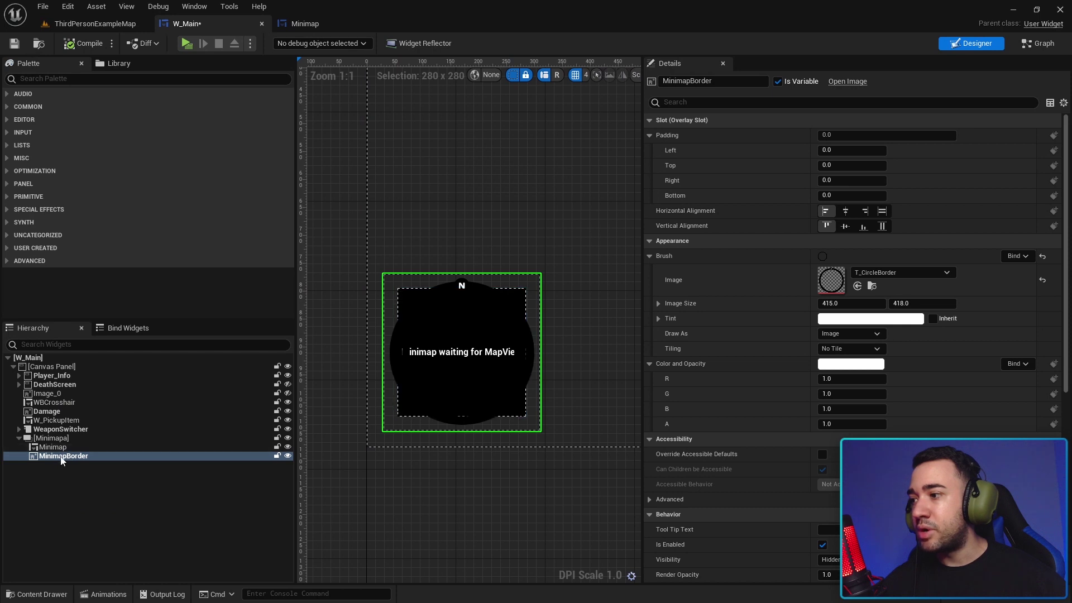
pyautogui.scroll(2, 417, 240)
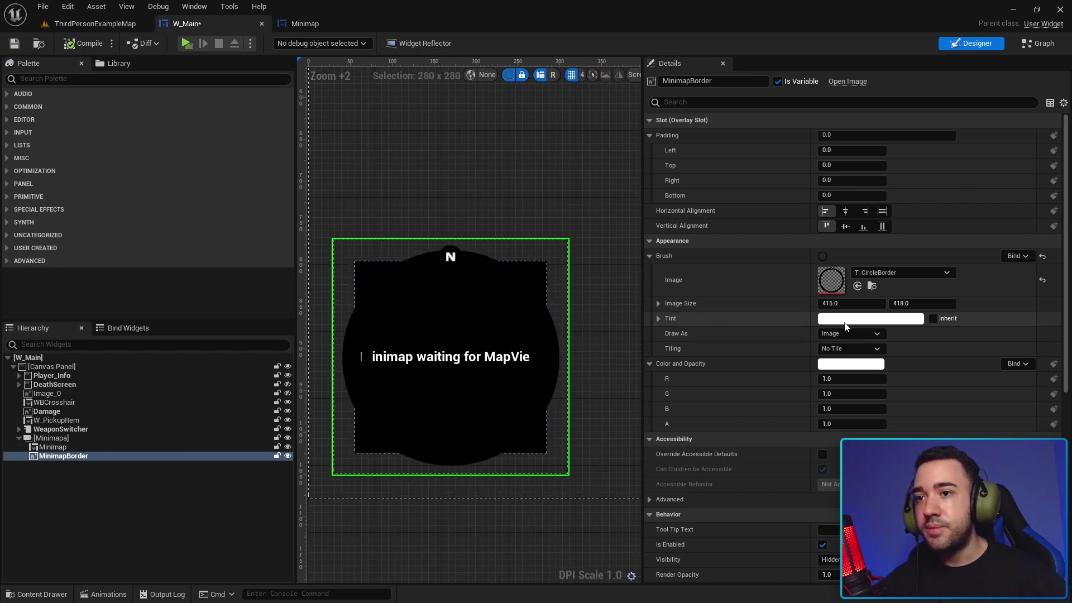
pyautogui.click(858, 286)
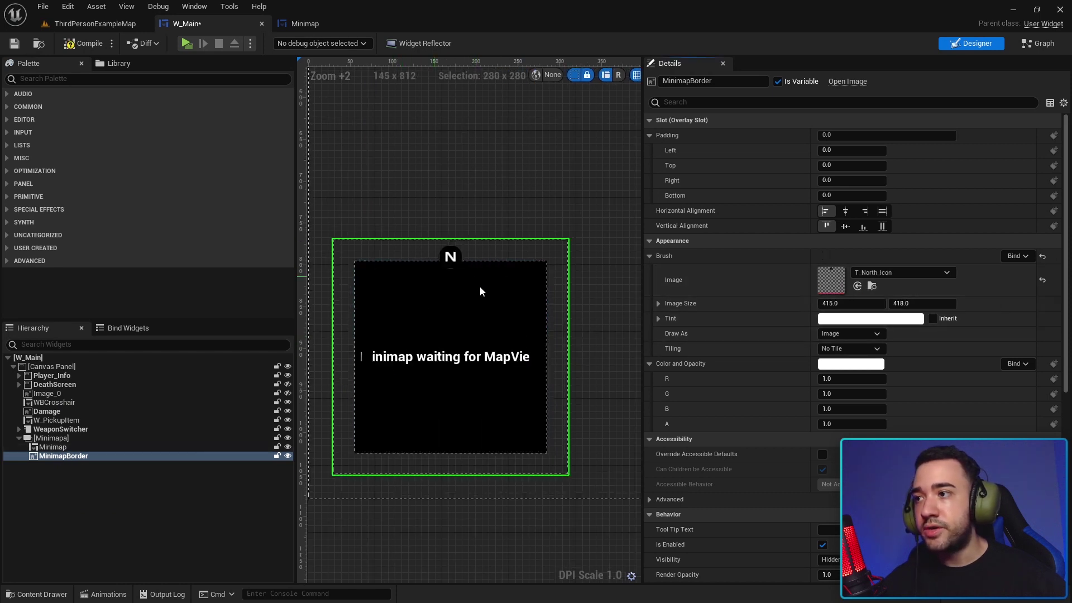
# Set MinimapBorder's Visibility to Visible, compile W_Main with F7, and play-test the HUD.
pyautogui.scroll(9, 451, 254)
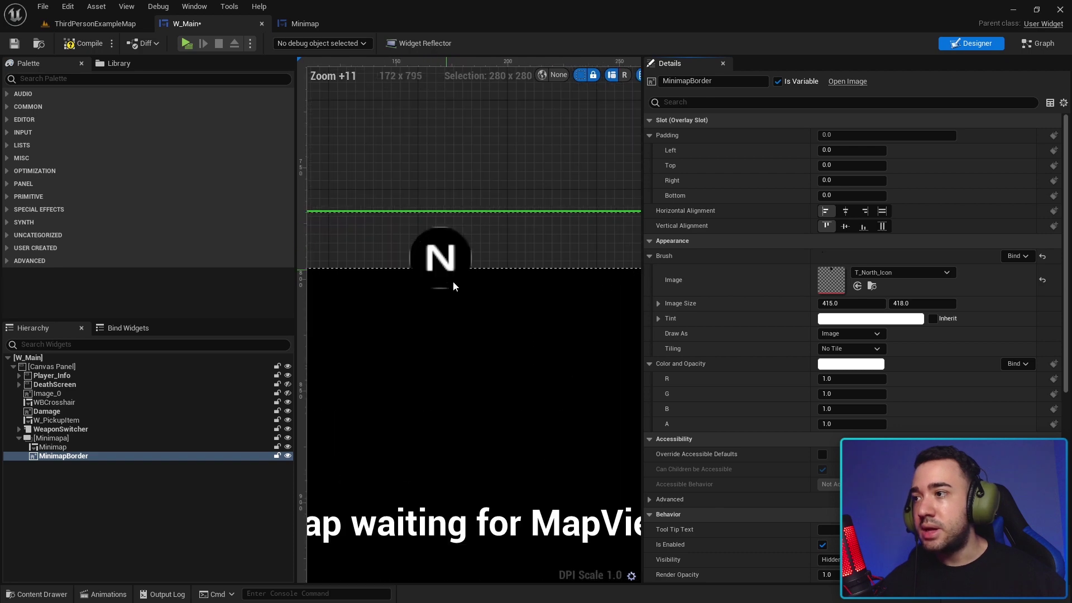
pyautogui.scroll(-7, 453, 281)
pyautogui.scroll(-1, 471, 266)
pyautogui.scroll(-5, 659, 413)
pyautogui.scroll(-3, 741, 242)
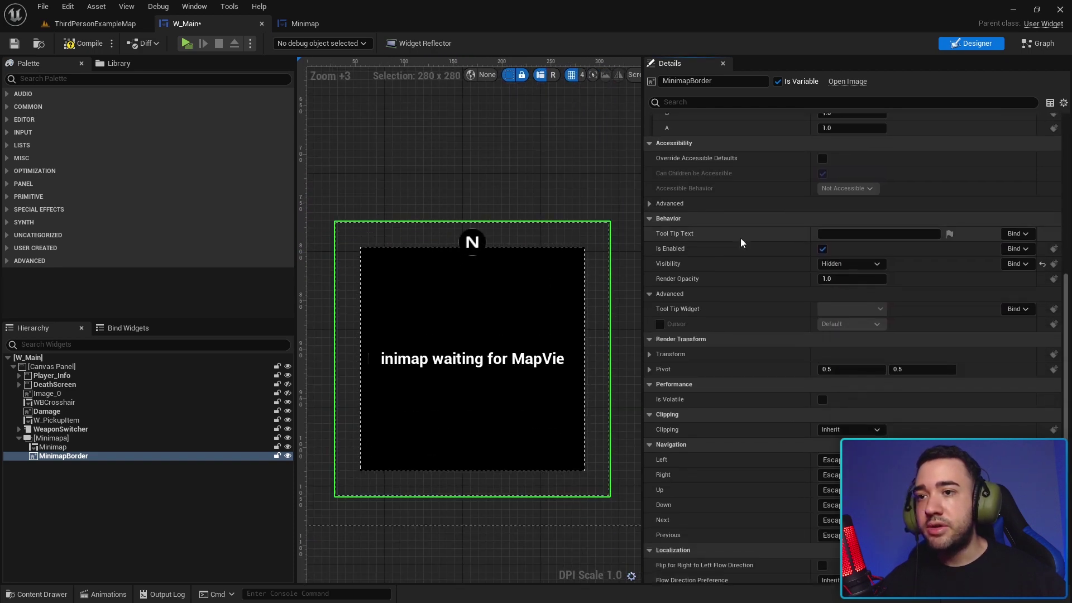
pyautogui.click(851, 263)
pyautogui.click(834, 275)
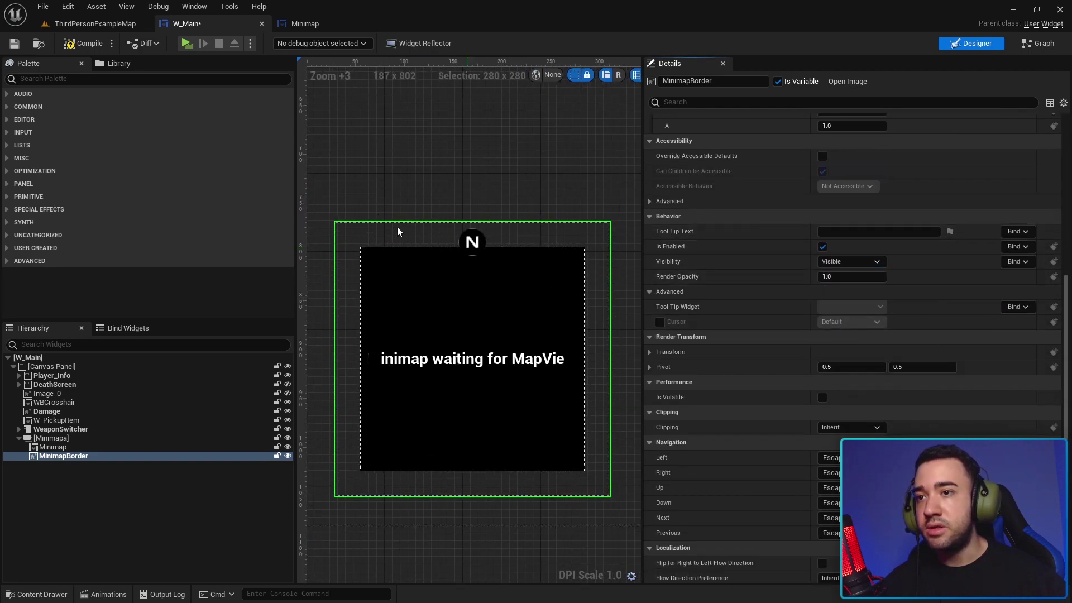
pyautogui.press('F7')
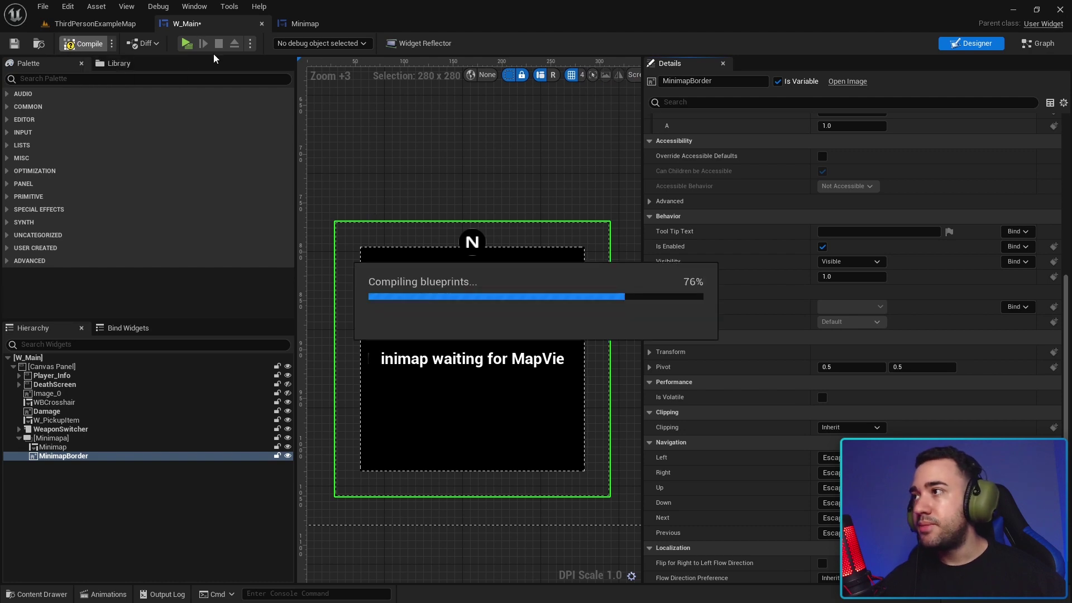
pyautogui.click(187, 43)
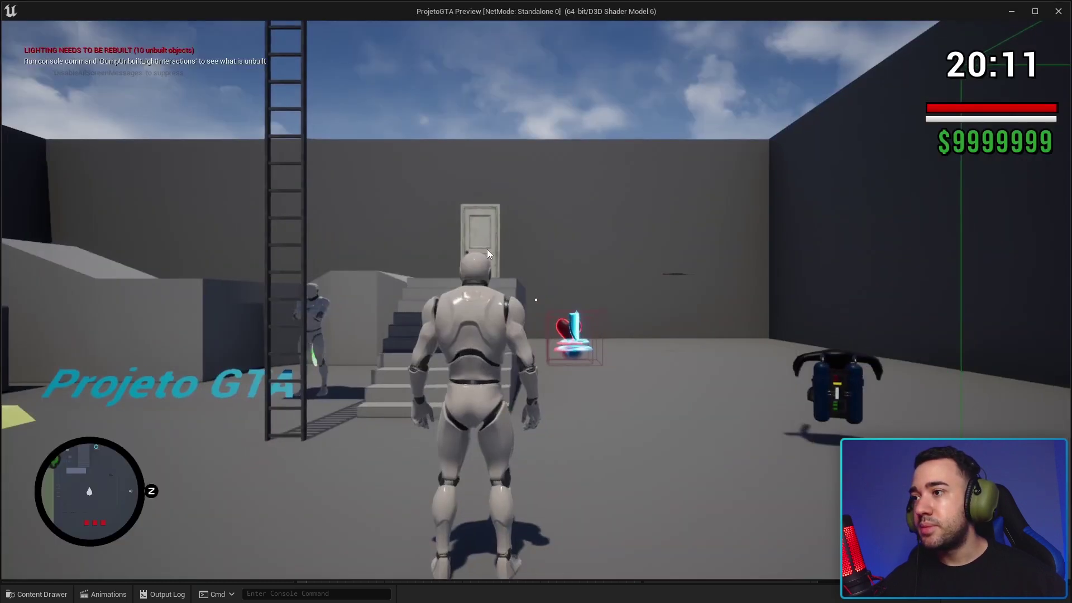
pyautogui.press('w')
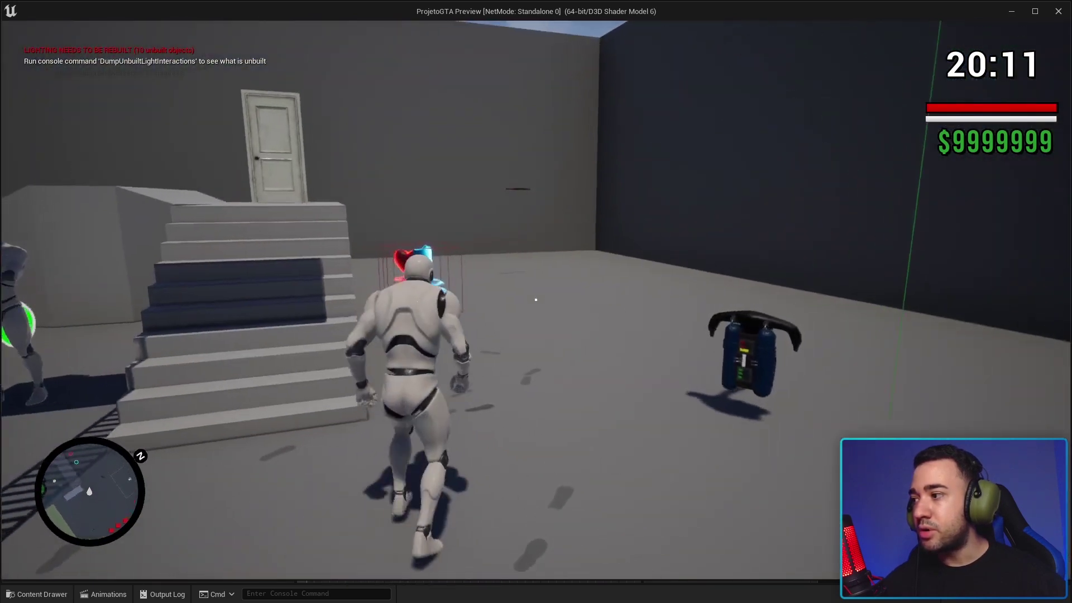
pyautogui.press('Escape')
# Set the Minimap widget's padding in W_Main to 0 and play-test the HUD.
pyautogui.click(128, 475)
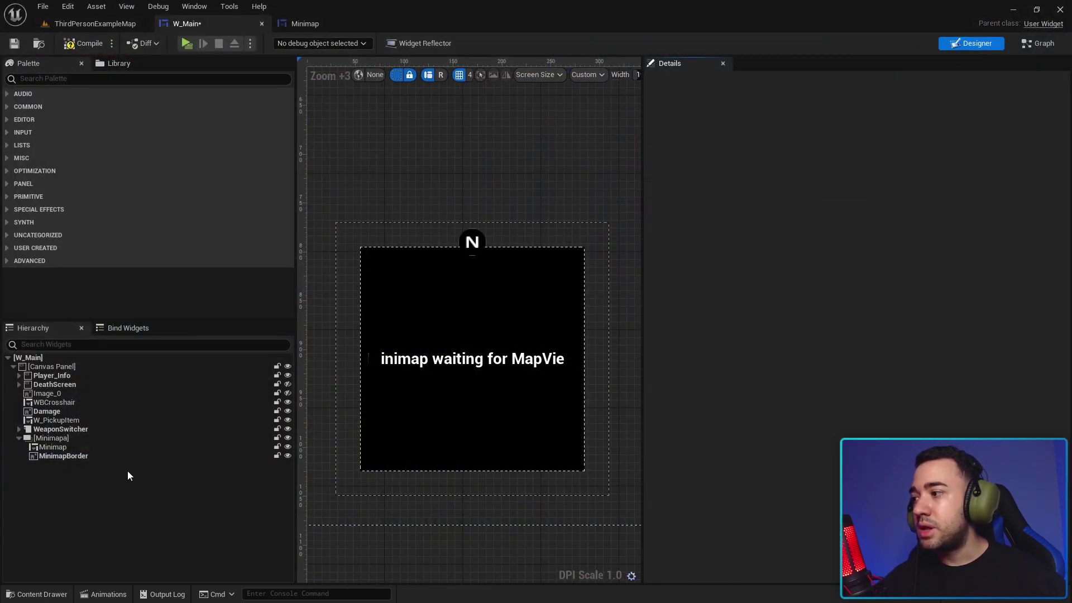
pyautogui.click(74, 457)
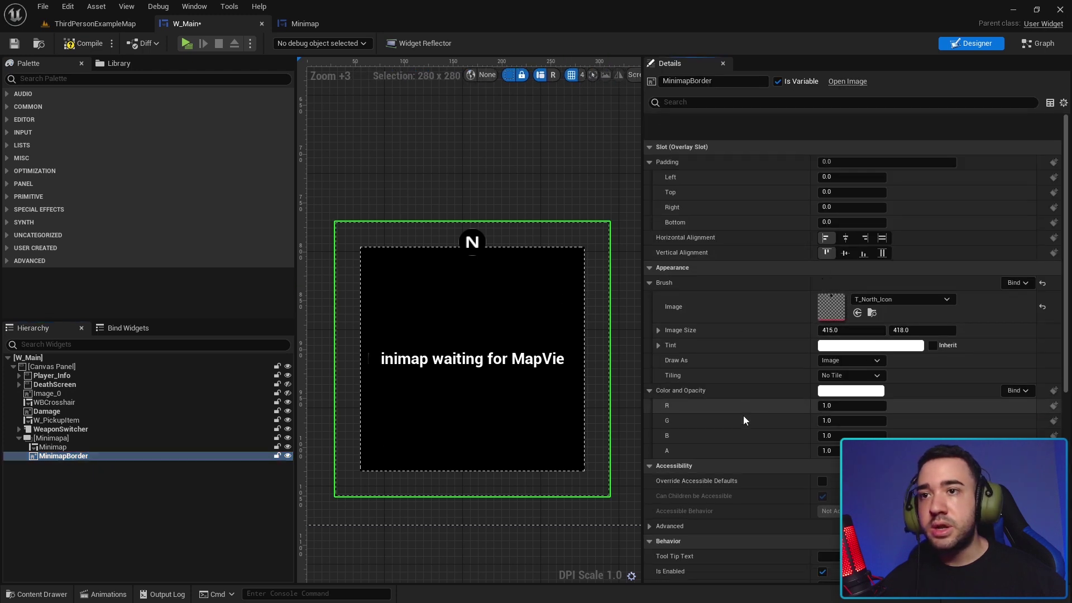
pyautogui.click(58, 448)
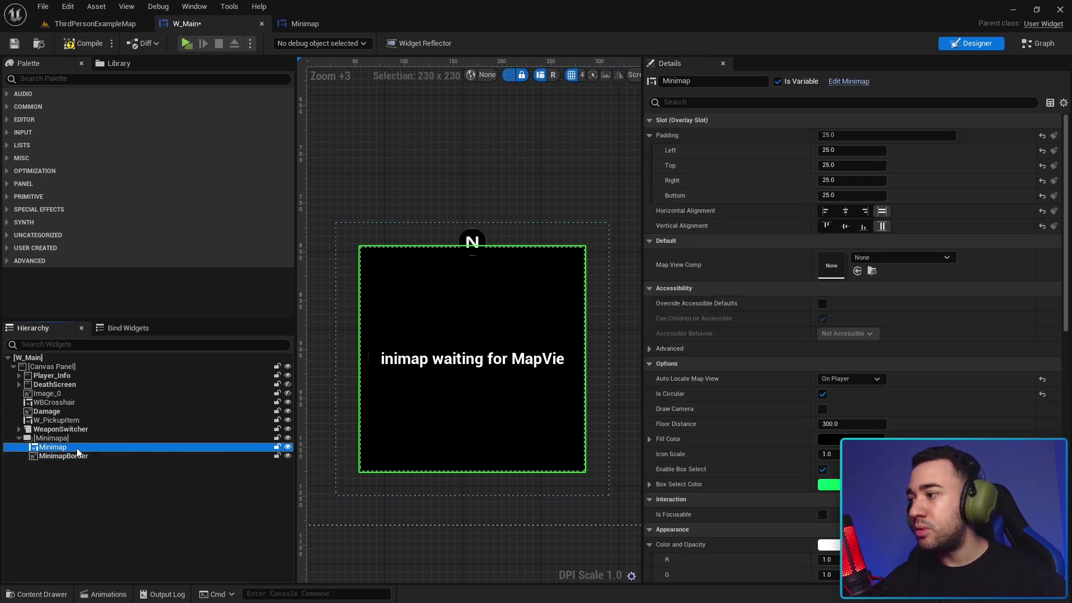
pyautogui.click(846, 132)
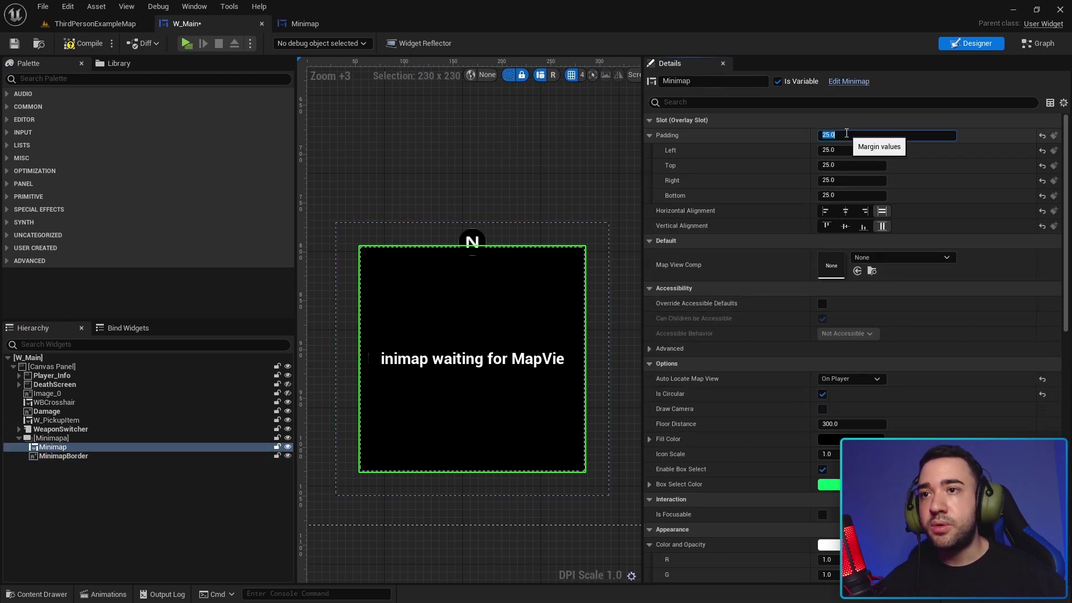
pyautogui.write('0')
pyautogui.press('Return')
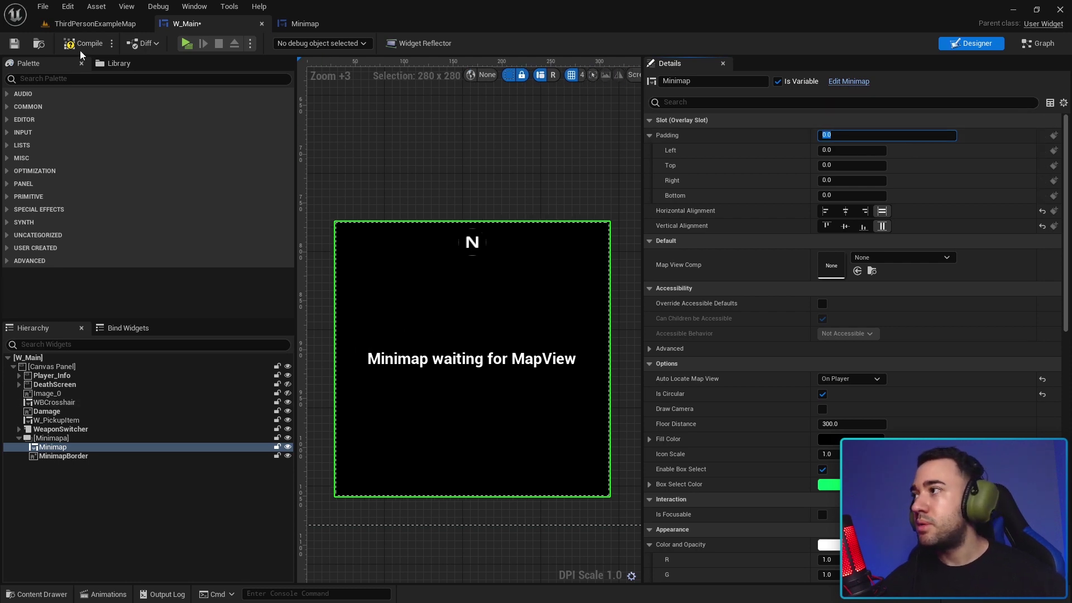
pyautogui.click(83, 43)
pyautogui.click(187, 44)
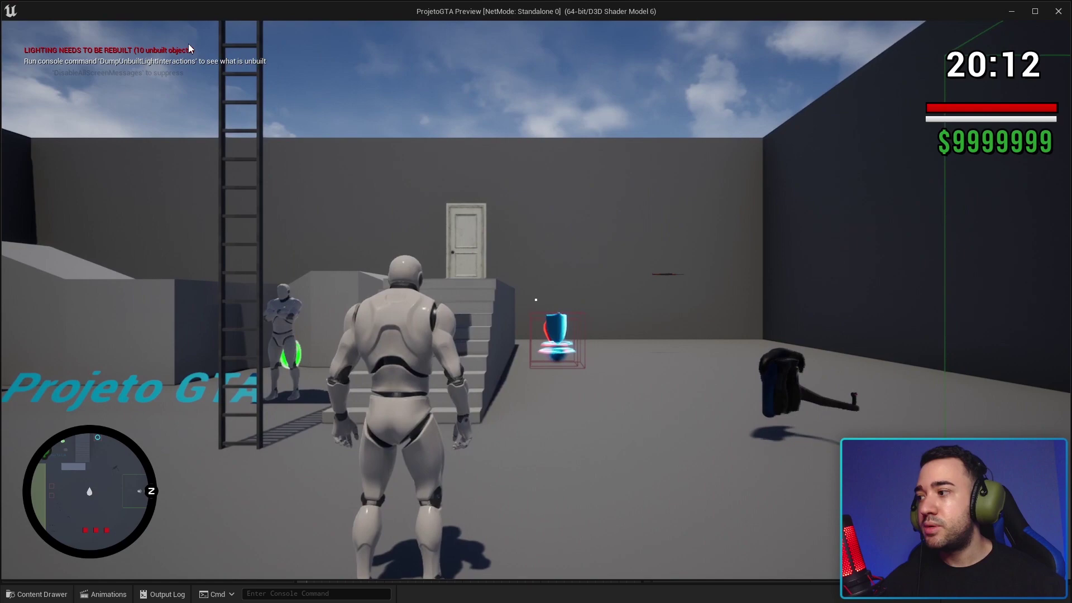
pyautogui.click(188, 48)
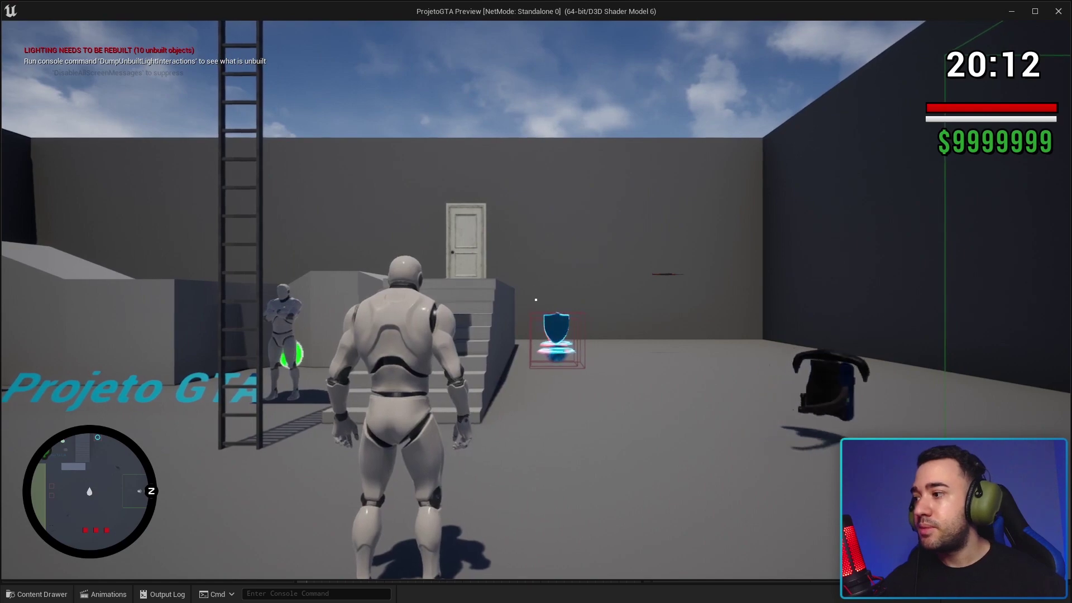
pyautogui.press('w')
pyautogui.press('w')
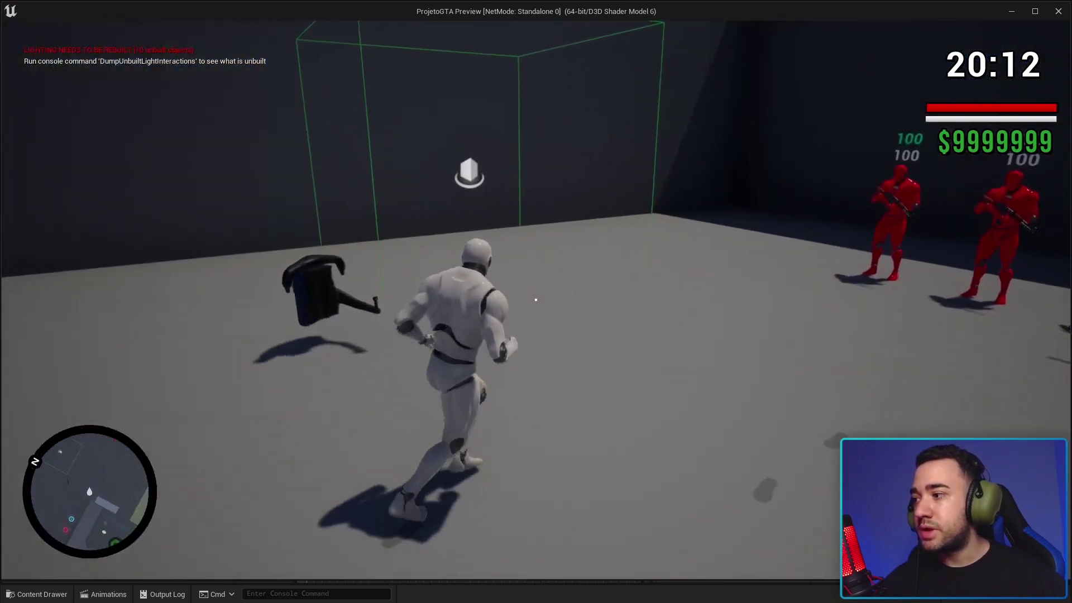
pyautogui.press('Escape')
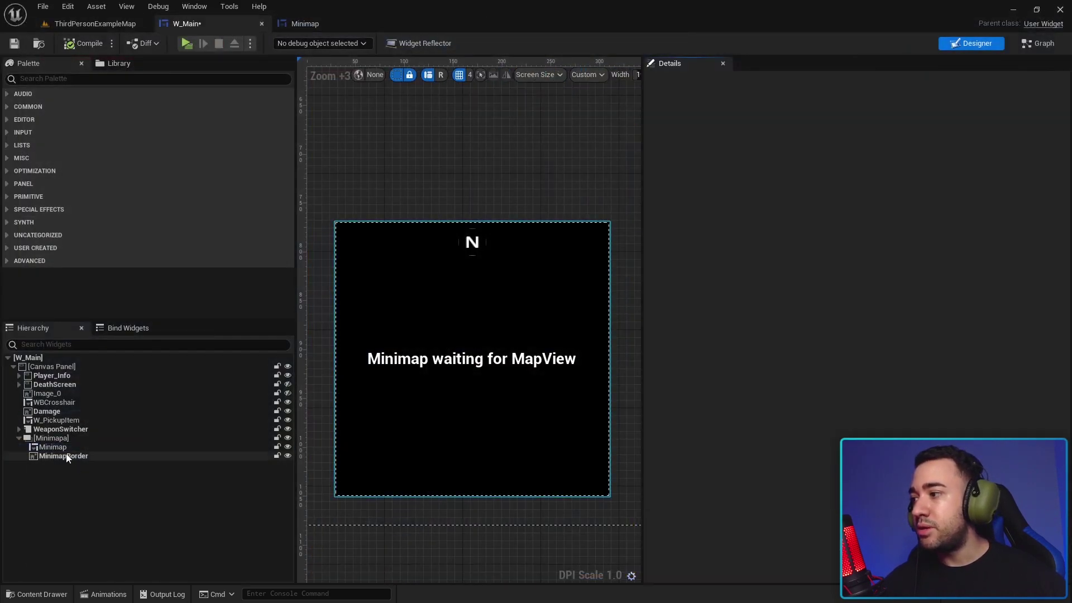
# Try 25 padding on all sides of the Minimap widget, then reset it to 0.
pyautogui.click(65, 450)
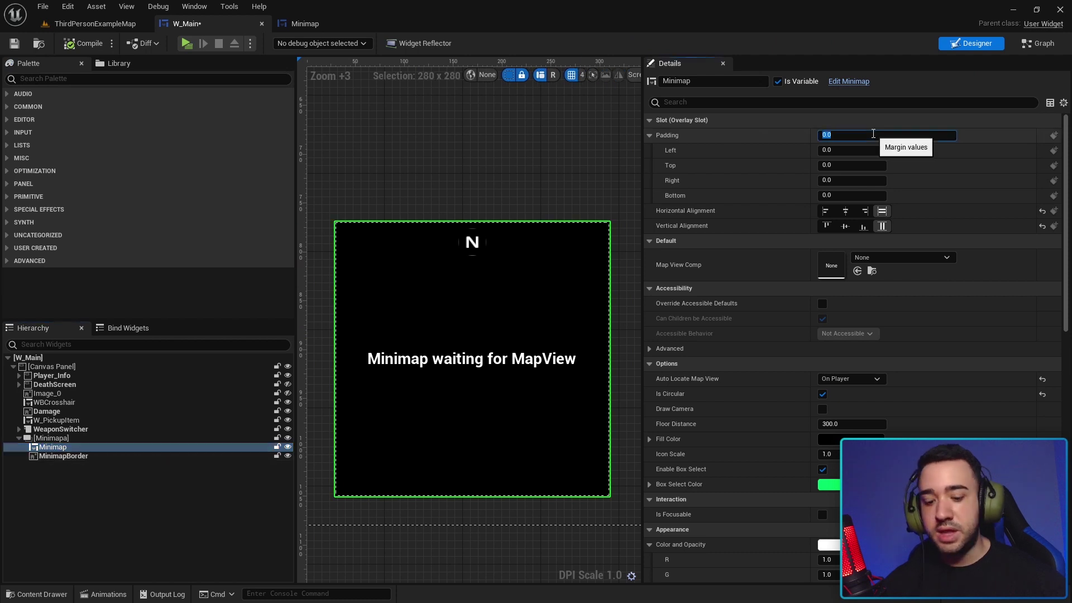
pyautogui.write('25')
pyautogui.press('Return')
pyautogui.scroll(-2, 504, 320)
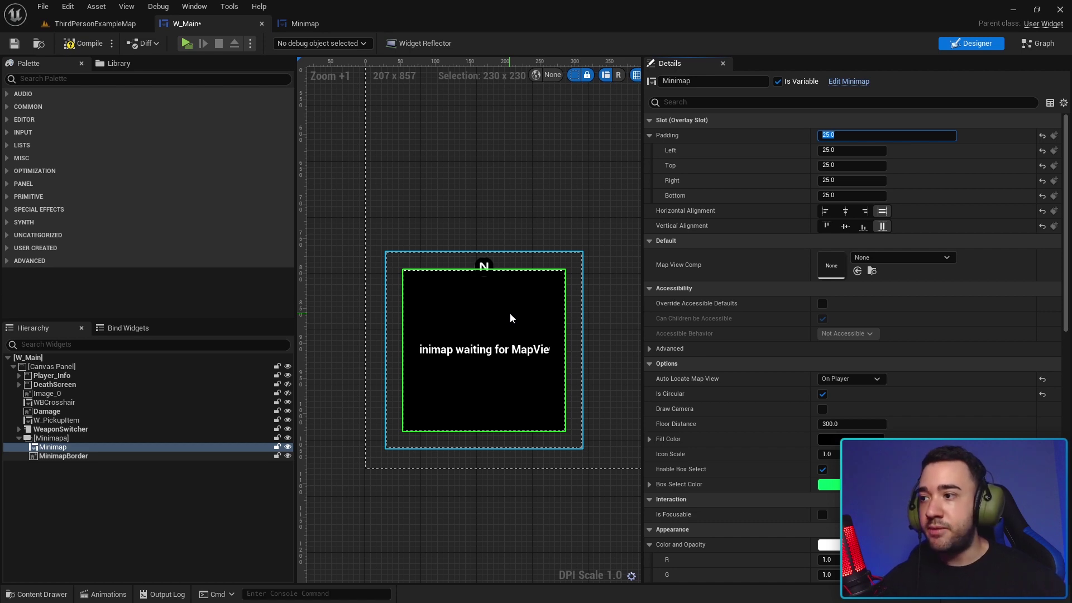
pyautogui.write('0')
pyautogui.press('Return')
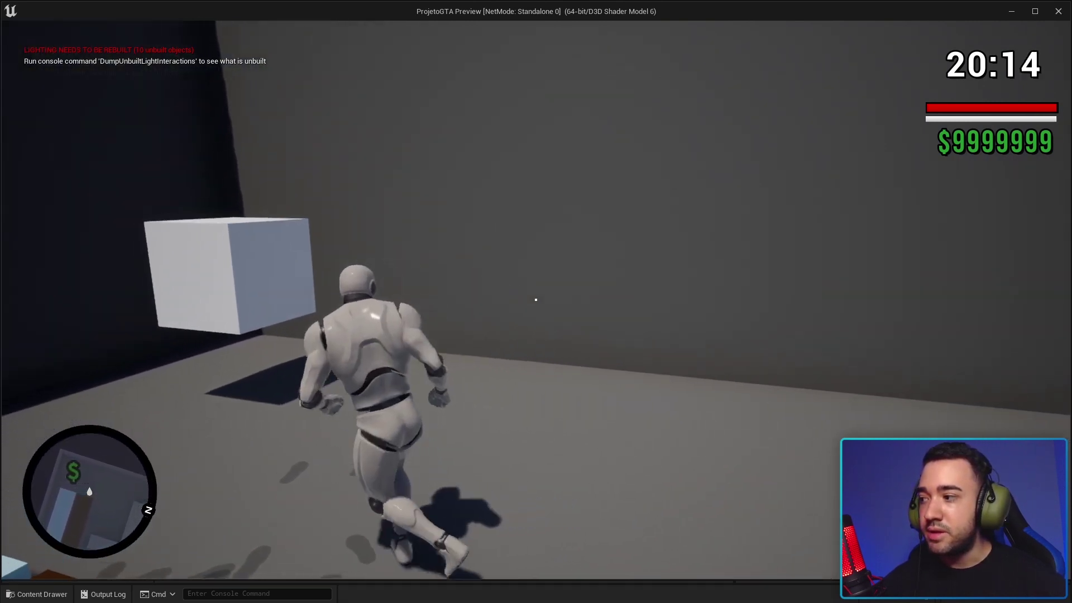
# In the Minimap Hierarchy, drag Canvas_IconsBelowFog out of Overlay_Layers to below BordaMinimapa.
pyautogui.press('Escape')
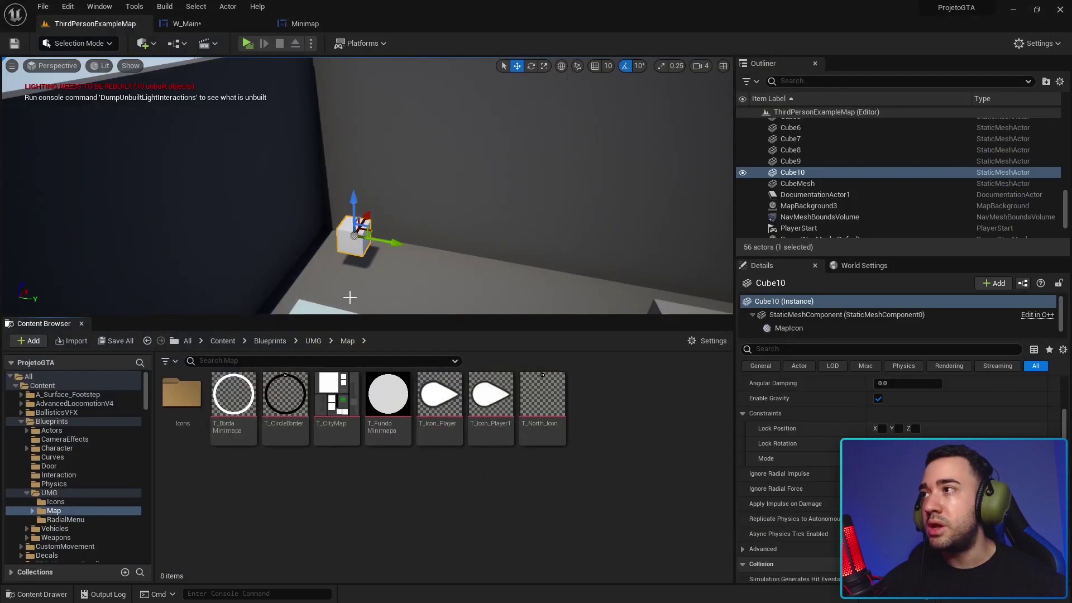
pyautogui.click(306, 23)
pyautogui.click(176, 22)
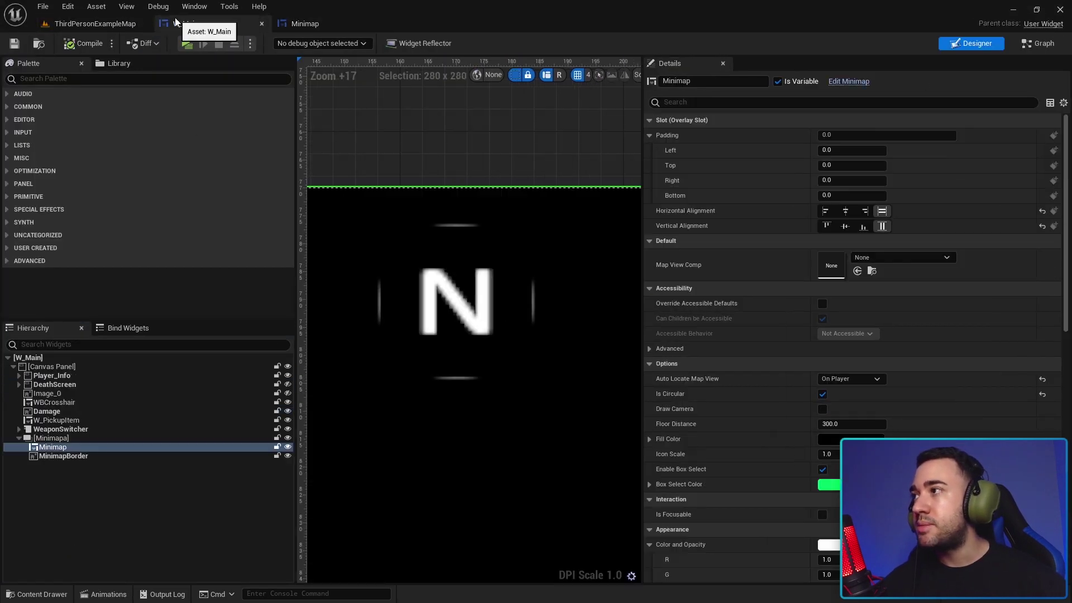
pyautogui.click(298, 27)
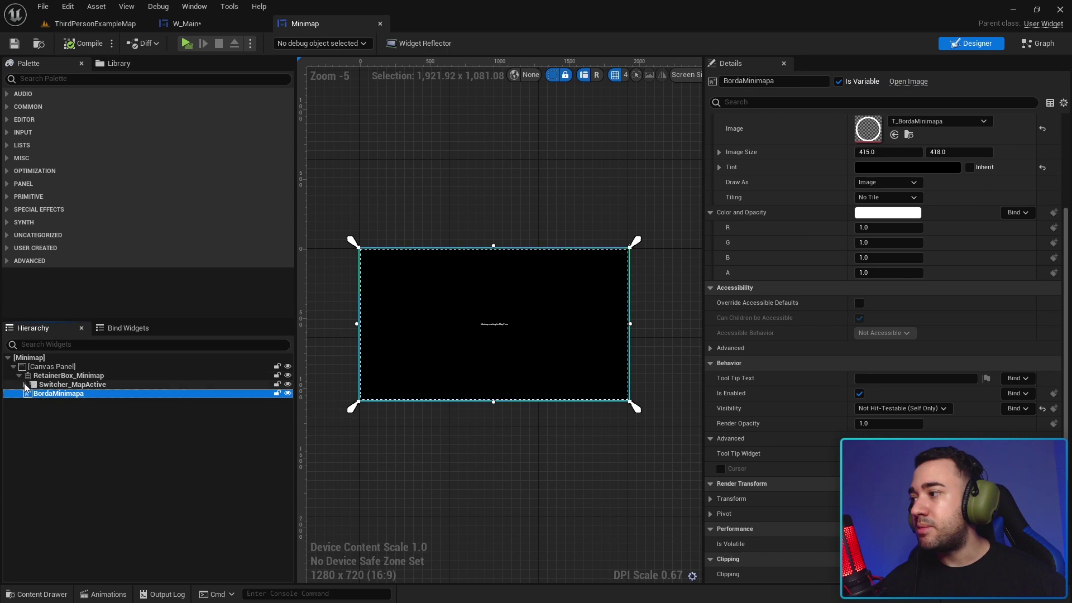
pyautogui.click(25, 384)
pyautogui.click(30, 403)
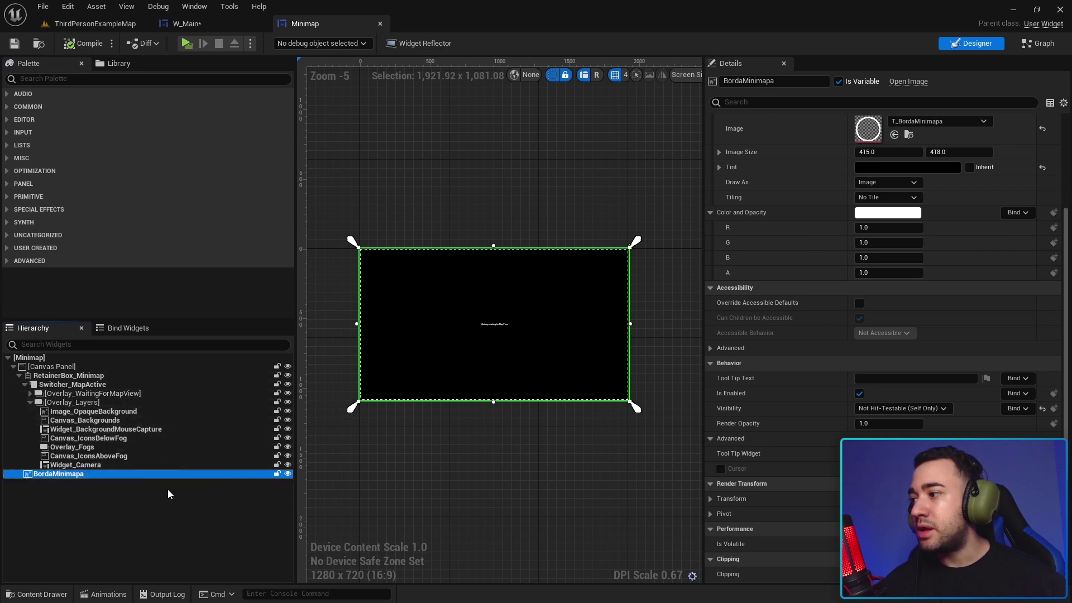
pyautogui.click(71, 439)
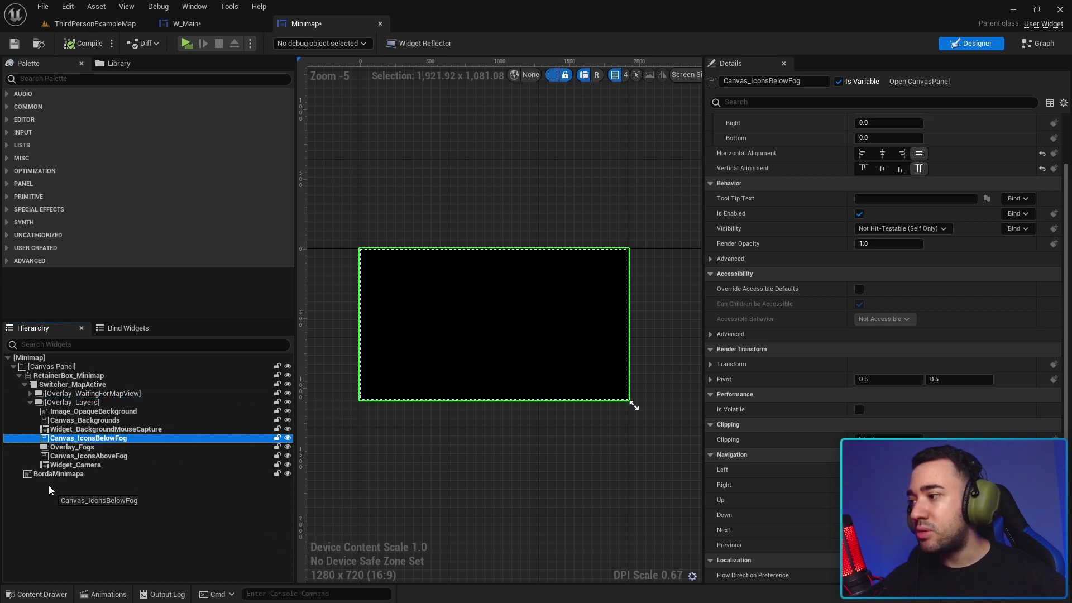
pyautogui.moveTo(40, 483); pyautogui.dragTo(40, 484)
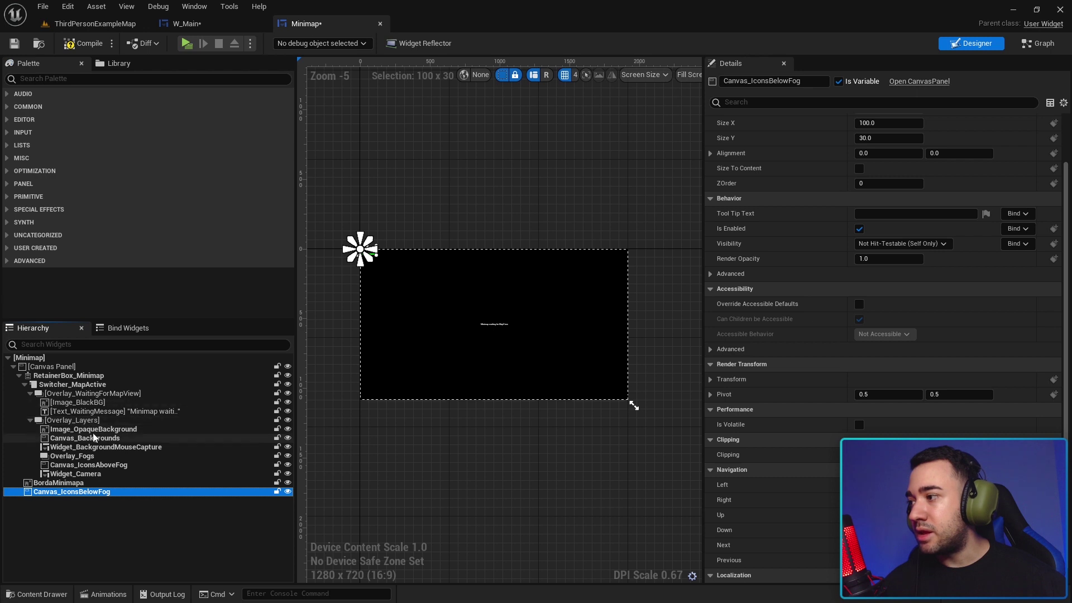
pyautogui.click(24, 385)
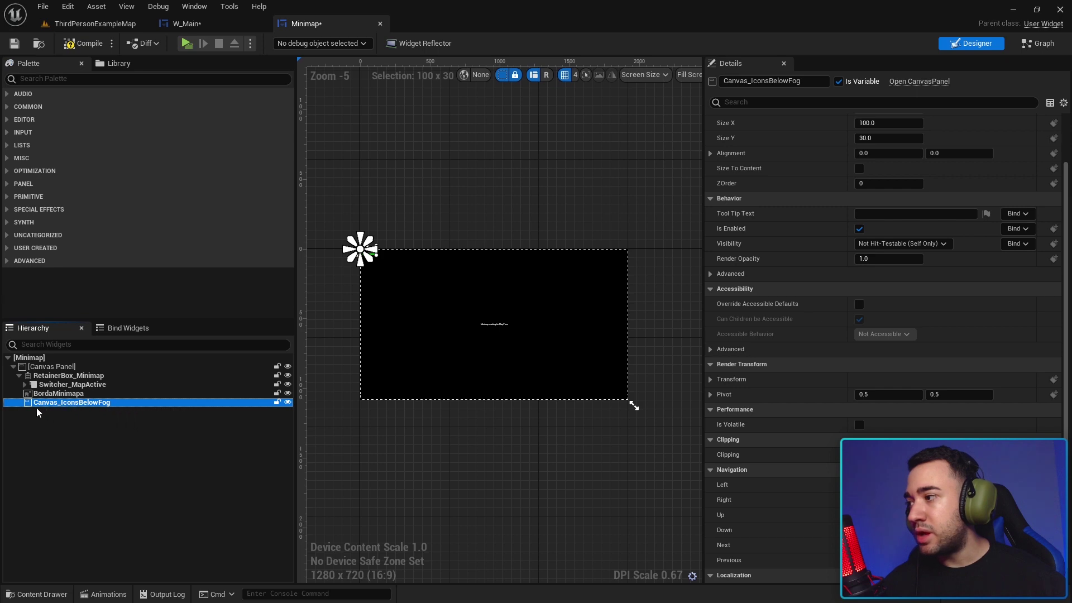
# Set Canvas_IconsBelowFog's anchors to the full-stretch preset.
pyautogui.scroll(5, 330, 216)
pyautogui.scroll(5, 369, 271)
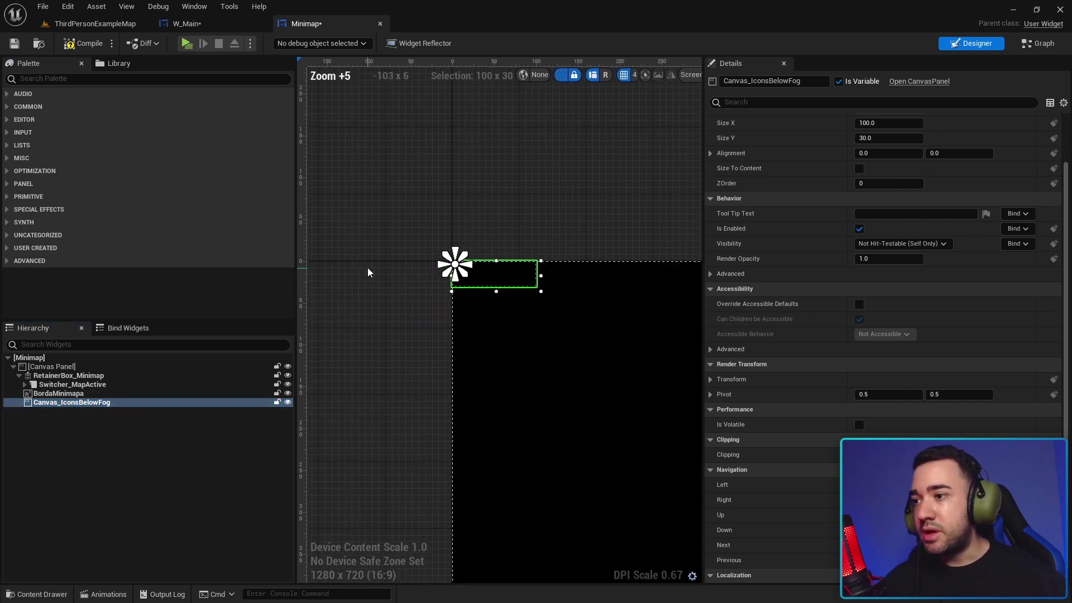
pyautogui.moveTo(702, 330); pyautogui.dragTo(811, 330)
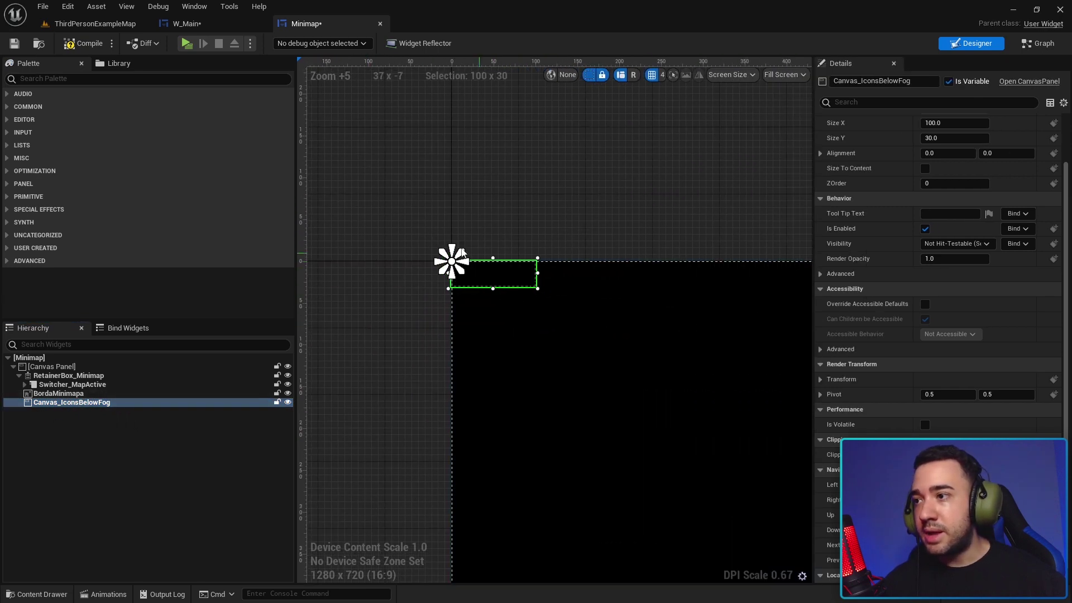
pyautogui.scroll(-6, 493, 279)
pyautogui.scroll(-5, 424, 290)
pyautogui.scroll(4, 425, 312)
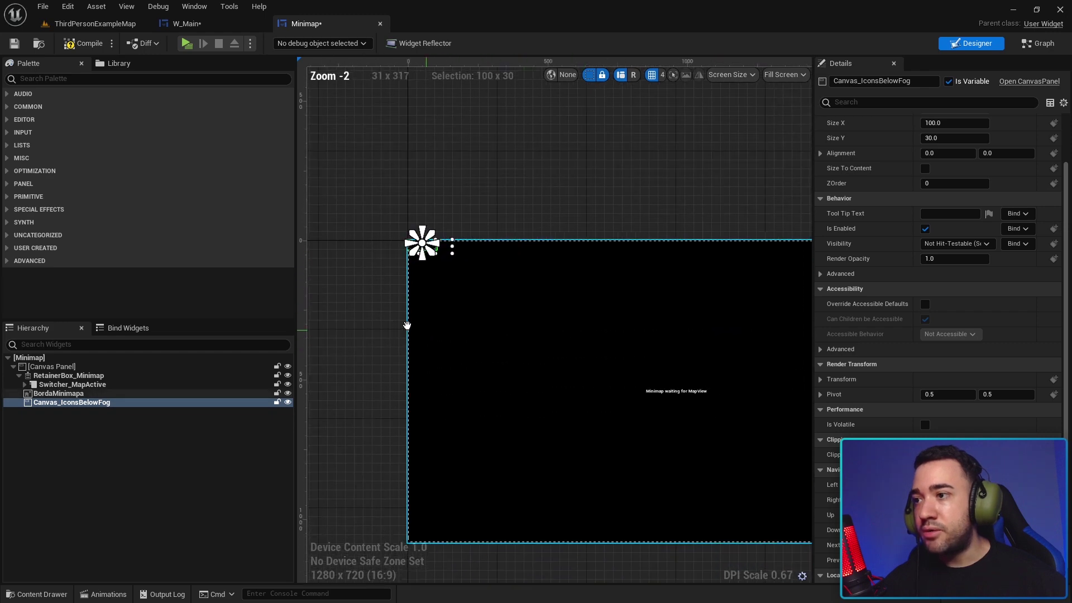
pyautogui.scroll(-2, 428, 330)
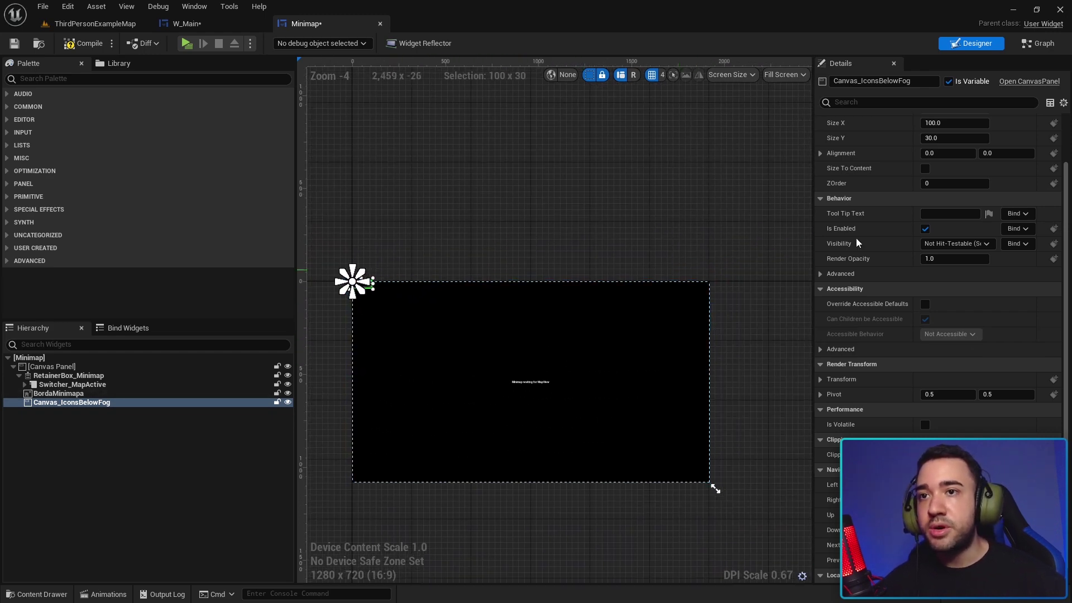
pyautogui.scroll(3, 850, 216)
pyautogui.moveTo(814, 217); pyautogui.dragTo(719, 222)
pyautogui.click(876, 136)
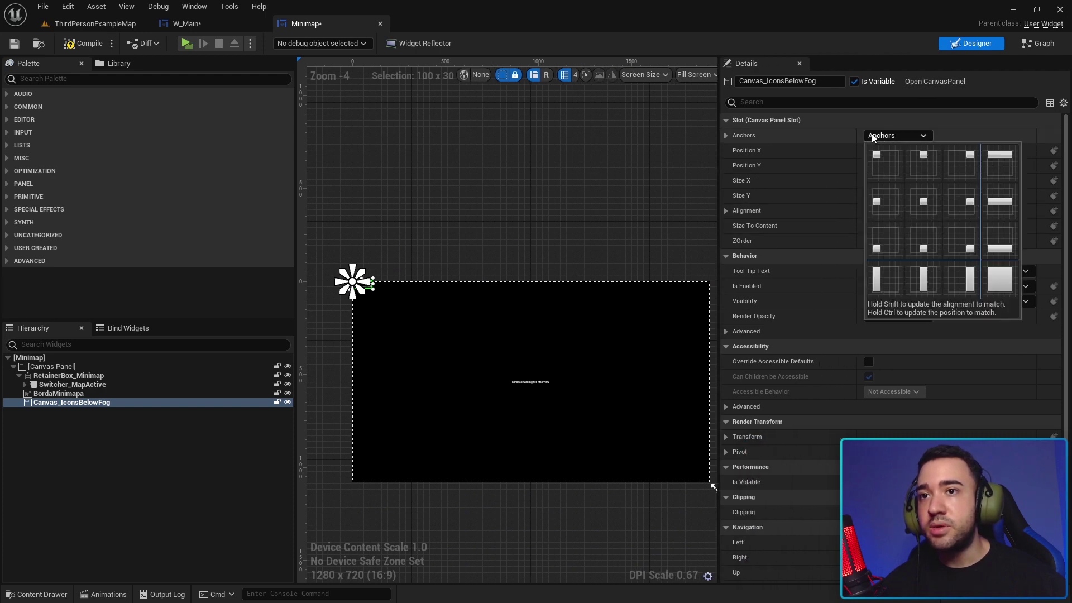
pyautogui.click(996, 280)
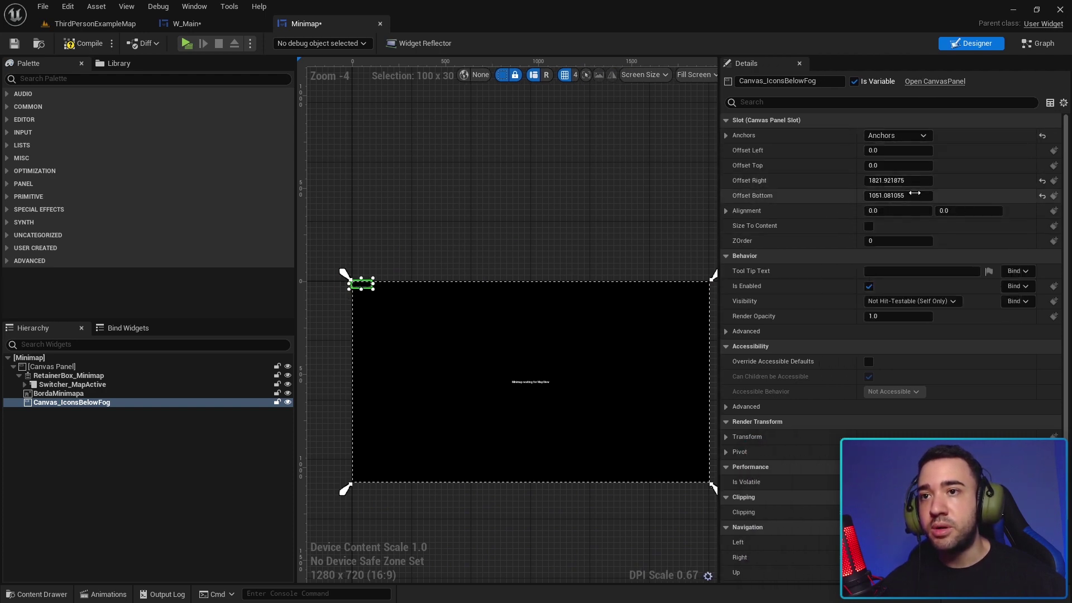
# Set Offset Right and Offset Bottom to 0, save the widget, and launch a play-test.
pyautogui.click(905, 181)
pyautogui.press('Tab')
pyautogui.write('0')
pyautogui.press('Return')
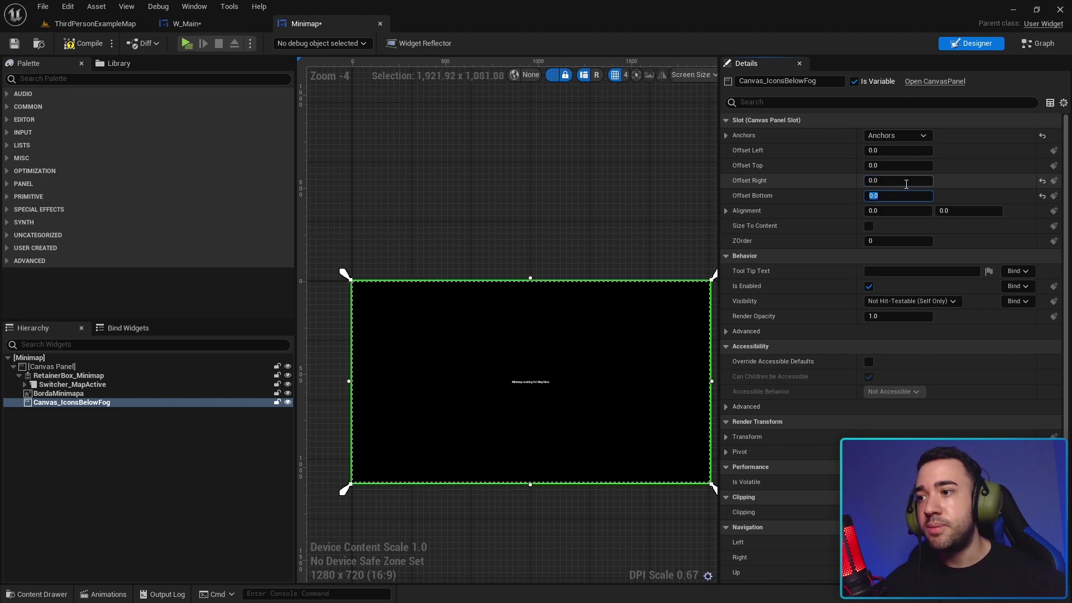
pyautogui.scroll(-1, 543, 427)
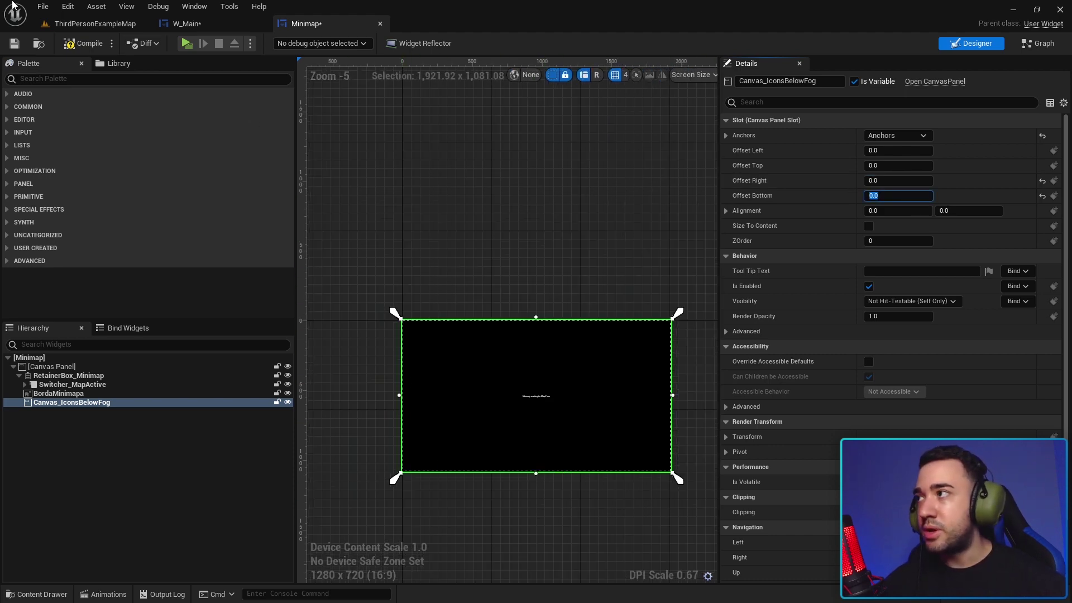
pyautogui.click(15, 48)
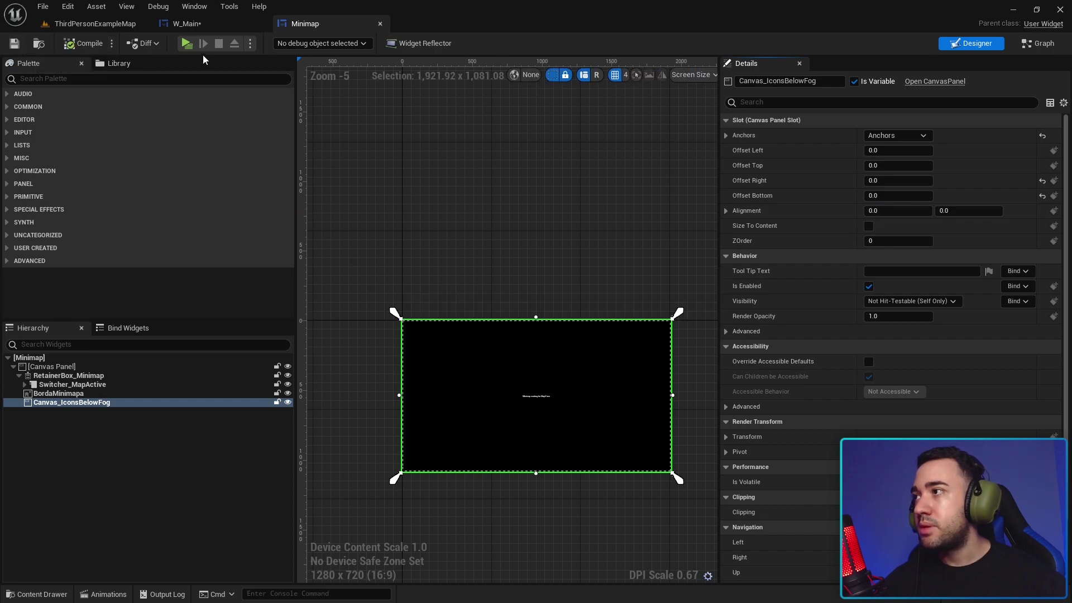
pyautogui.click(197, 52)
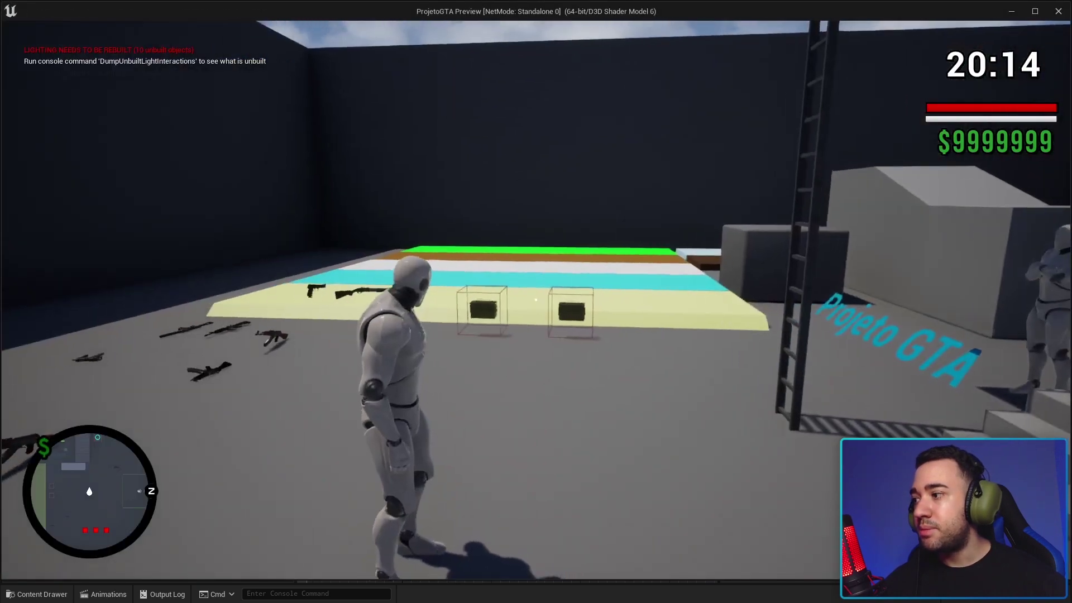
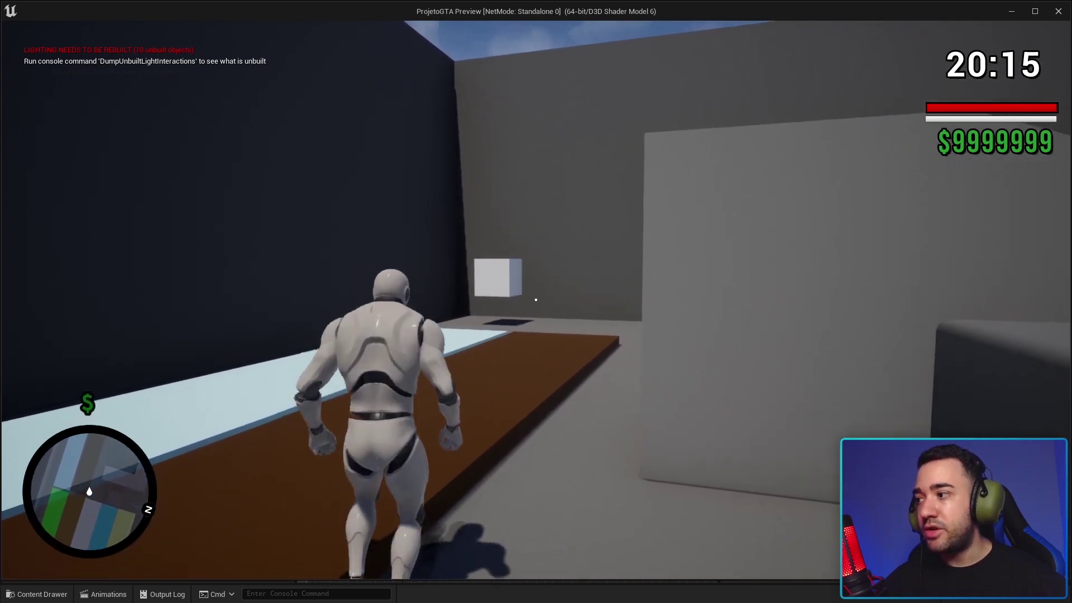
# Run the character forward in the play preview, then stop the test.
pyautogui.press('w')
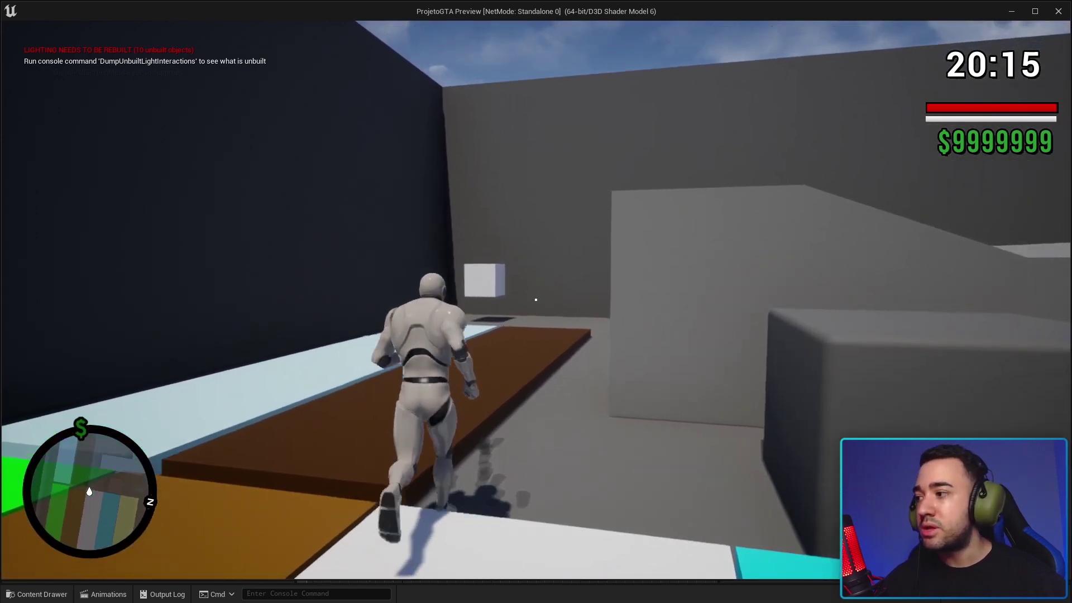
pyautogui.press('Escape')
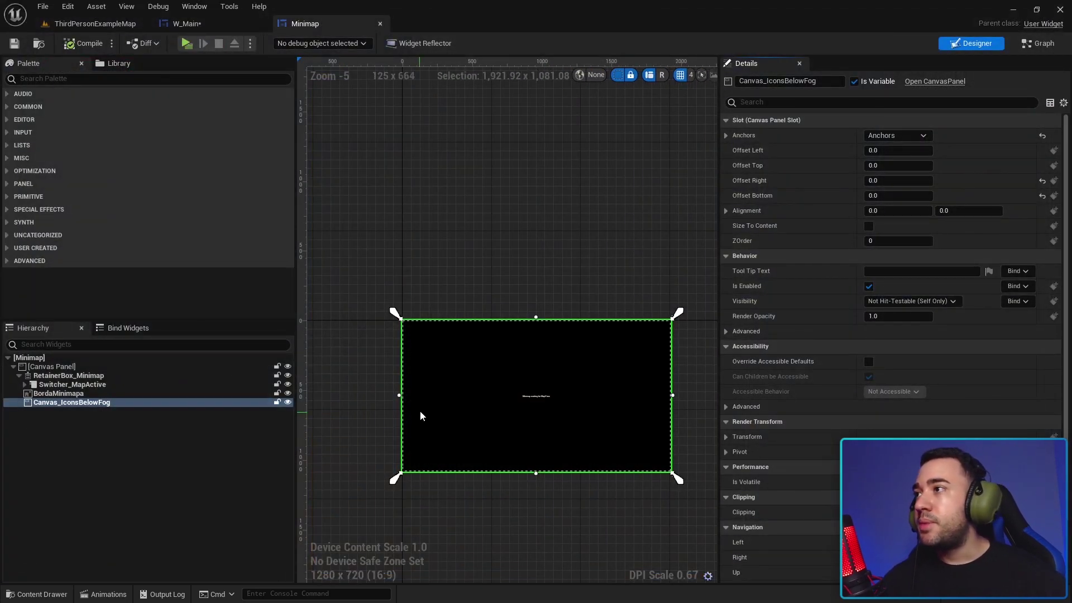
# Select BordaMinimapa and locate the Minimap asset in the minimap plugin's Widgets folder.
pyautogui.click(368, 374)
pyautogui.scroll(-2, 354, 354)
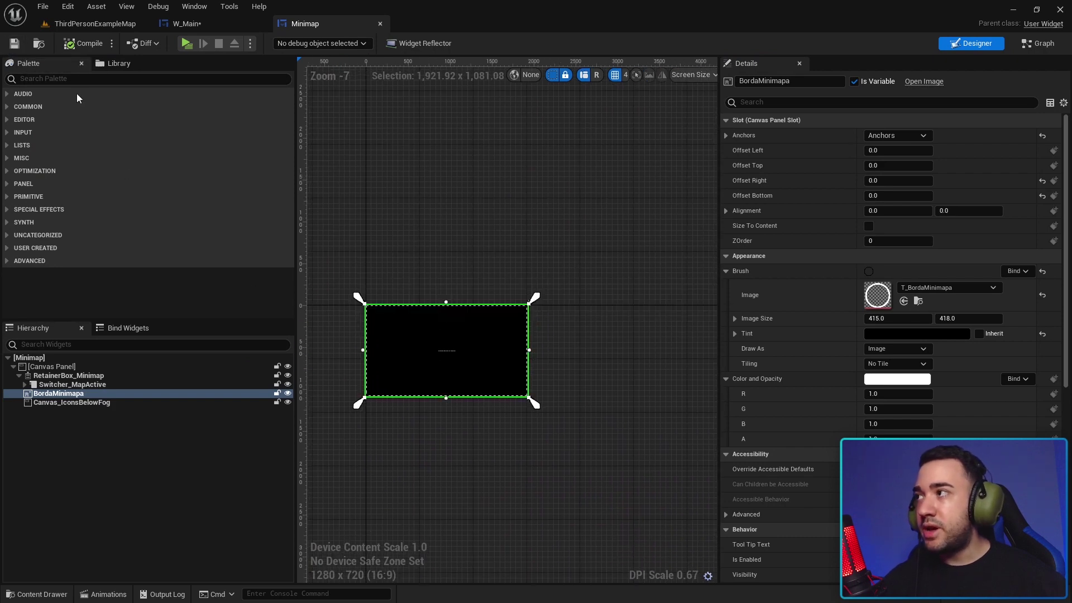
pyautogui.scroll(4, 412, 325)
pyautogui.scroll(-1, 427, 312)
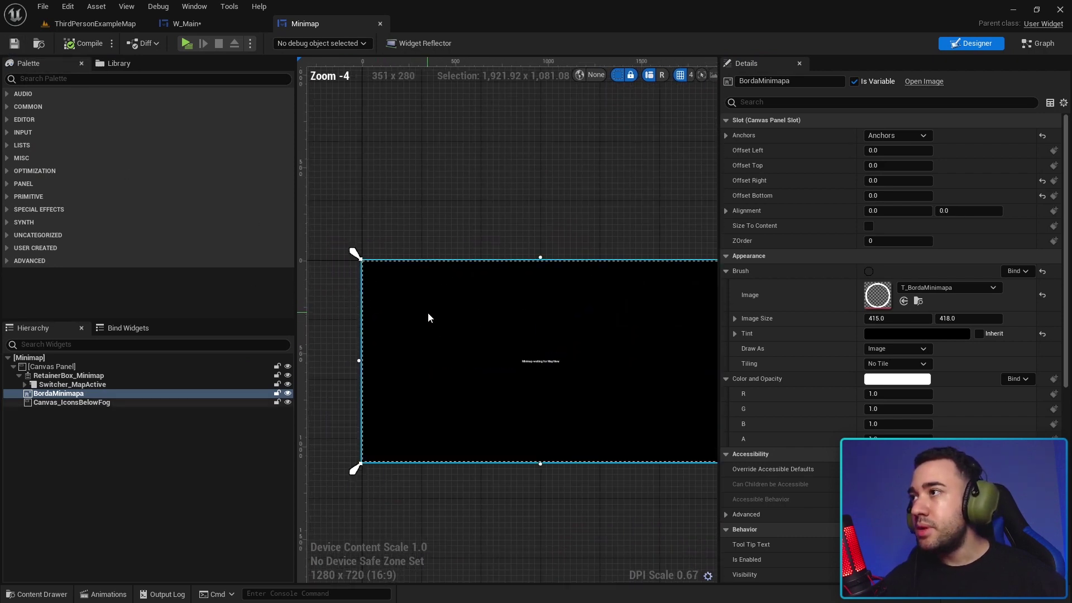
pyautogui.scroll(-1, 428, 312)
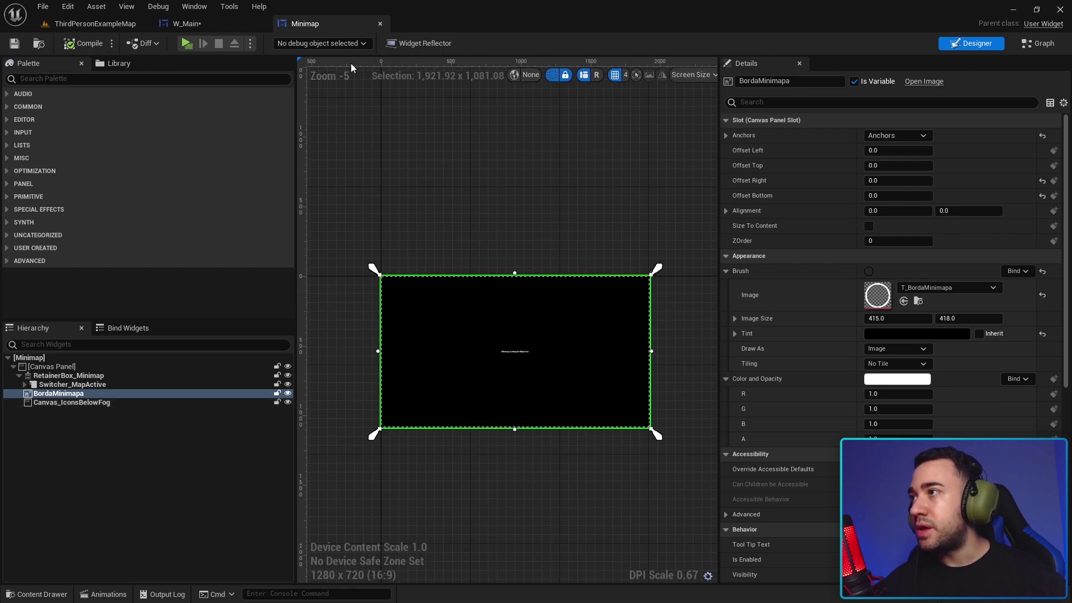
pyautogui.click(38, 43)
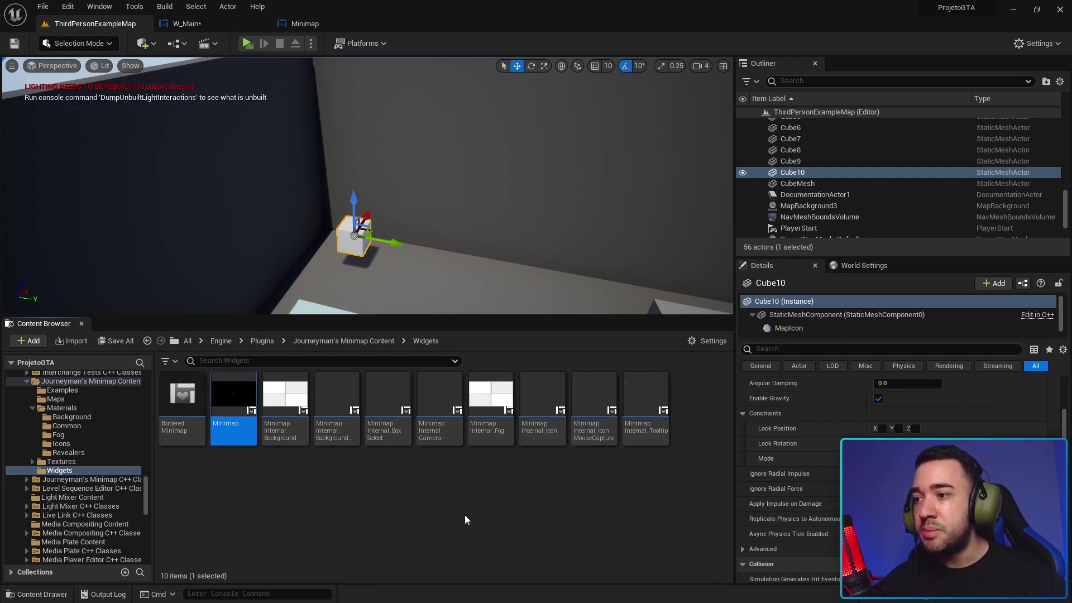
# Open the MinimapInternal_Icon widget blueprint and dock its editor beside the Minimap tab.
pyautogui.click(527, 412)
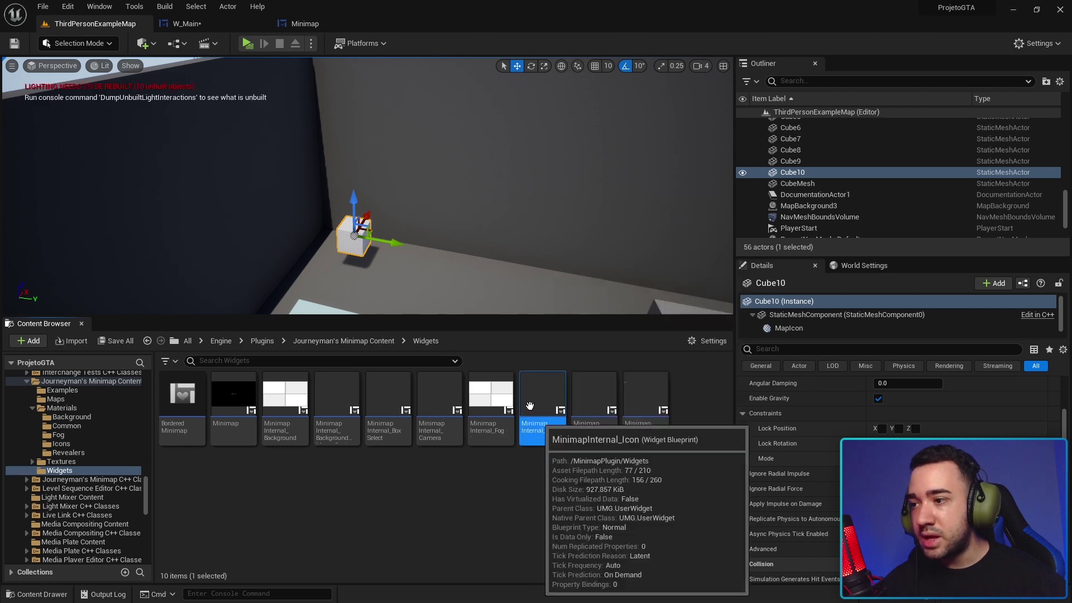
pyautogui.doubleClick(544, 412)
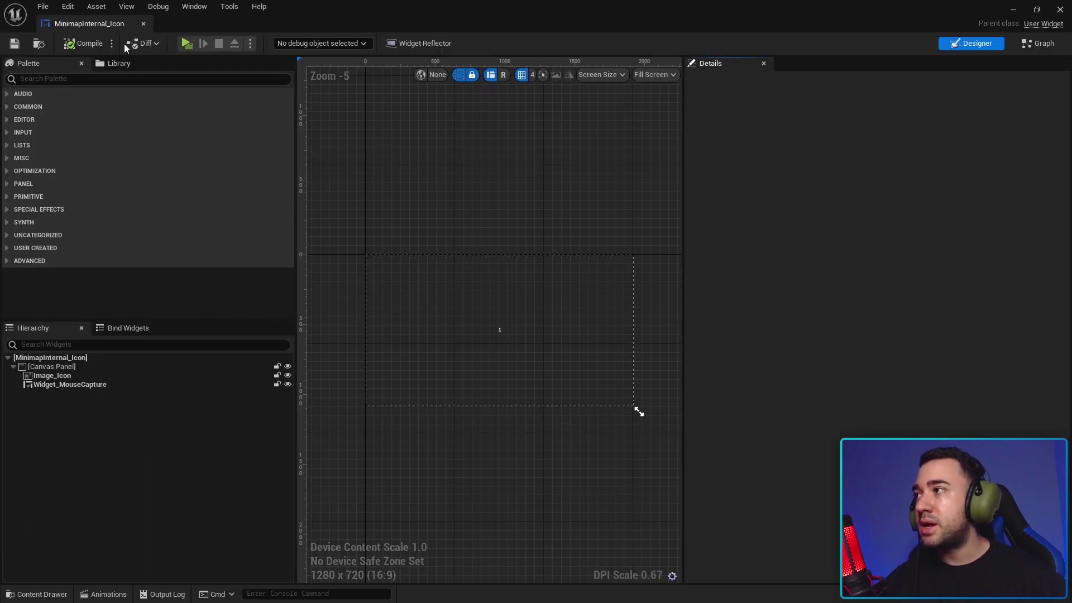
pyautogui.moveTo(81, 22); pyautogui.dragTo(404, 25)
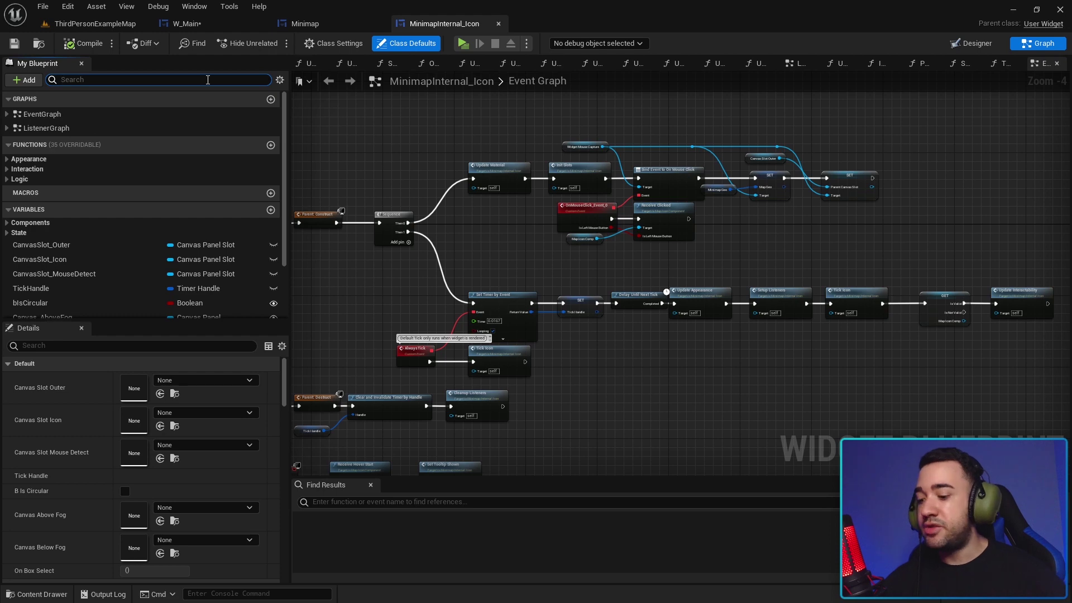
pyautogui.write('precompem')
# Clear the function search and open Precompute from Functions > Logic.
pyautogui.press('BackSpace')
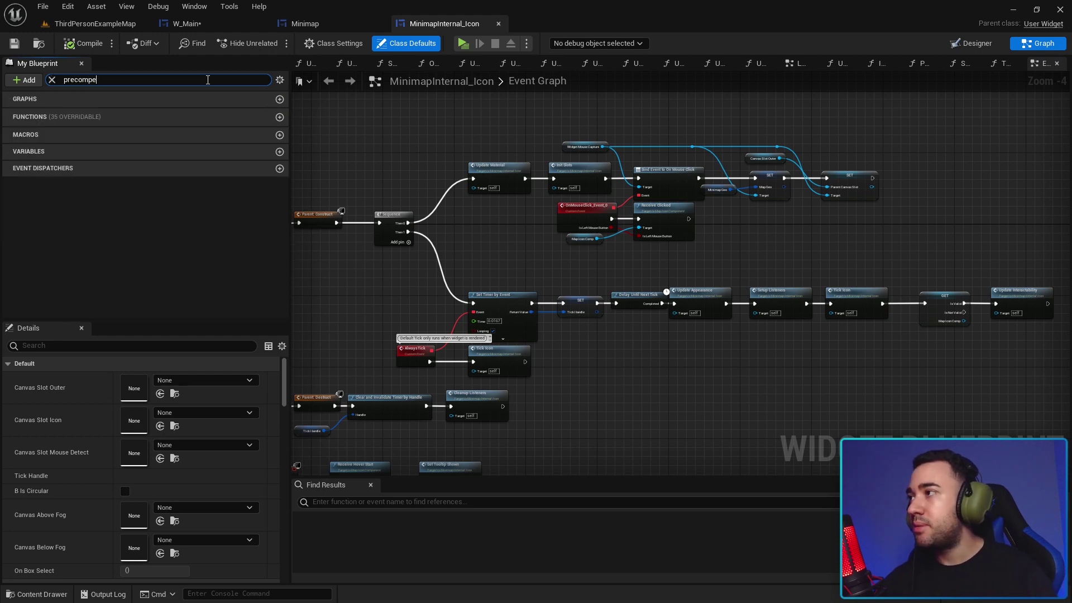
pyautogui.press('BackSpace')
pyautogui.write('ut')
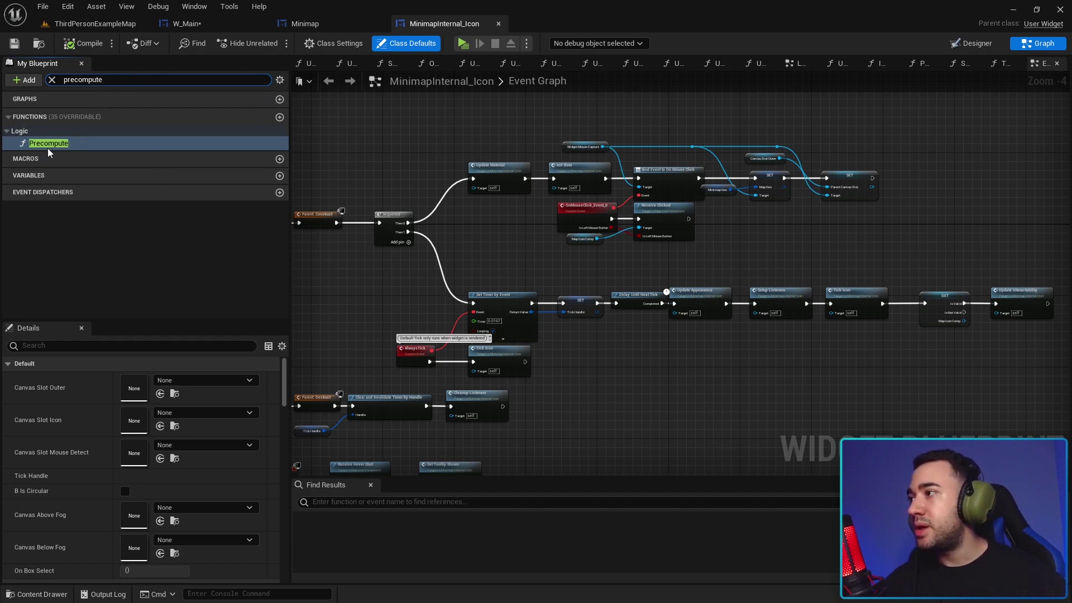
pyautogui.click(52, 80)
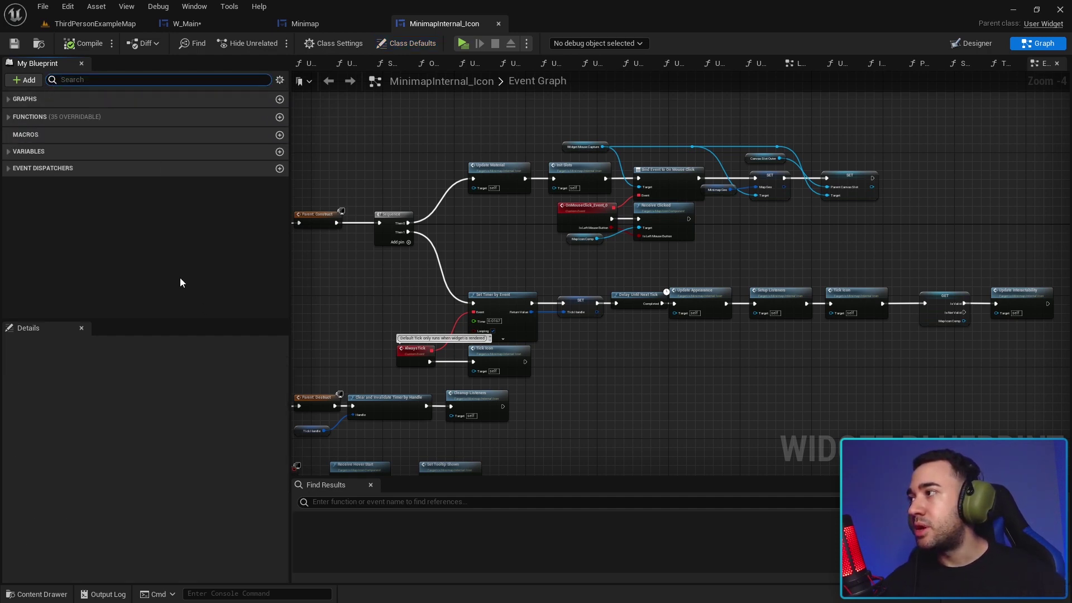
pyautogui.click(10, 118)
pyautogui.click(22, 152)
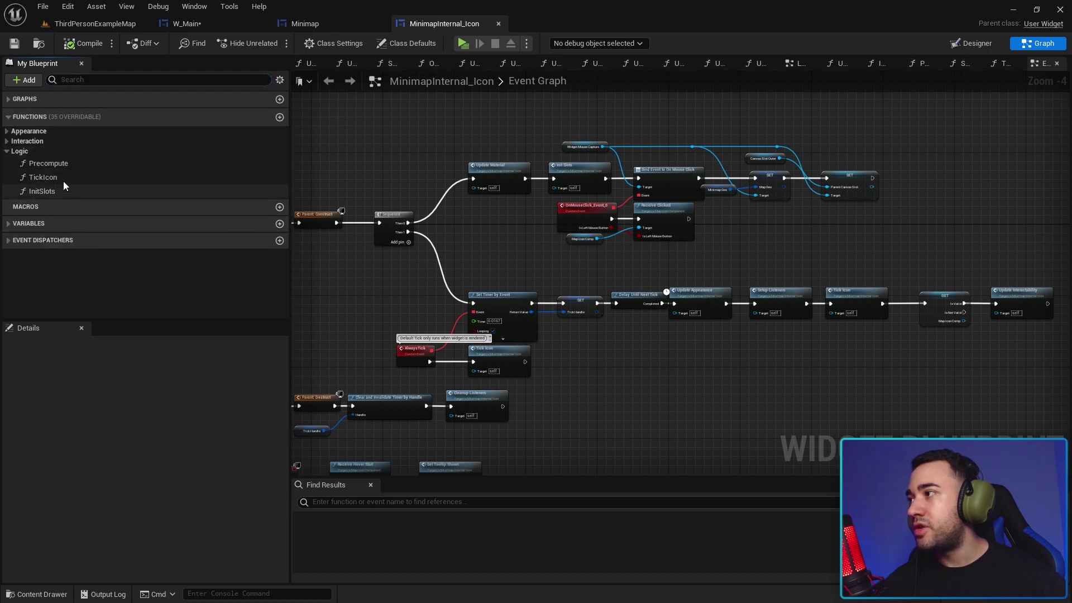
pyautogui.doubleClick(65, 163)
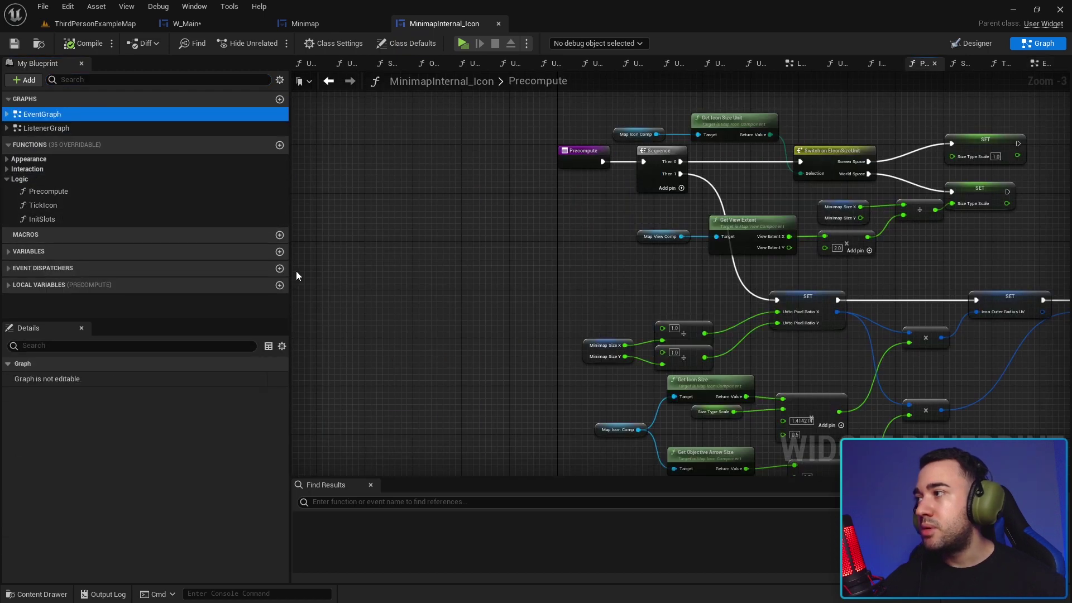
# Change the multiplier after Get Icon Size from 1.414214 to -1.
pyautogui.scroll(1, 575, 247)
pyautogui.moveTo(575, 246); pyautogui.dragTo(612, 330, button='right')
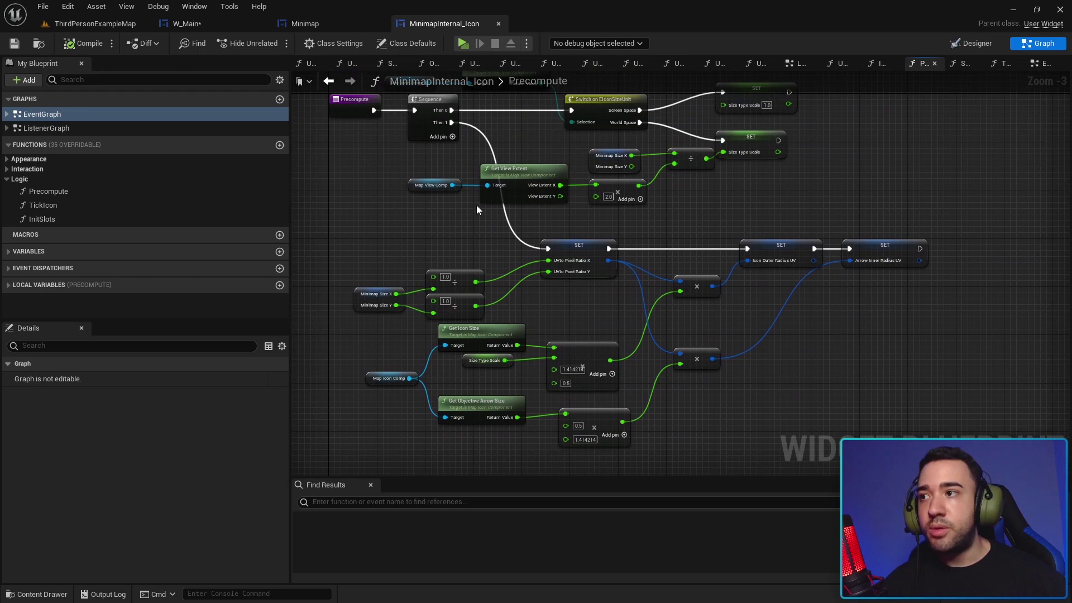
pyautogui.moveTo(357, 140); pyautogui.dragTo(887, 401)
pyautogui.scroll(2, 576, 276)
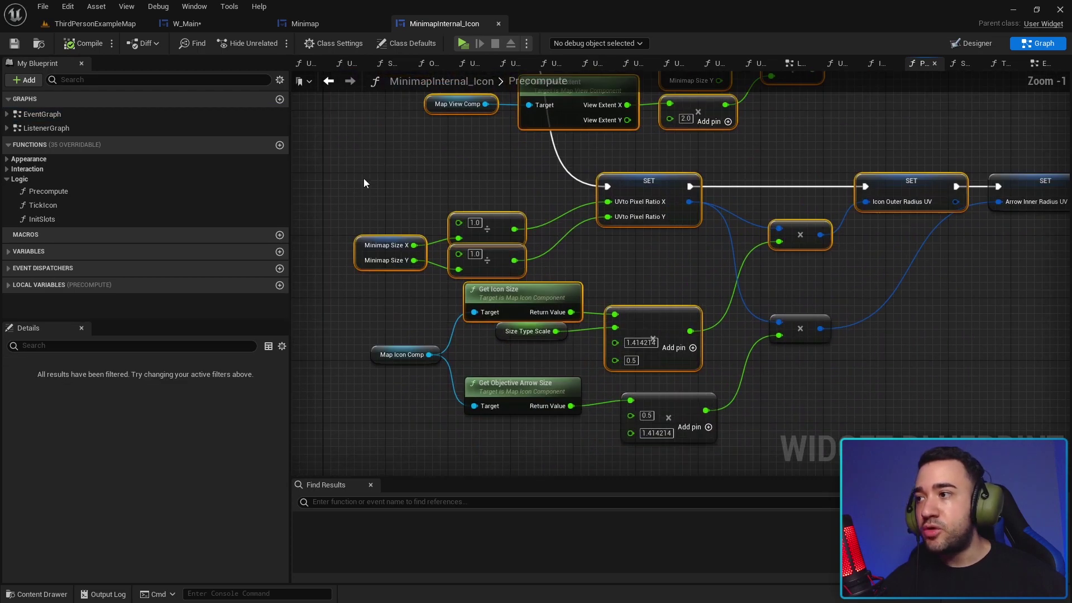
pyautogui.moveTo(364, 178); pyautogui.dragTo(832, 402)
pyautogui.click(480, 384)
pyautogui.moveTo(474, 371); pyautogui.dragTo(430, 264, button='right')
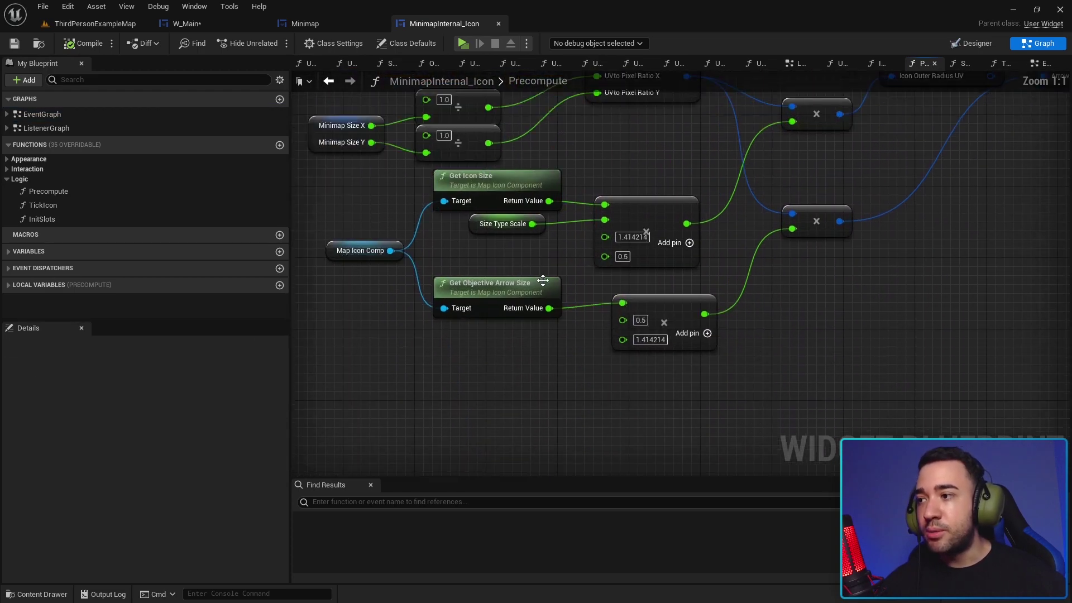
pyautogui.scroll(1, 497, 290)
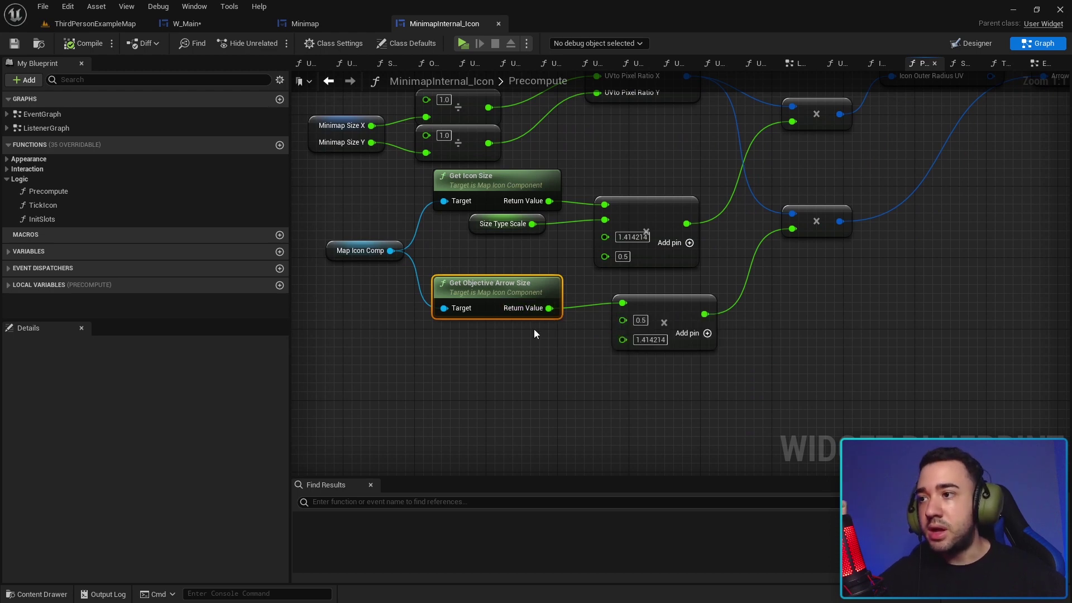
pyautogui.moveTo(447, 235); pyautogui.dragTo(477, 282, button='right')
pyautogui.moveTo(603, 283); pyautogui.dragTo(580, 283)
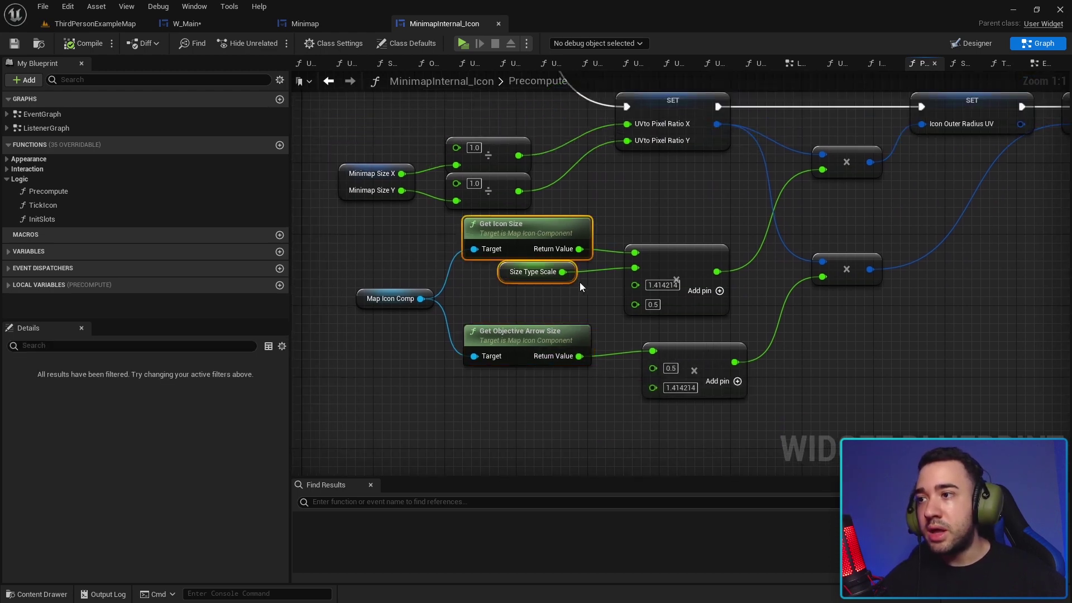
pyautogui.click(508, 316)
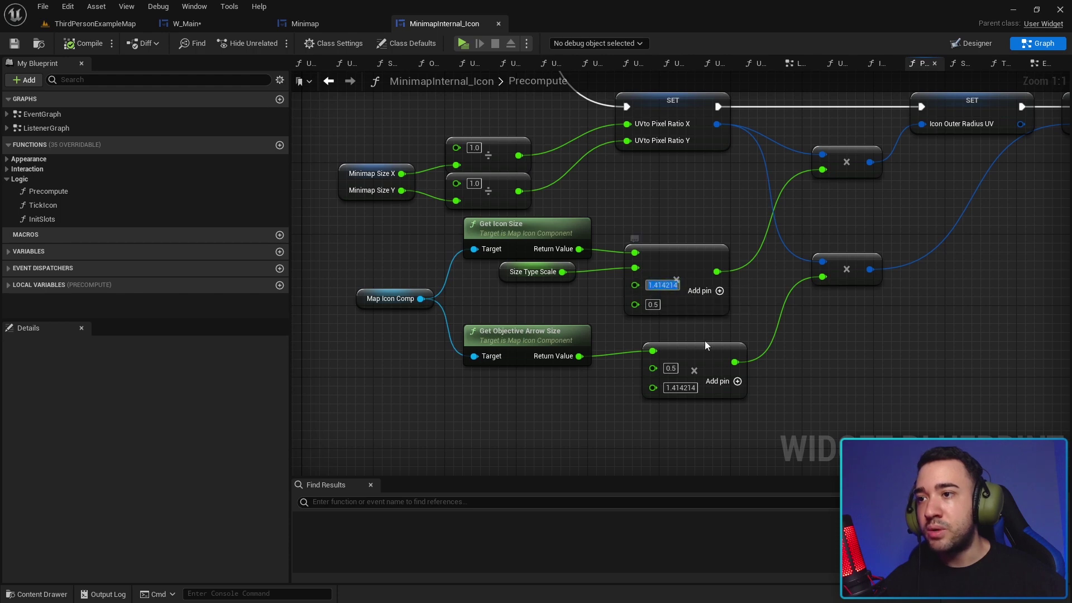
pyautogui.write('-1')
pyautogui.press('Return')
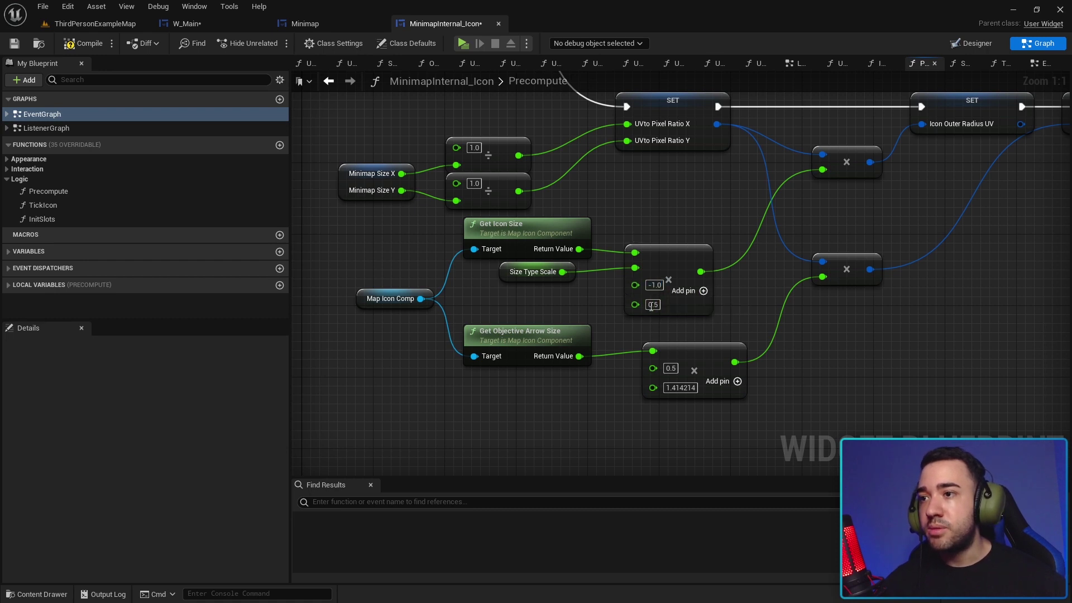
# Compile MinimapInternal_Icon with the -1 multiplier and launch a play test.
pyautogui.moveTo(652, 306); pyautogui.dragTo(608, 317, button='right')
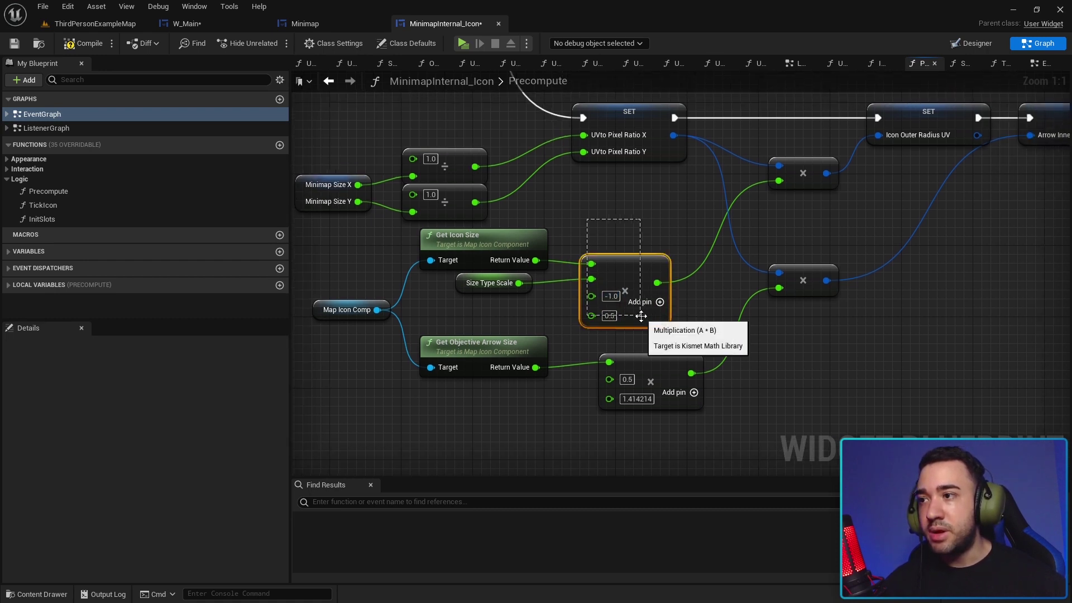
pyautogui.moveTo(379, 336); pyautogui.dragTo(399, 284, button='right')
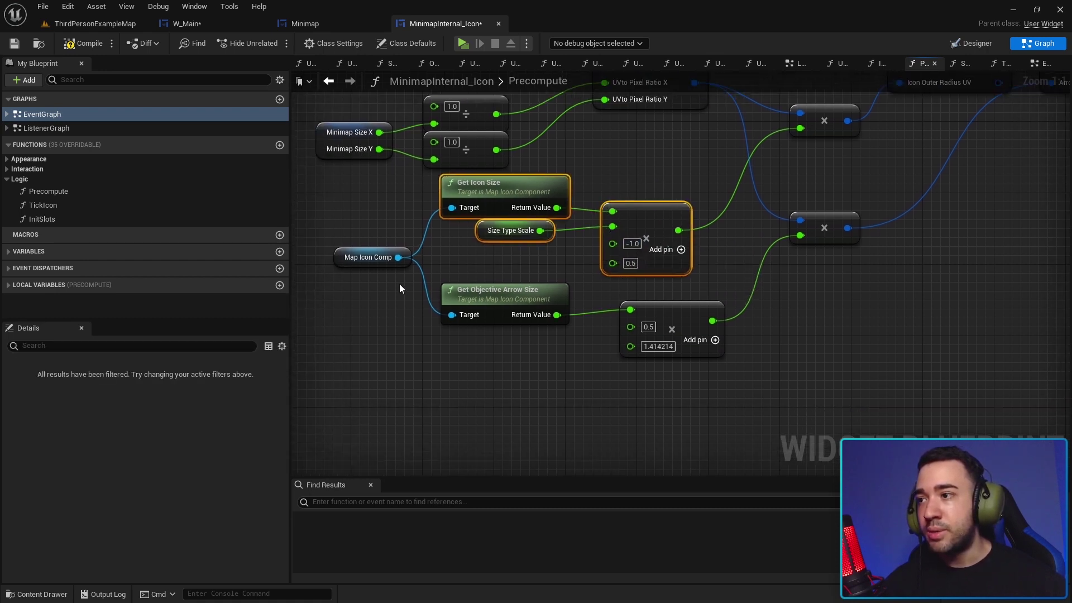
pyautogui.moveTo(399, 284); pyautogui.dragTo(806, 394)
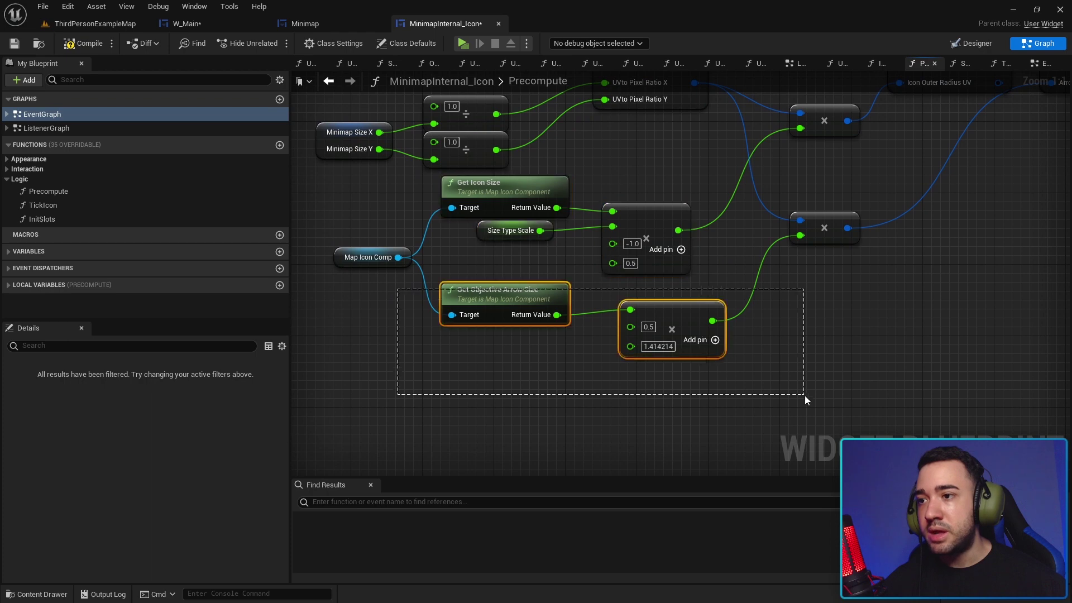
pyautogui.click(371, 484)
pyautogui.click(77, 45)
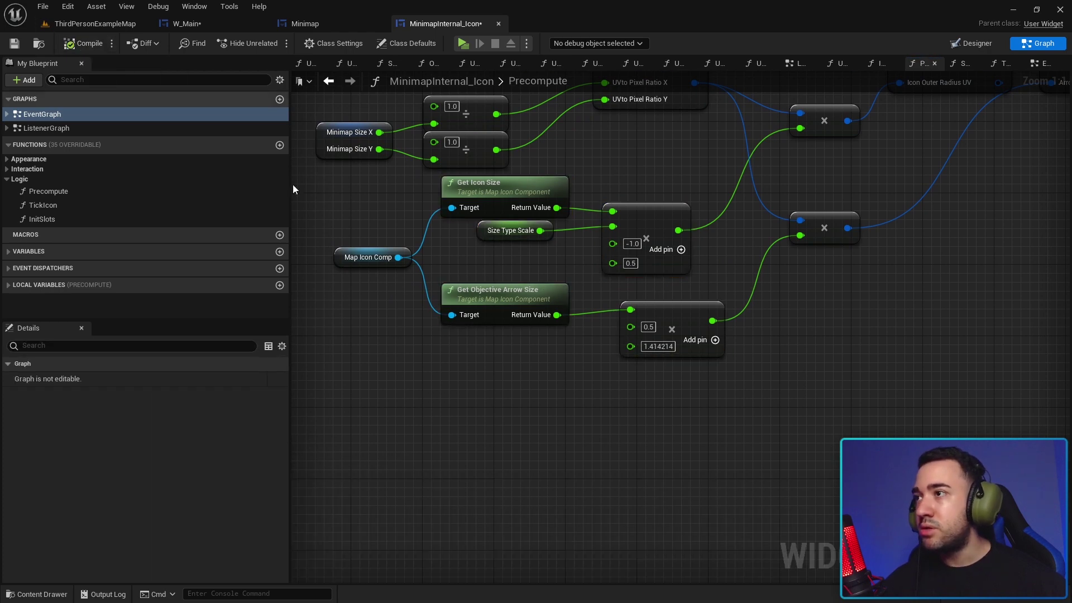
pyautogui.click(497, 292)
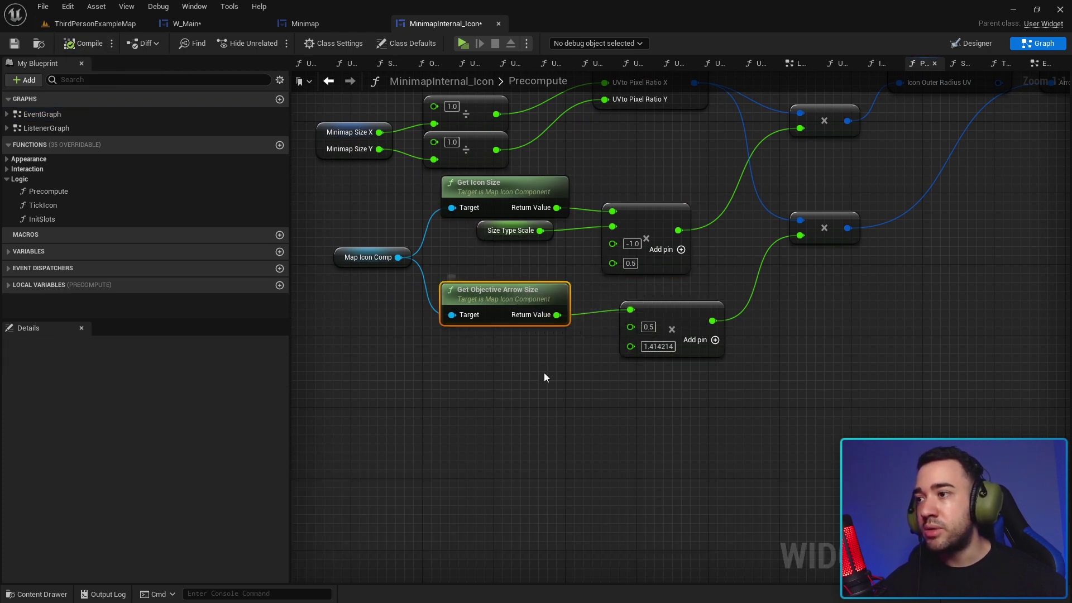
pyautogui.click(646, 241)
pyautogui.keyDown('ctrl'); pyautogui.click(664, 307); pyautogui.keyUp('ctrl')
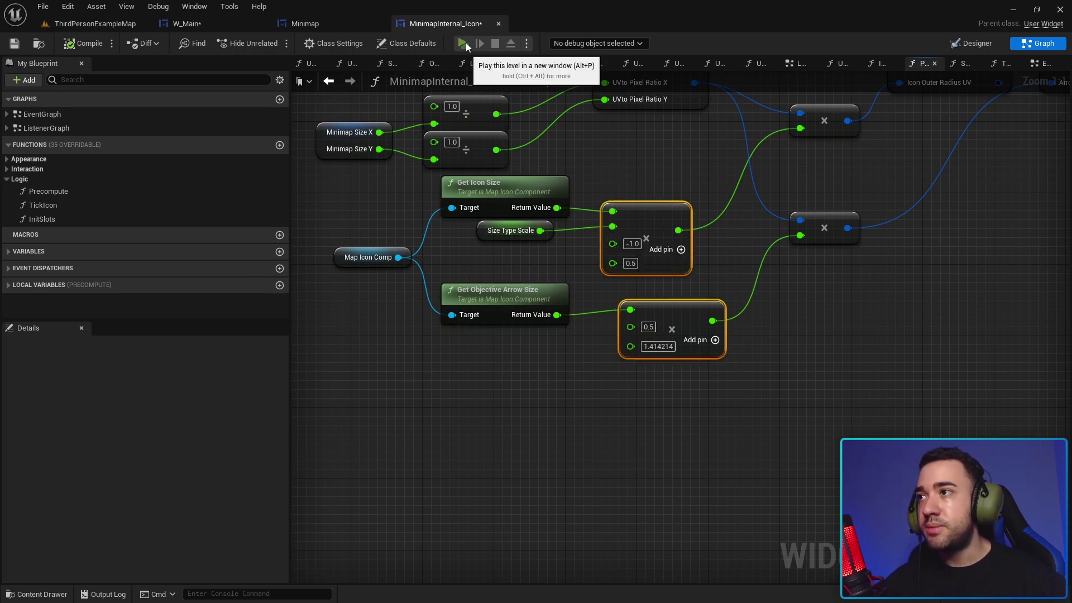
pyautogui.click(463, 43)
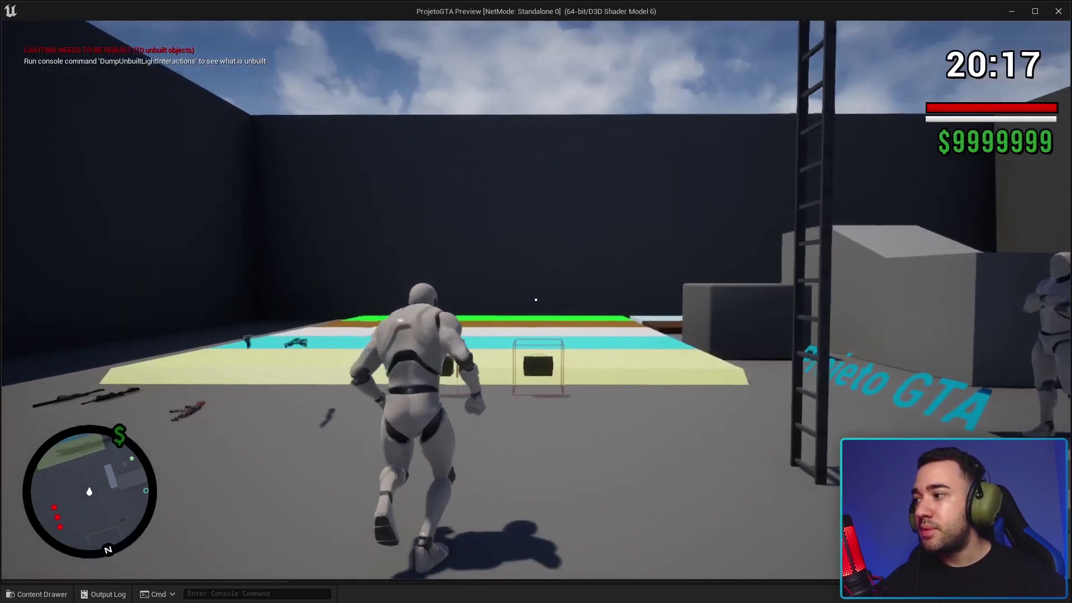
pyautogui.press('w')
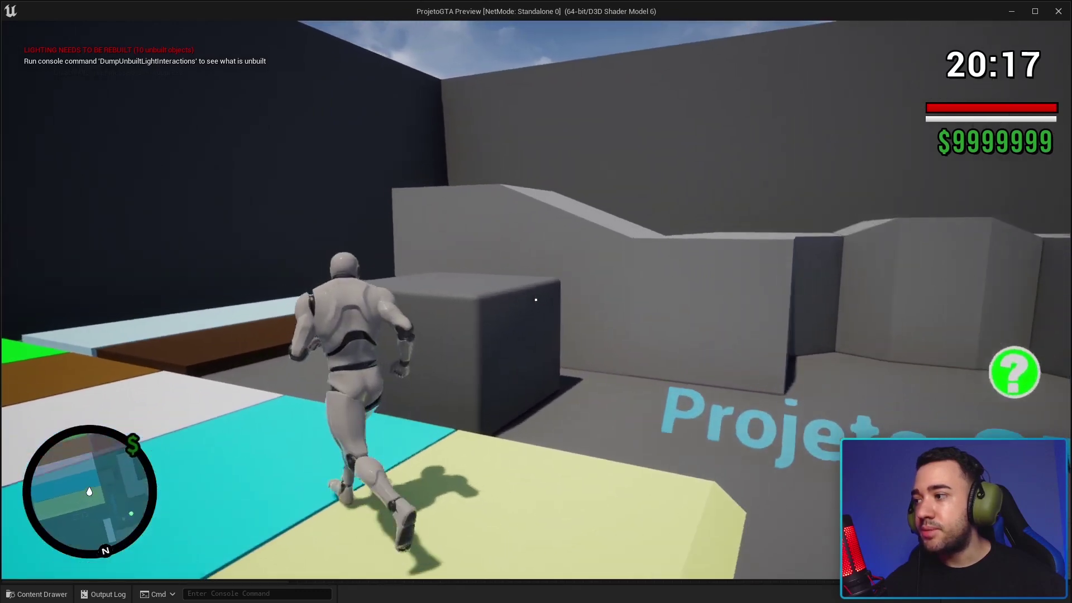
pyautogui.press('w')
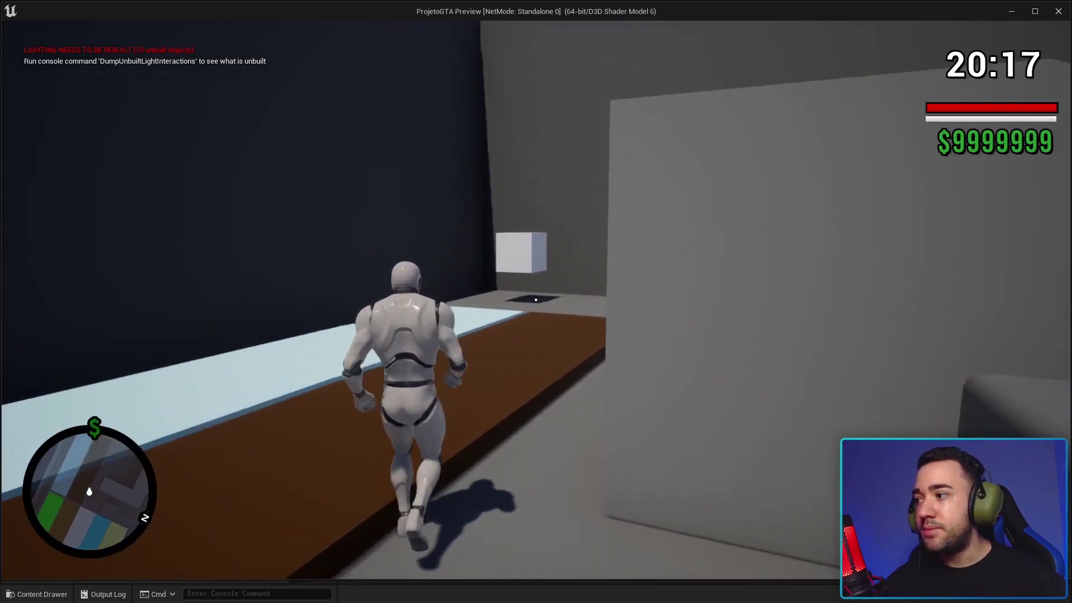
pyautogui.press('w')
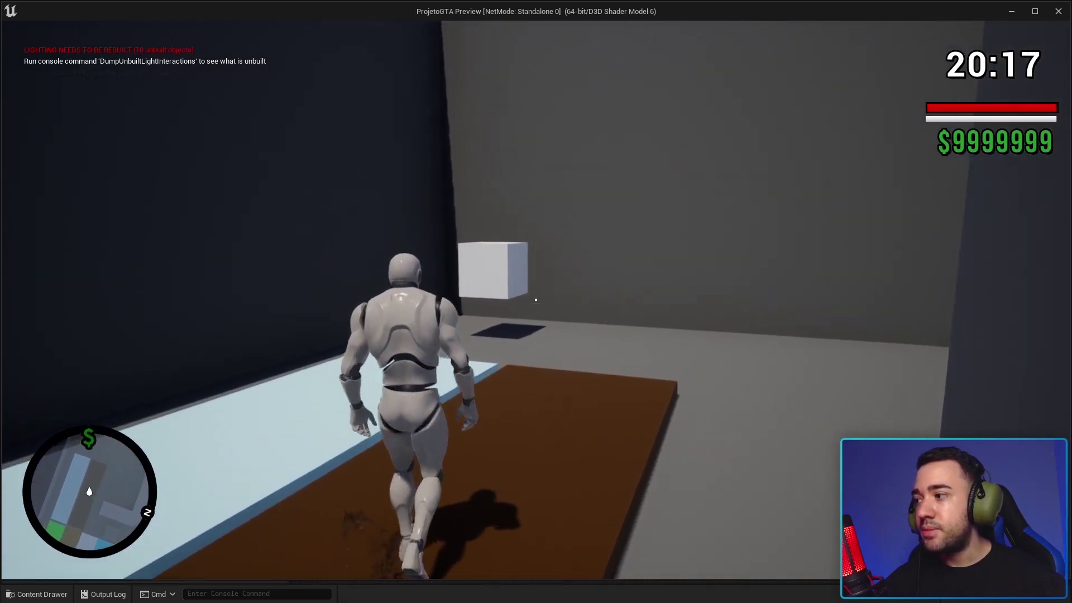
pyautogui.press('w')
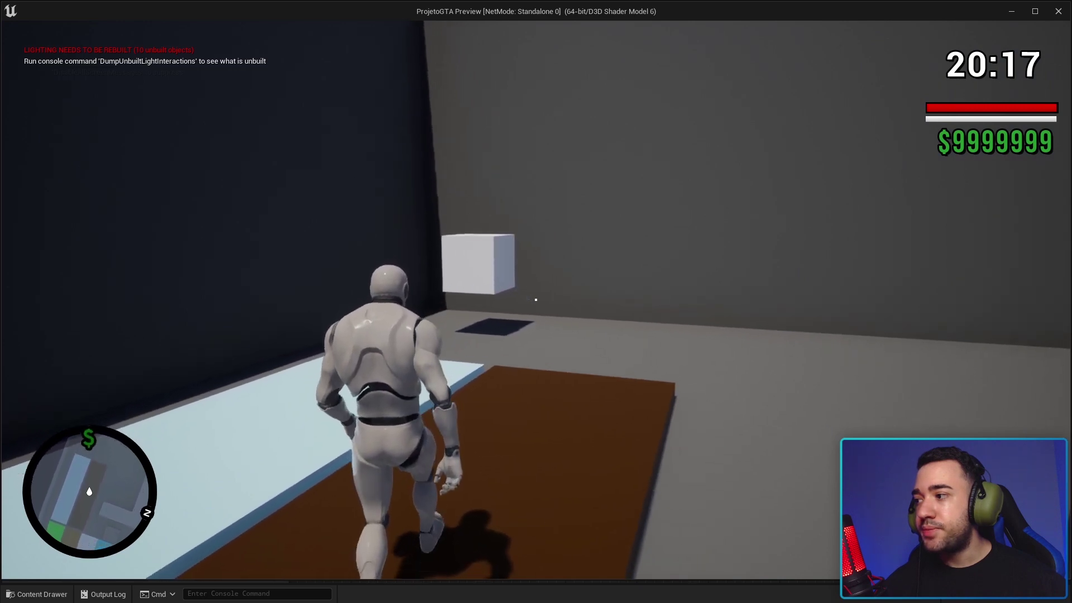
pyautogui.press('w')
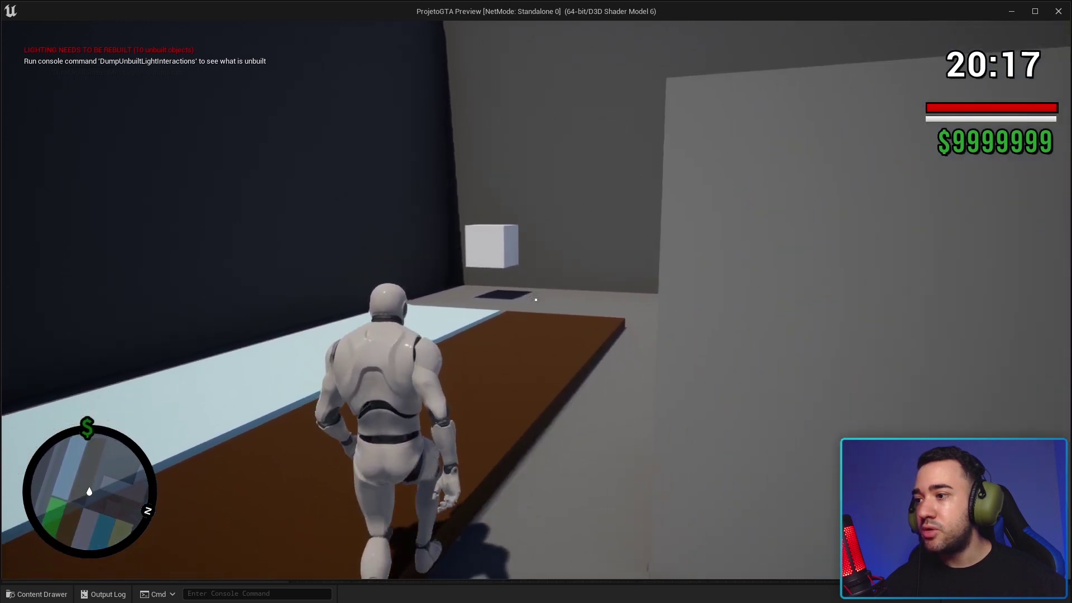
pyautogui.press('w')
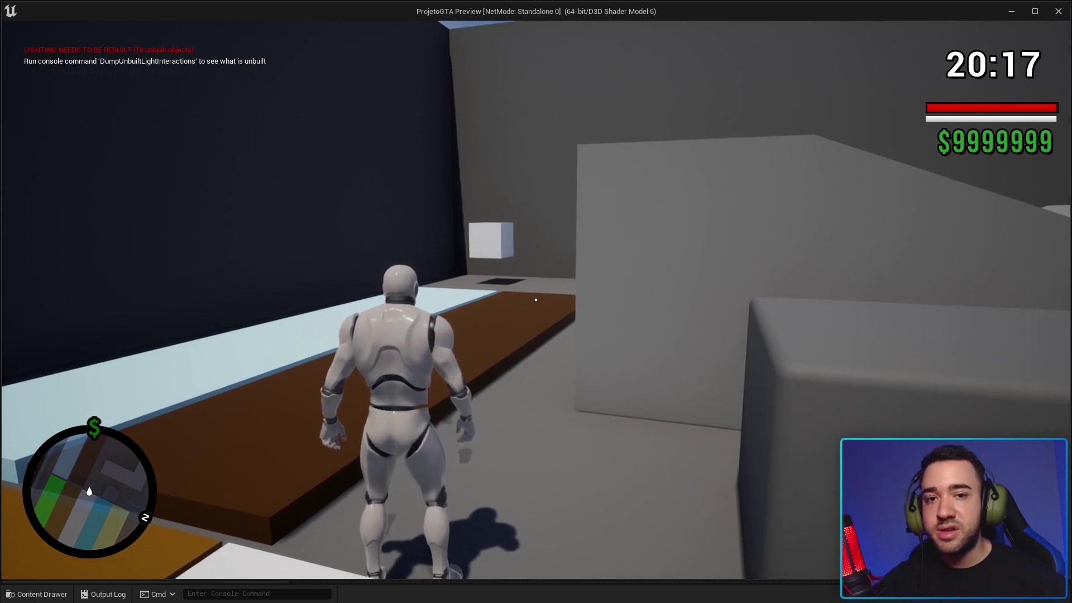
pyautogui.press('w')
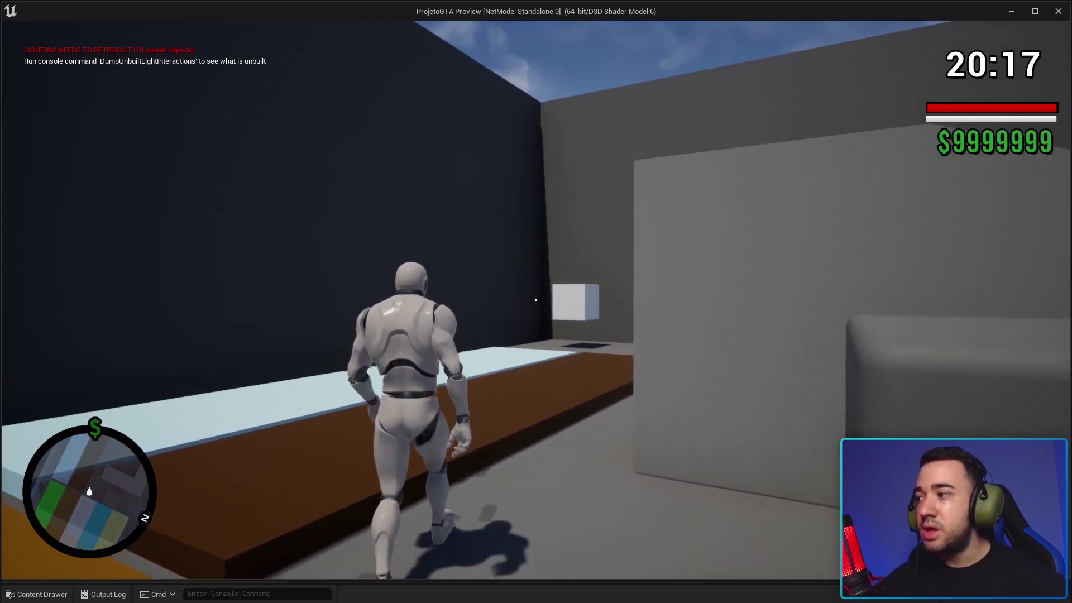
pyautogui.press('w')
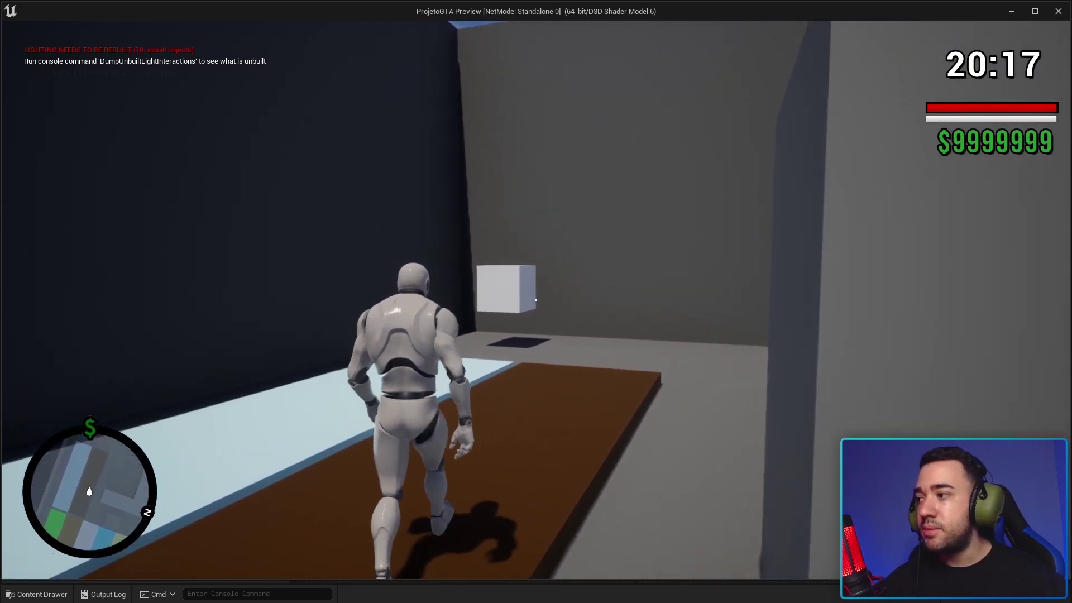
pyautogui.press('w')
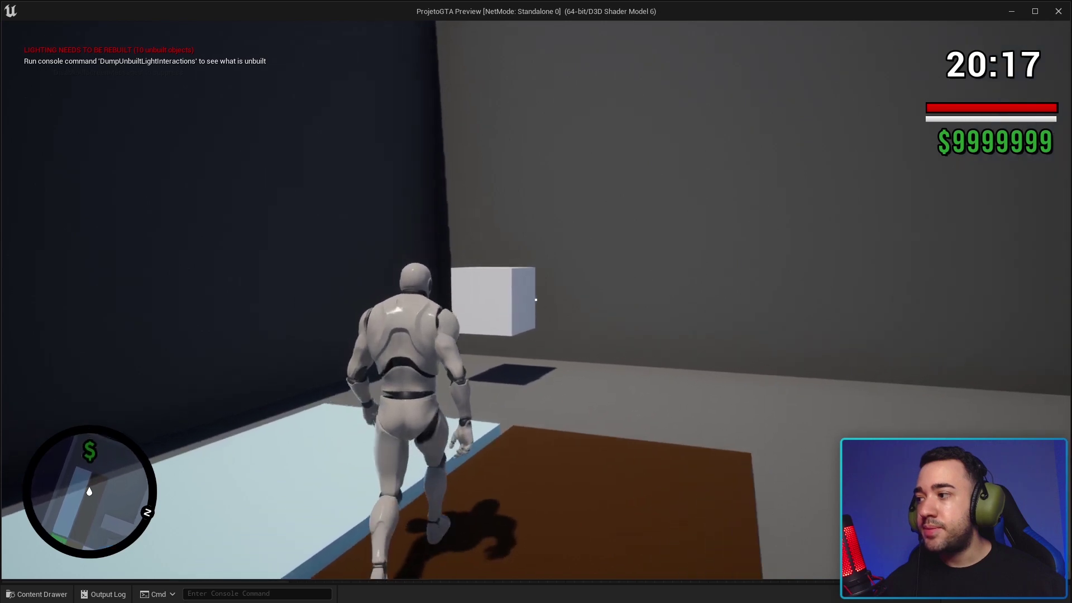
pyautogui.press('w')
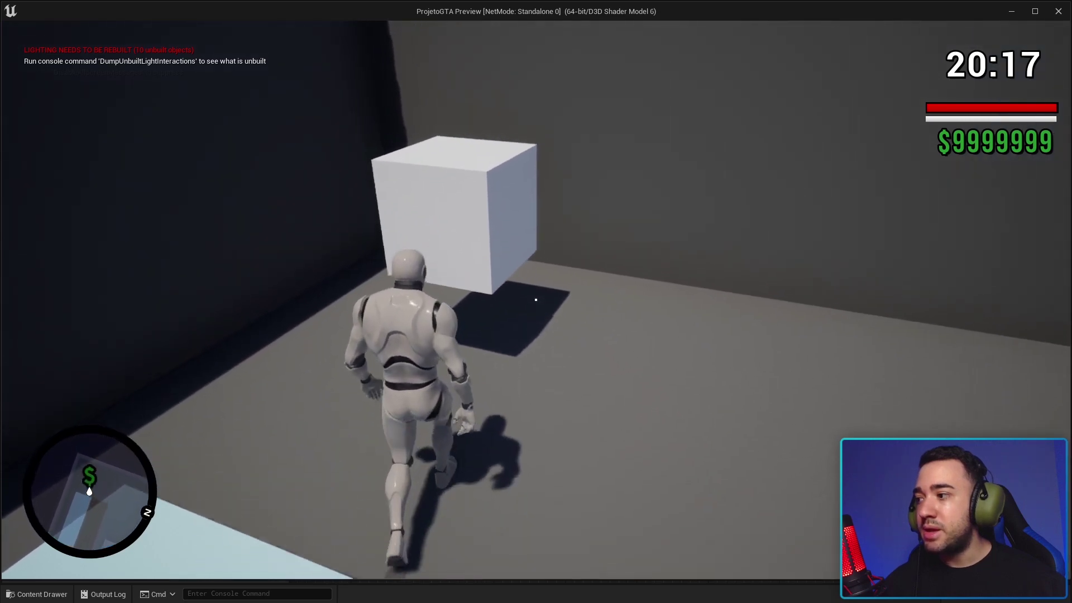
pyautogui.press('w')
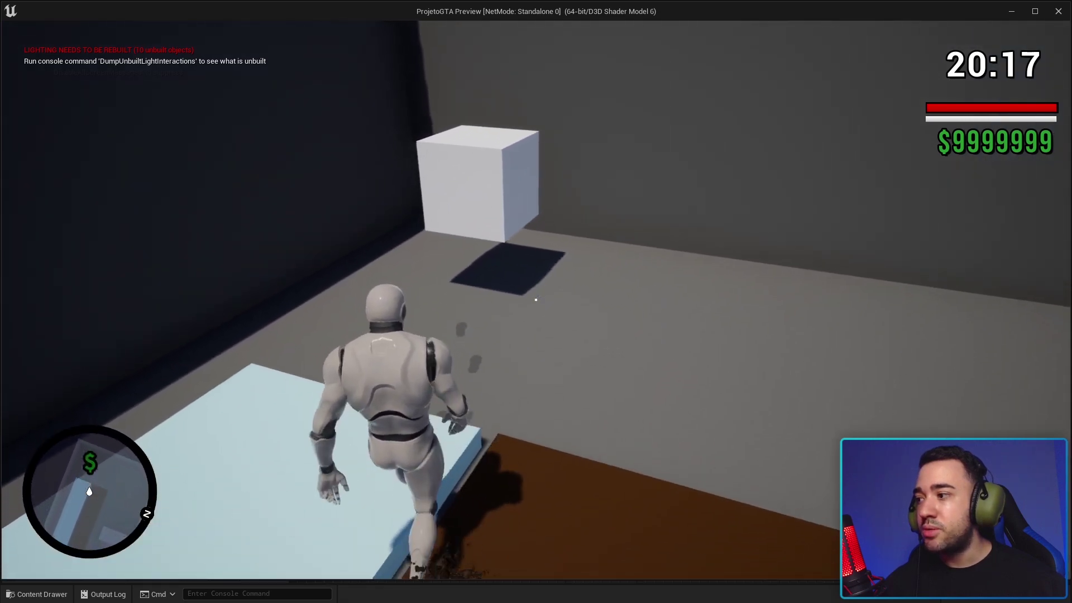
pyautogui.press('w')
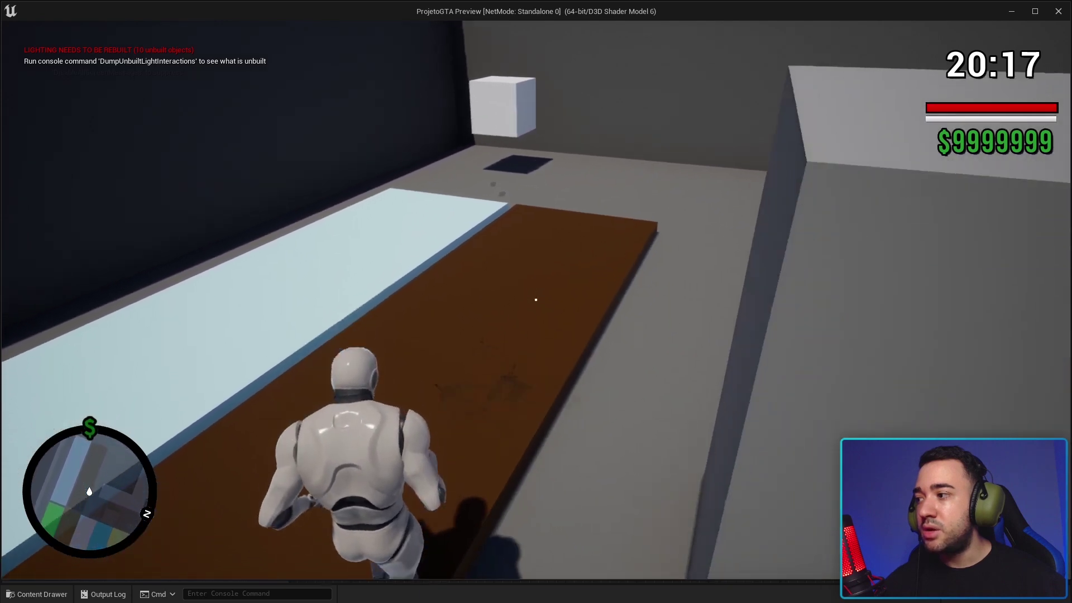
pyautogui.press('w')
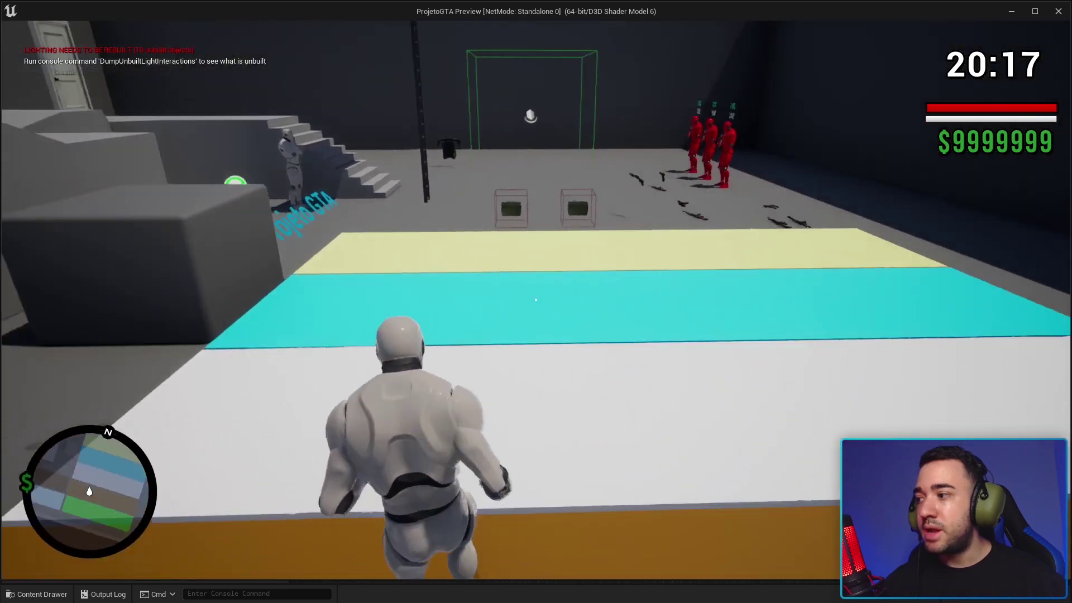
pyautogui.press('w')
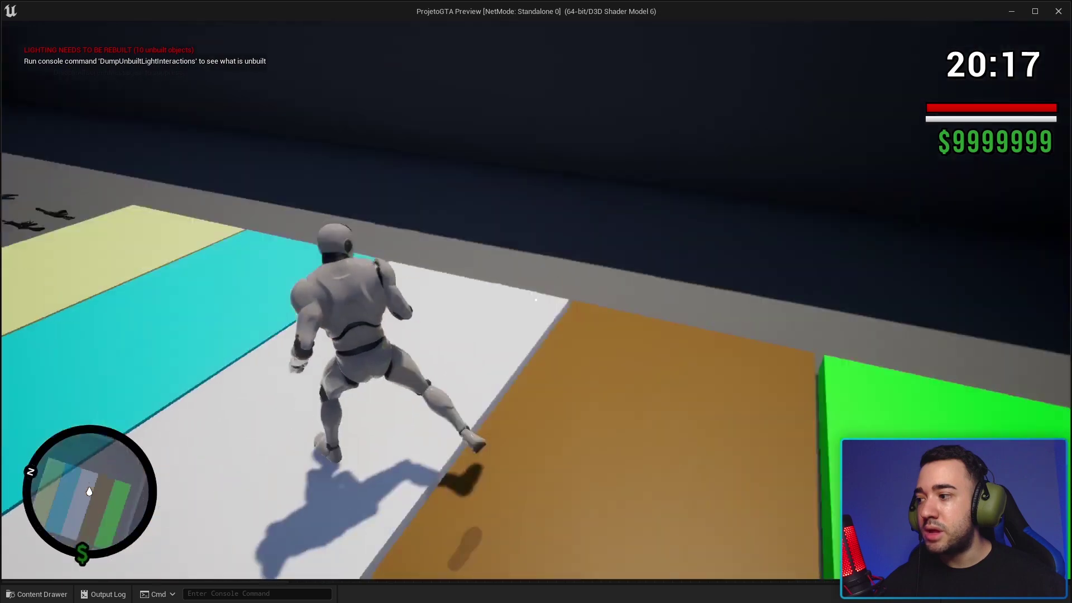
pyautogui.press('w')
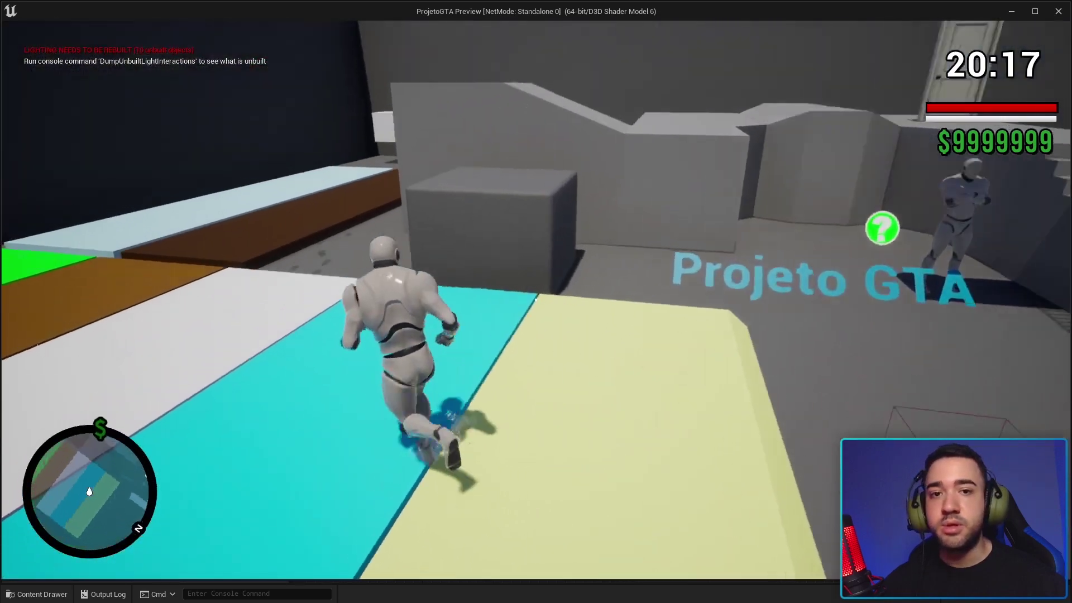
pyautogui.press('w')
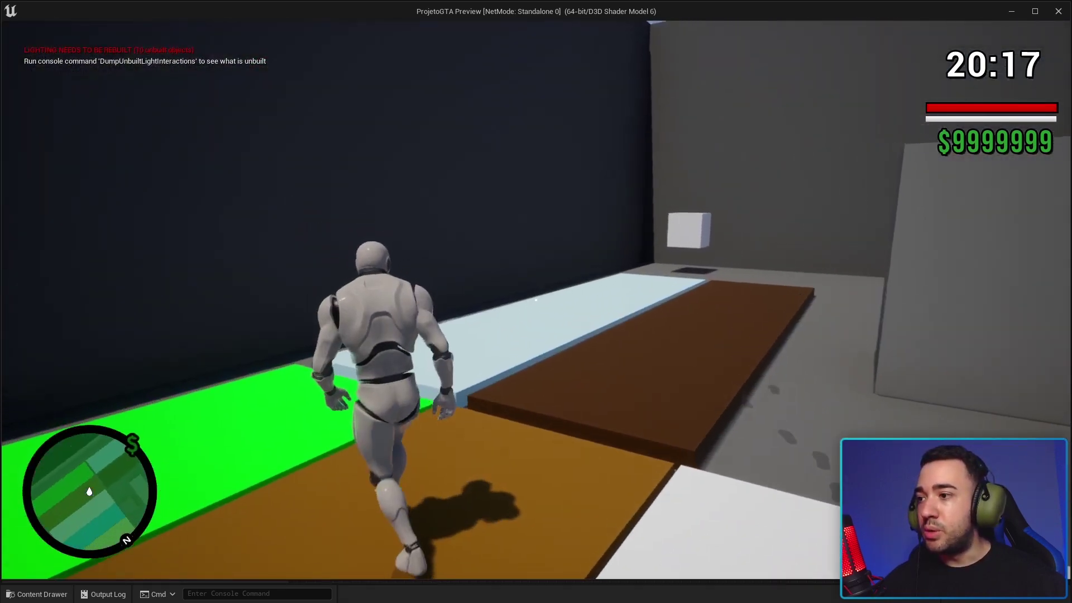
pyautogui.press('w')
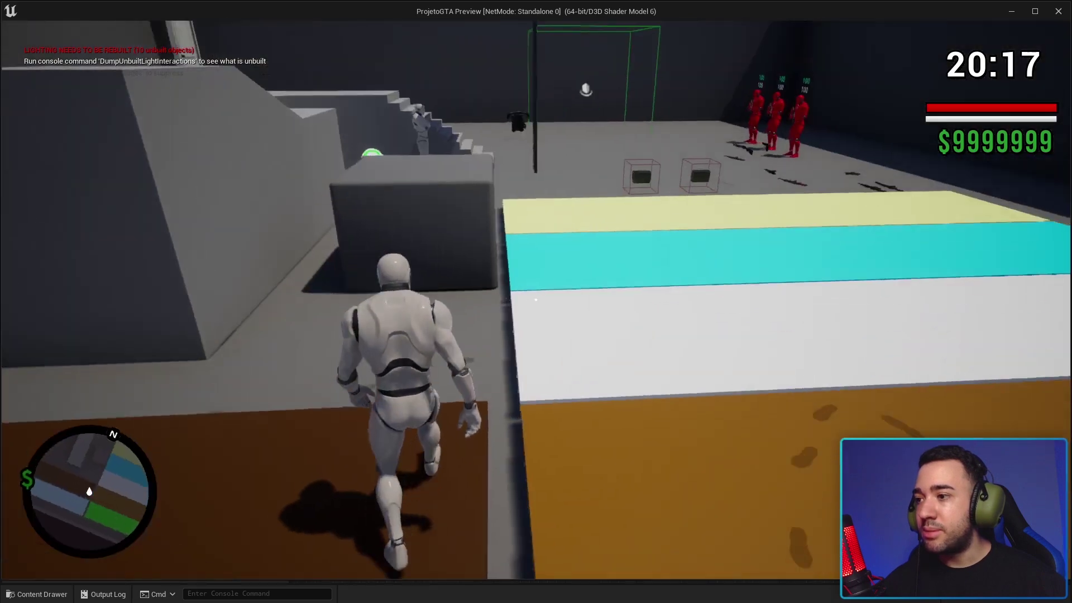
pyautogui.press('w')
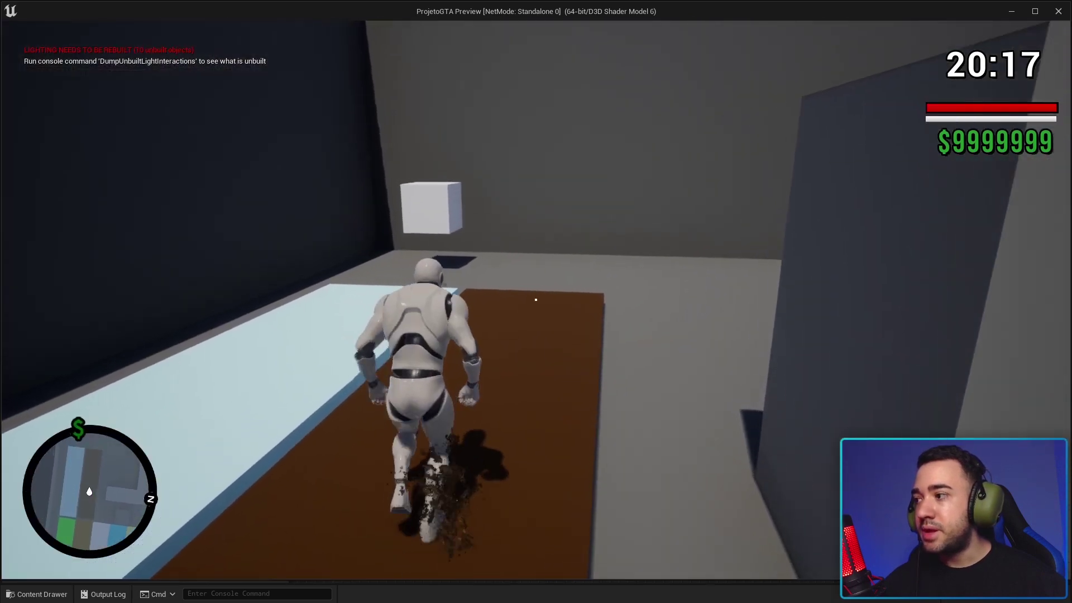
pyautogui.press('w')
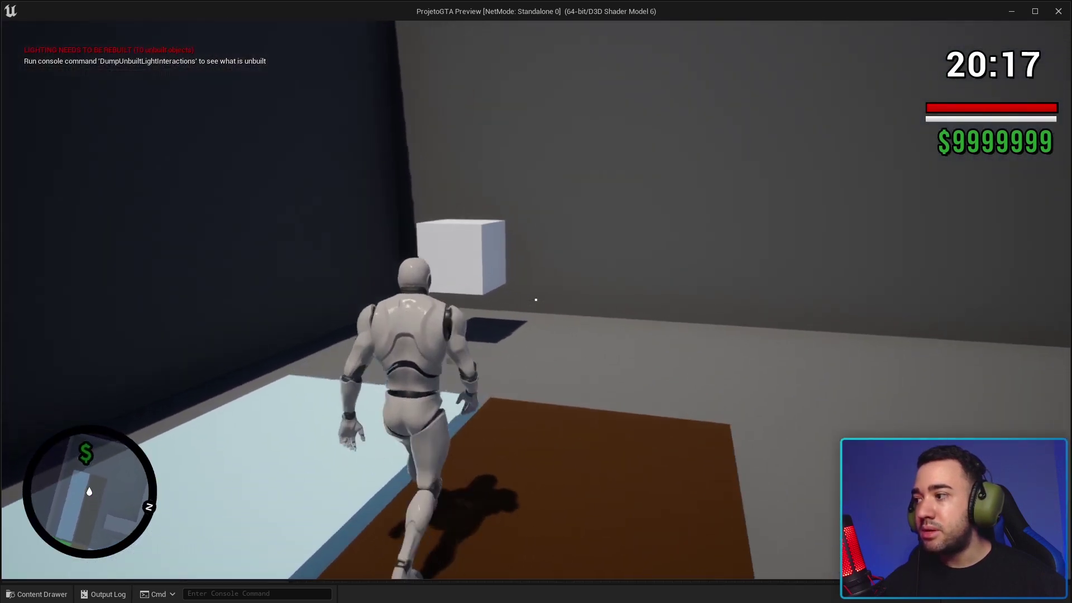
pyautogui.press('w')
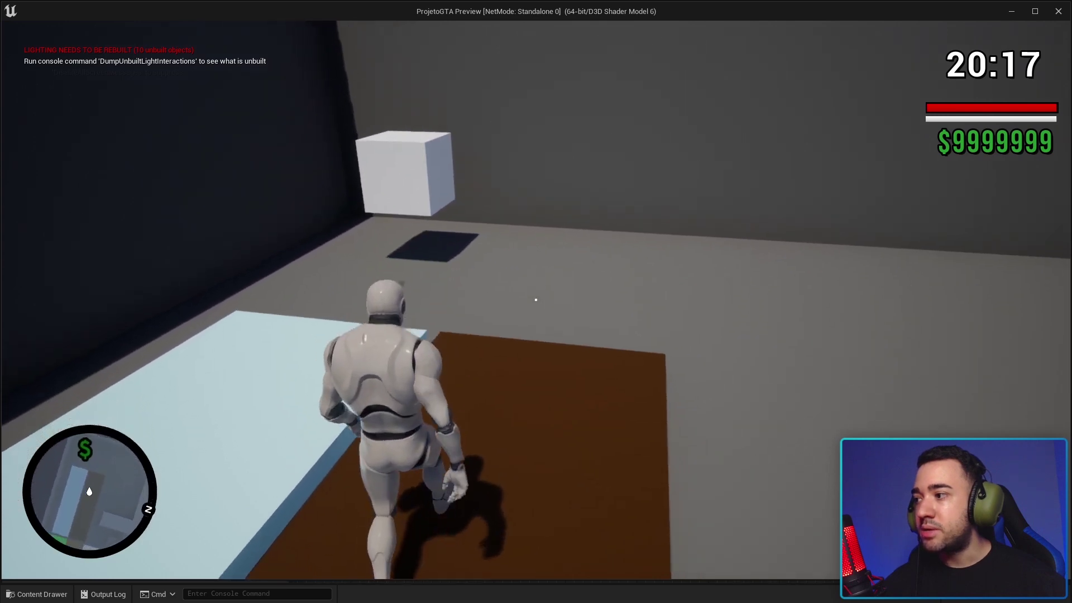
pyautogui.press('w')
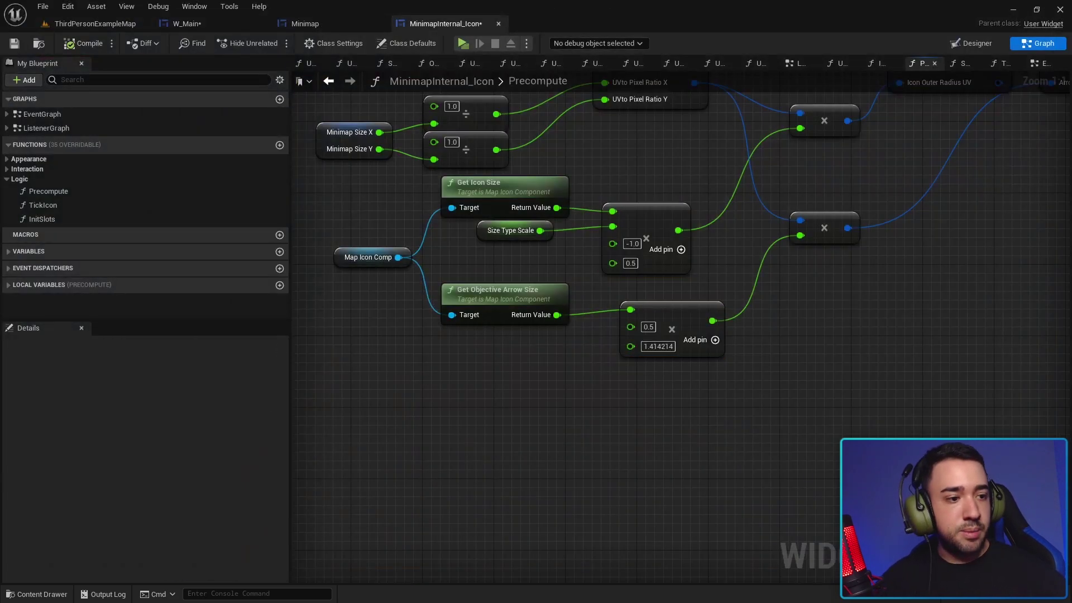
# Check the Notepad to-do list, then minimize it.
pyautogui.hotkey('alt', 'Tab')
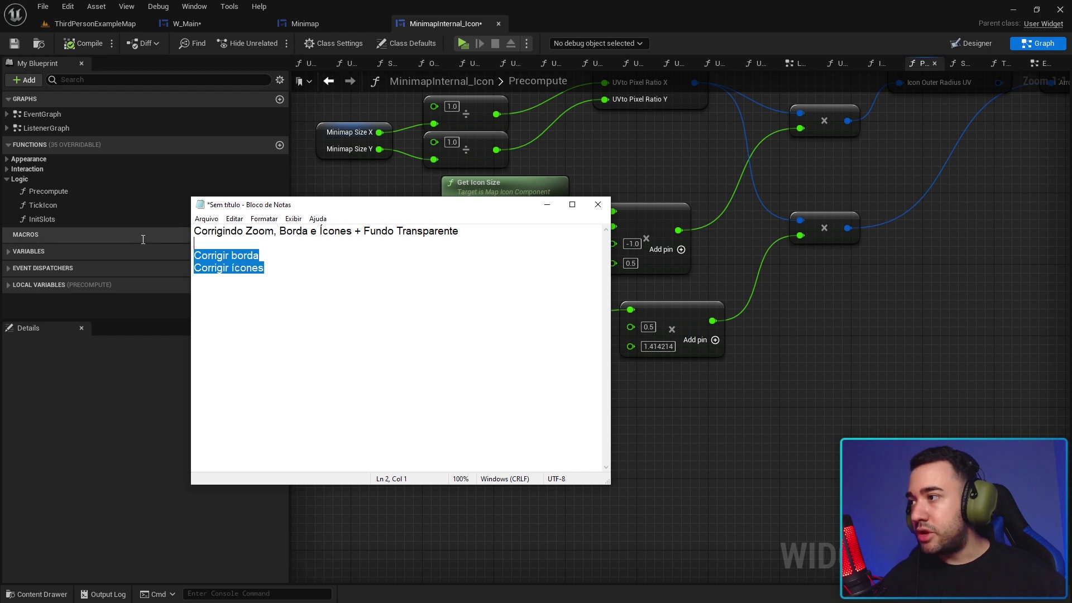
pyautogui.click(200, 268)
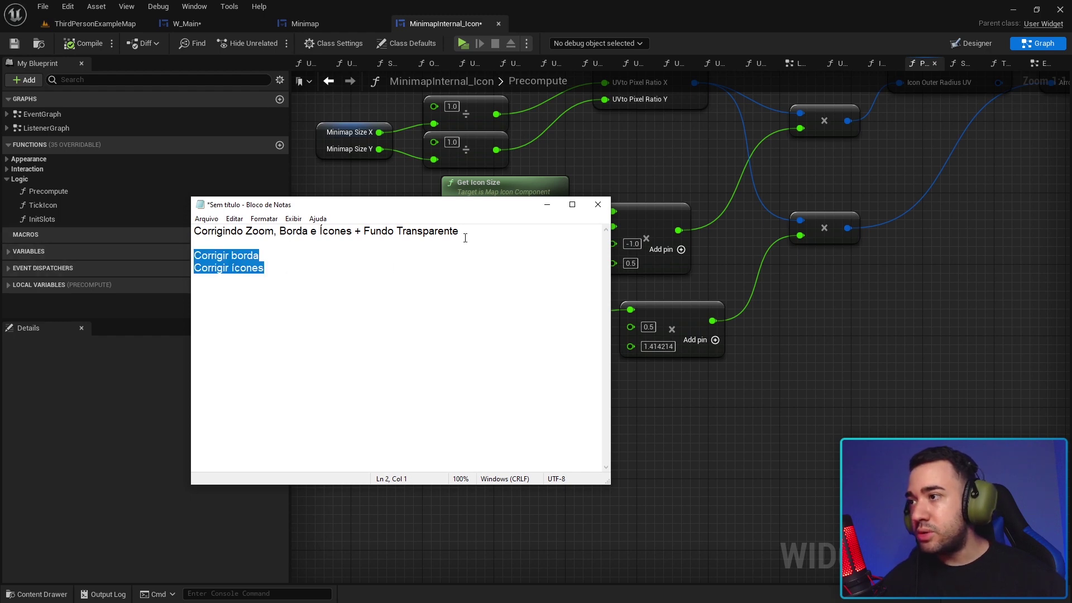
pyautogui.click(546, 206)
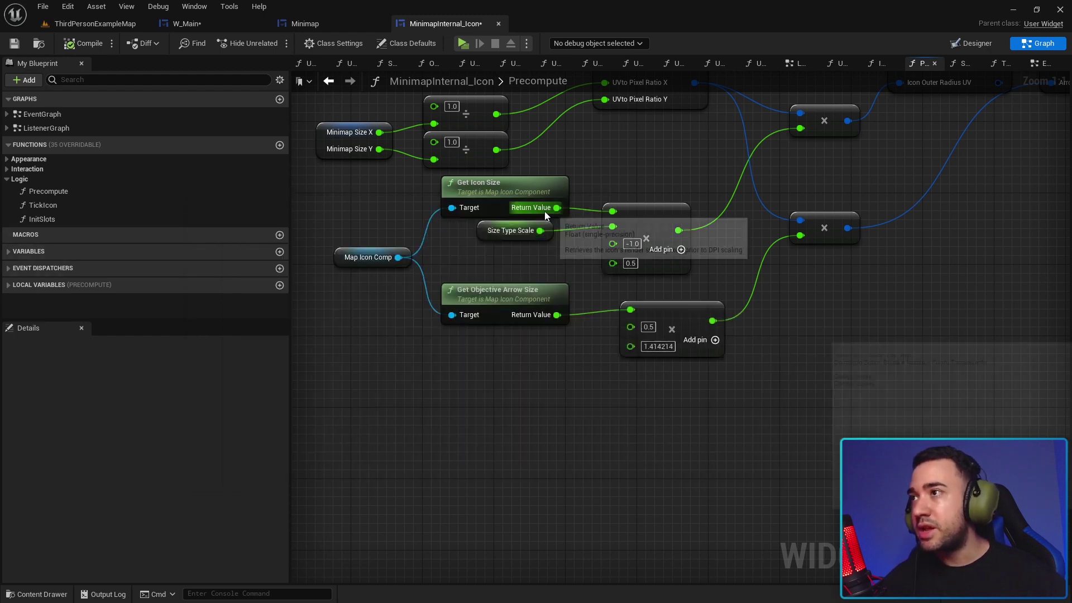
# Compile MinimapInternal_Icon, close its editor, and return to ThirdPersonExampleMap.
pyautogui.click(17, 44)
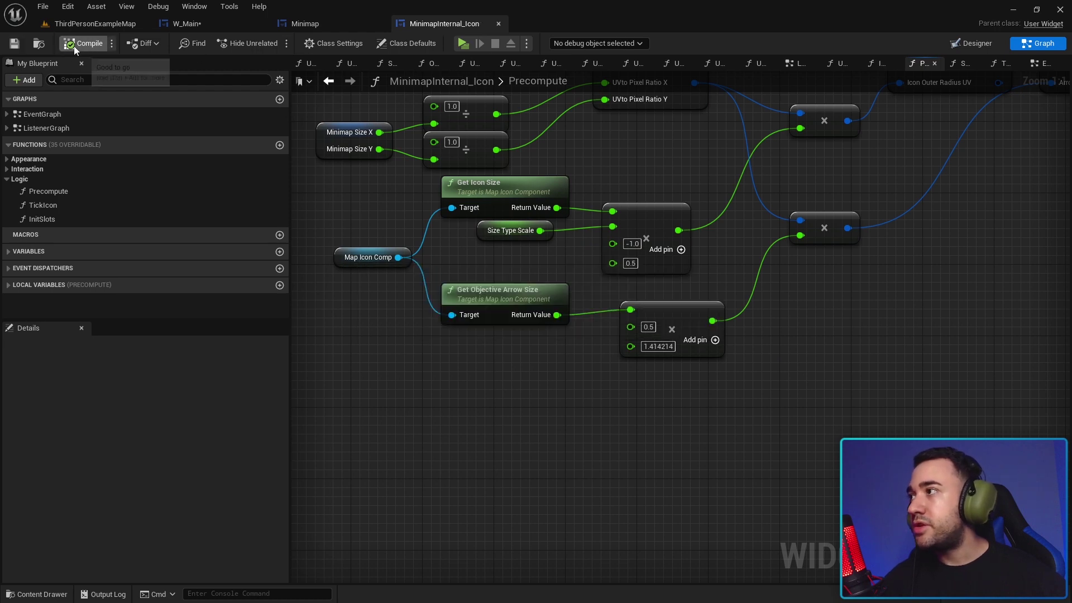
pyautogui.click(500, 23)
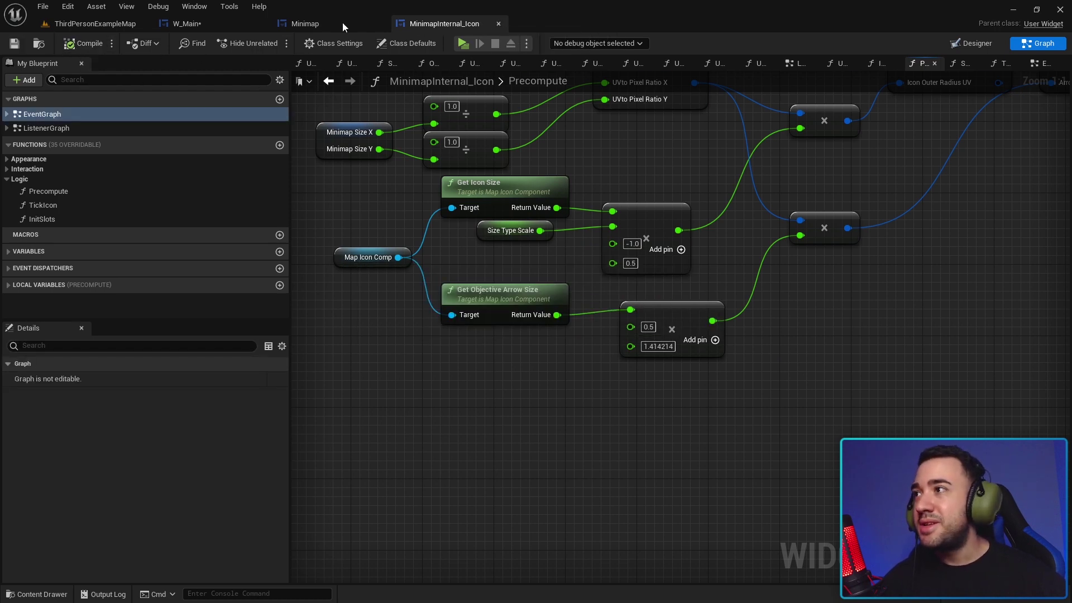
pyautogui.click(76, 24)
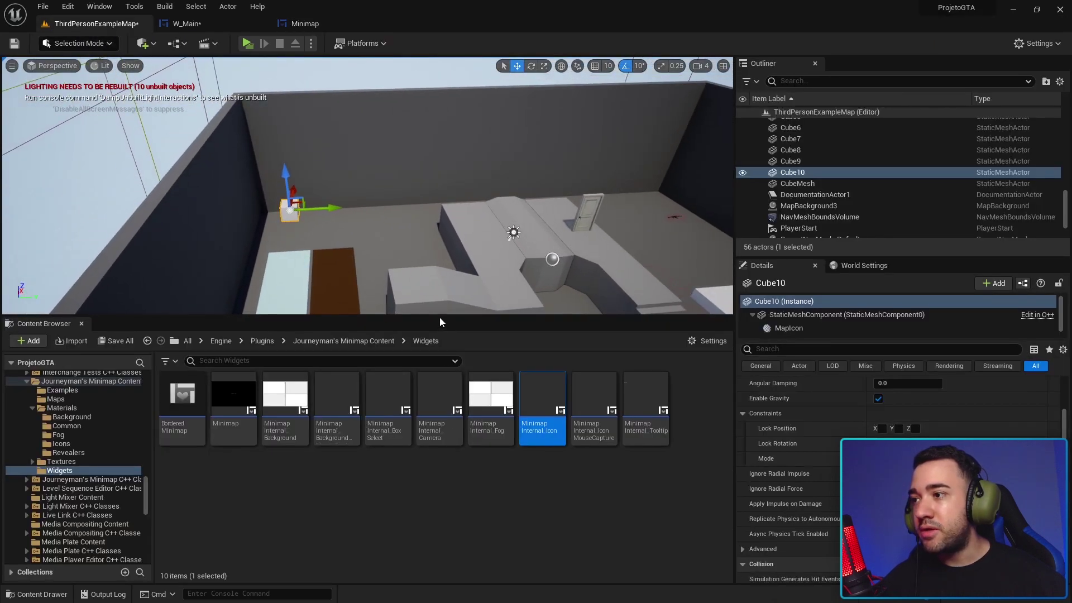
# Duplicate cubes into Cube11, Cube12 and Cube13 around the level, then select Cube11.
pyautogui.moveTo(440, 317); pyautogui.dragTo(440, 431)
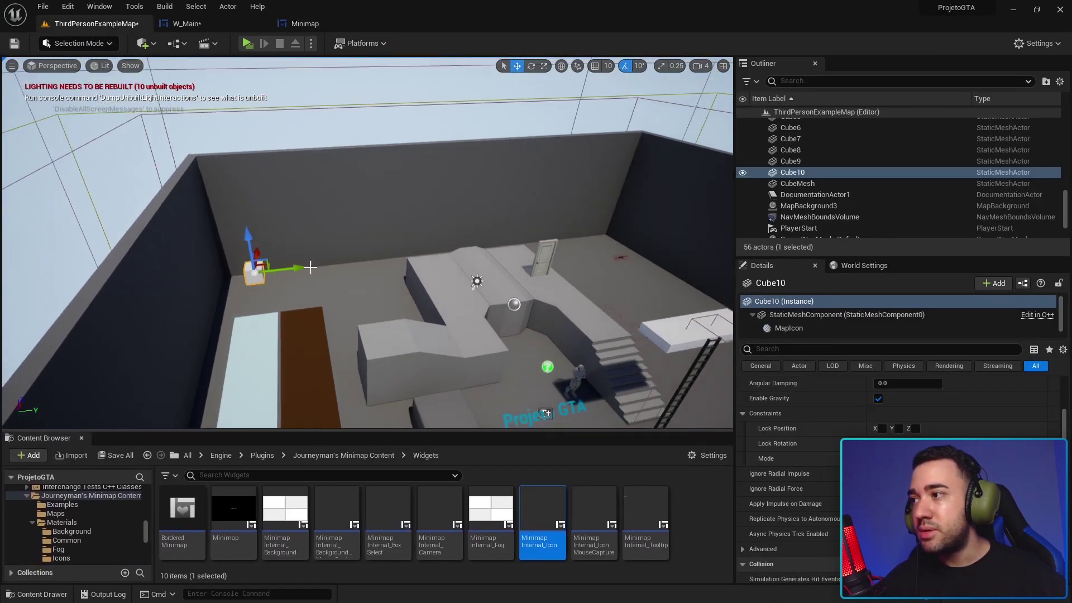
pyautogui.keyDown('alt'); pyautogui.moveTo(254, 268); pyautogui.dragTo(610, 281); pyautogui.keyUp('alt')
pyautogui.moveTo(622, 278)
pyautogui.mouseDown(button='right')
pyautogui.moveTo(469, 293)
pyautogui.moveTo(484, 292)
pyautogui.mouseUp(button='right')
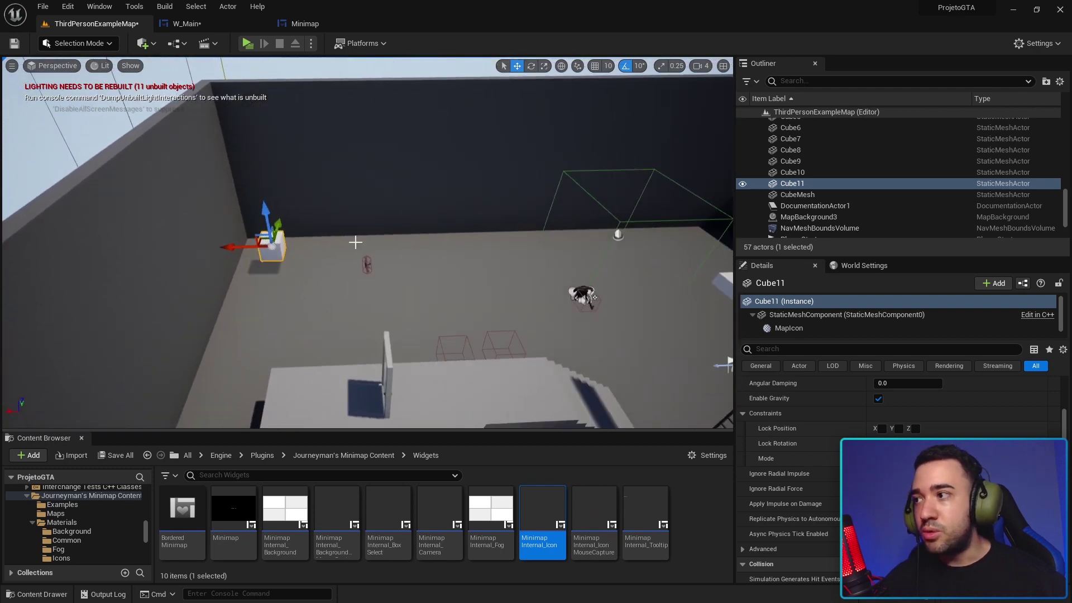
pyautogui.moveTo(356, 242); pyautogui.dragTo(346, 251, button='right')
pyautogui.keyDown('alt'); pyautogui.moveTo(150, 267); pyautogui.dragTo(335, 257); pyautogui.keyUp('alt')
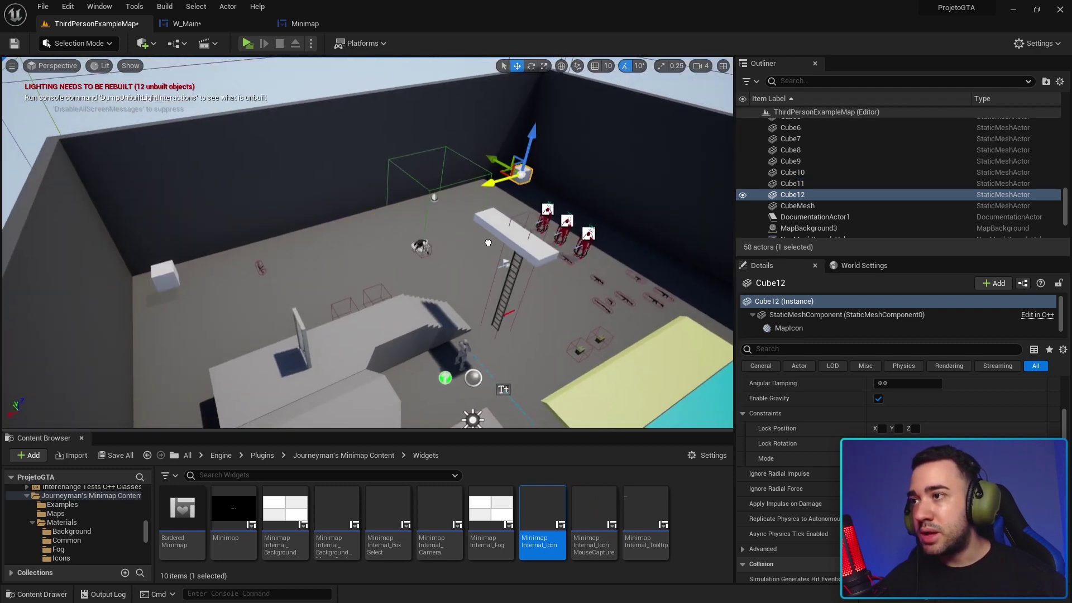
pyautogui.moveTo(488, 243); pyautogui.dragTo(391, 229, button='right')
pyautogui.keyDown('alt'); pyautogui.moveTo(266, 210); pyautogui.dragTo(366, 220); pyautogui.keyUp('alt')
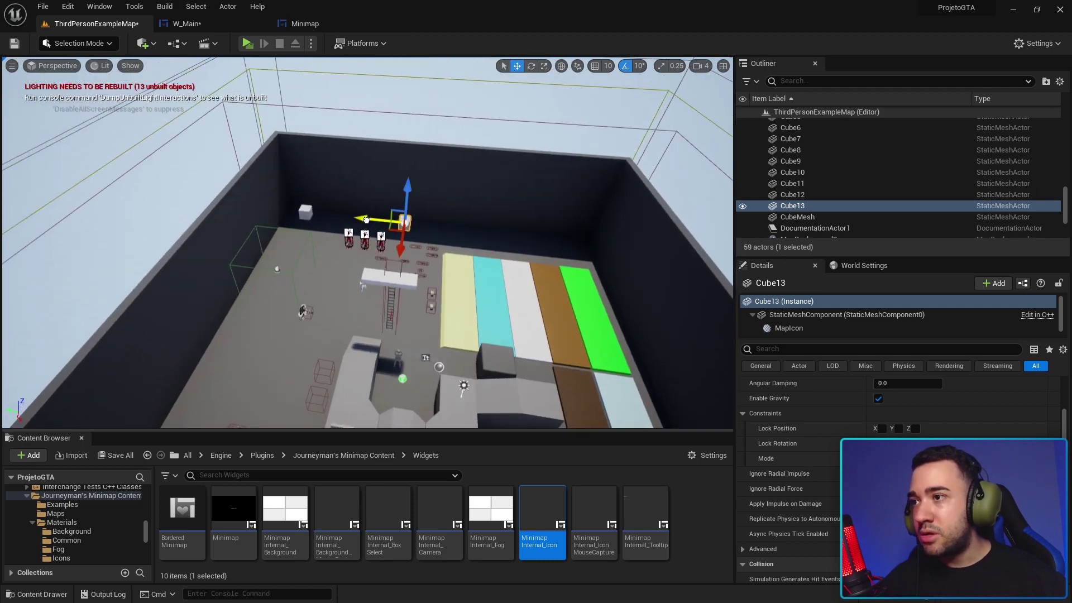
pyautogui.moveTo(458, 301); pyautogui.dragTo(435, 290, button='right')
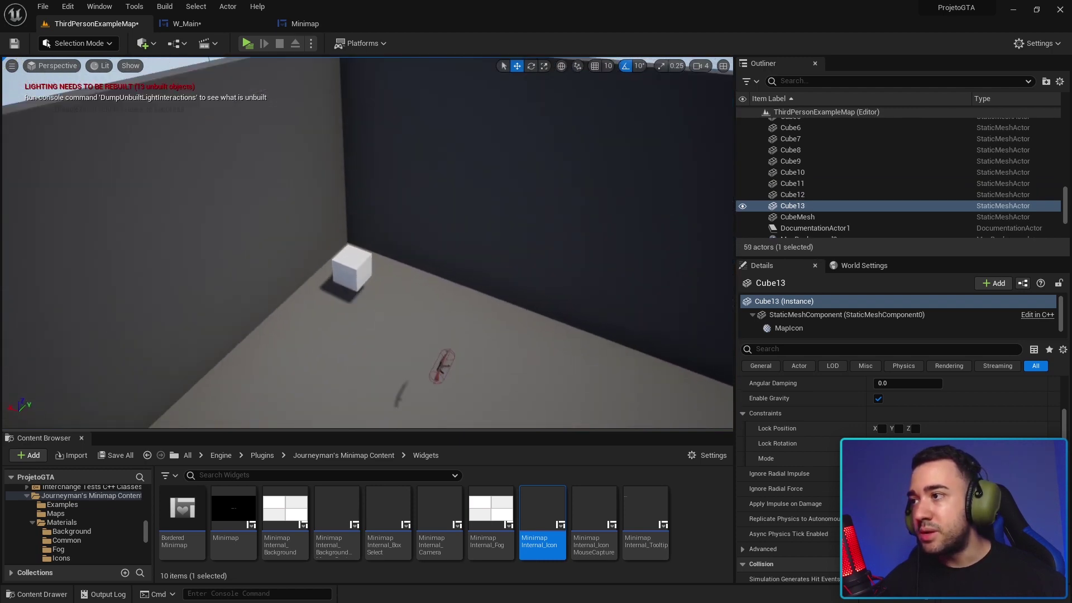
pyautogui.click(342, 222)
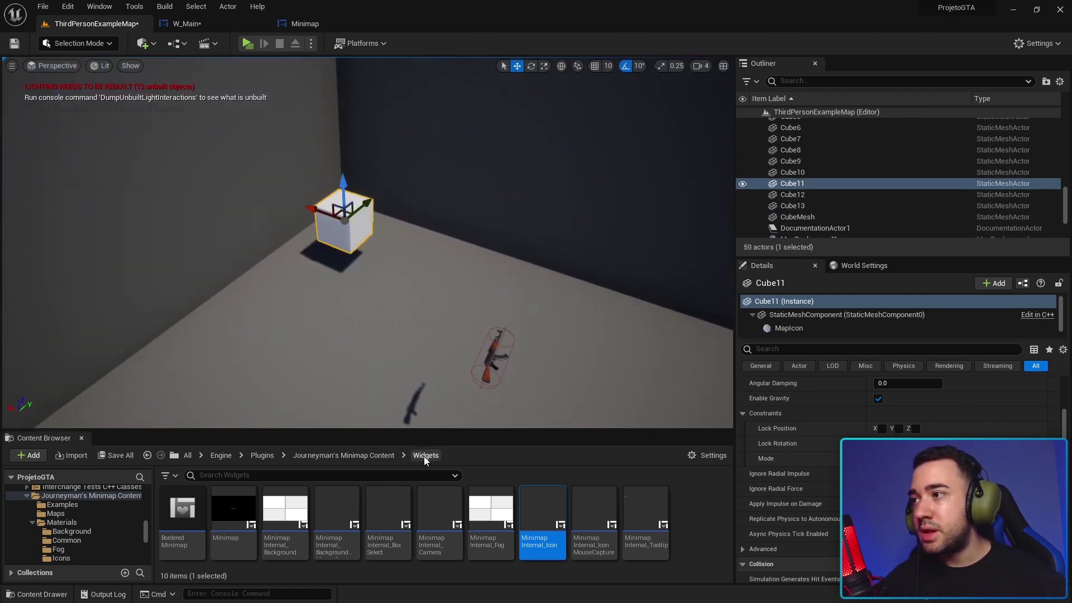
# Set Cube11's MapIcon texture to the pink cupcake T_Icon_19.
pyautogui.click(783, 329)
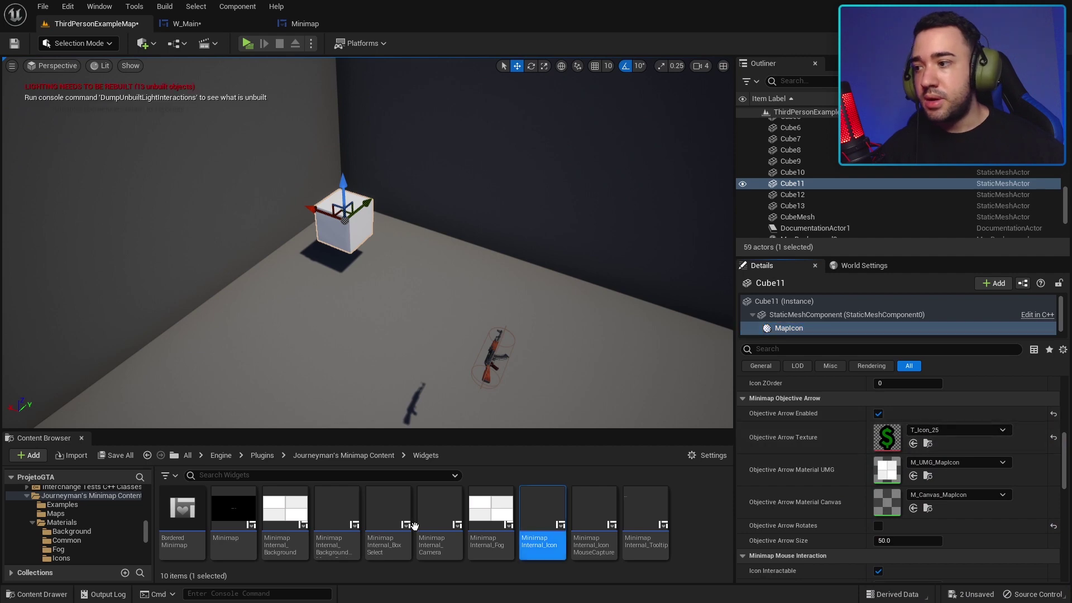
pyautogui.click(927, 444)
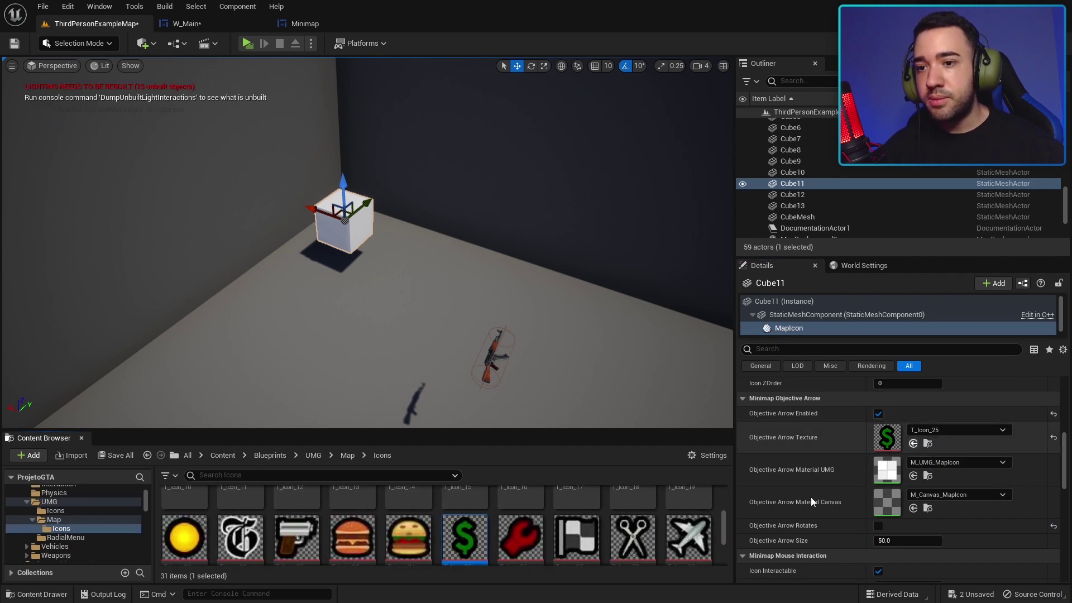
pyautogui.moveTo(555, 428); pyautogui.dragTo(555, 302)
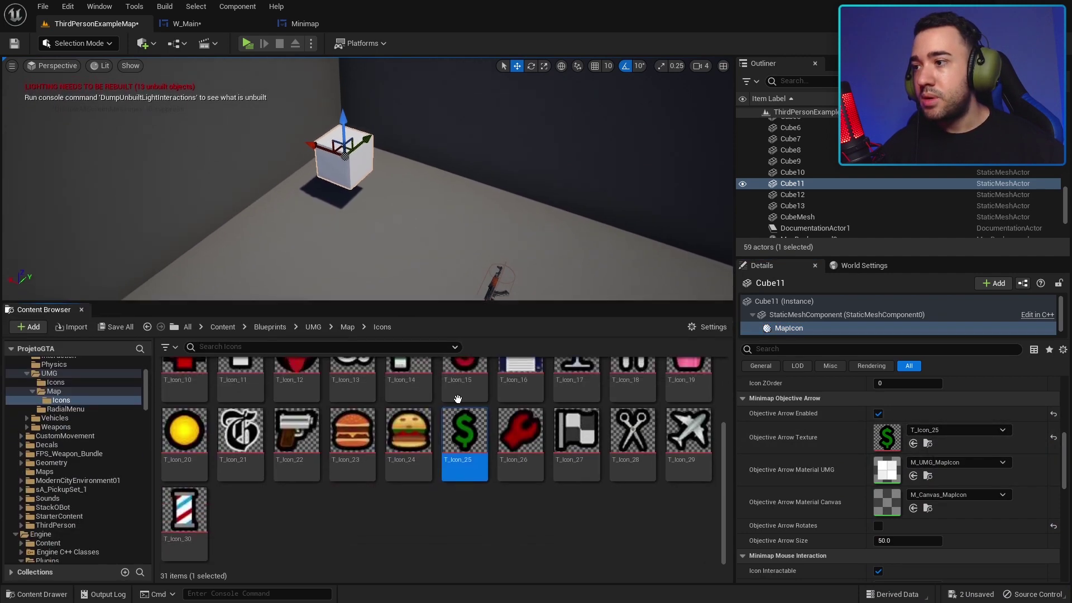
pyautogui.click(710, 501)
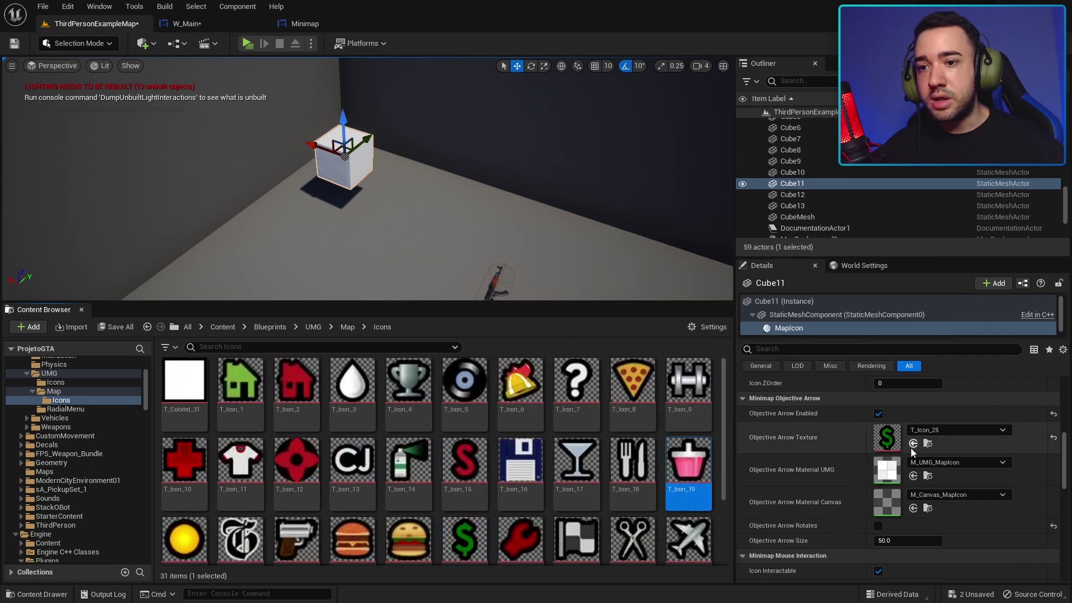
pyautogui.scroll(4, 841, 470)
pyautogui.scroll(2, 840, 464)
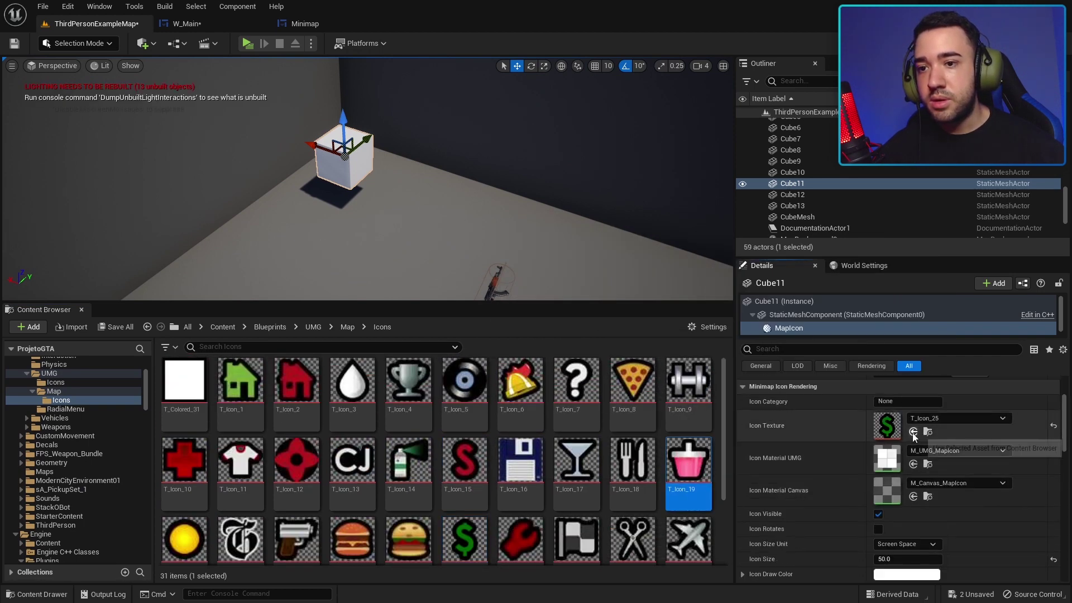
pyautogui.click(914, 432)
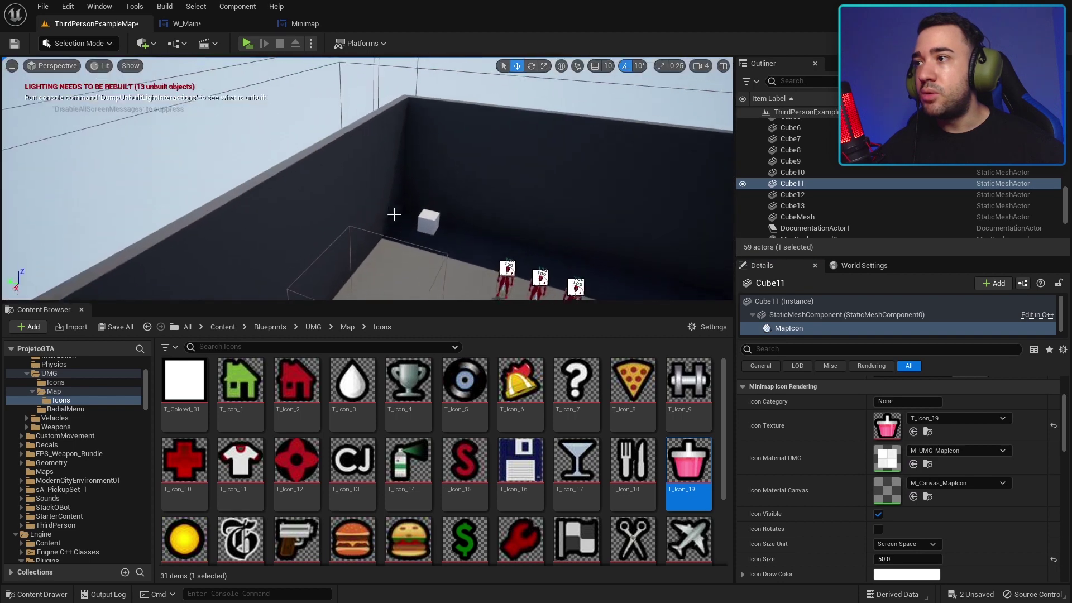
# Give Cube12 the bell icon T_Icon_6 for both its minimap icon and objective arrow.
pyautogui.click(427, 229)
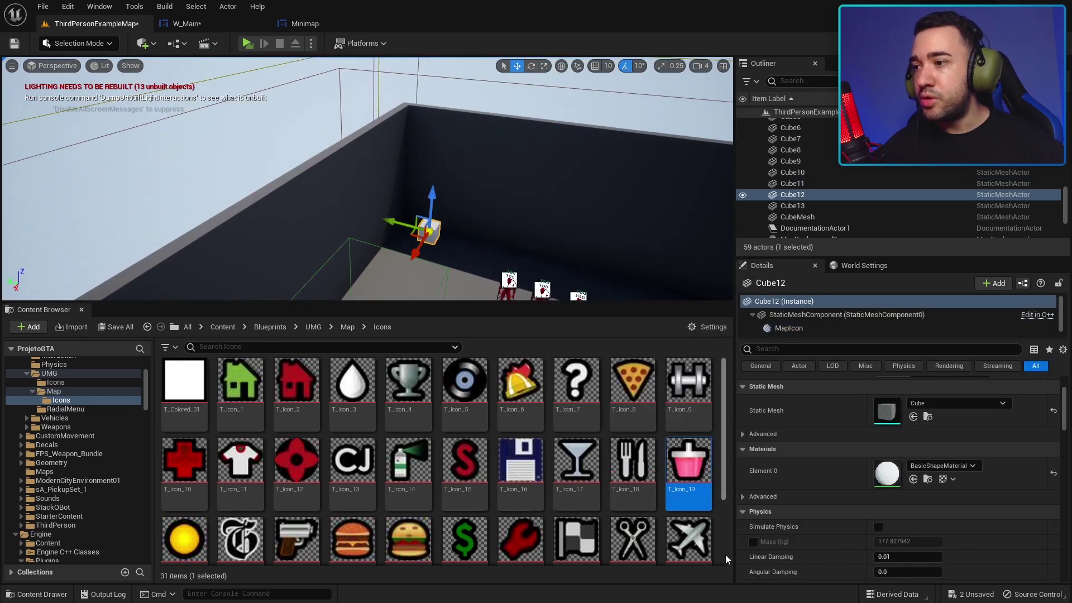
pyautogui.scroll(-3, 523, 557)
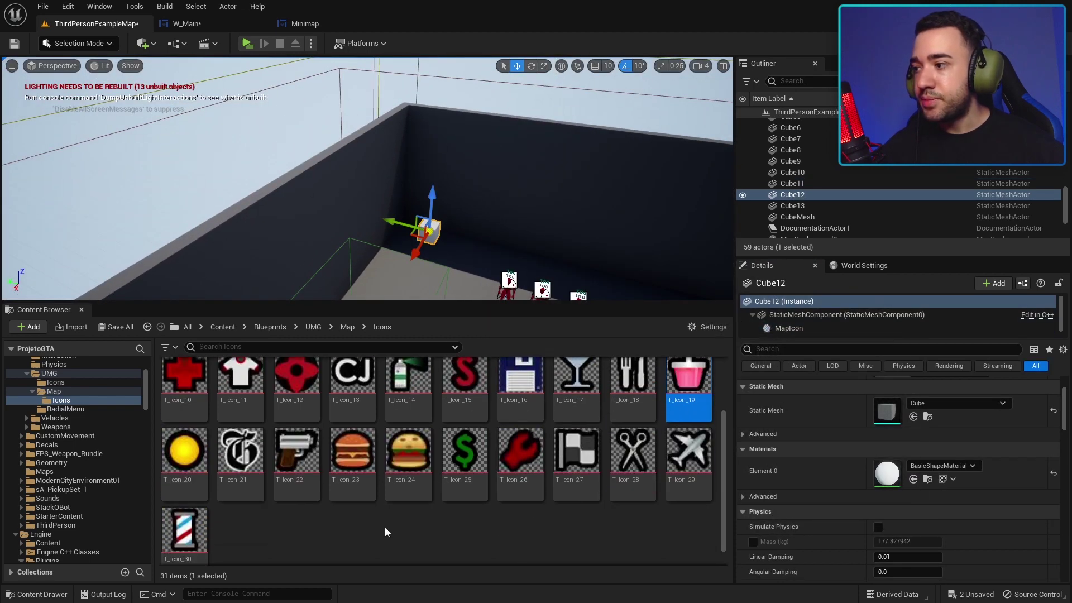
pyautogui.scroll(-1, 462, 516)
pyautogui.scroll(4, 503, 519)
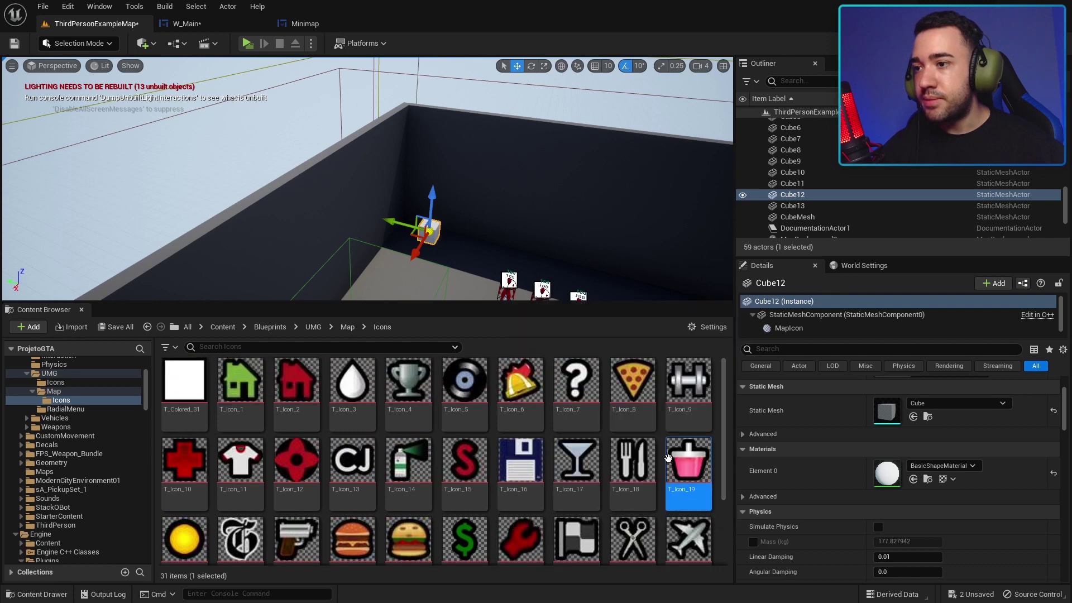
pyautogui.click(251, 394)
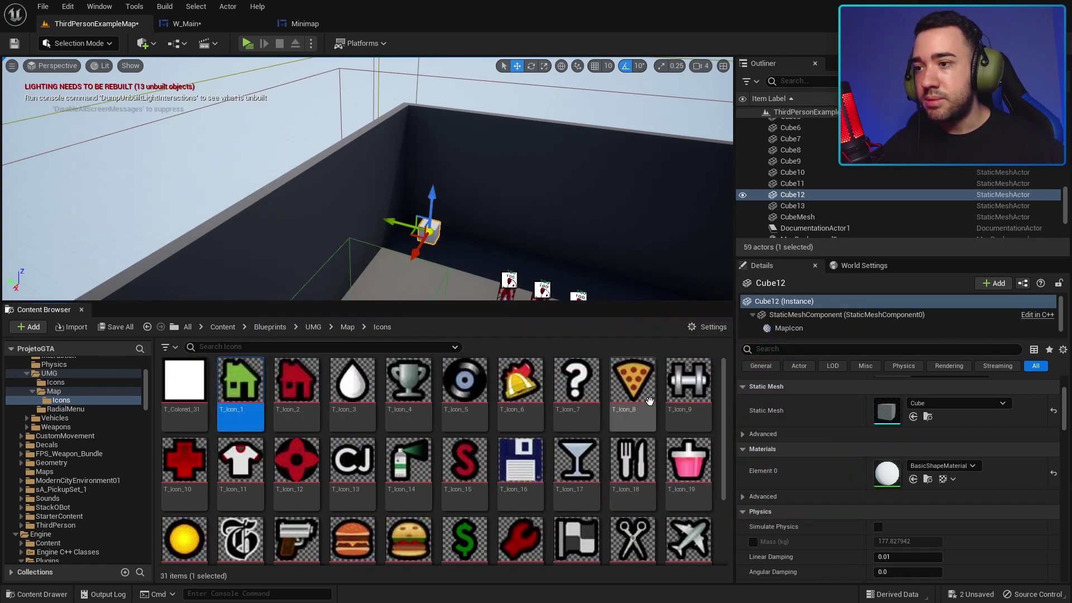
pyautogui.click(520, 386)
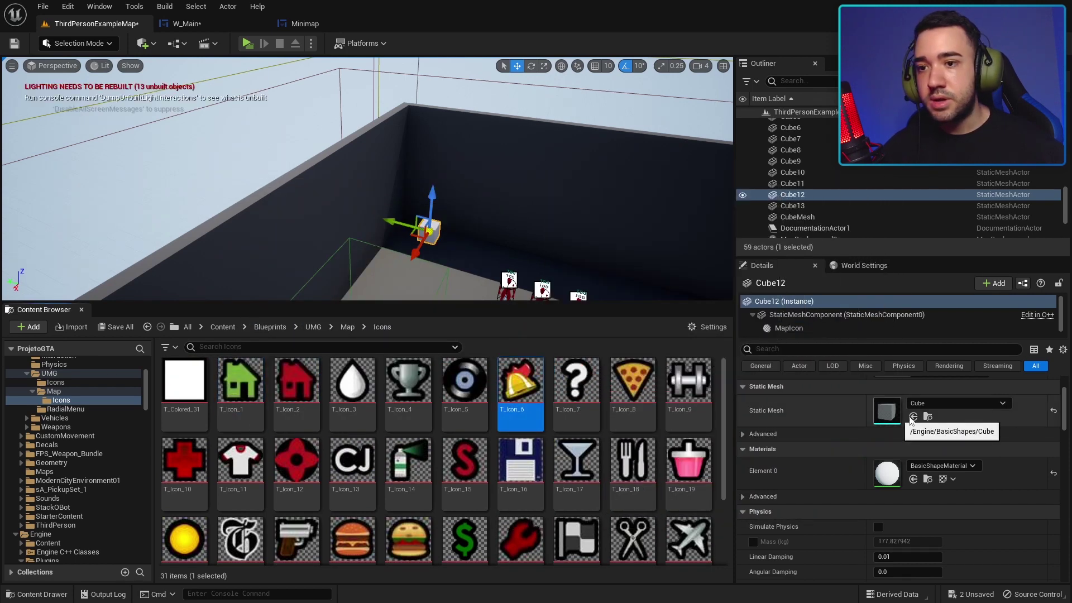
pyautogui.click(829, 327)
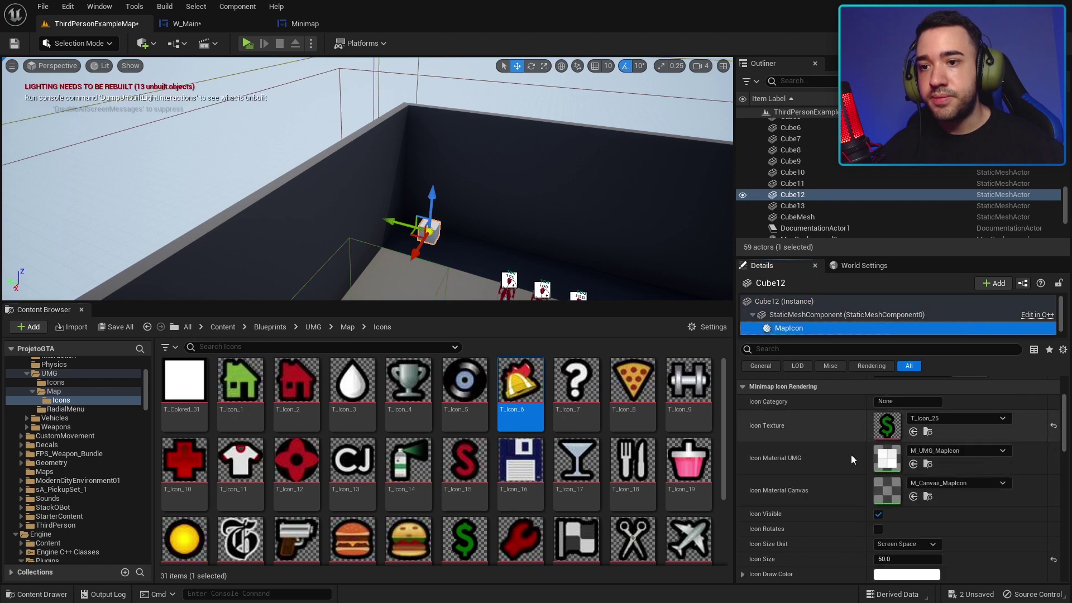
pyautogui.click(913, 432)
pyautogui.scroll(-4, 854, 534)
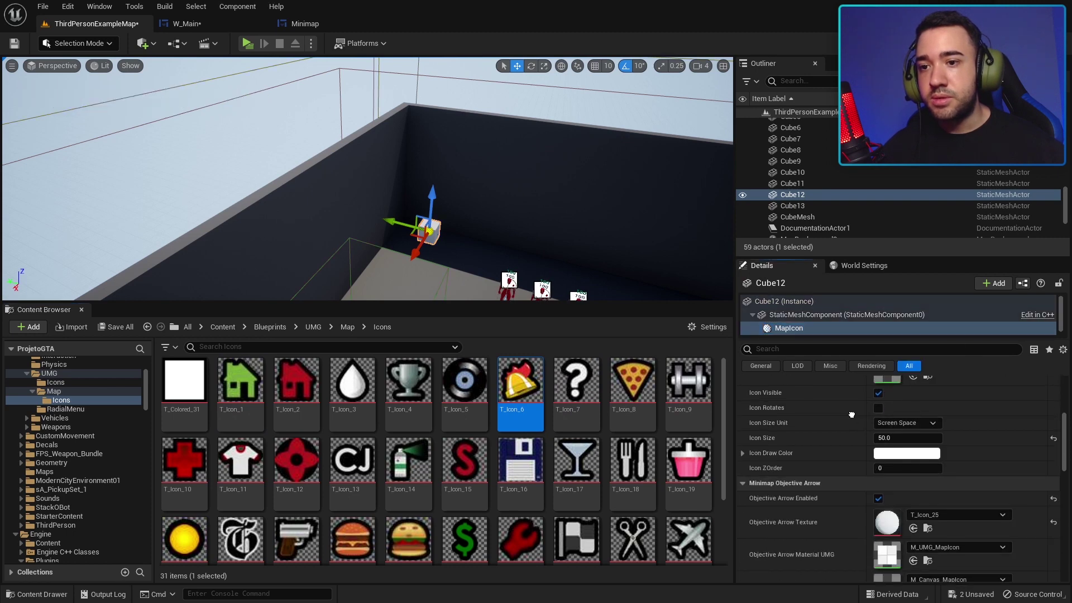
pyautogui.click(913, 529)
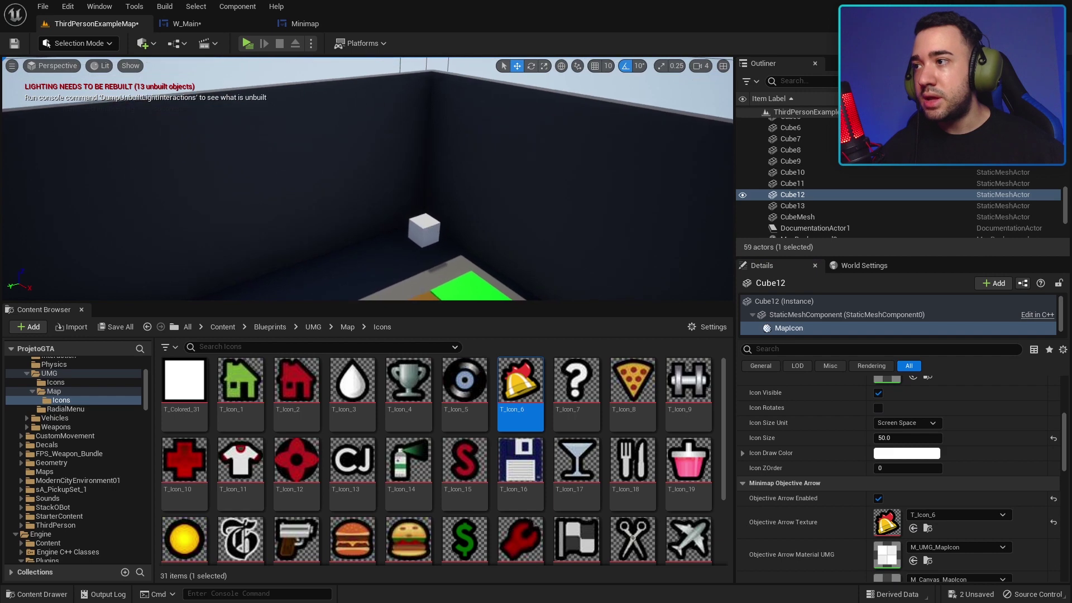
# Give Cube13 the floppy disk icon T_Icon_16, reset its objective arrow defaults, and start a play test.
pyautogui.click(425, 230)
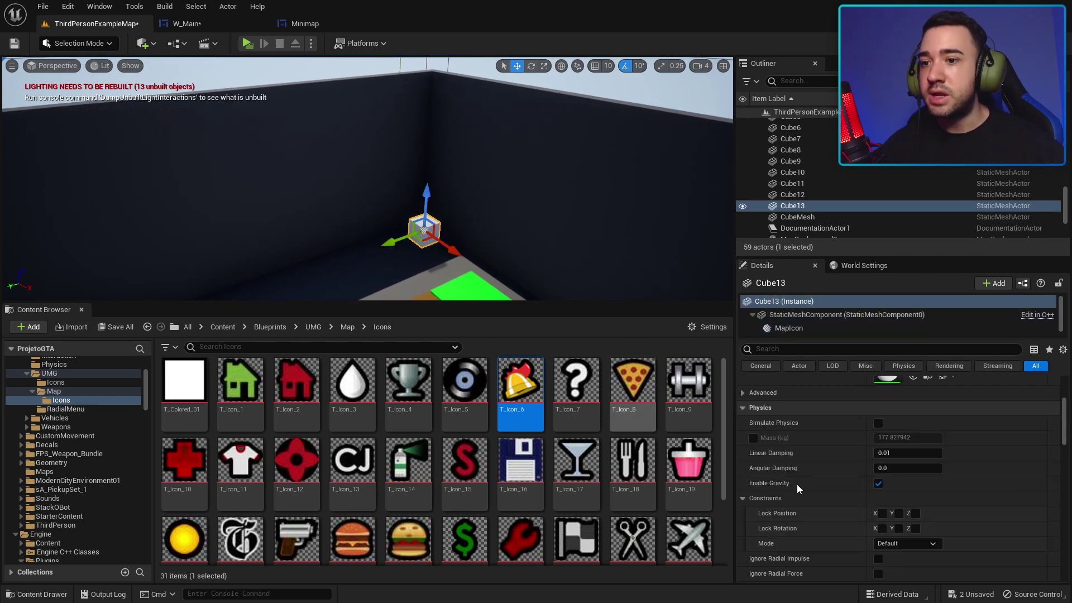
pyautogui.click(793, 329)
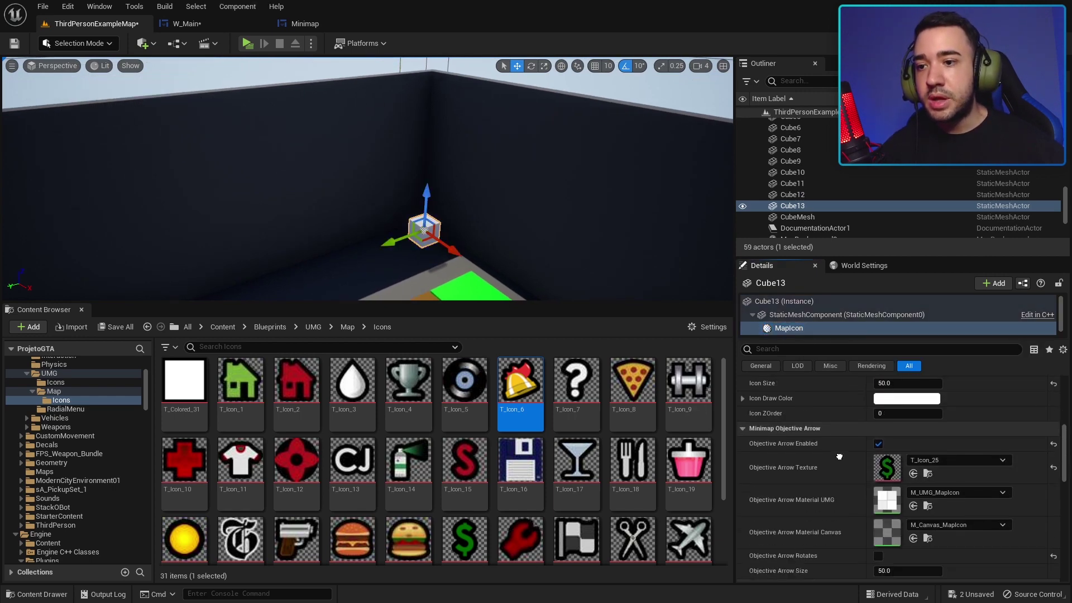
pyautogui.scroll(-1, 839, 457)
pyautogui.click(1054, 452)
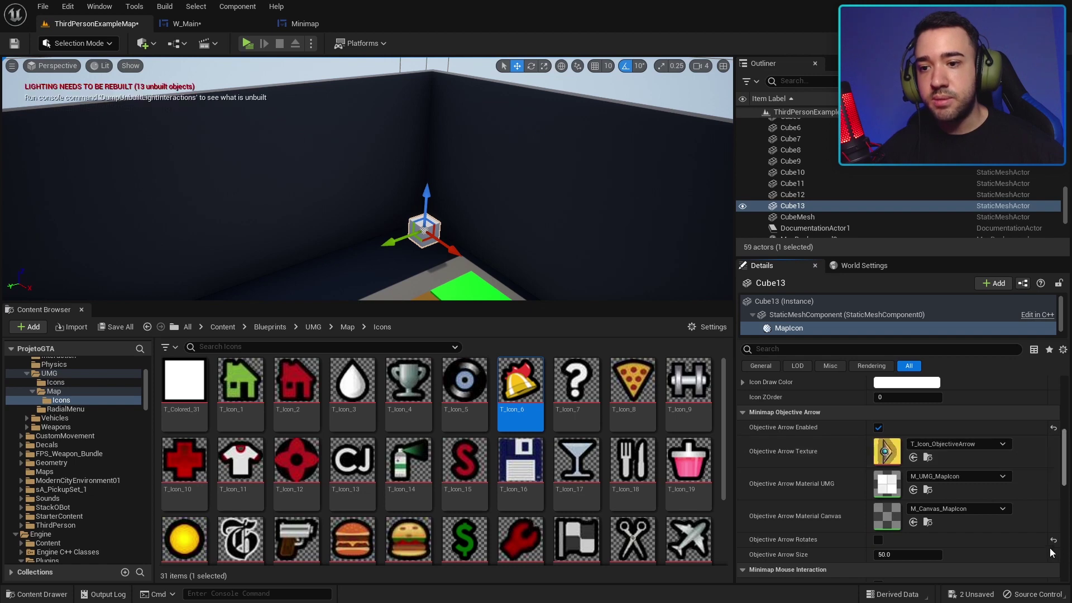
pyautogui.click(1054, 540)
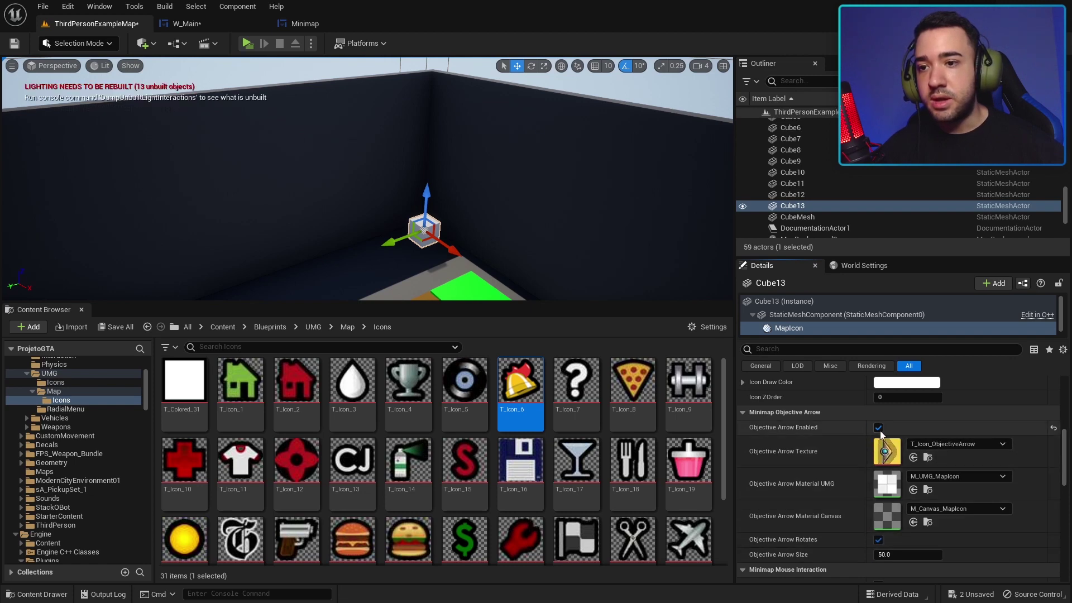
pyautogui.scroll(3, 832, 430)
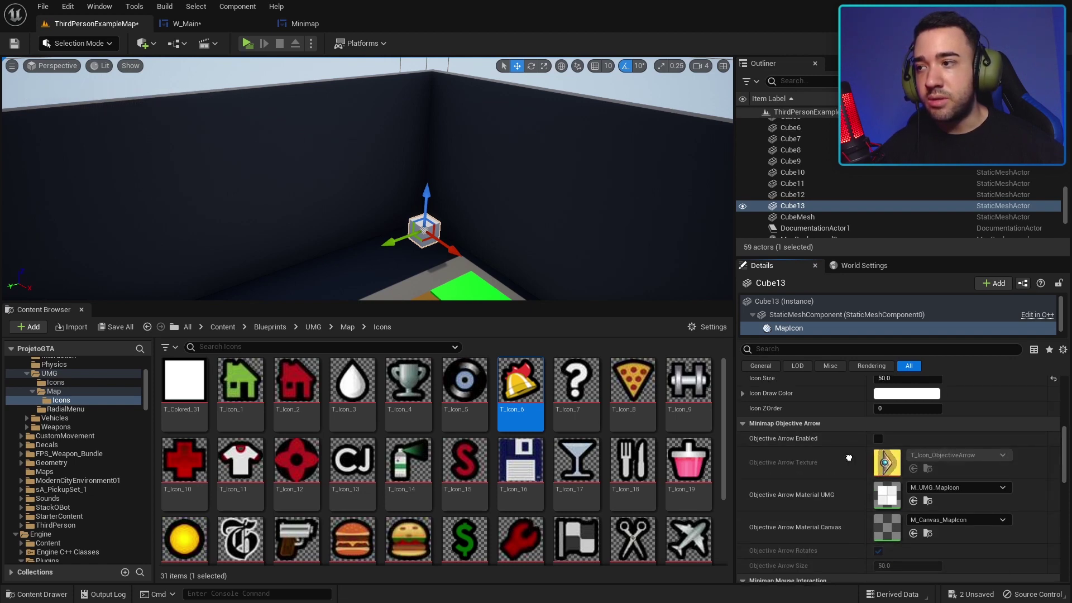
pyautogui.click(533, 459)
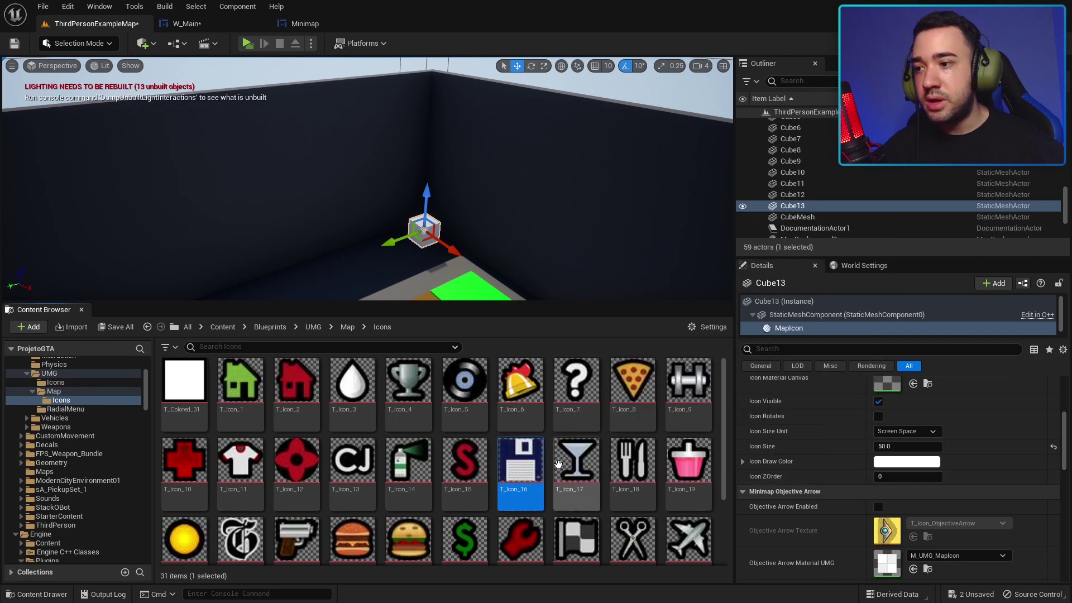
pyautogui.scroll(2, 789, 453)
pyautogui.scroll(1, 788, 453)
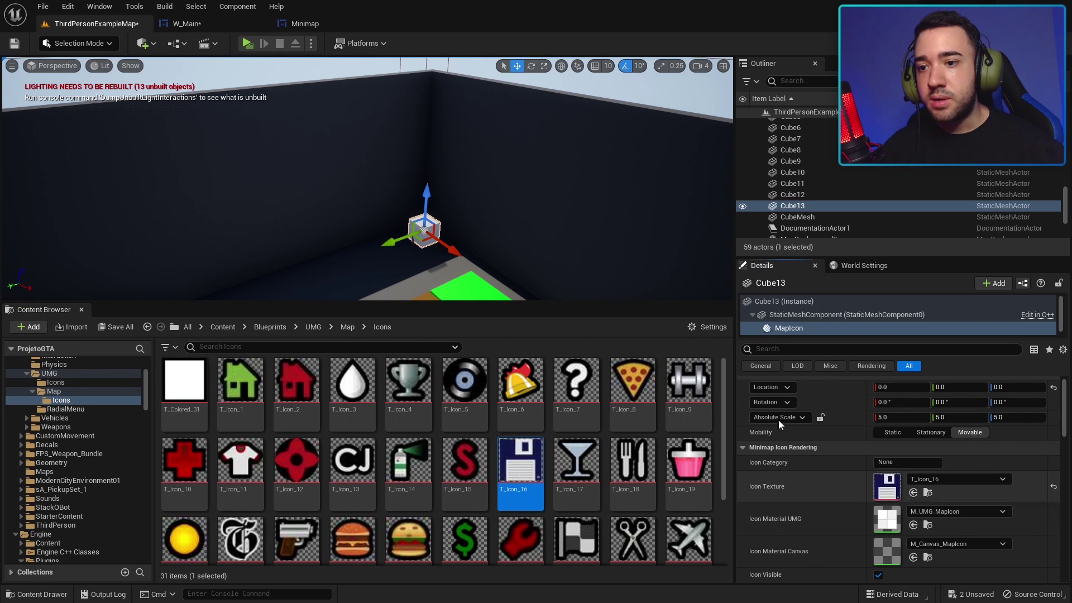
pyautogui.scroll(-3, 799, 518)
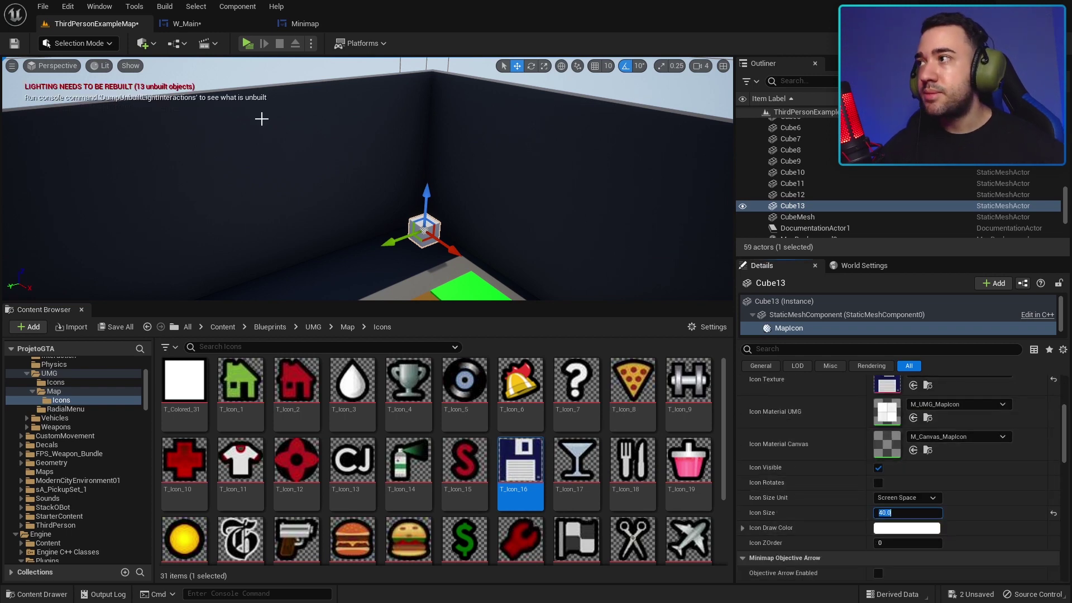
pyautogui.click(249, 43)
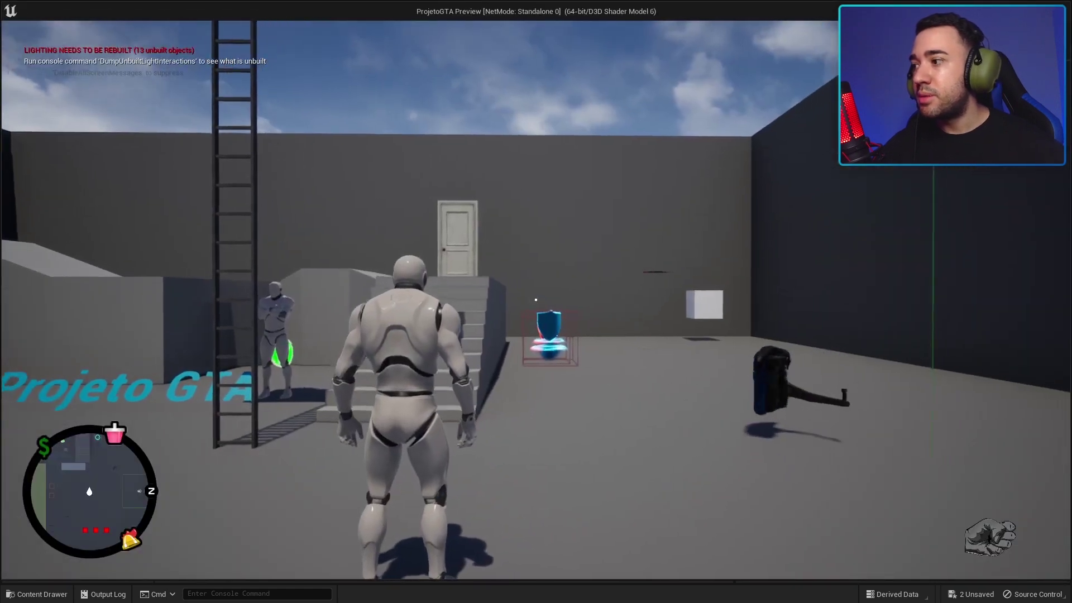
pyautogui.press('w')
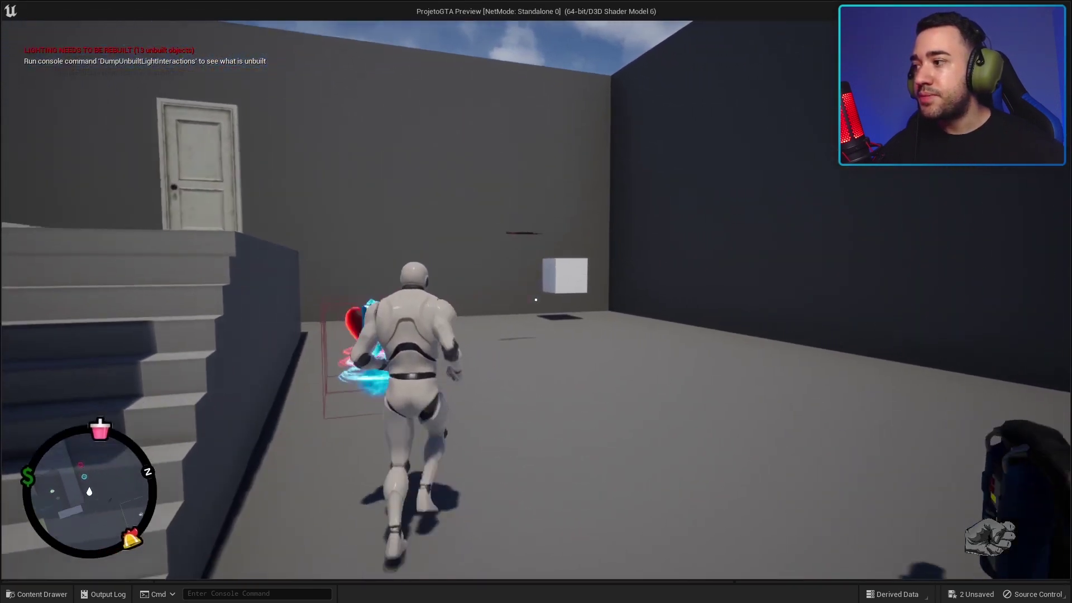
pyautogui.press('w')
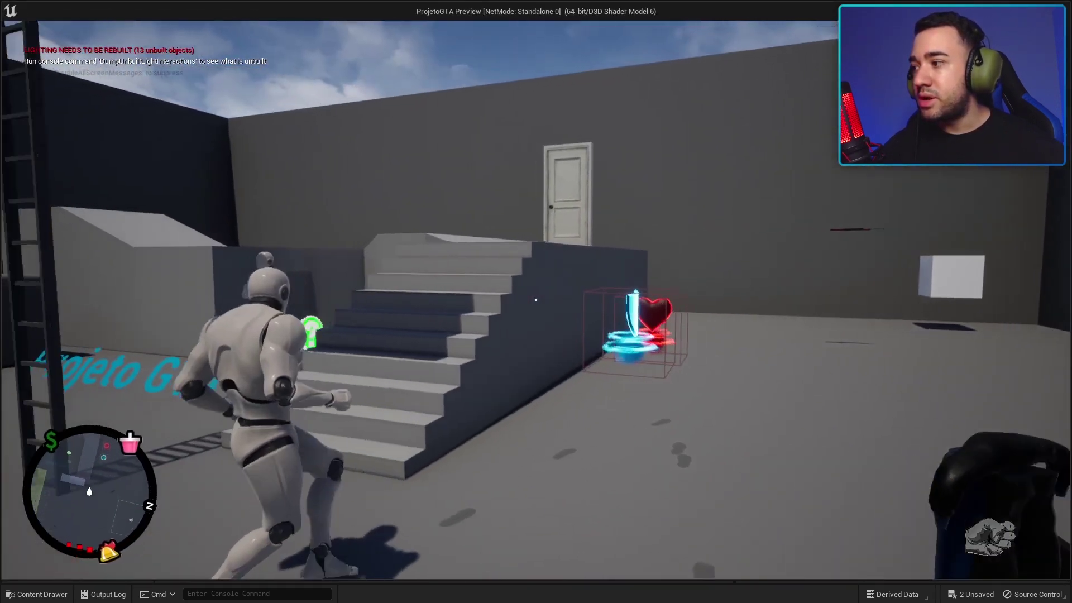
pyautogui.press('w')
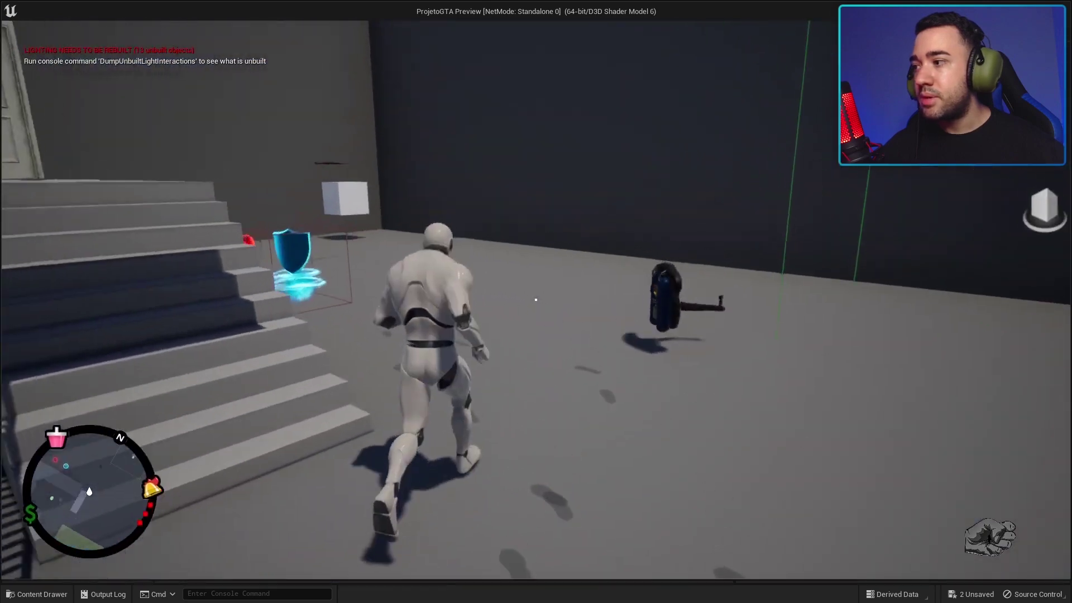
pyautogui.press('w')
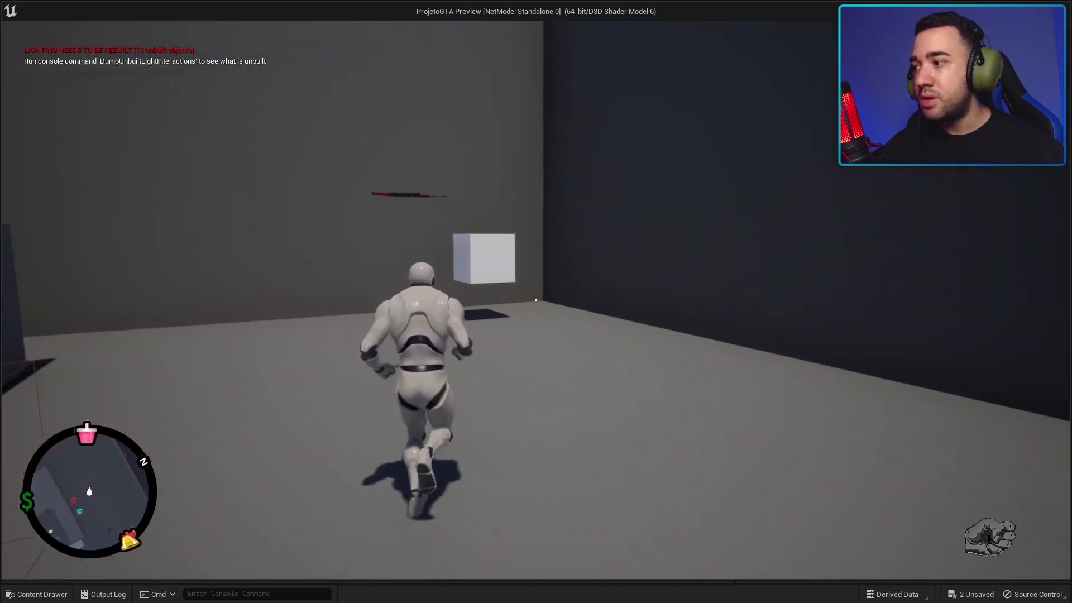
pyautogui.press('w')
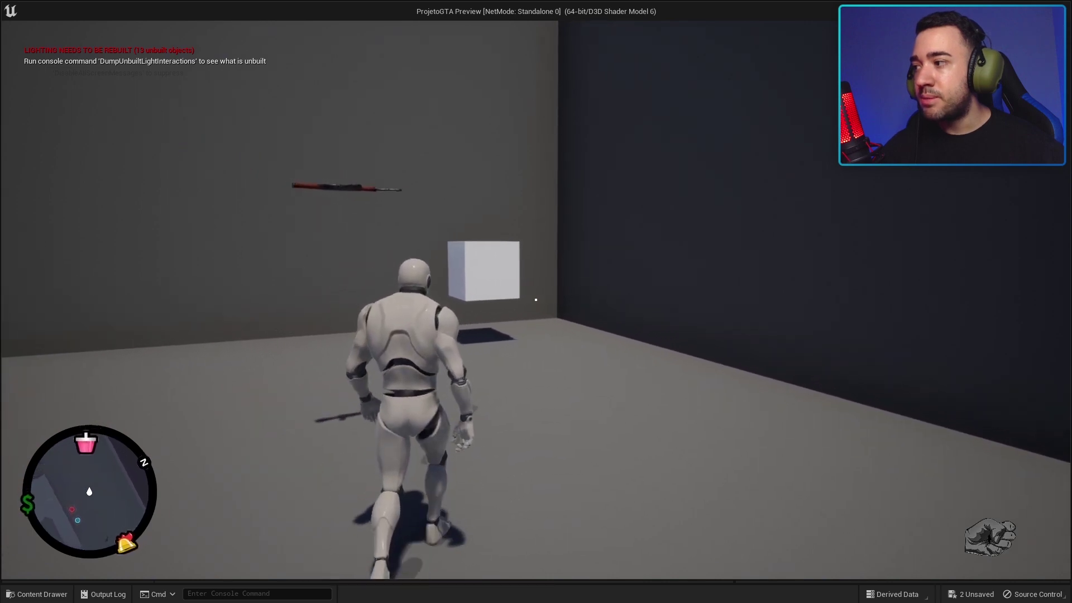
pyautogui.press('w')
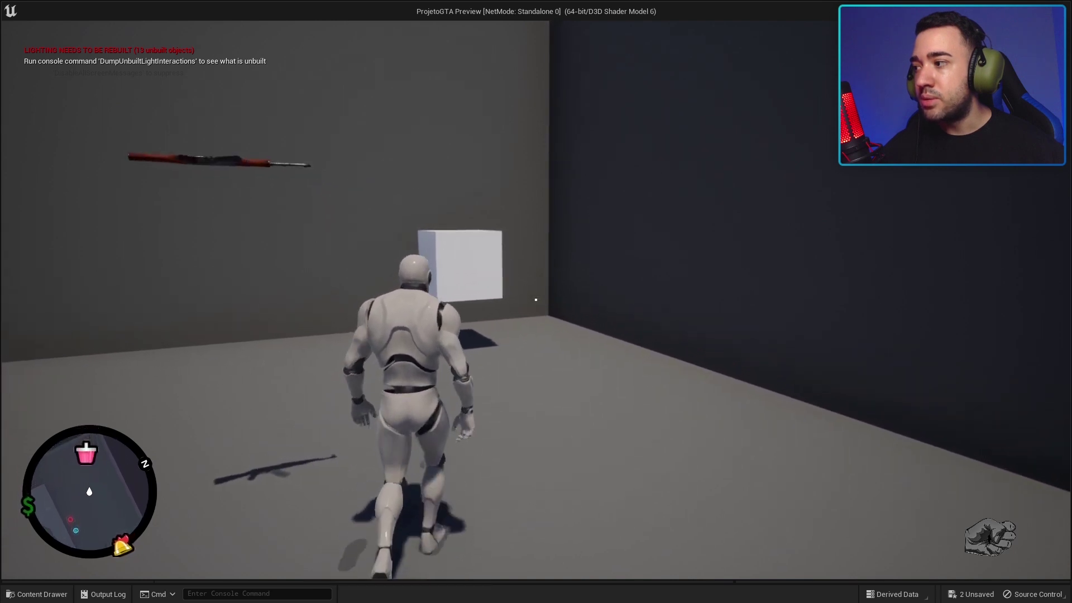
pyautogui.press('w')
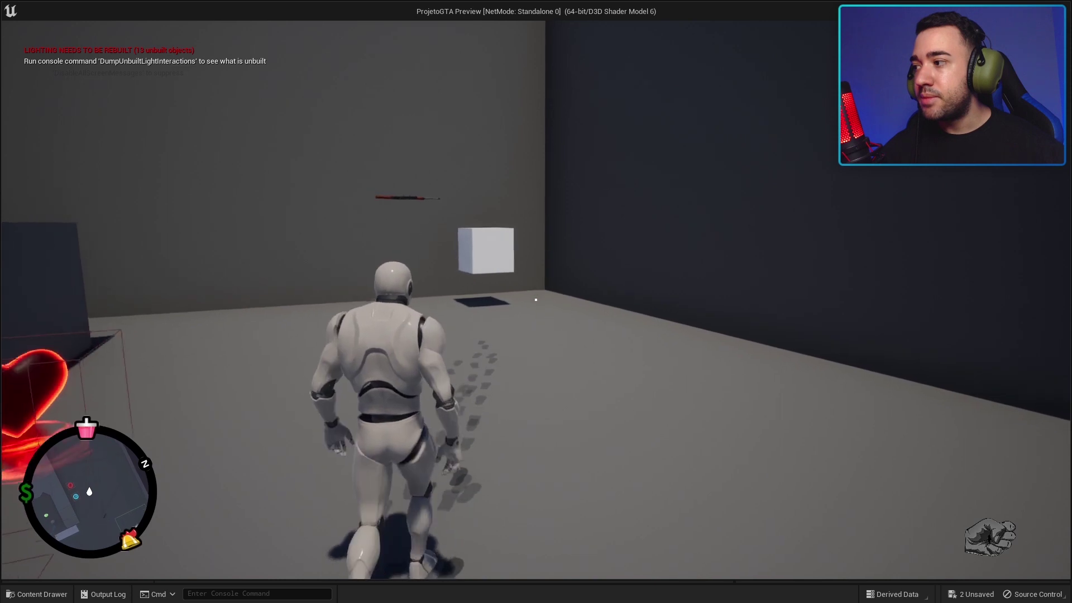
pyautogui.press('w')
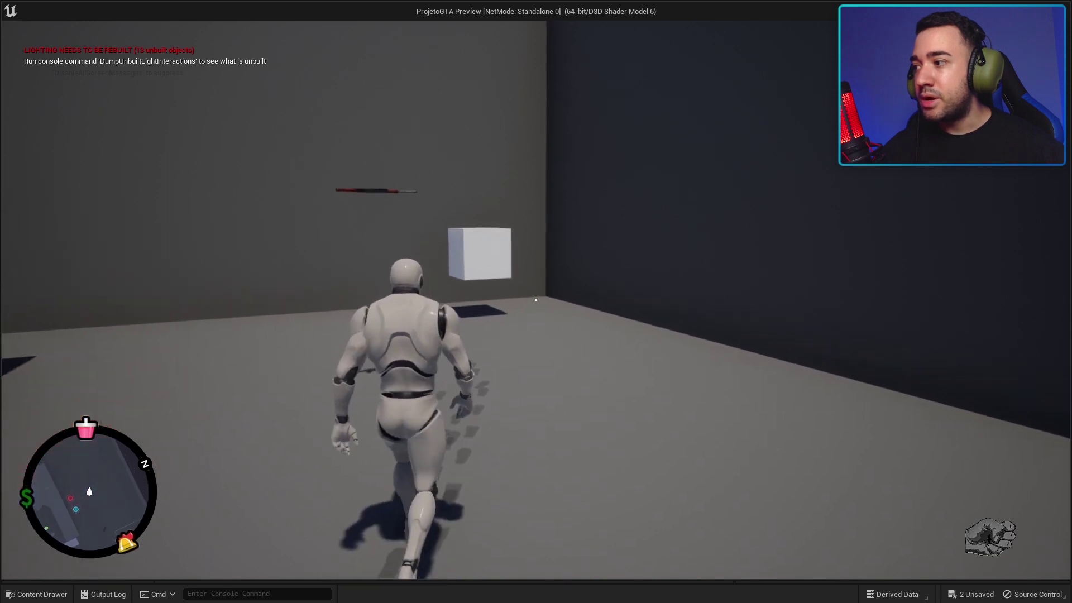
pyautogui.press('w')
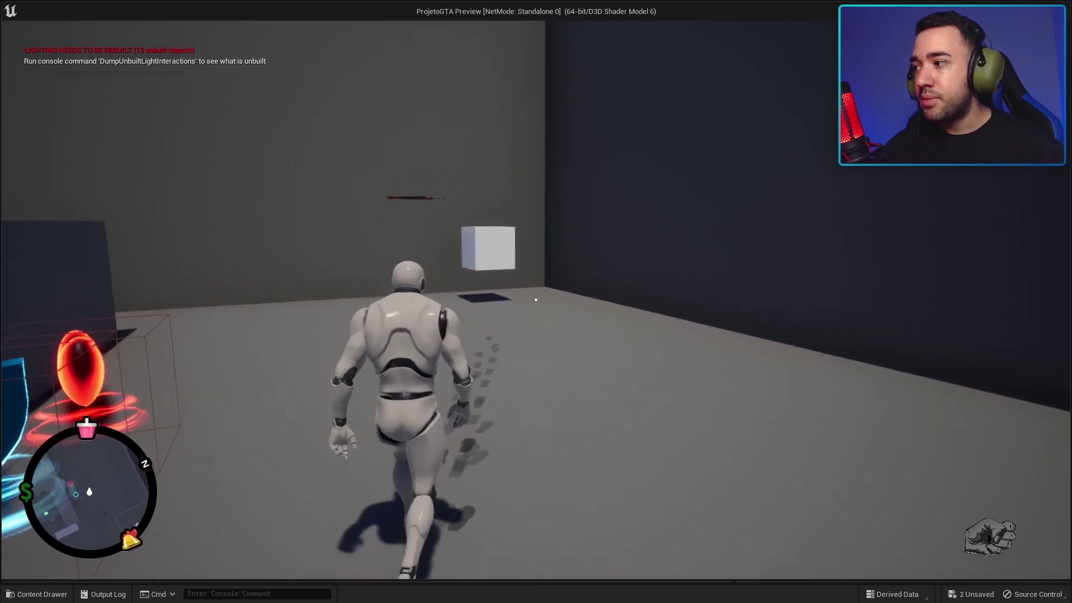
# Run the character past enemies, platforms, ramps and cubes while checking the minimap icons.
pyautogui.press('w')
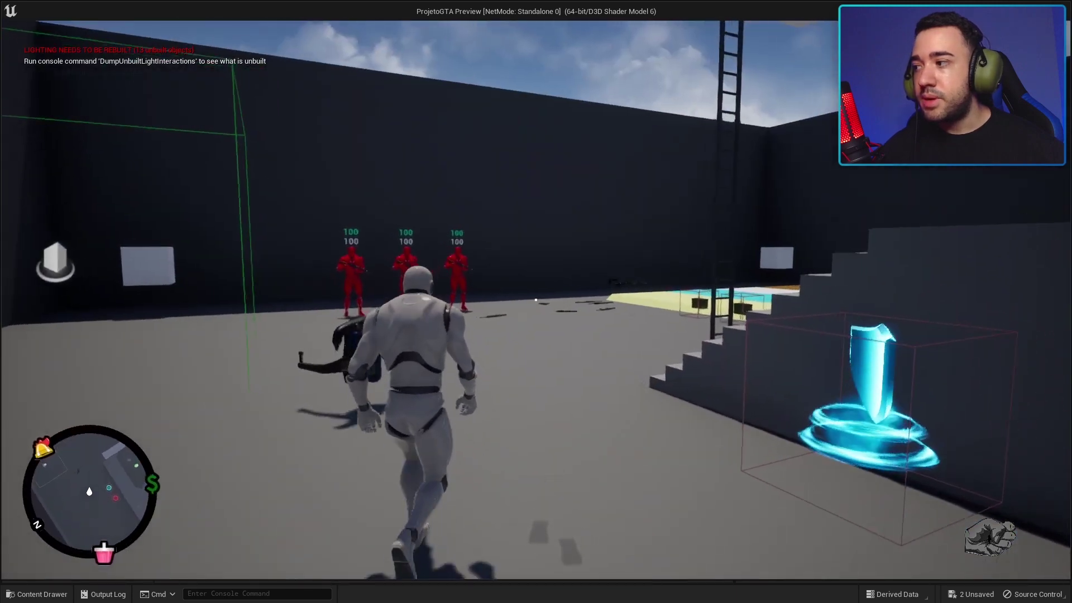
pyautogui.press('w')
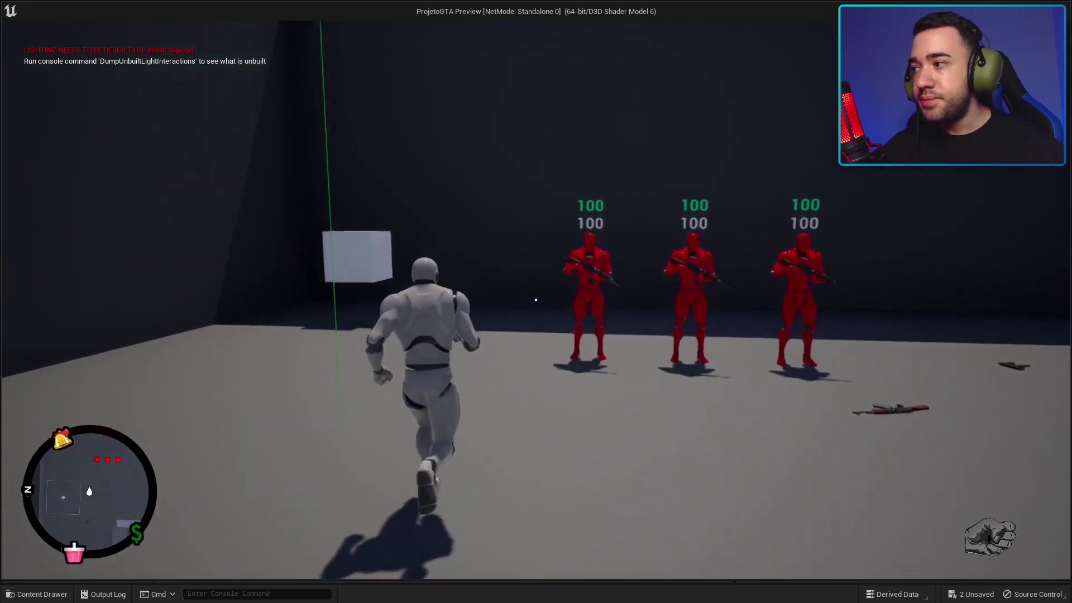
pyautogui.press('w')
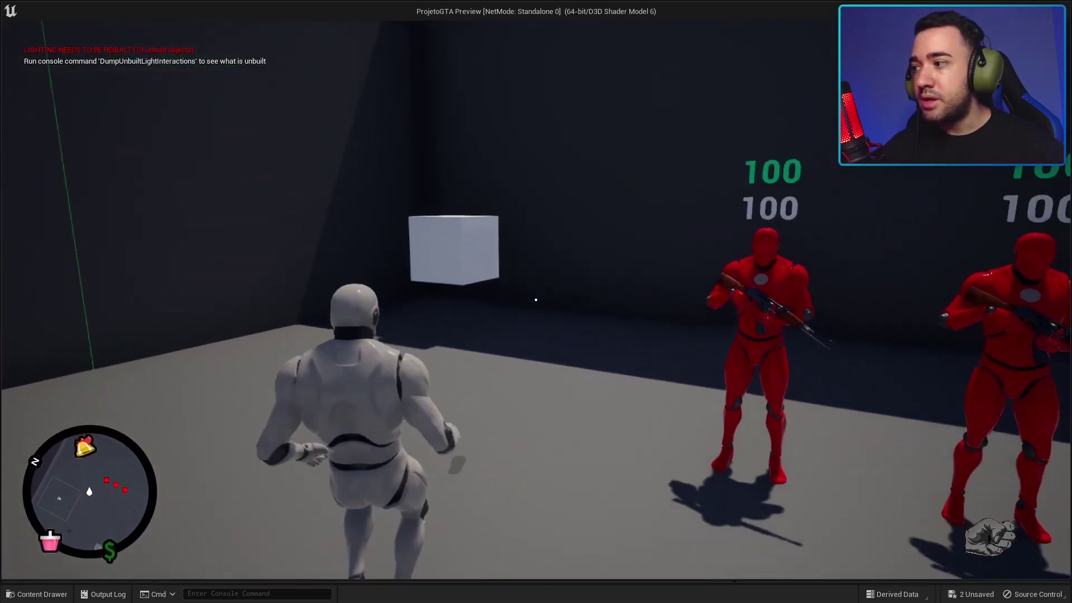
pyautogui.press('w')
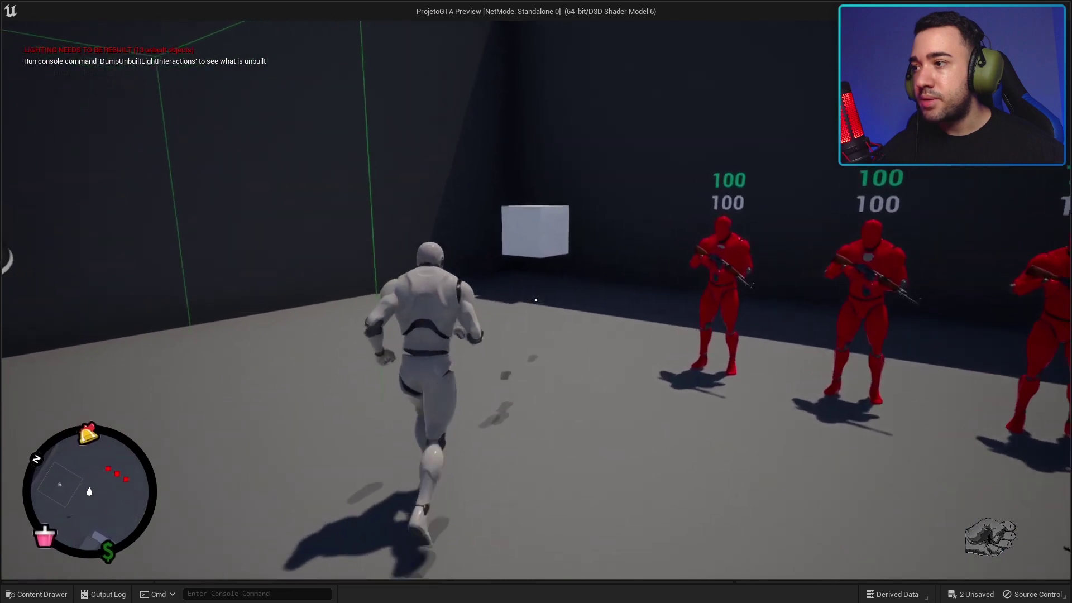
pyautogui.press('w')
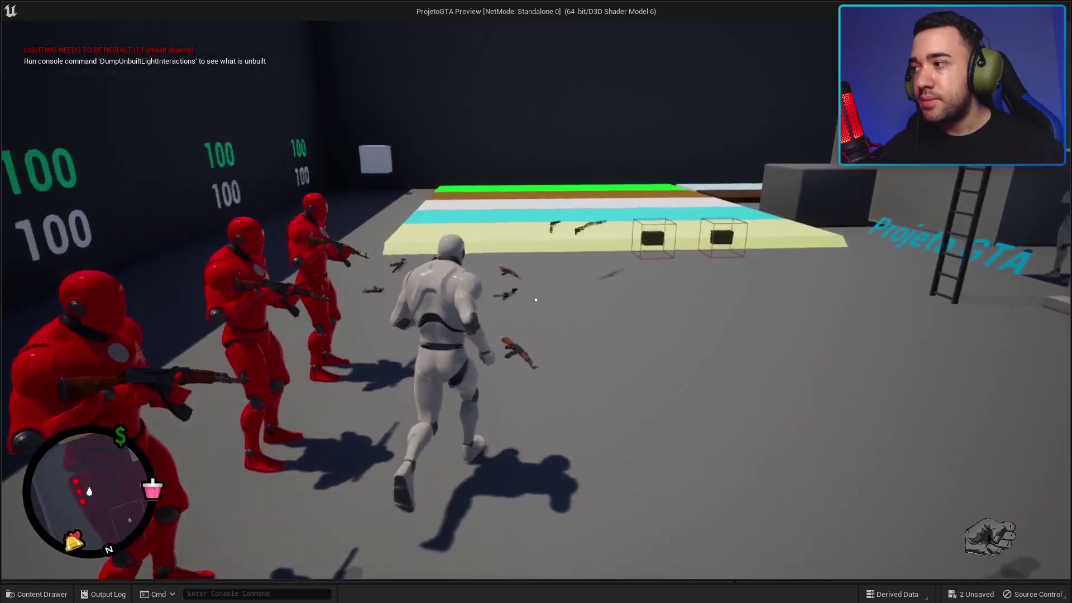
pyautogui.press('w')
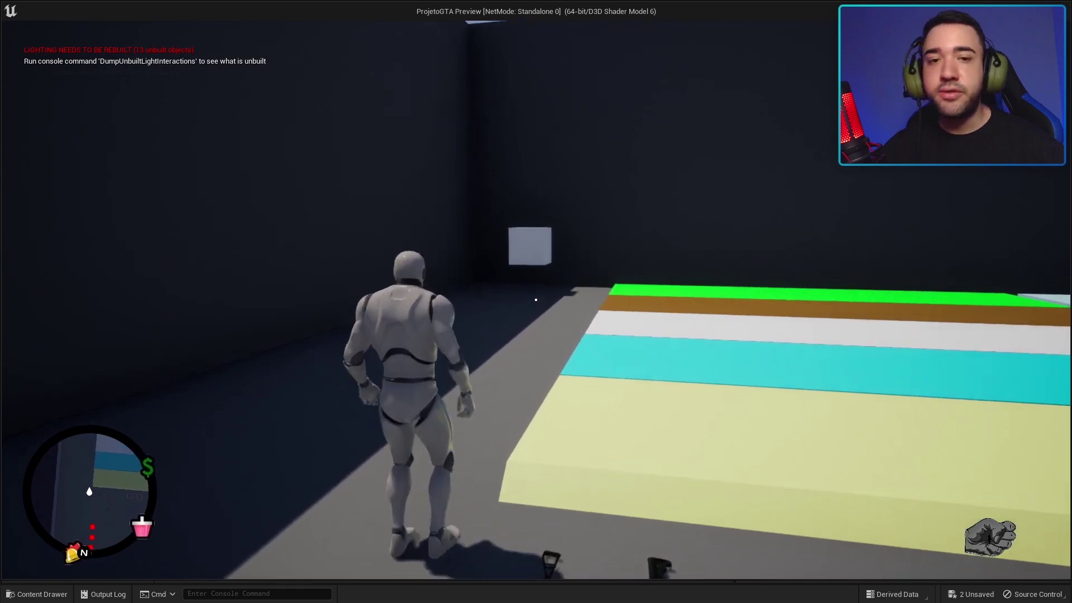
pyautogui.press('w')
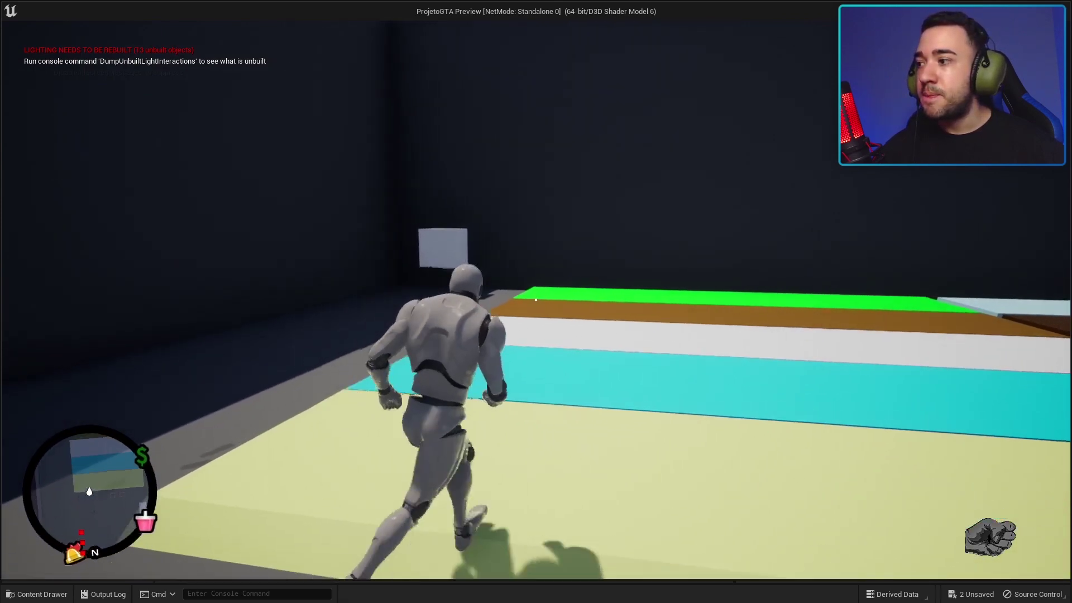
pyautogui.press('w')
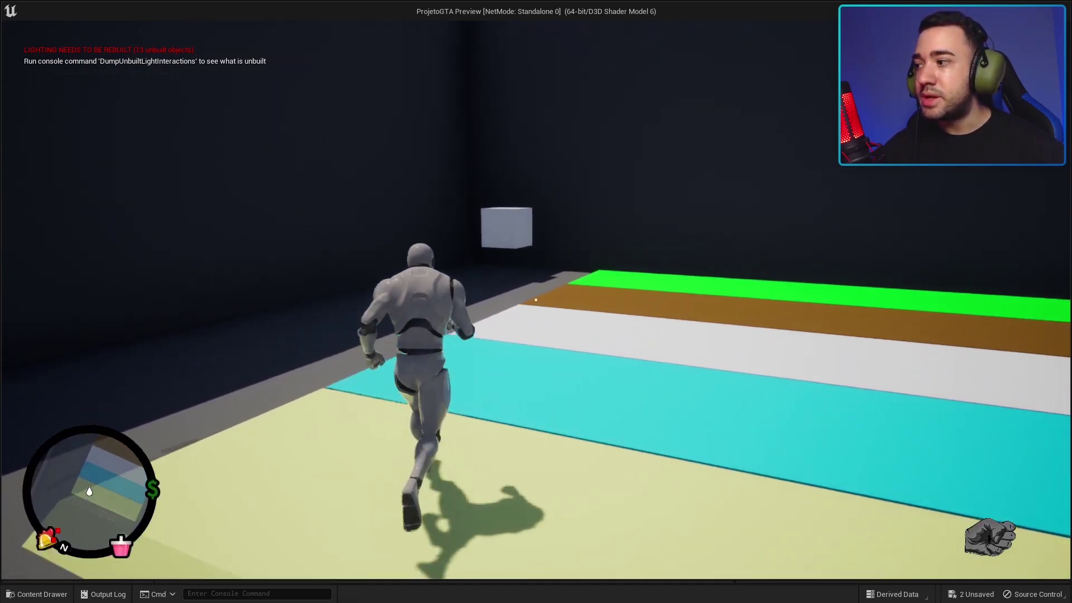
pyautogui.press('w')
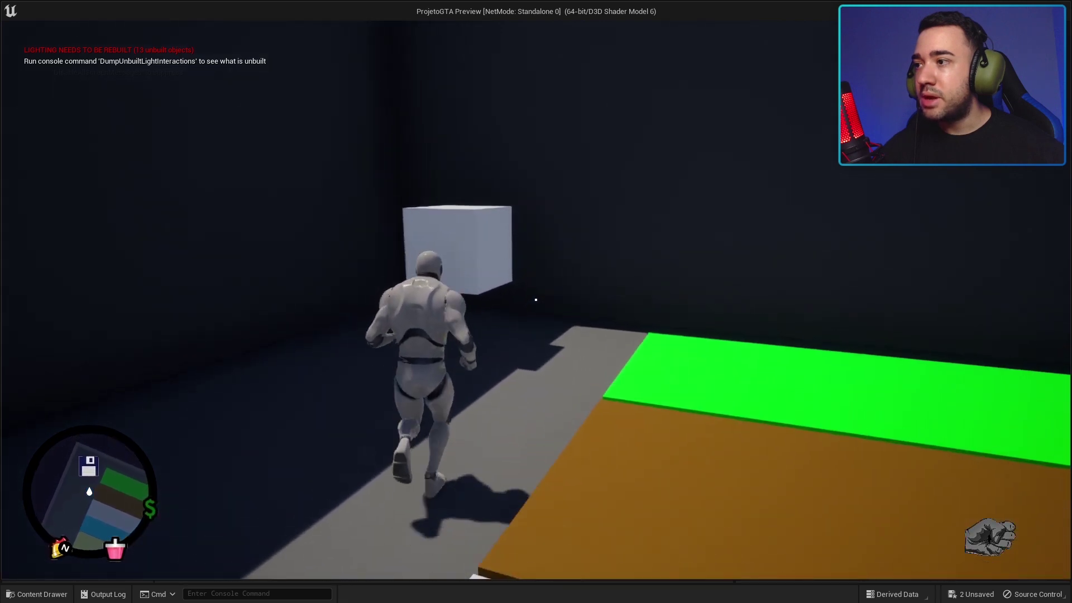
pyautogui.press('w')
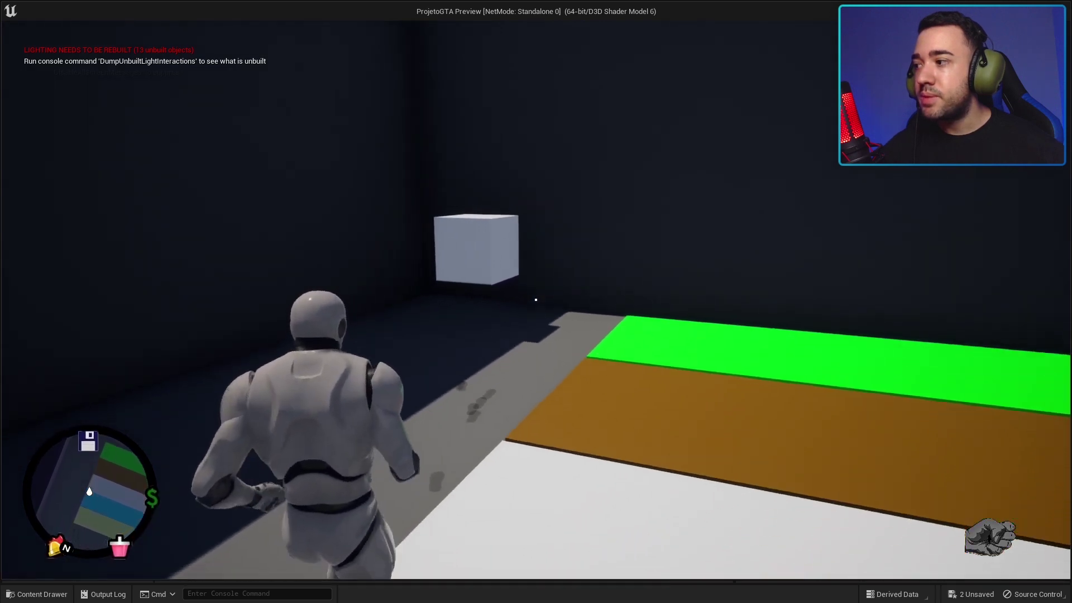
pyautogui.press('w')
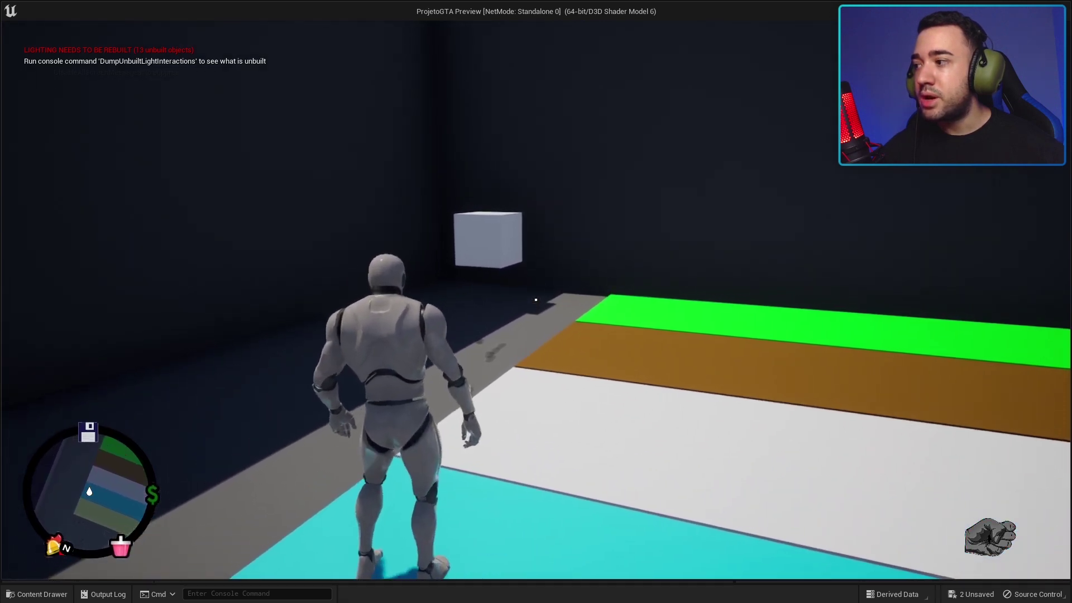
pyautogui.press('w')
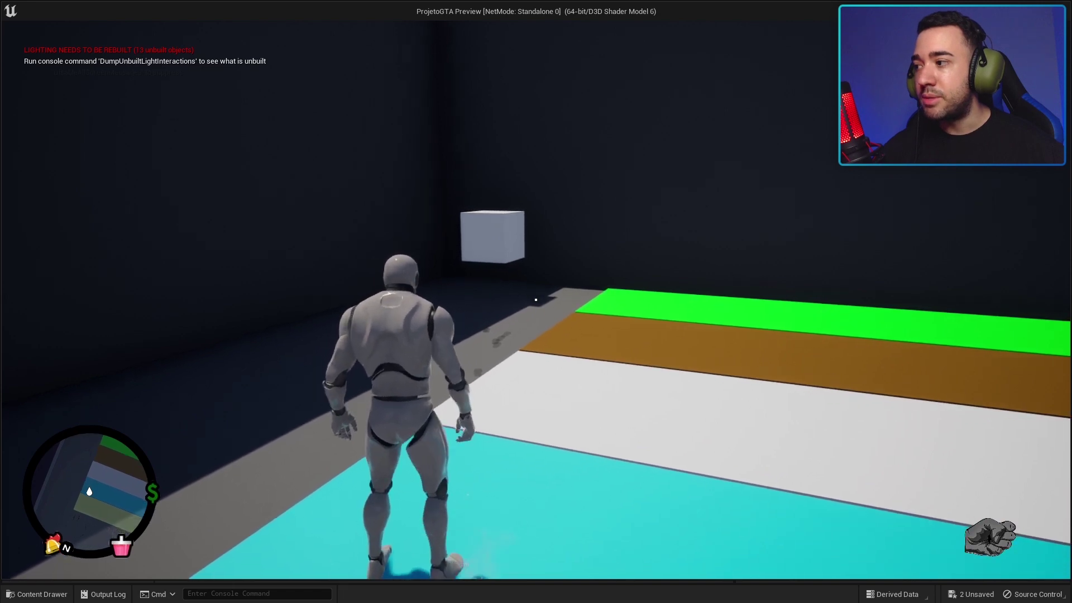
pyautogui.press('w')
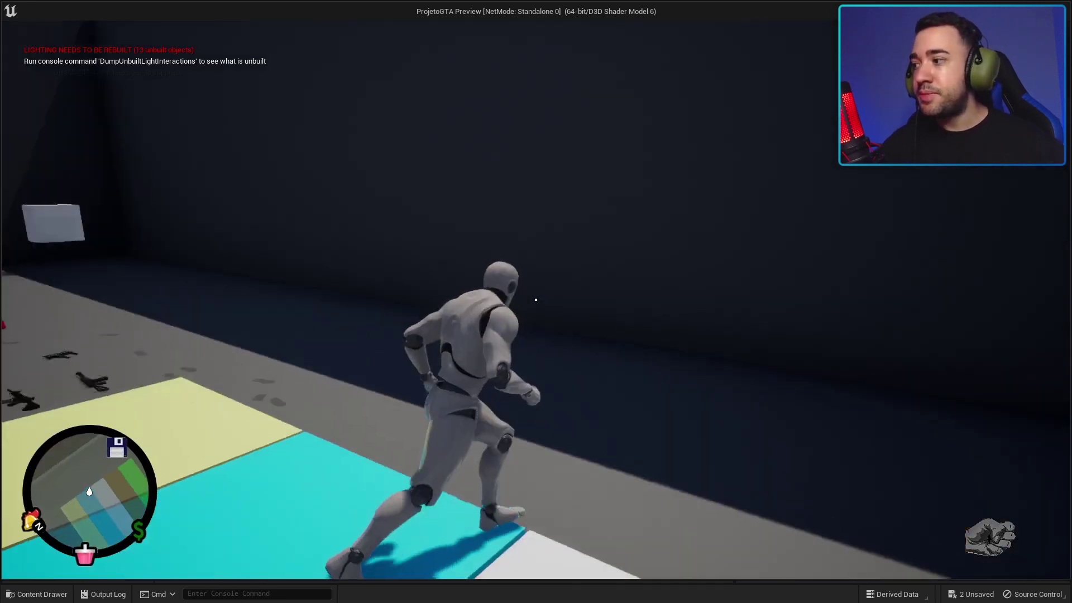
pyautogui.press('w')
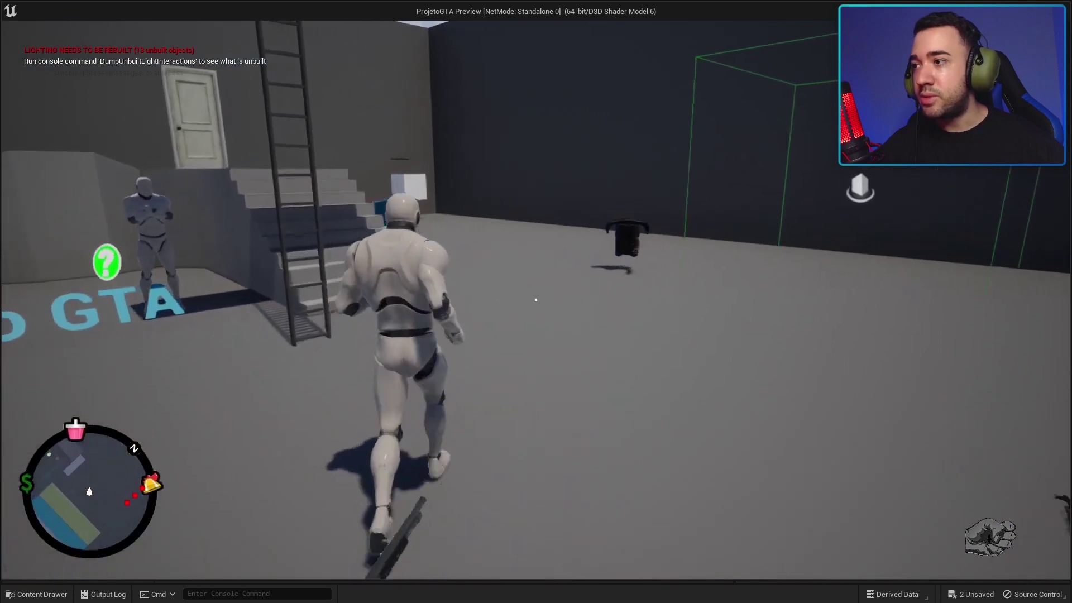
pyautogui.press('w')
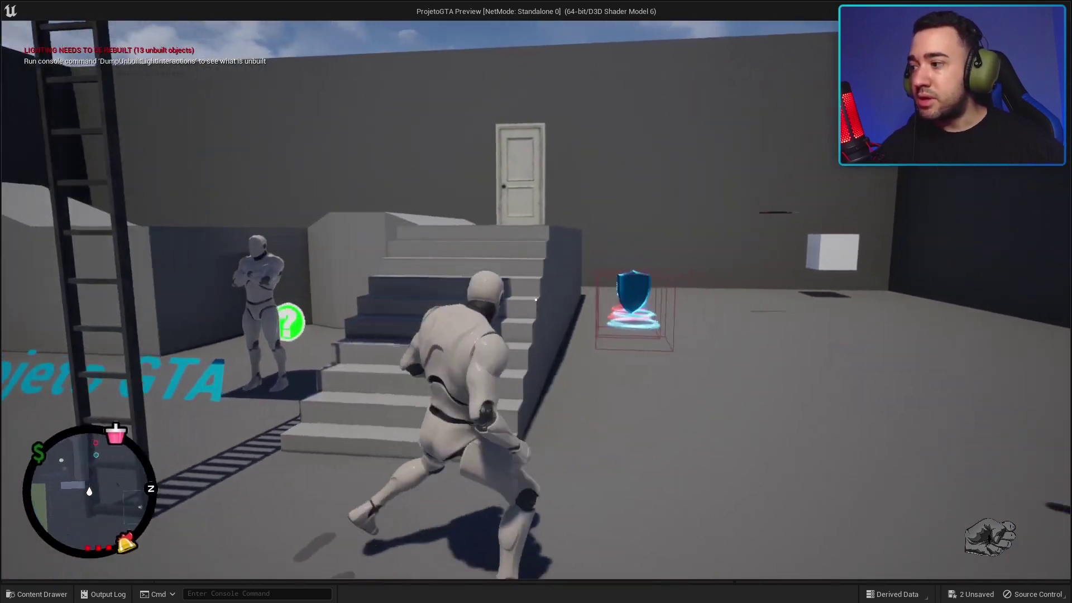
pyautogui.press('w')
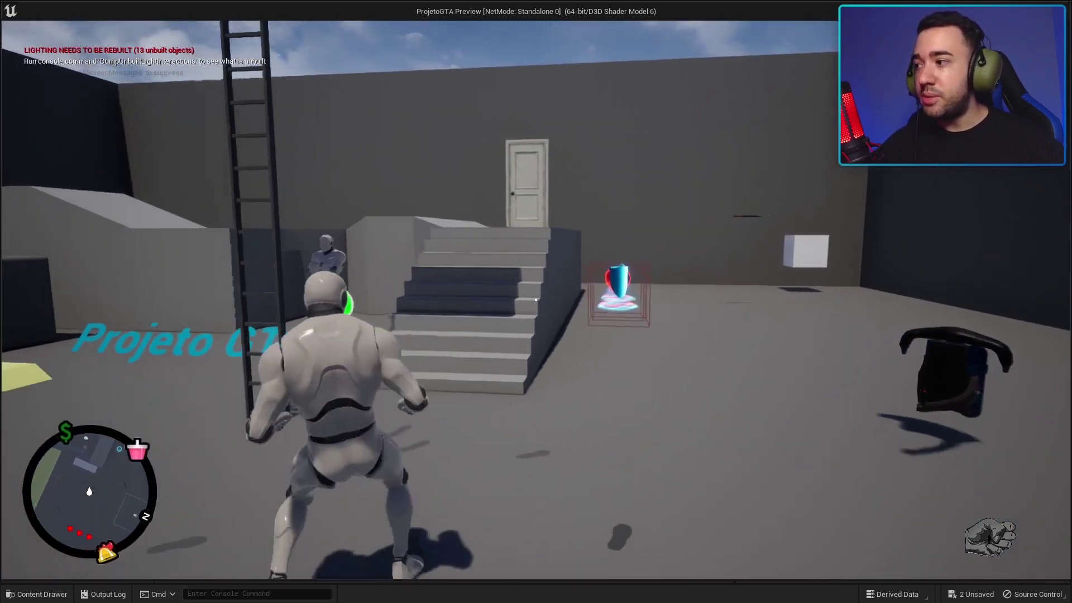
pyautogui.press('w')
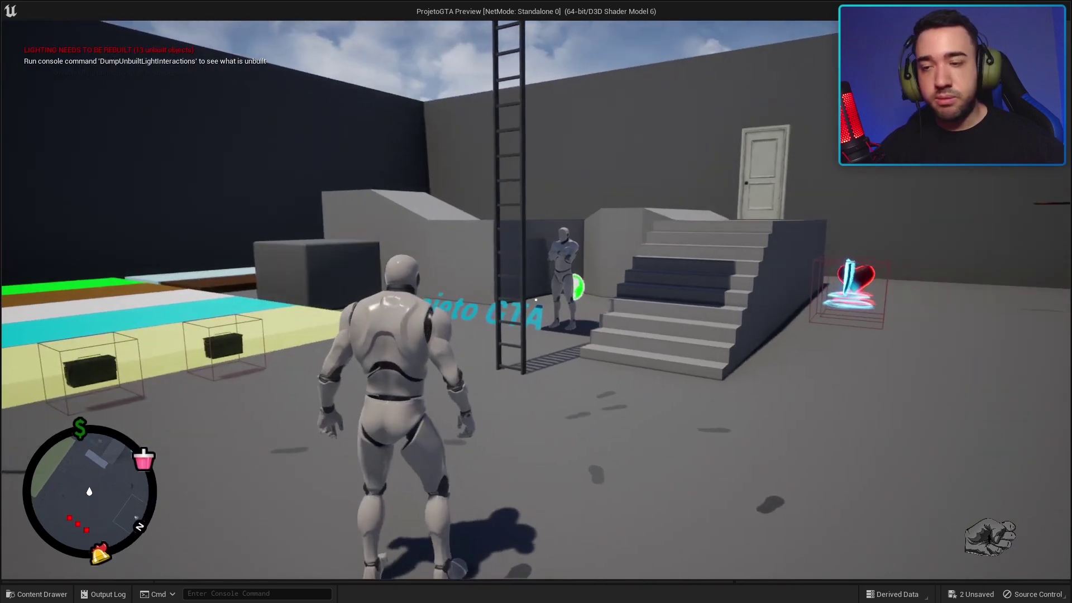
pyautogui.press('w')
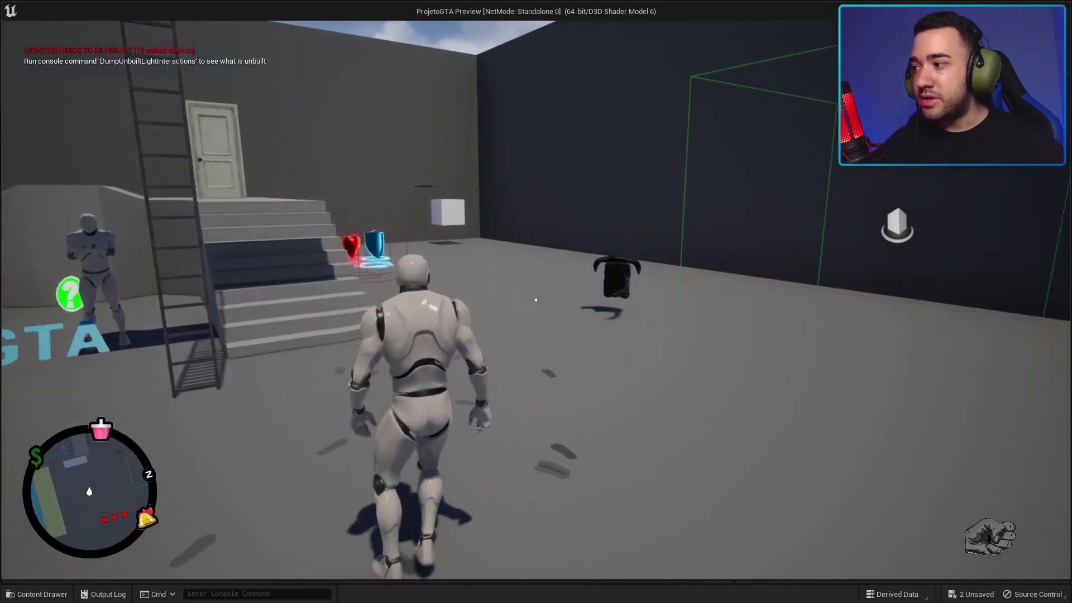
pyautogui.press('w')
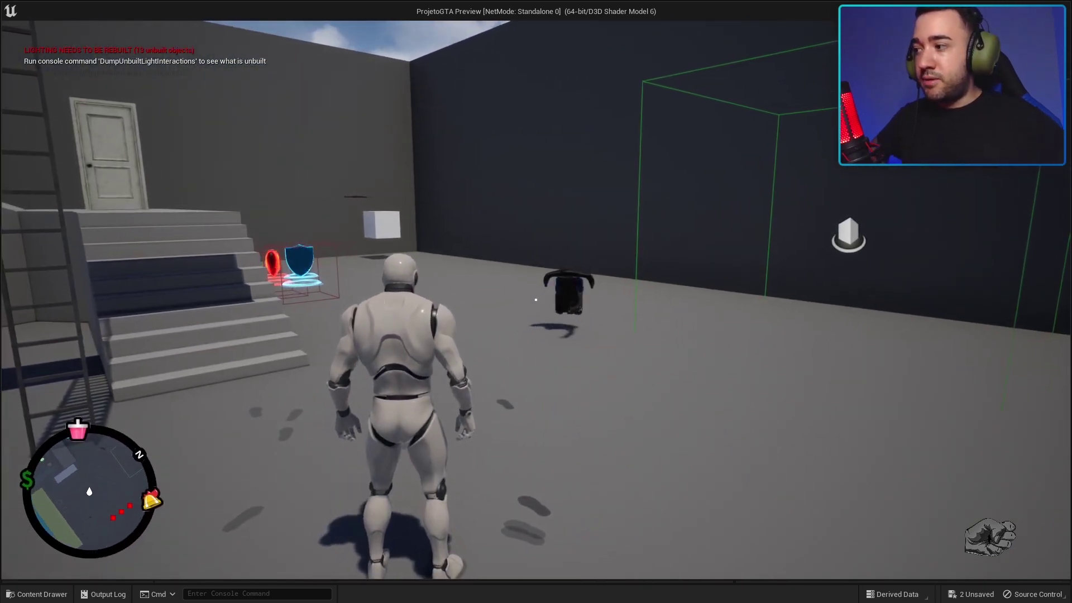
pyautogui.press('w')
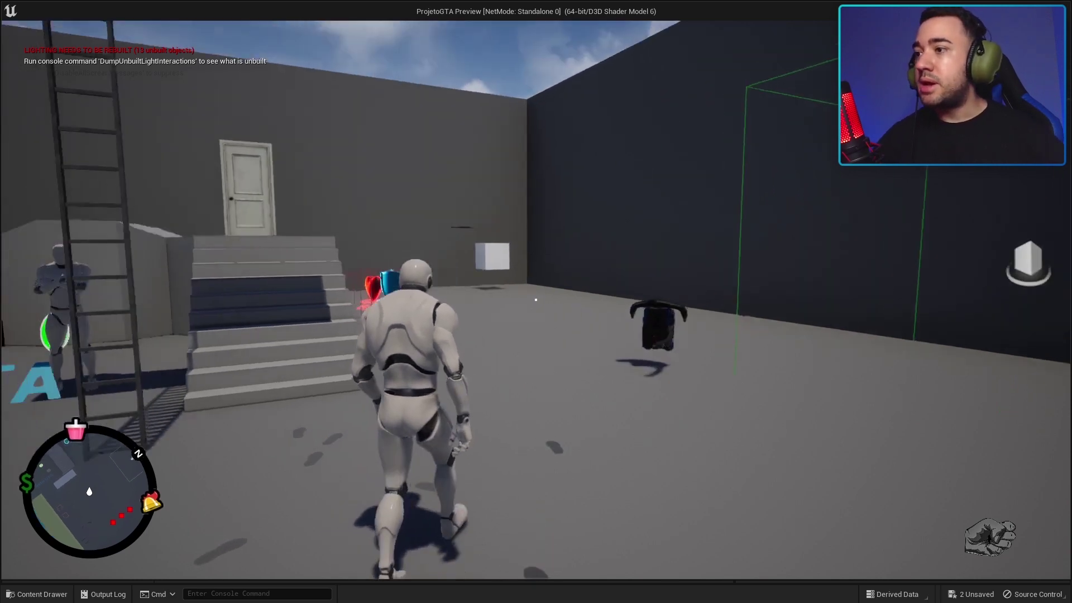
pyautogui.press('w')
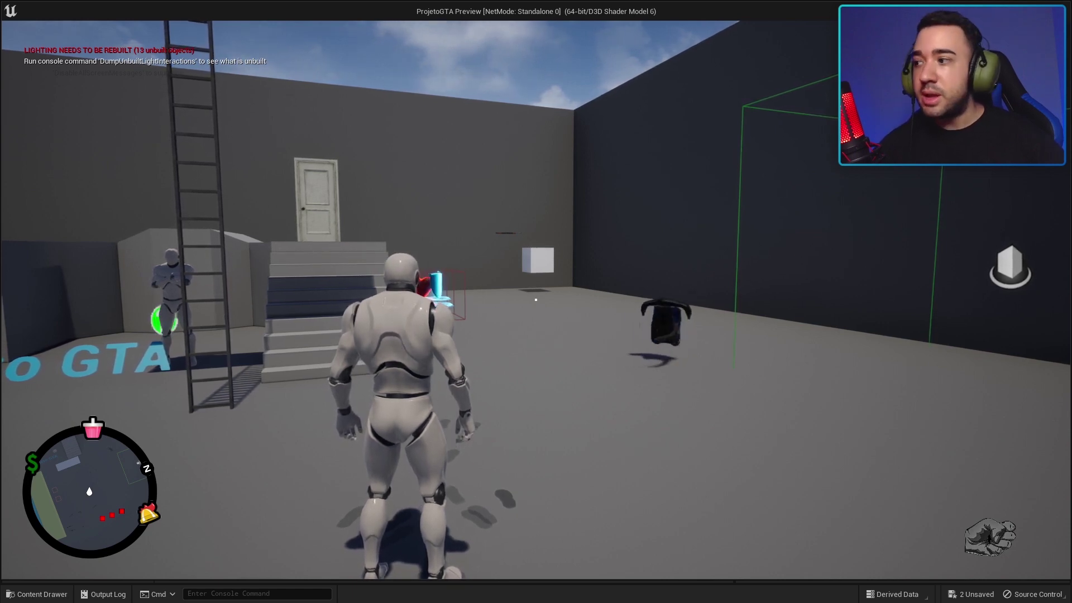
pyautogui.press('w')
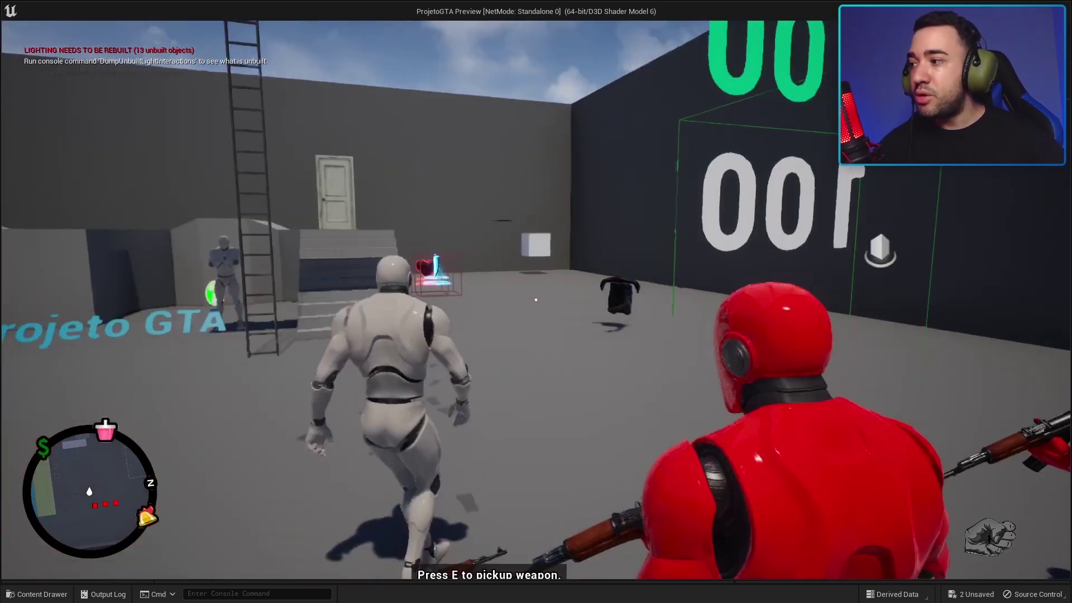
pyautogui.press('w')
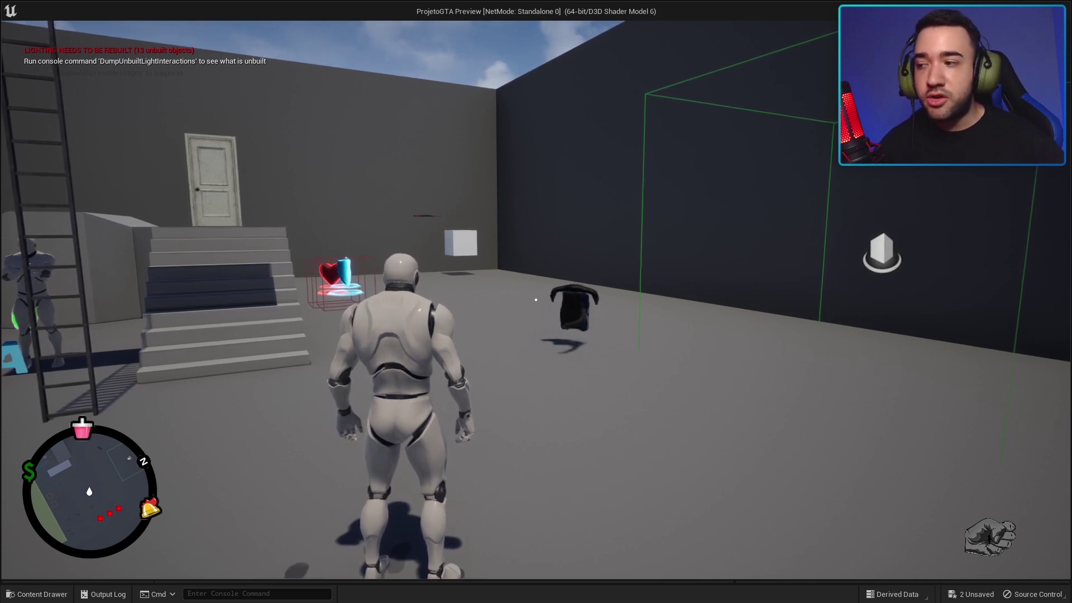
pyautogui.press('w')
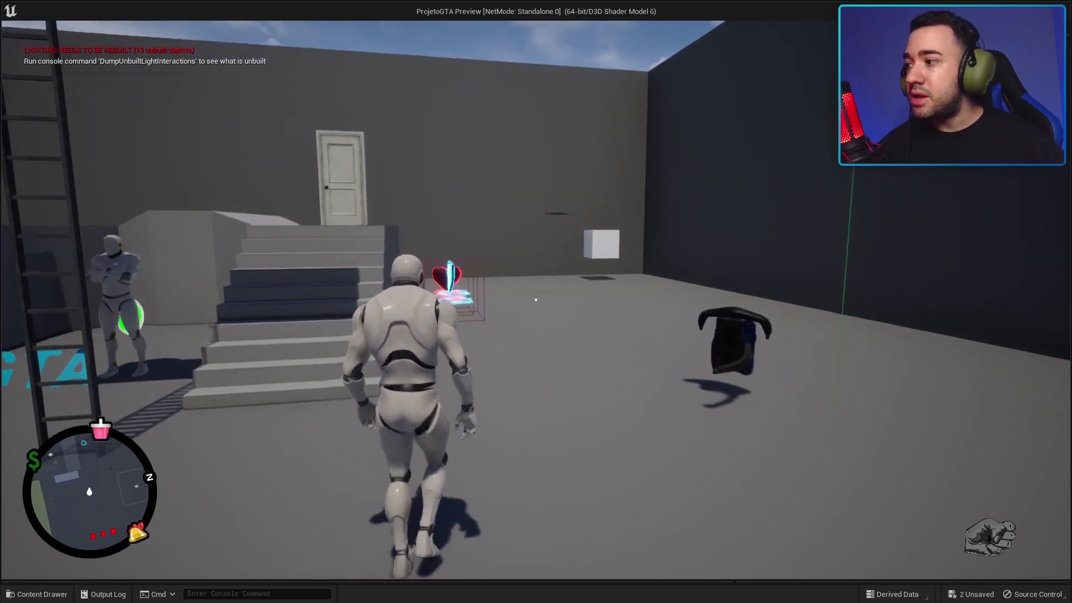
pyautogui.press('w')
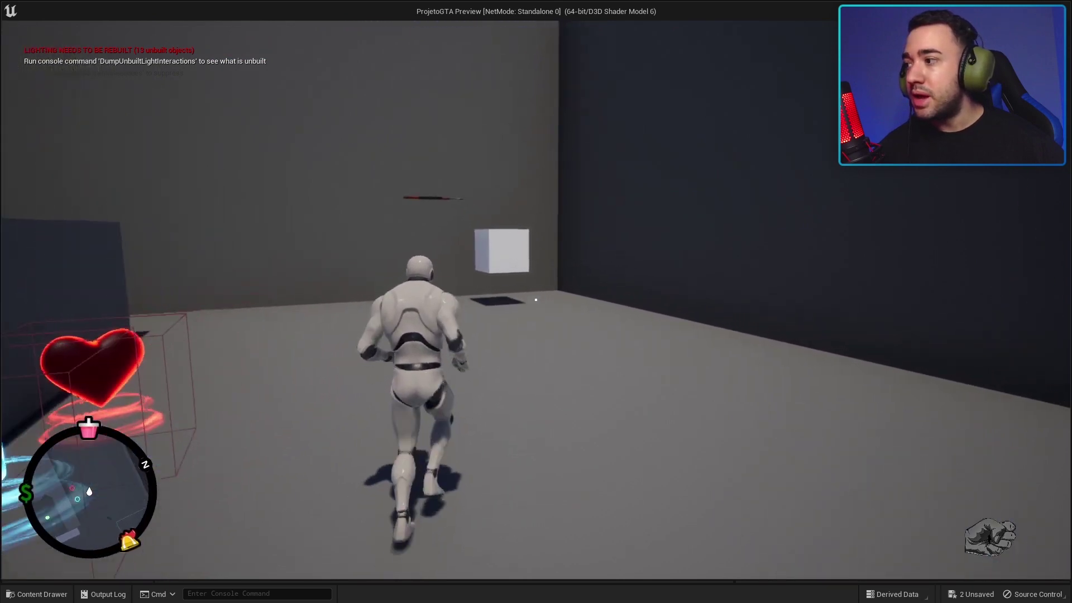
pyautogui.press('w')
pyautogui.press('w')
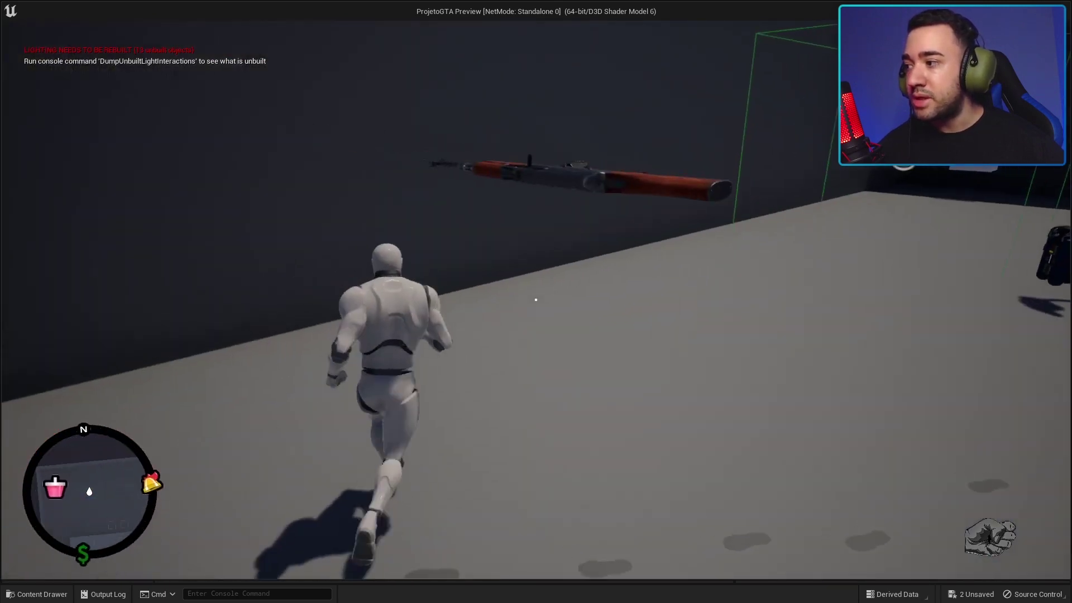
pyautogui.press('w')
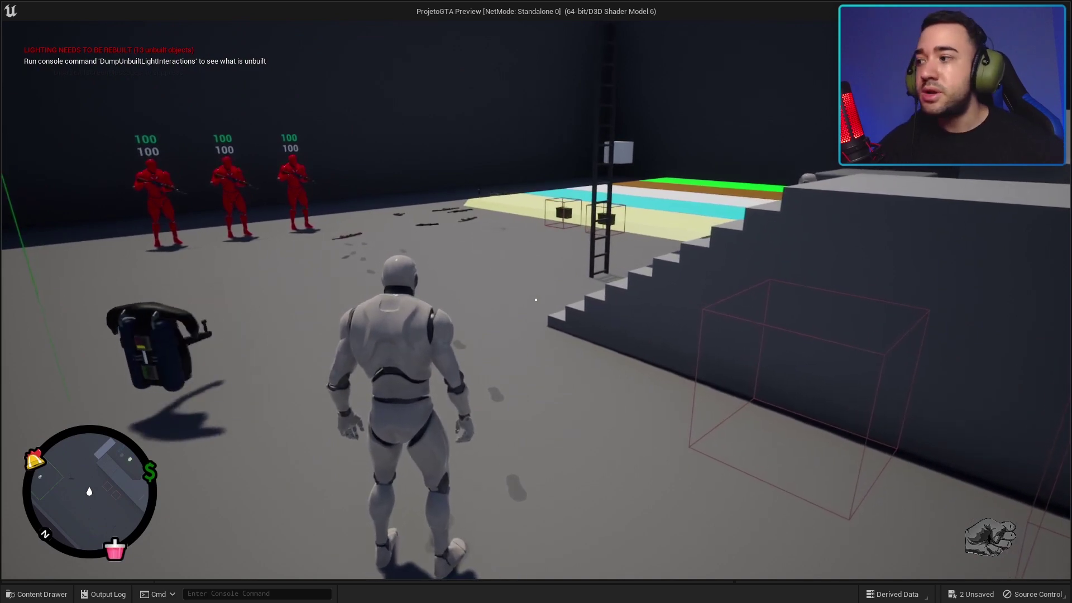
pyautogui.press('w')
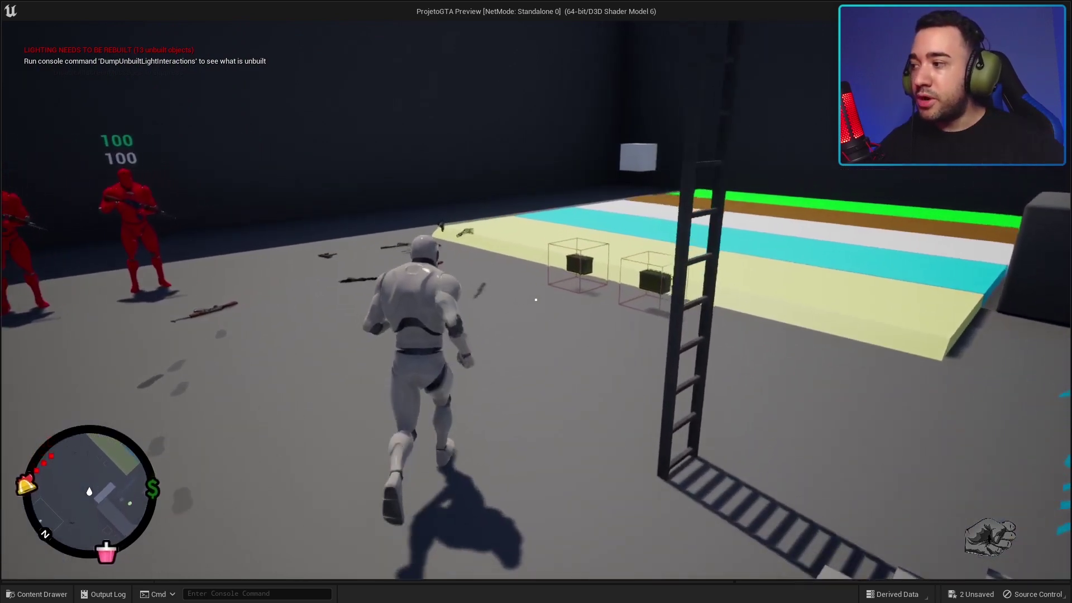
pyautogui.press('w')
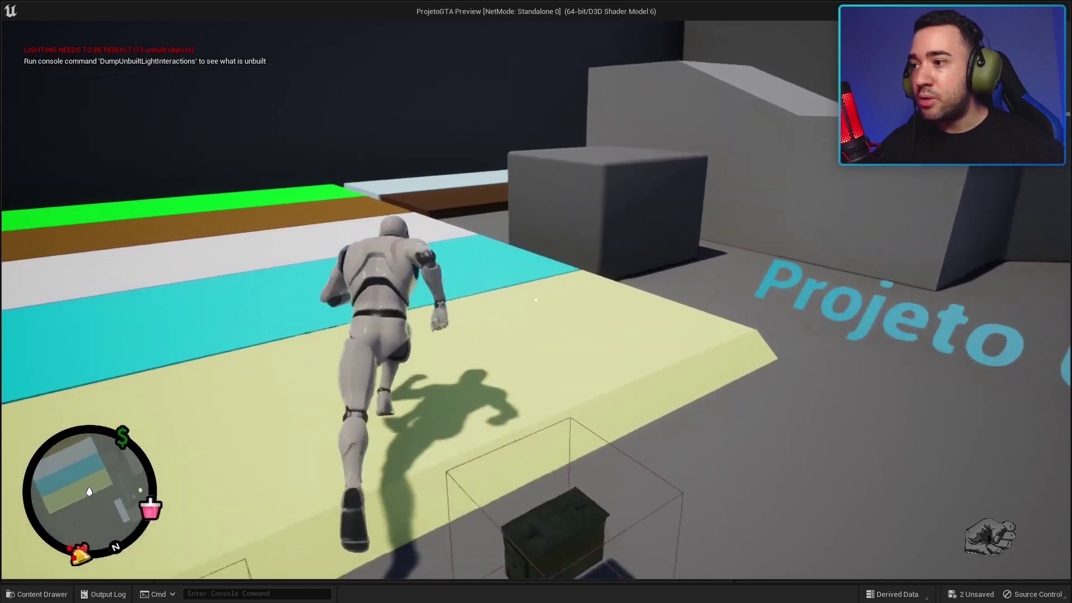
pyautogui.press('w')
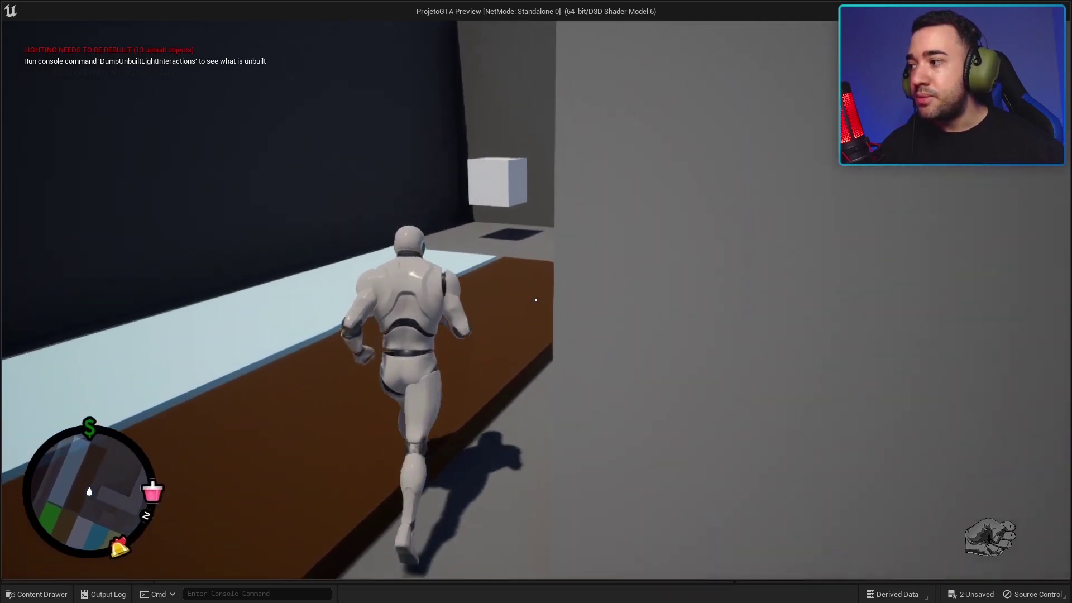
pyautogui.press('w')
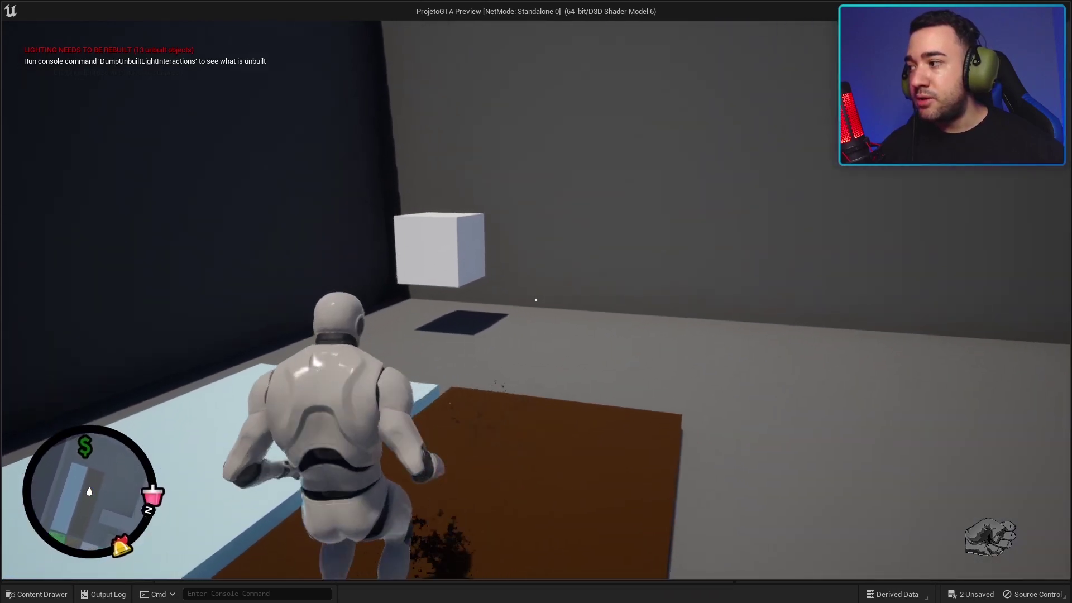
pyautogui.press('w')
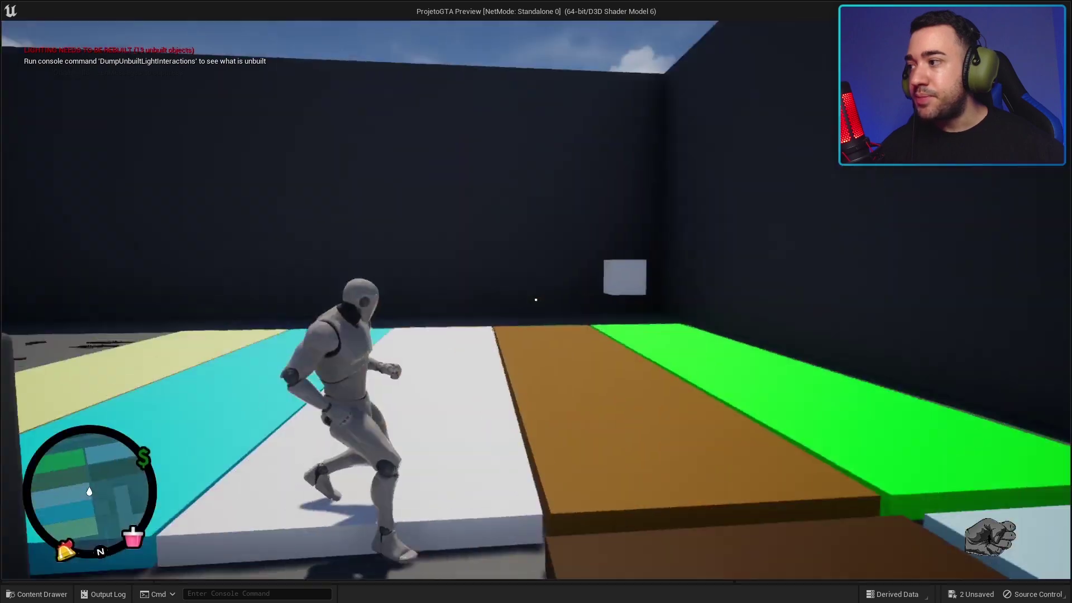
pyautogui.press('w')
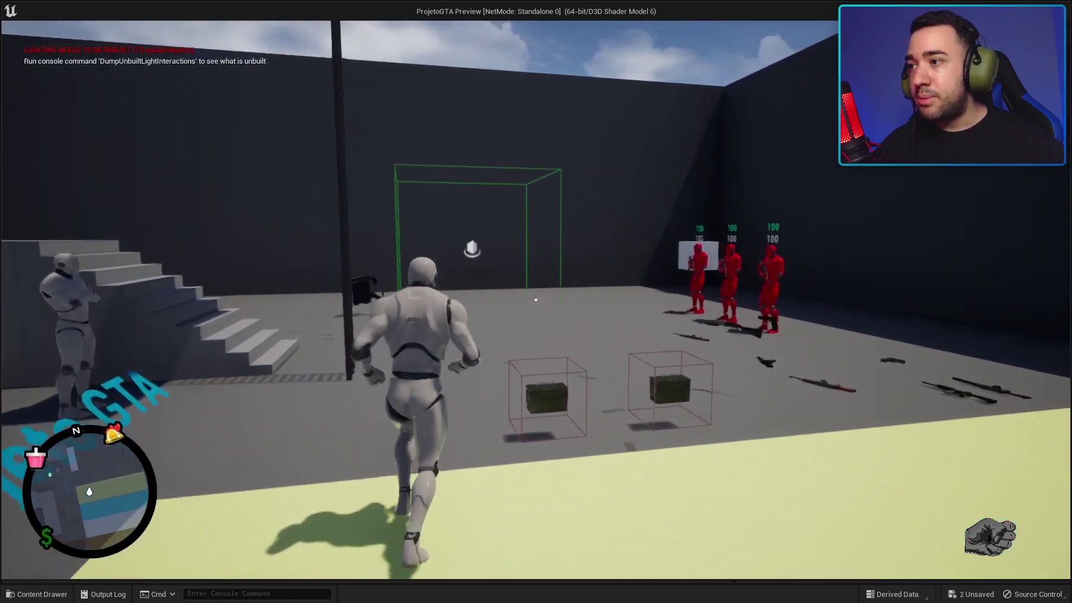
pyautogui.press('w')
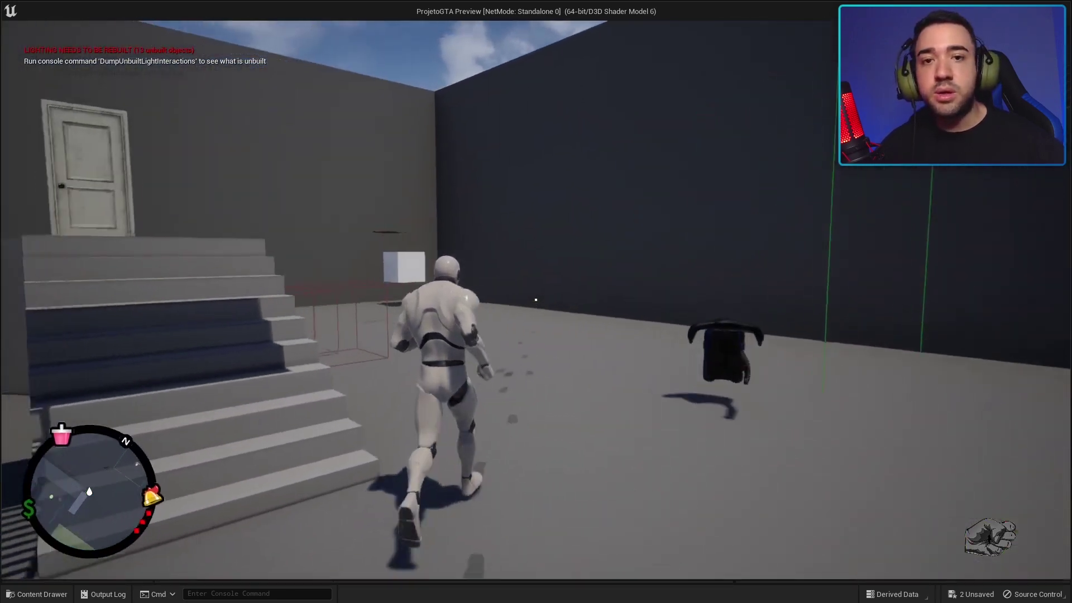
pyautogui.press('w')
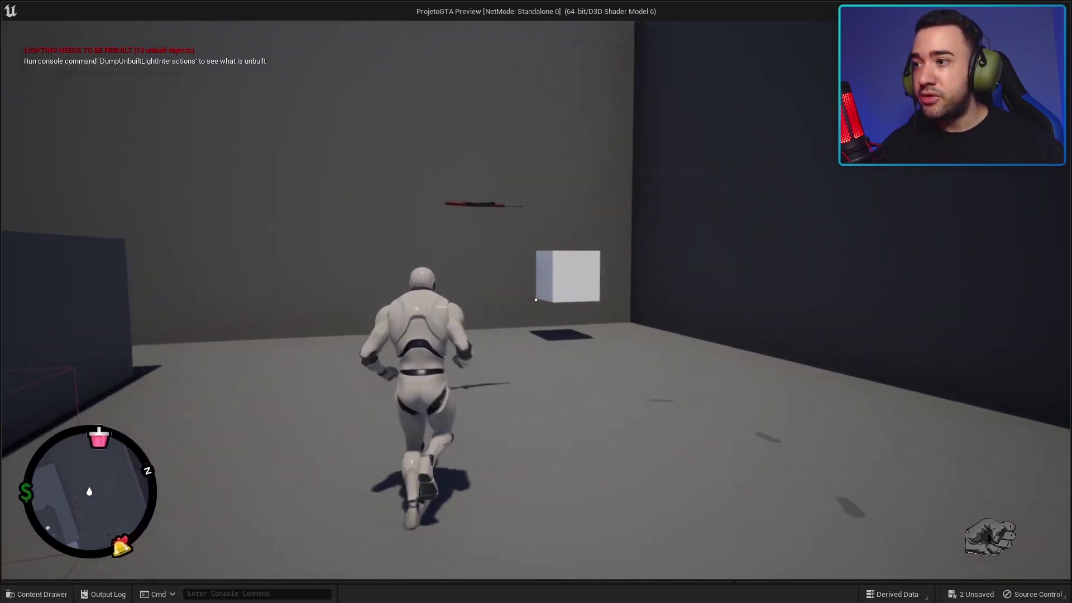
pyautogui.press('w')
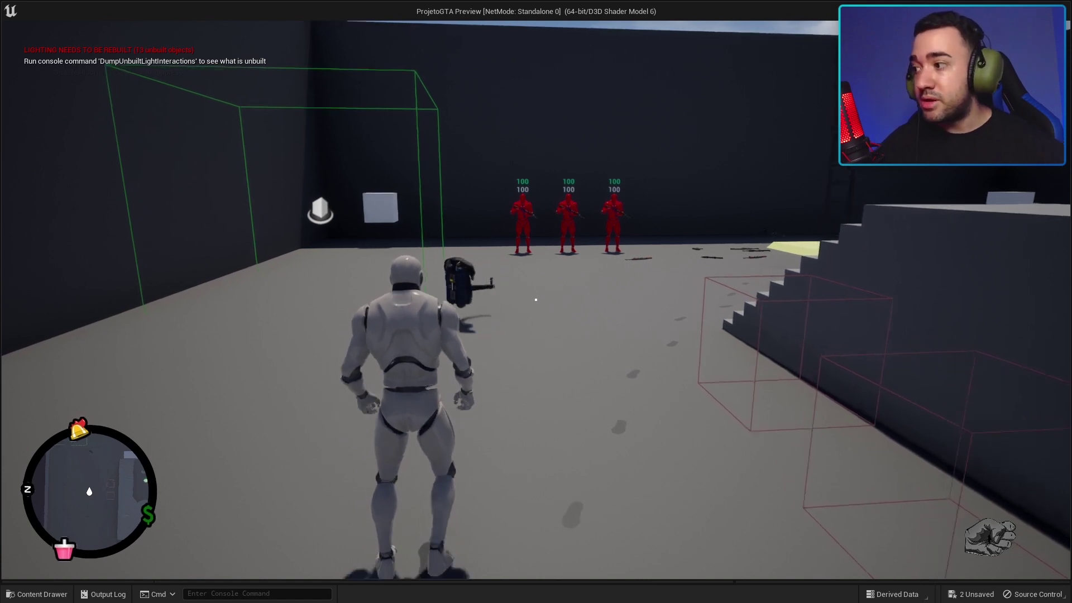
pyautogui.press('w')
pyautogui.press('w')
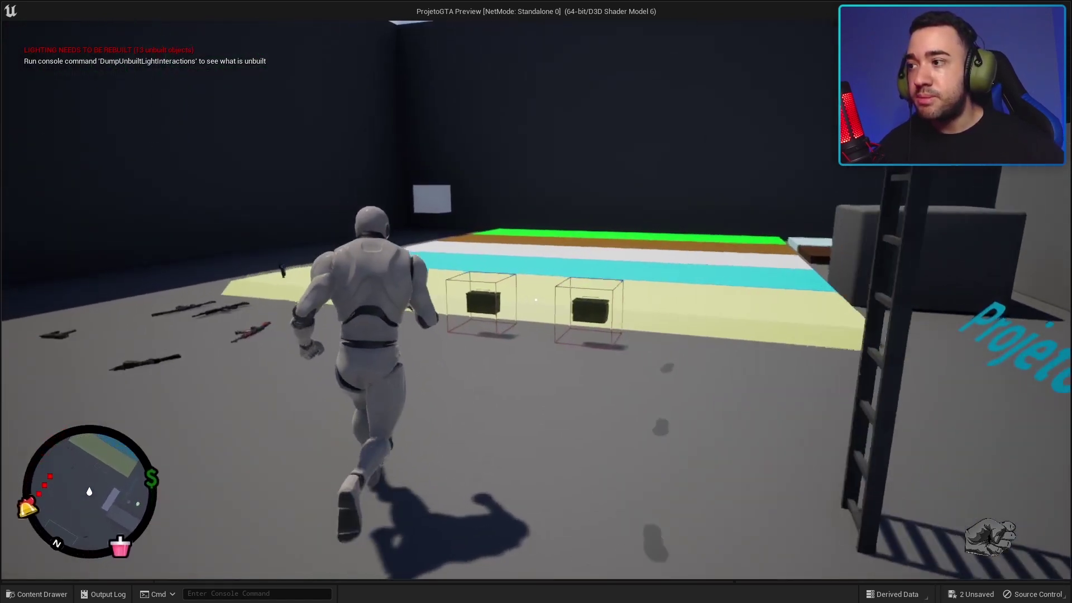
pyautogui.press('w')
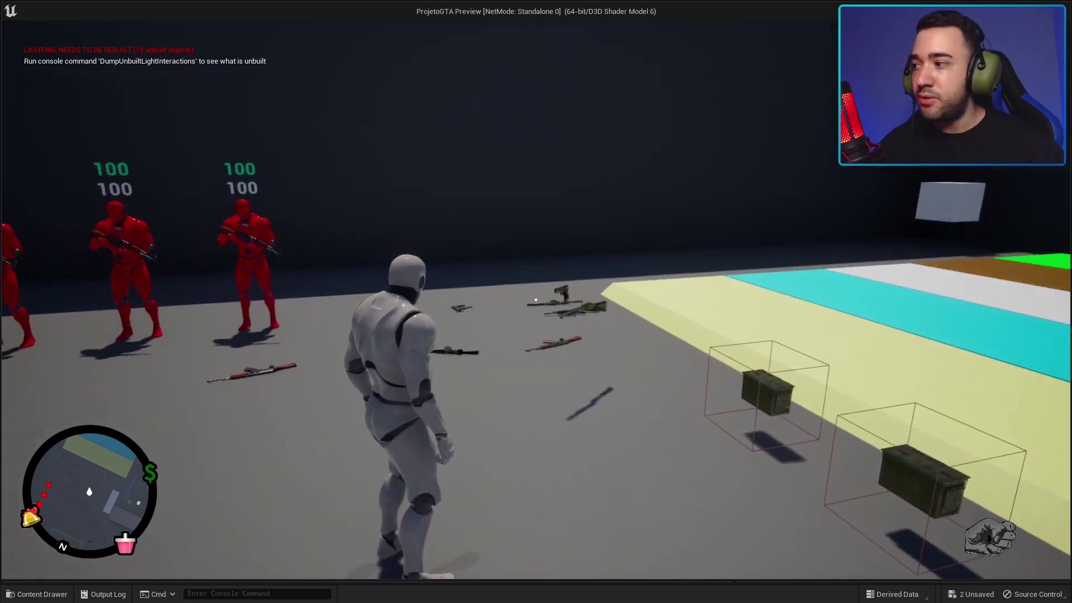
pyautogui.press('w')
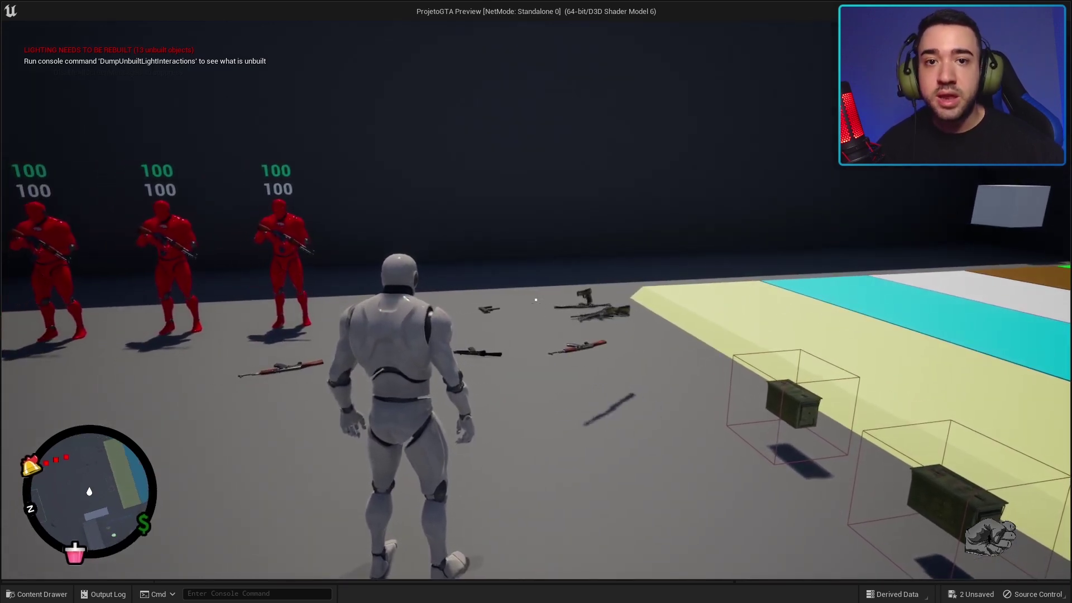
pyautogui.press('w')
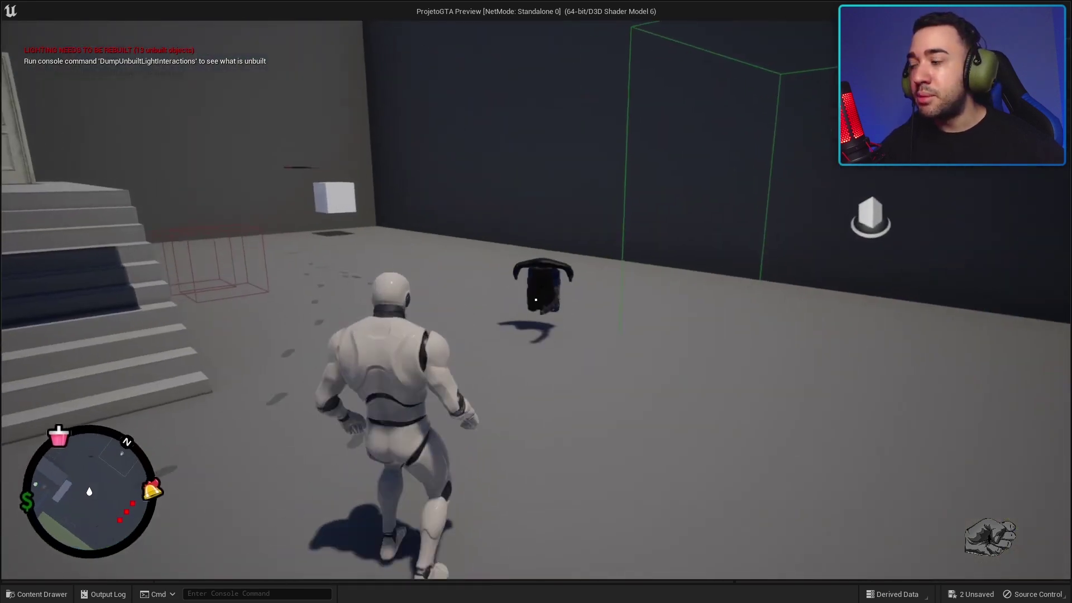
# Stop the play test and save the current level.
pyautogui.press('Escape')
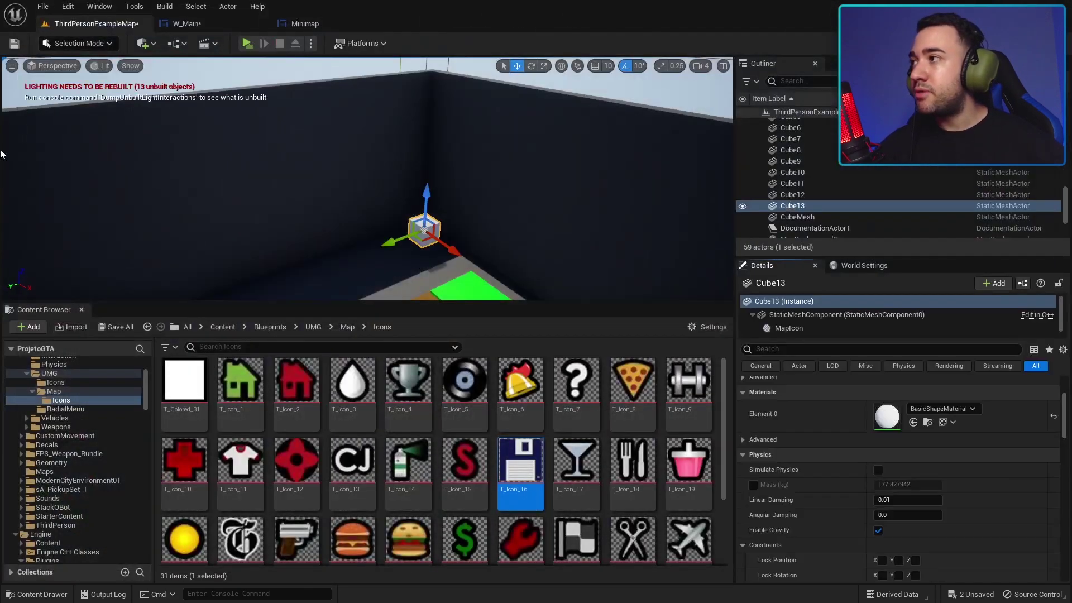
pyautogui.click(13, 45)
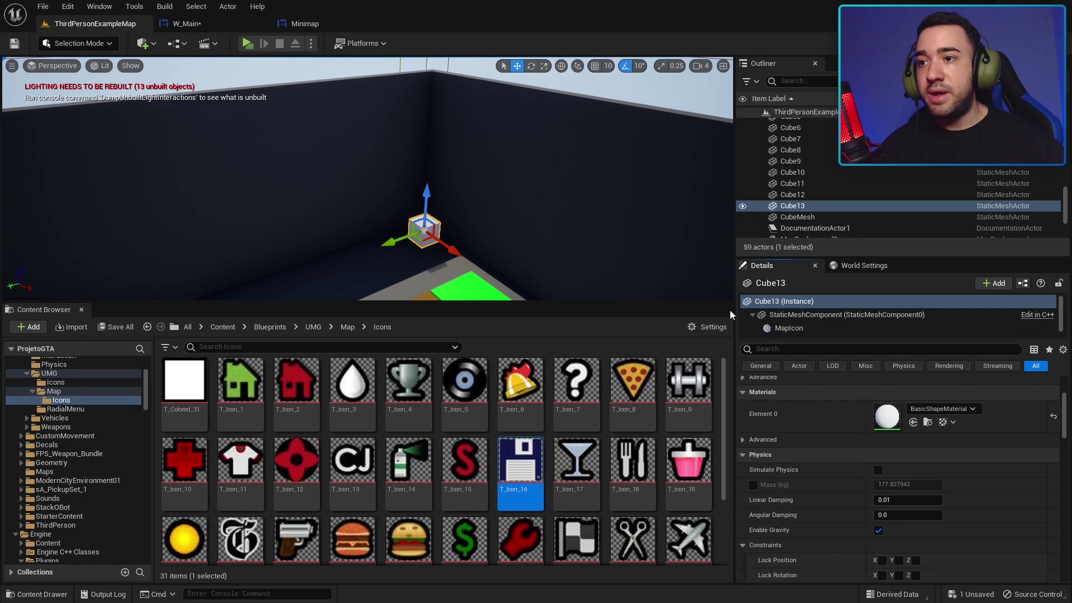
pyautogui.moveTo(735, 310); pyautogui.dragTo(944, 291)
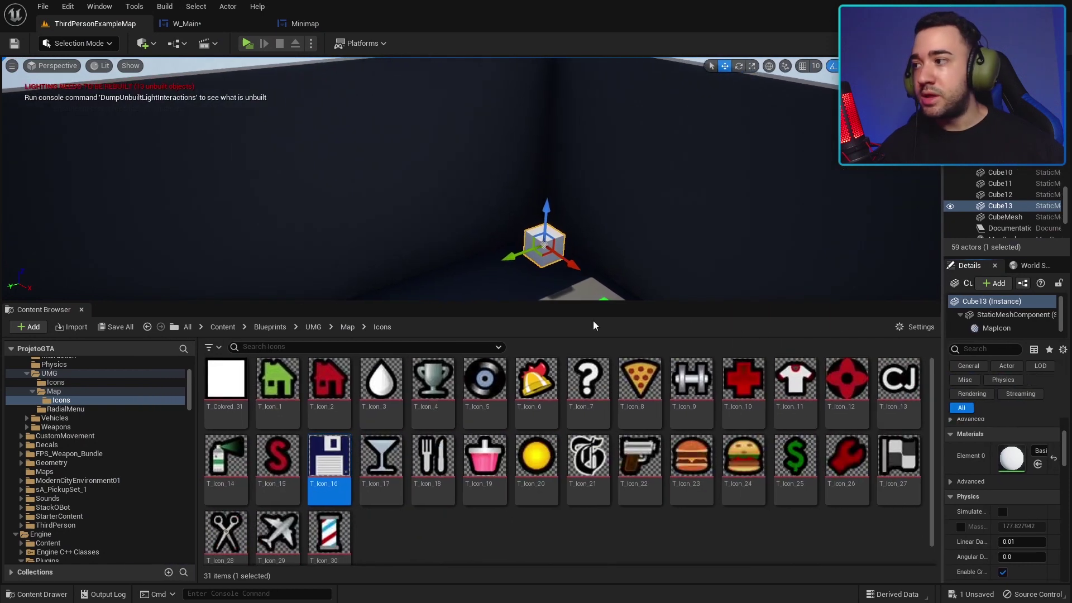
# Save the unsaved W_Main widget from the Save Content list.
pyautogui.click(116, 327)
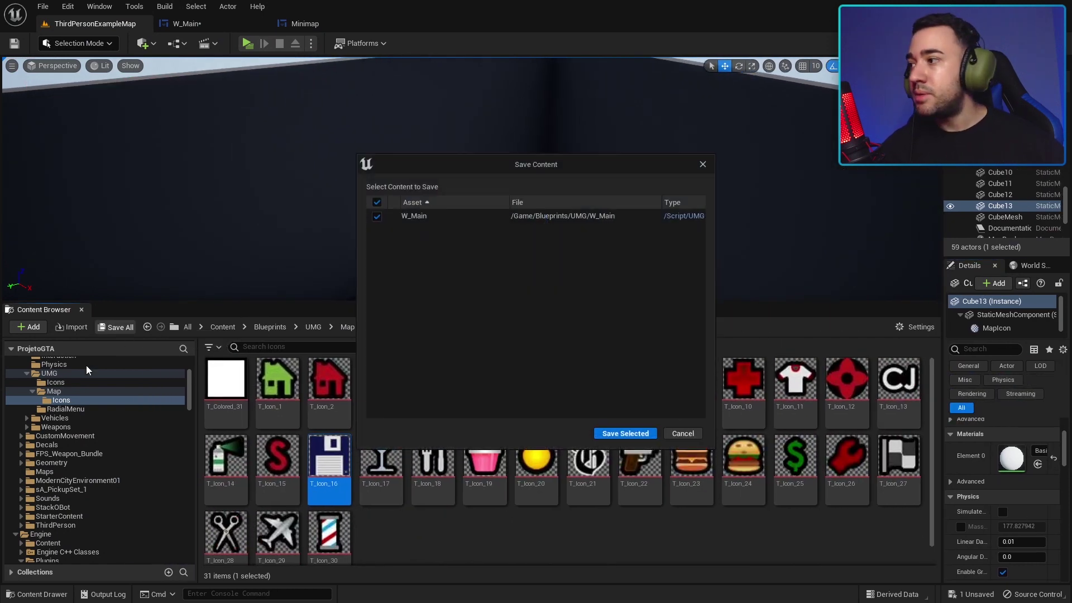
pyautogui.click(626, 434)
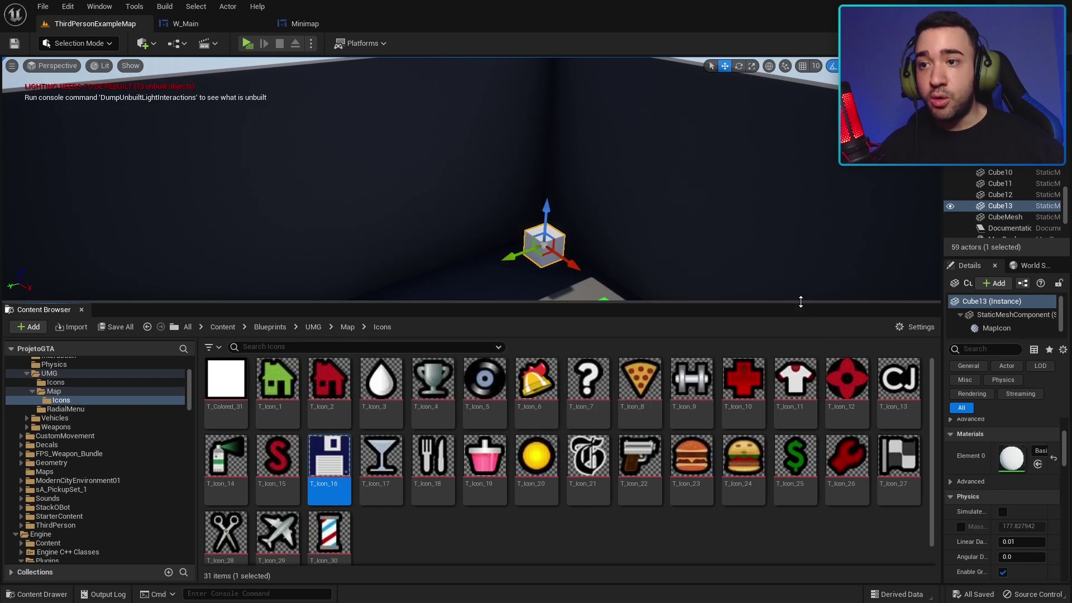
pyautogui.moveTo(801, 302); pyautogui.dragTo(789, 380)
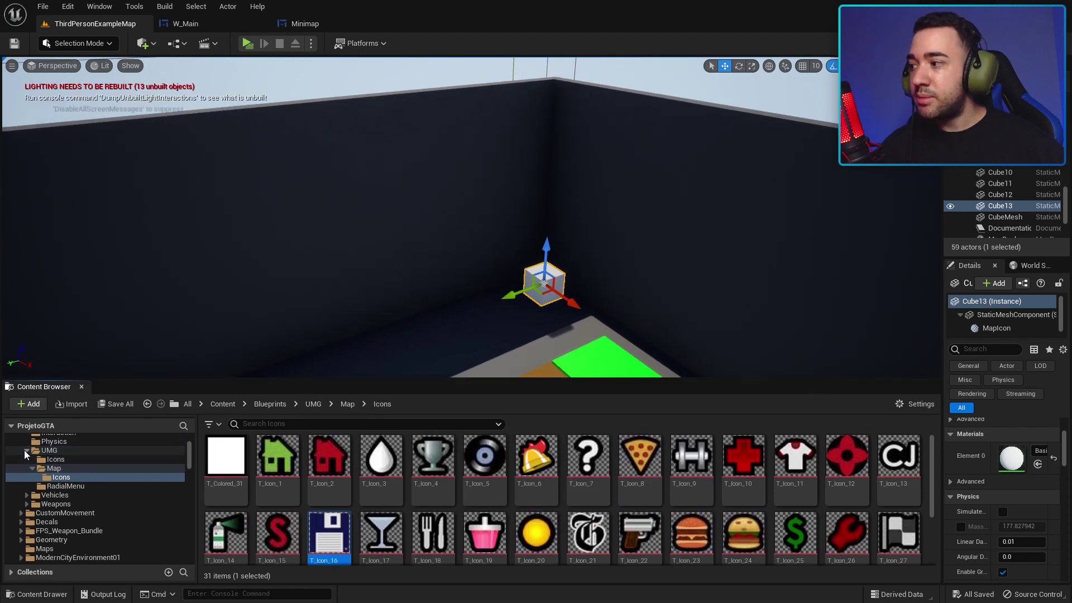
pyautogui.click(24, 450)
pyautogui.scroll(4, 82, 496)
# Show the Blueprints folder contents, overlook the walled area, and widen the Outliner and Details panels.
pyautogui.click(21, 487)
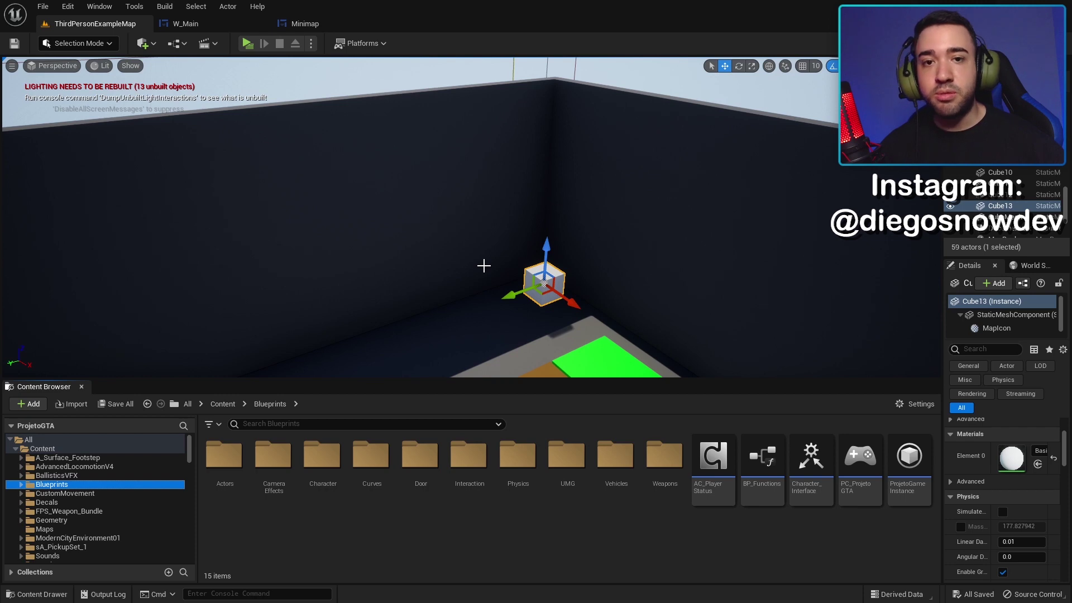
pyautogui.moveTo(483, 265); pyautogui.dragTo(483, 265, button='right')
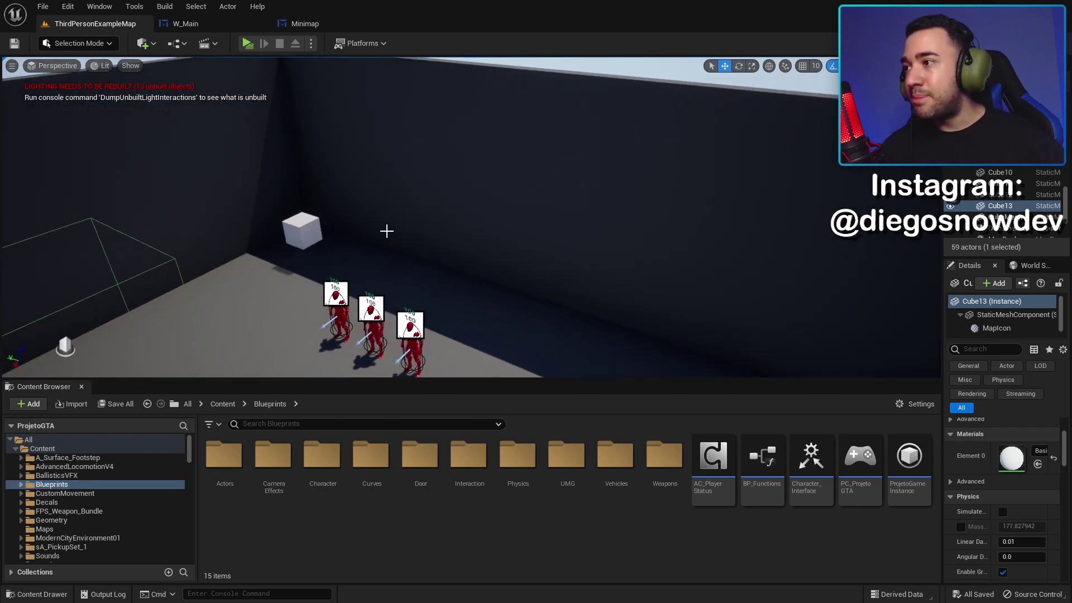
pyautogui.moveTo(386, 230); pyautogui.dragTo(383, 231, button='right')
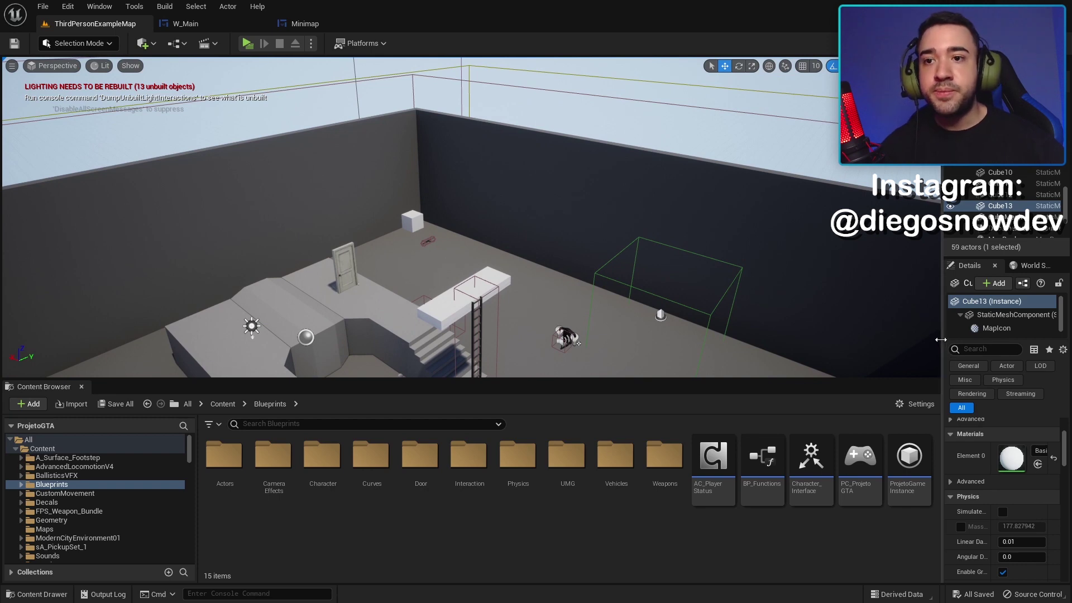
pyautogui.moveTo(941, 340); pyautogui.dragTo(731, 326)
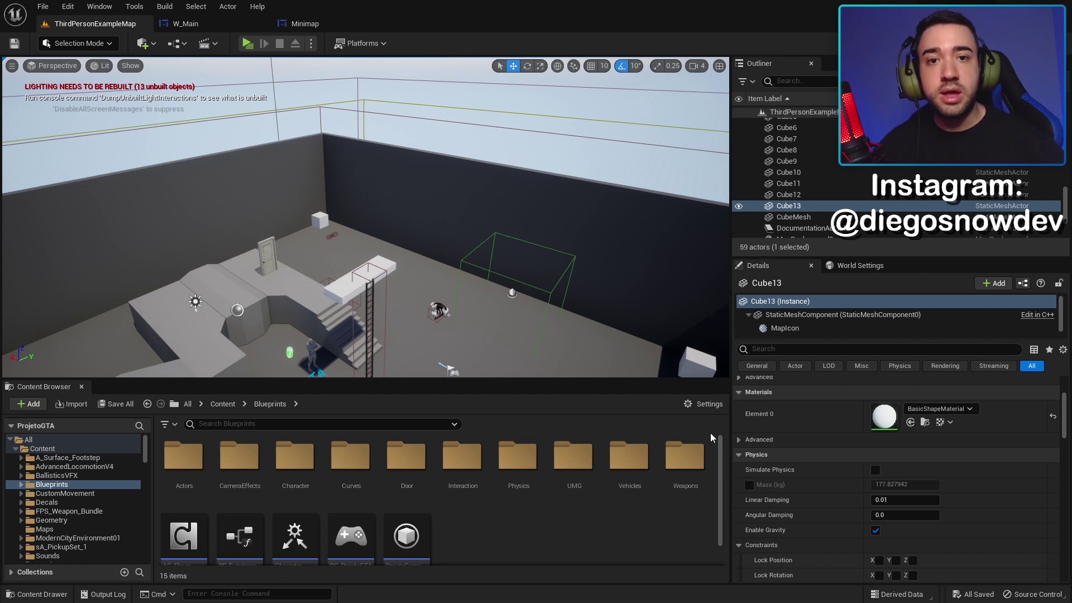
# Focus on Cube13 near the door, pull back over the room, and enlarge the Blueprints folder view.
pyautogui.press('f')
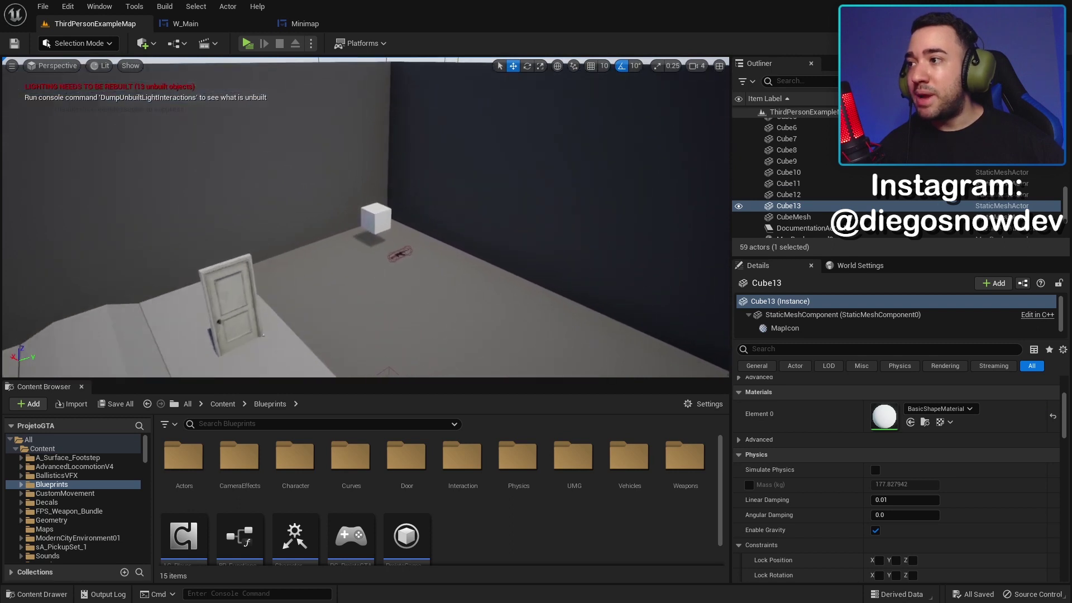
pyautogui.moveTo(642, 313); pyautogui.dragTo(642, 313, button='right')
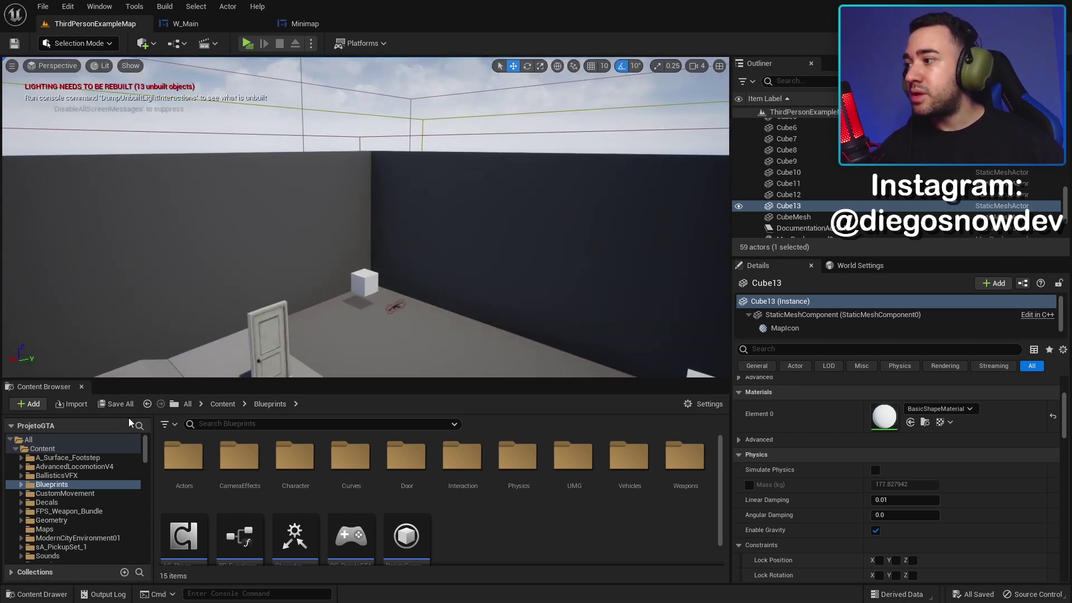
pyautogui.moveTo(507, 320); pyautogui.dragTo(628, 325, button='right')
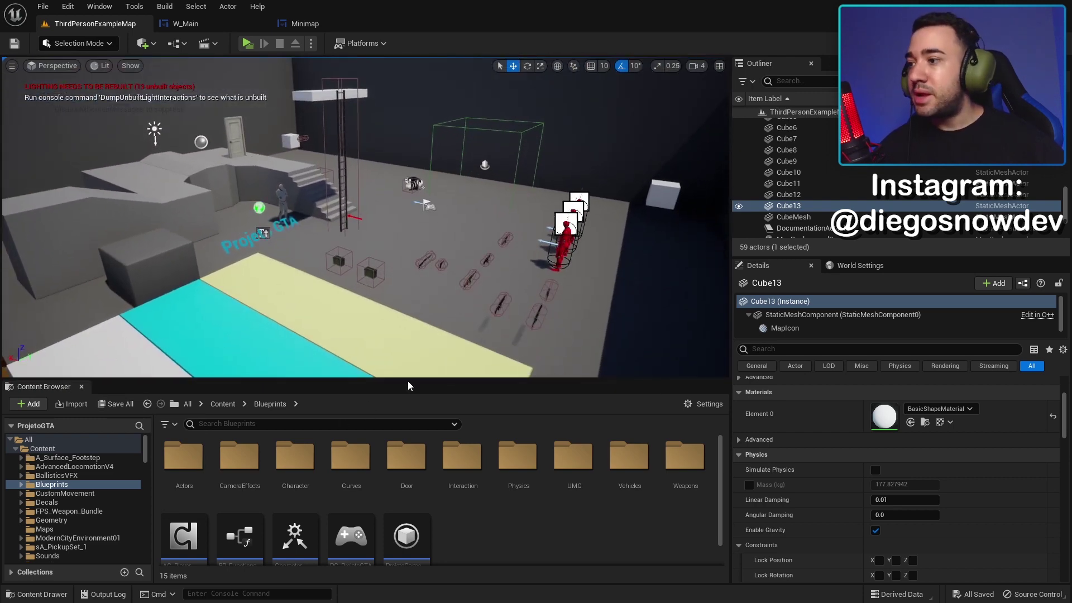
pyautogui.moveTo(406, 380); pyautogui.dragTo(419, 322)
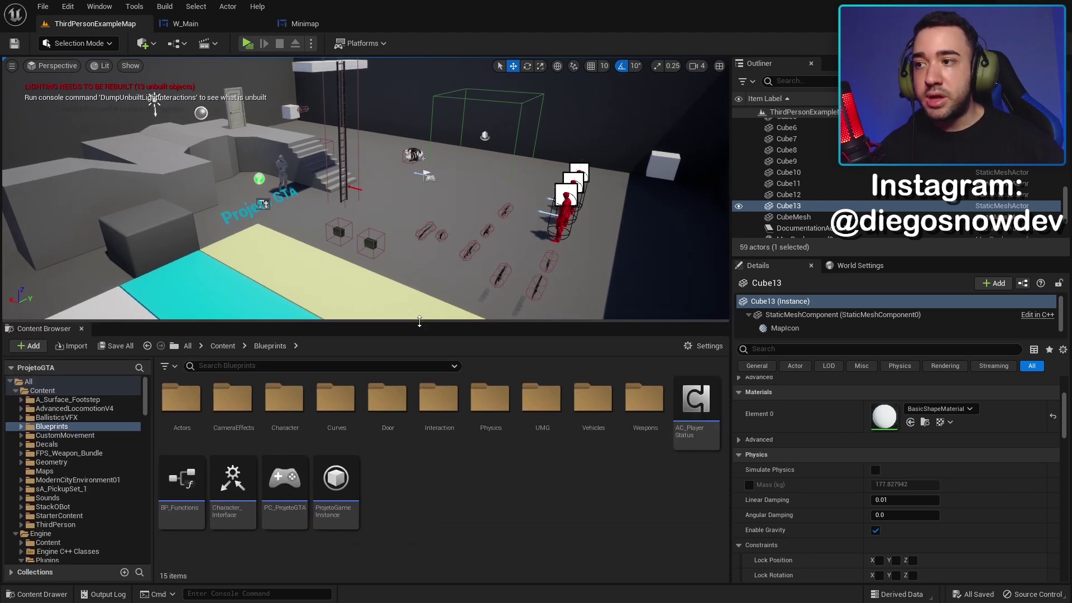